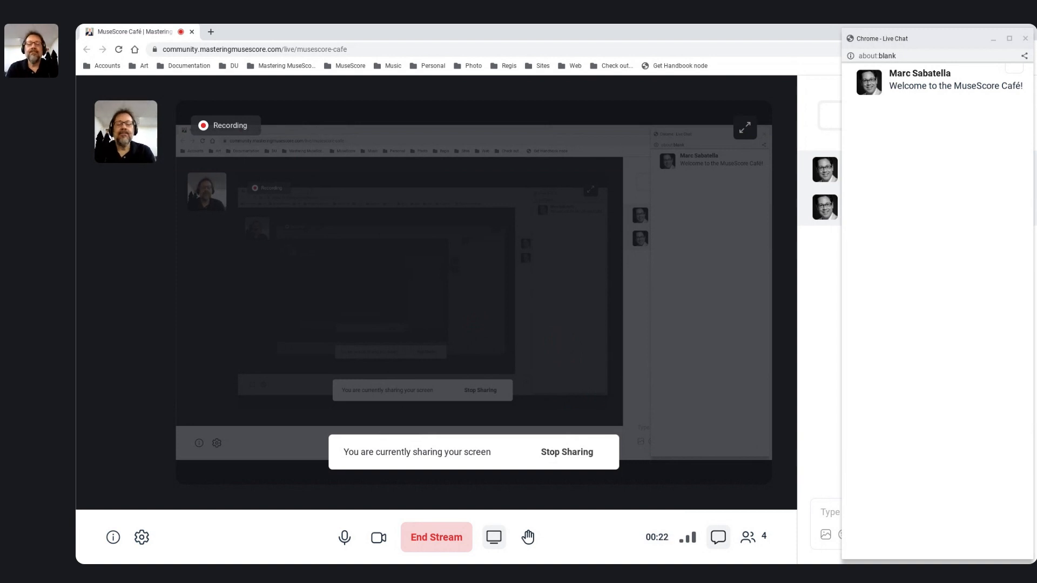
Switch to the MuseScore Café score in MuseScore and play it from the beginning
{"action": "key", "text": "alt+Tab"}
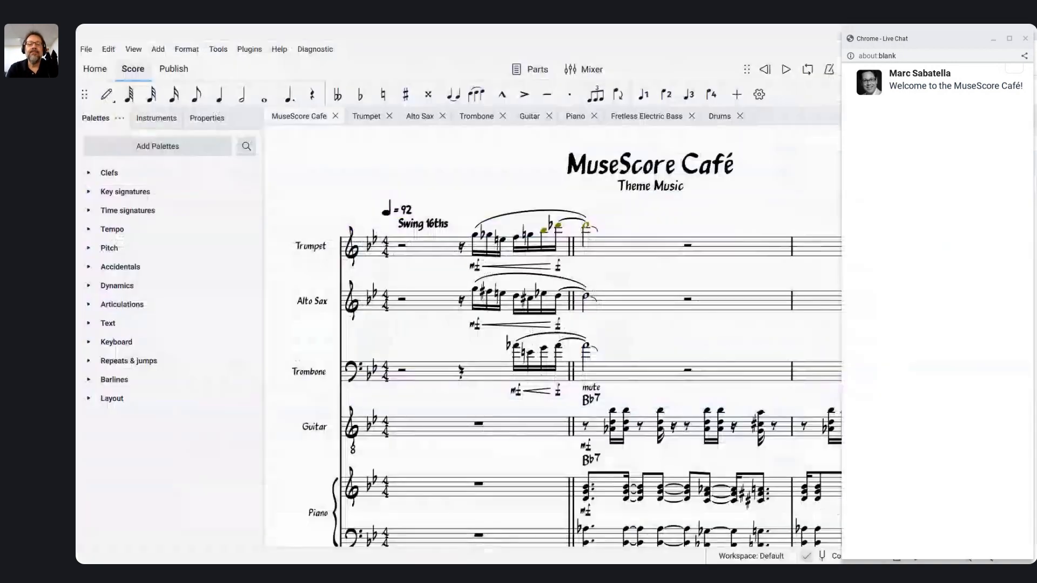
{"action": "key", "text": "ctrl+Home"}
{"action": "key", "text": "alt+Tab"}
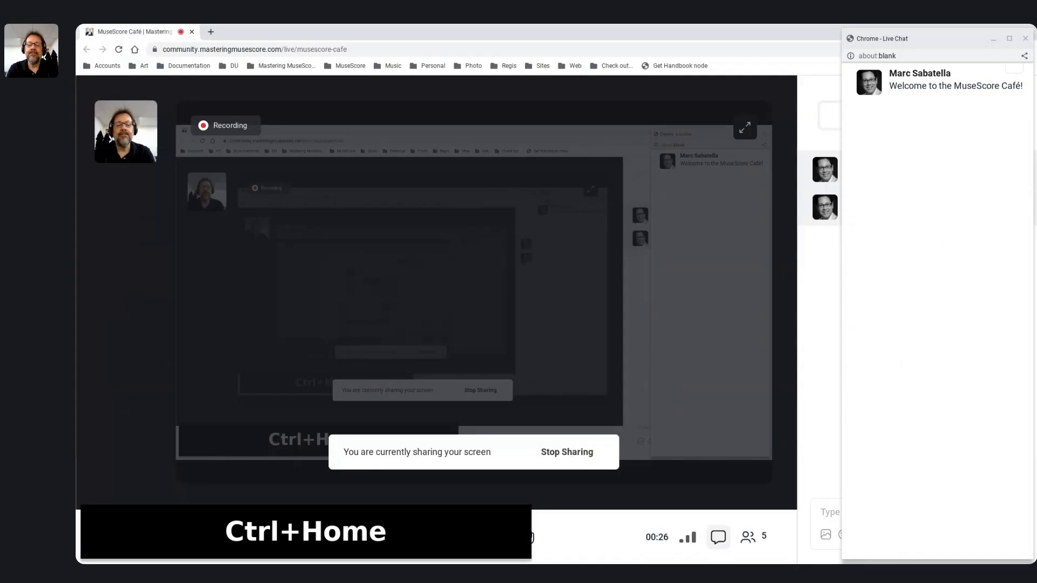
{"action": "key", "text": "alt+Tab"}
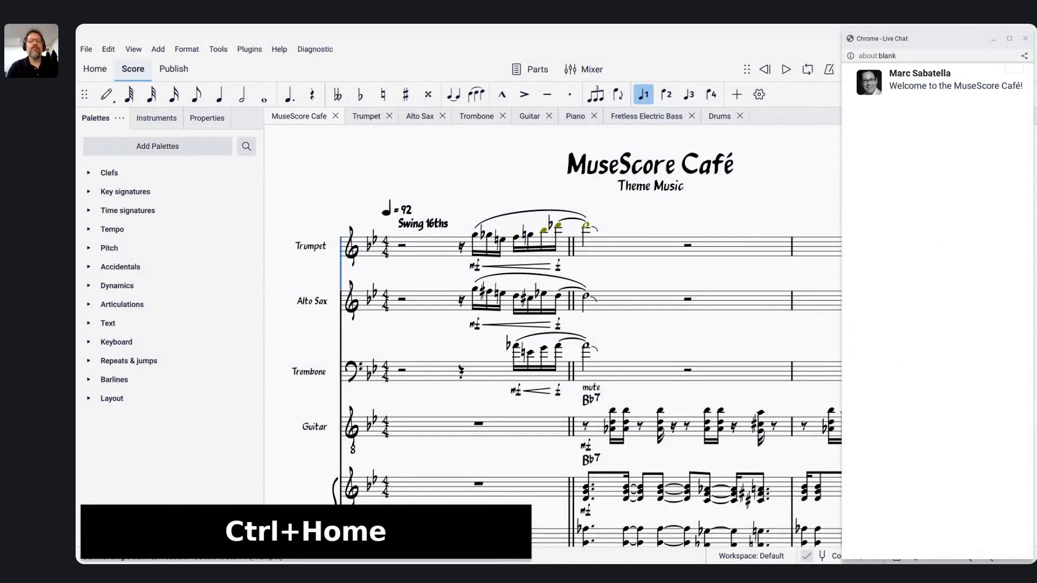
{"action": "key", "text": "space"}
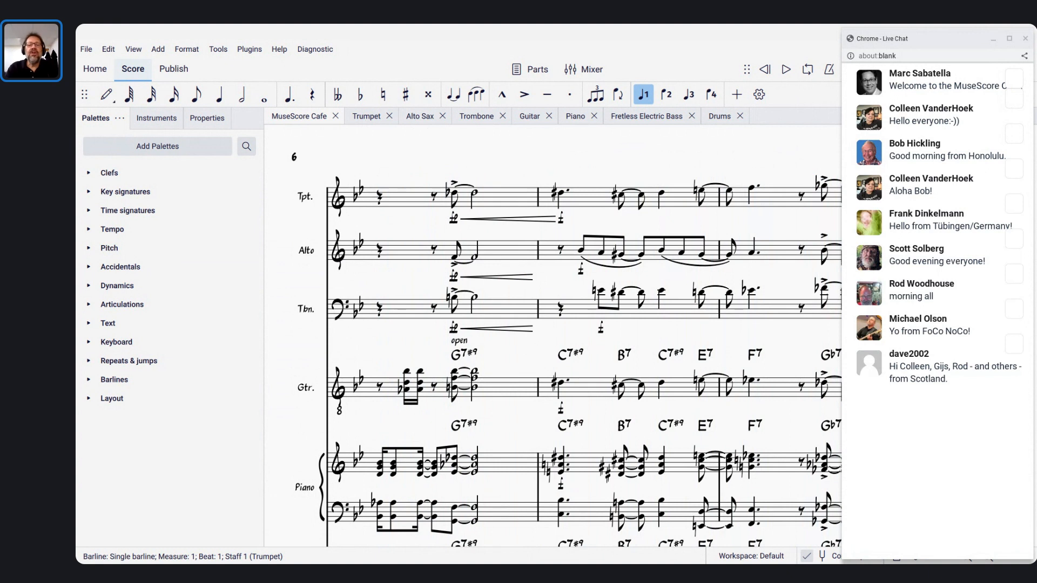
Dock the MuseScore Café score window to half the screen and widen it up to the live chat window
{"action": "left_click", "coordinate": [659, 147]}
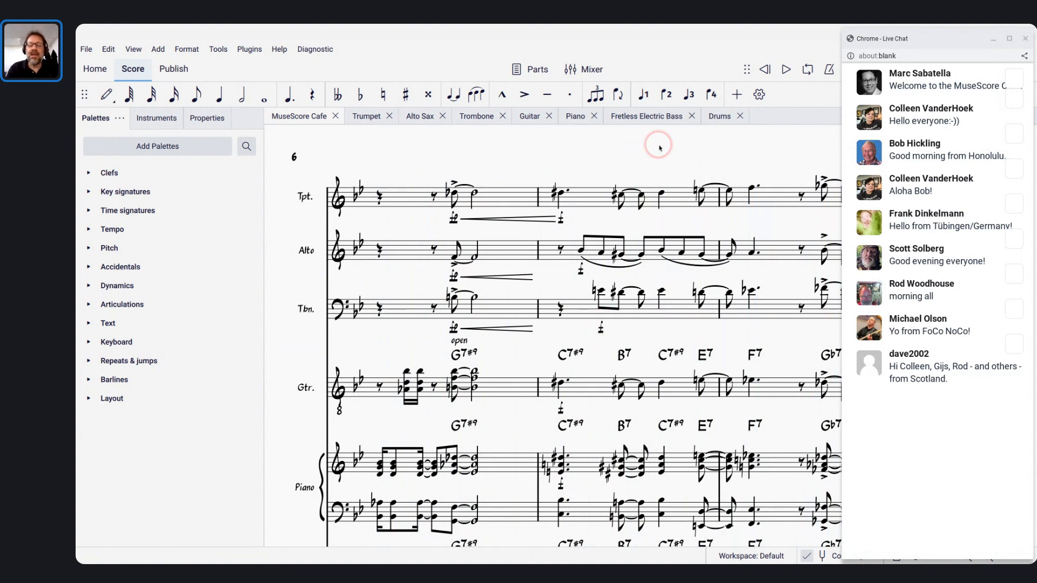
{"action": "key", "text": "alt+bracketleft"}
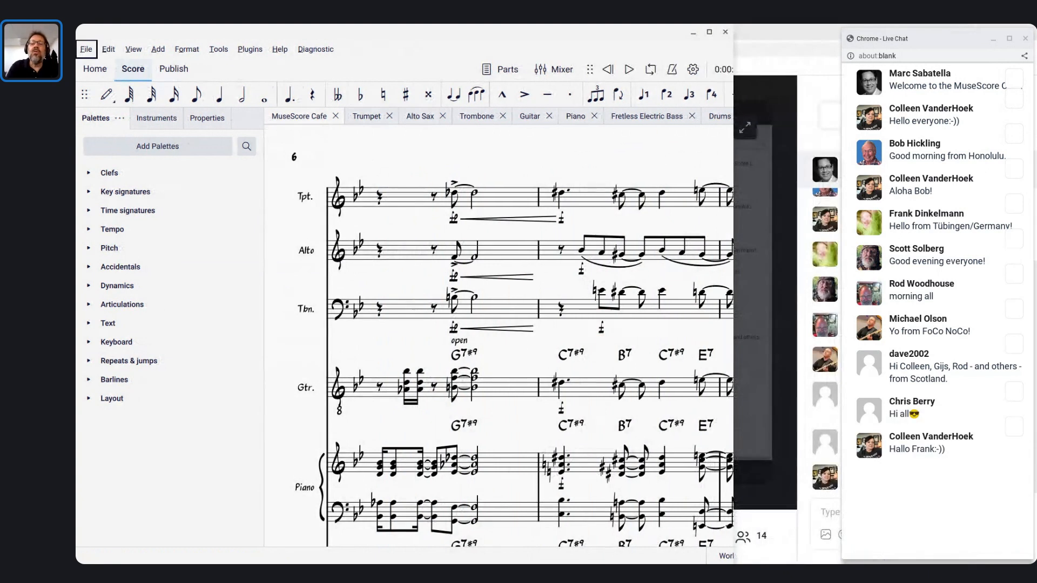
{"action": "left_click_drag", "start_coordinate": [726, 143], "coordinate": [834, 158]}
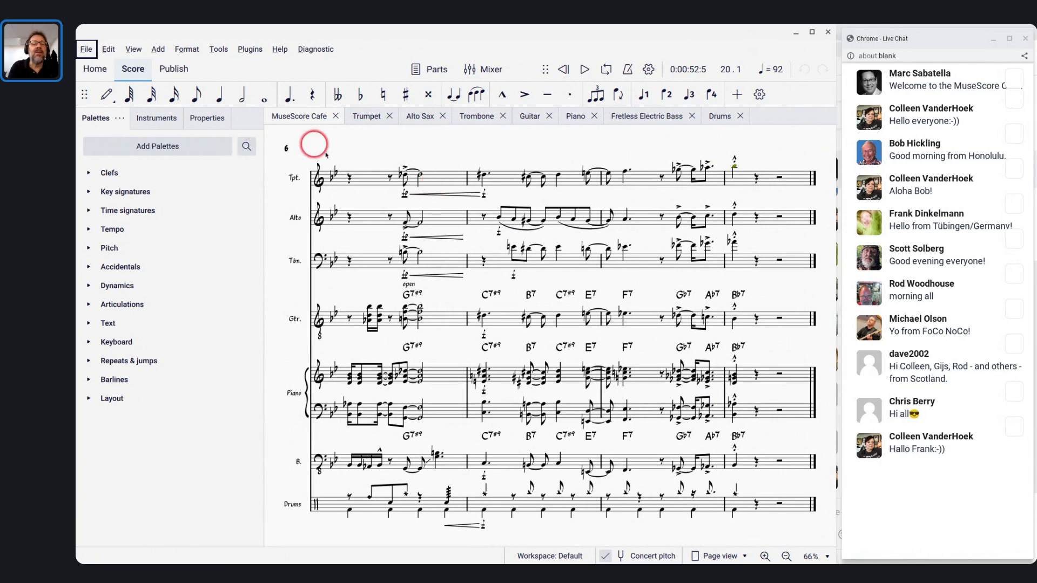
Return to the start of the full score and select the opening measure of the trumpet, alto sax, trombone, guitar and piano staves in turn
{"action": "key", "text": "Home"}
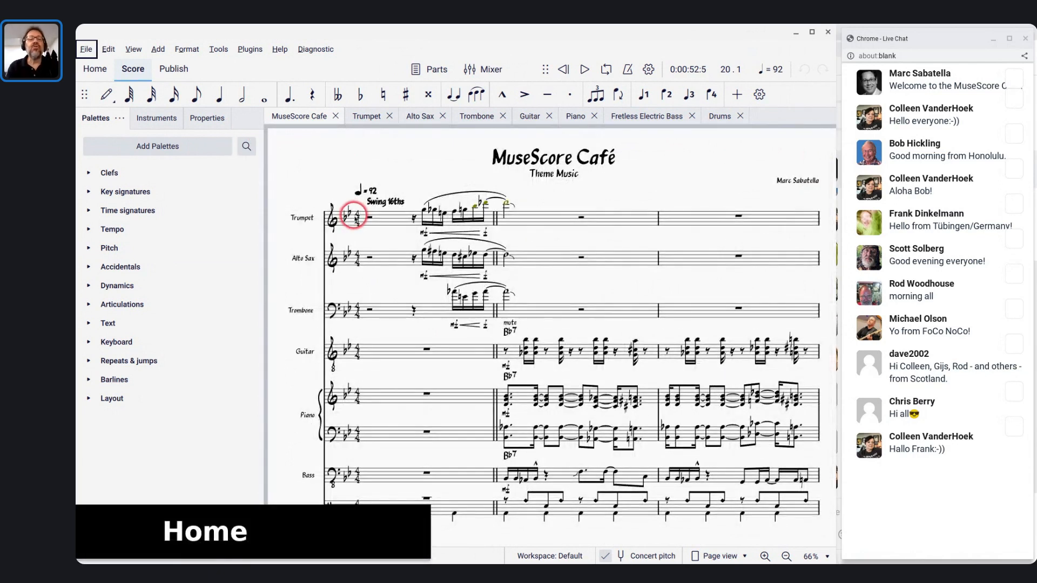
{"action": "left_click", "coordinate": [379, 220]}
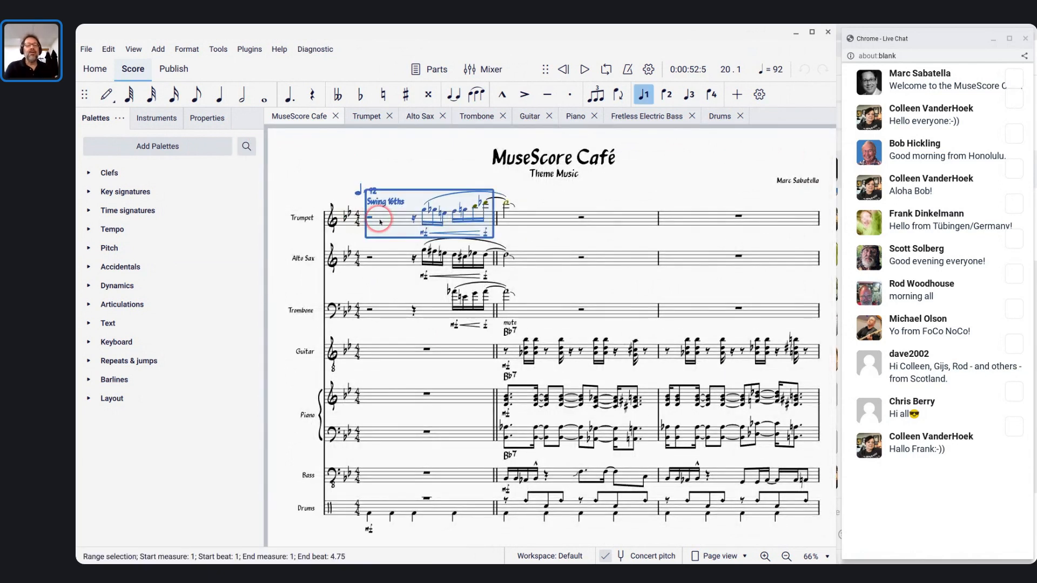
{"action": "left_click", "coordinate": [383, 267]}
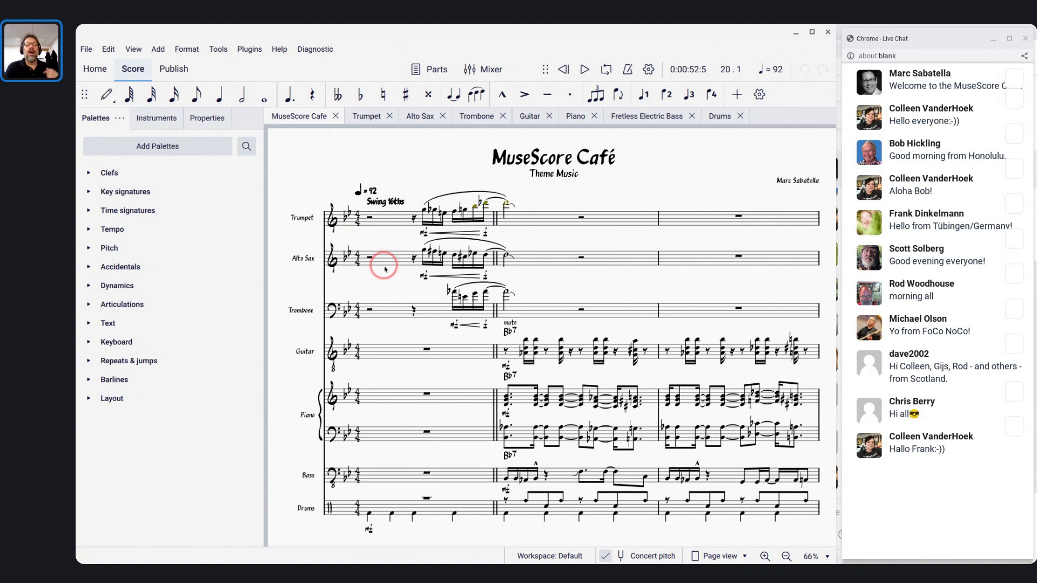
{"action": "left_click", "coordinate": [381, 316]}
{"action": "left_click", "coordinate": [383, 350]}
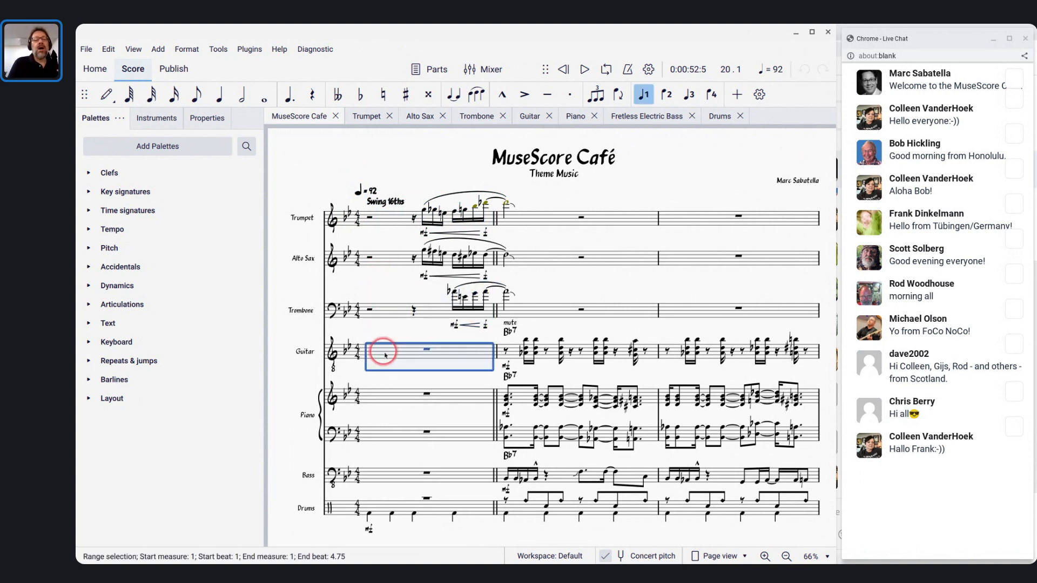
{"action": "left_click", "coordinate": [388, 398]}
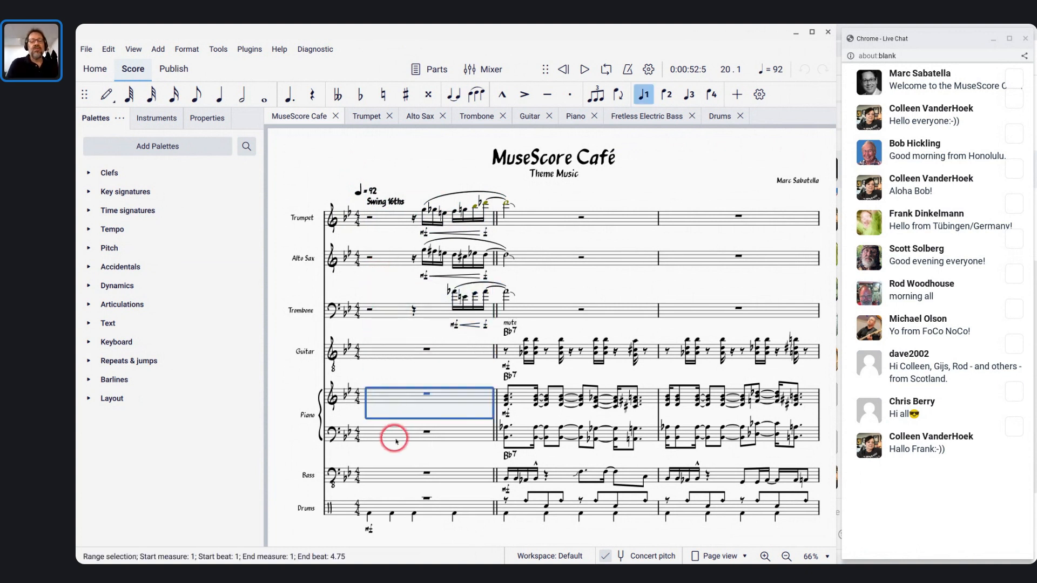
{"action": "left_click", "coordinate": [382, 354]}
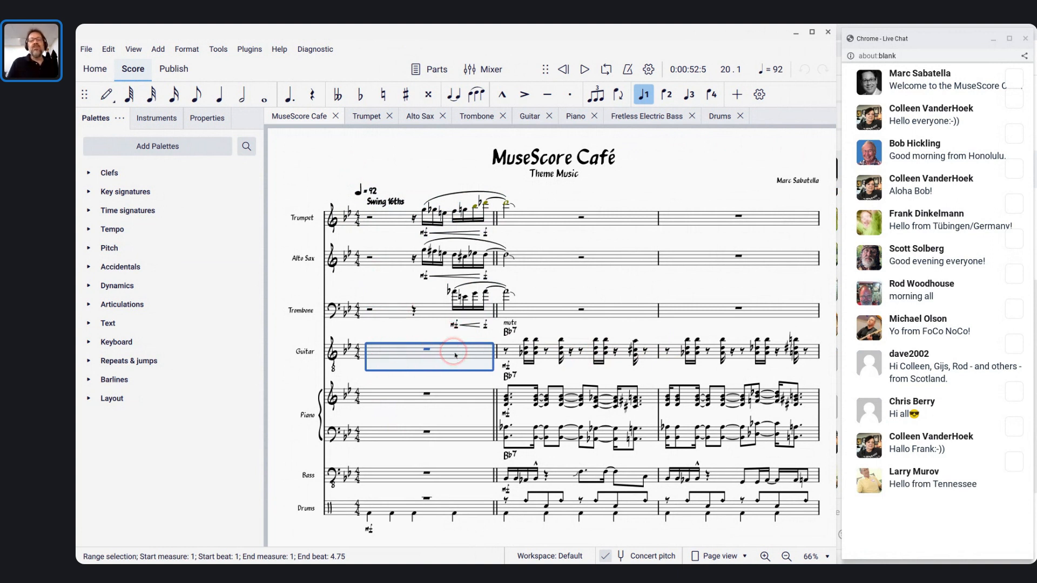
View the Guitar part, return to the full score, and view the Trumpet, Alto Sax and Trombone parts
{"action": "left_click", "coordinate": [529, 118]}
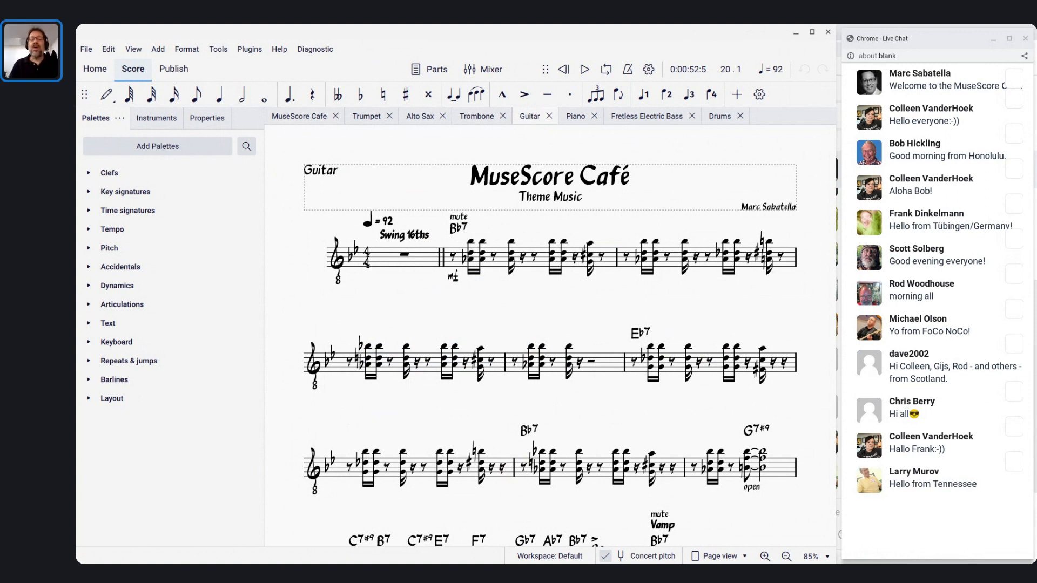
{"action": "left_click", "coordinate": [283, 120]}
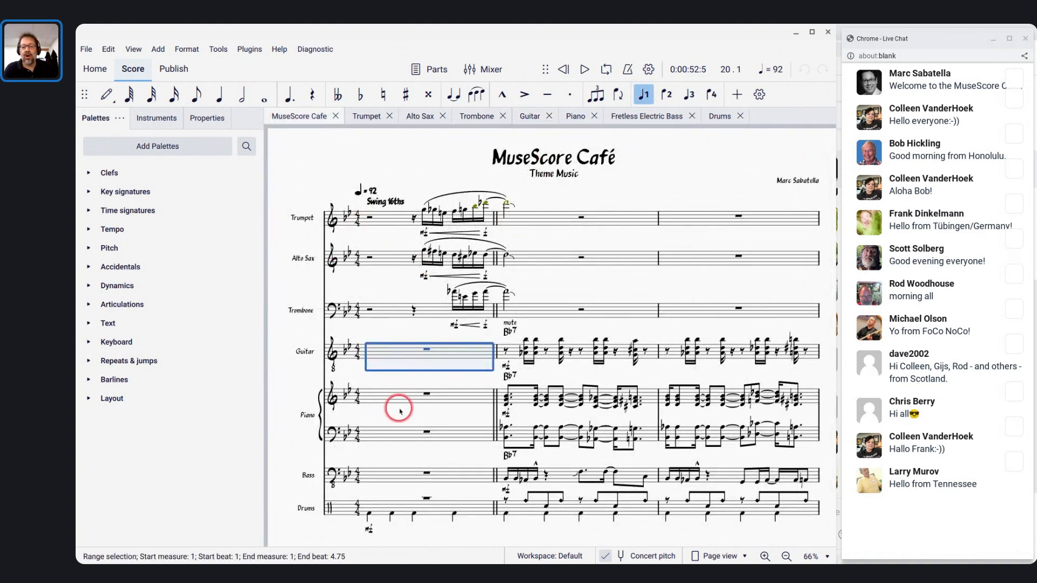
{"action": "left_click", "coordinate": [371, 121]}
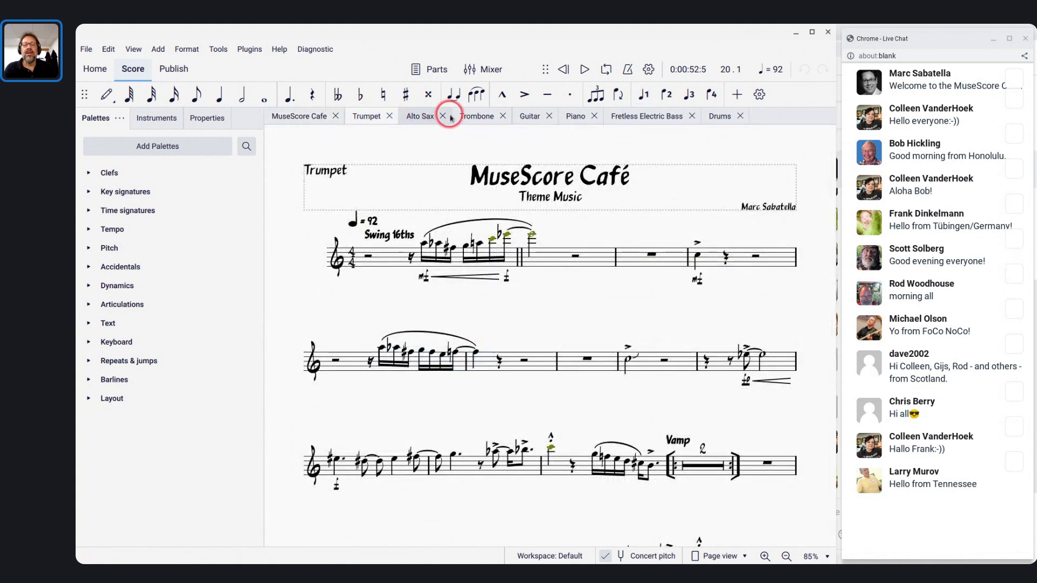
{"action": "left_click", "coordinate": [423, 117]}
{"action": "left_click", "coordinate": [475, 118]}
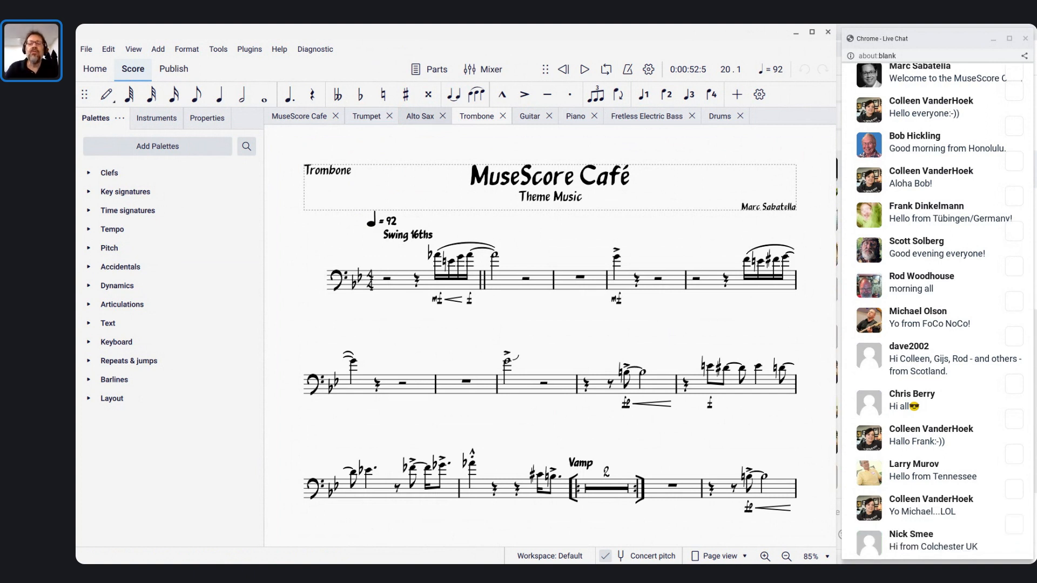
Switch to the piano-quintet-parts score window and widen it up to the live chat window
{"action": "key", "text": "alt+Tab"}
{"action": "key", "text": "alt+Tab"}
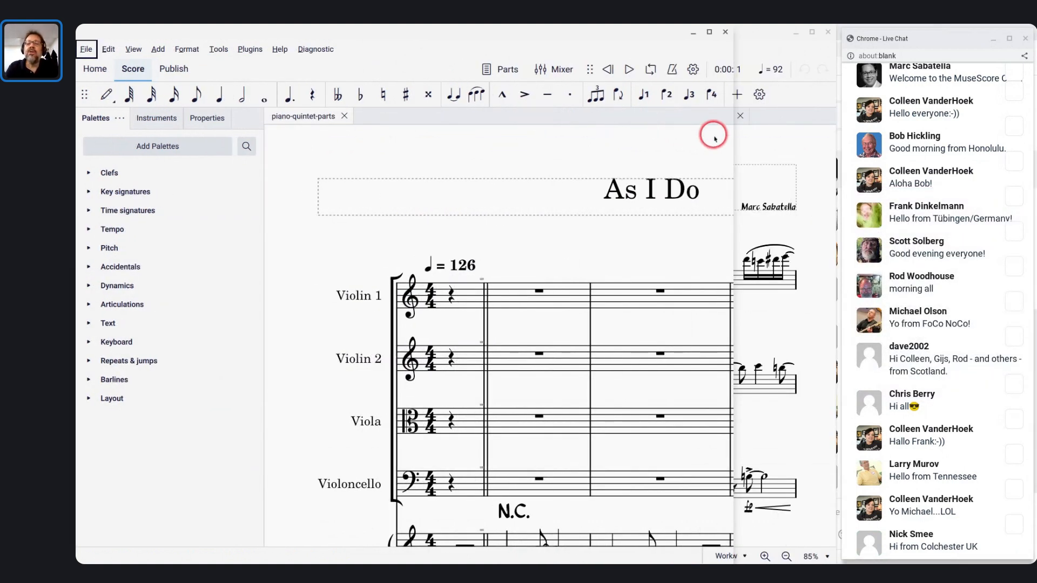
{"action": "left_click_drag", "start_coordinate": [734, 141], "coordinate": [836, 160]}
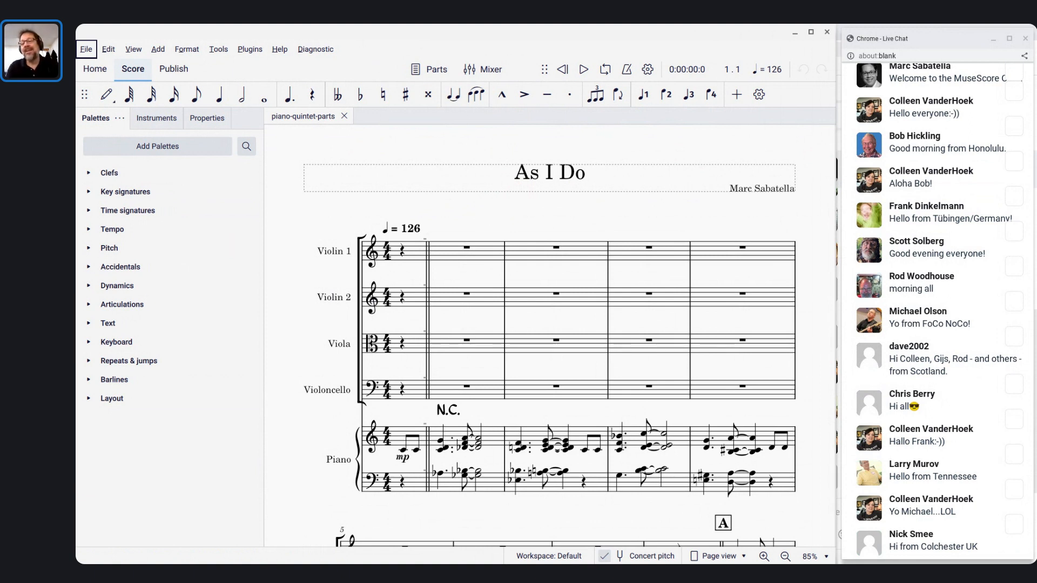
Switch to Chrome, load the bookmarked Mastering MuseScore Community in a new tab, and open its Mastering MuseScore 4 course
{"action": "key", "text": "alt+Tab"}
{"action": "key", "text": "alt+Tab"}
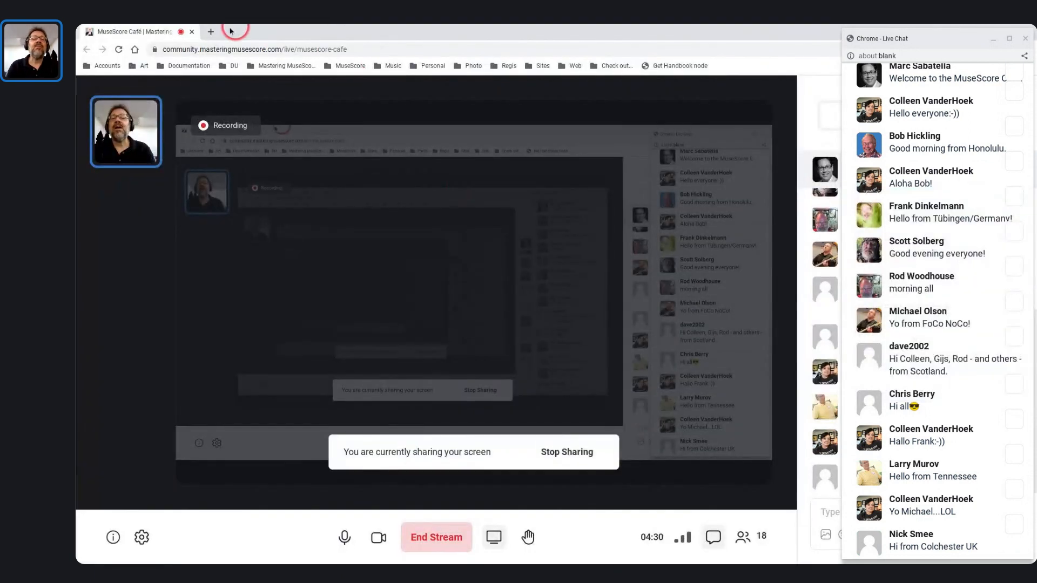
{"action": "left_click", "coordinate": [211, 32]}
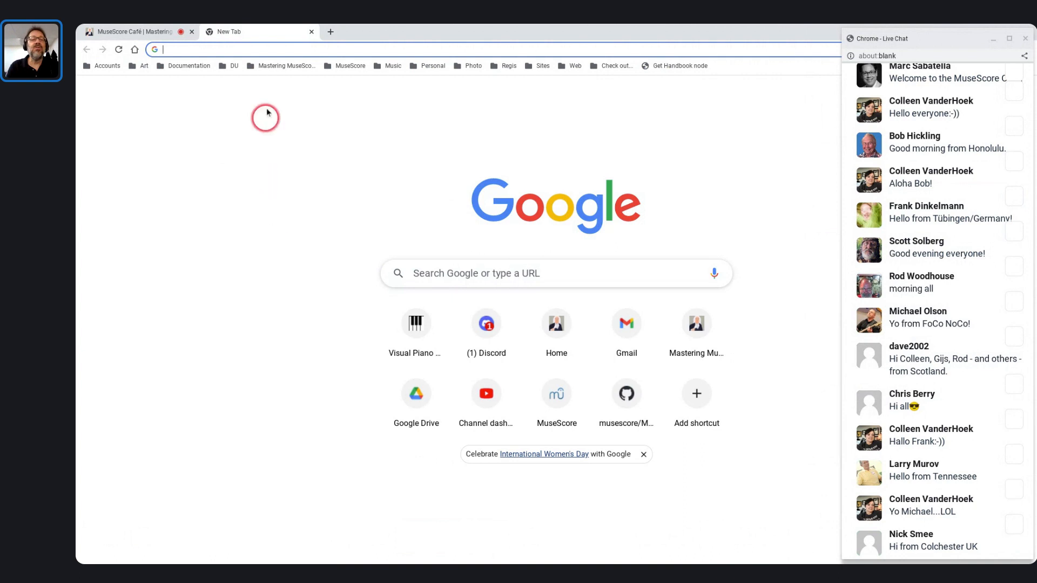
{"action": "left_click", "coordinate": [280, 67]}
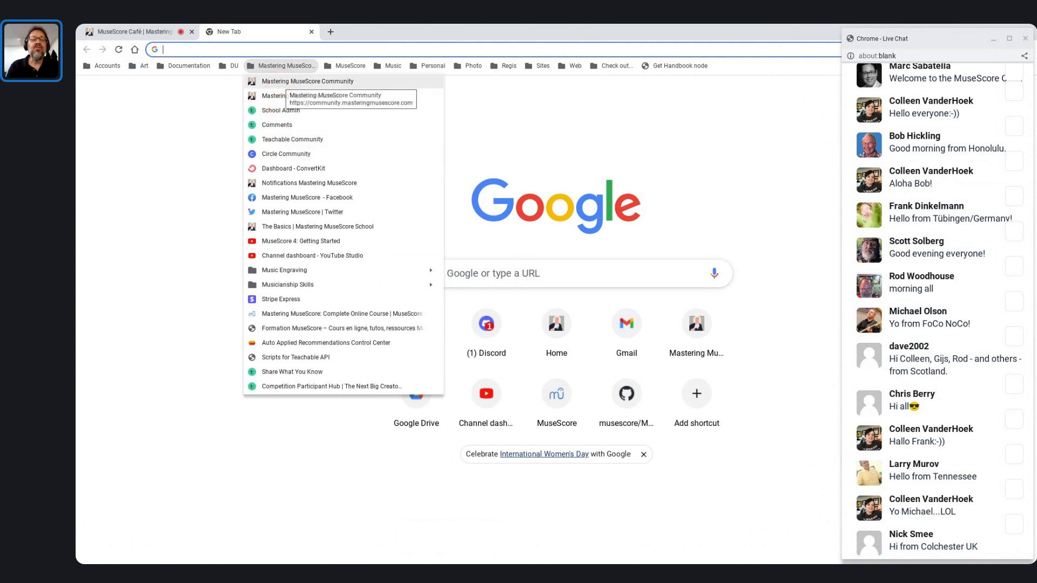
{"action": "left_click", "coordinate": [283, 83]}
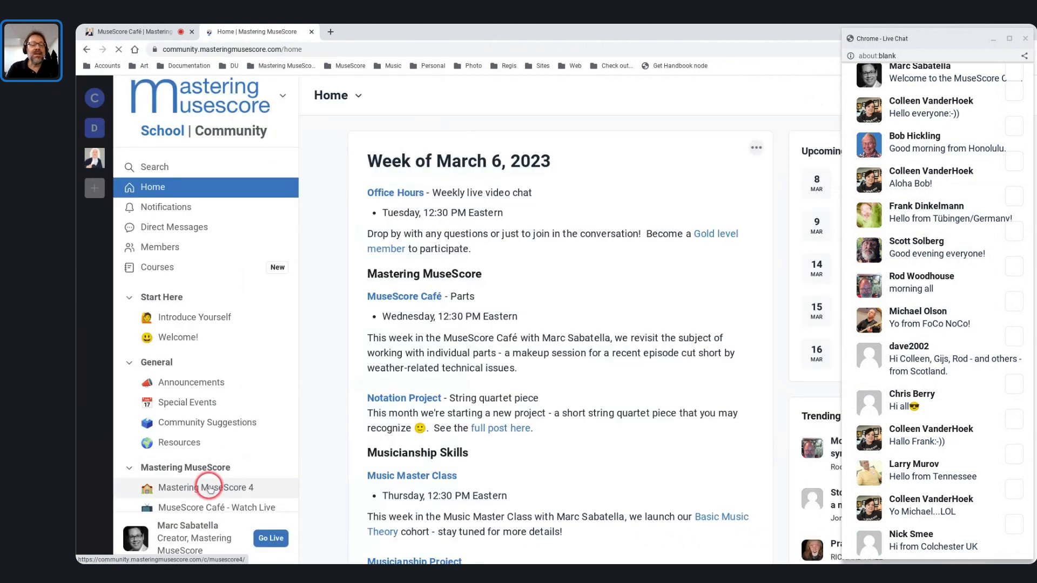
{"action": "scroll", "coordinate": [208, 381], "scroll_direction": "down", "scroll_amount": 6}
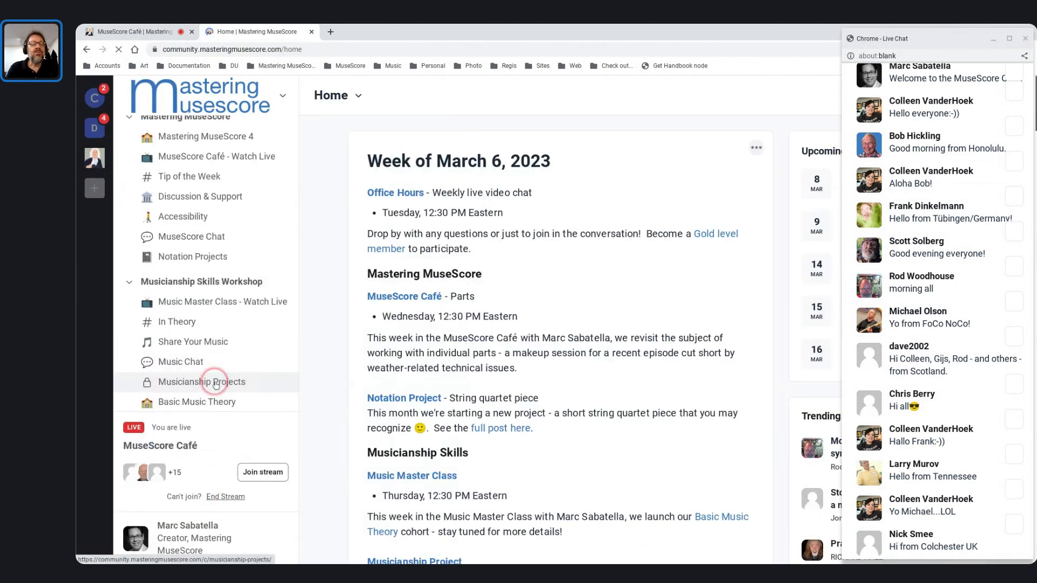
{"action": "scroll", "coordinate": [201, 226], "scroll_direction": "up", "scroll_amount": 1}
{"action": "left_click", "coordinate": [190, 162]}
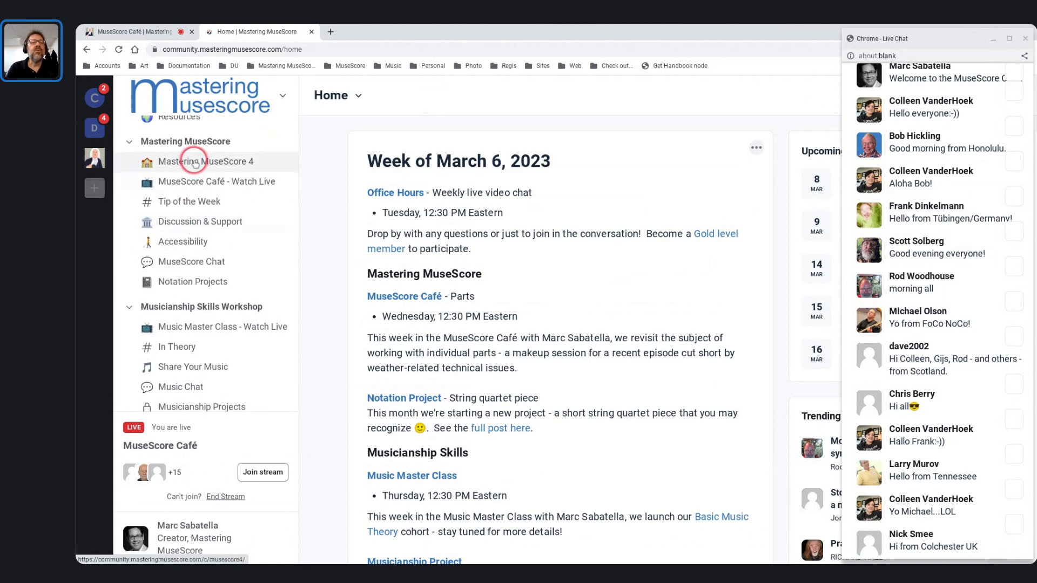
Copy the Mastering MuseScore 4 course page's web address and post it in the MuseScore Café live stream chat
{"action": "left_click", "coordinate": [411, 43]}
{"action": "key", "text": "ctrl+c"}
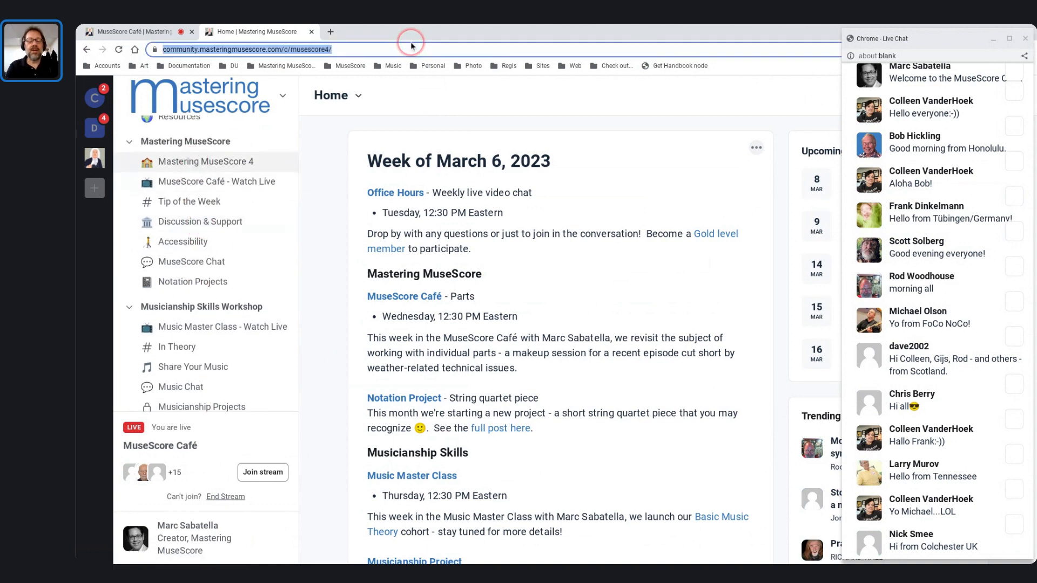
{"action": "key", "text": "alt+Tab"}
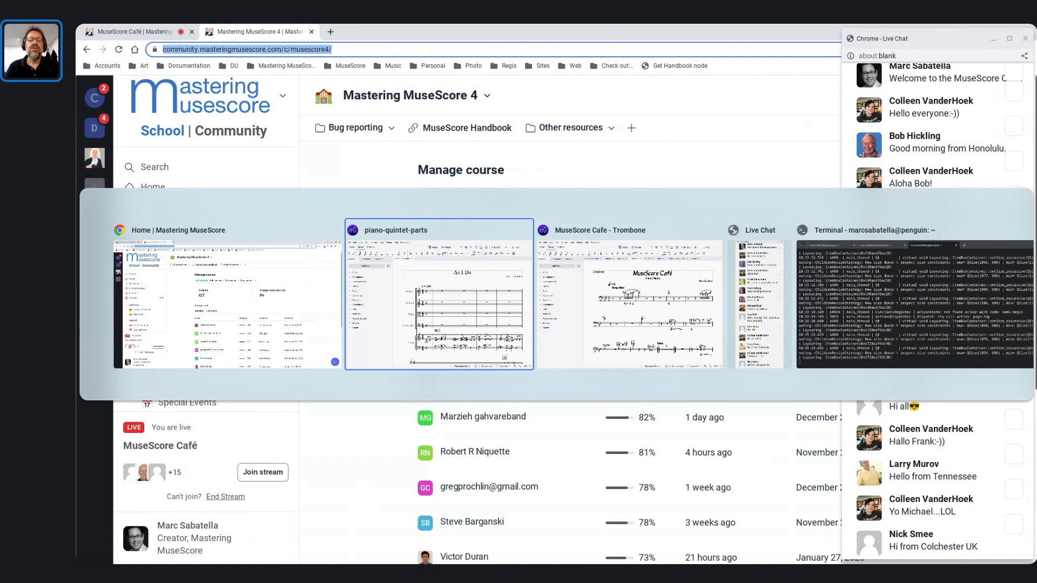
{"action": "key", "text": "Tab"}
{"action": "key", "text": "shift+Tab"}
{"action": "key", "text": "shift+Tab"}
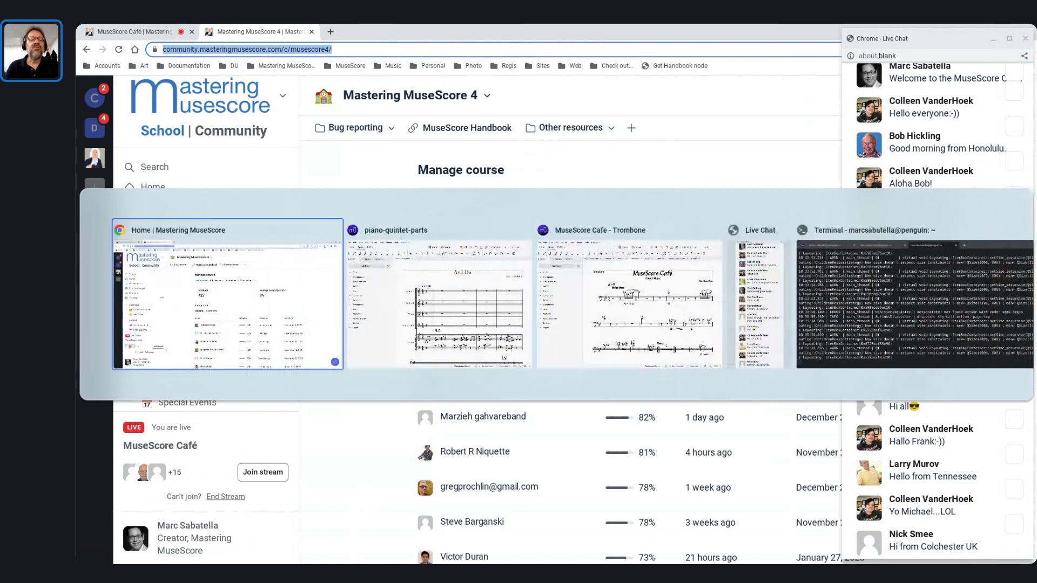
{"action": "left_click", "coordinate": [136, 32]}
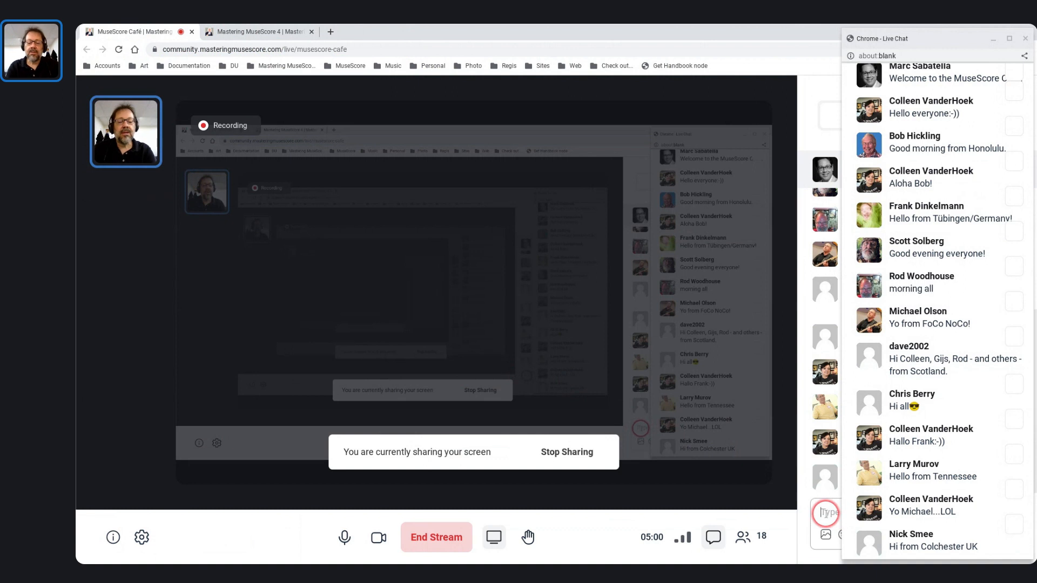
{"action": "key", "text": "ctrl+v"}
{"action": "key", "text": "Return"}
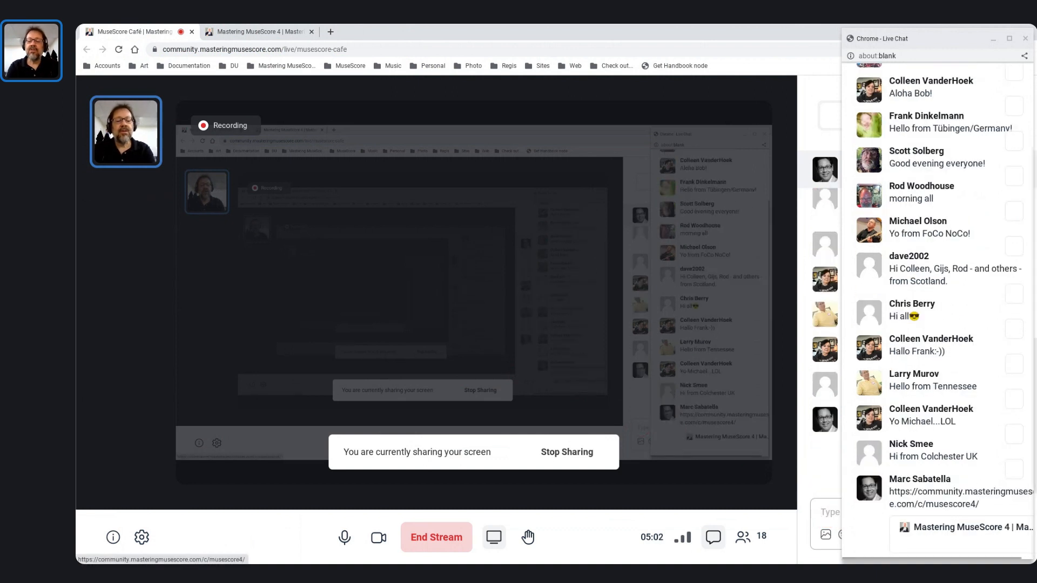
Return to the Mastering MuseScore 4 course page, preview the course as an enrolled member, and look through its course content
{"action": "key", "text": "alt+Tab"}
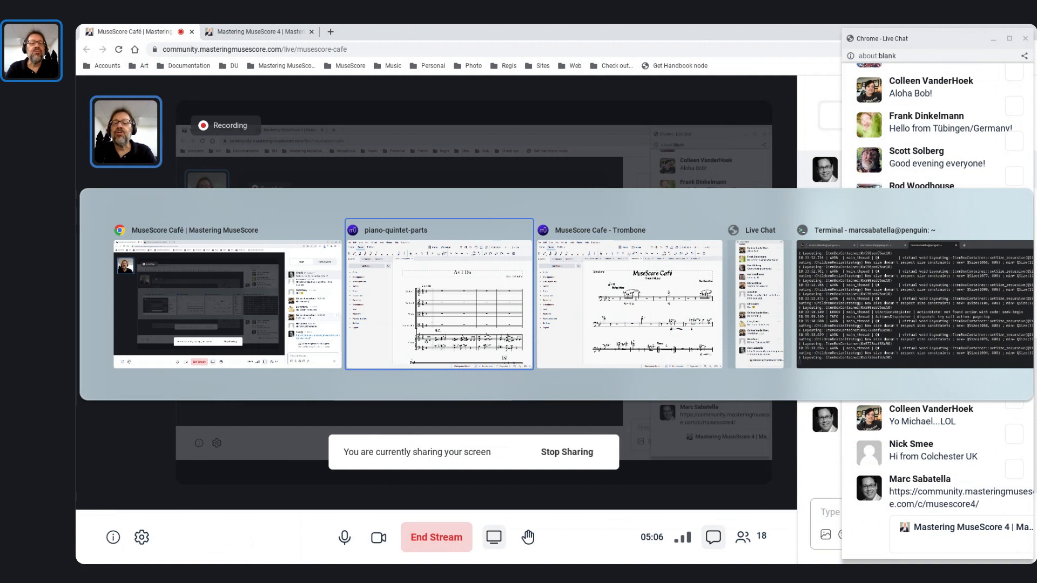
{"action": "key", "text": "Escape"}
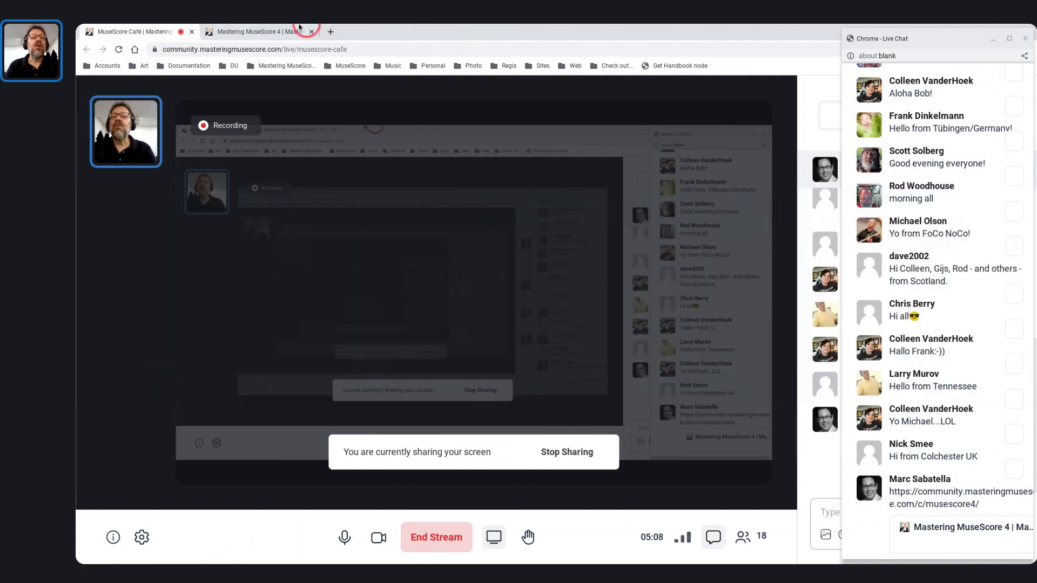
{"action": "left_click", "coordinate": [272, 31]}
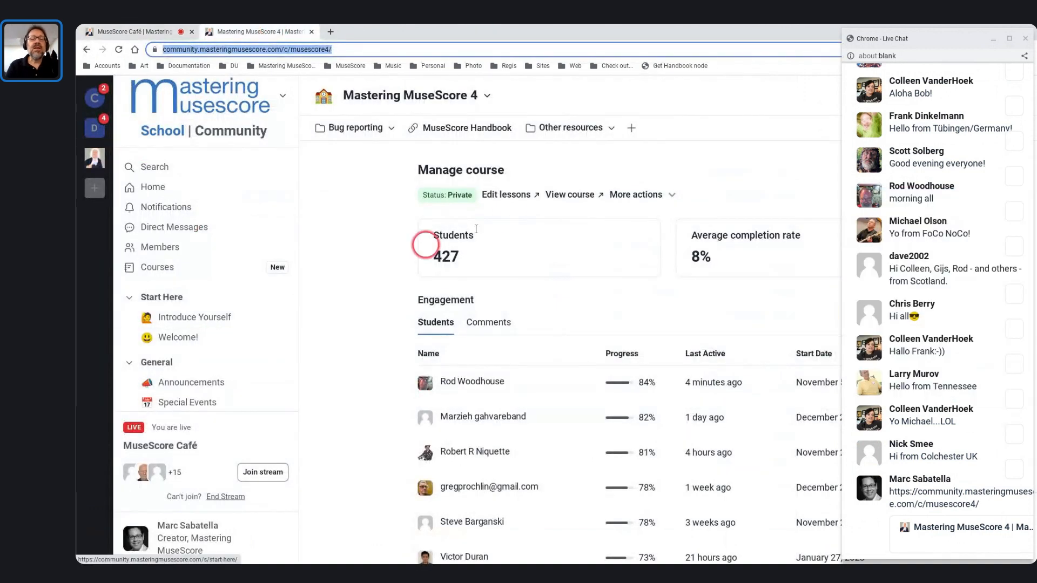
{"action": "left_click", "coordinate": [553, 196]}
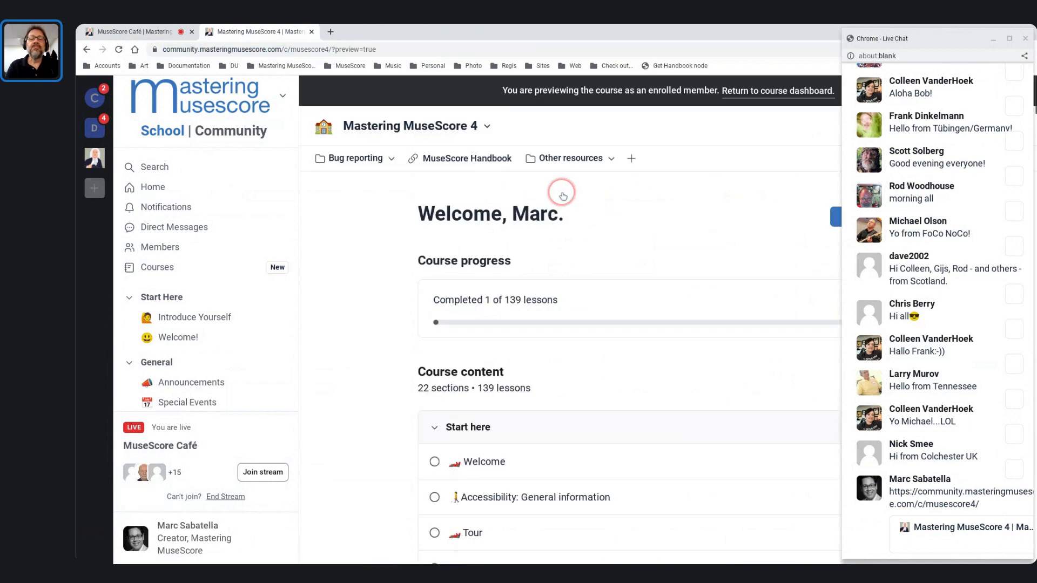
{"action": "scroll", "coordinate": [572, 281], "scroll_direction": "down", "scroll_amount": 2}
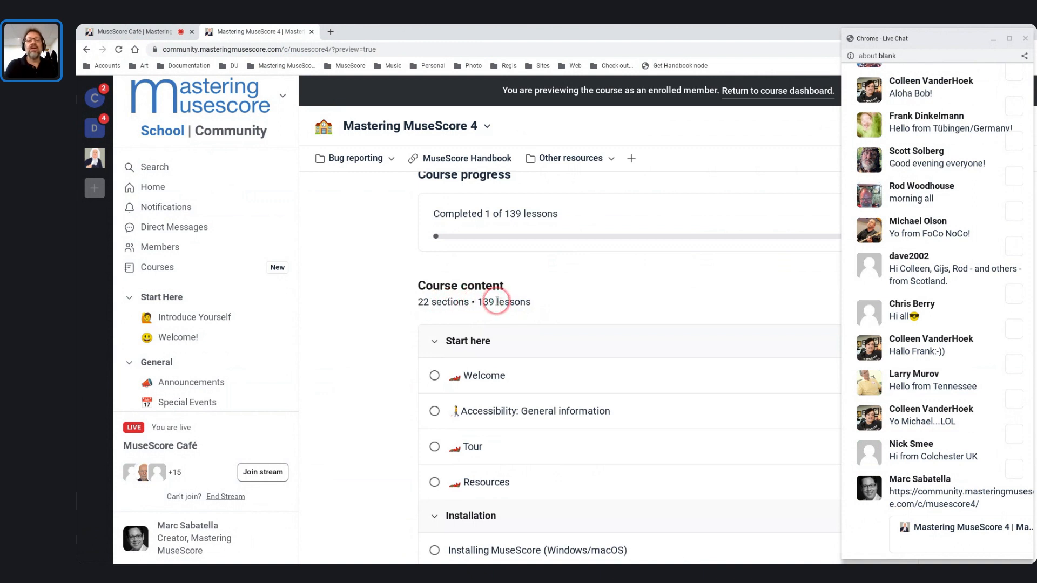
Look through the Mastering MuseScore 4 lesson list down to the parts lessons under Notation: Instruments, staves, and systems
{"action": "scroll", "coordinate": [492, 311], "scroll_direction": "down", "scroll_amount": 10}
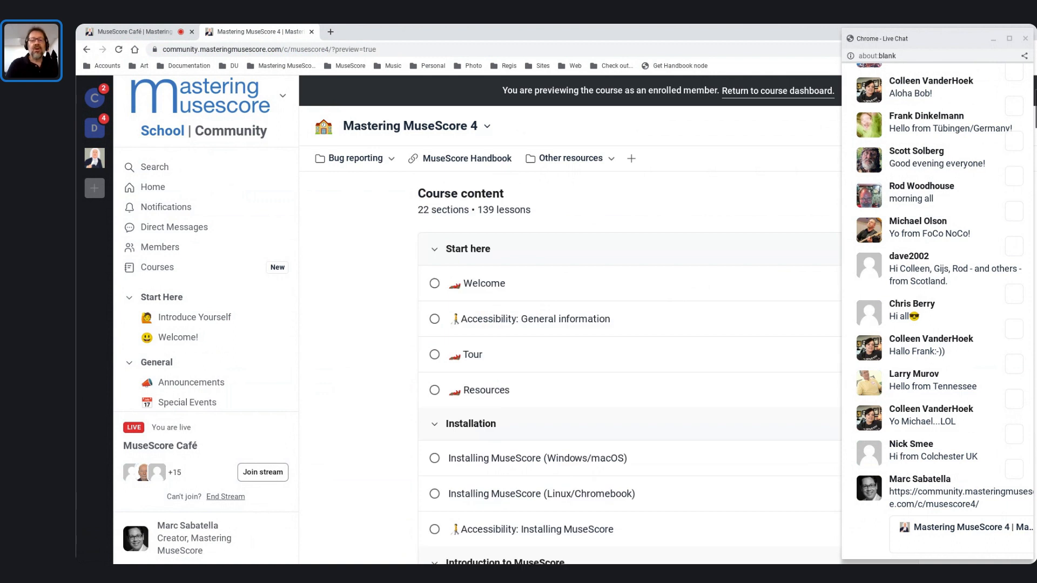
{"action": "scroll", "coordinate": [493, 311], "scroll_direction": "down", "scroll_amount": 12}
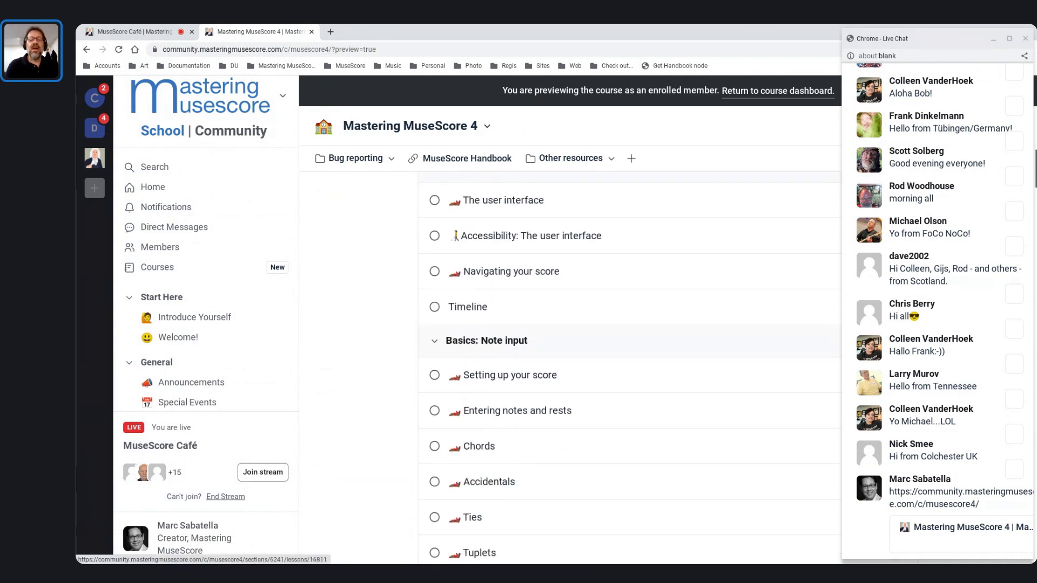
{"action": "scroll", "coordinate": [626, 367], "scroll_direction": "up", "scroll_amount": 1}
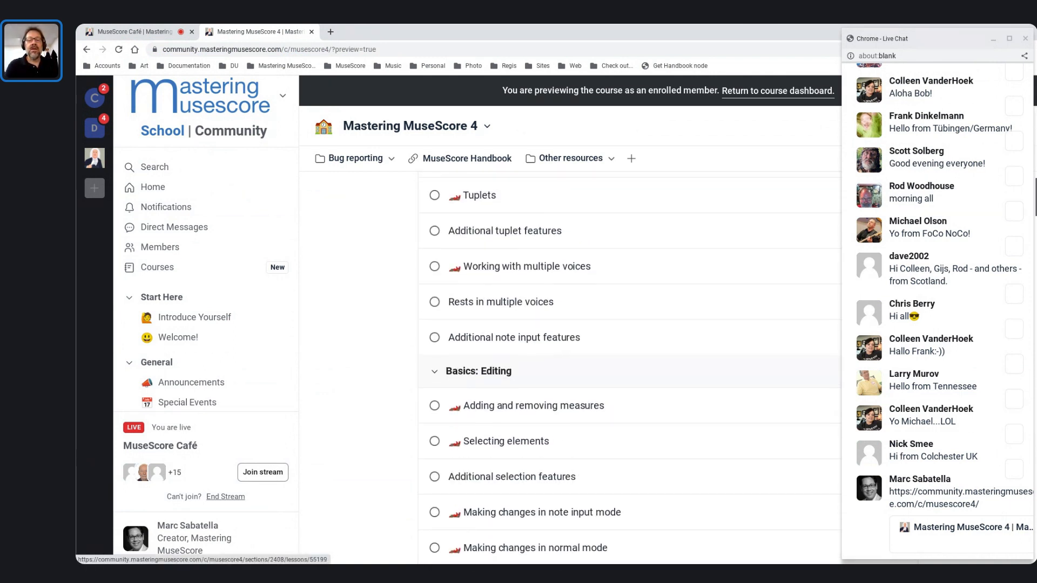
{"action": "scroll", "coordinate": [626, 367], "scroll_direction": "down", "scroll_amount": 3}
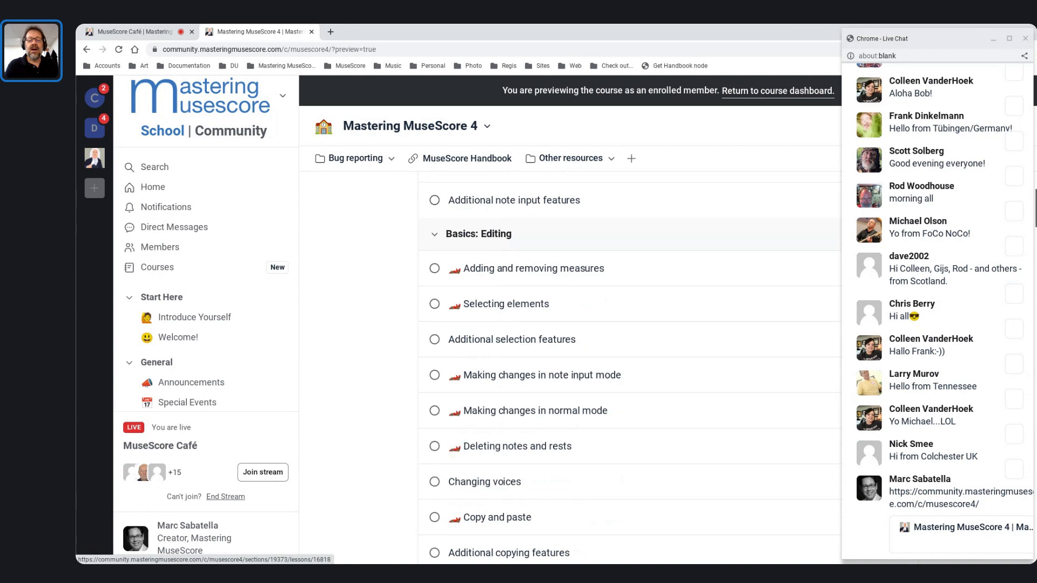
{"action": "scroll", "coordinate": [627, 367], "scroll_direction": "down", "scroll_amount": 4}
{"action": "scroll", "coordinate": [626, 367], "scroll_direction": "down", "scroll_amount": 3}
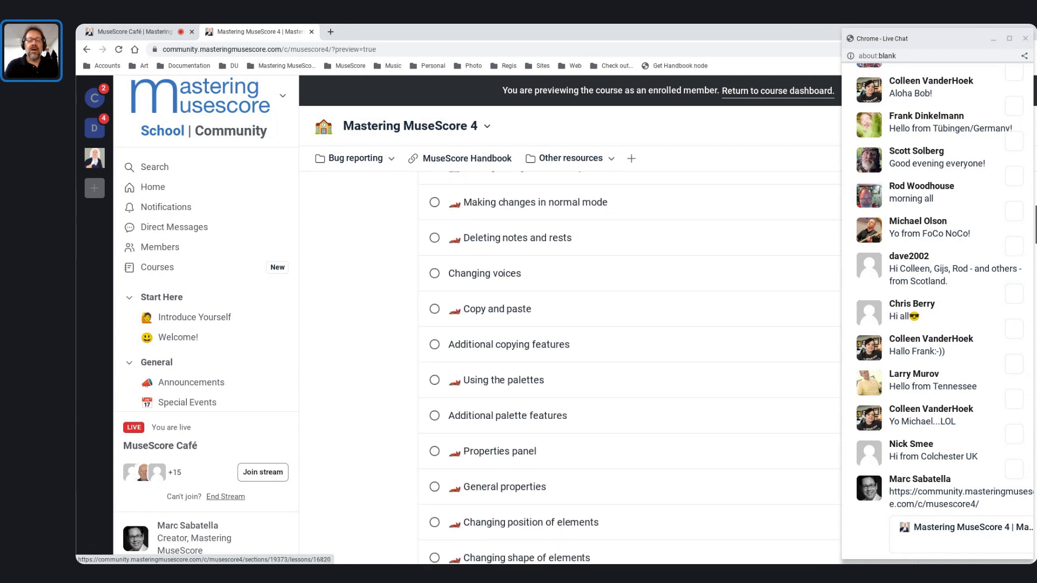
{"action": "scroll", "coordinate": [444, 247], "scroll_direction": "down", "scroll_amount": 5}
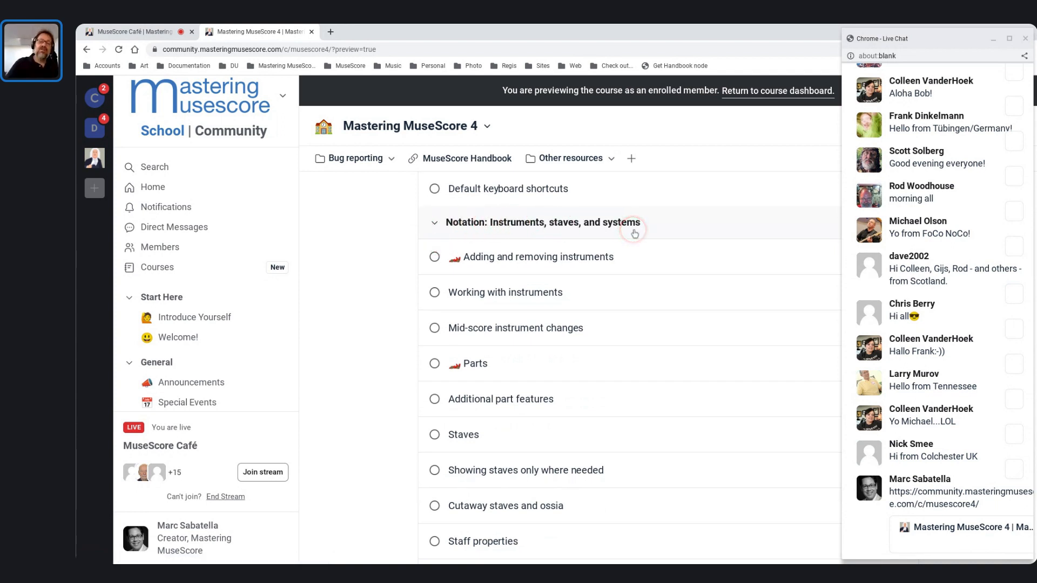
{"action": "scroll", "coordinate": [594, 219], "scroll_direction": "down", "scroll_amount": 1}
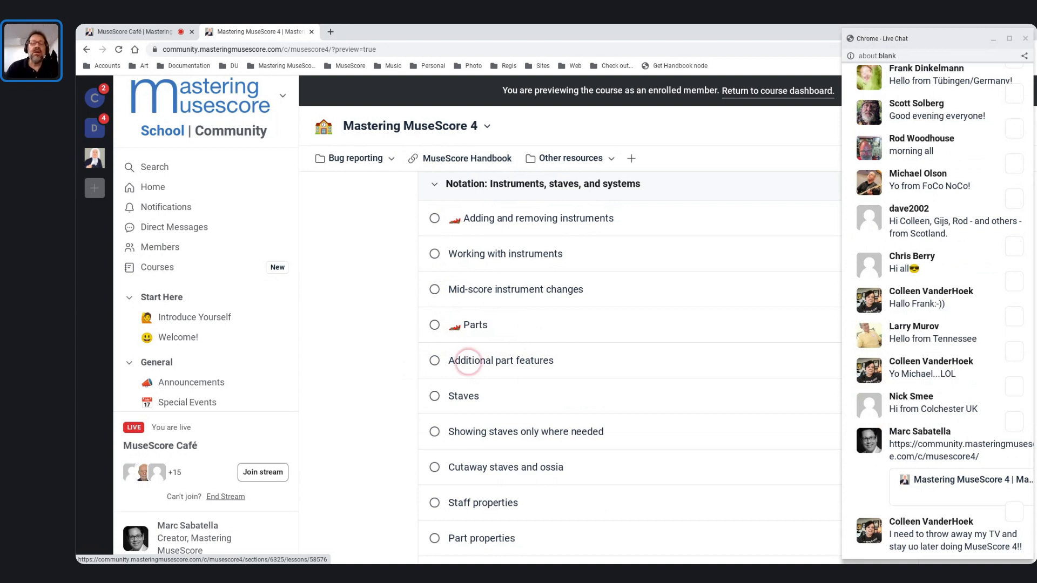
Switch to the piano-quintet-parts score in MuseScore and look over the opening systems of As I Do
{"action": "key", "text": "alt+Tab"}
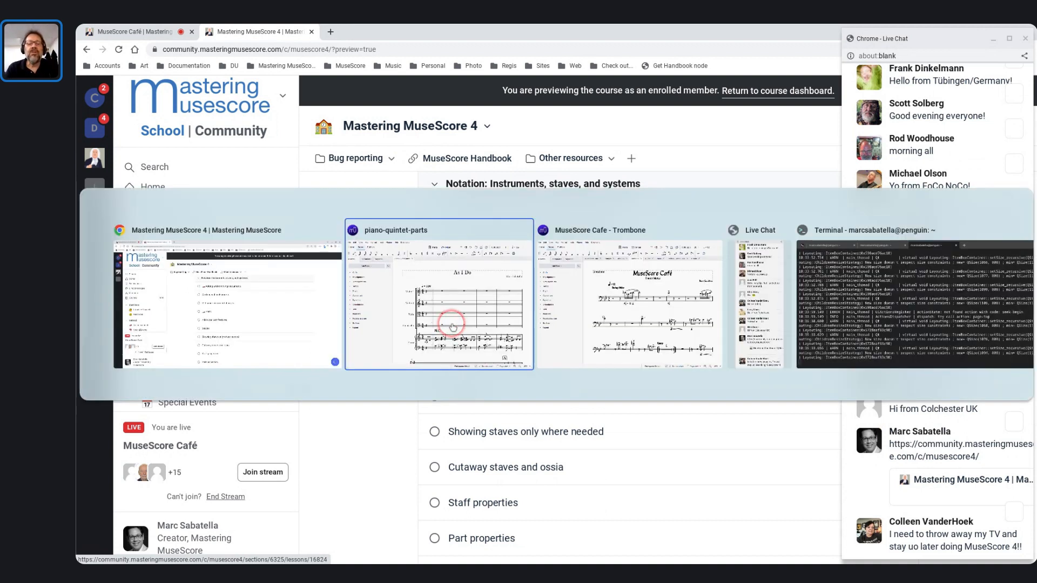
{"action": "left_click", "coordinate": [453, 326]}
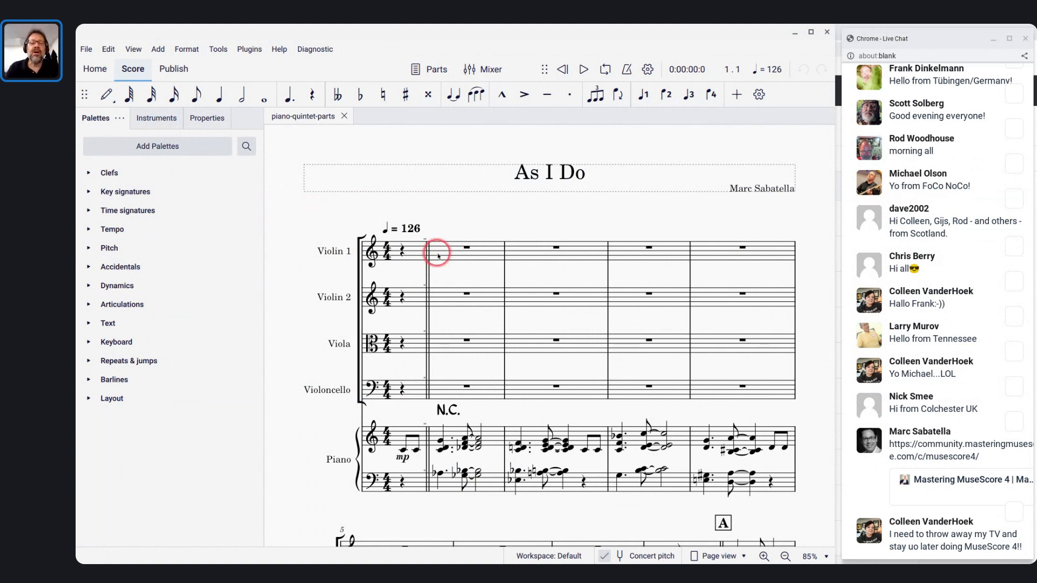
{"action": "scroll", "coordinate": [437, 252], "scroll_direction": "down", "scroll_amount": 2}
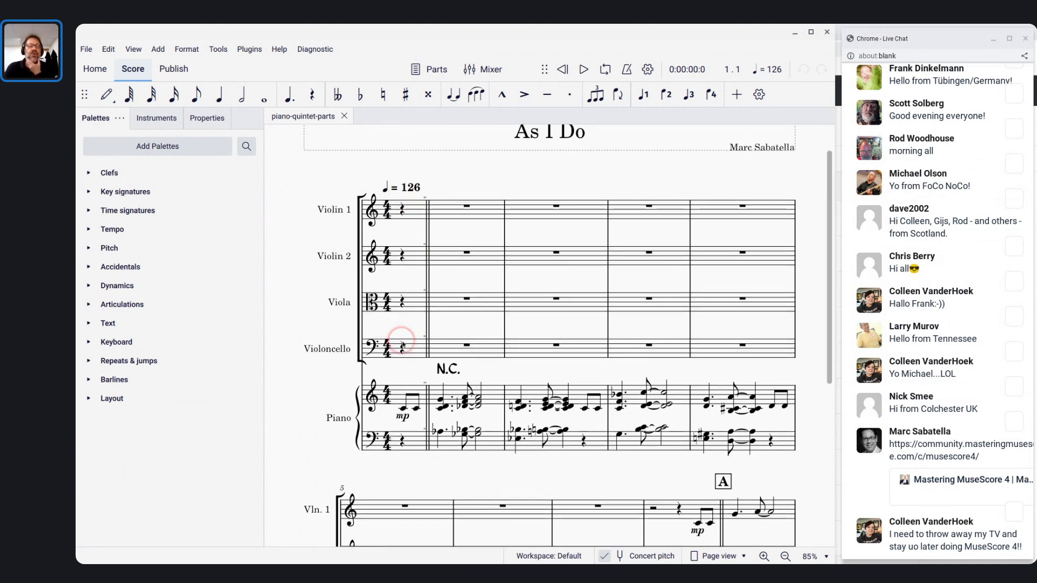
{"action": "scroll", "coordinate": [402, 341], "scroll_direction": "down", "scroll_amount": 4}
{"action": "scroll", "coordinate": [356, 281], "scroll_direction": "up", "scroll_amount": 5}
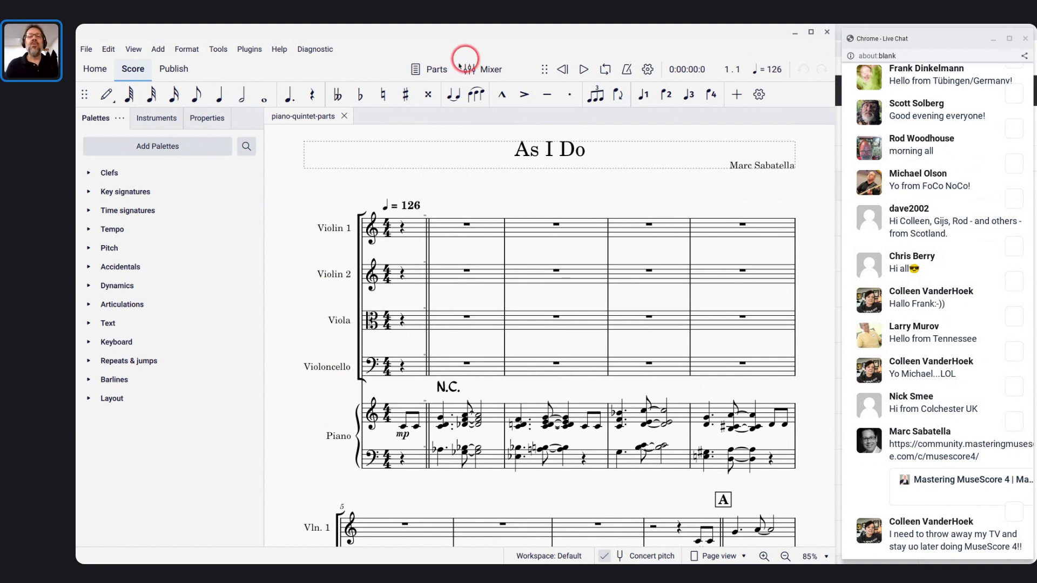
Examine the Export settings, the Print dialog and the Export part list again, cancelling each one
{"action": "left_click", "coordinate": [88, 49]}
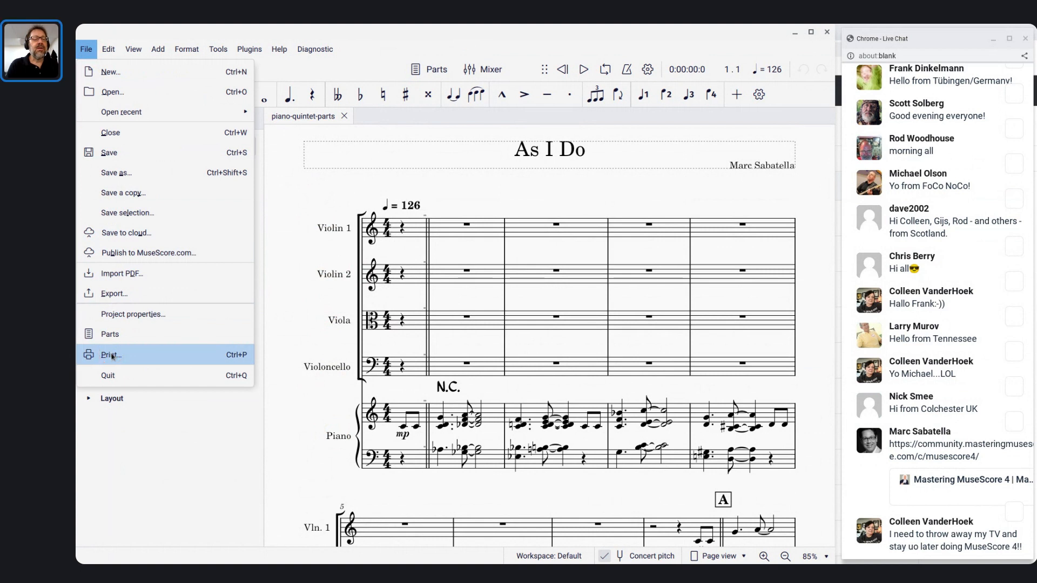
{"action": "left_click", "coordinate": [108, 294]}
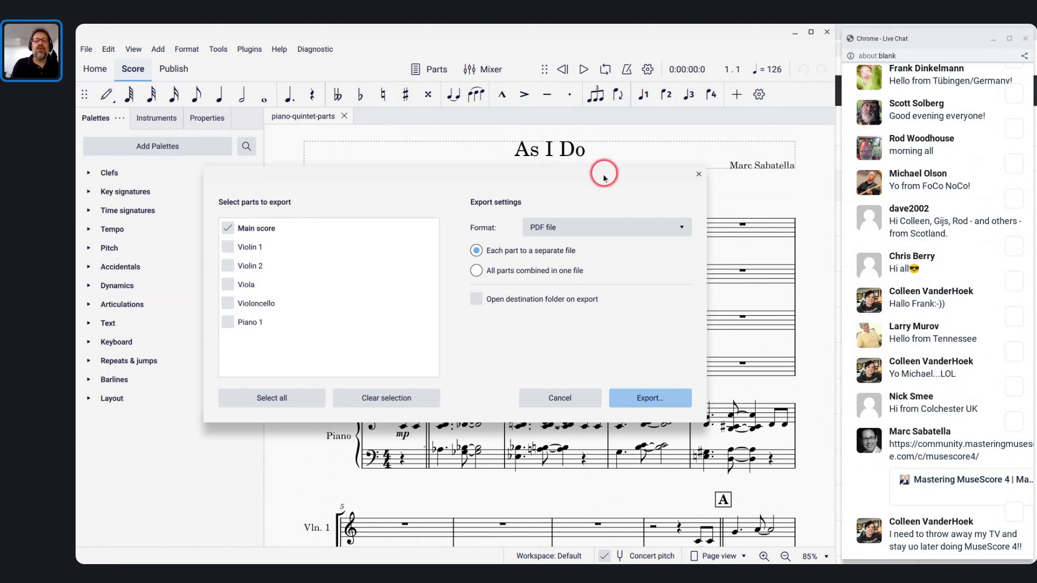
{"action": "left_click", "coordinate": [538, 399]}
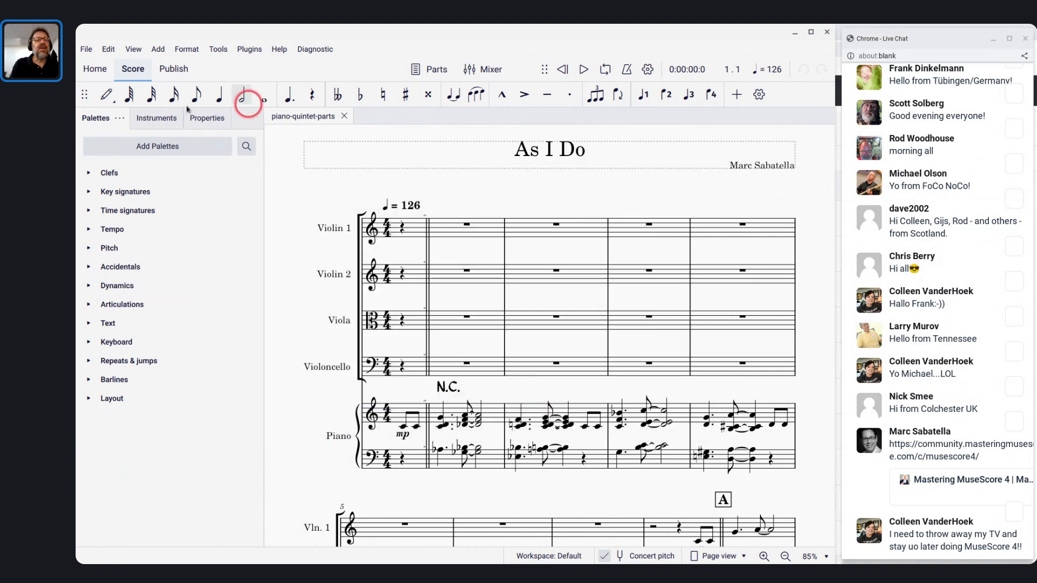
{"action": "left_click", "coordinate": [85, 51]}
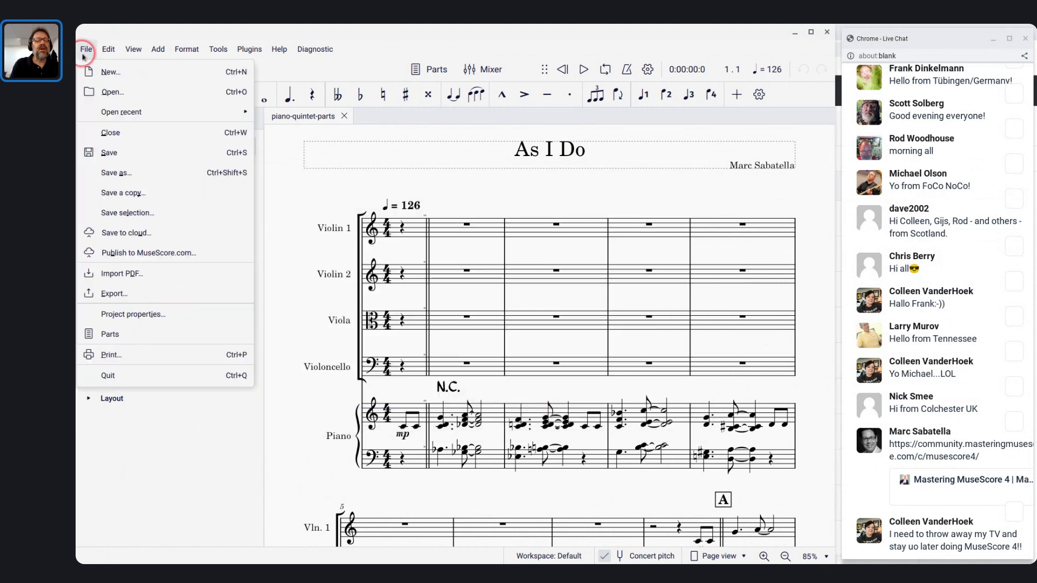
{"action": "left_click", "coordinate": [104, 355]}
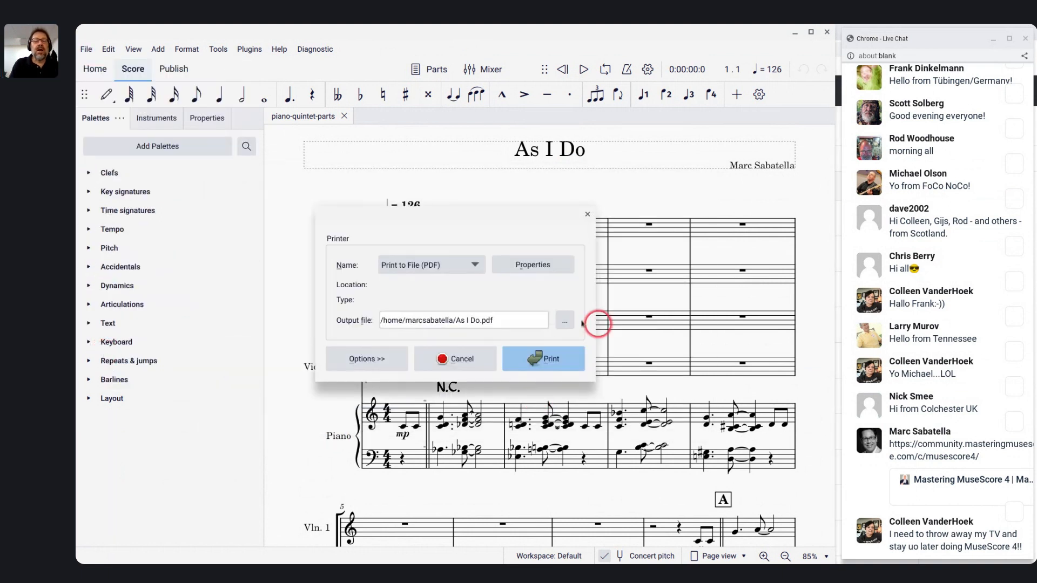
{"action": "left_click", "coordinate": [443, 359]}
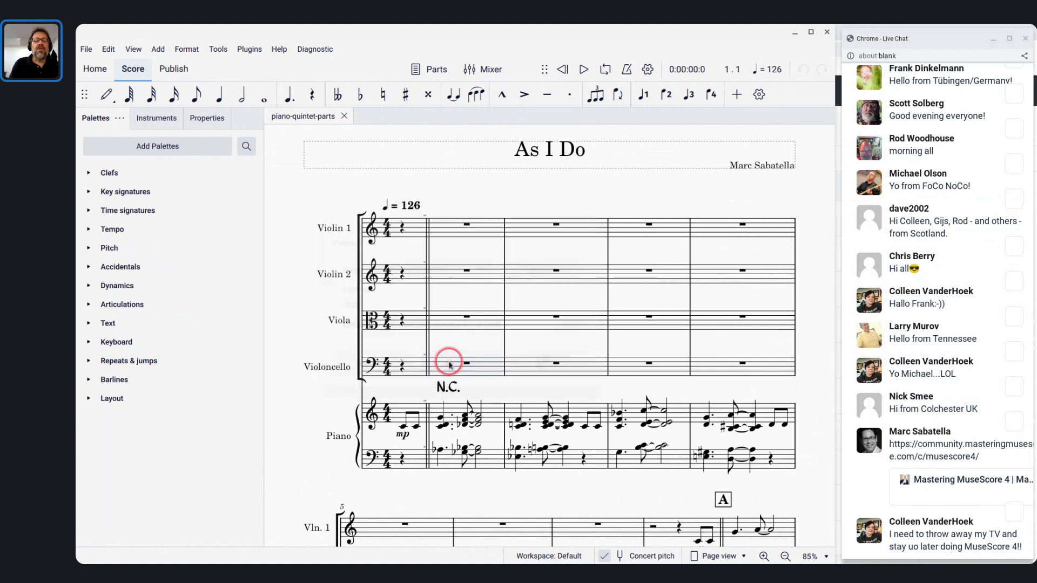
{"action": "left_click", "coordinate": [85, 47]}
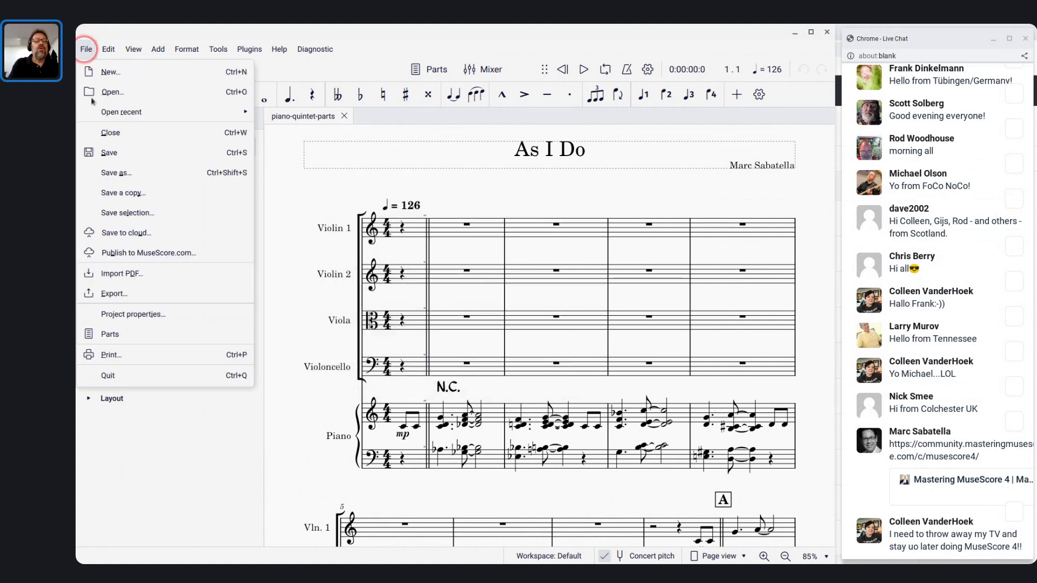
{"action": "left_click", "coordinate": [113, 295]}
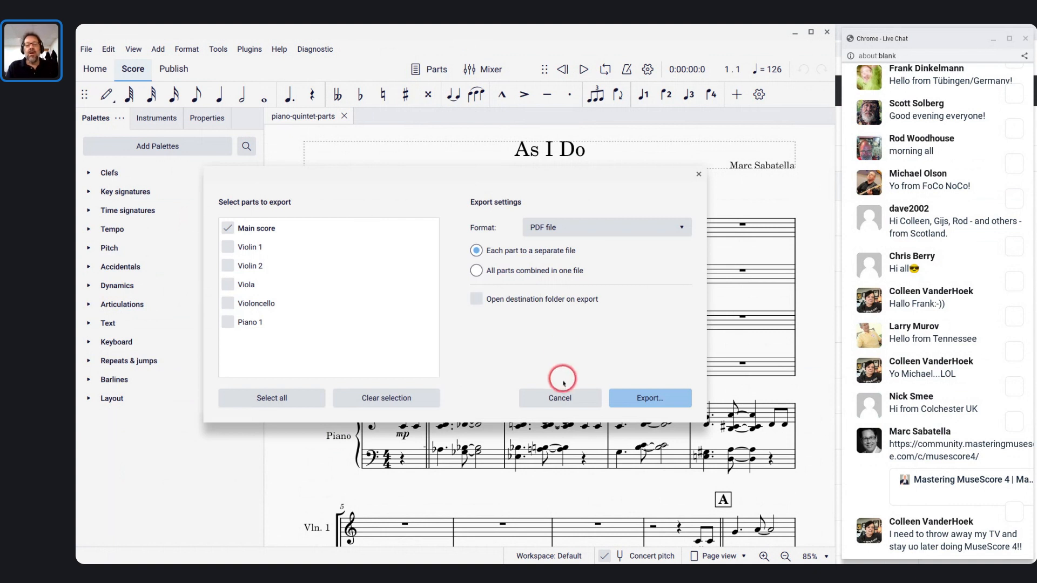
{"action": "left_click", "coordinate": [560, 399]}
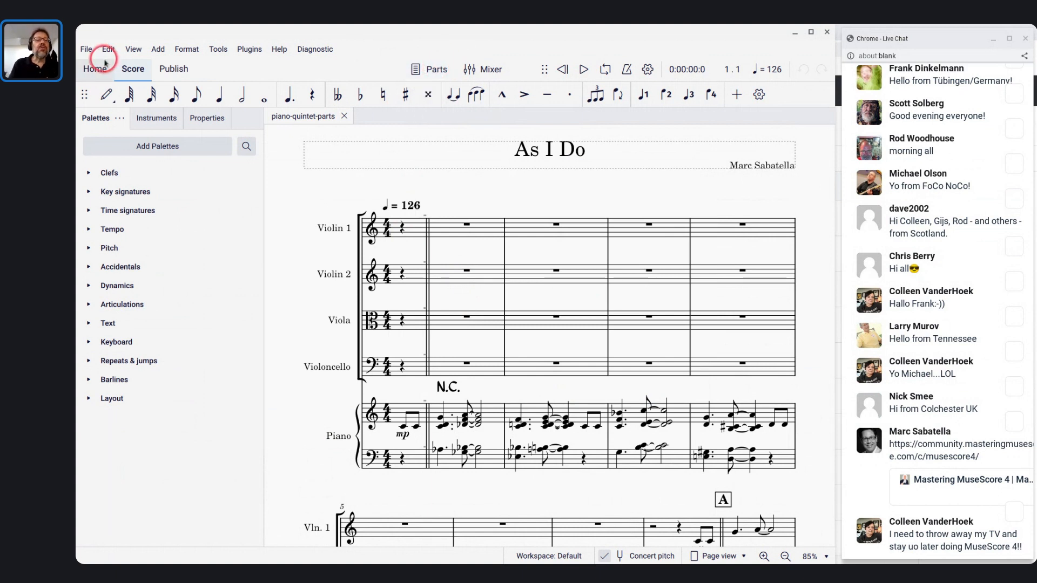
Open all the existing parts of the piano quintet from the Parts dialog
{"action": "left_click", "coordinate": [88, 50]}
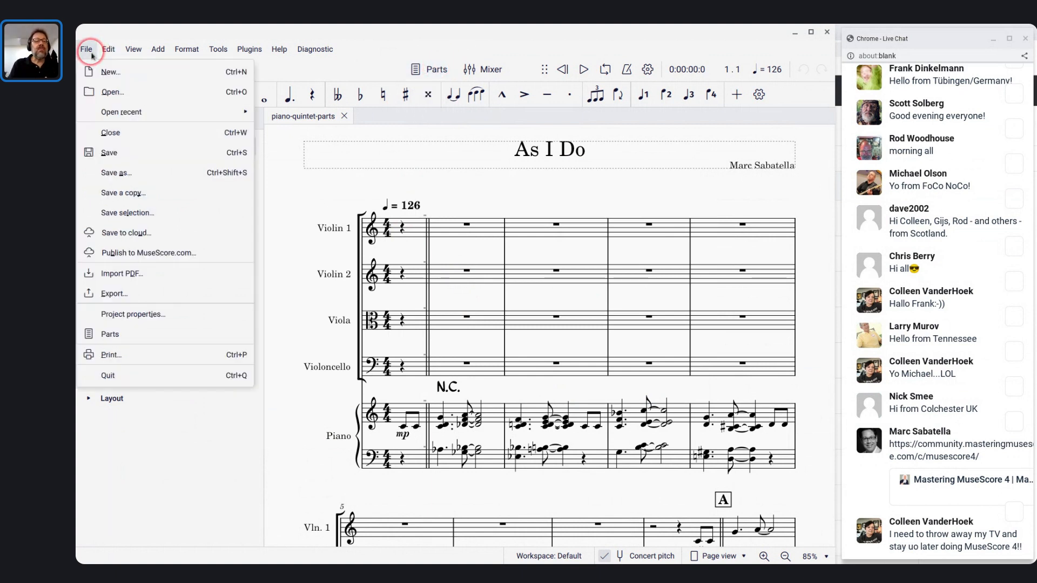
{"action": "left_click", "coordinate": [118, 335]}
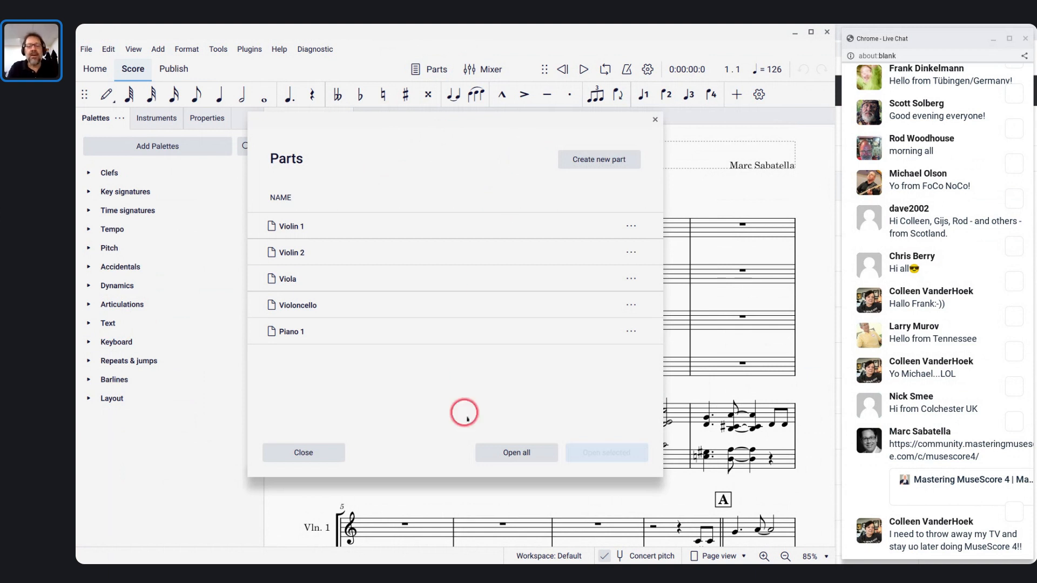
{"action": "left_click", "coordinate": [511, 453]}
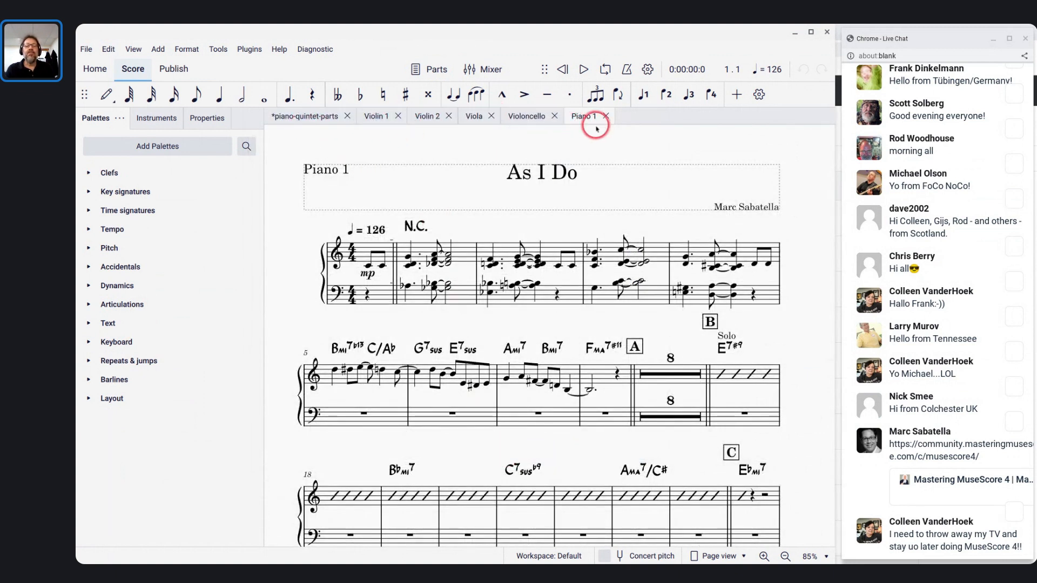
View the main score, followed by the Violin 1, Violin 2, Viola, Violoncello and Piano 1 parts in turn
{"action": "left_click", "coordinate": [290, 119]}
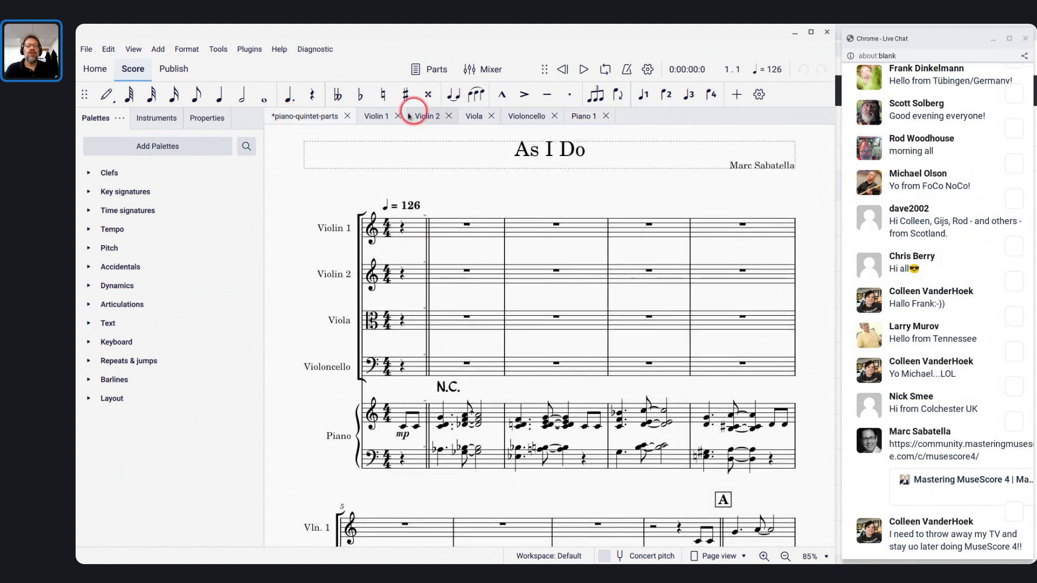
{"action": "left_click", "coordinate": [377, 115]}
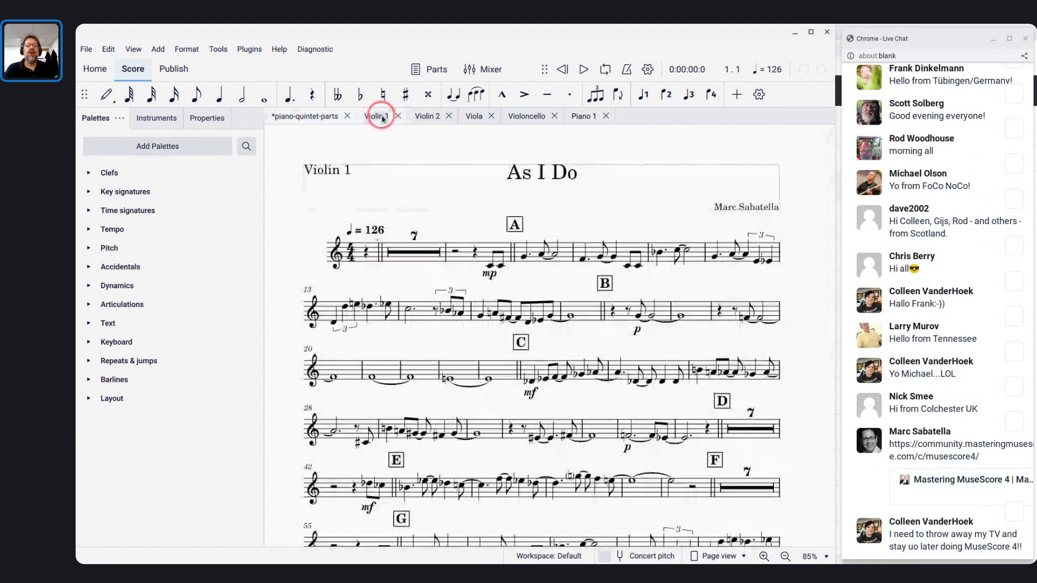
{"action": "left_click", "coordinate": [421, 118]}
{"action": "left_click", "coordinate": [474, 116]}
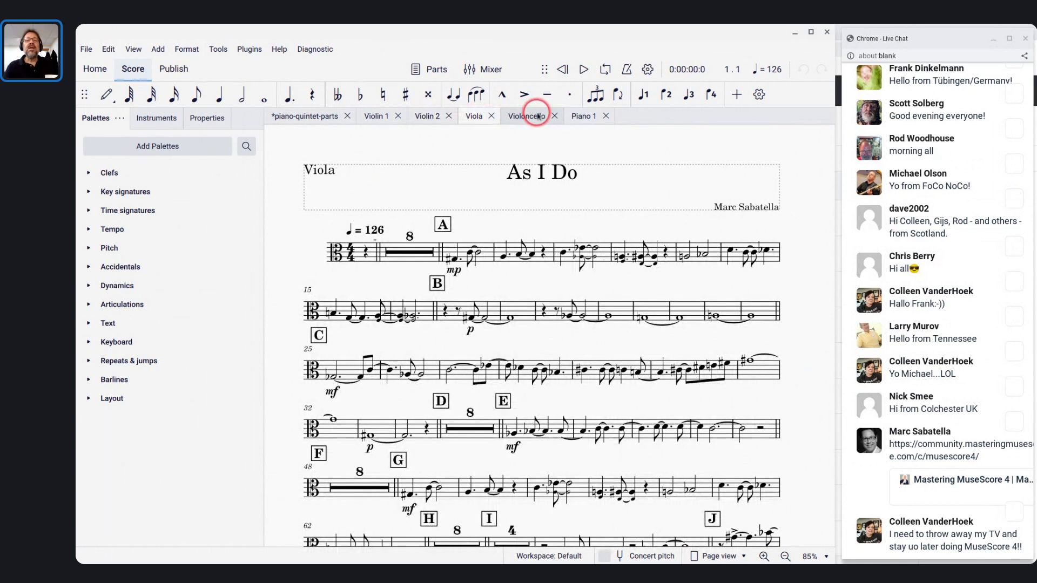
{"action": "left_click", "coordinate": [537, 116]}
{"action": "left_click", "coordinate": [592, 118]}
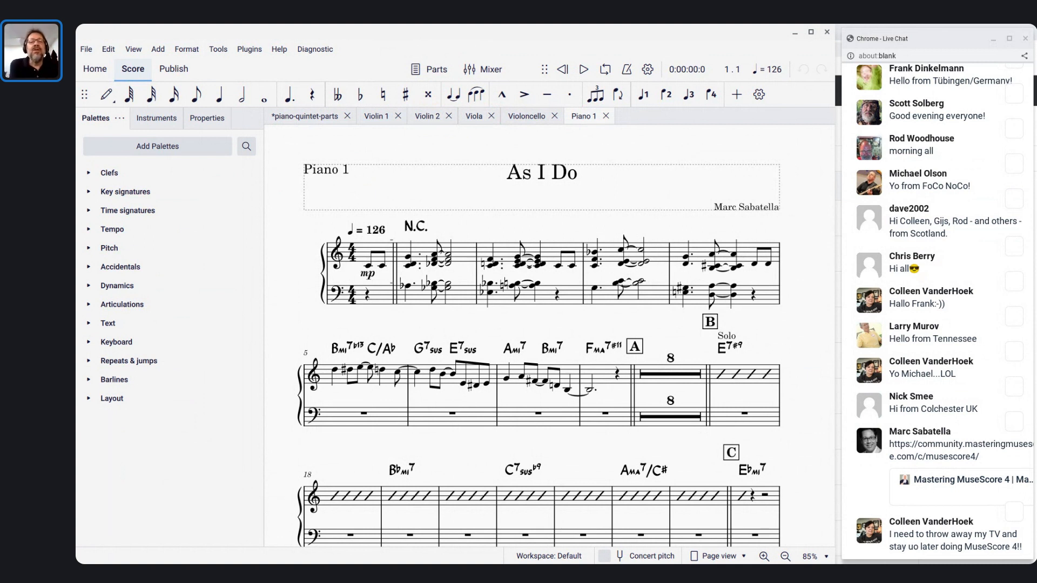
Compare the main score with the Piano 1, Violin 1 and Violoncello parts
{"action": "left_click", "coordinate": [314, 117]}
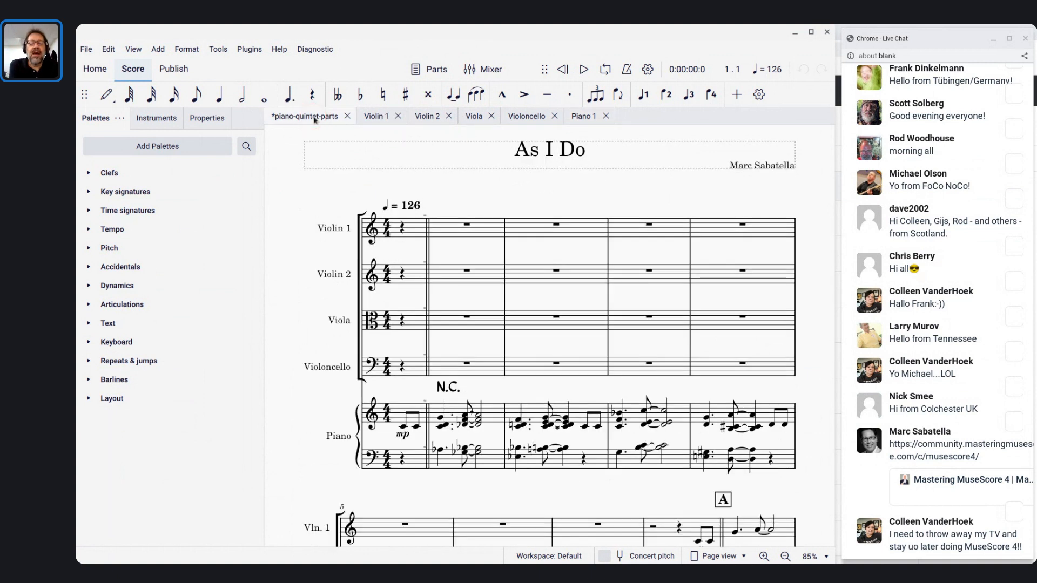
{"action": "left_click", "coordinate": [578, 123]}
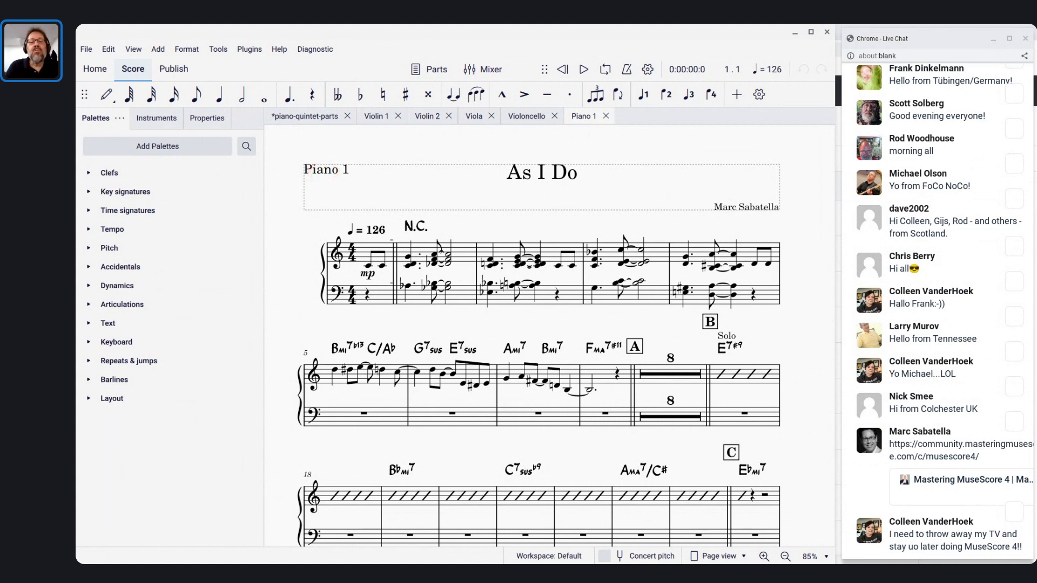
{"action": "left_click", "coordinate": [373, 115]}
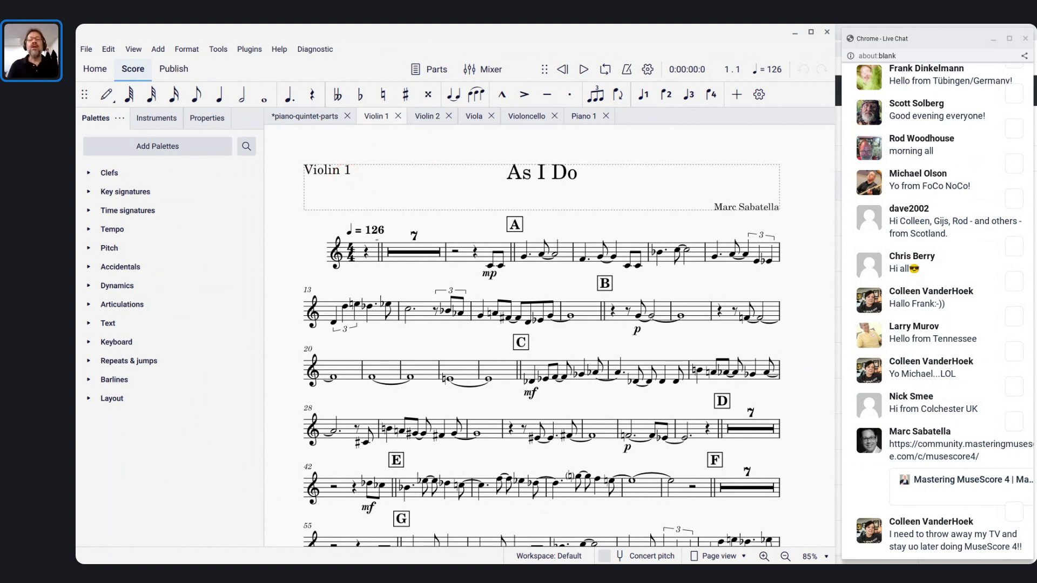
{"action": "left_click", "coordinate": [518, 123]}
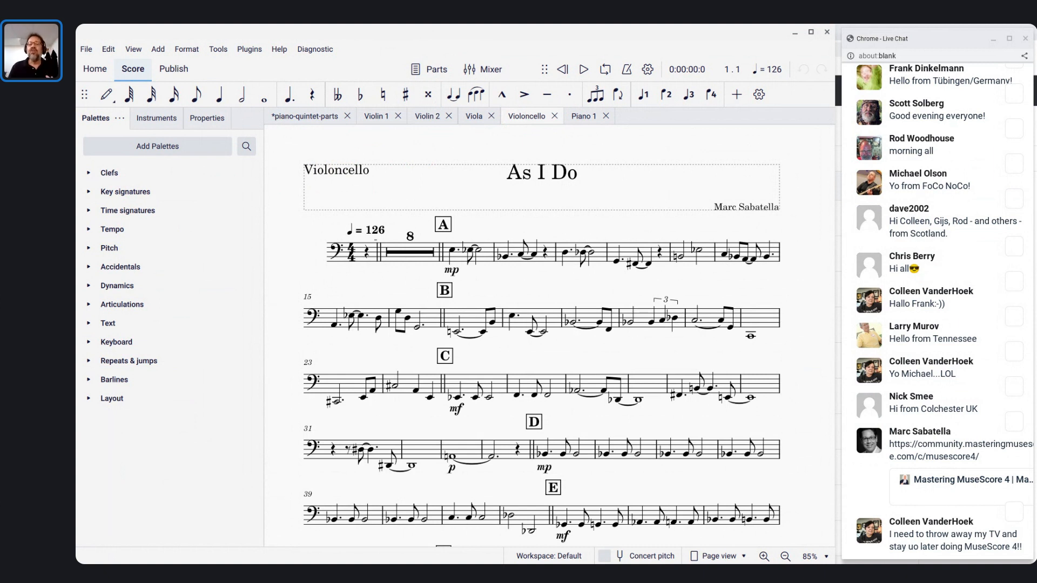
Change the part name in the title frame of the Piano 1 part to "Piano"
{"action": "left_click", "coordinate": [571, 116]}
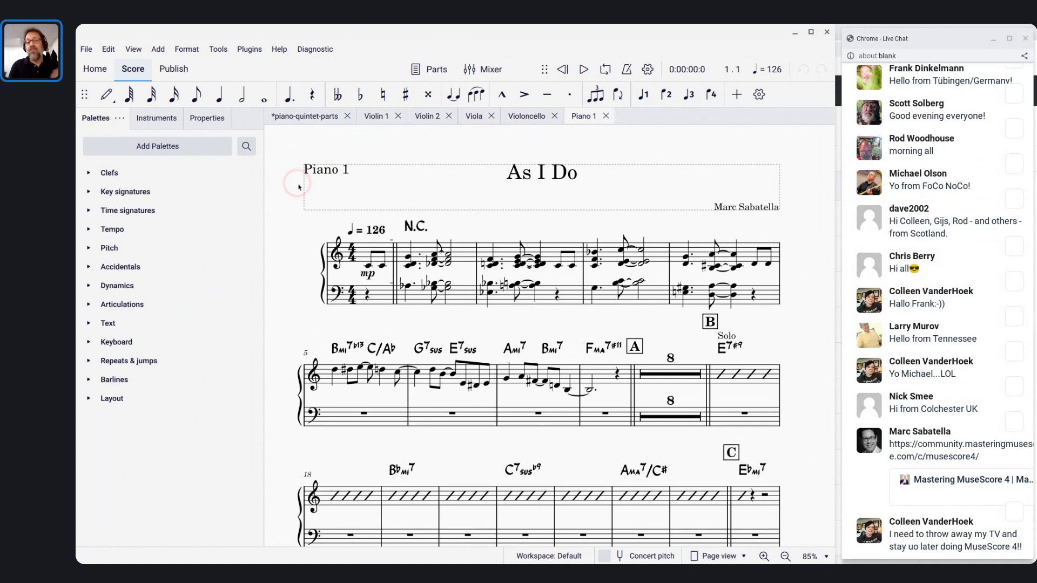
{"action": "left_click", "coordinate": [316, 177]}
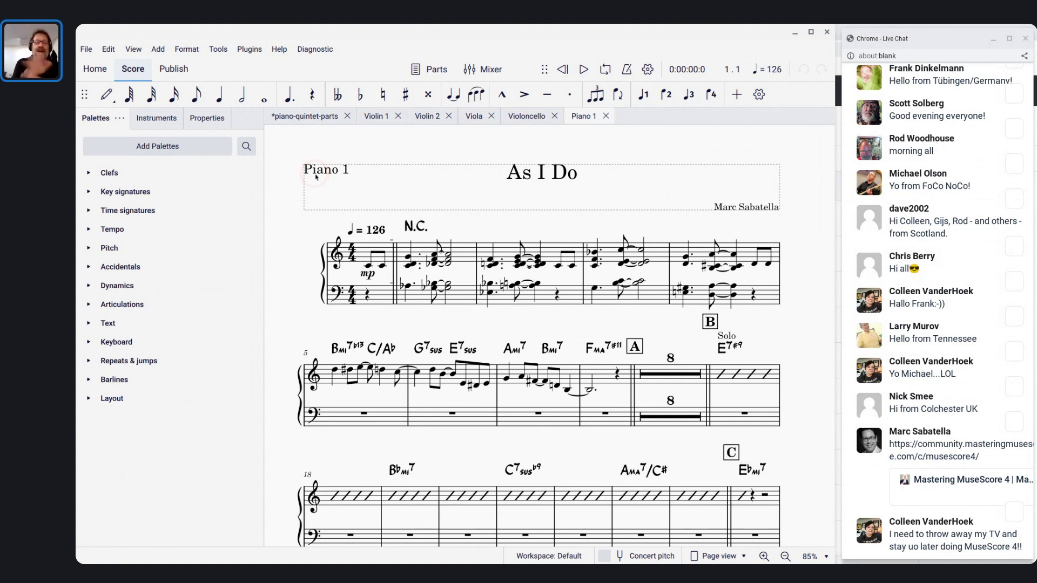
{"action": "left_click", "coordinate": [335, 168]}
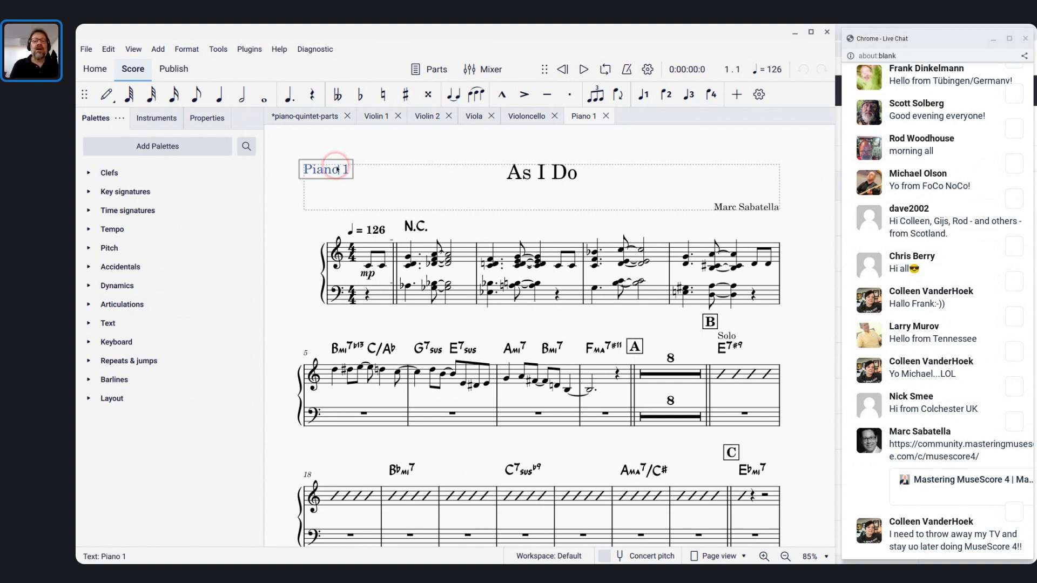
{"action": "key", "text": "End"}
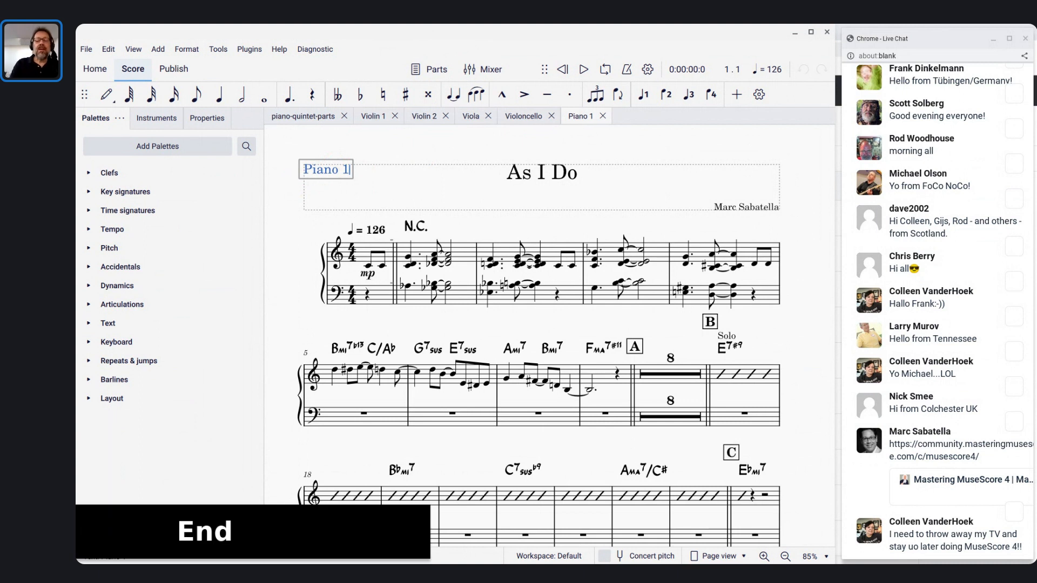
{"action": "key", "text": "BackSpace"}
{"action": "key", "text": "BackSpace"}
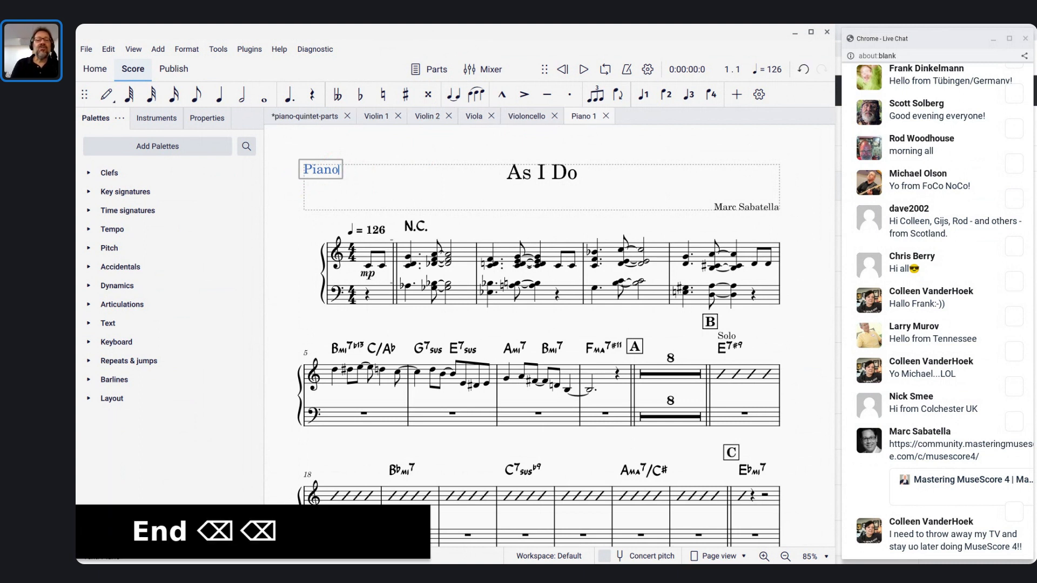
{"action": "left_click", "coordinate": [275, 185]}
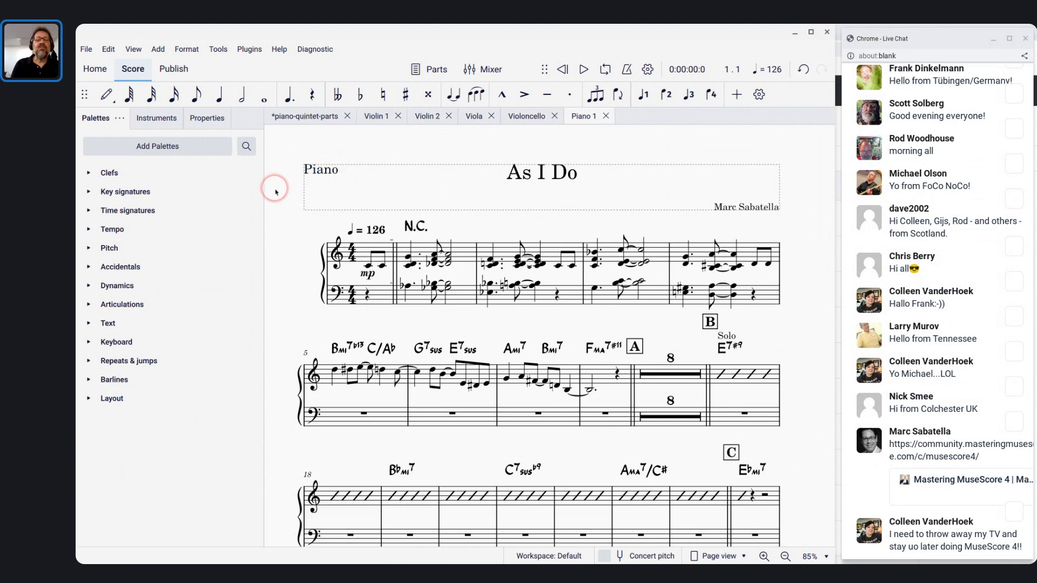
{"action": "left_click", "coordinate": [424, 166]}
Check how the Piano 1 part is listed in the Export settings, then cancel the export
{"action": "left_click", "coordinate": [572, 119]}
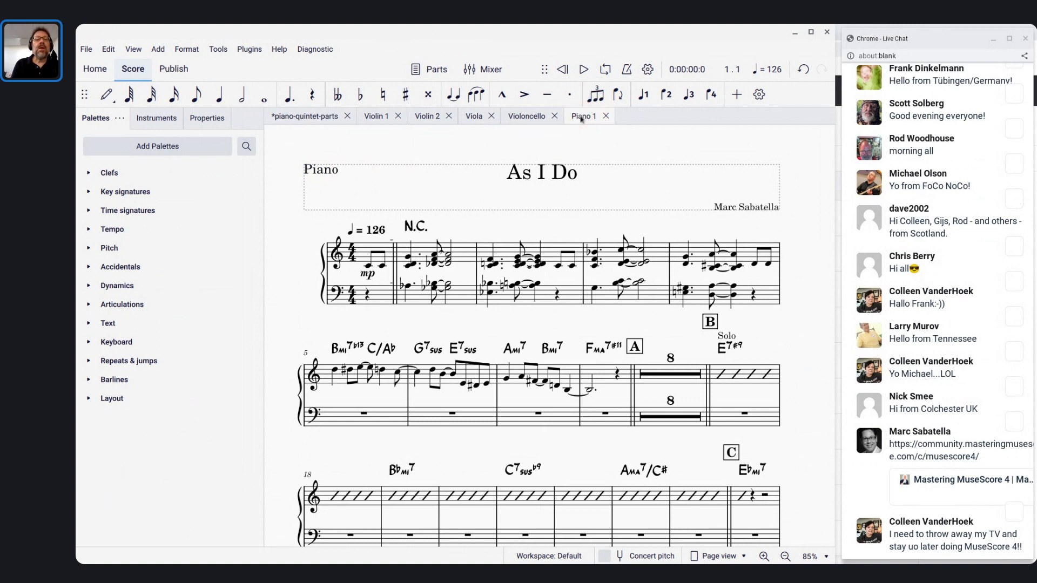
{"action": "left_click", "coordinate": [87, 49]}
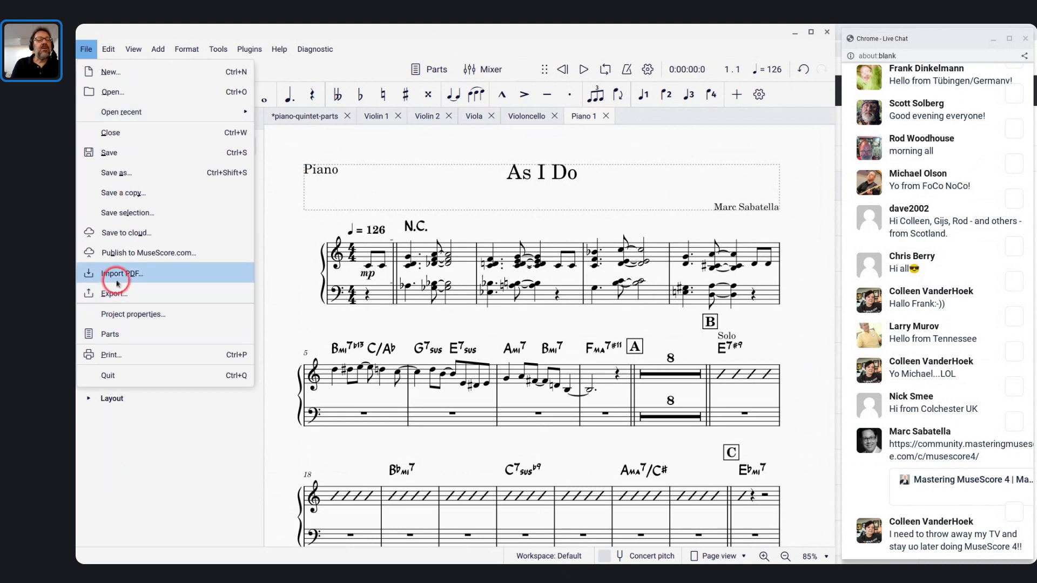
{"action": "left_click", "coordinate": [114, 293]}
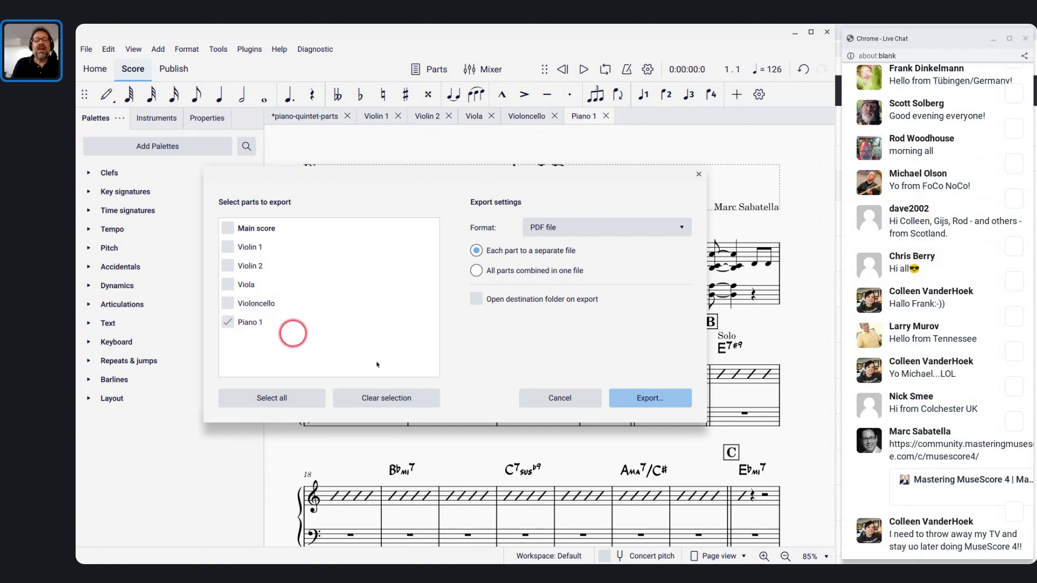
{"action": "left_click", "coordinate": [569, 400]}
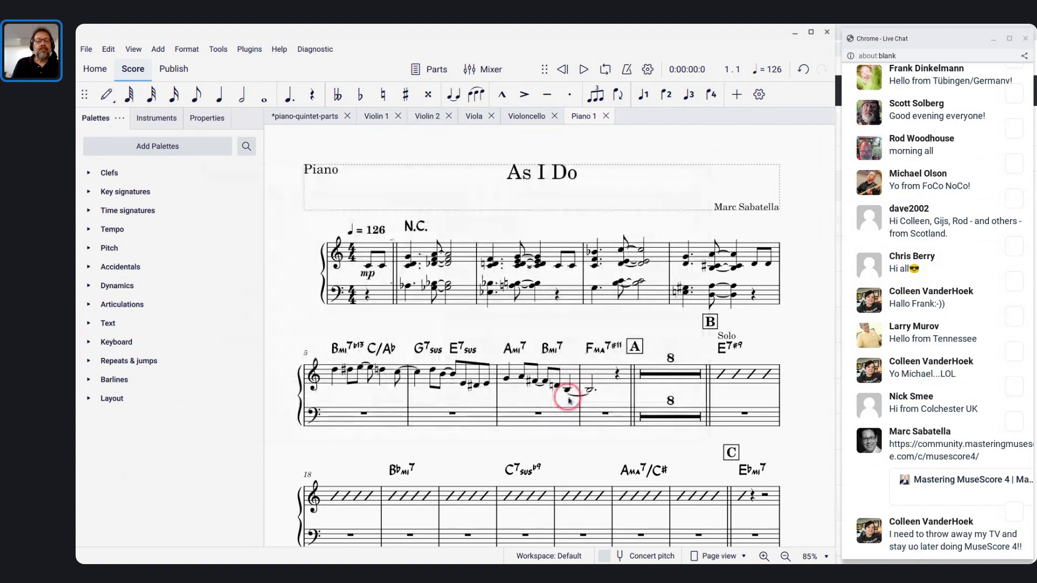
Compare the piano's instrument name in the main score with the part name in the Piano 1 part
{"action": "left_click", "coordinate": [307, 118]}
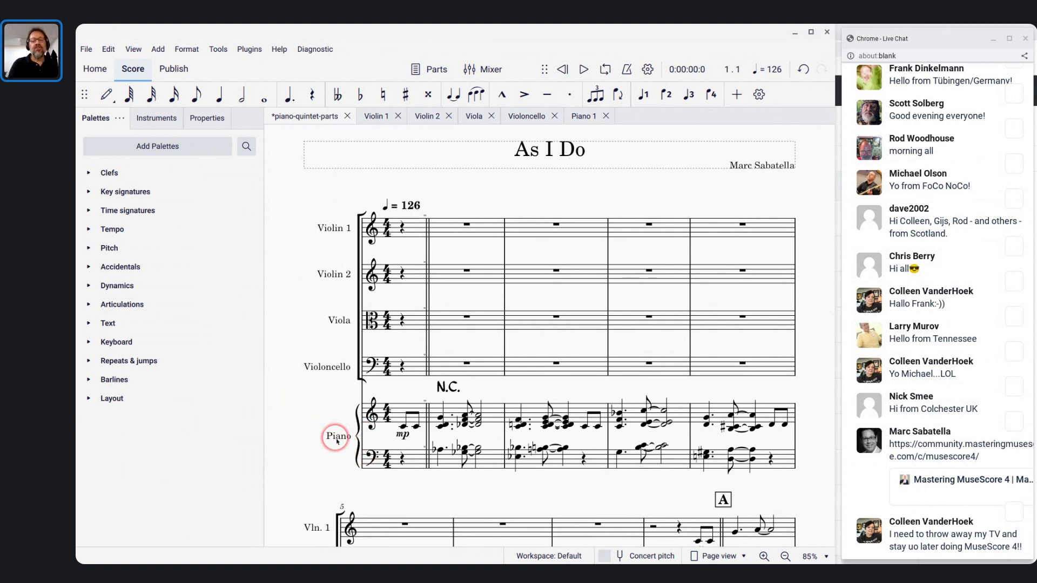
{"action": "left_click", "coordinate": [581, 118]}
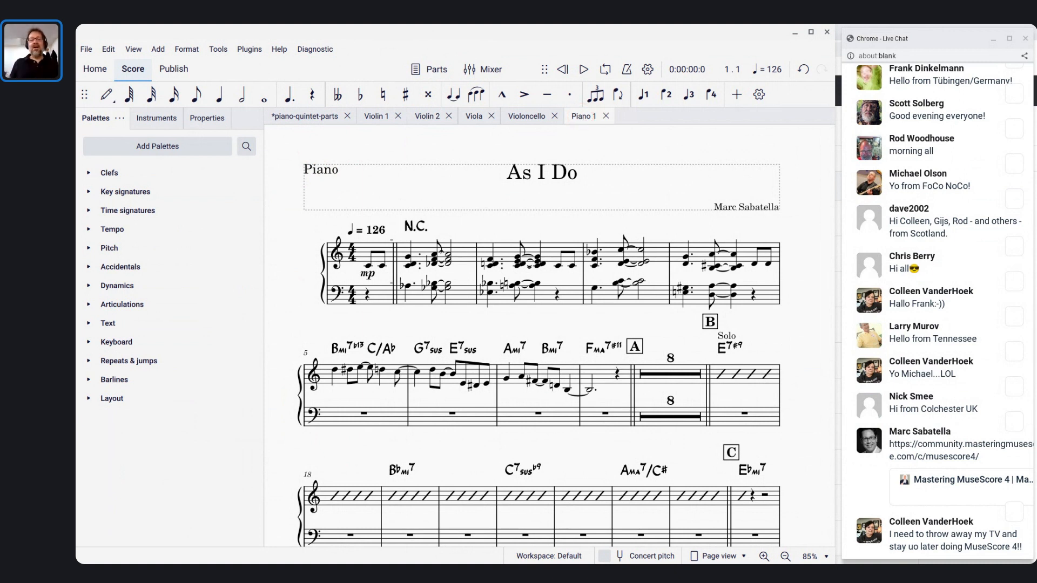
{"action": "left_click", "coordinate": [291, 115]}
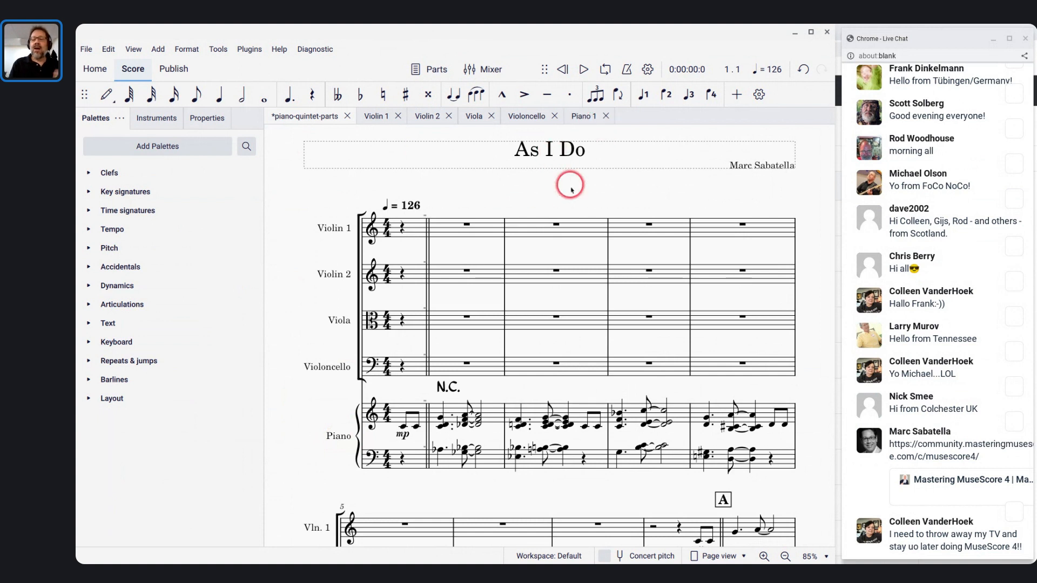
{"action": "left_click", "coordinate": [583, 119]}
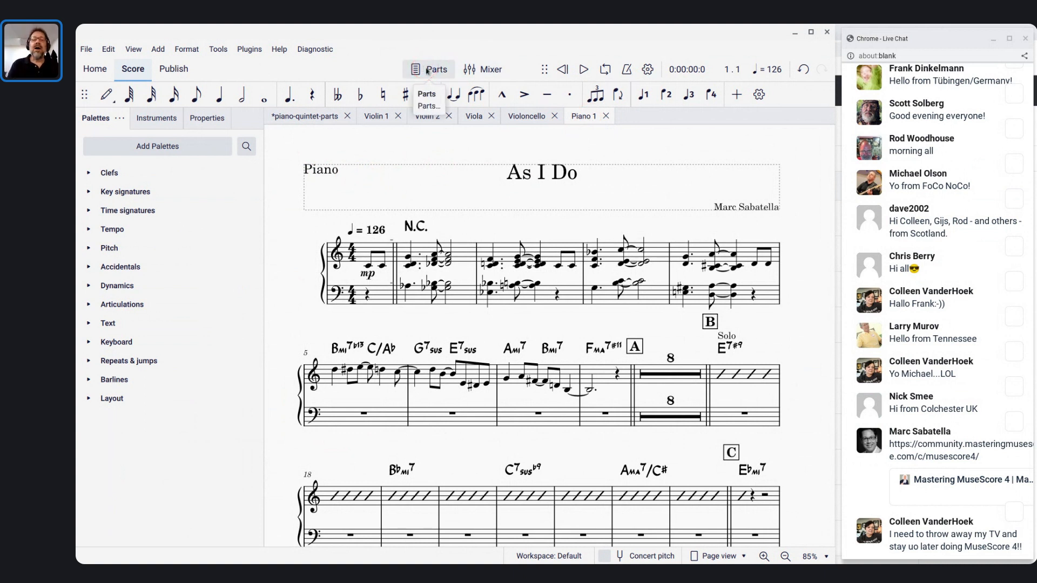
Rename the Piano 1 part as "Piano" in the Parts dialog
{"action": "left_click", "coordinate": [427, 71]}
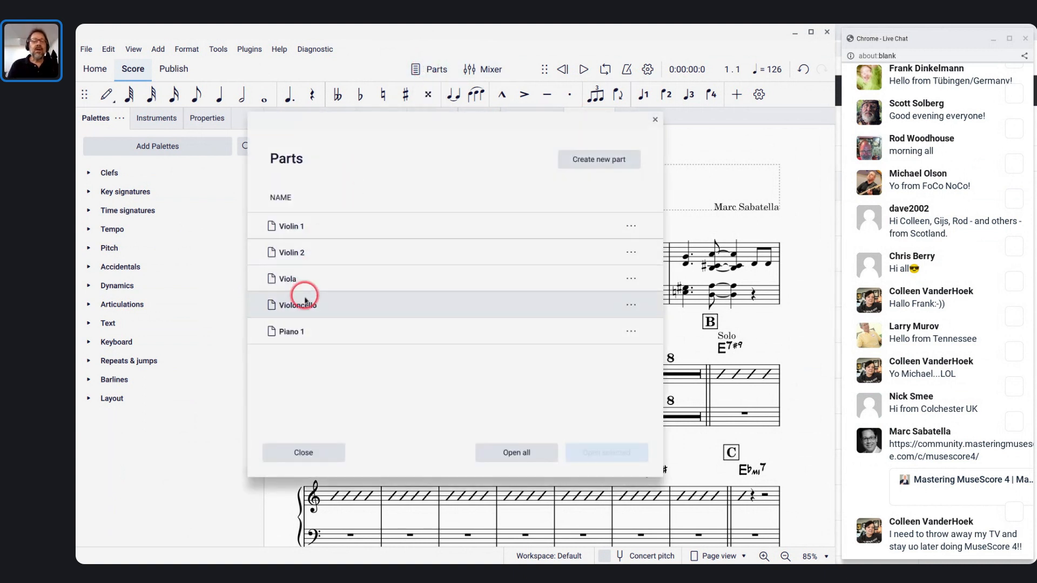
{"action": "left_click", "coordinate": [311, 338]}
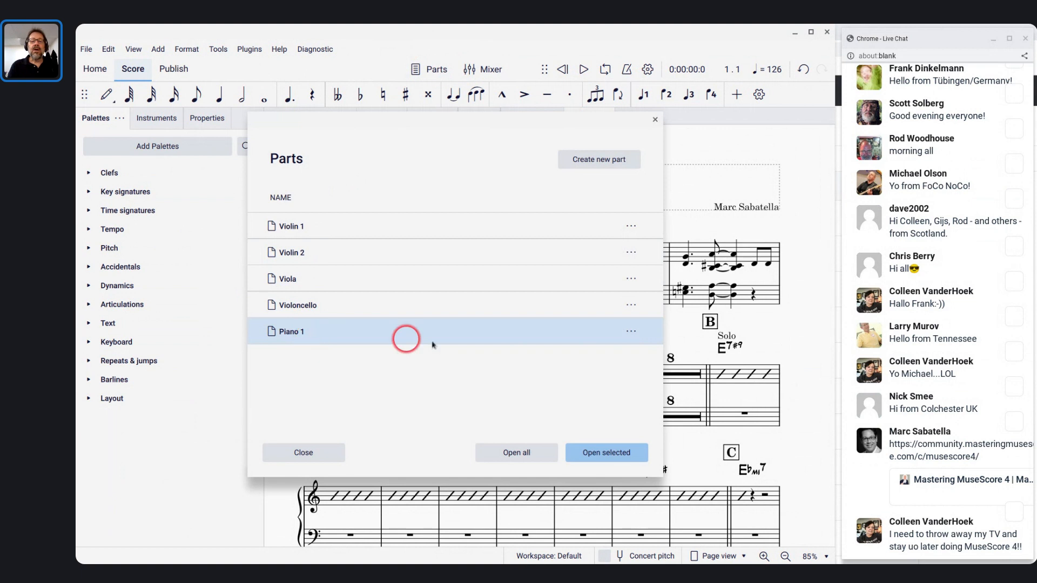
{"action": "left_click", "coordinate": [631, 332]}
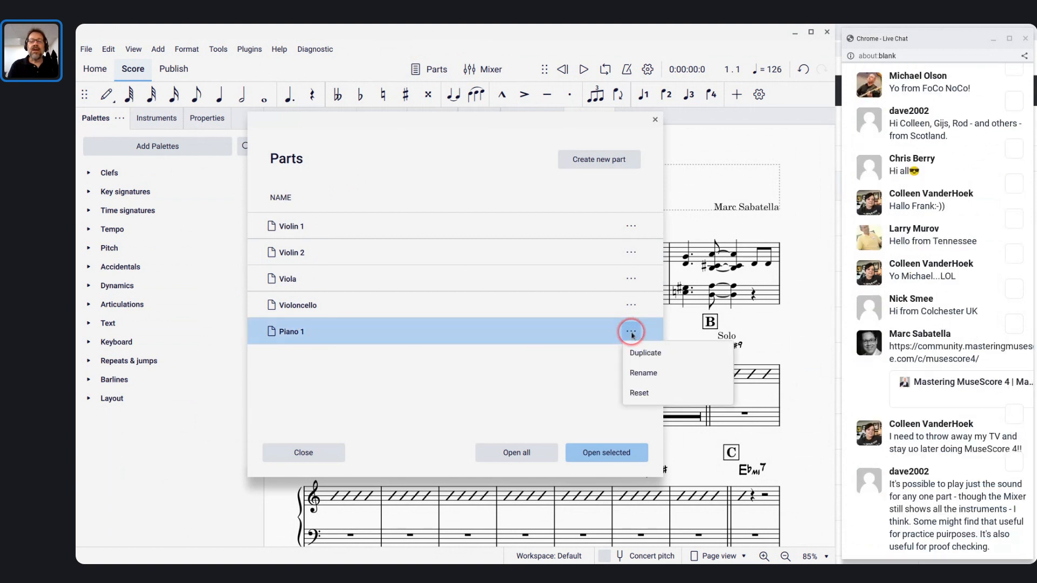
{"action": "left_click", "coordinate": [643, 373]}
{"action": "key", "text": "Right"}
{"action": "key", "text": "BackSpace"}
{"action": "key", "text": "BackSpace"}
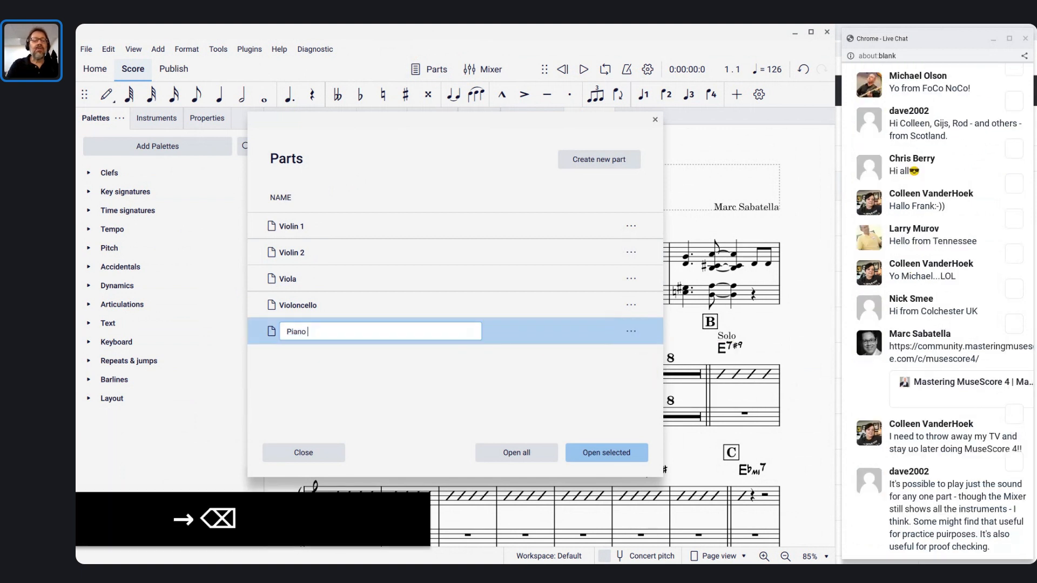
{"action": "key", "text": "Return"}
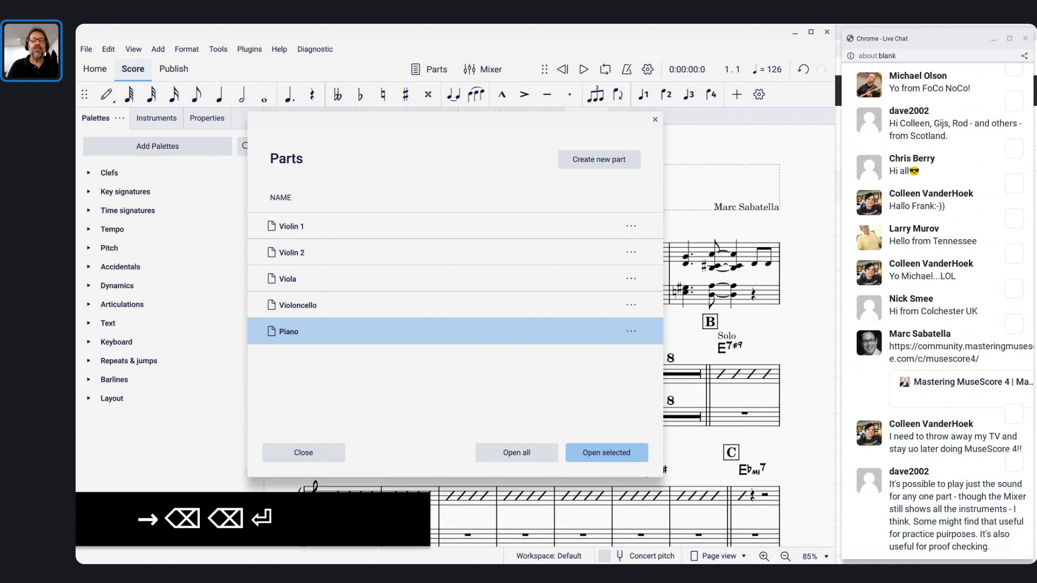
Rename the Violoncello part as "Cello" and close the Parts dialog
{"action": "left_click", "coordinate": [631, 305]}
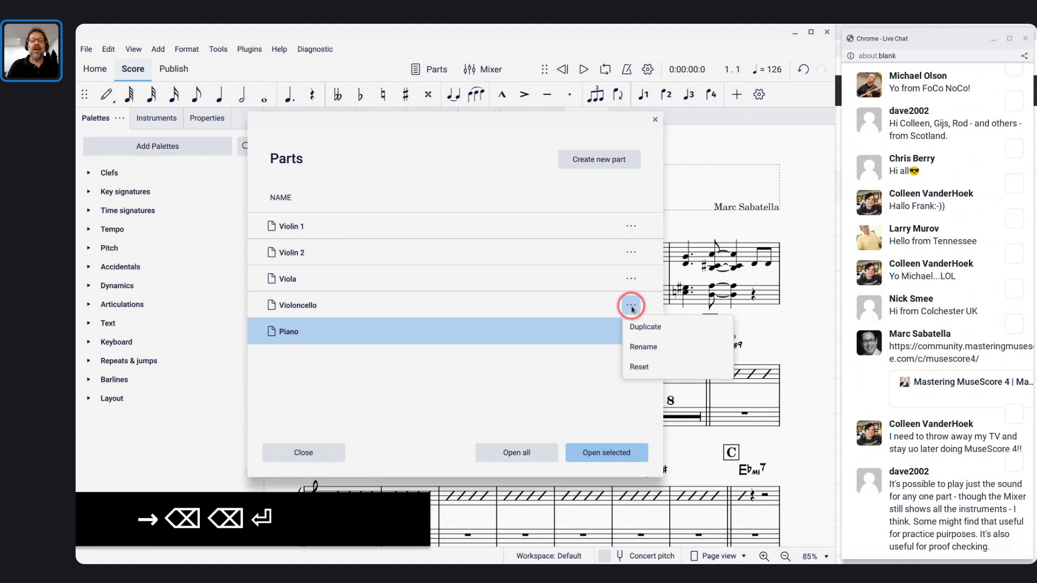
{"action": "left_click", "coordinate": [643, 347]}
{"action": "key", "text": "Left"}
{"action": "key", "text": "Left"}
{"action": "key", "text": "ctrl+shift+Right"}
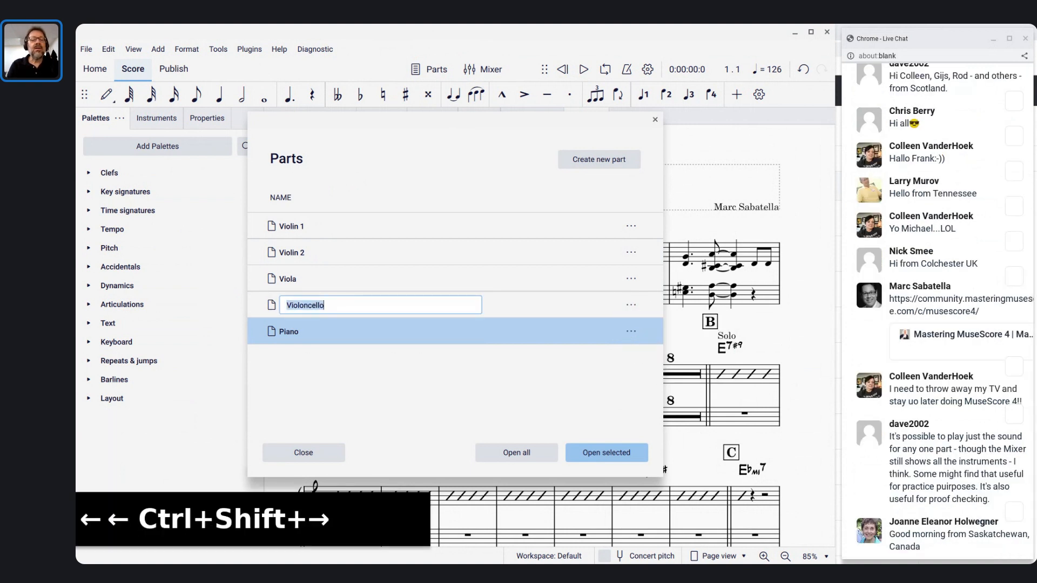
{"action": "key", "text": "shift+Left"}
{"action": "key", "text": "shift+Left"}
{"action": "key", "text": "shift+Left"}
{"action": "key", "text": "shift+Left"}
{"action": "type", "text": "C"}
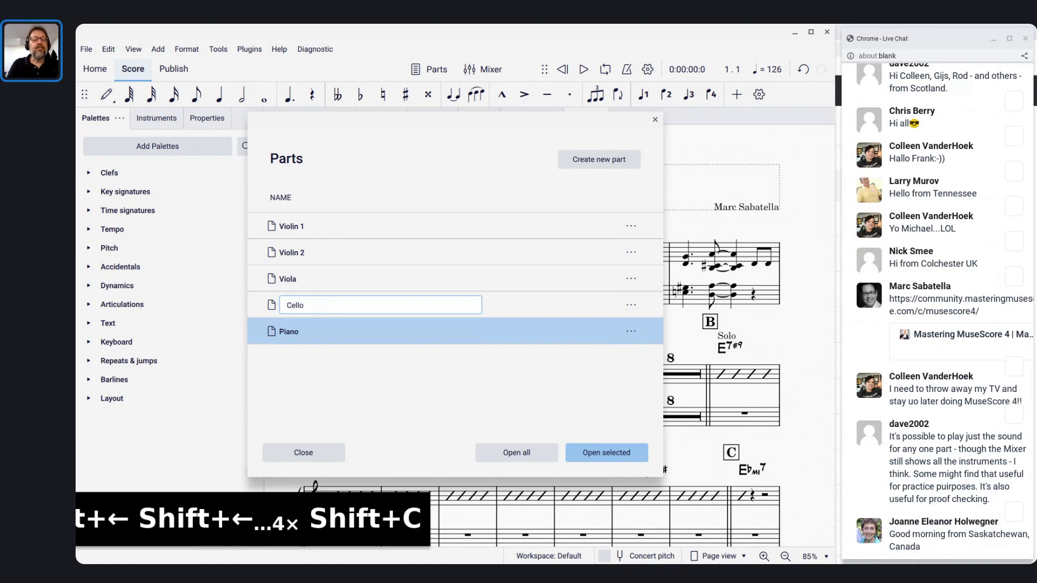
{"action": "key", "text": "Return"}
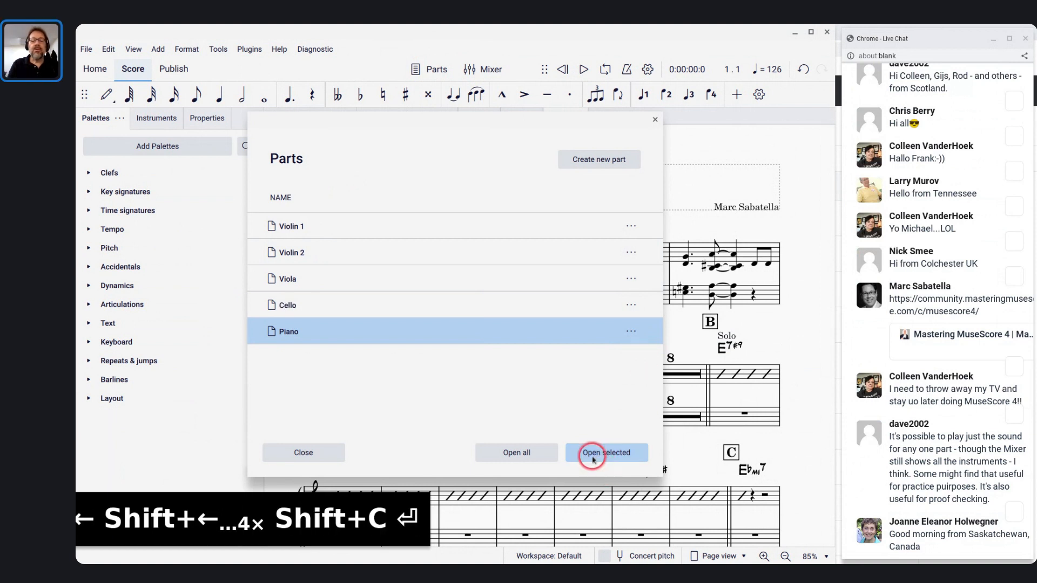
{"action": "left_click", "coordinate": [286, 459]}
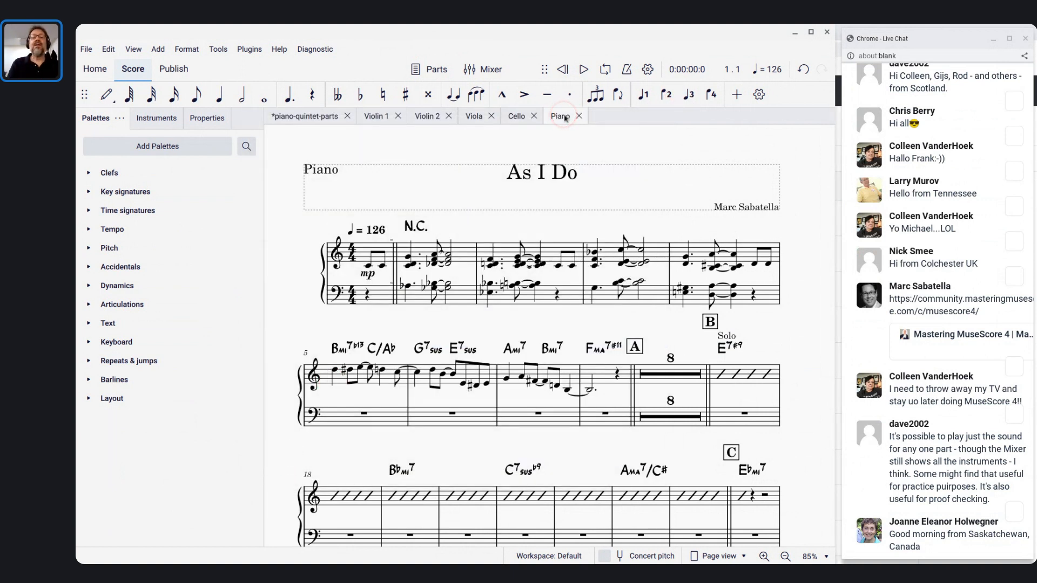
Check the renamed Cello and Piano entries in the Parts dialog, then close it
{"action": "left_click", "coordinate": [516, 118]}
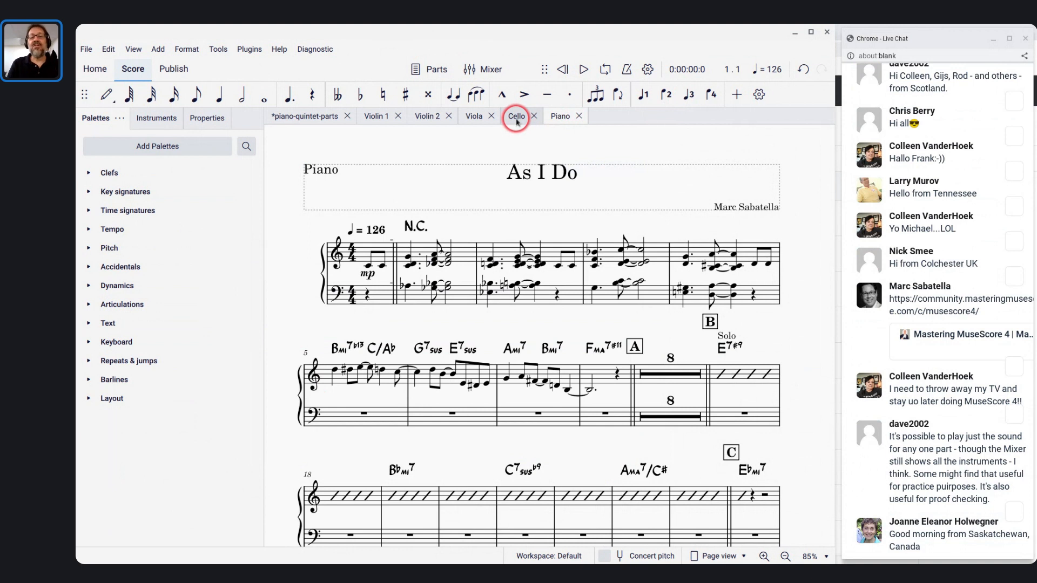
{"action": "left_click", "coordinate": [86, 50]}
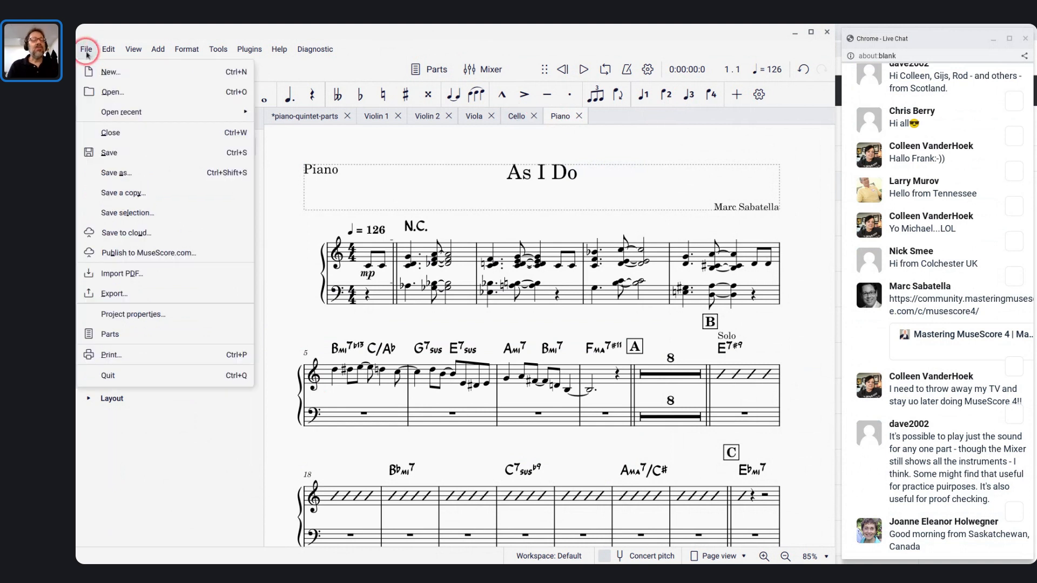
{"action": "left_click", "coordinate": [110, 334]}
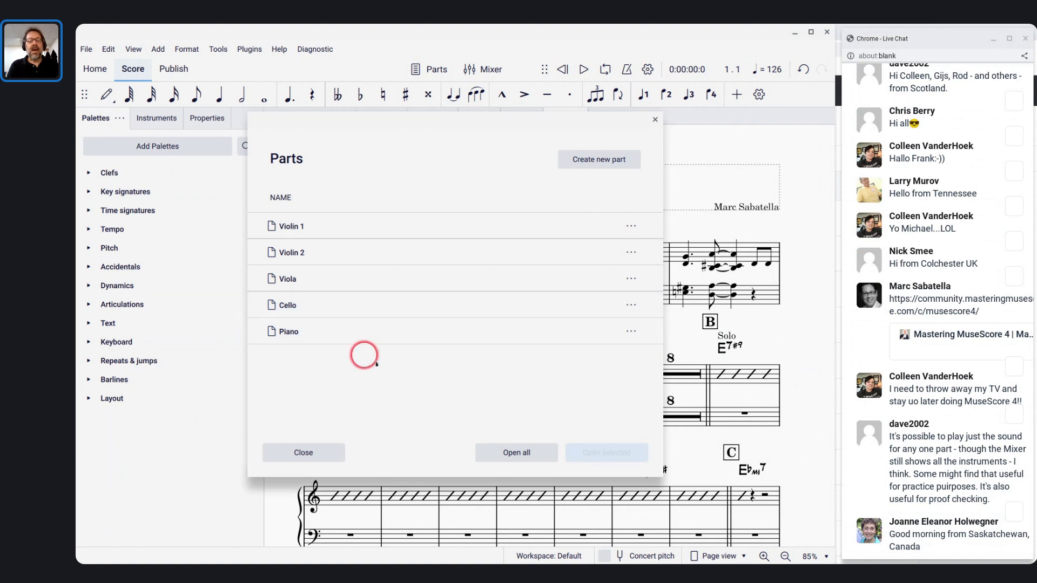
{"action": "left_click", "coordinate": [292, 451]}
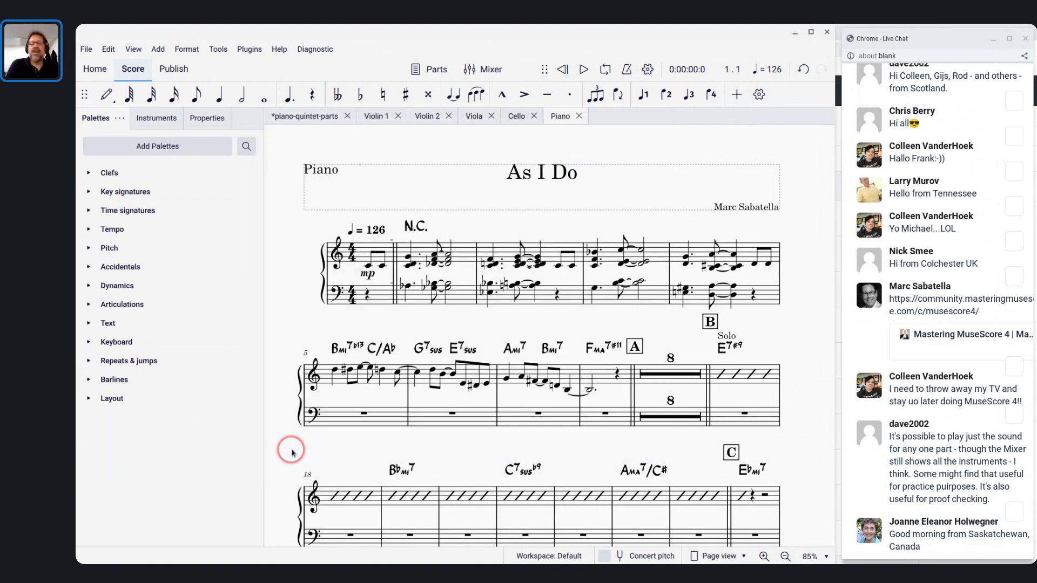
{"action": "left_click", "coordinate": [350, 391]}
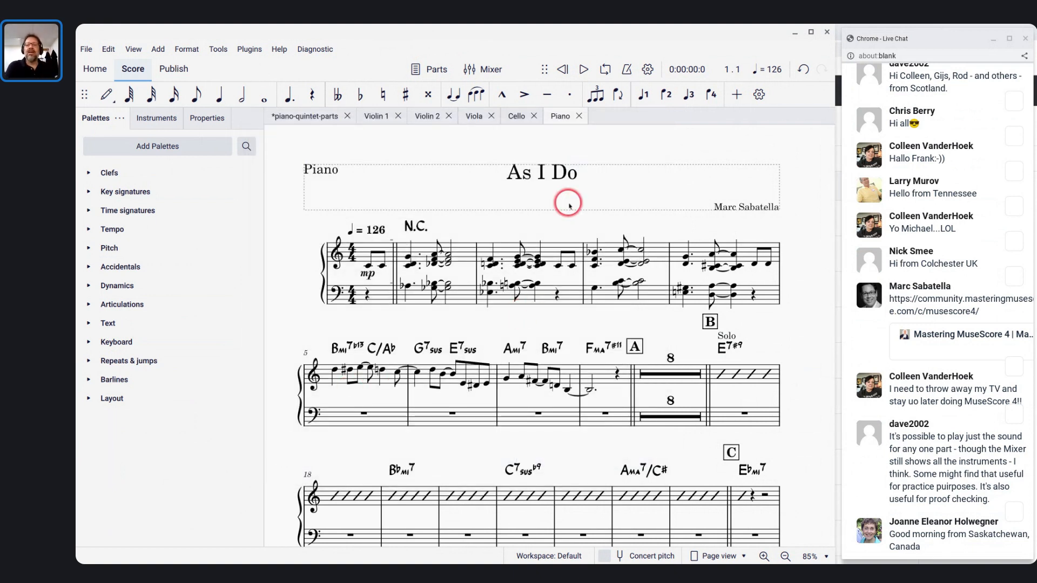
Open the part name in the Cello part's title frame for editing so it updates to "Cello", then leave text editing
{"action": "left_click", "coordinate": [515, 119]}
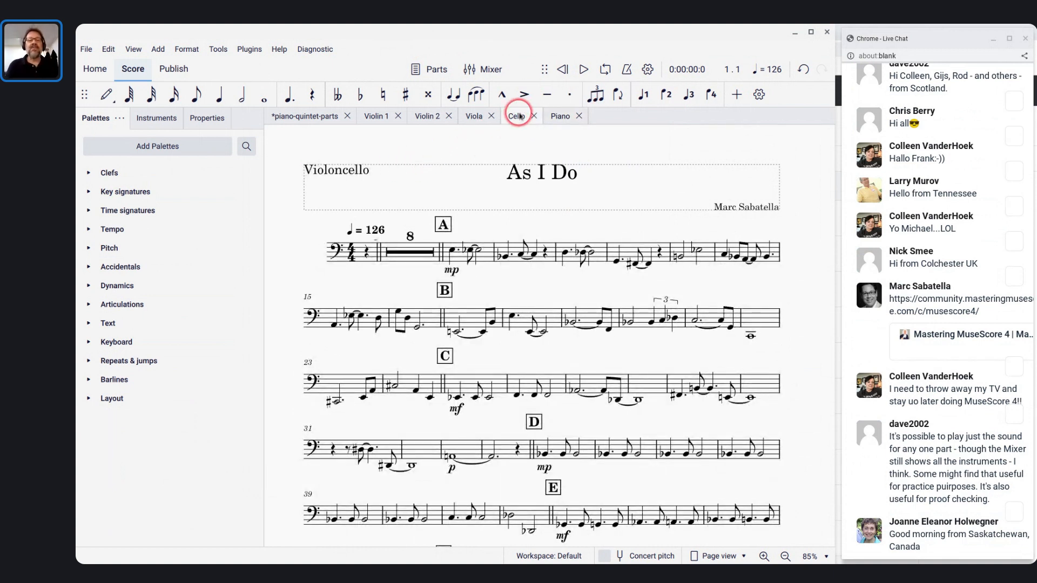
{"action": "double_click", "coordinate": [353, 171]}
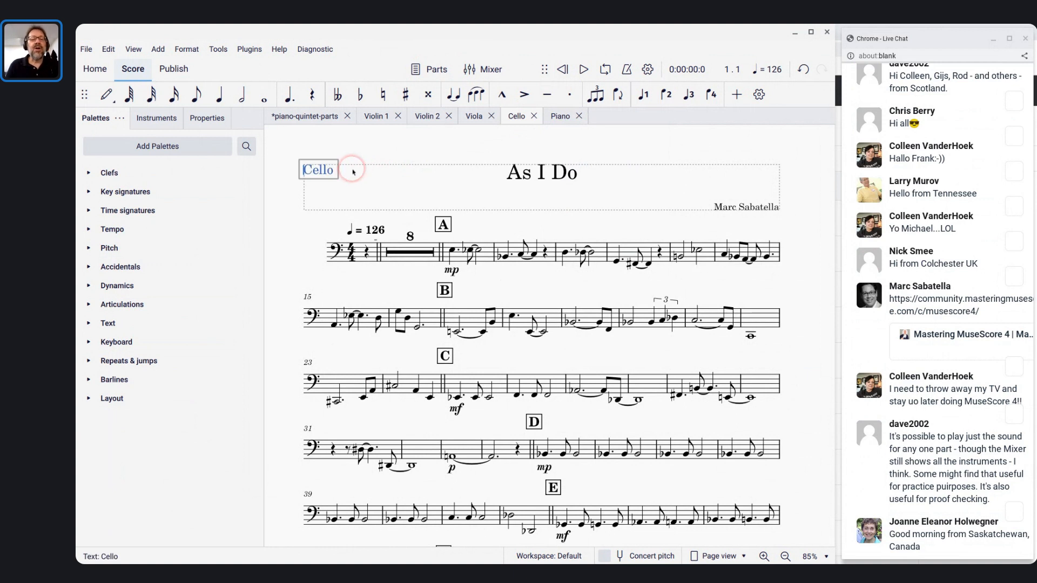
{"action": "left_click", "coordinate": [319, 172]}
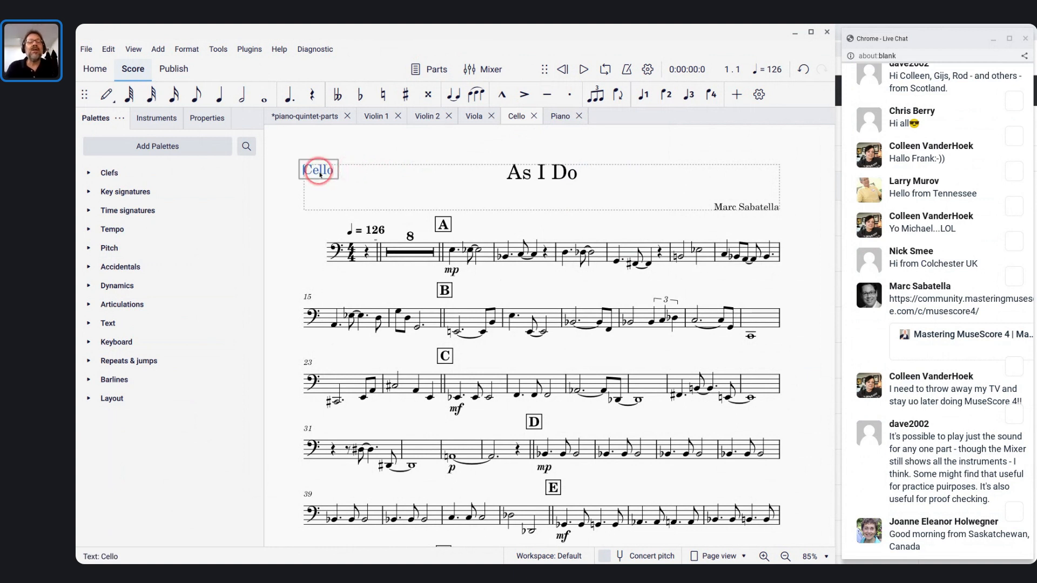
{"action": "left_click", "coordinate": [287, 161]}
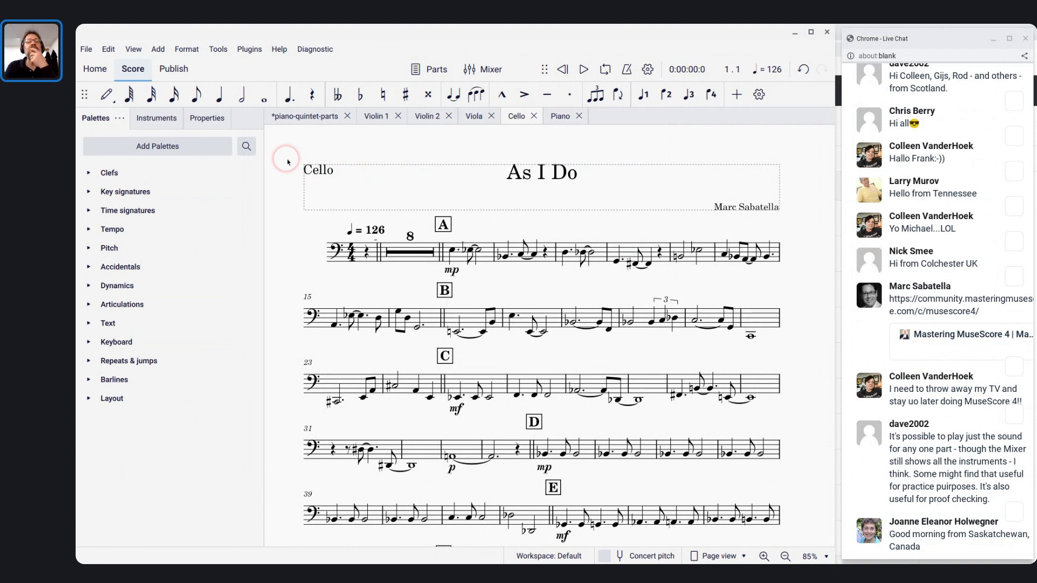
{"action": "left_click", "coordinate": [323, 172]}
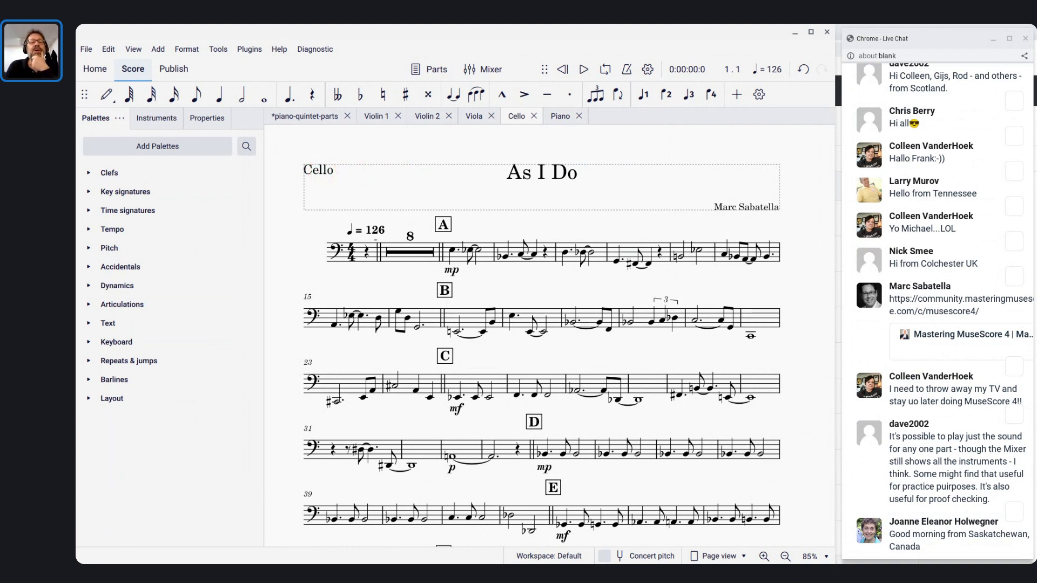
{"action": "left_click", "coordinate": [327, 171]}
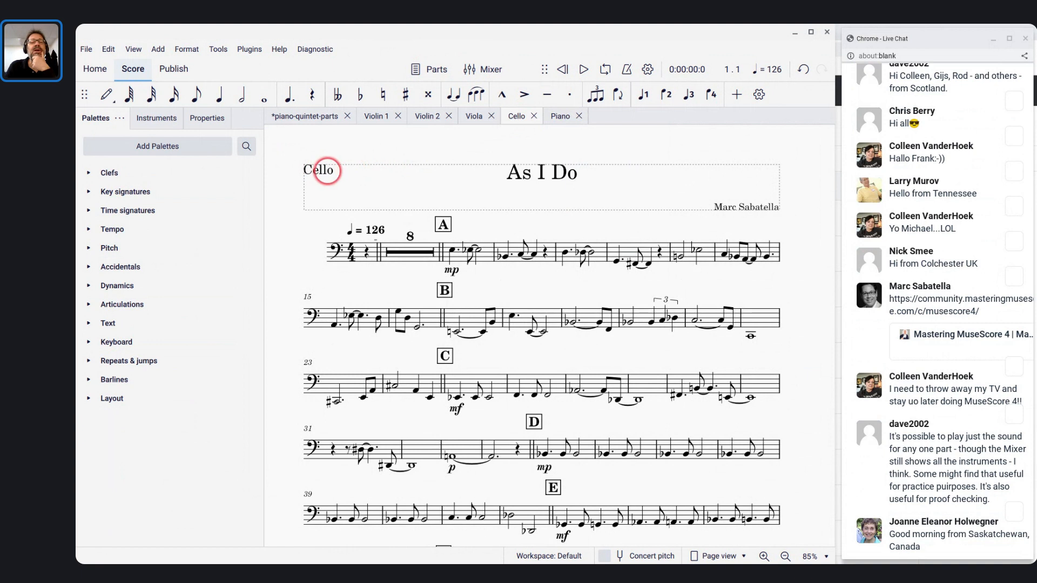
Insert an "s" before the final letter of the Cello part's title-frame name so it reads "Cellso"
{"action": "left_click", "coordinate": [329, 173]}
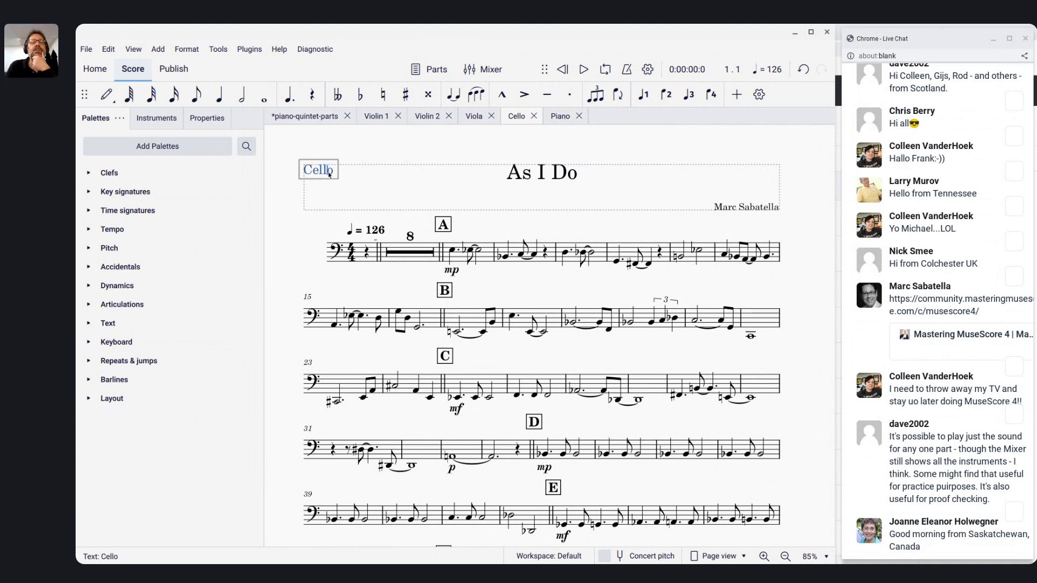
{"action": "key", "text": "Left"}
{"action": "key", "text": "Right"}
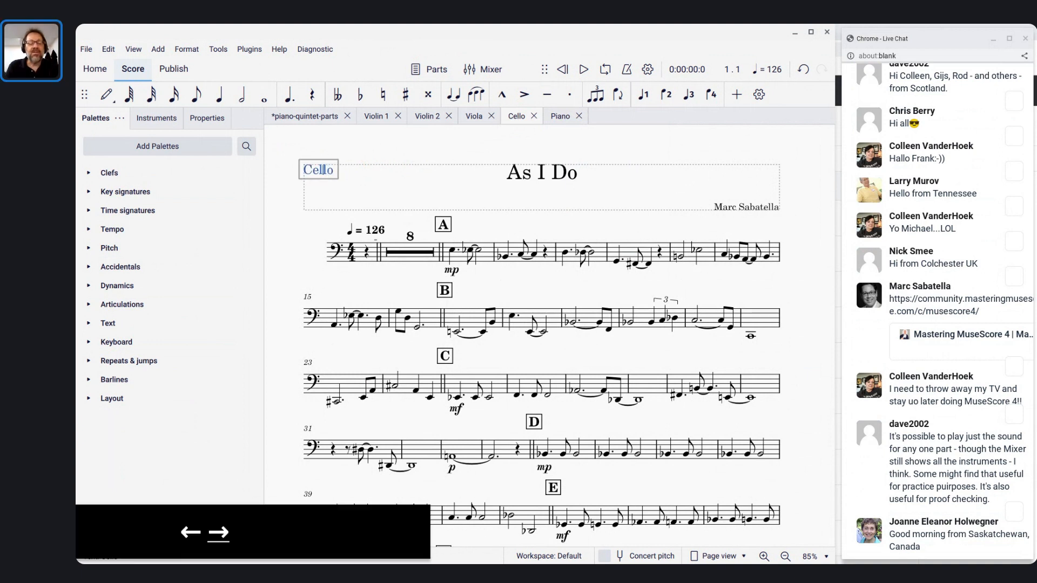
{"action": "type", "text": "s"}
{"action": "key", "text": "Escape"}
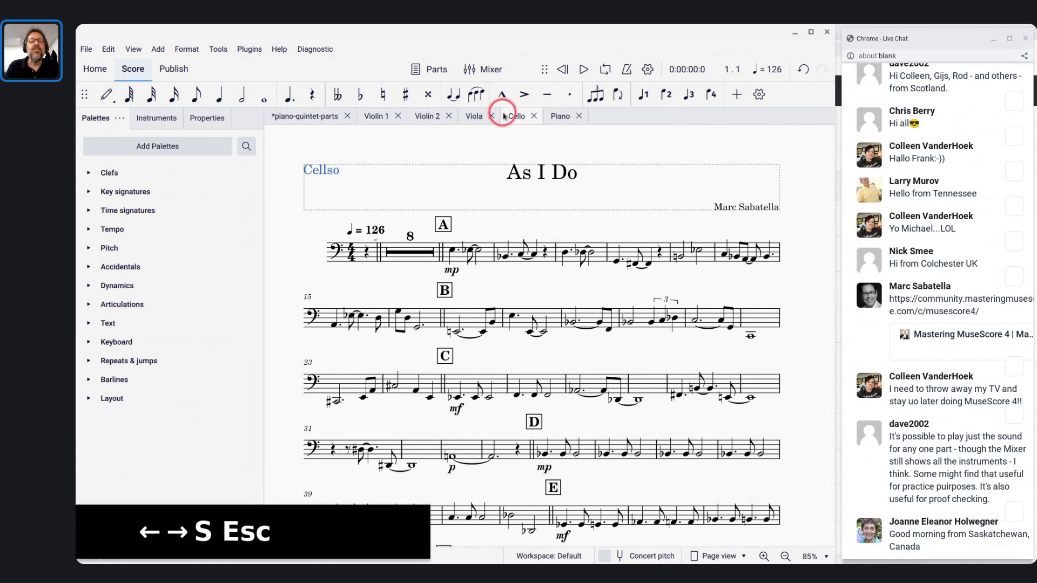
Remove the extra "s" from the title-frame part name so it reads "Cello", and leave text editing
{"action": "double_click", "coordinate": [336, 172]}
{"action": "key", "text": "Right"}
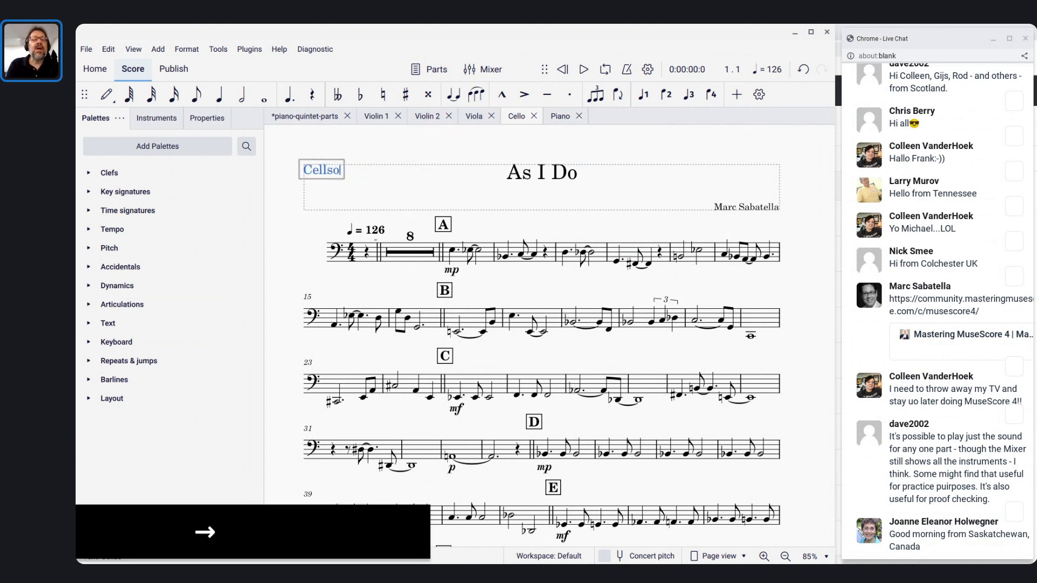
{"action": "key", "text": "Left"}
{"action": "key", "text": "BackSpace"}
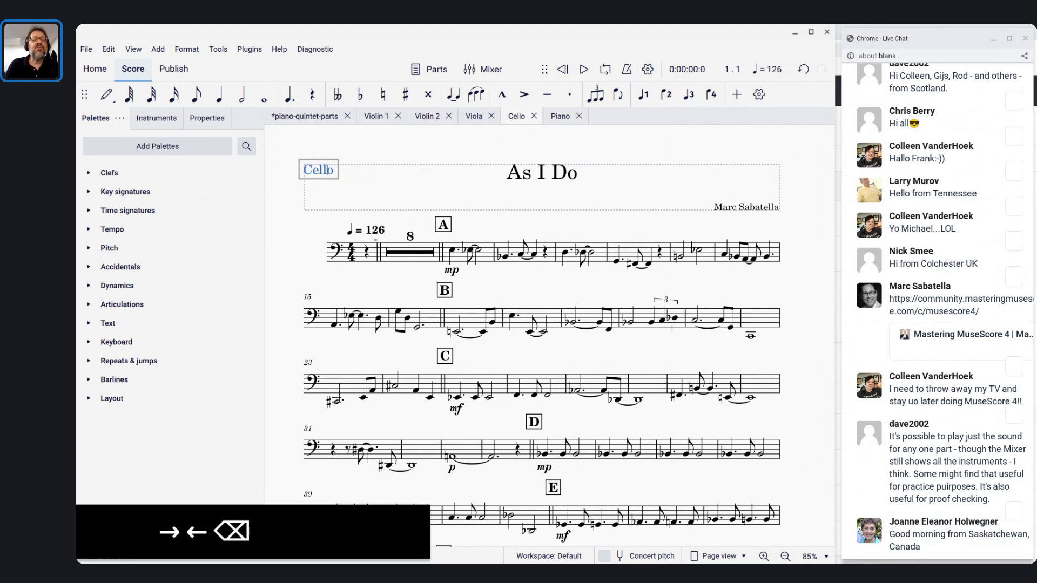
{"action": "left_click", "coordinate": [342, 155]}
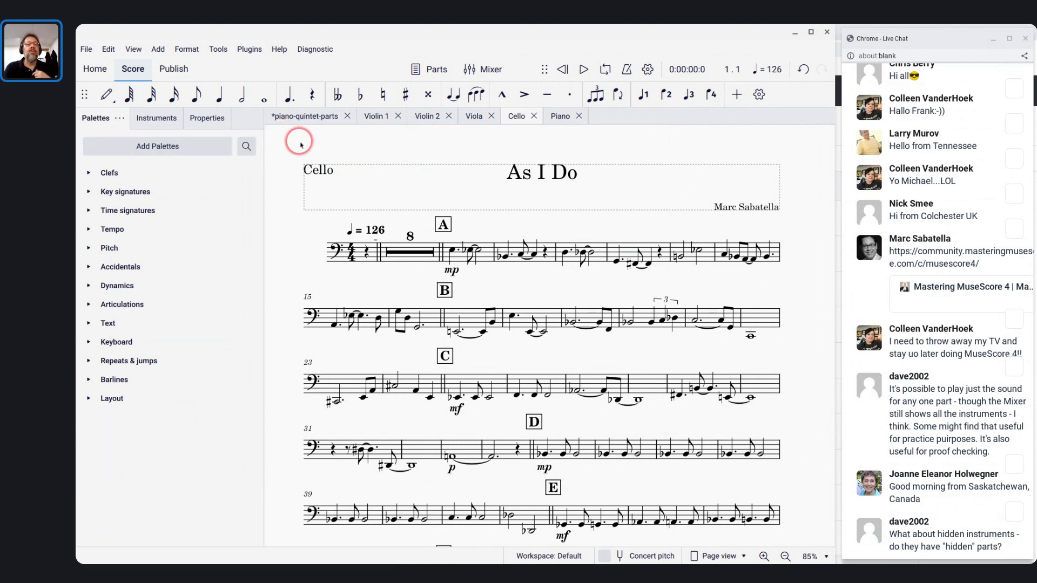
In the full piano quintet score, change the Violoncello instrument's name on the main score to "Cello"
{"action": "left_click", "coordinate": [292, 116]}
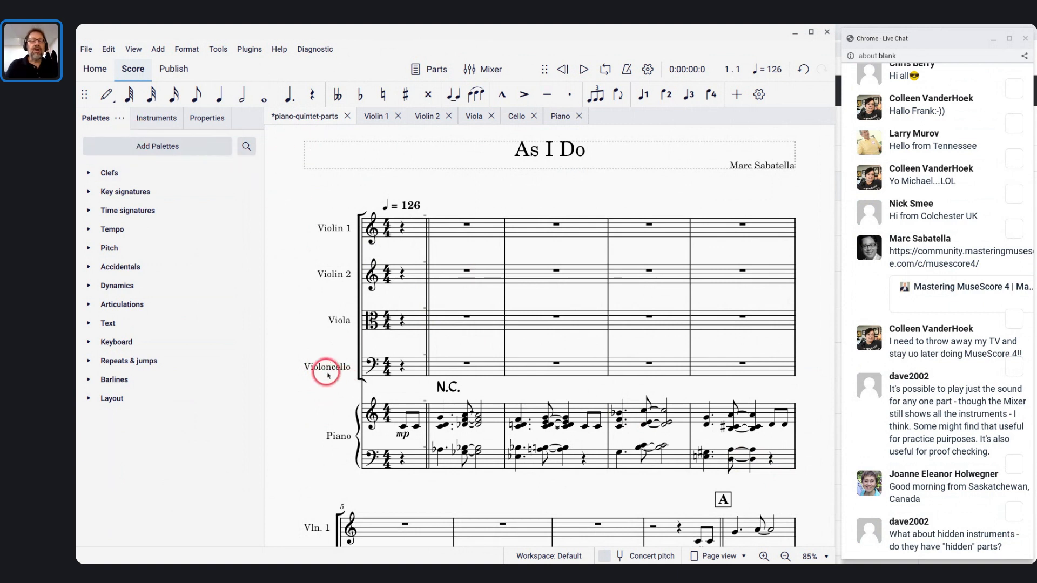
{"action": "left_click", "coordinate": [142, 118]}
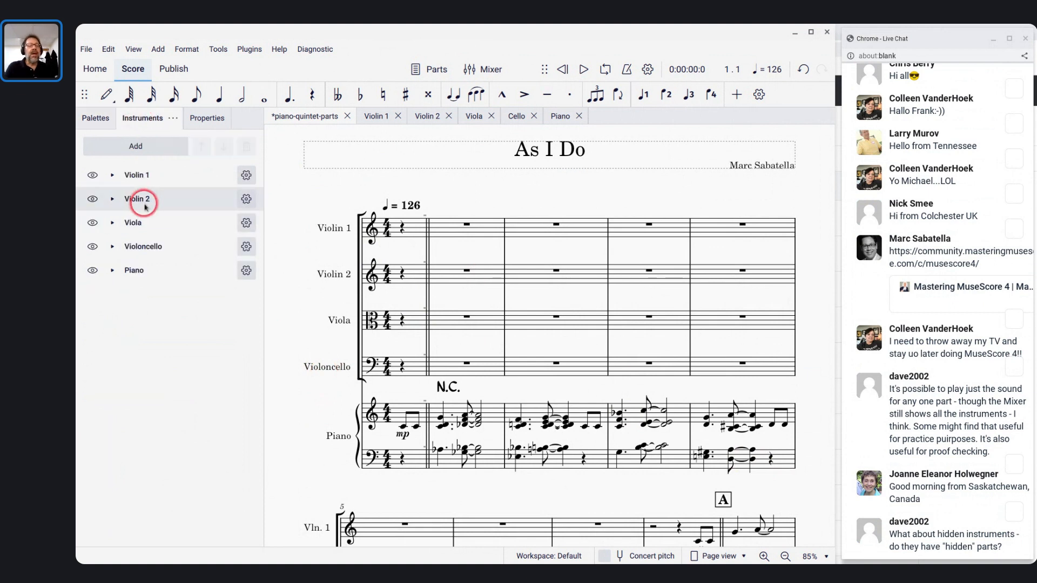
{"action": "left_click", "coordinate": [111, 248]}
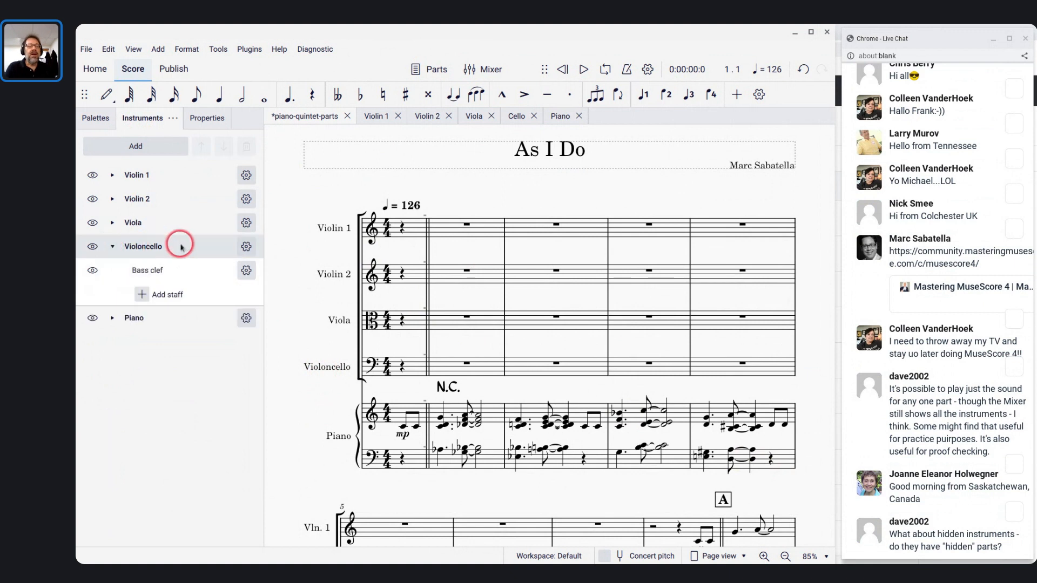
{"action": "left_click", "coordinate": [246, 247]}
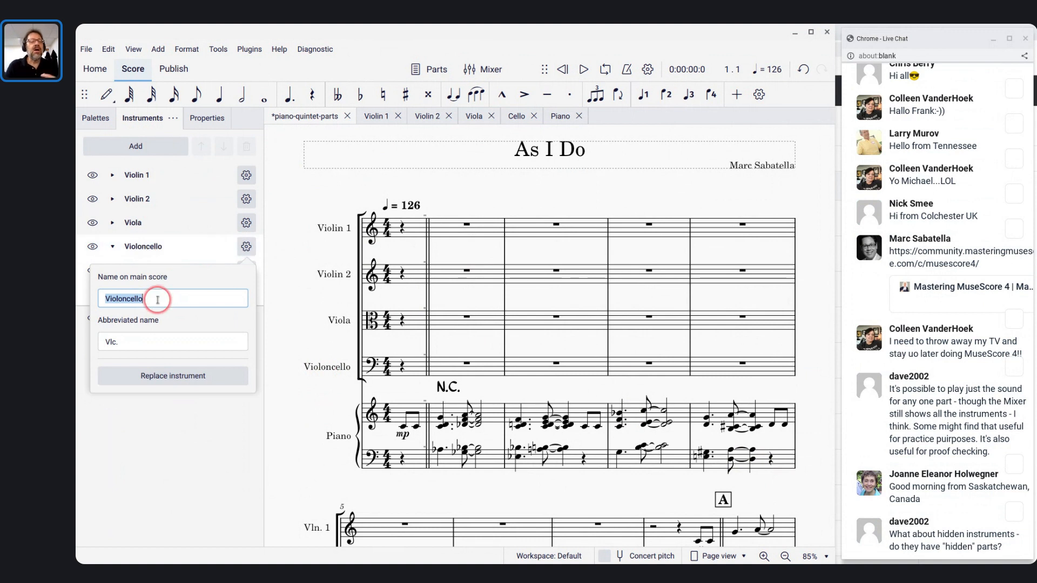
{"action": "key", "text": "Left"}
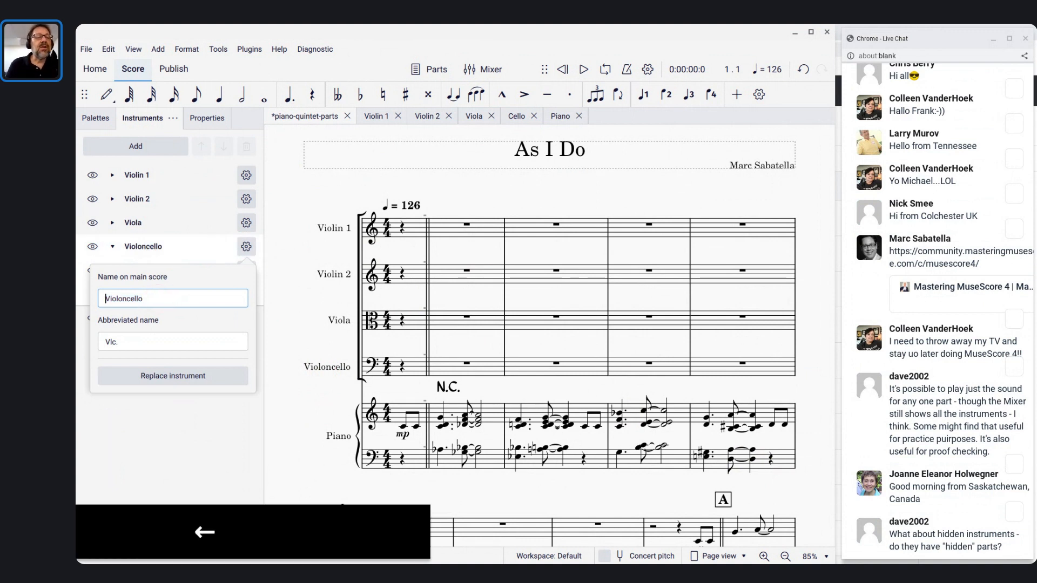
{"action": "key", "text": "shift+Right"}
{"action": "key", "text": "shift+Right"}
{"action": "key", "text": "shift+Right"}
{"action": "key", "text": "shift+Right"}
{"action": "key", "text": "shift+Right"}
{"action": "key", "text": "shift+Right"}
{"action": "key", "text": "shift+Right"}
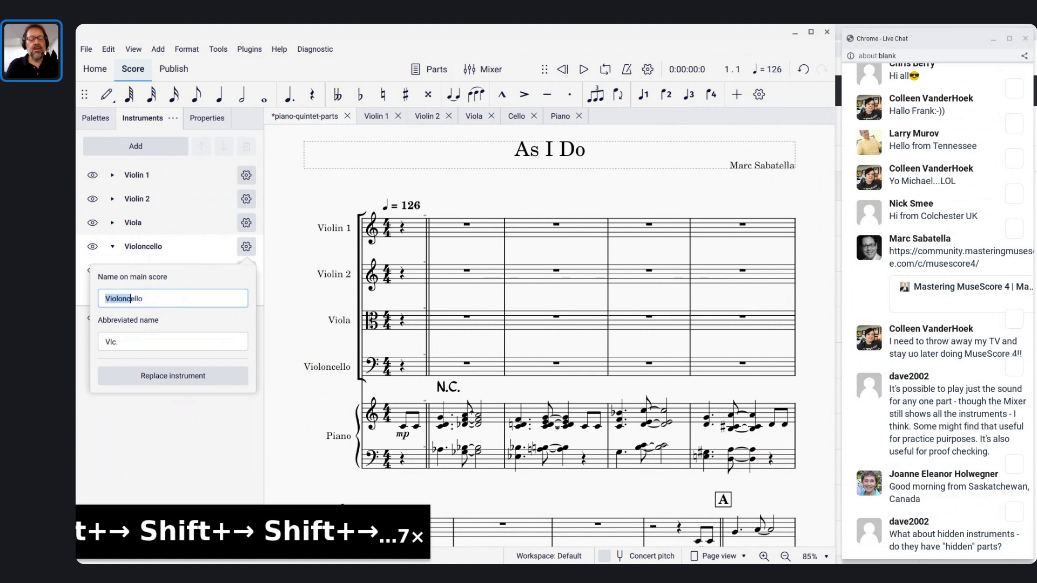
{"action": "type", "text": "C"}
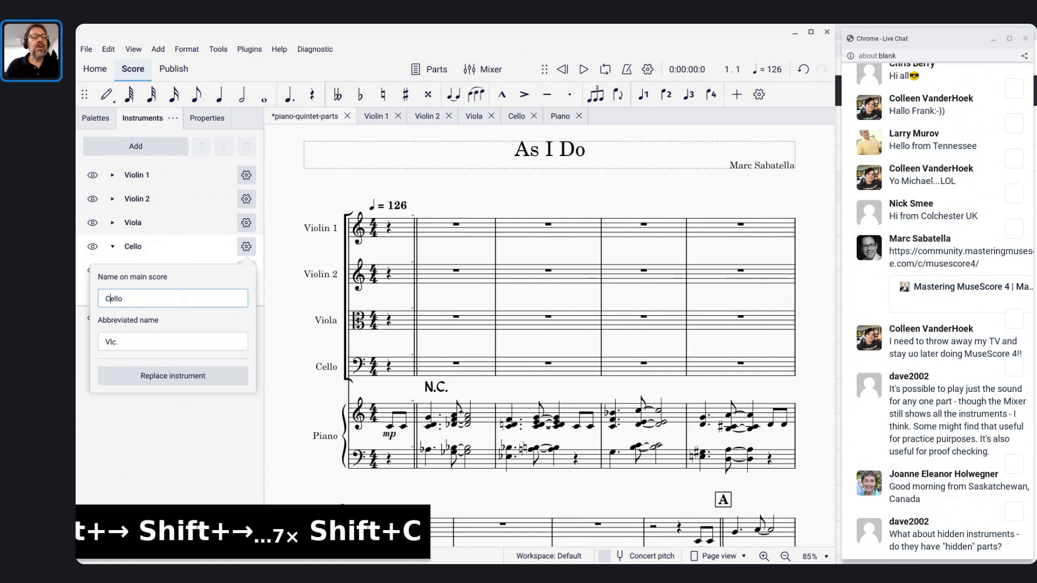
Set the Cello instrument's abbreviated name to "C." and close its settings
{"action": "left_click", "coordinate": [147, 346]}
{"action": "key", "text": "ctrl+a"}
{"action": "type", "text": "C."}
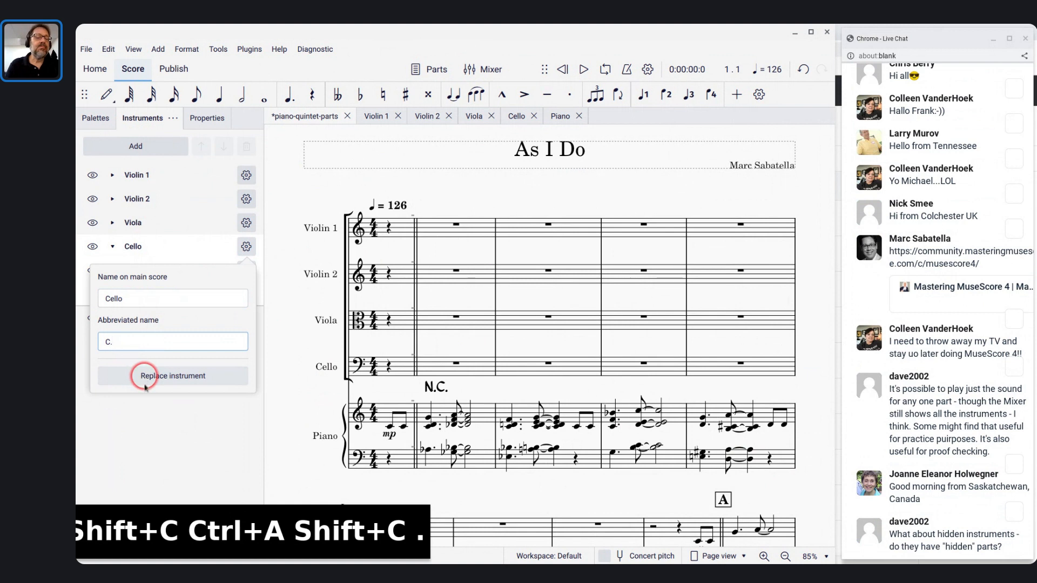
{"action": "left_click", "coordinate": [151, 444]}
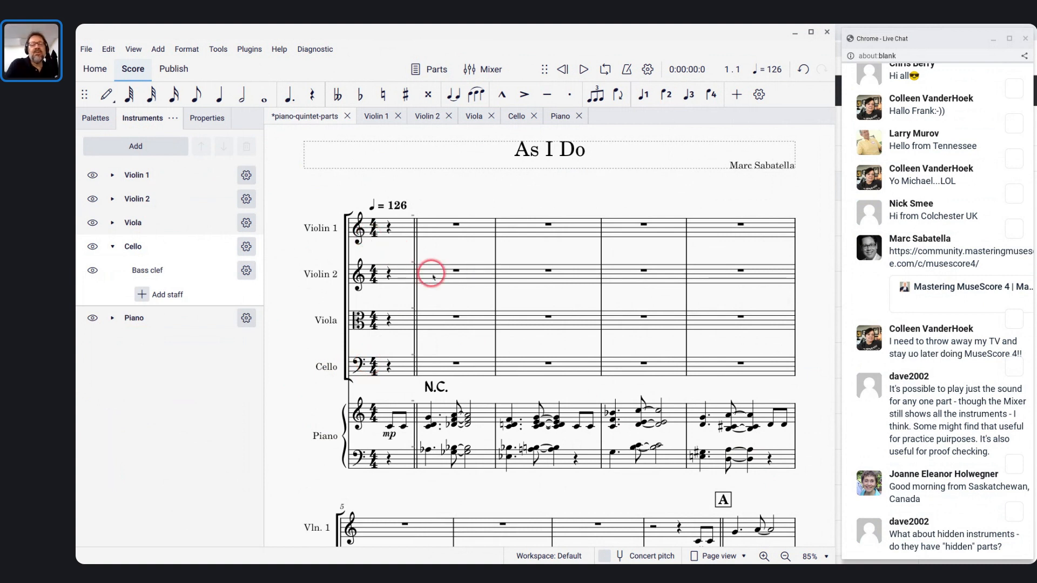
Hide the Cello instrument in the main score, and show it again
{"action": "scroll", "coordinate": [432, 274], "scroll_direction": "down", "scroll_amount": 2}
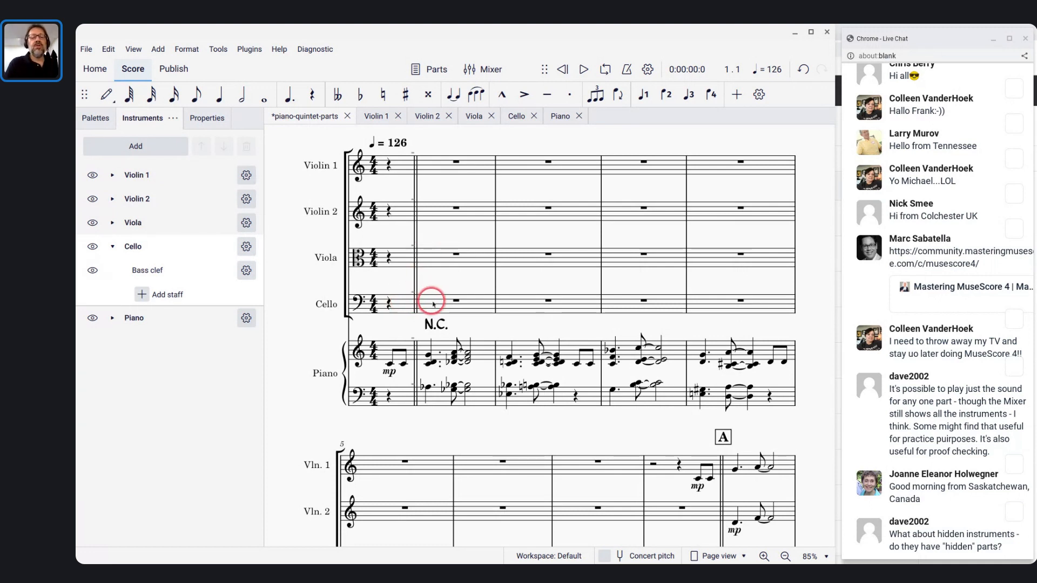
{"action": "left_click", "coordinate": [194, 246]}
{"action": "left_click", "coordinate": [247, 247]}
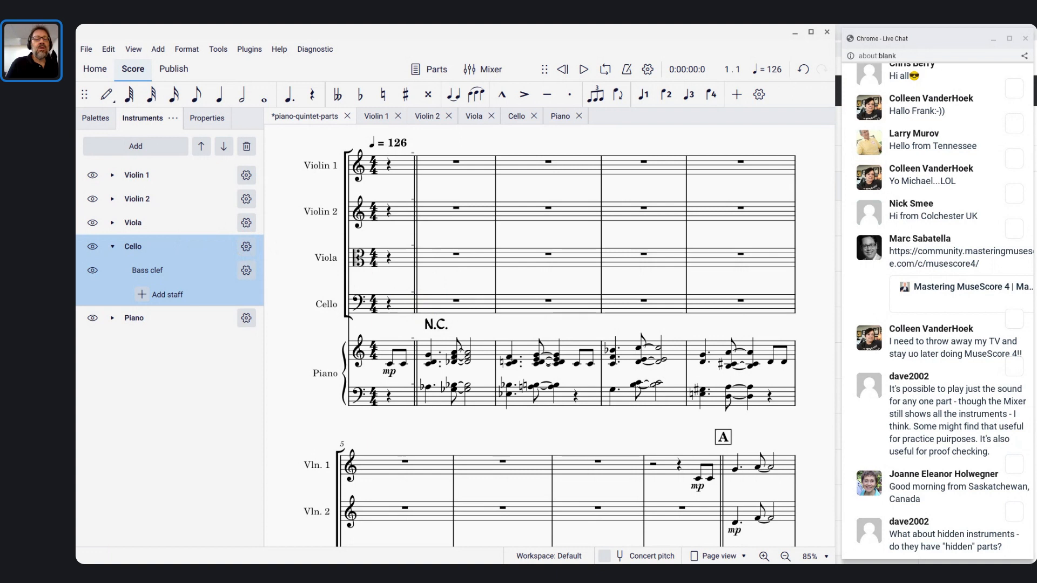
{"action": "left_click", "coordinate": [93, 247]}
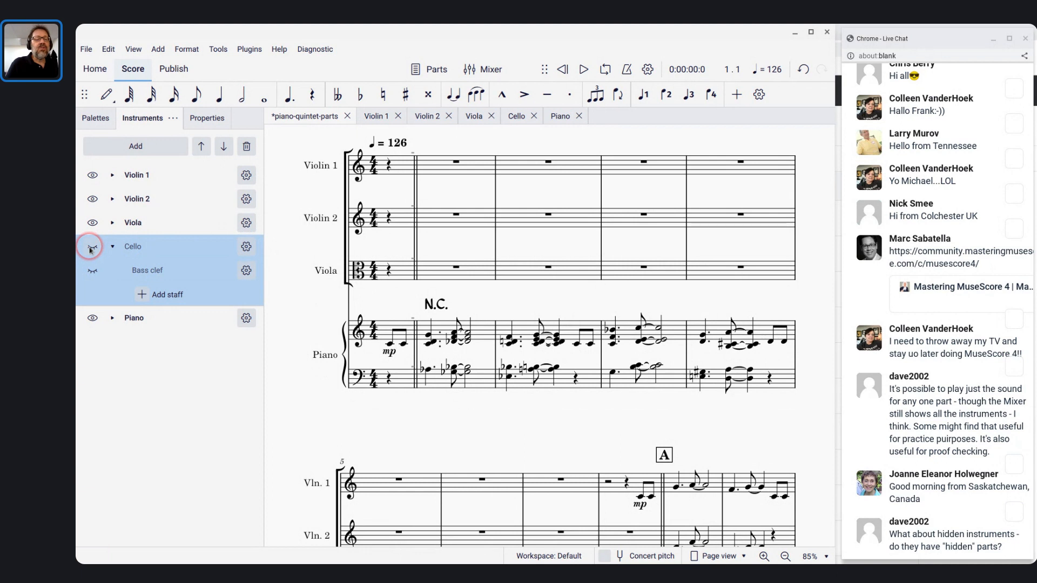
{"action": "left_click", "coordinate": [92, 248]}
{"action": "left_click", "coordinate": [450, 278]}
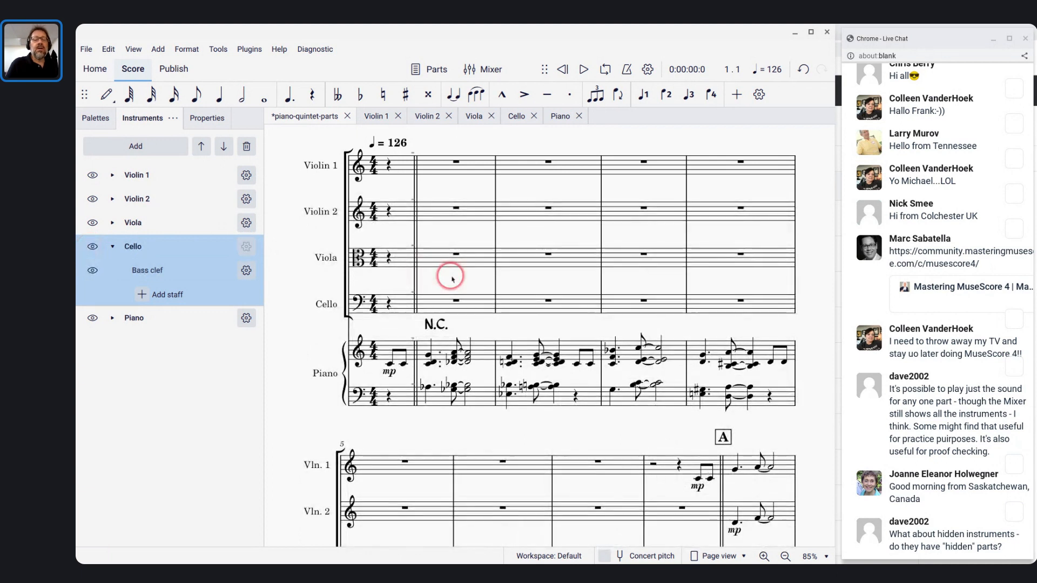
Play the score from the Violin 1 half rest in the measure before rehearsal mark A, and stop after a few measures
{"action": "scroll", "coordinate": [451, 278], "scroll_direction": "down", "scroll_amount": 3}
{"action": "scroll", "coordinate": [451, 278], "scroll_direction": "down", "scroll_amount": 2}
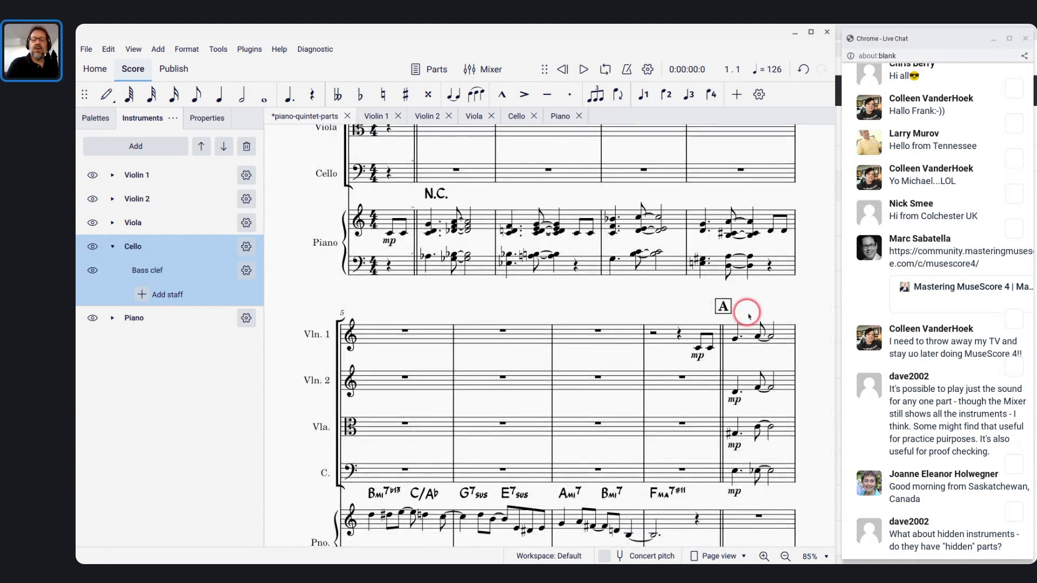
{"action": "left_click", "coordinate": [688, 339]}
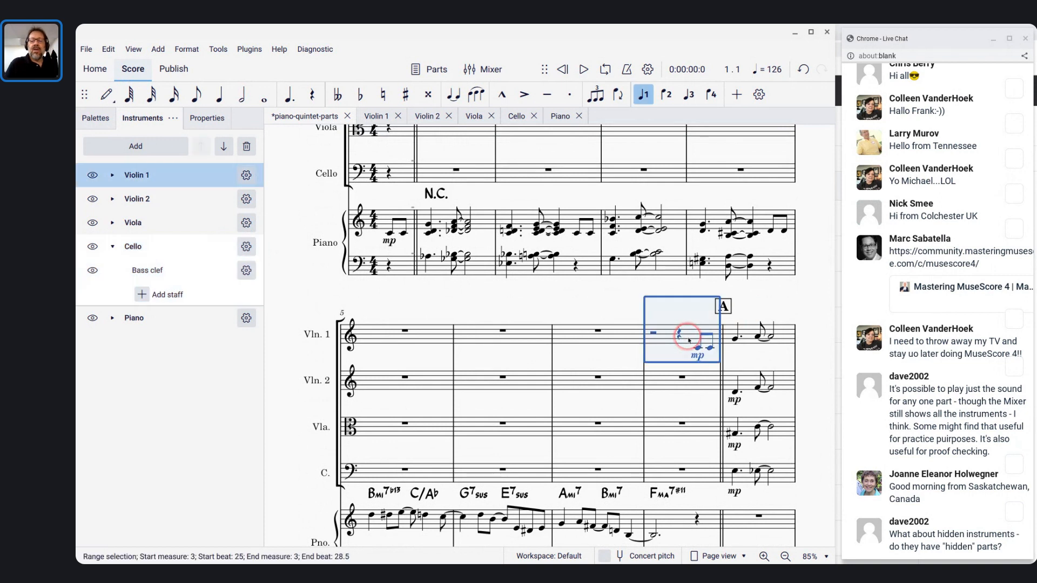
{"action": "left_click", "coordinate": [653, 333]}
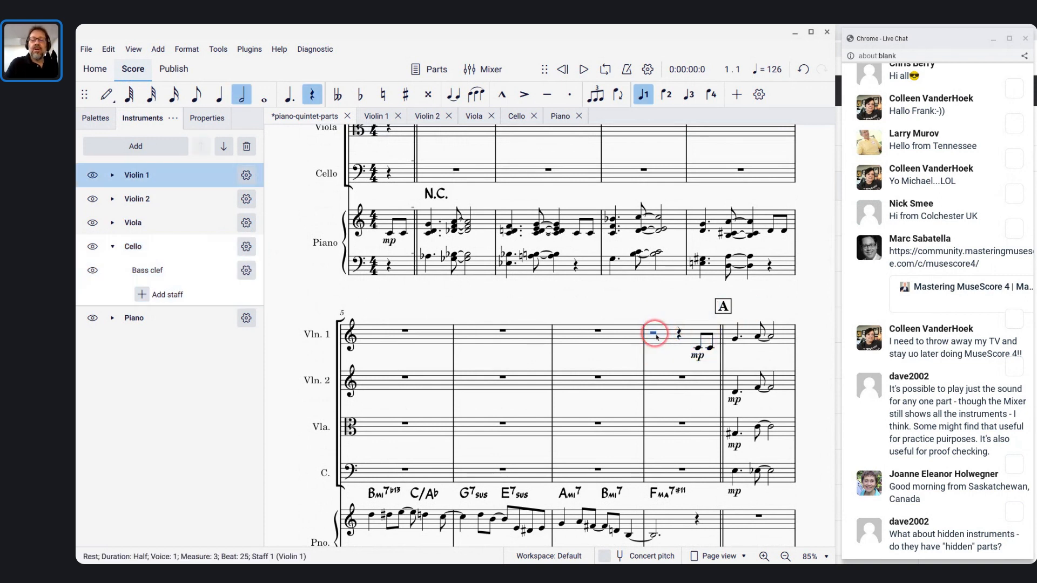
{"action": "key", "text": "space"}
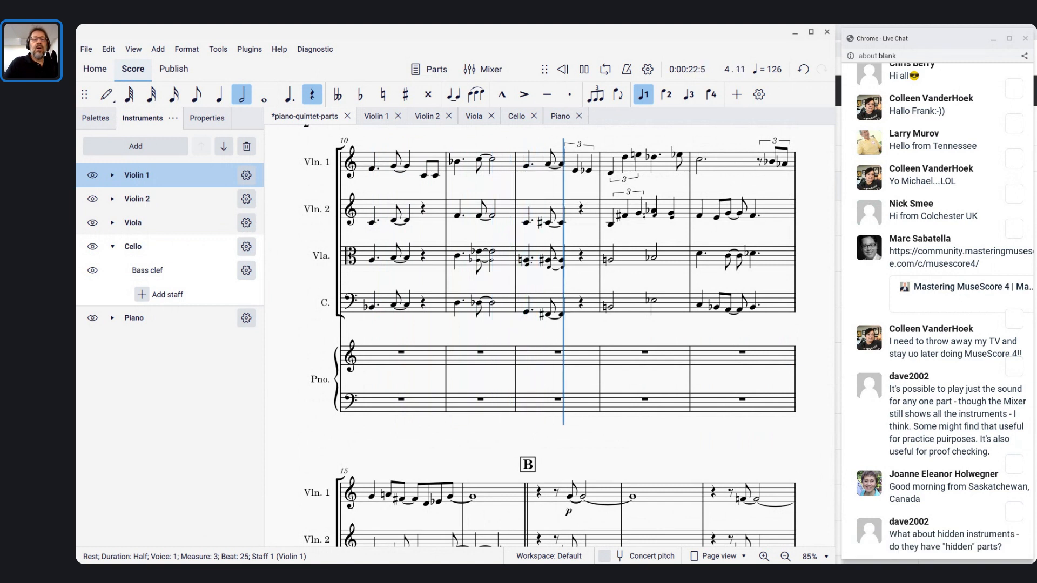
{"action": "key", "text": "space"}
Hide the Violin 1 instrument, play the score briefly from rehearsal mark A, and stop playback
{"action": "scroll", "coordinate": [480, 373], "scroll_direction": "left", "scroll_amount": 8}
{"action": "scroll", "coordinate": [481, 373], "scroll_direction": "down", "scroll_amount": 4}
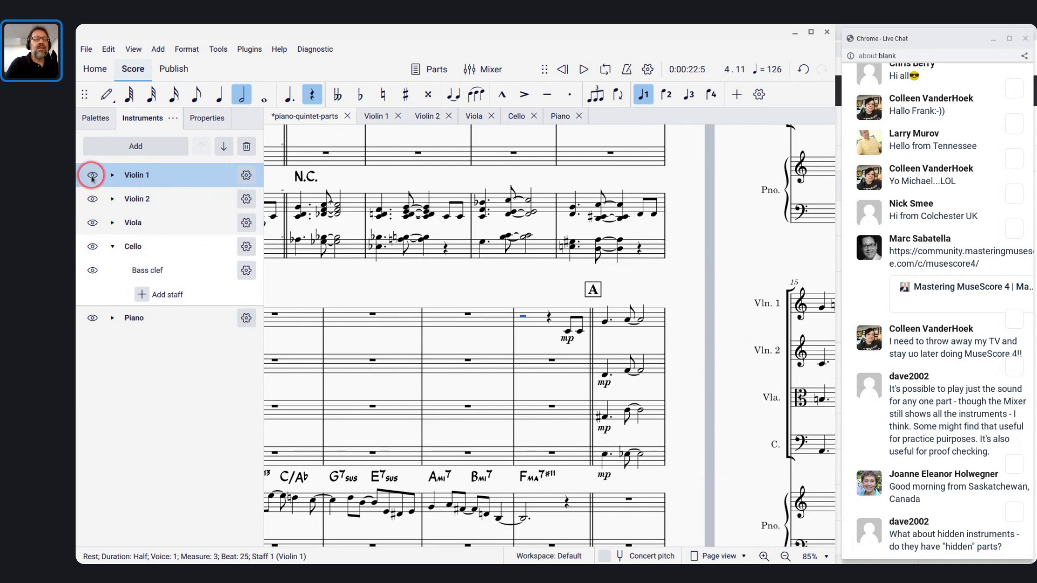
{"action": "left_click", "coordinate": [92, 177]}
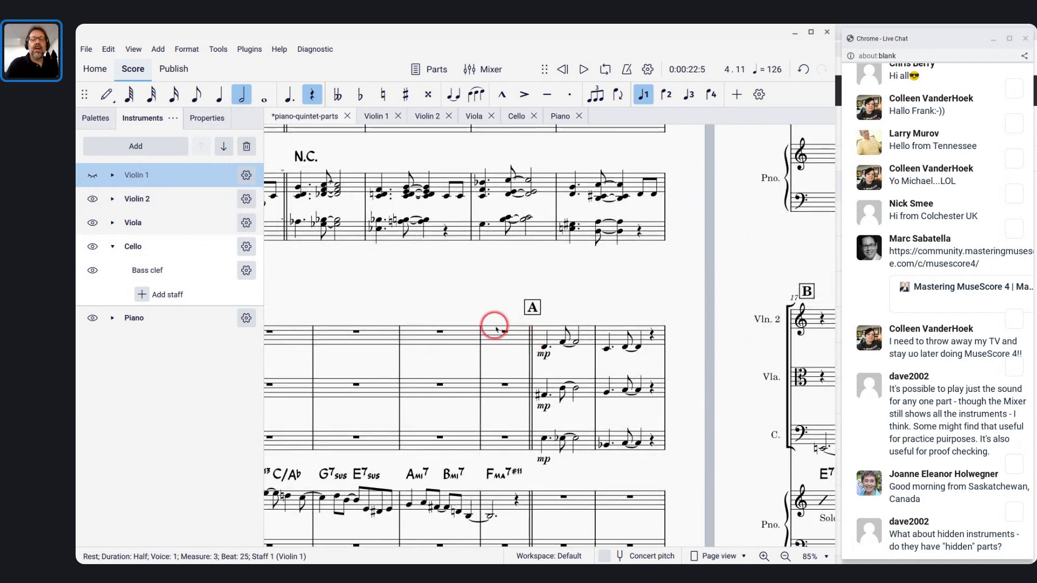
{"action": "left_click", "coordinate": [532, 307]}
{"action": "key", "text": "space"}
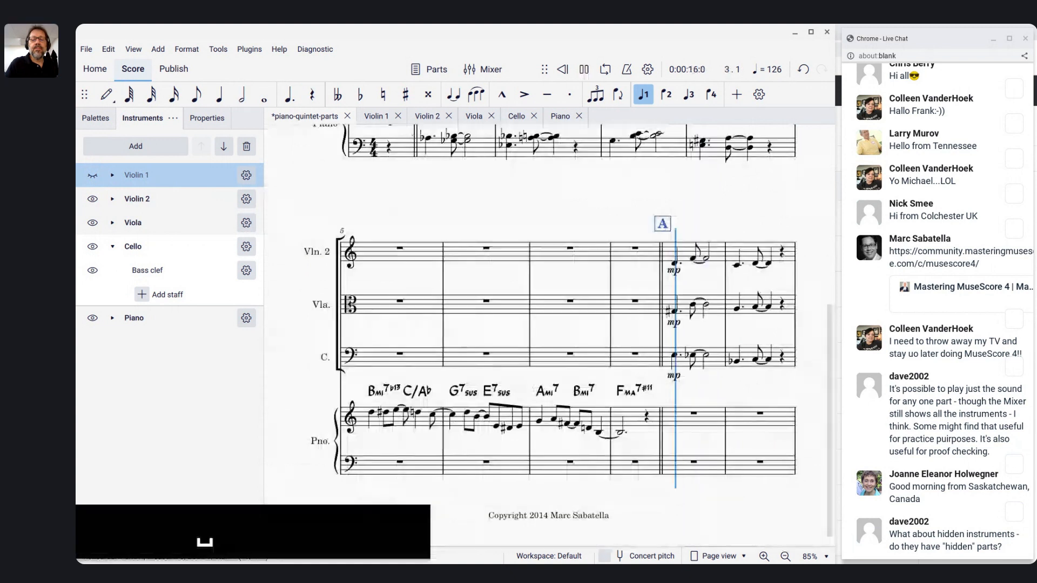
{"action": "key", "text": "space"}
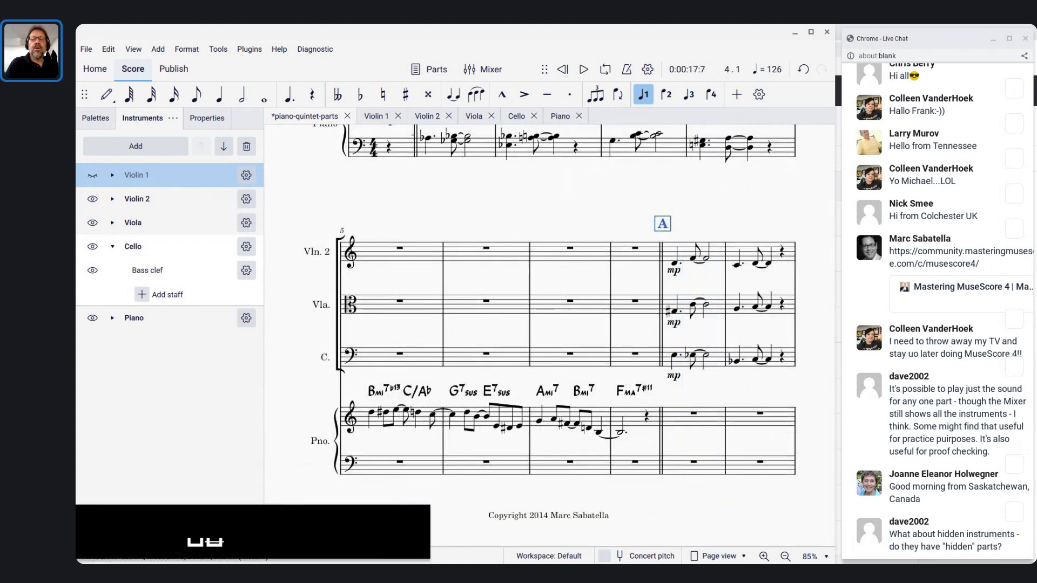
Play several measures from the Violin 2 double barline at rehearsal mark A to hear the score without Violin 1, and stop
{"action": "left_click_drag", "start_coordinate": [519, 189], "coordinate": [474, 308]}
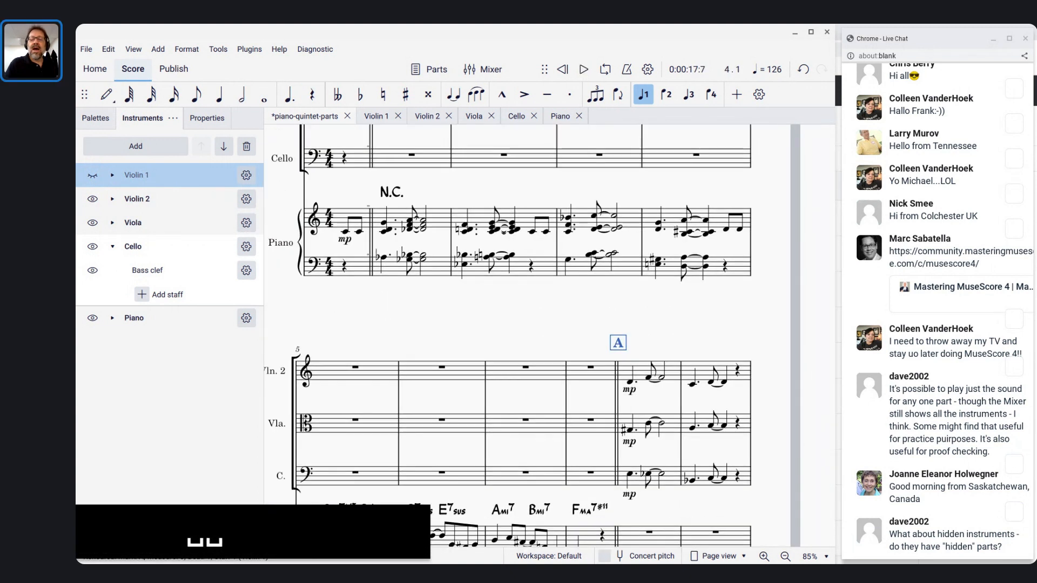
{"action": "left_click", "coordinate": [615, 366]}
{"action": "key", "text": "space"}
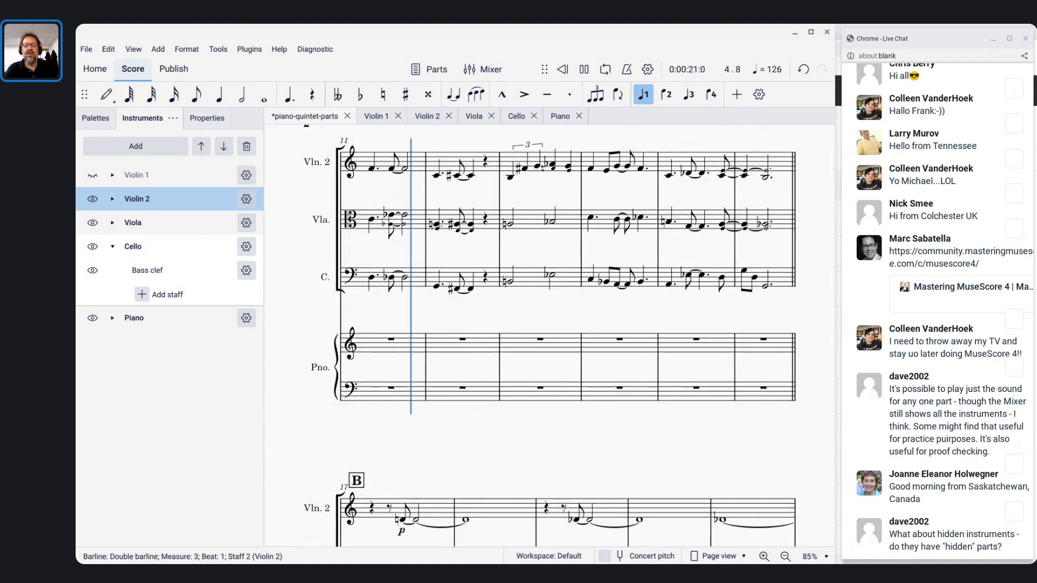
{"action": "key", "text": "space"}
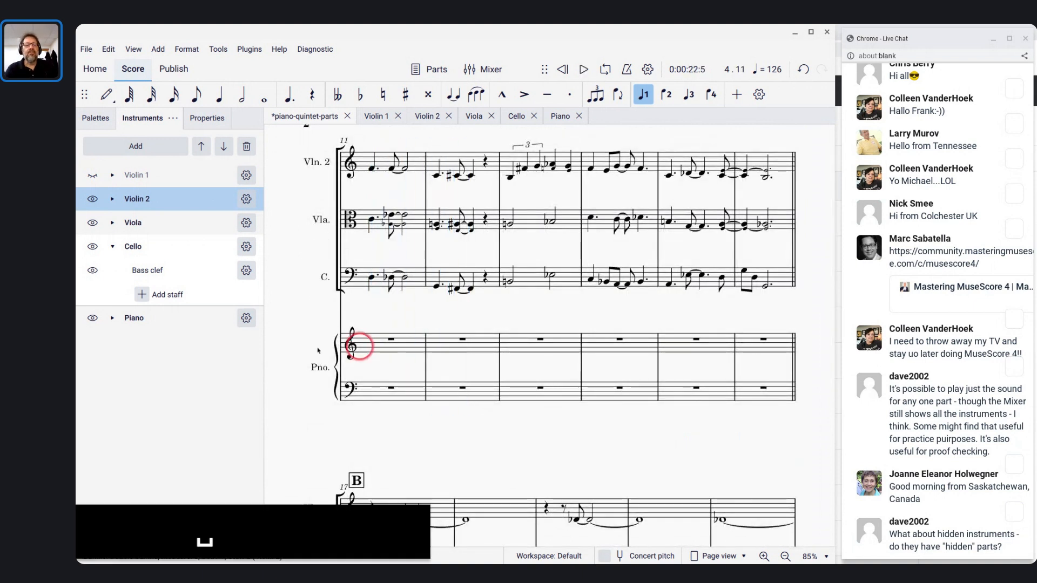
Show the Violin 1 instrument again and hide only its treble clef staff
{"action": "left_click", "coordinate": [93, 176]}
{"action": "left_click", "coordinate": [113, 175]}
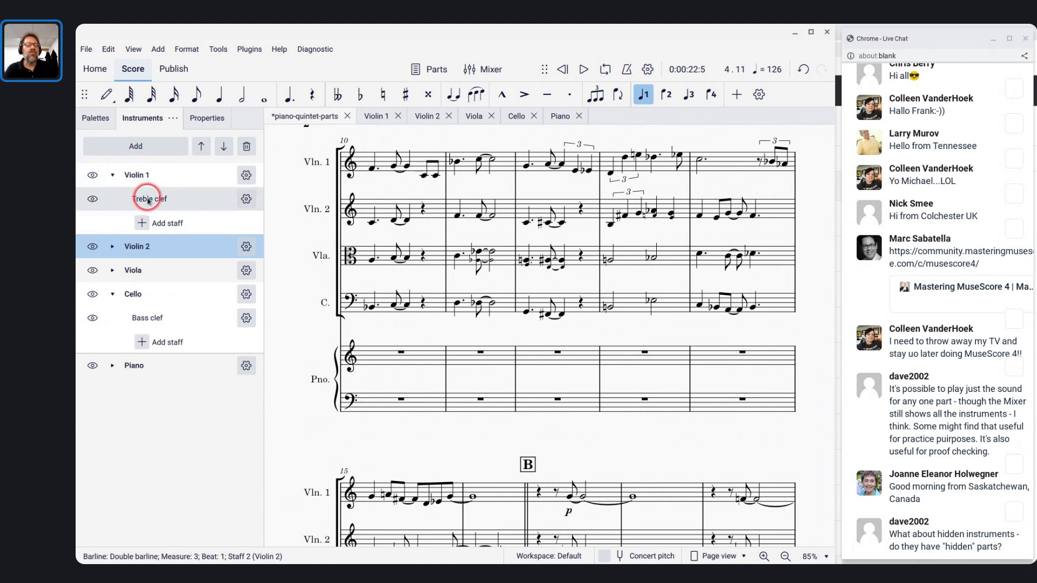
{"action": "left_click", "coordinate": [91, 200]}
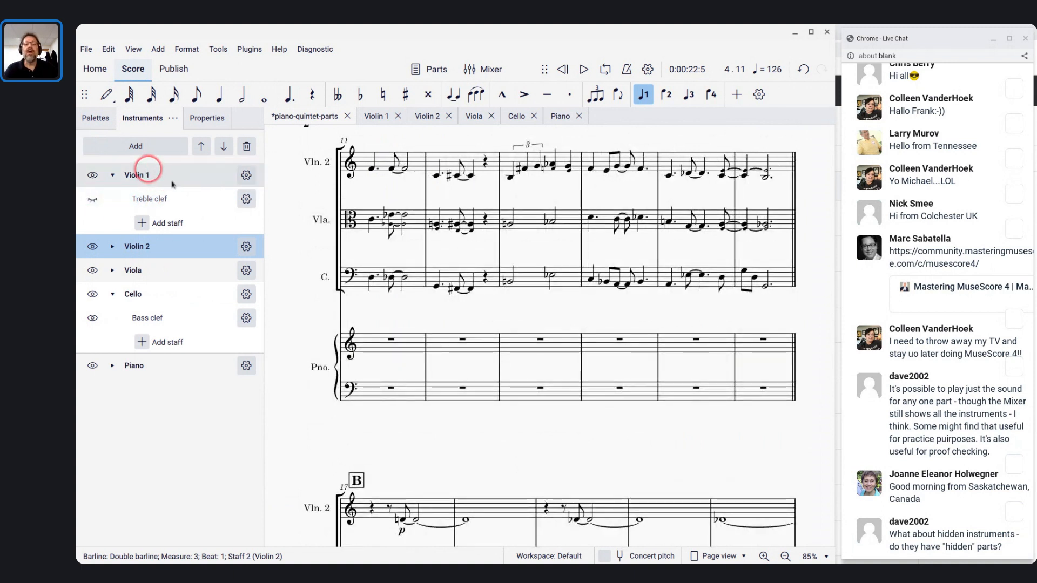
Play the score from rehearsal mark A with the Violin 1 treble clef staff hidden, and stop after several measures
{"action": "scroll", "coordinate": [332, 271], "scroll_direction": "left", "scroll_amount": 10}
{"action": "scroll", "coordinate": [332, 271], "scroll_direction": "up", "scroll_amount": 1}
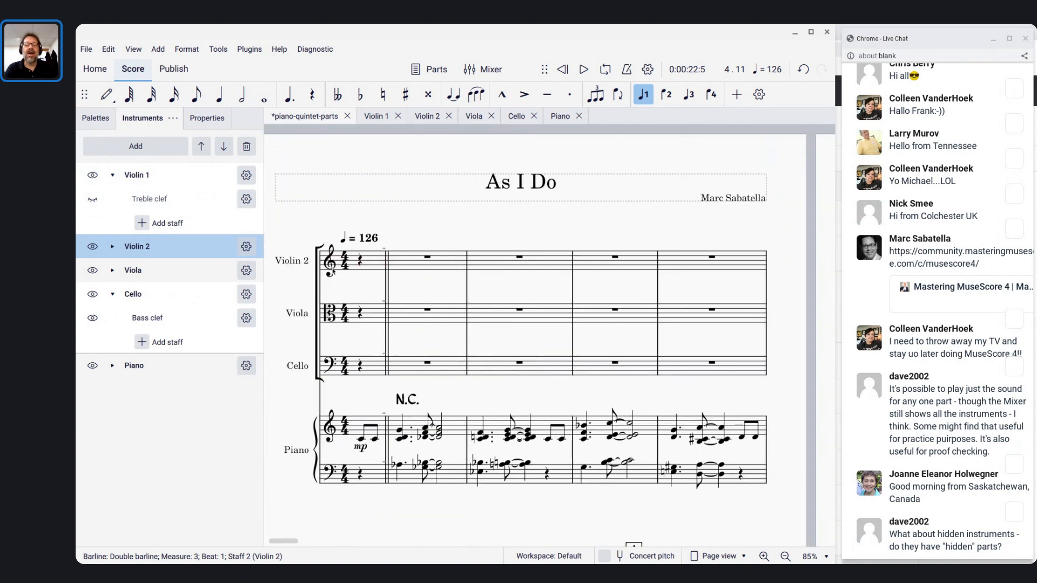
{"action": "scroll", "coordinate": [333, 271], "scroll_direction": "down", "scroll_amount": 4}
{"action": "left_click", "coordinate": [634, 329]}
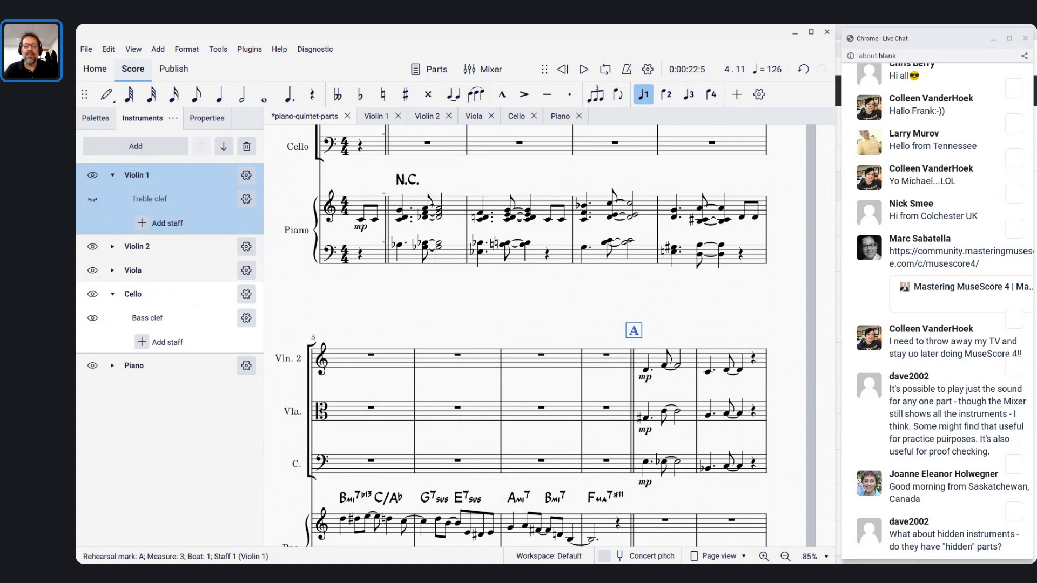
{"action": "key", "text": "space"}
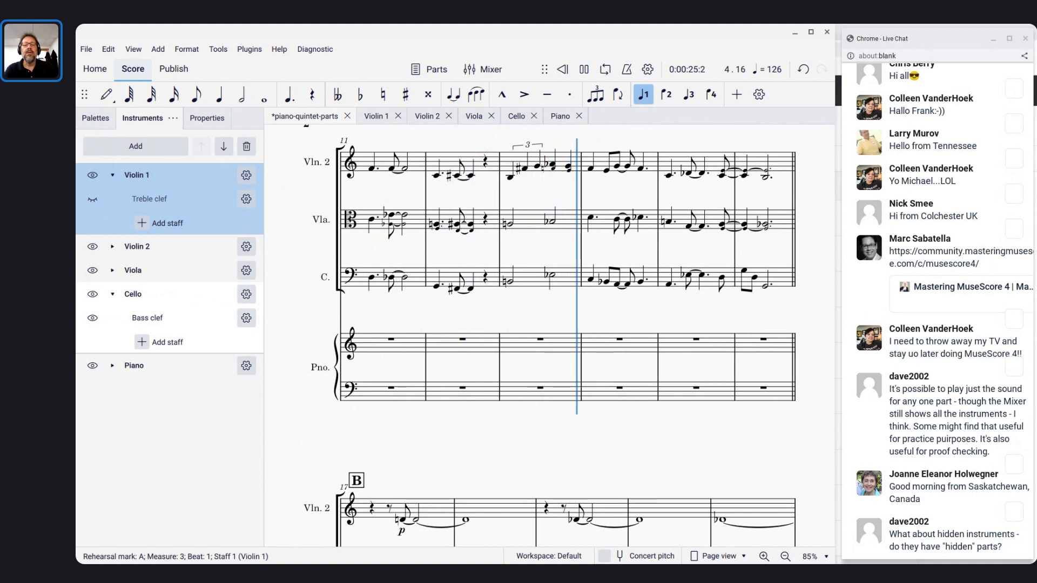
{"action": "key", "text": "space"}
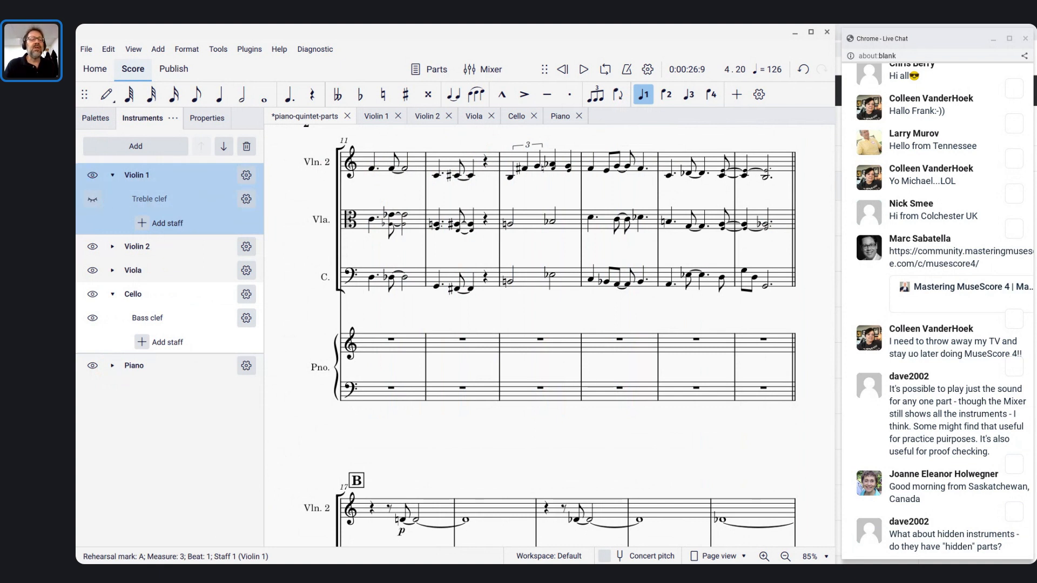
Show the Violin 1 treble clef staff again, and hide the whole Violin 1 instrument in the full score
{"action": "left_click", "coordinate": [143, 198]}
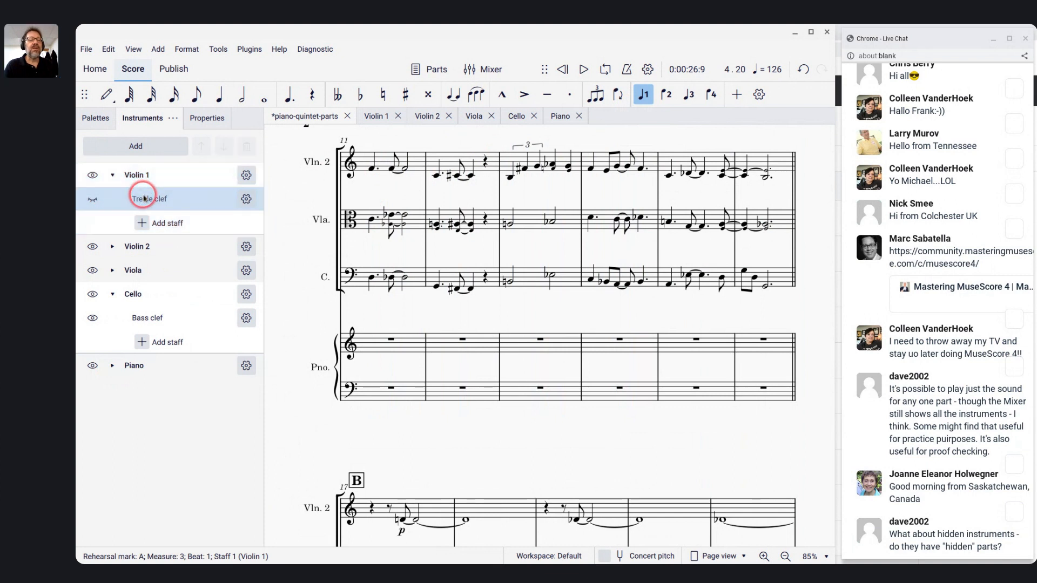
{"action": "left_click", "coordinate": [92, 200]}
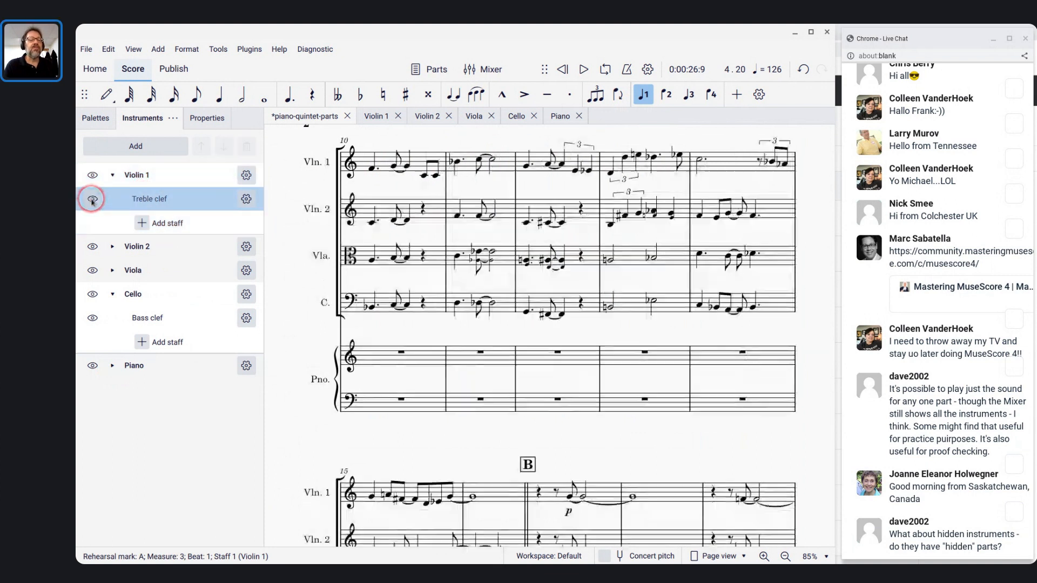
{"action": "left_click", "coordinate": [143, 177]}
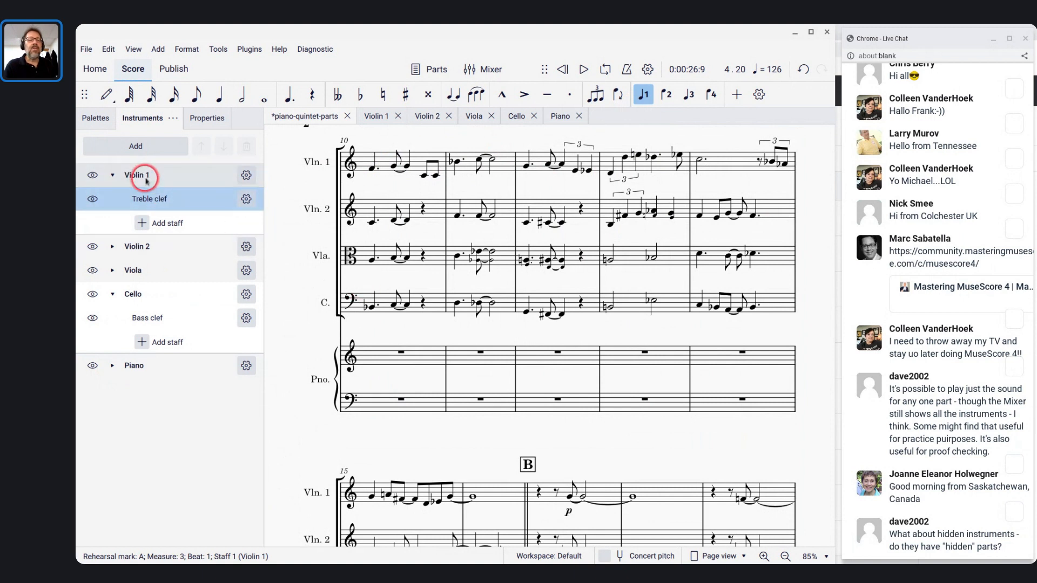
{"action": "left_click", "coordinate": [91, 179]}
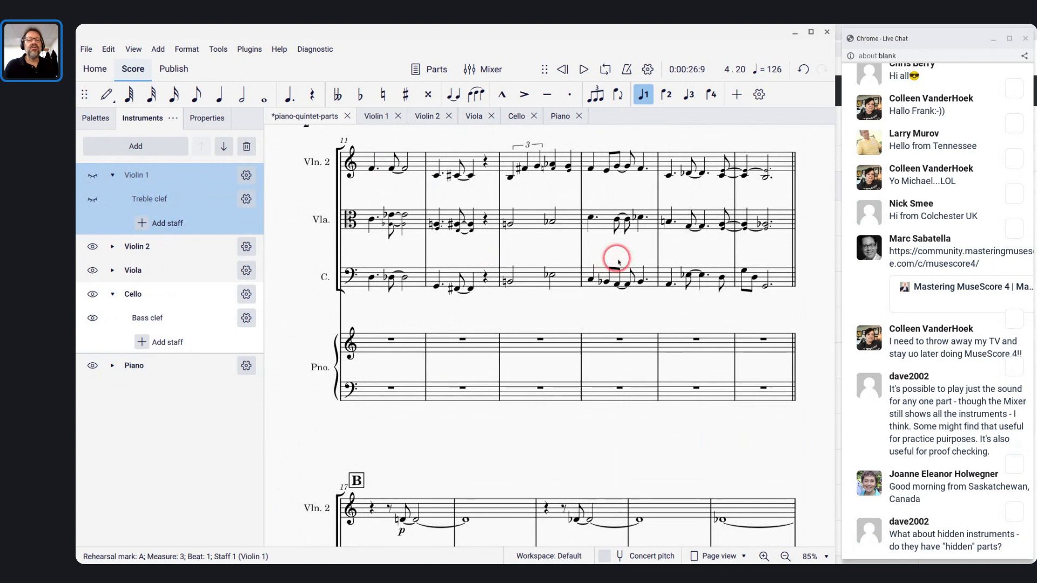
{"action": "scroll", "coordinate": [426, 267], "scroll_direction": "up", "scroll_amount": 3}
{"action": "scroll", "coordinate": [426, 267], "scroll_direction": "left", "scroll_amount": 10}
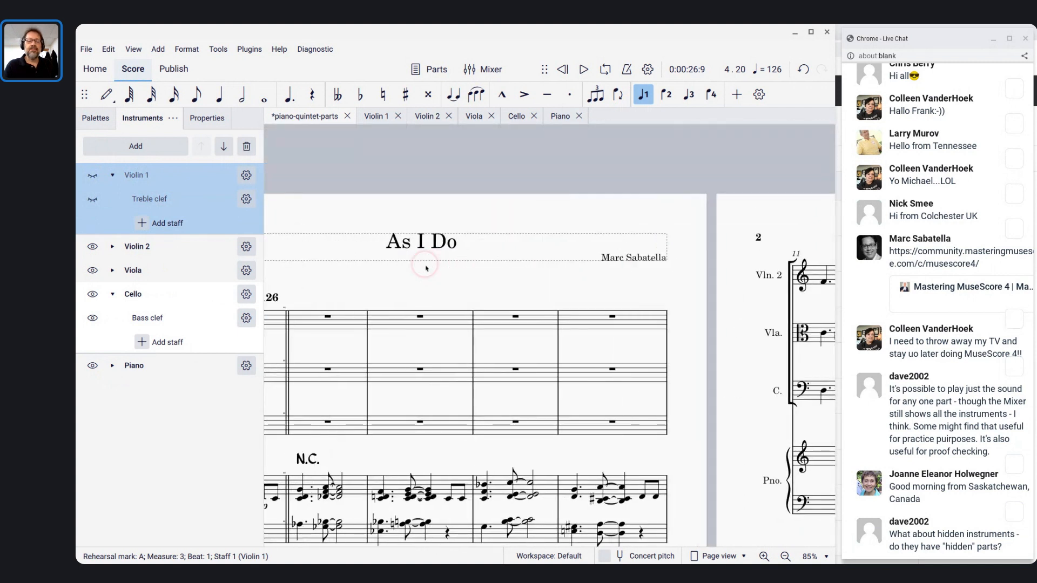
{"action": "scroll", "coordinate": [426, 268], "scroll_direction": "down", "scroll_amount": 2}
{"action": "left_click", "coordinate": [109, 183]}
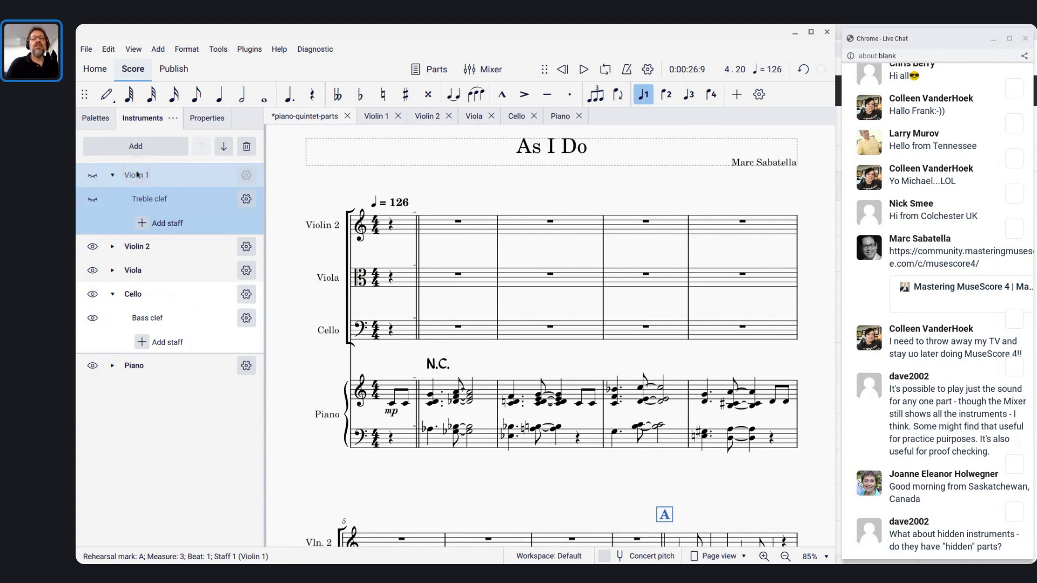
View the Violin 1 part, close it, and reopen it from the list of parts
{"action": "left_click", "coordinate": [366, 118]}
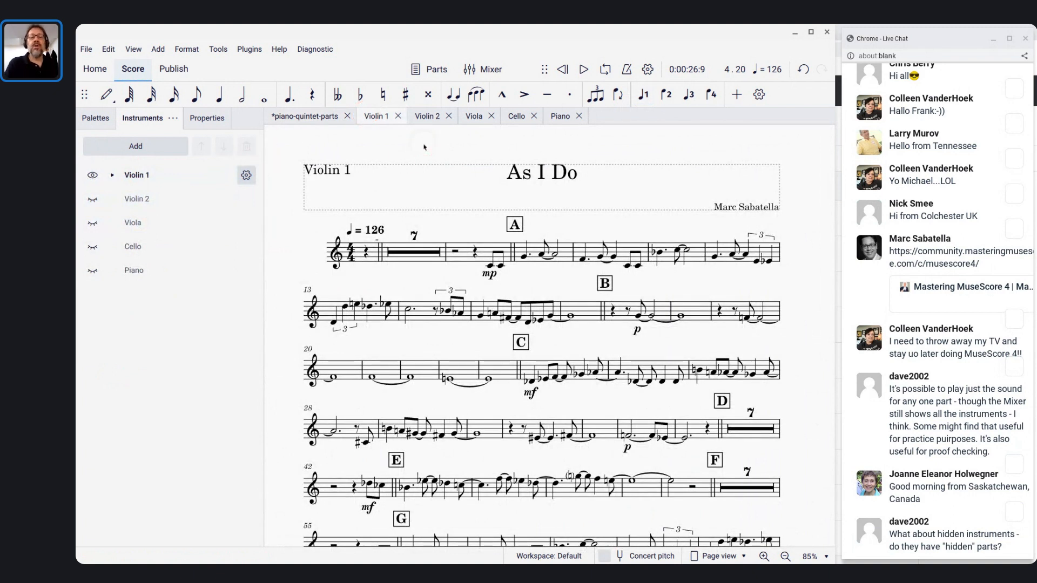
{"action": "left_click", "coordinate": [398, 116]}
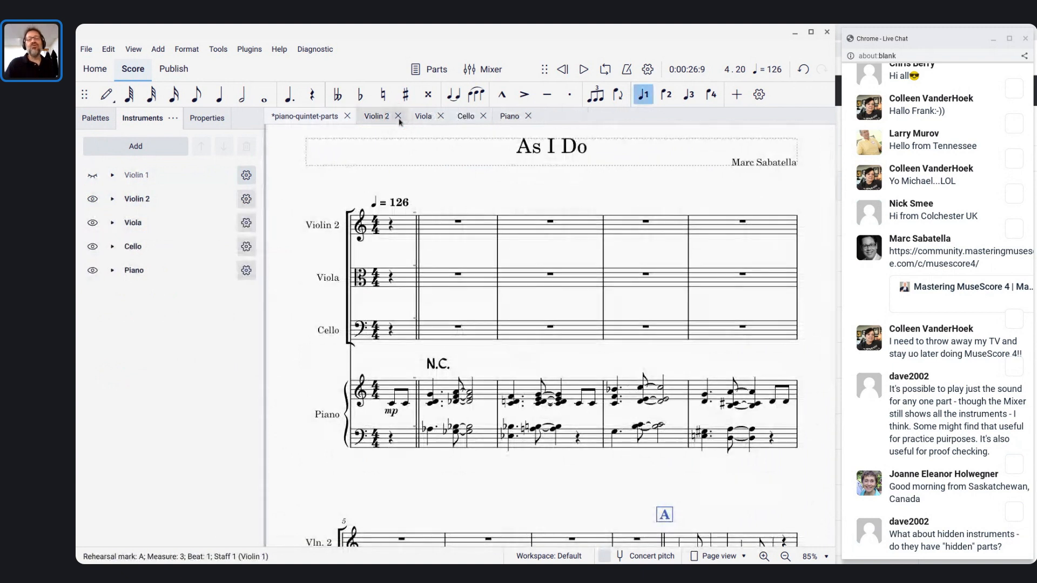
{"action": "left_click", "coordinate": [430, 69]}
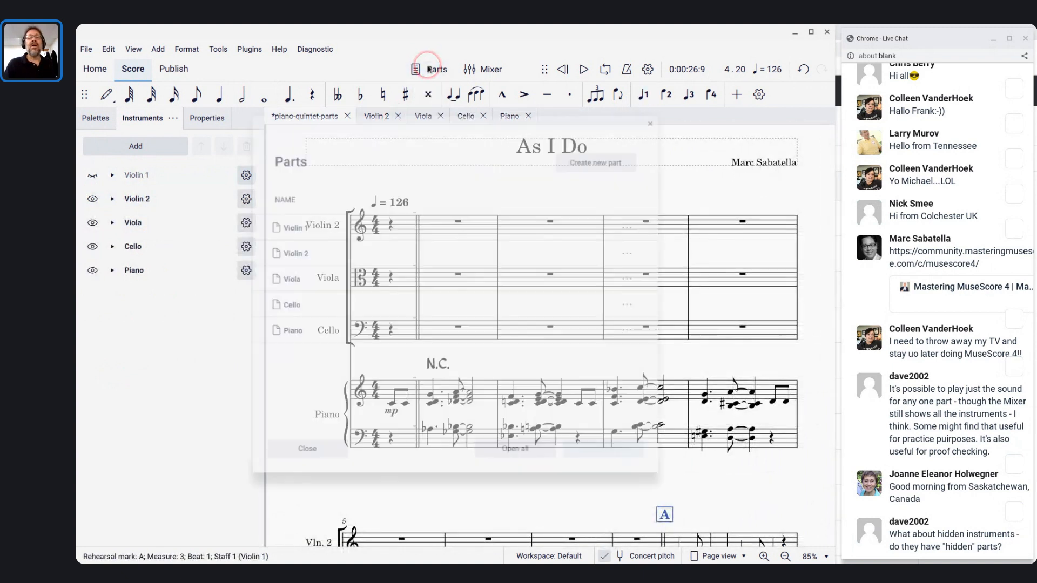
{"action": "double_click", "coordinate": [292, 227]}
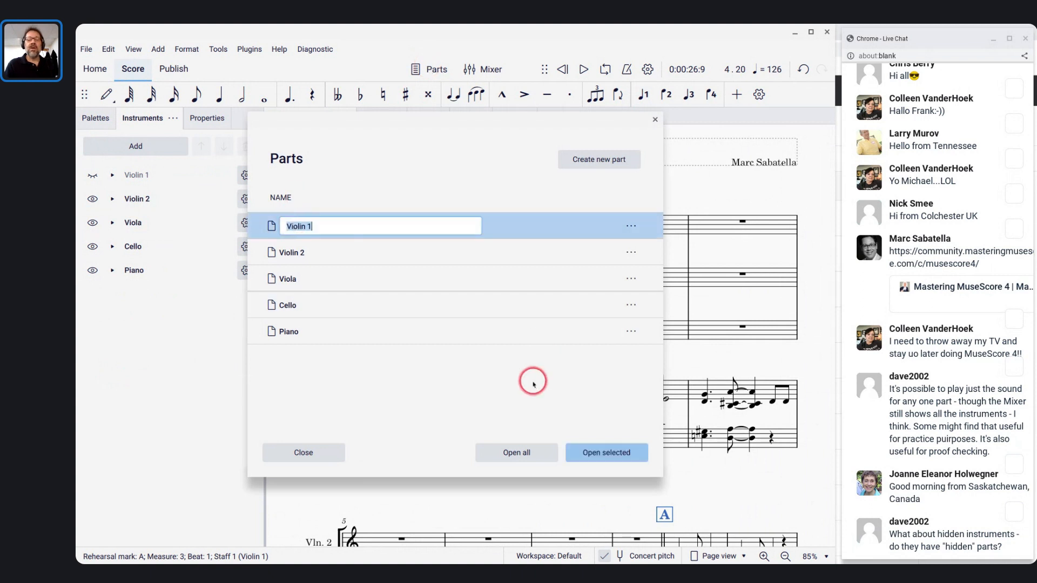
{"action": "left_click", "coordinate": [609, 450]}
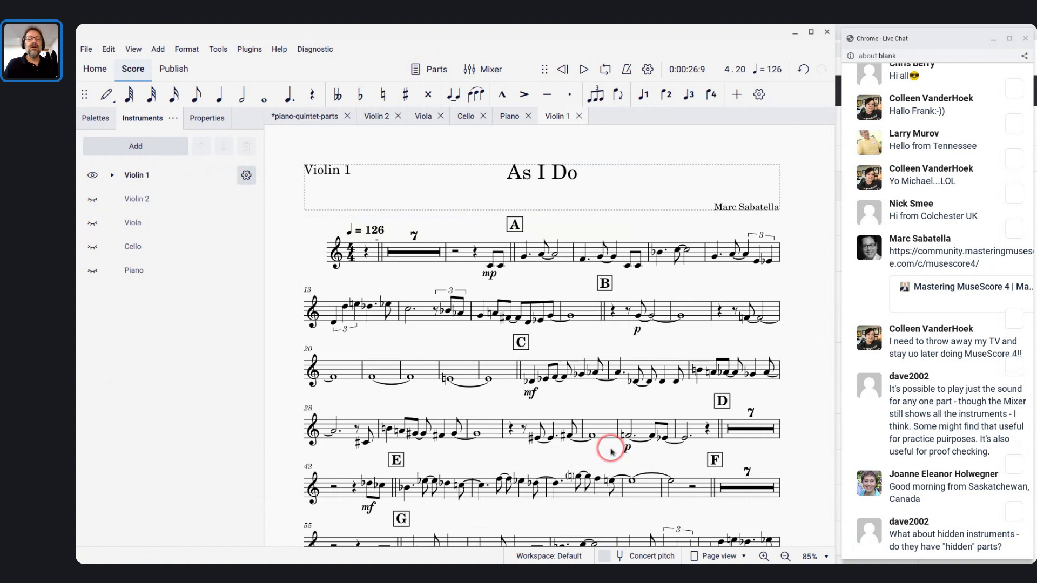
Add system breaks in the Violin 1 part after the measure before rehearsal mark A and after measure 11, and close the part
{"action": "left_click", "coordinate": [485, 252]}
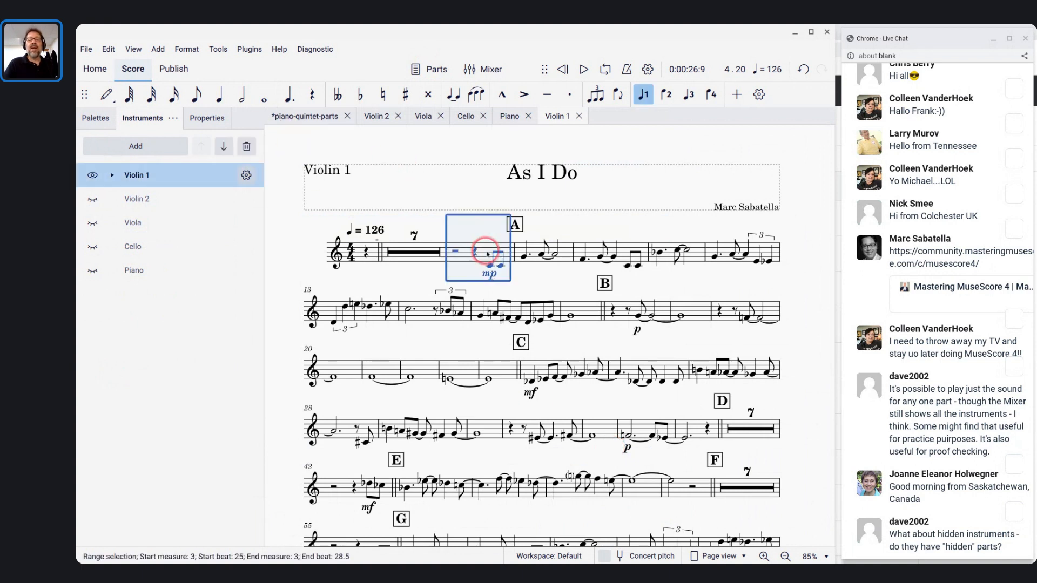
{"action": "key", "text": "Return"}
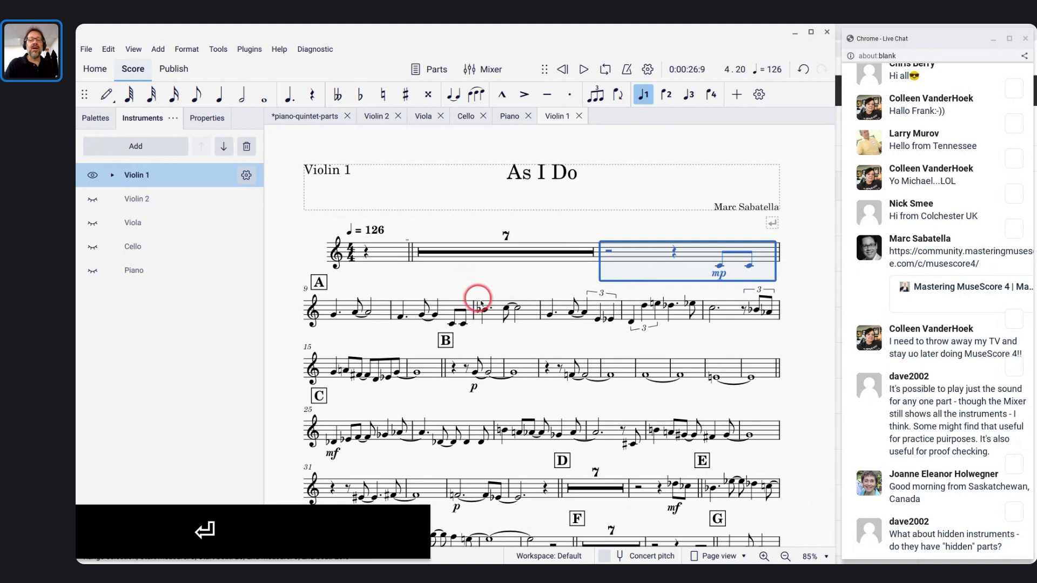
{"action": "left_click", "coordinate": [526, 308]}
{"action": "key", "text": "Return"}
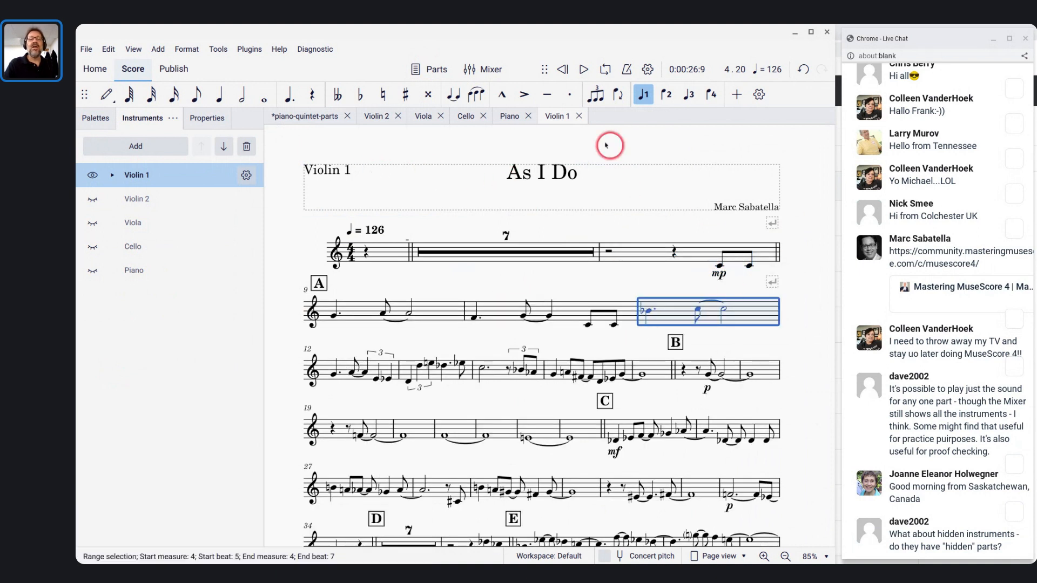
{"action": "left_click", "coordinate": [578, 116]}
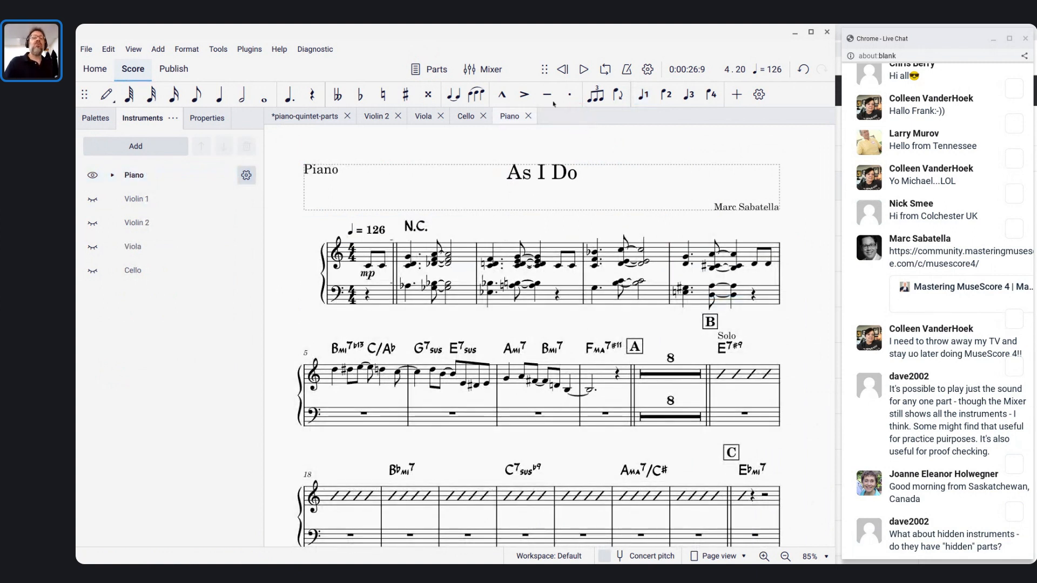
Try to reopen the closed Violin 1 part from the list of parts
{"action": "left_click", "coordinate": [436, 67]}
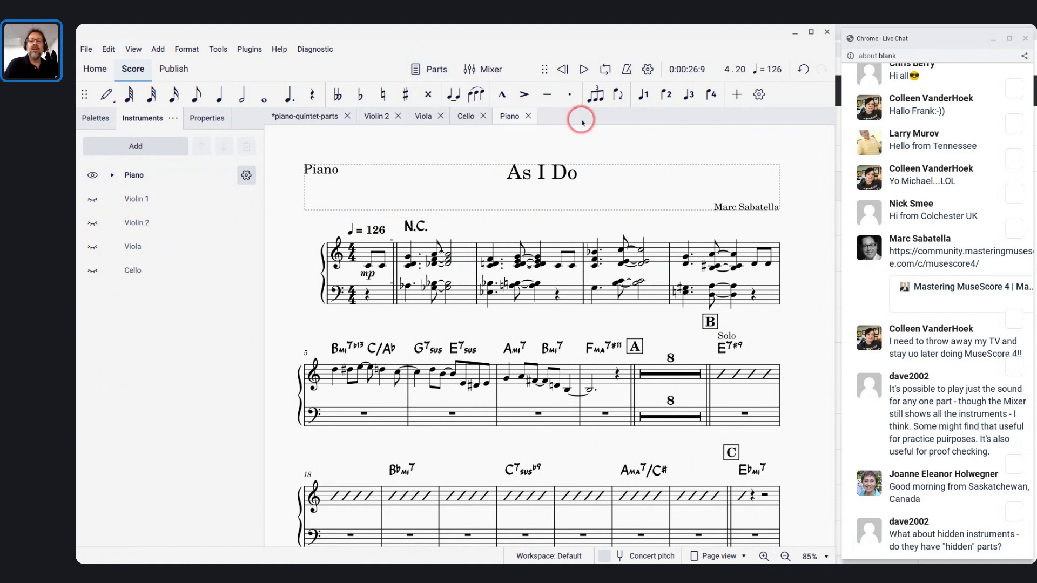
{"action": "left_click", "coordinate": [433, 72]}
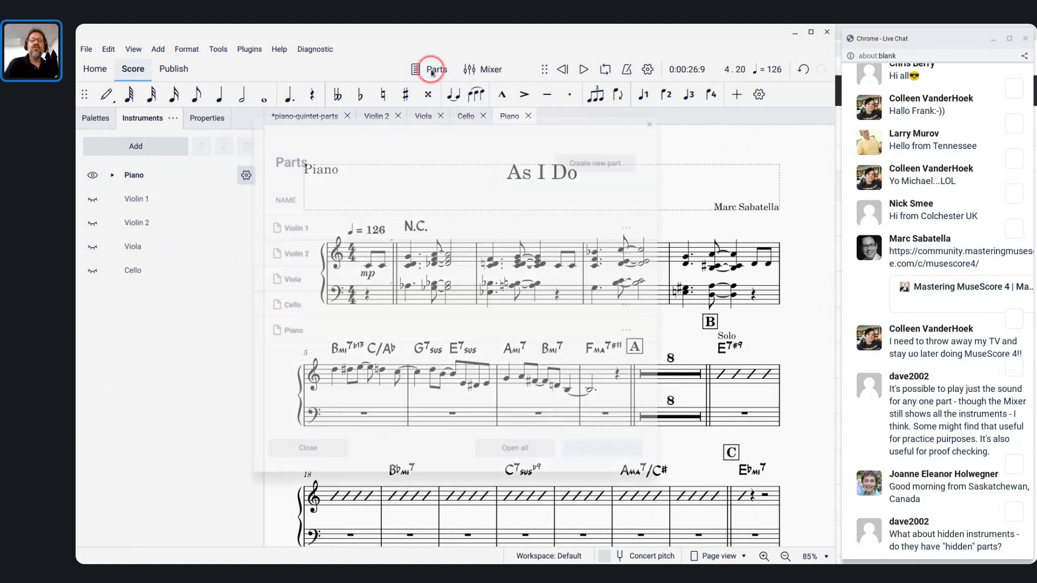
{"action": "left_click", "coordinate": [323, 234]}
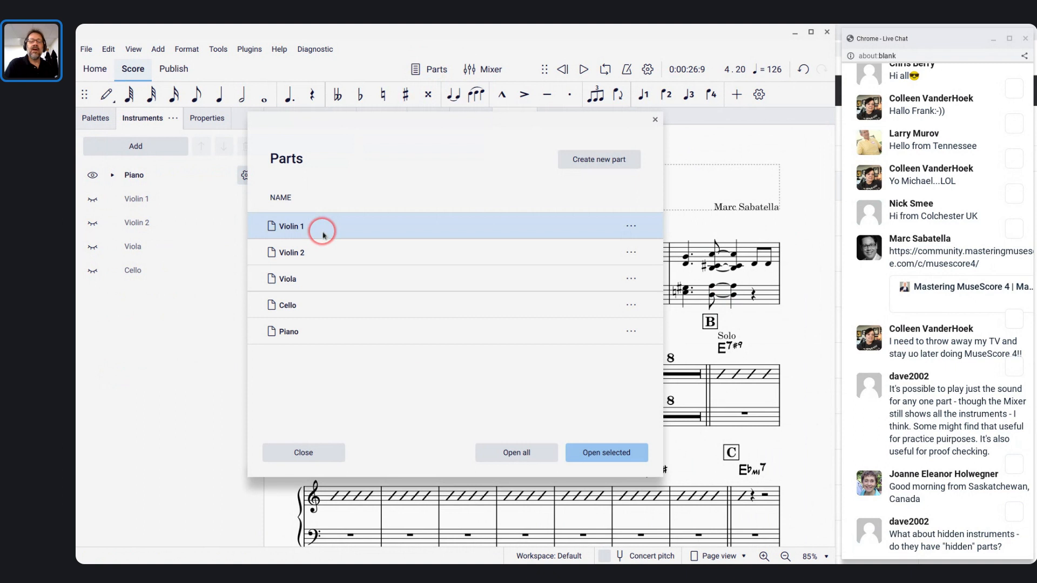
{"action": "left_click", "coordinate": [597, 455]}
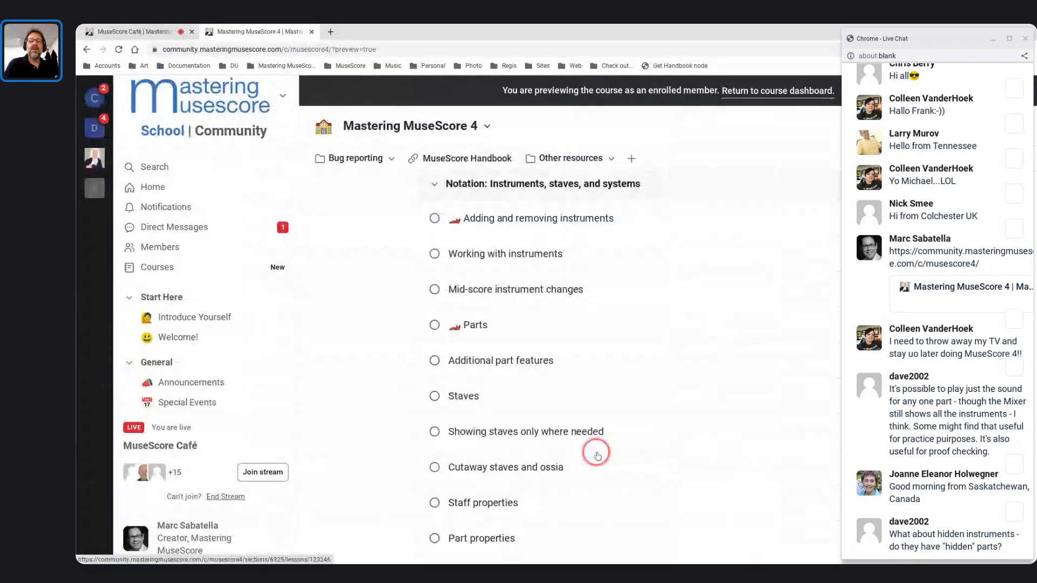
Switch from the browser back to MuseScore and open piano-quintet-parts.mscz from the MuseScore 4 courses folder
{"action": "mouse_move", "coordinate": [613, 562]}
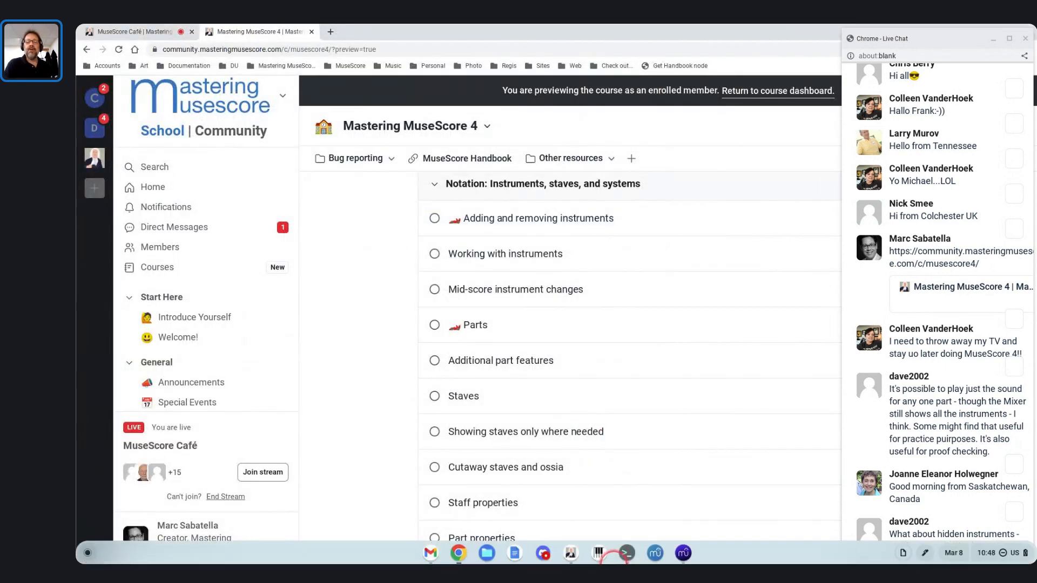
{"action": "left_click", "coordinate": [683, 553]}
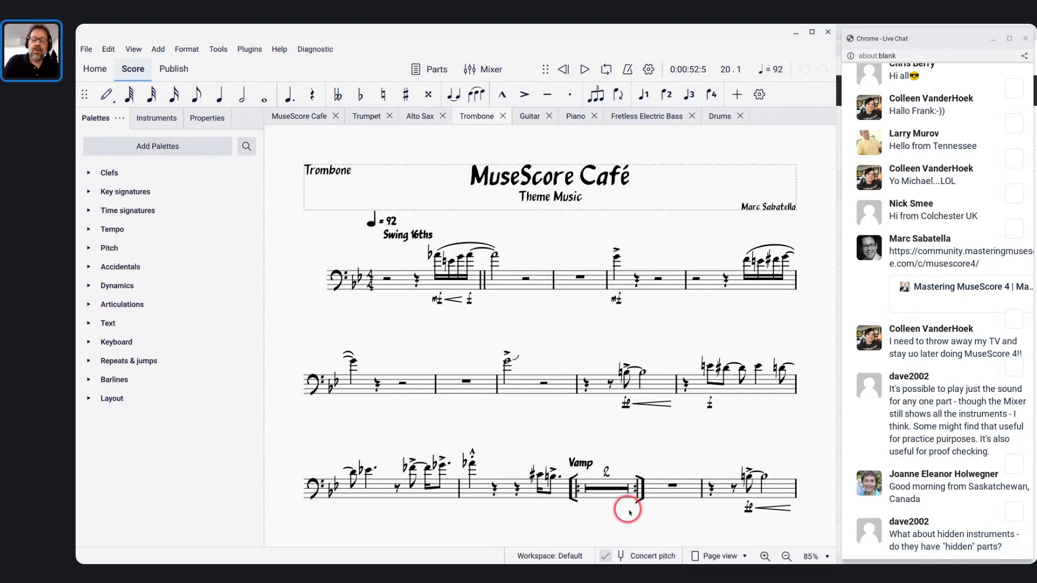
{"action": "key", "text": "ctrl+o"}
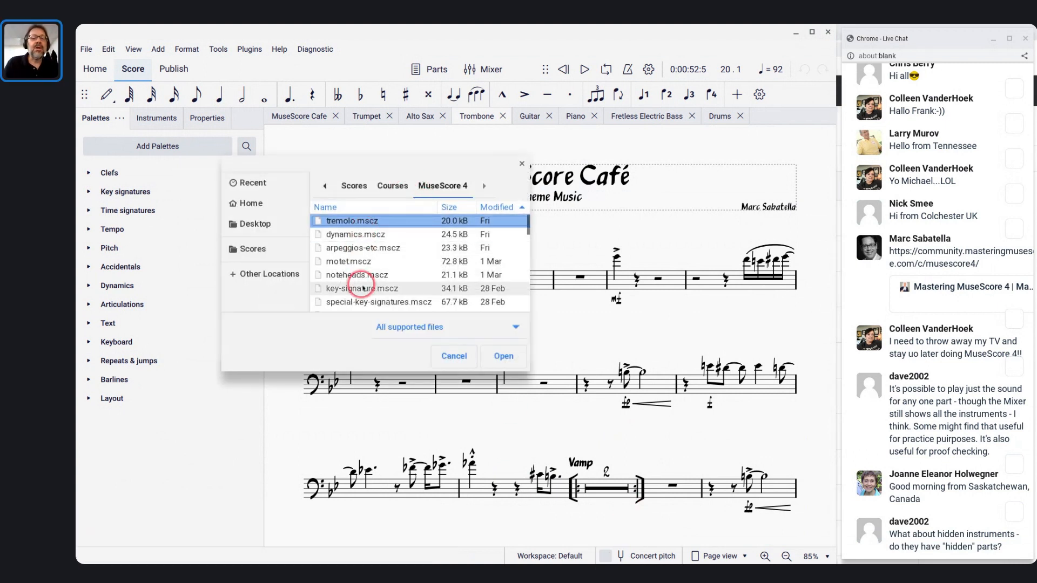
{"action": "scroll", "coordinate": [362, 283], "scroll_direction": "down", "scroll_amount": 4}
{"action": "scroll", "coordinate": [362, 288], "scroll_direction": "down", "scroll_amount": 5}
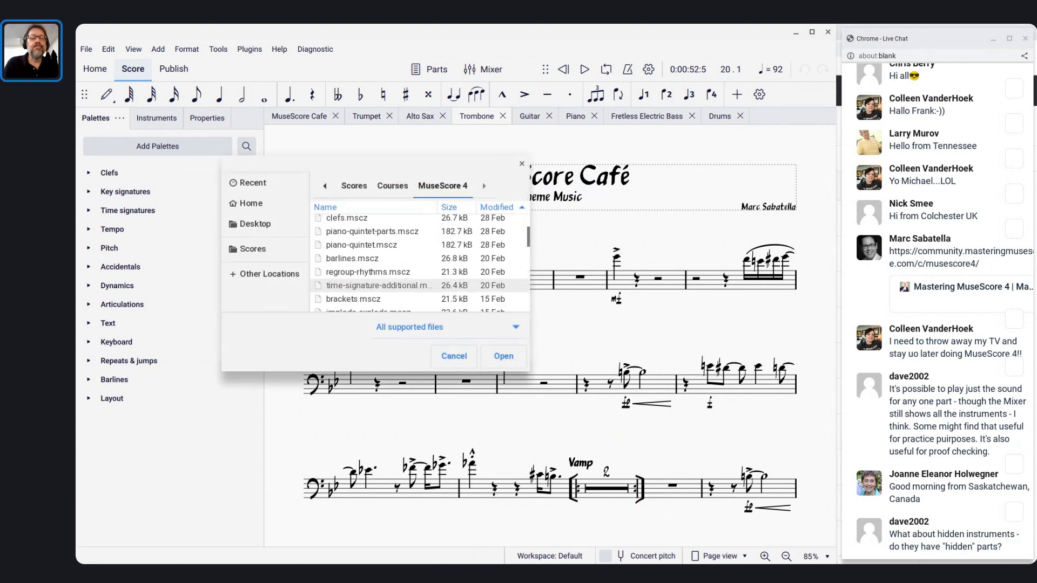
{"action": "scroll", "coordinate": [363, 270], "scroll_direction": "down", "scroll_amount": 2}
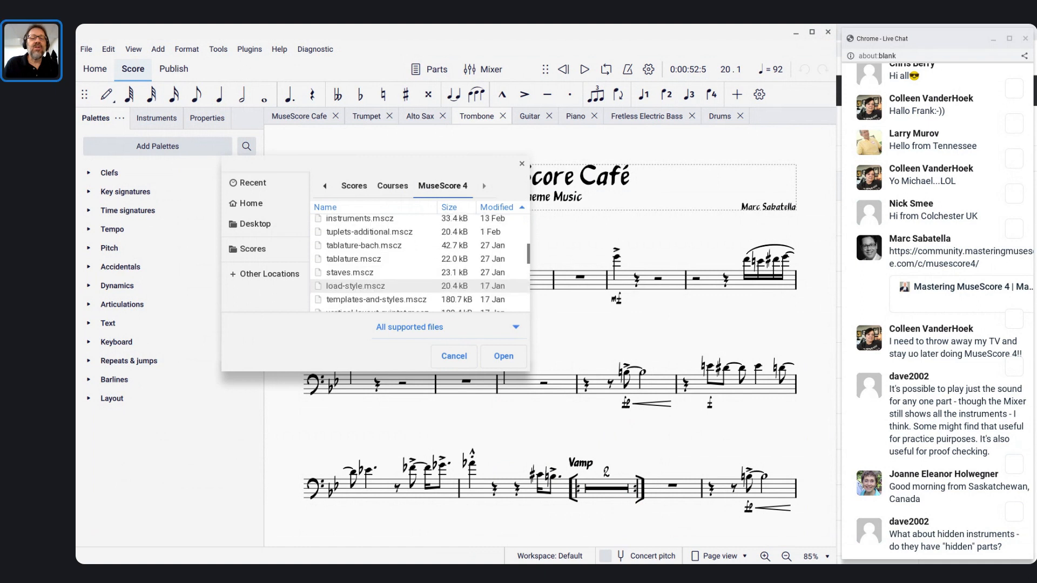
{"action": "scroll", "coordinate": [363, 270], "scroll_direction": "up", "scroll_amount": 3}
{"action": "scroll", "coordinate": [368, 285], "scroll_direction": "up", "scroll_amount": 2}
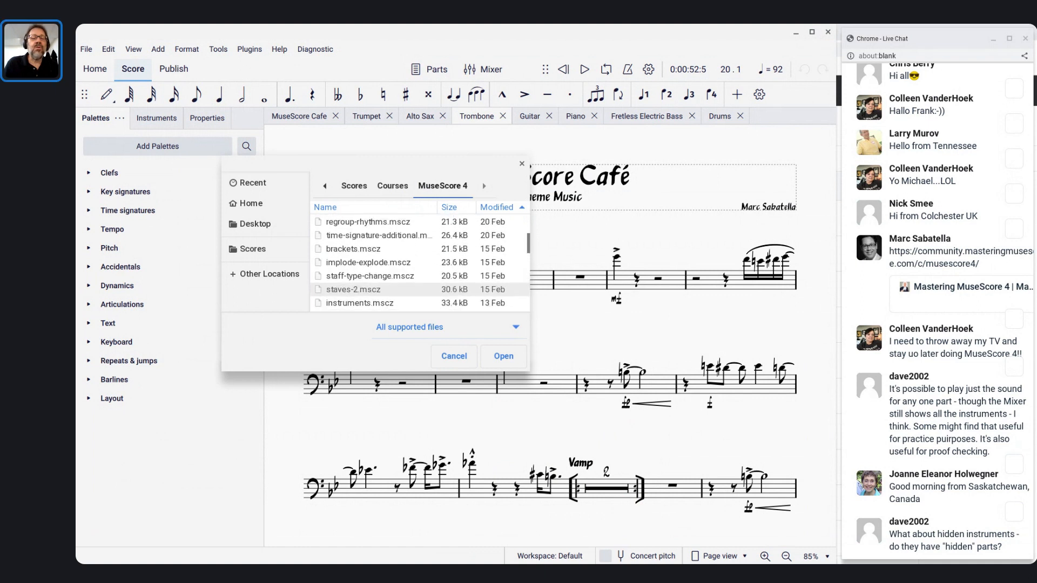
{"action": "scroll", "coordinate": [367, 285], "scroll_direction": "down", "scroll_amount": 2}
{"action": "scroll", "coordinate": [367, 286], "scroll_direction": "up", "scroll_amount": 3}
{"action": "scroll", "coordinate": [367, 281], "scroll_direction": "up", "scroll_amount": 5}
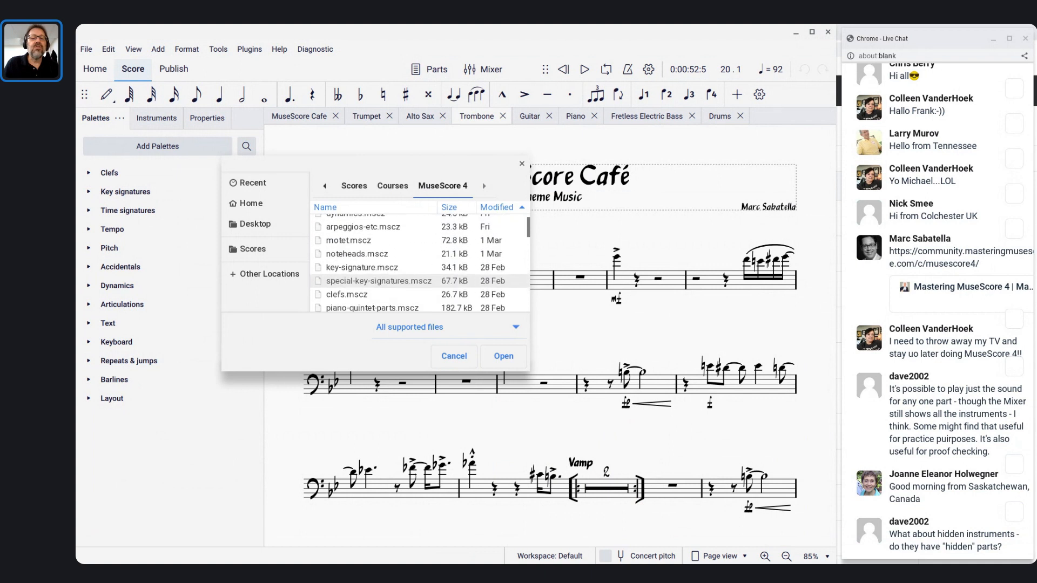
{"action": "scroll", "coordinate": [367, 287], "scroll_direction": "up", "scroll_amount": 2}
{"action": "scroll", "coordinate": [367, 288], "scroll_direction": "down", "scroll_amount": 2}
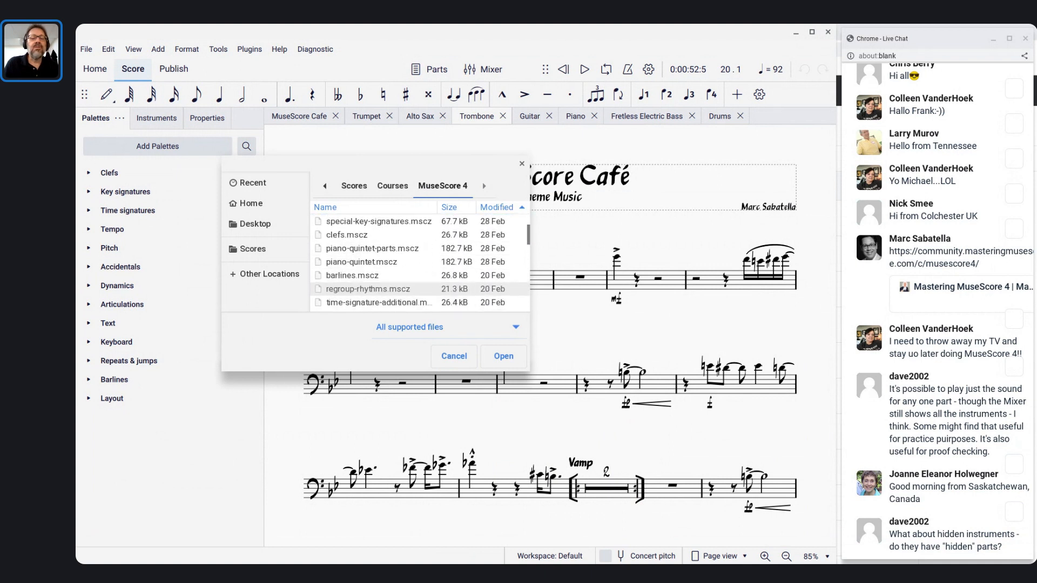
{"action": "scroll", "coordinate": [367, 289], "scroll_direction": "down", "scroll_amount": 1}
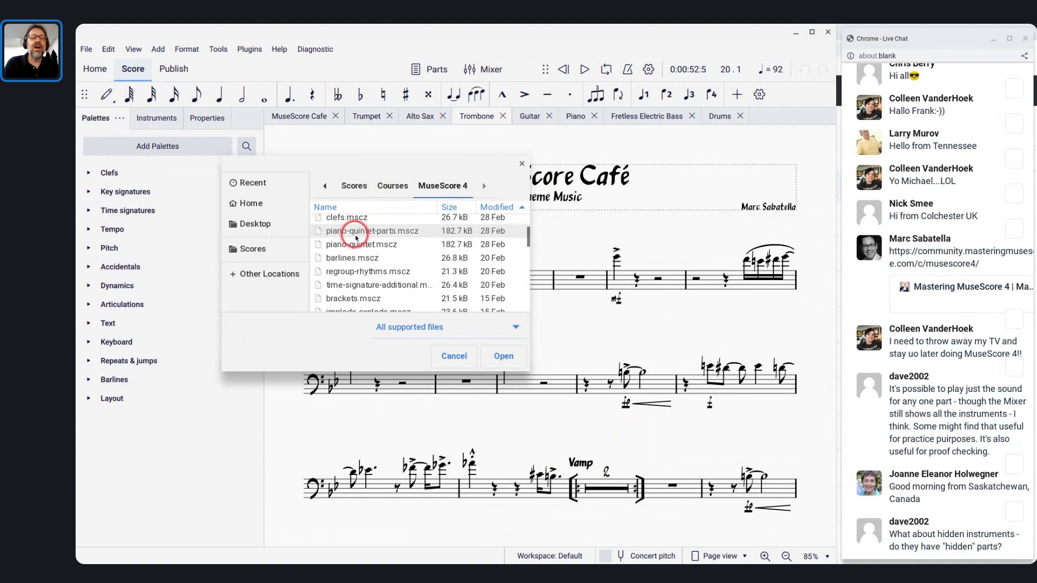
{"action": "key", "text": "Return"}
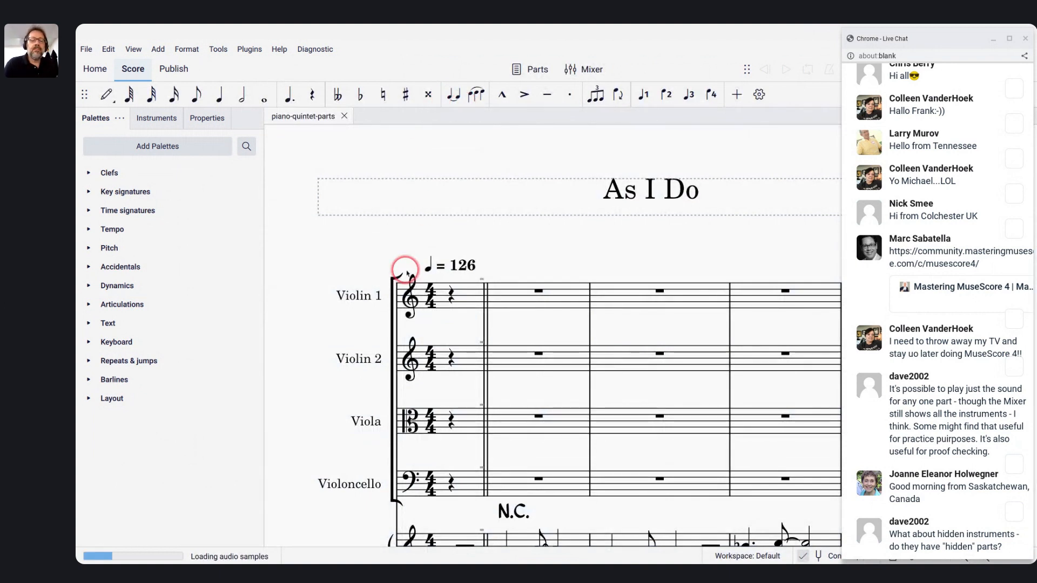
Open all parts of the piano quintet and show the list of instruments in the Piano 1 part
{"action": "scroll", "coordinate": [405, 273], "scroll_direction": "down", "scroll_amount": 3}
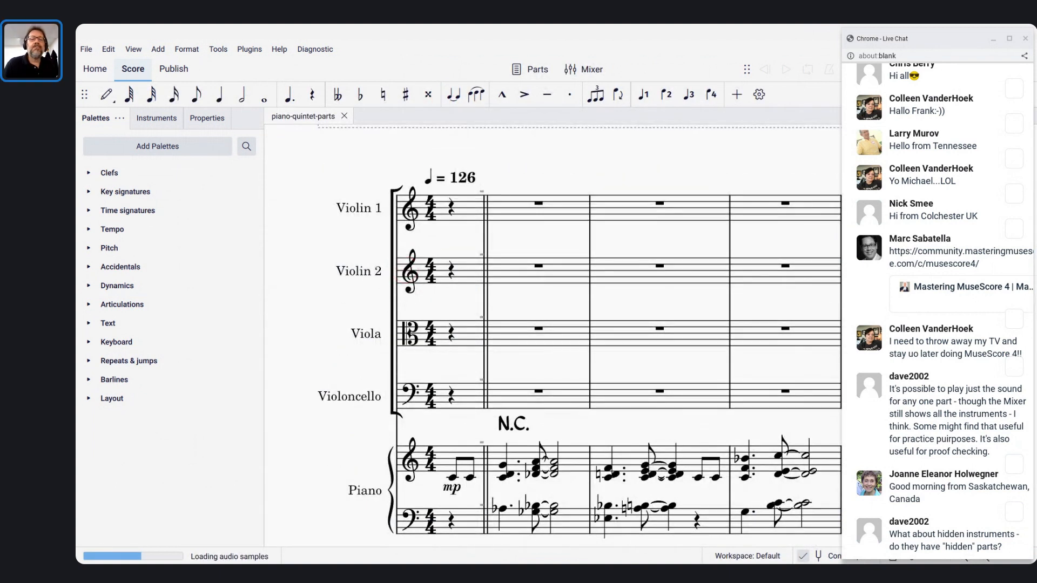
{"action": "left_click", "coordinate": [518, 70]}
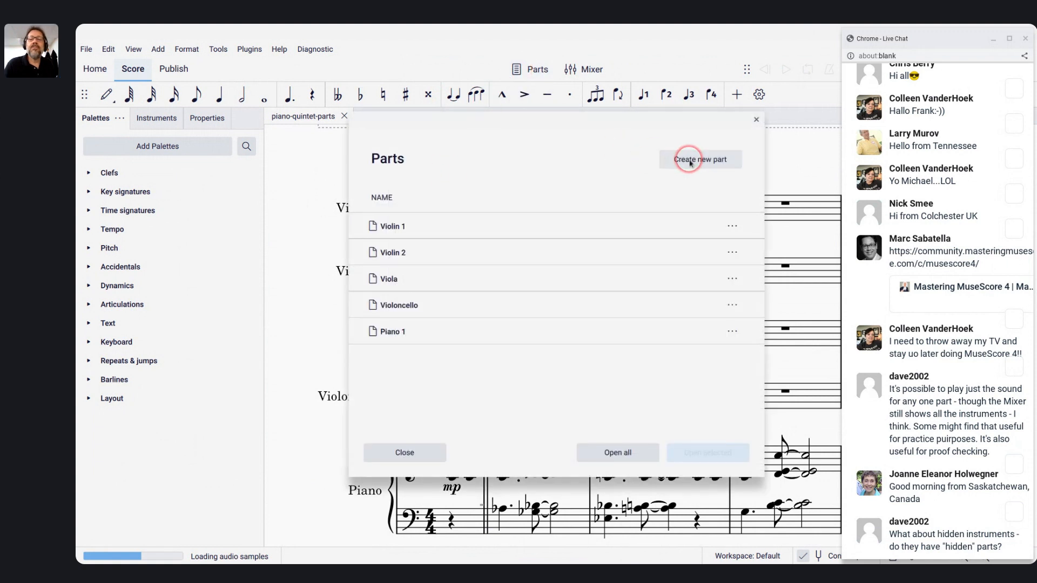
{"action": "left_click", "coordinate": [645, 452]}
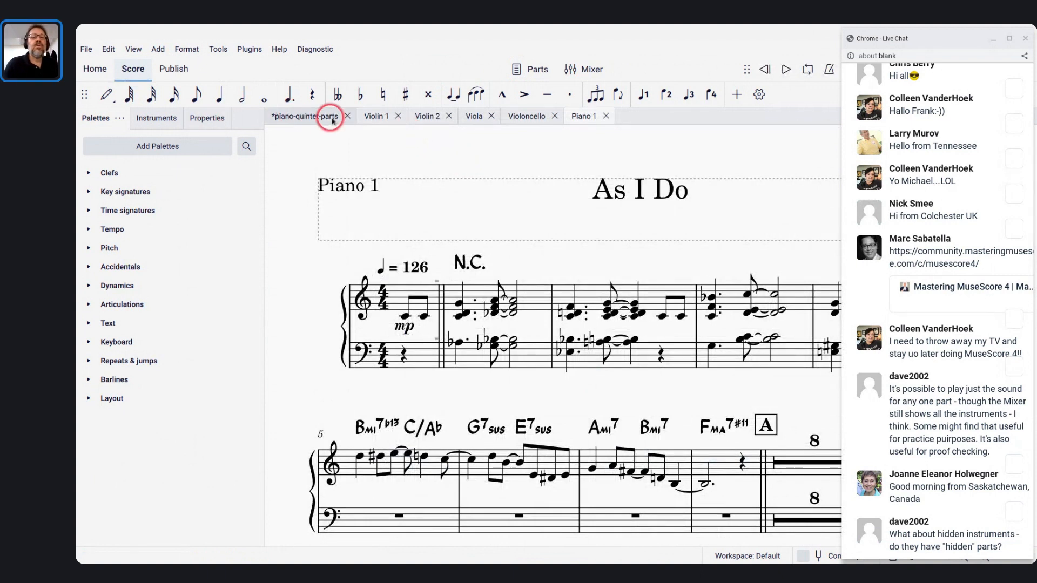
{"action": "left_click", "coordinate": [143, 118]}
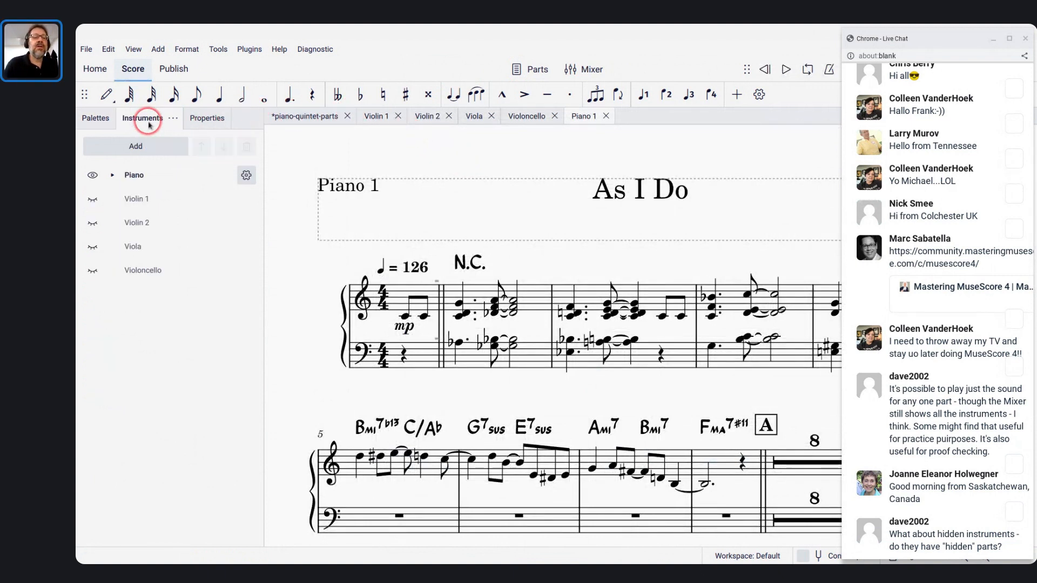
{"action": "left_click", "coordinate": [130, 174]}
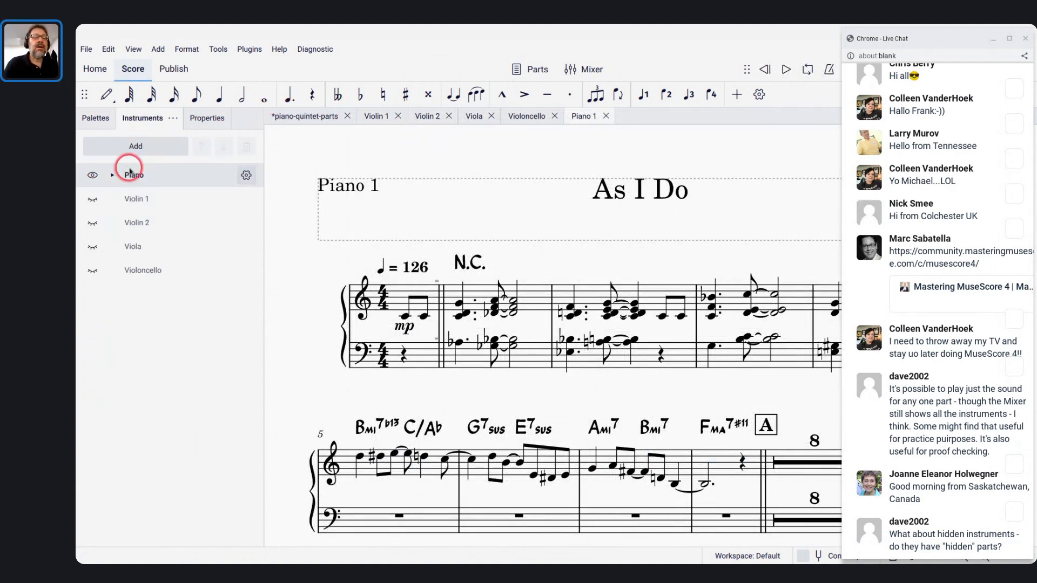
Add a system break in the Violin 1 part after the measure before rehearsal mark A, check it, and close the part
{"action": "left_click", "coordinate": [381, 117]}
{"action": "left_click", "coordinate": [560, 297]}
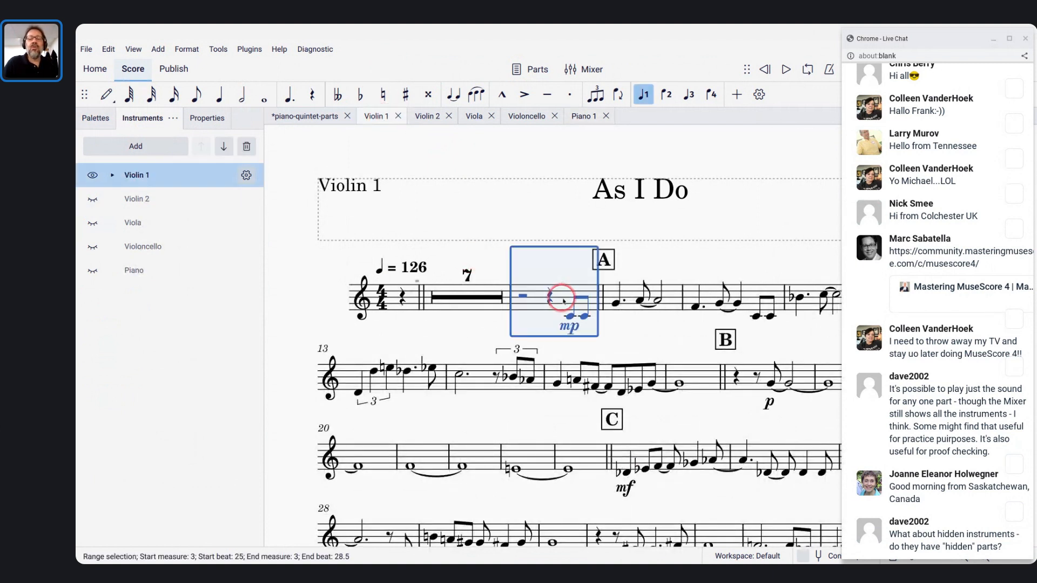
{"action": "key", "text": "Return"}
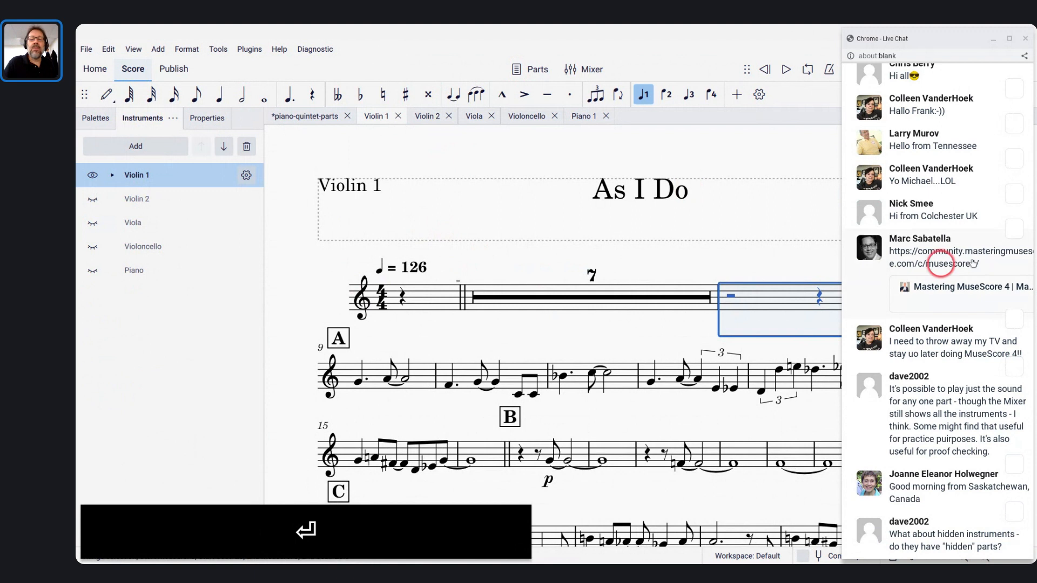
{"action": "scroll", "coordinate": [755, 241], "scroll_direction": "right", "scroll_amount": 10}
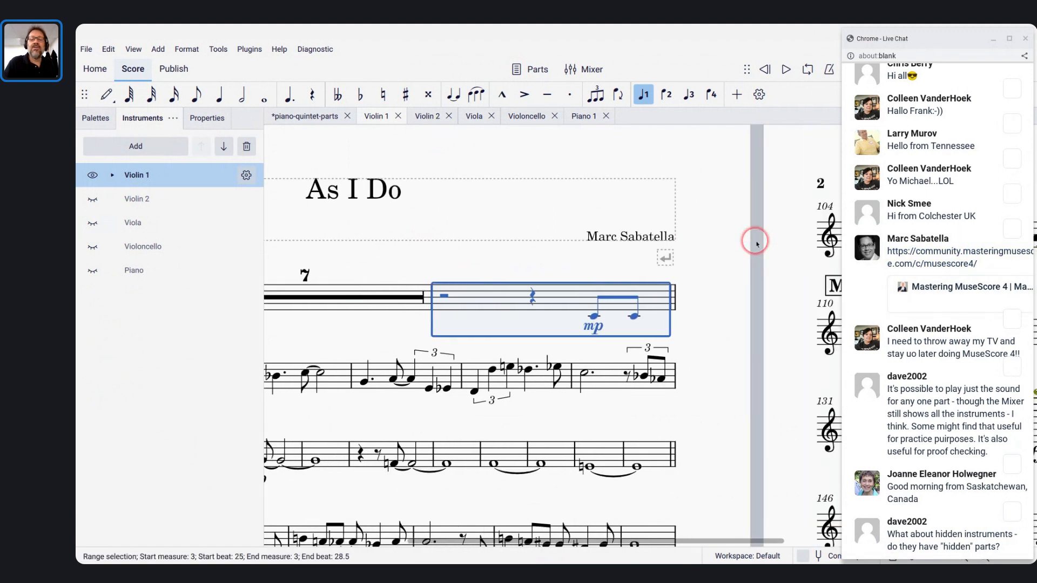
{"action": "left_click", "coordinate": [398, 115]}
Try to reopen the closed Violin 1 part from the list of parts
{"action": "left_click", "coordinate": [518, 72]}
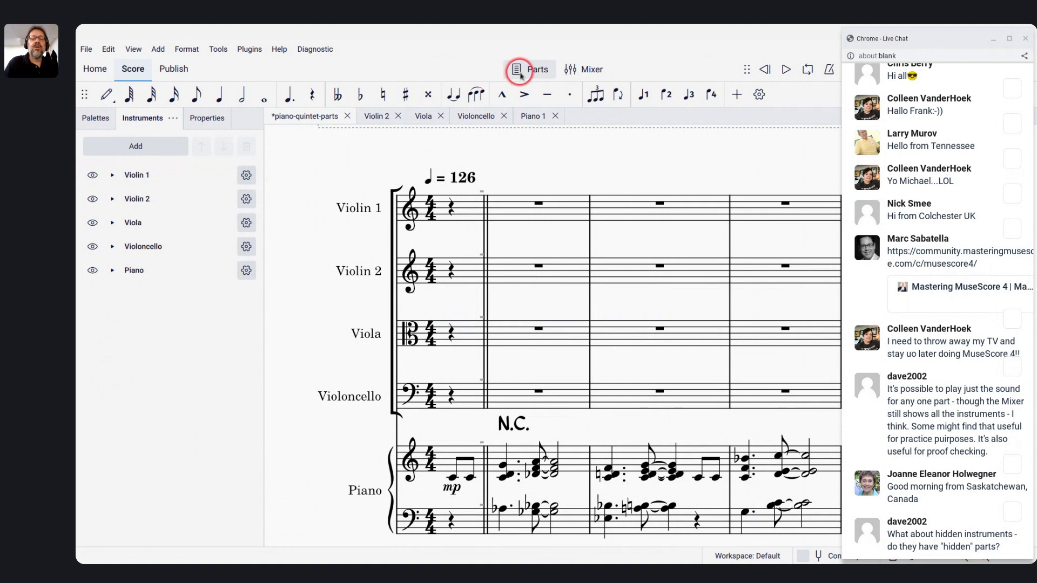
{"action": "left_click", "coordinate": [384, 226]}
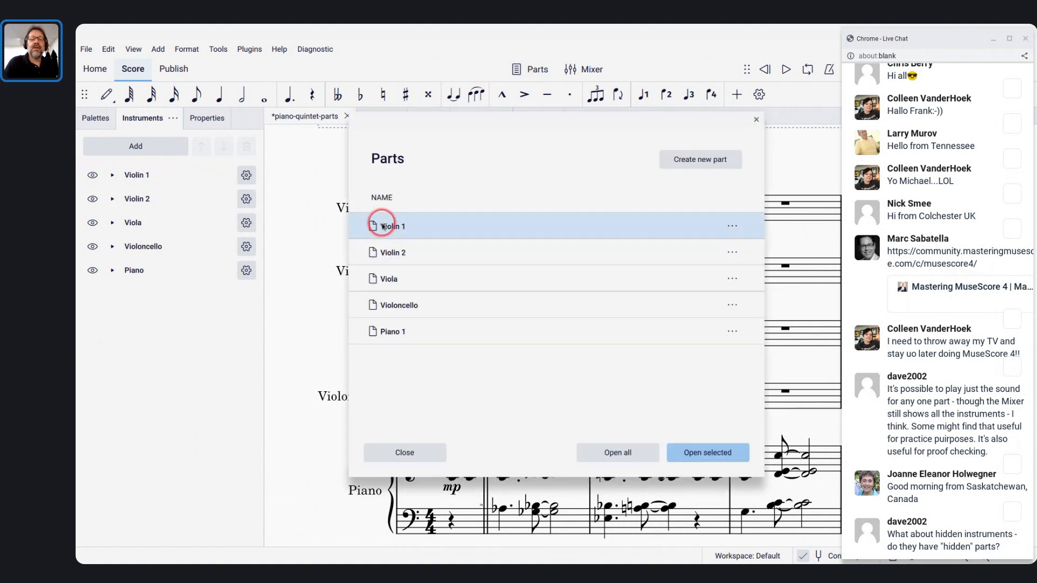
{"action": "left_click", "coordinate": [702, 461]}
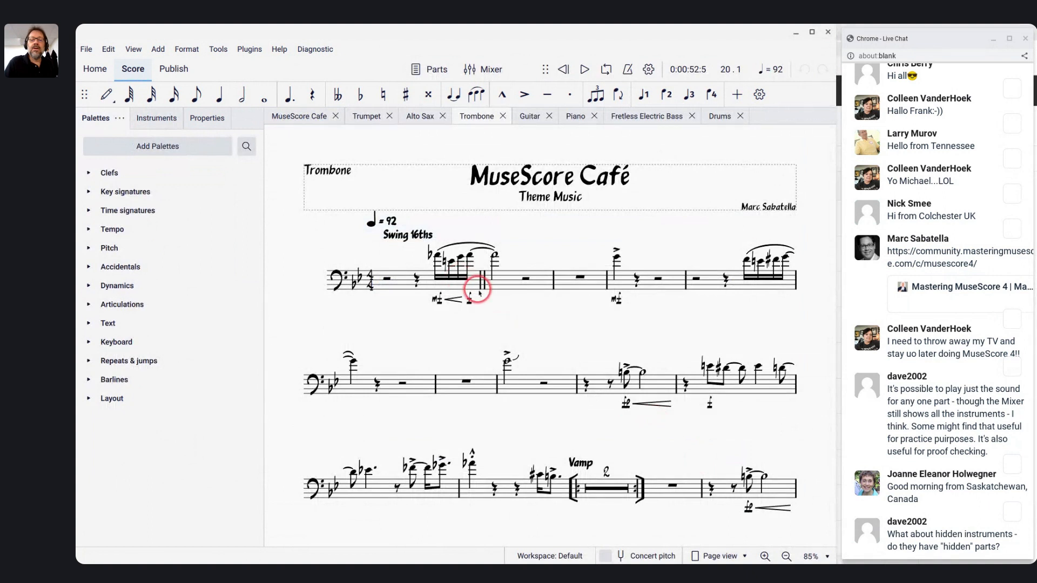
Open piano-quintet-parts.mscz again from the MuseScore 4 courses folder and open all of its parts
{"action": "mouse_move", "coordinate": [664, 564]}
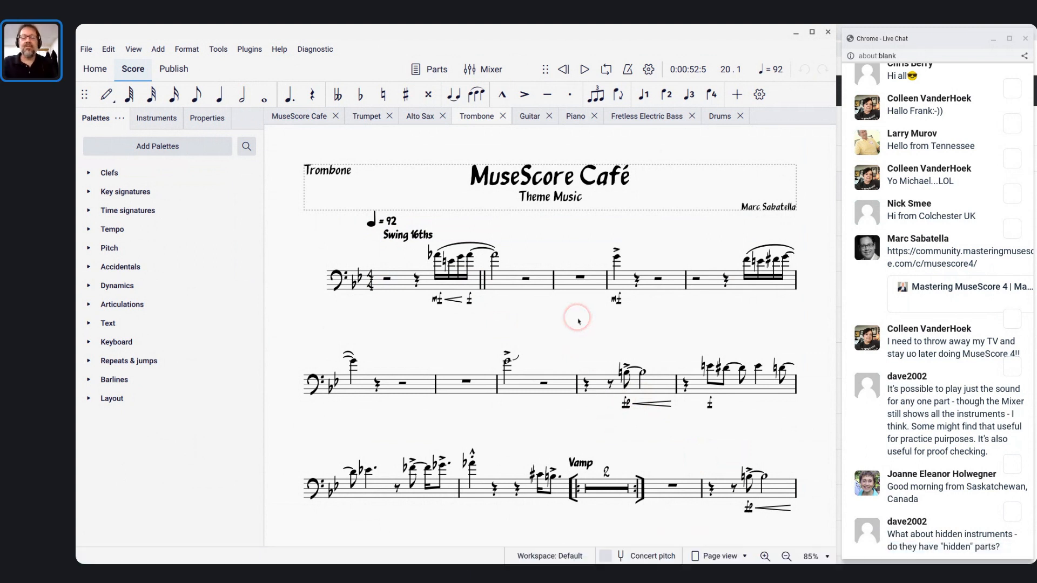
{"action": "key", "text": "ctrl+o"}
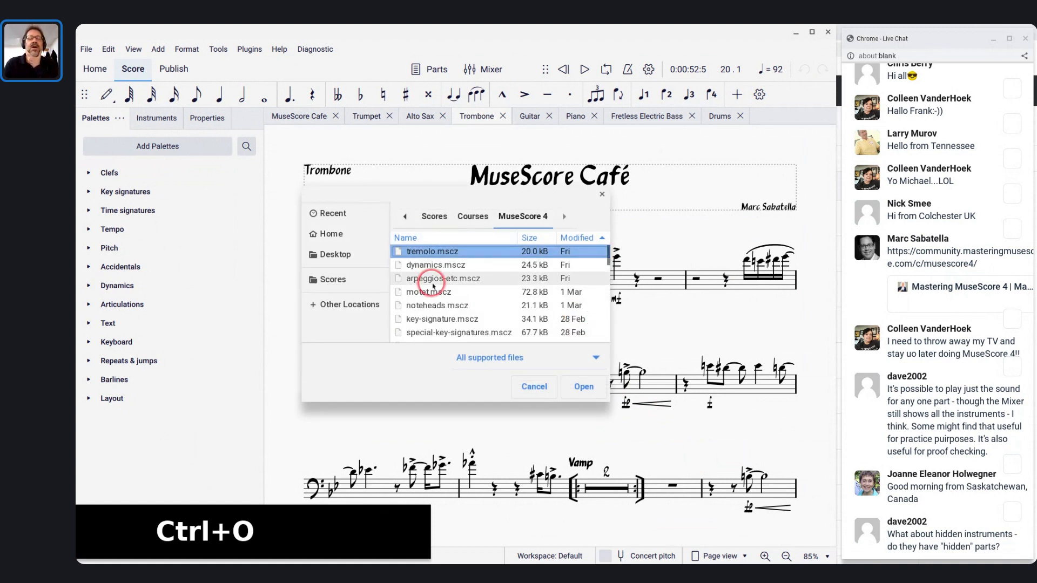
{"action": "scroll", "coordinate": [434, 289], "scroll_direction": "down", "scroll_amount": 3}
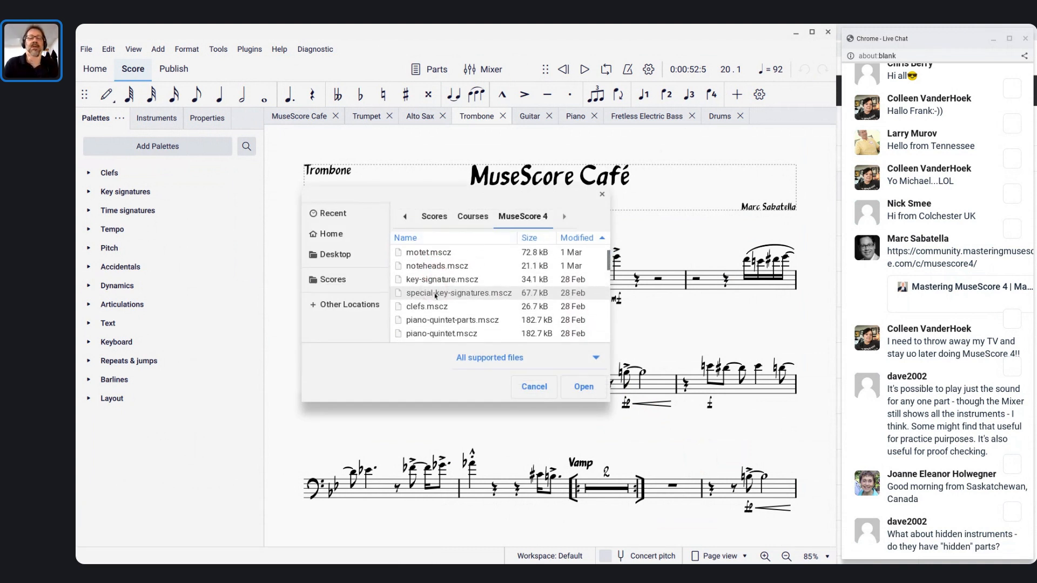
{"action": "double_click", "coordinate": [436, 320]}
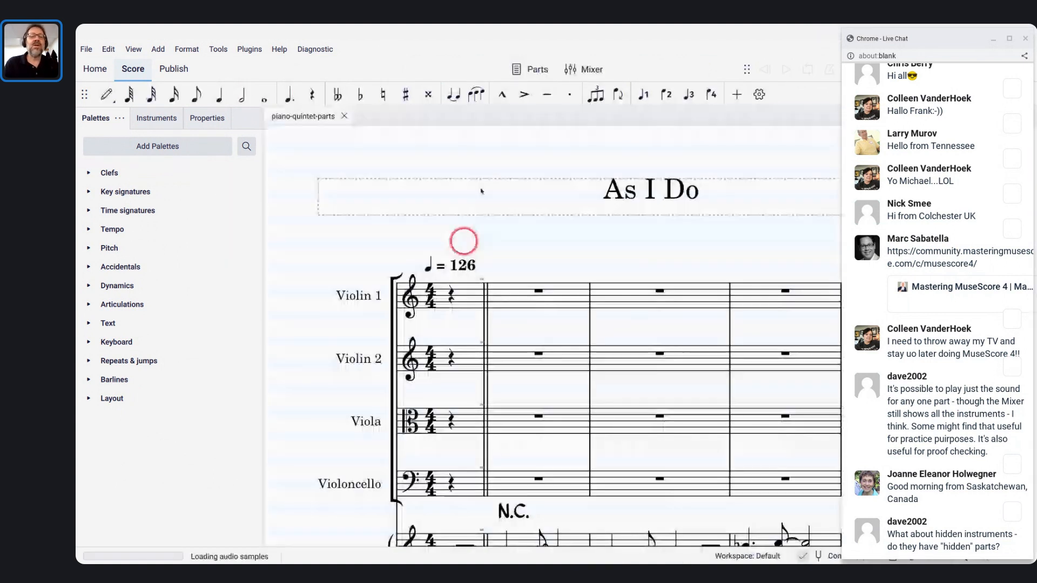
{"action": "left_click", "coordinate": [540, 79]}
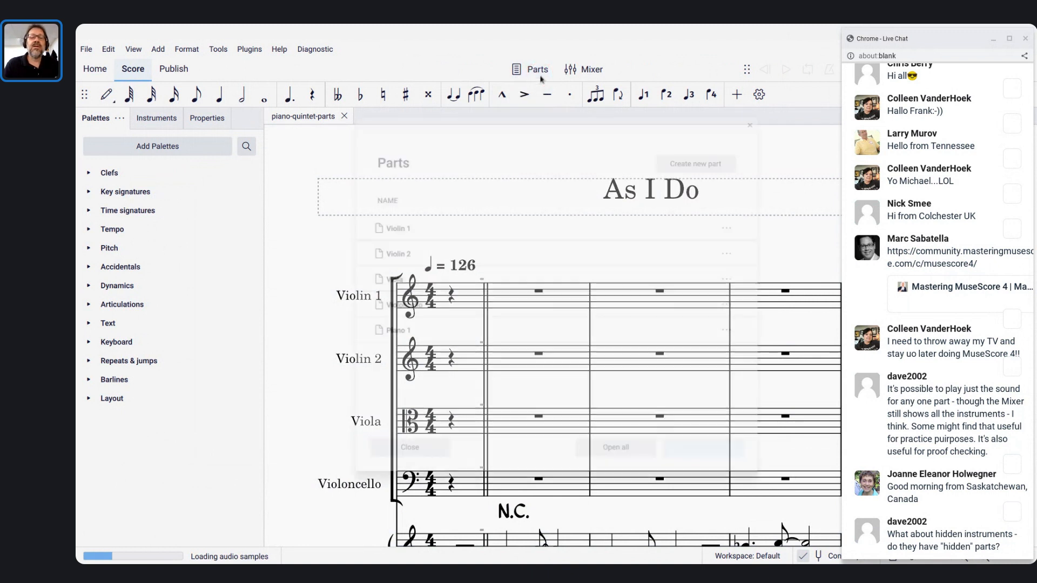
{"action": "left_click", "coordinate": [629, 453]}
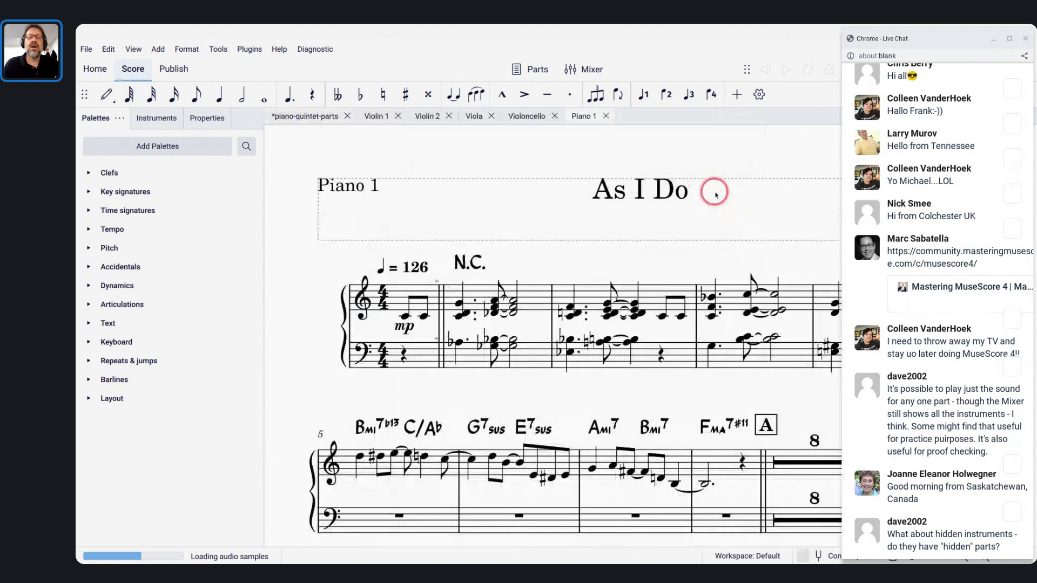
Insert a system break before rehearsal mark A in the Violin 1 part again and close that part
{"action": "left_click", "coordinate": [371, 117]}
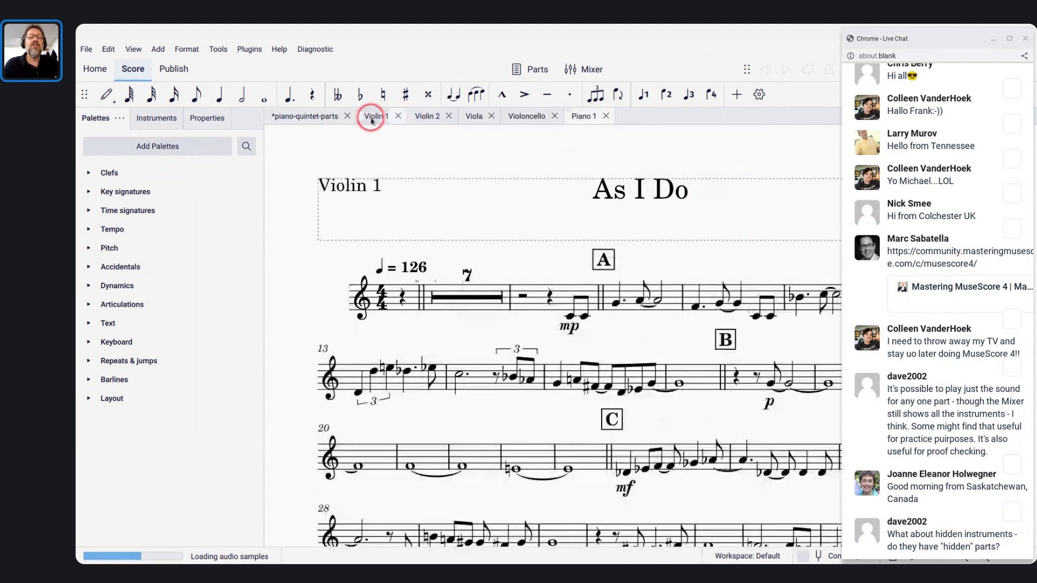
{"action": "left_click", "coordinate": [558, 301]}
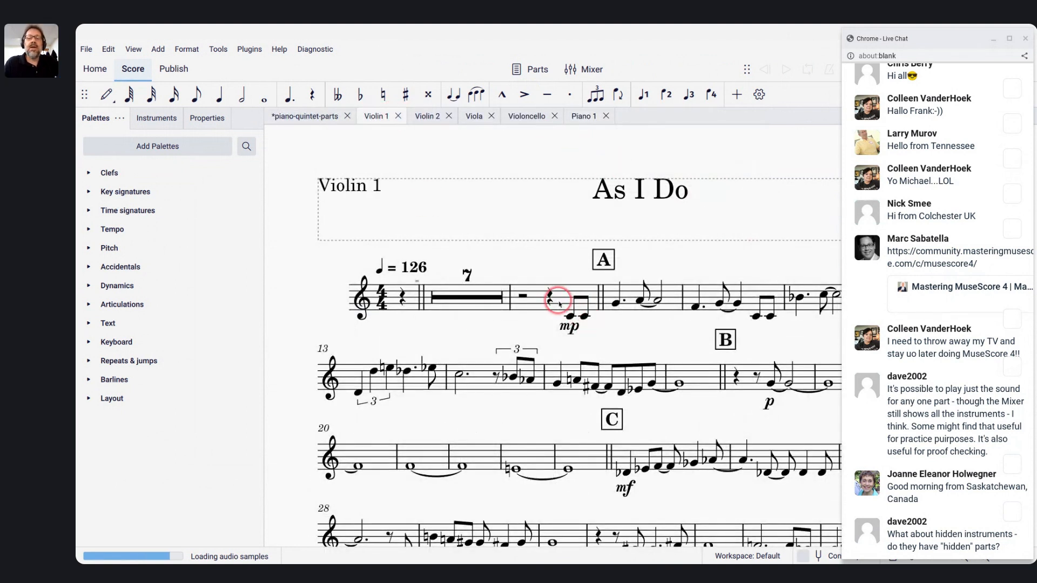
{"action": "key", "text": "Return"}
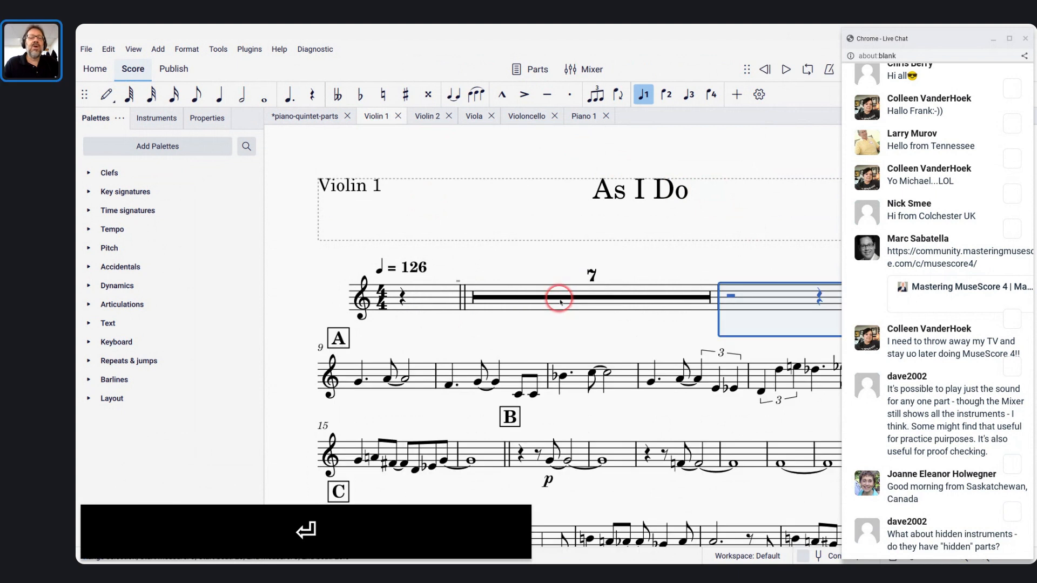
{"action": "left_click", "coordinate": [398, 117]}
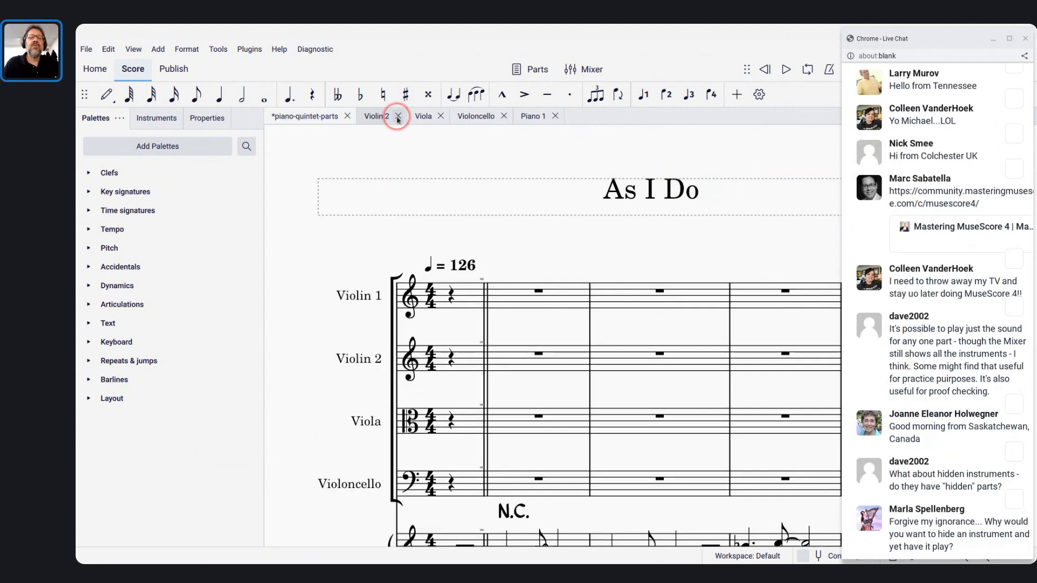
Try once more to reopen the Violin 1 part from the piano quintet's list of parts
{"action": "left_click", "coordinate": [532, 71]}
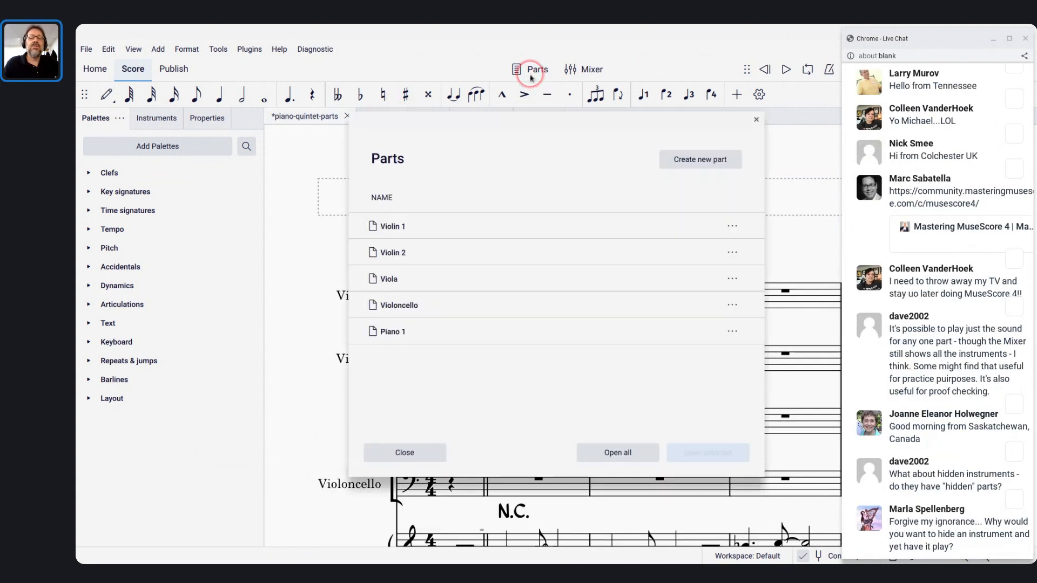
{"action": "left_click", "coordinate": [479, 223]}
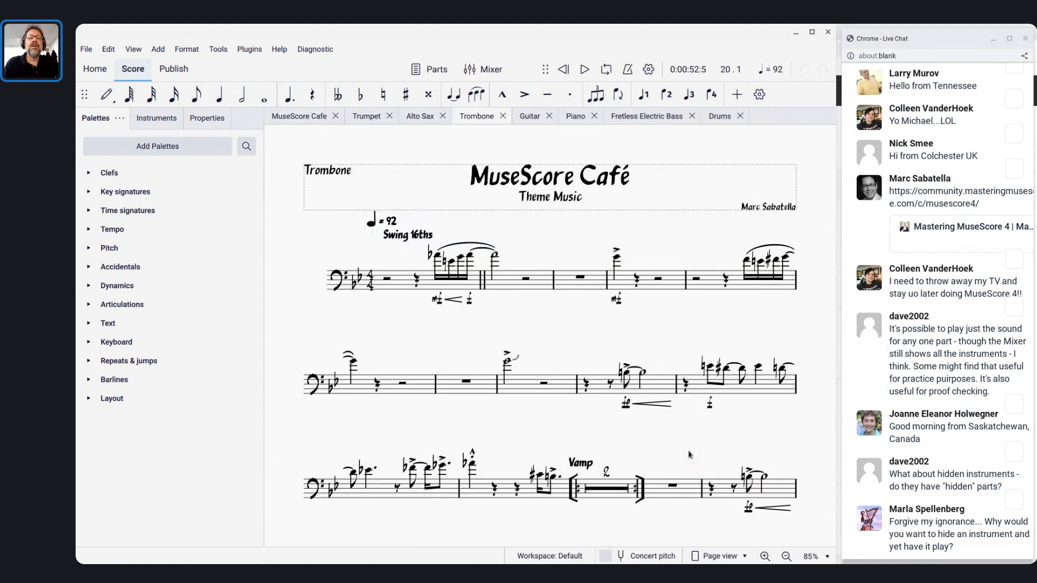
{"action": "left_click", "coordinate": [592, 234]}
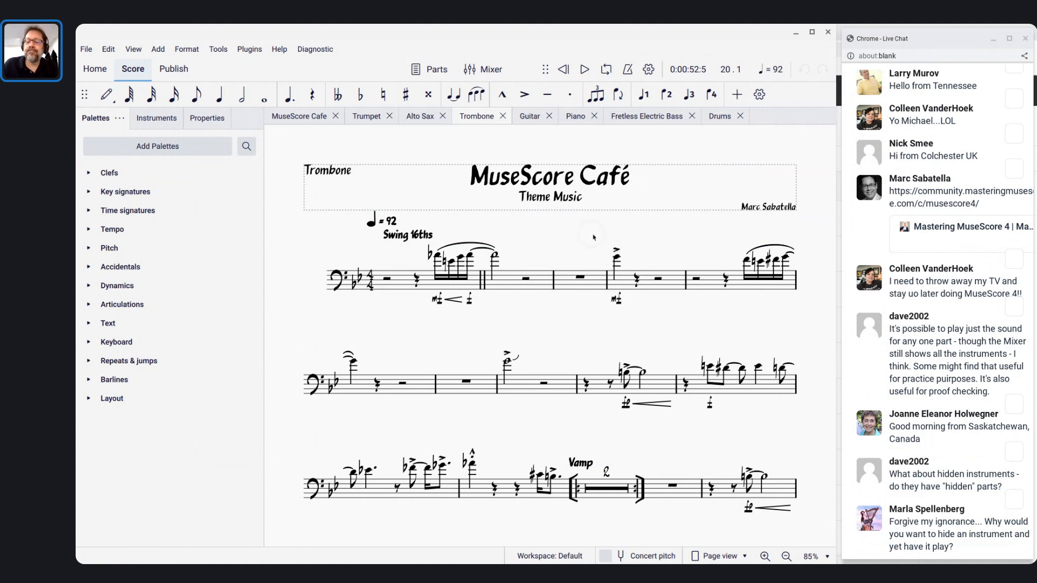
Switch to the Mastering MuseScore 4 course page in the browser and back to MuseScore, and show the full MuseScore Café score
{"action": "key", "text": "alt"}
{"action": "left_click", "coordinate": [596, 367]}
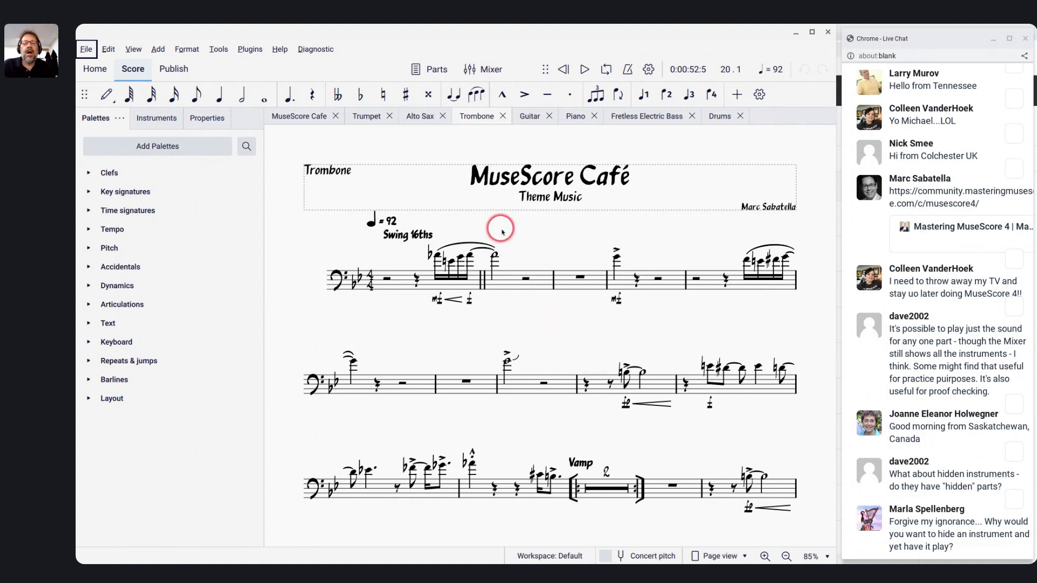
{"action": "key", "text": "alt+Tab"}
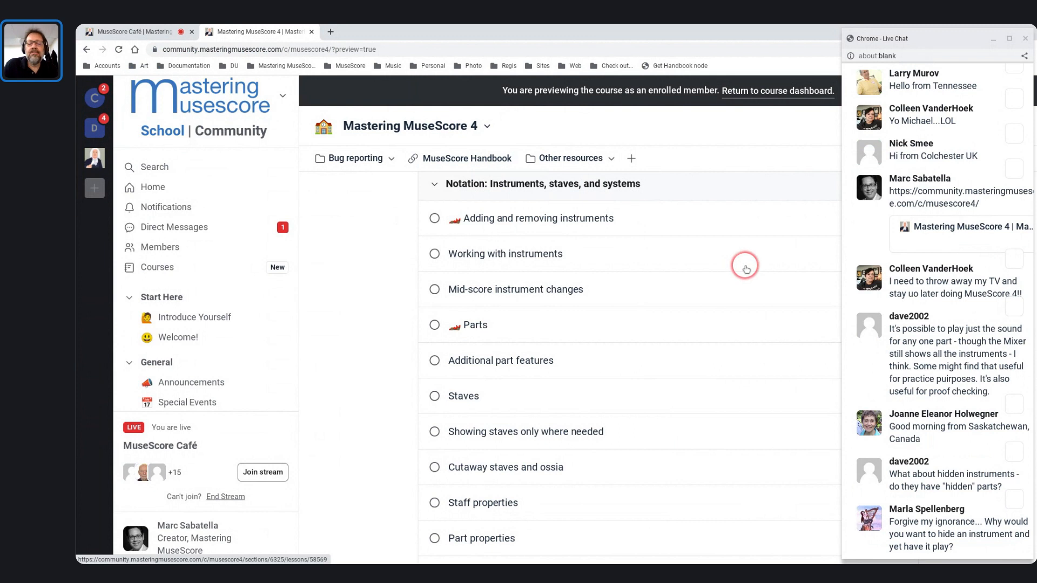
{"action": "key", "text": "alt+Tab"}
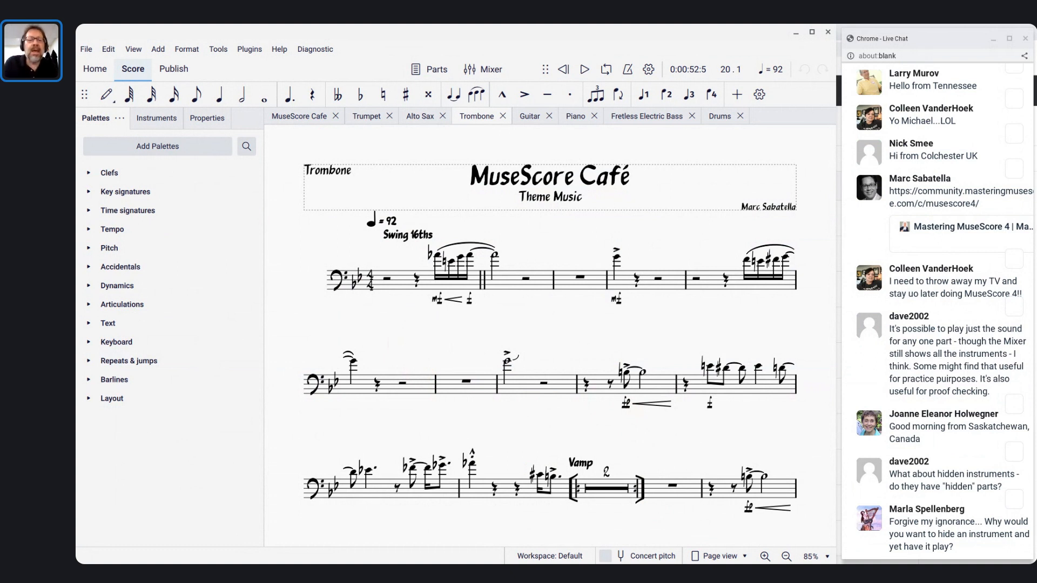
{"action": "left_click", "coordinate": [308, 116]}
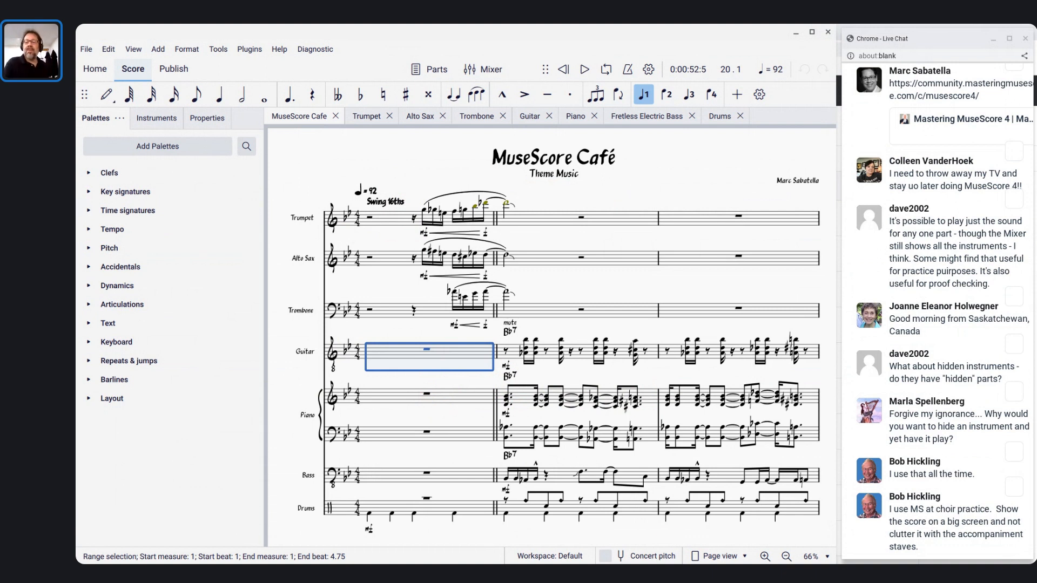
Open piano-quintet-parts.mscz from the MuseScore 4 courses folder and open all five parts from its list of parts
{"action": "mouse_move", "coordinate": [962, 561]}
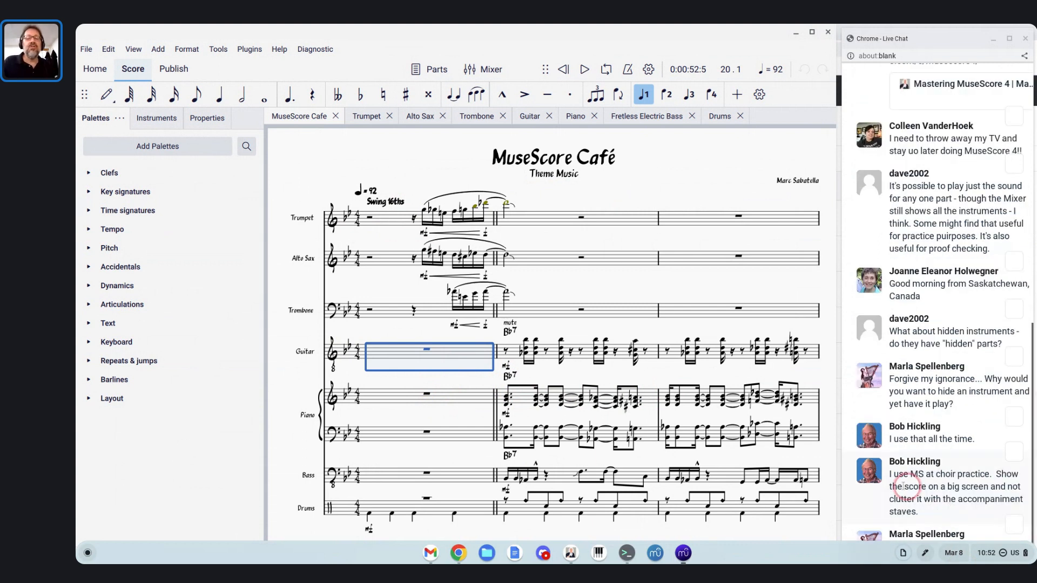
{"action": "key", "text": "ctrl+o"}
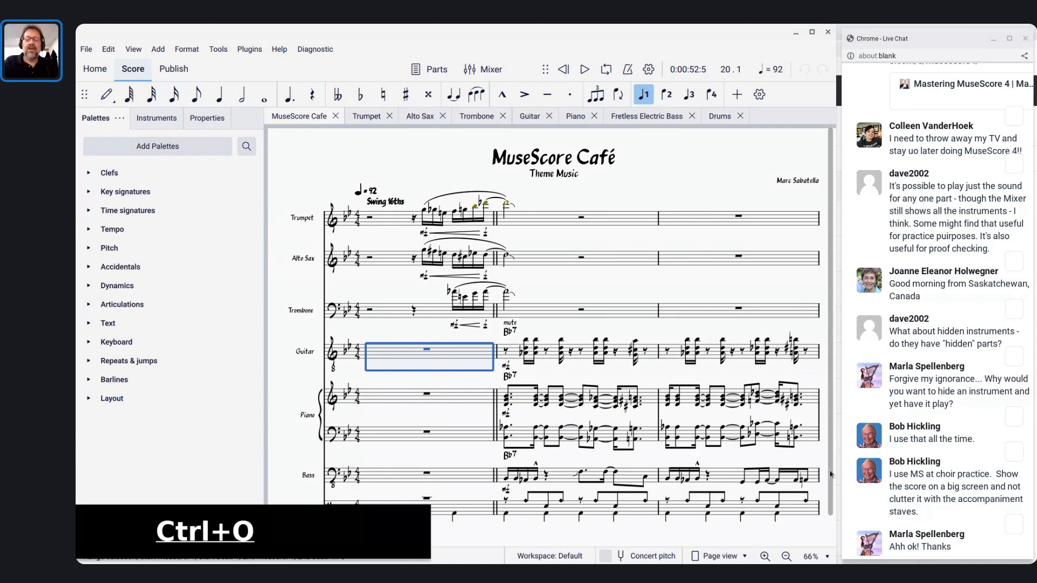
{"action": "scroll", "coordinate": [439, 325], "scroll_direction": "down", "scroll_amount": 3}
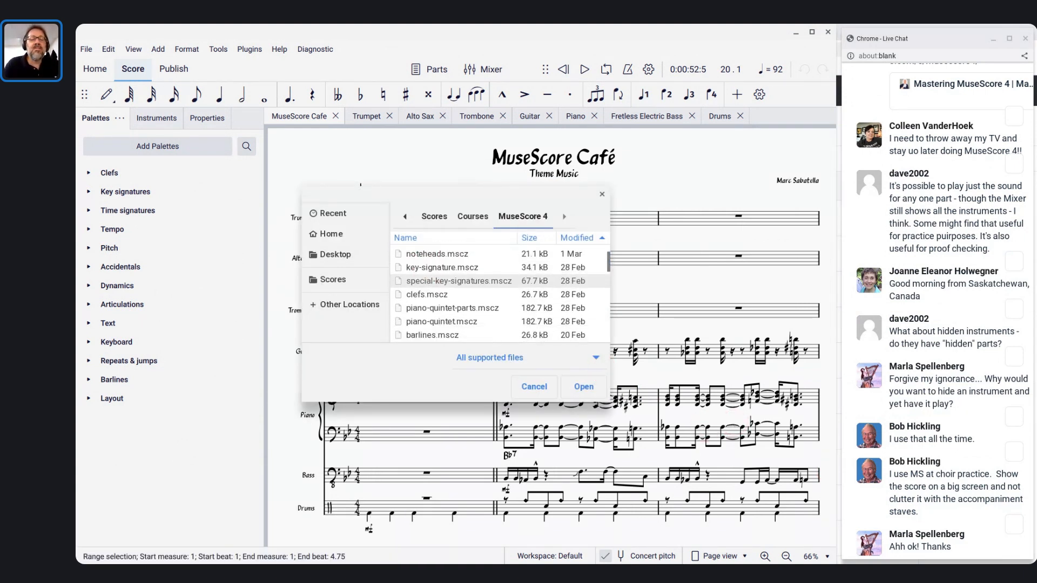
{"action": "double_click", "coordinate": [426, 320]}
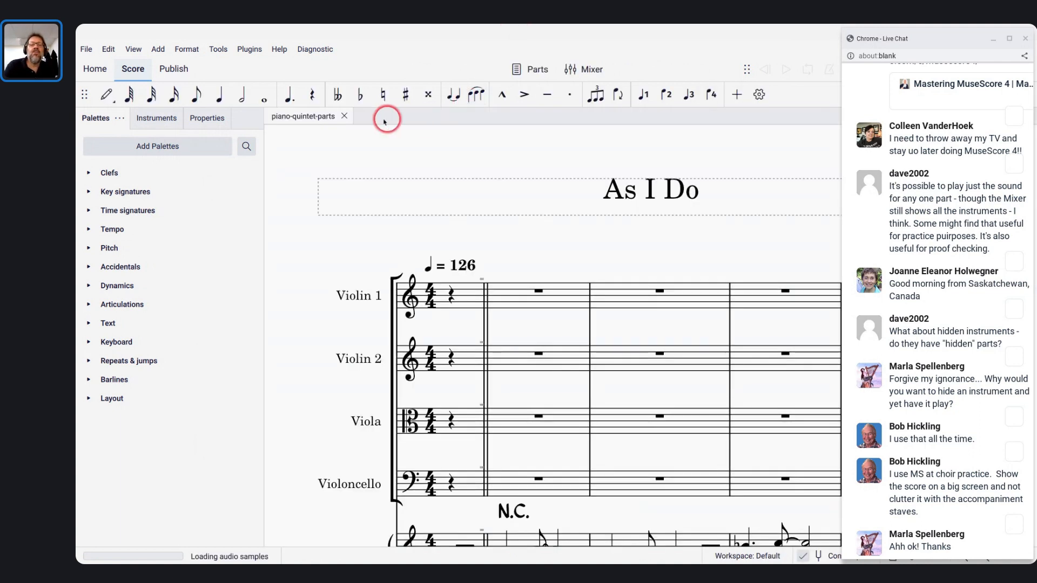
{"action": "left_click", "coordinate": [528, 70]}
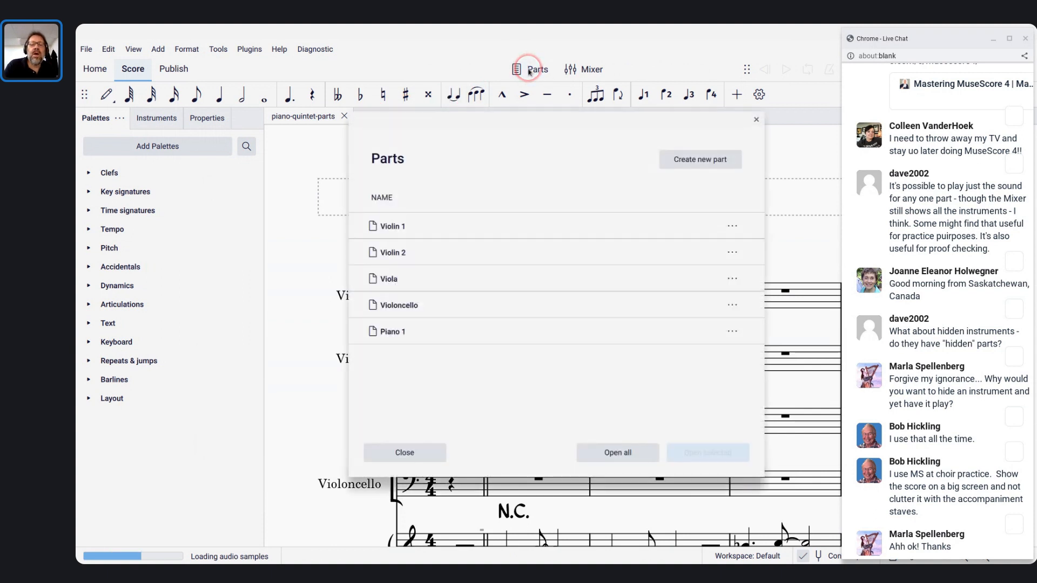
{"action": "left_click", "coordinate": [413, 281]}
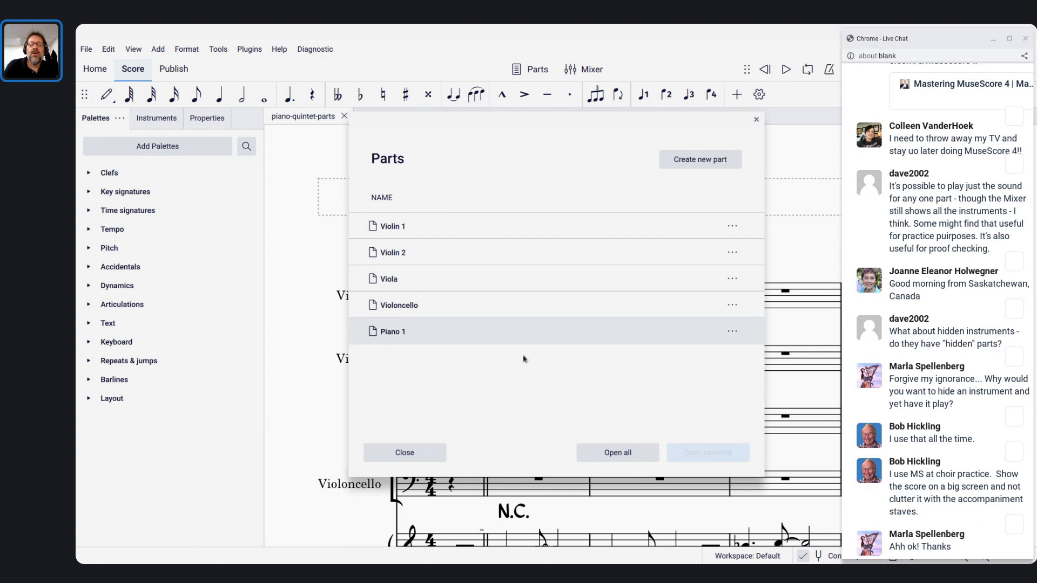
{"action": "left_click", "coordinate": [643, 455]}
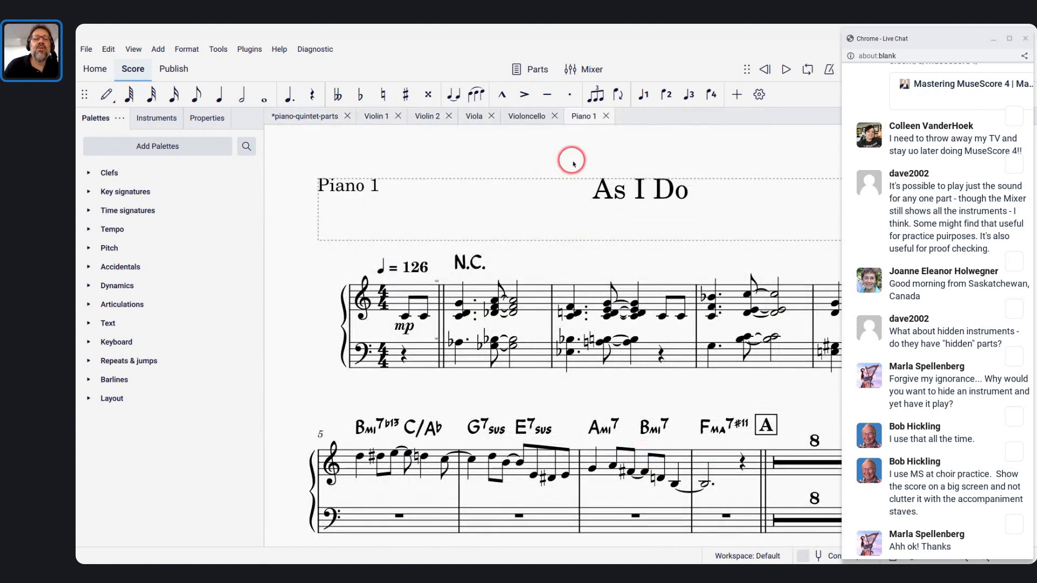
Insert a system break before rehearsal mark A in the Viola part and close that part
{"action": "left_click", "coordinate": [477, 116]}
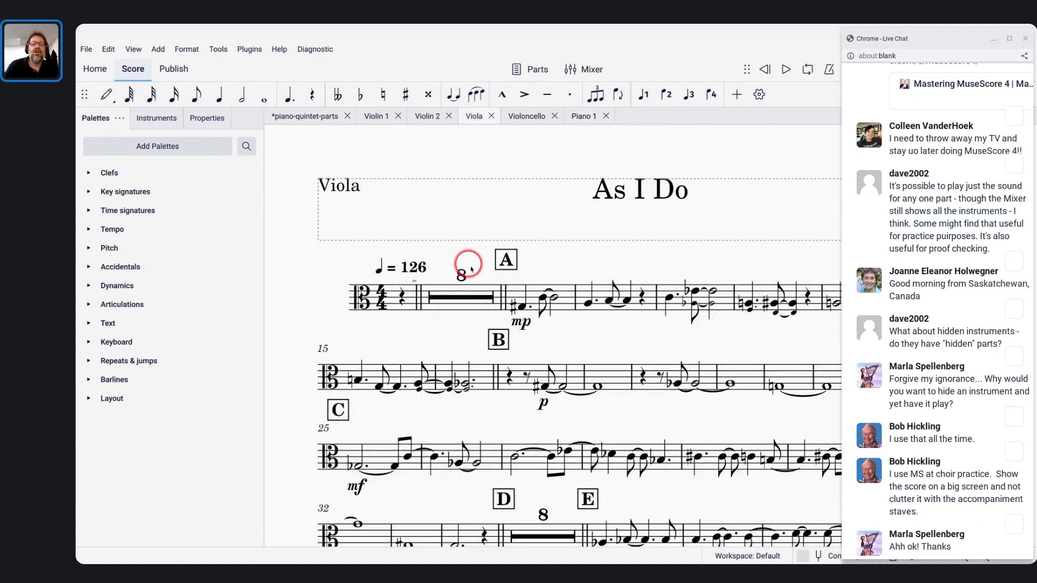
{"action": "left_click", "coordinate": [502, 291]}
{"action": "key", "text": "Return"}
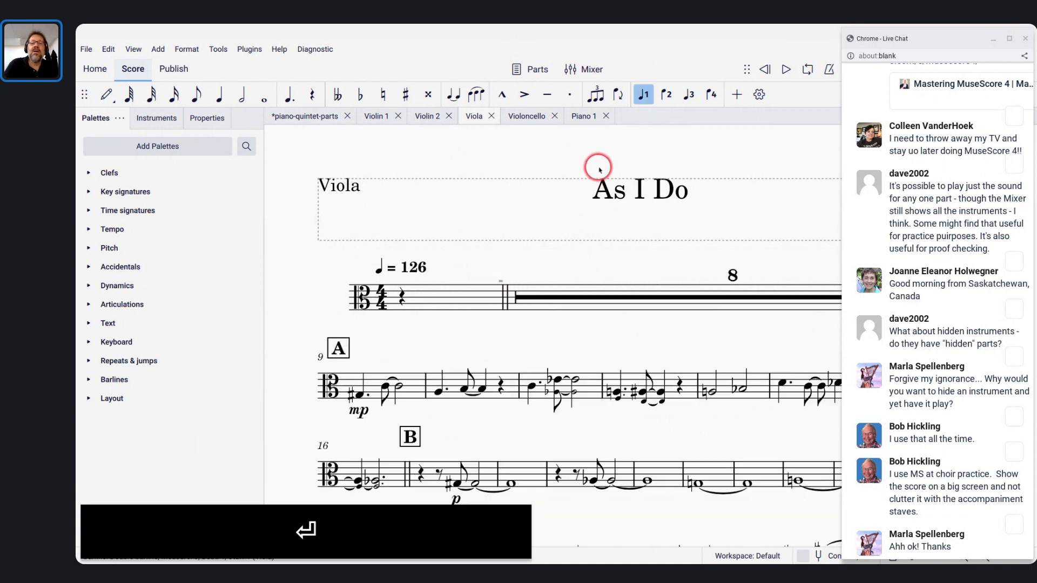
{"action": "left_click", "coordinate": [491, 116]}
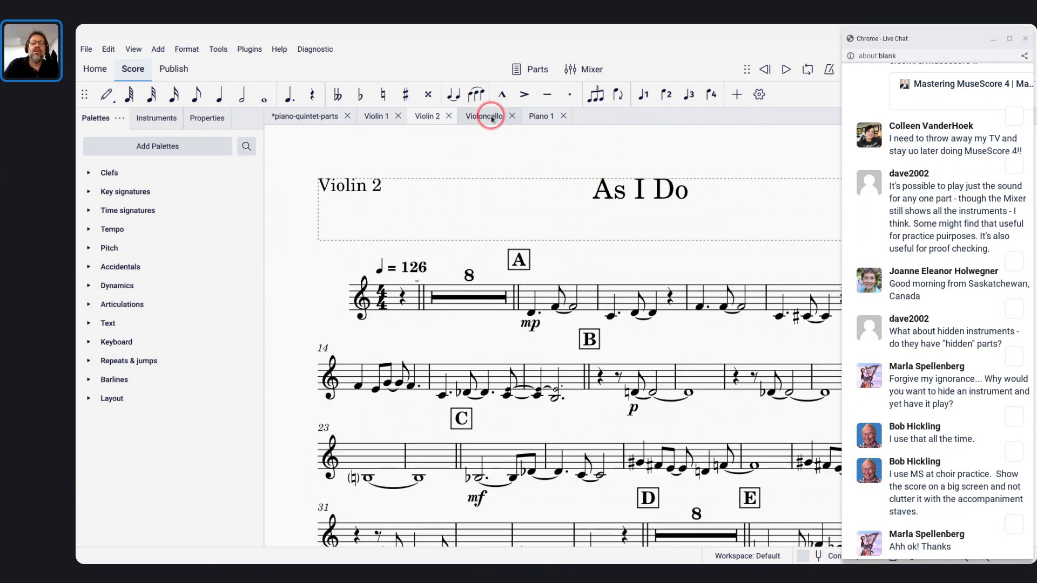
Reopen the Viola part from the list of parts and check the system break before rehearsal mark A
{"action": "left_click", "coordinate": [531, 72]}
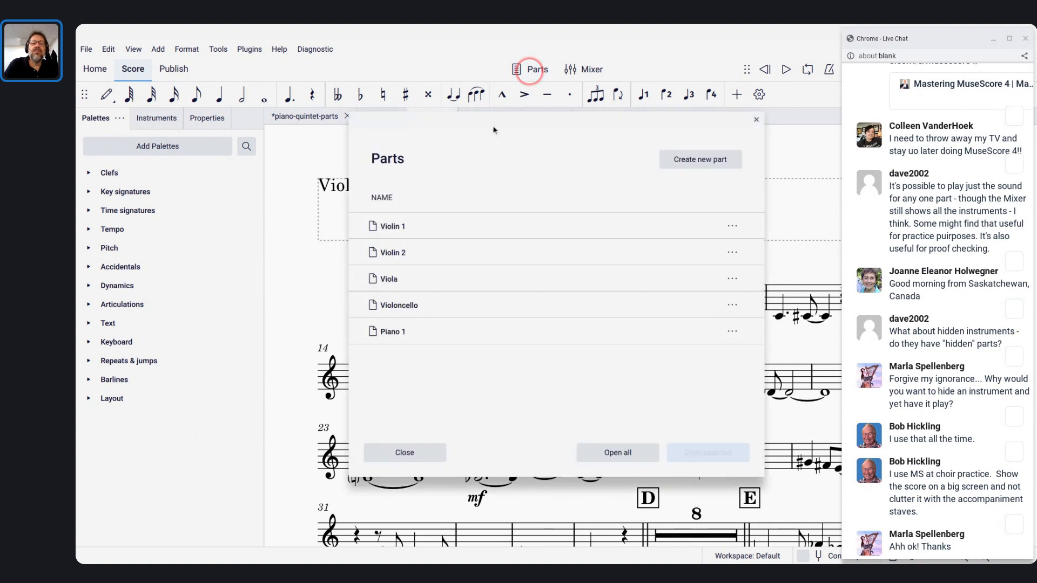
{"action": "left_click", "coordinate": [391, 279]}
{"action": "left_click", "coordinate": [711, 455]}
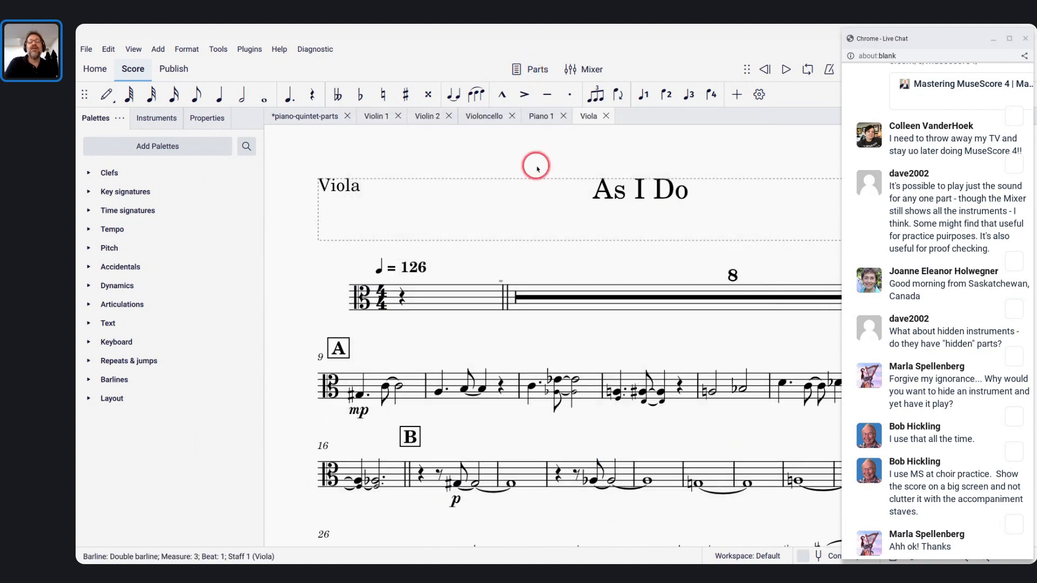
{"action": "scroll", "coordinate": [537, 170], "scroll_direction": "right", "scroll_amount": 4}
{"action": "scroll", "coordinate": [537, 170], "scroll_direction": "left", "scroll_amount": 2}
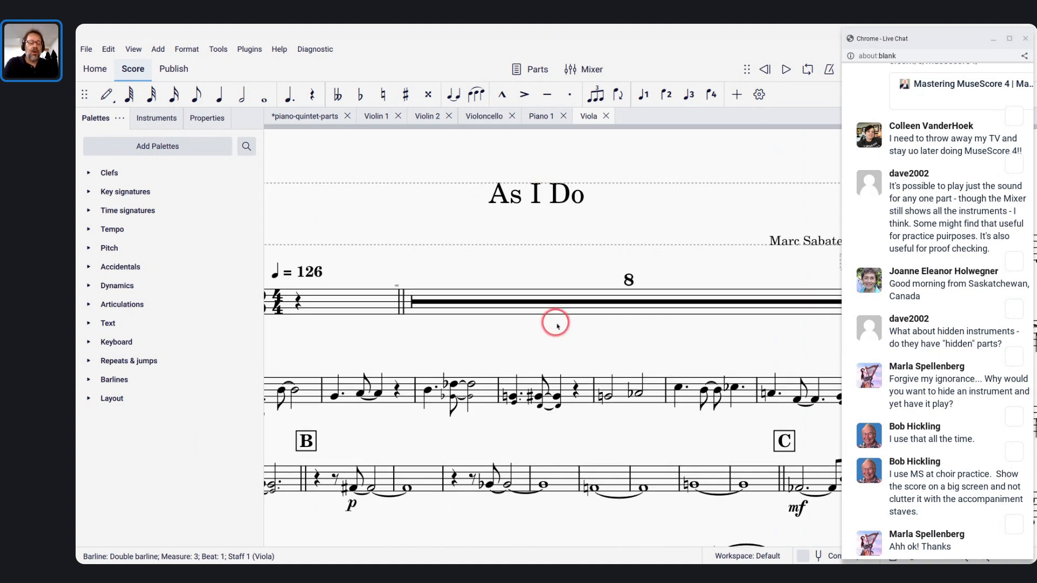
{"action": "scroll", "coordinate": [556, 323], "scroll_direction": "down", "scroll_amount": 2}
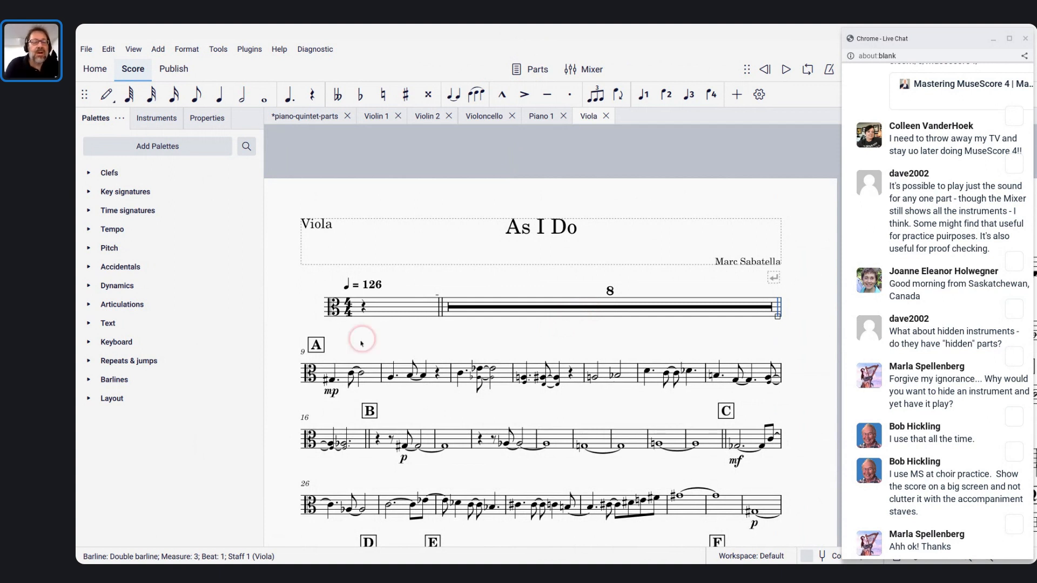
{"action": "scroll", "coordinate": [312, 338], "scroll_direction": "down", "scroll_amount": 2}
{"action": "scroll", "coordinate": [311, 338], "scroll_direction": "left", "scroll_amount": 1}
{"action": "scroll", "coordinate": [312, 338], "scroll_direction": "right", "scroll_amount": 1}
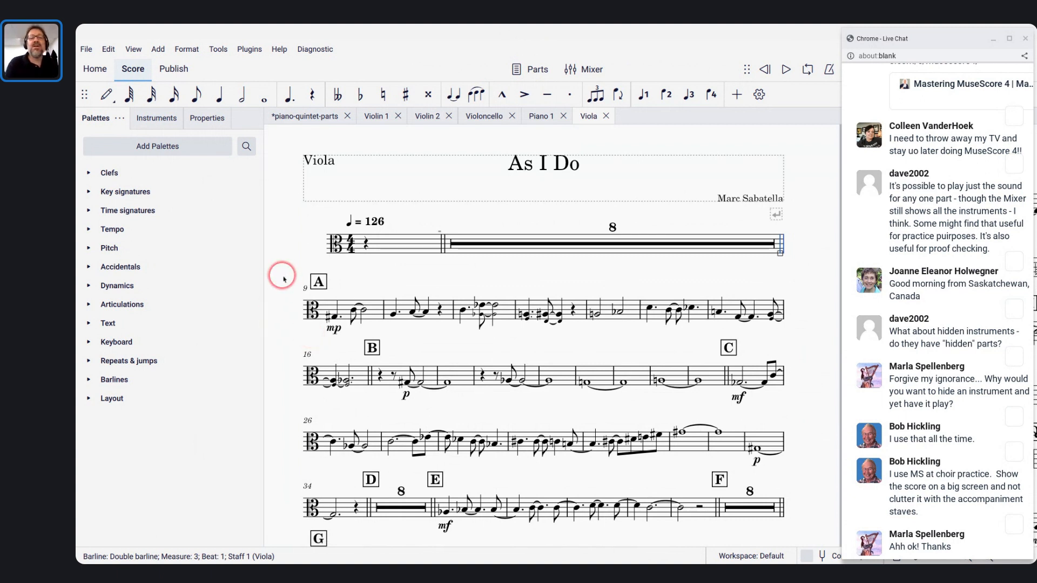
{"action": "scroll", "coordinate": [282, 275], "scroll_direction": "up", "scroll_amount": 1}
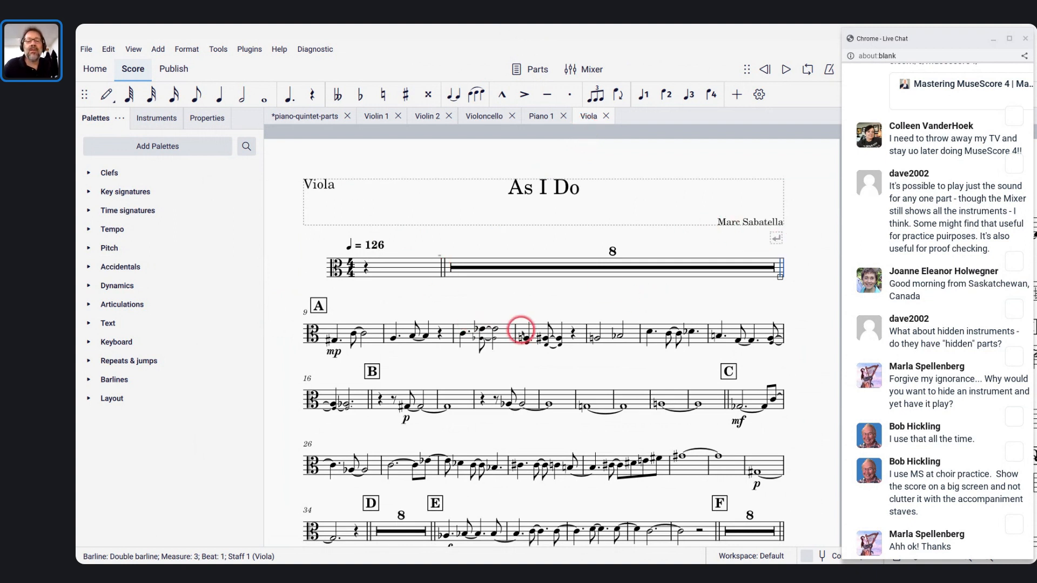
Insert system breaks after measure 12 and before rehearsal mark B in the Viola part, and close that part
{"action": "left_click", "coordinate": [502, 332]}
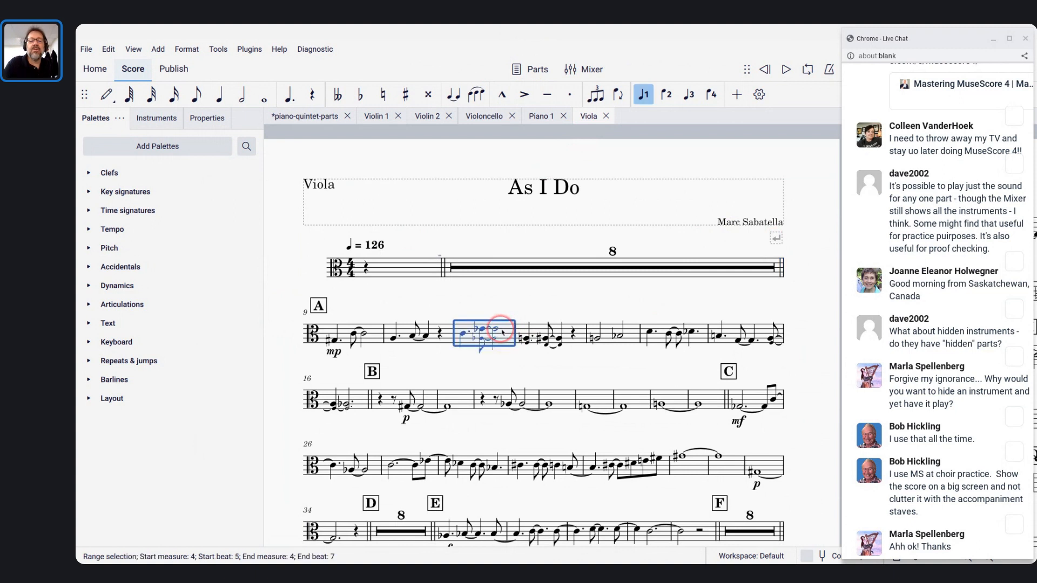
{"action": "left_click", "coordinate": [574, 333]}
{"action": "key", "text": "Return"}
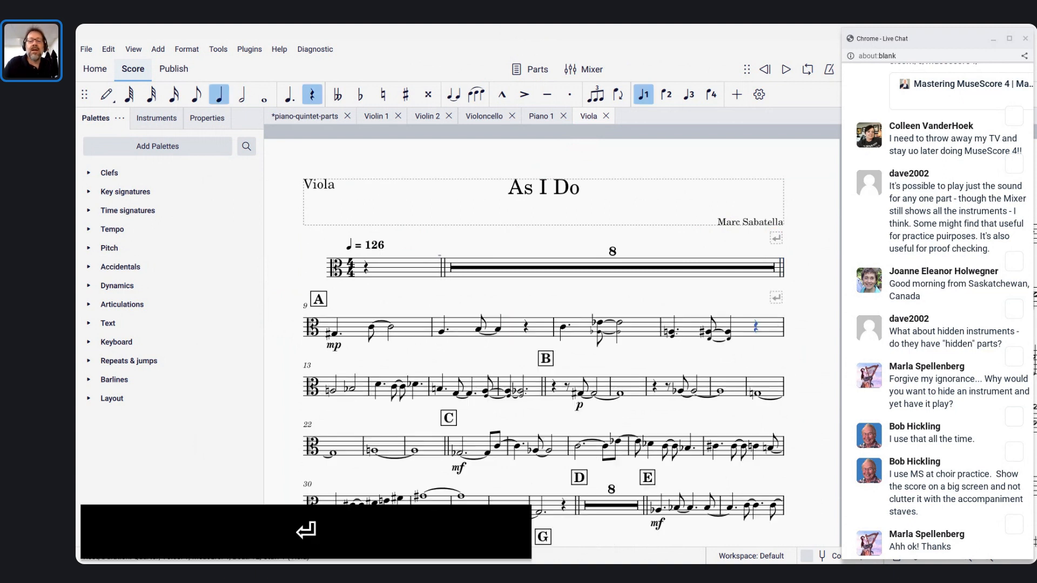
{"action": "left_click", "coordinate": [543, 385]}
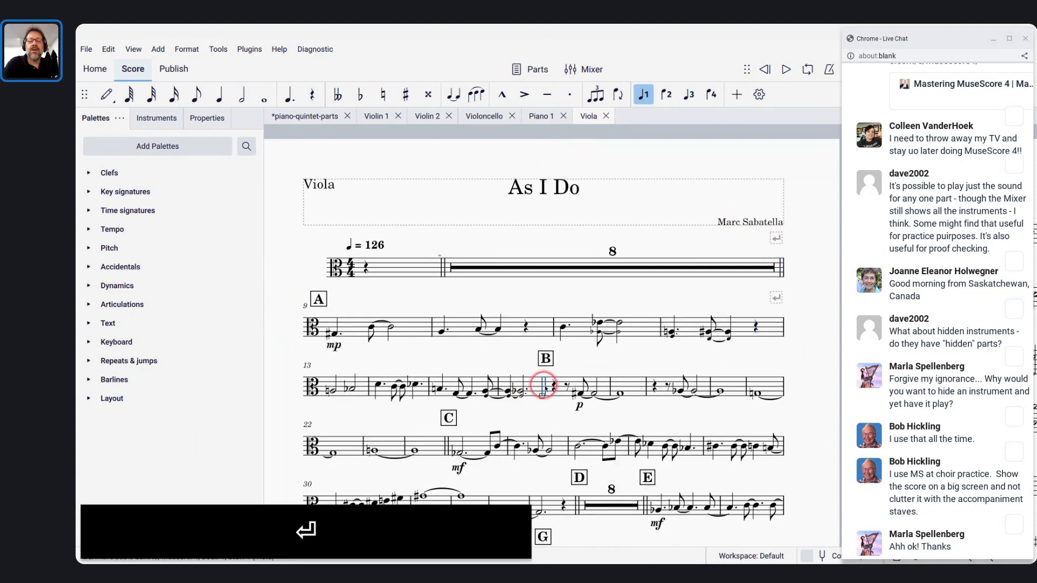
{"action": "key", "text": "Return"}
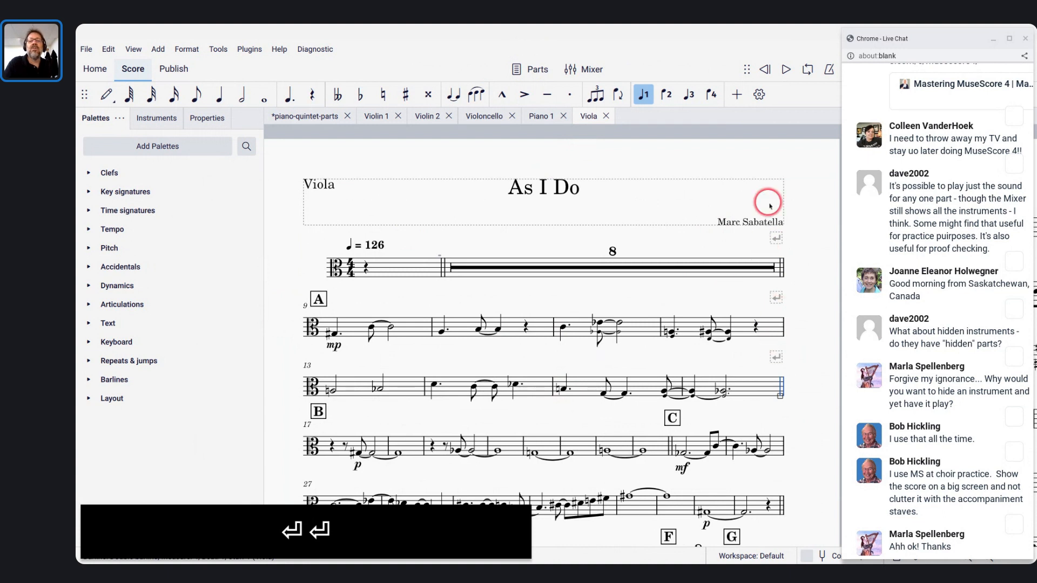
{"action": "left_click", "coordinate": [606, 116]}
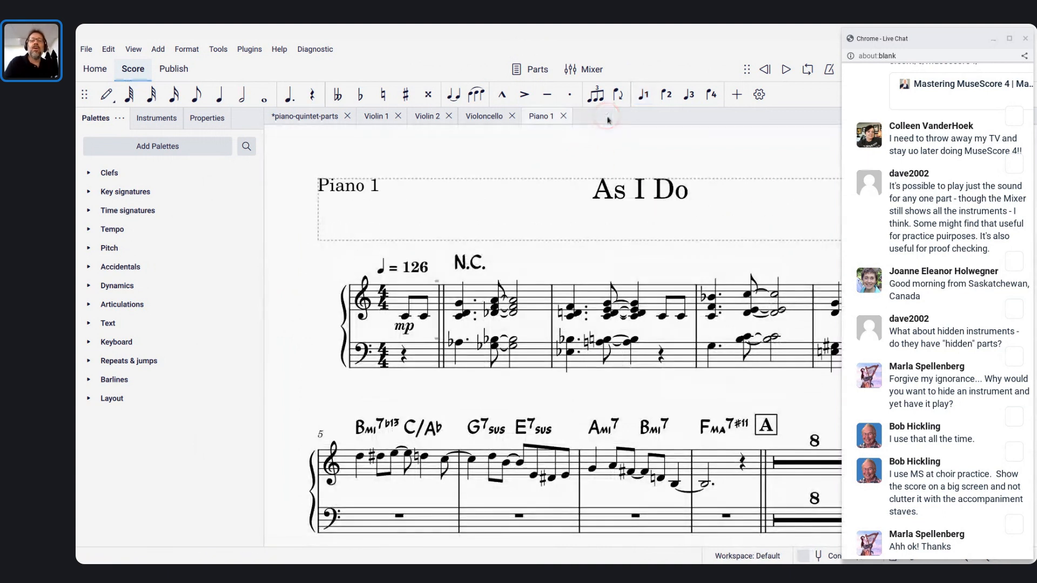
Open the Viola part again from the list of parts and check the layout of all its system breaks
{"action": "left_click", "coordinate": [532, 74]}
{"action": "left_click", "coordinate": [396, 282]}
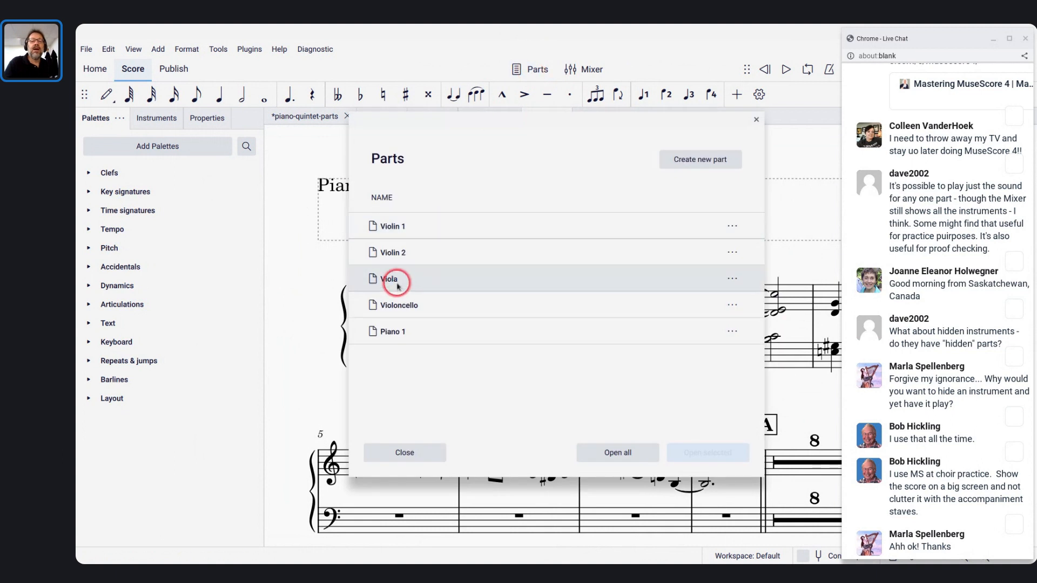
{"action": "left_click", "coordinate": [691, 457]}
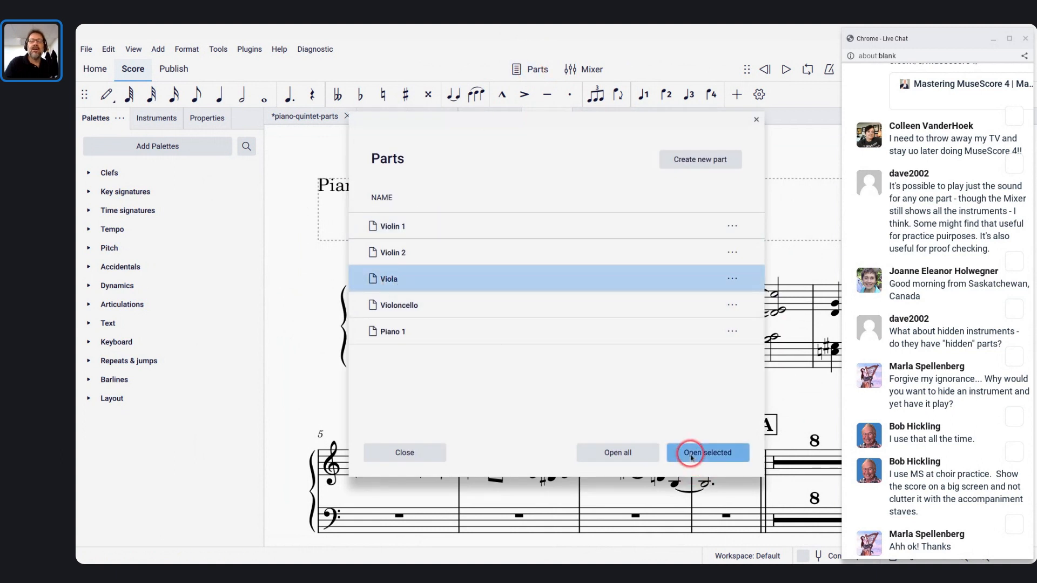
{"action": "scroll", "coordinate": [608, 350], "scroll_direction": "down", "scroll_amount": 3}
{"action": "scroll", "coordinate": [607, 350], "scroll_direction": "right", "scroll_amount": 3}
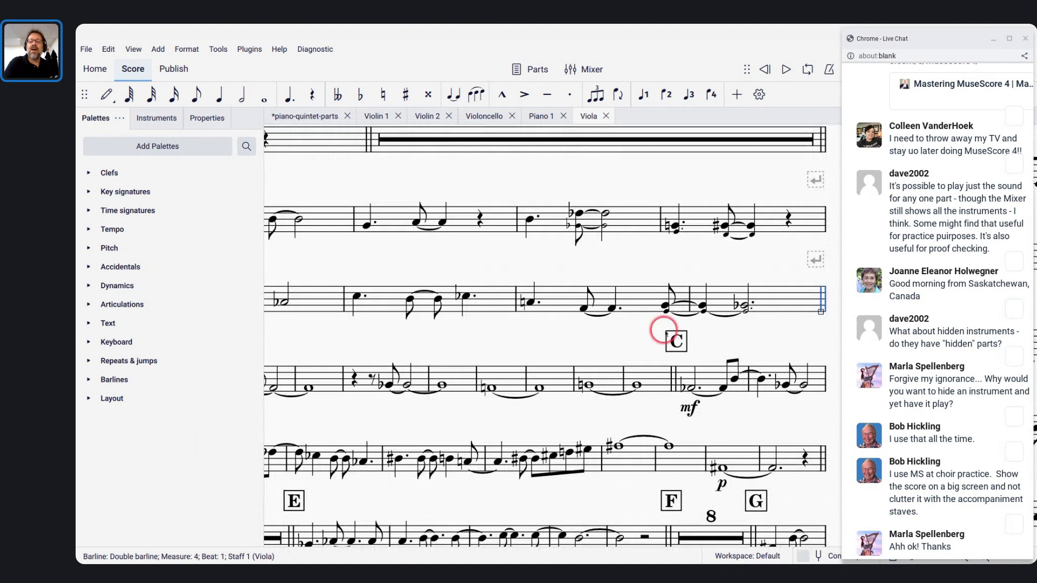
{"action": "scroll", "coordinate": [693, 320], "scroll_direction": "down", "scroll_amount": 3}
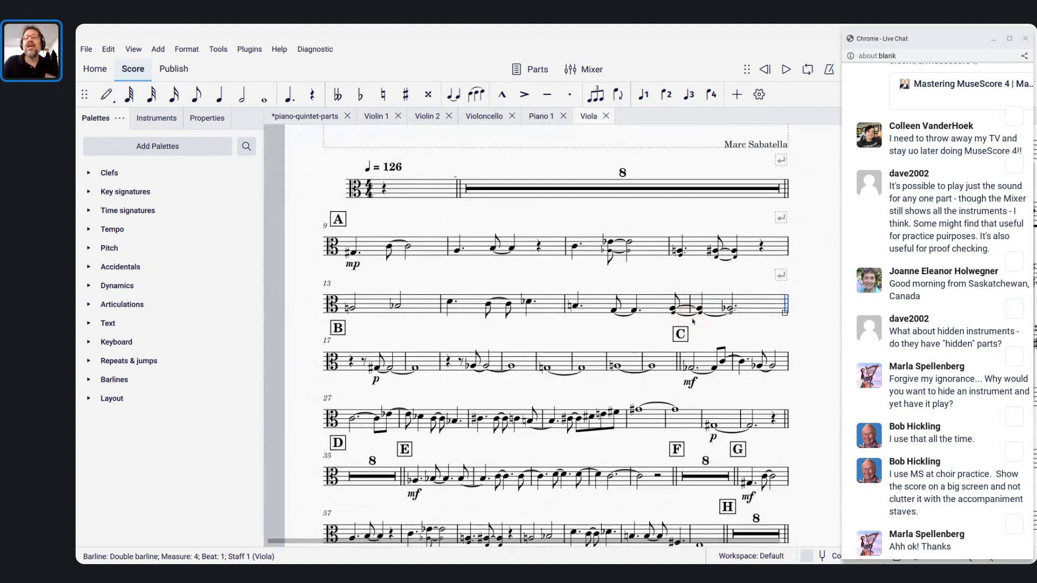
{"action": "scroll", "coordinate": [693, 320], "scroll_direction": "up", "scroll_amount": 3}
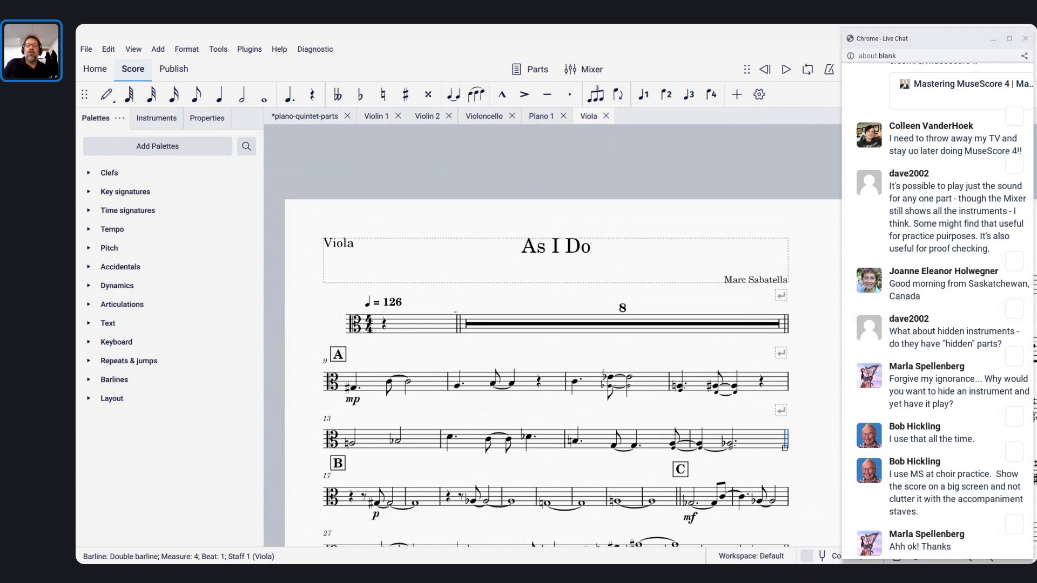
{"action": "left_click", "coordinate": [582, 69]}
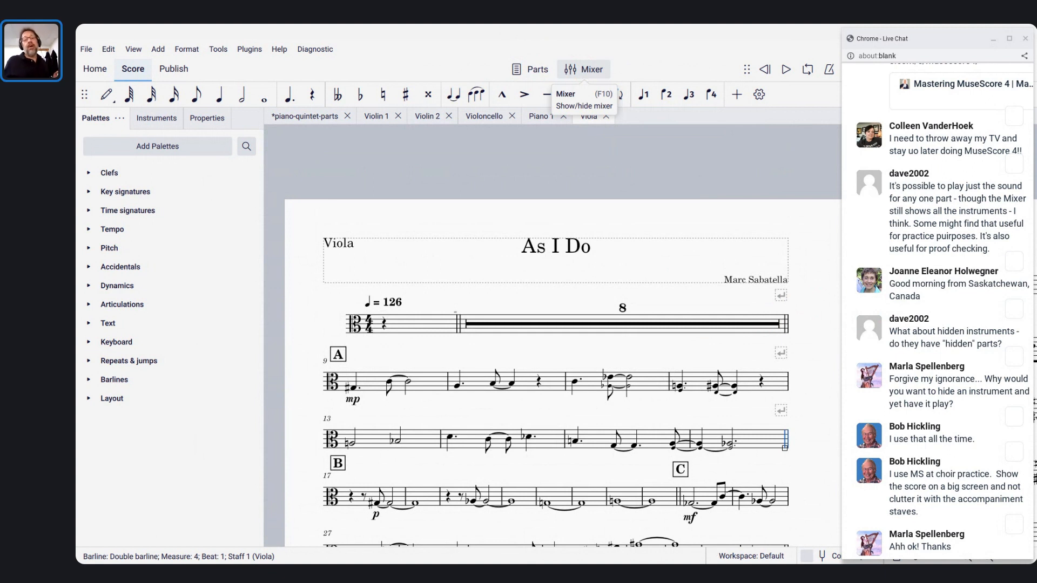
{"action": "left_click", "coordinate": [513, 156]}
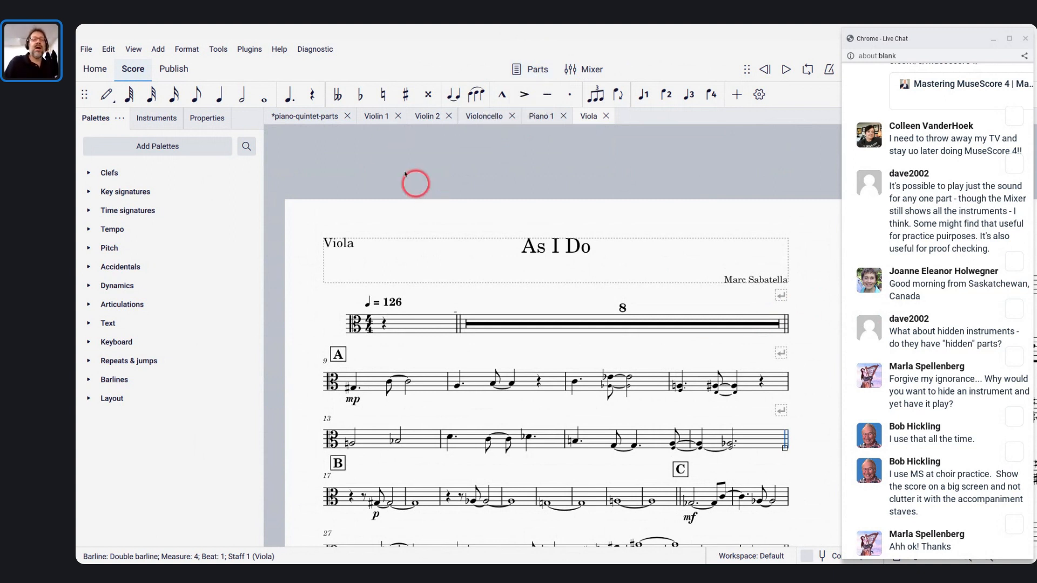
Switch to the full piano-quintet-parts score and hide the Violin 1 instrument there
{"action": "left_click", "coordinate": [306, 117]}
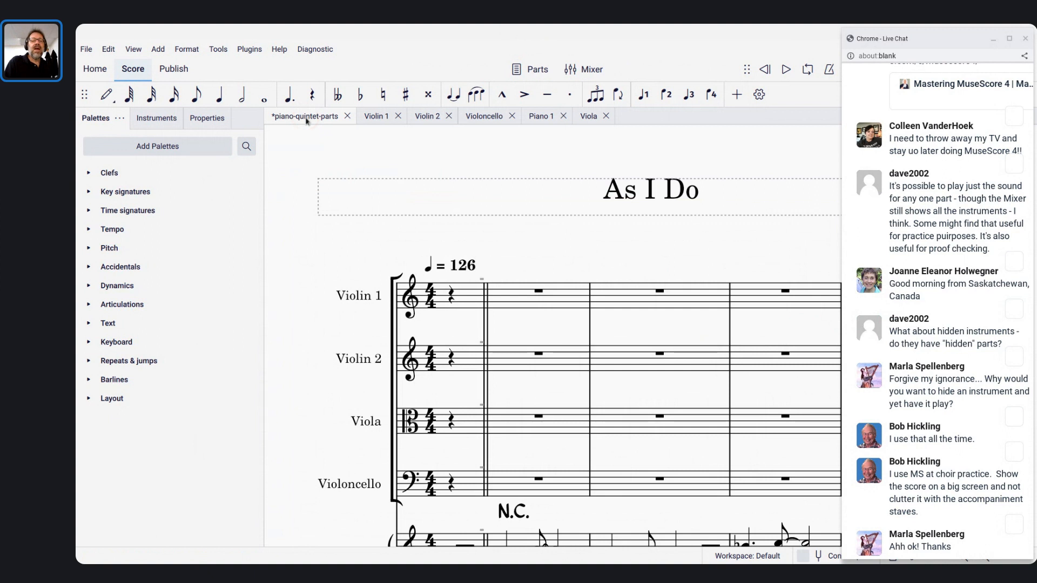
{"action": "left_click", "coordinate": [421, 261]}
{"action": "scroll", "coordinate": [422, 263], "scroll_direction": "down", "scroll_amount": 3}
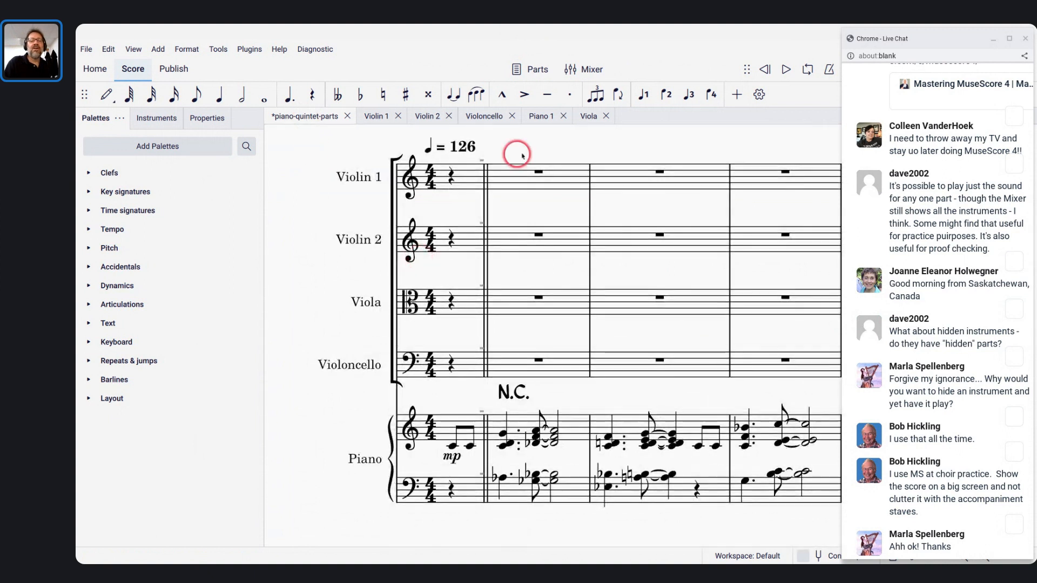
{"action": "left_click", "coordinate": [144, 120]}
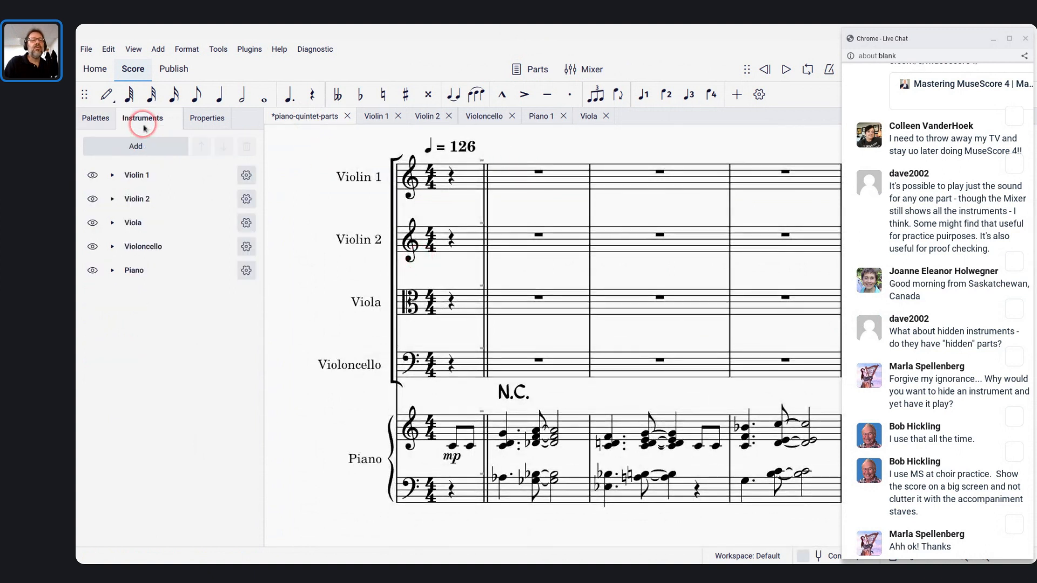
{"action": "left_click", "coordinate": [93, 178]}
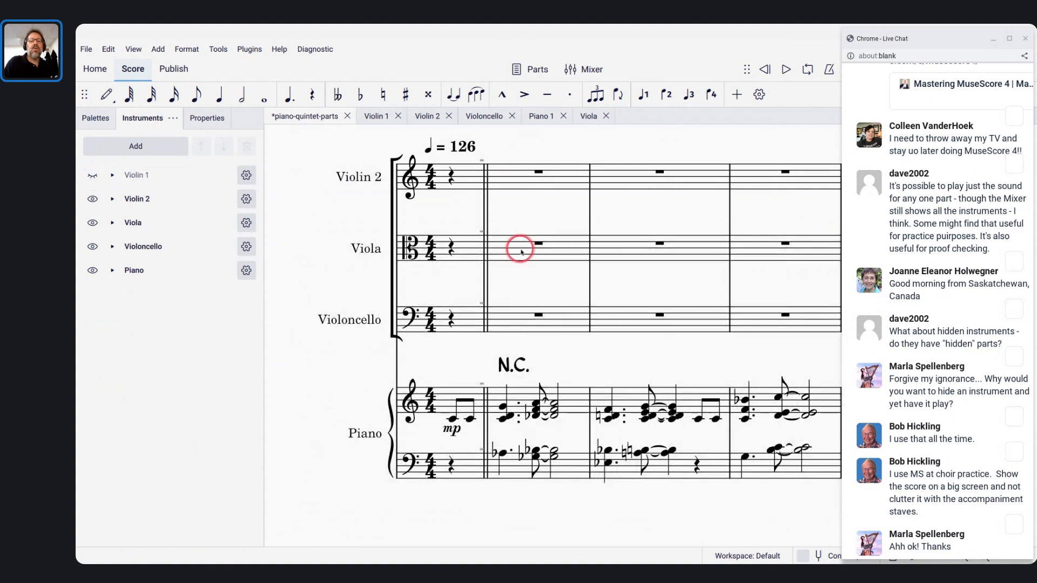
Show the Violin 1 part and play it briefly from the first eighth note before rehearsal mark A
{"action": "left_click", "coordinate": [375, 117]}
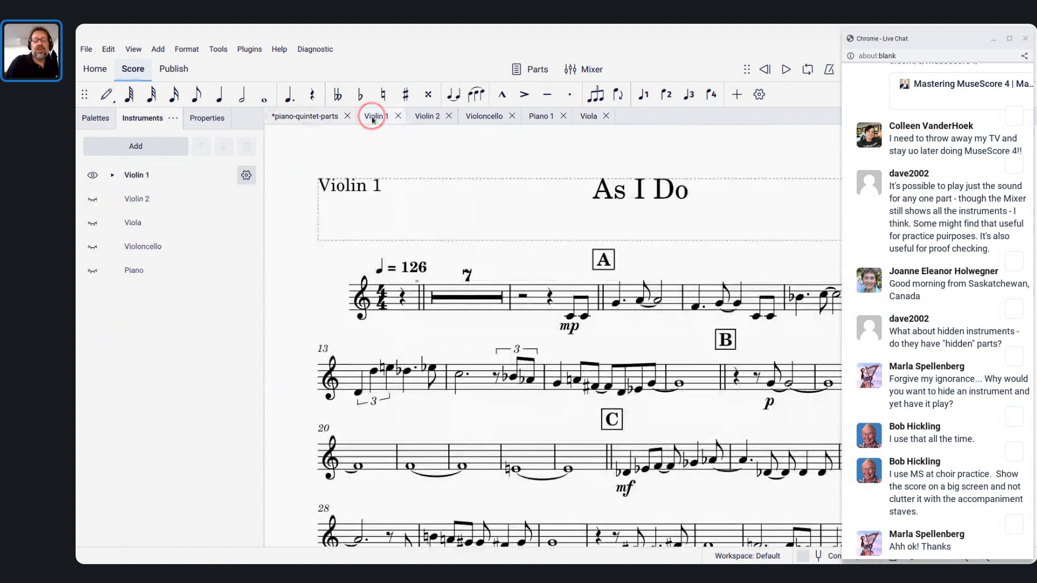
{"action": "left_click", "coordinate": [154, 214]}
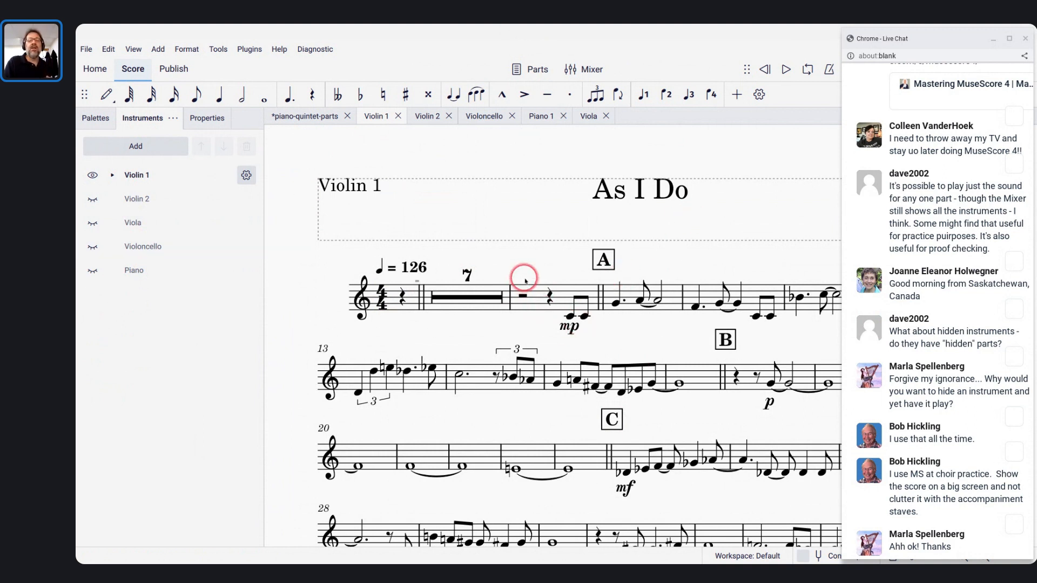
{"action": "left_click", "coordinate": [569, 317]}
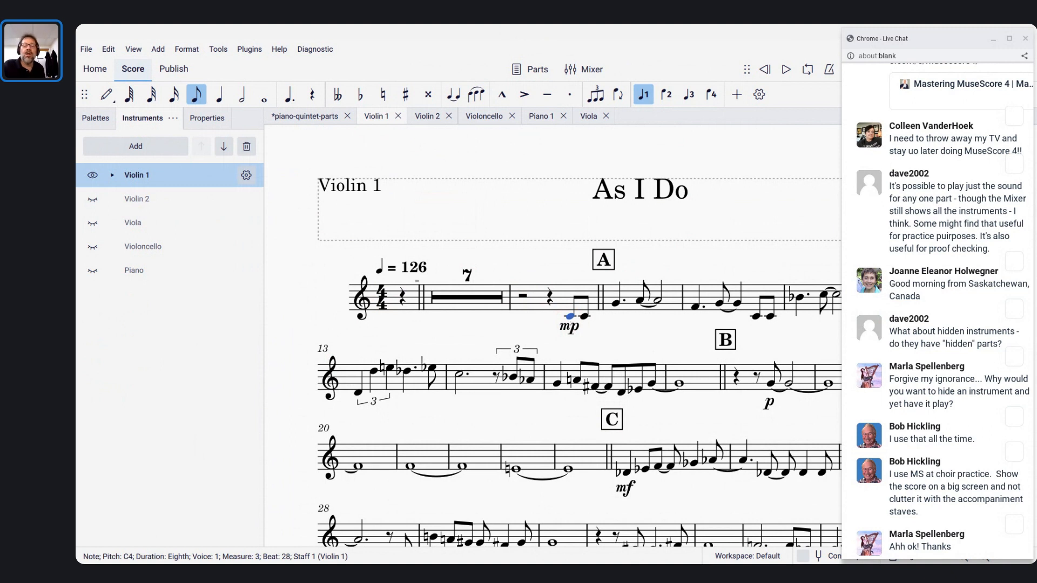
{"action": "key", "text": "space"}
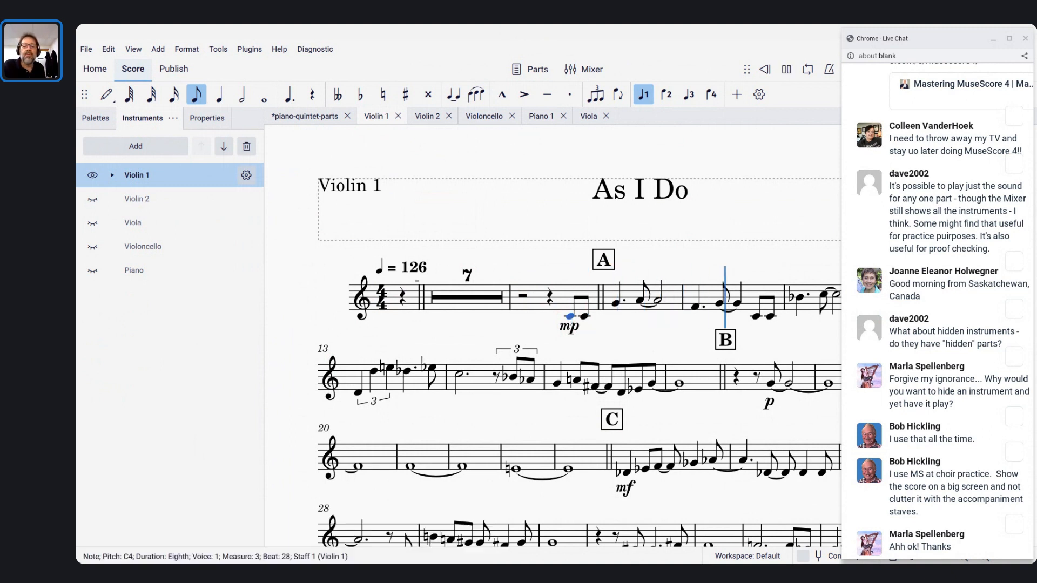
{"action": "key", "text": "space"}
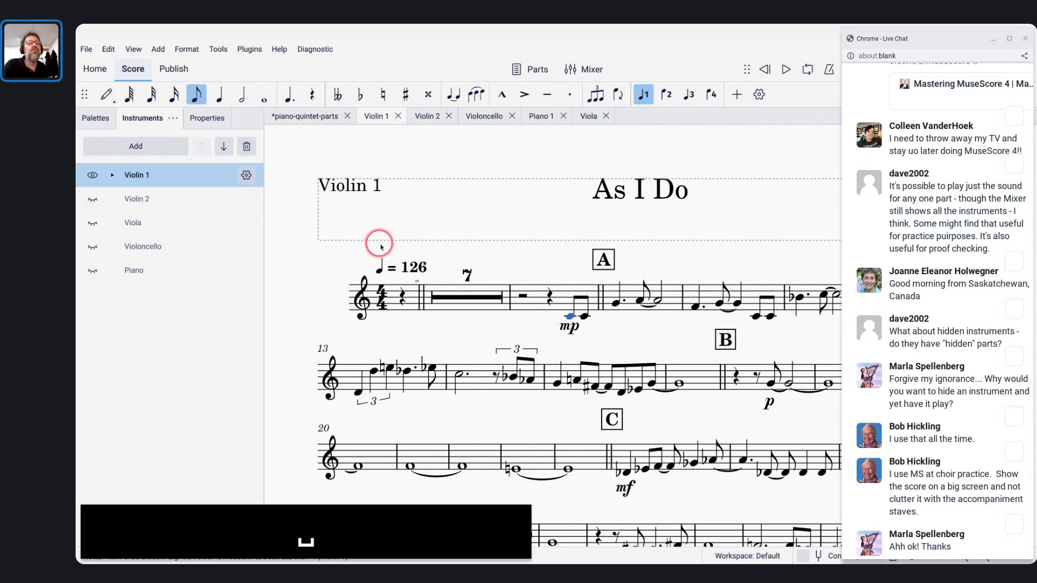
Make the Piano visible in the Violin 1 part and start playback from rehearsal mark B
{"action": "left_click", "coordinate": [92, 273]}
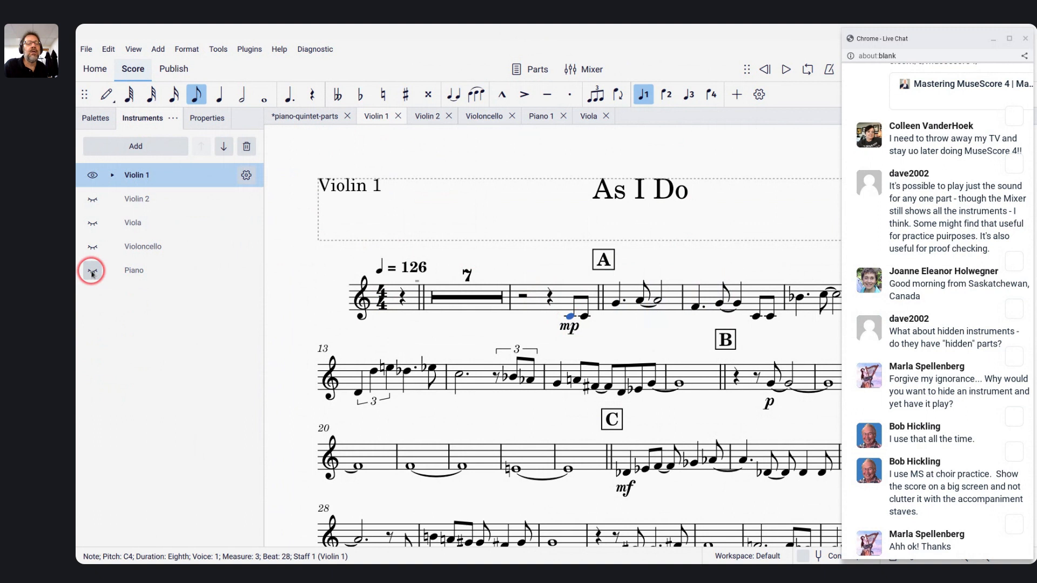
{"action": "left_click", "coordinate": [93, 274]}
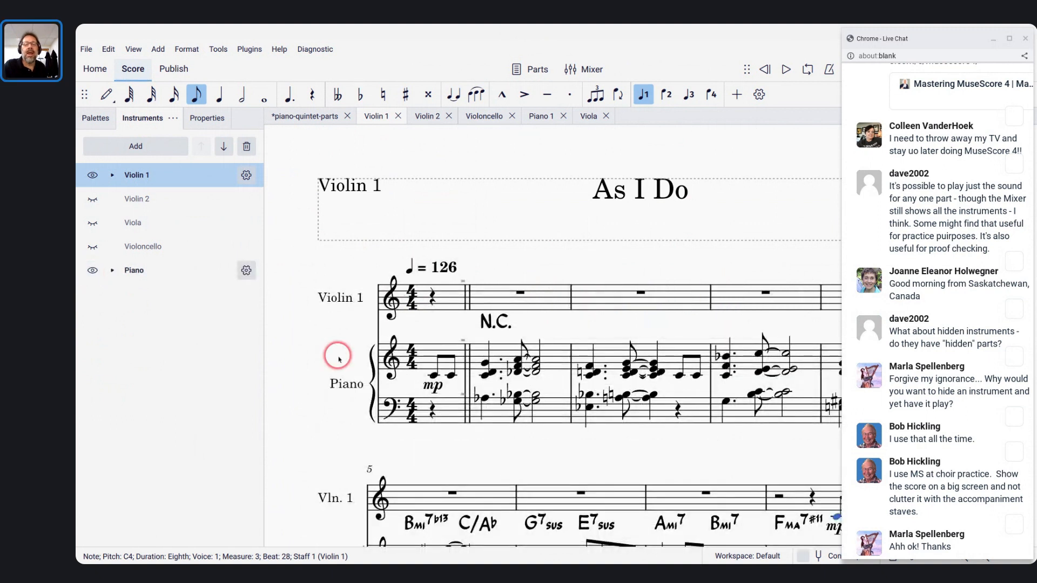
{"action": "scroll", "coordinate": [339, 358], "scroll_direction": "down", "scroll_amount": 4}
{"action": "scroll", "coordinate": [339, 357], "scroll_direction": "down", "scroll_amount": 8}
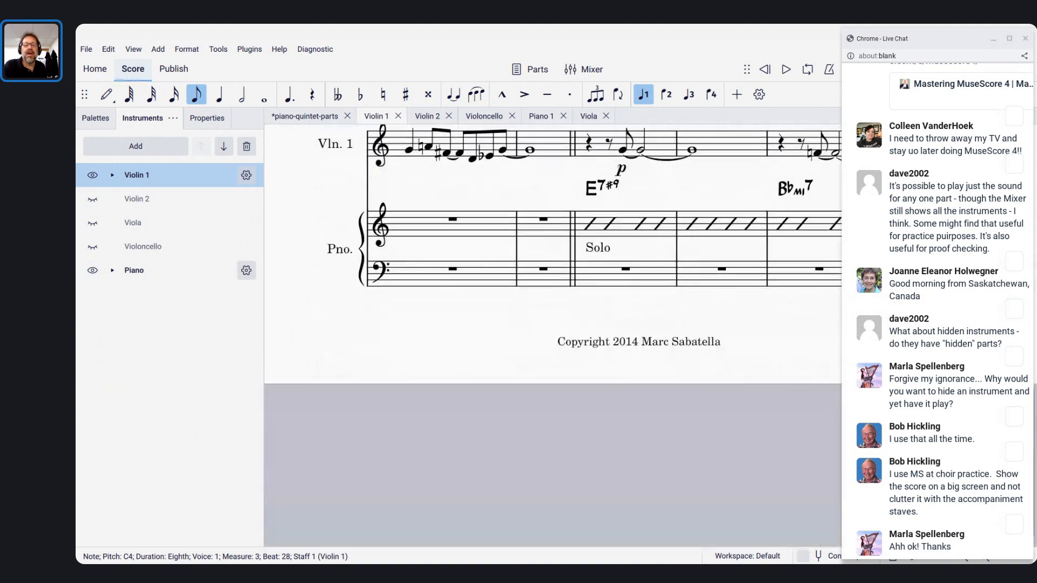
{"action": "scroll", "coordinate": [551, 281], "scroll_direction": "up", "scroll_amount": 1}
{"action": "left_click", "coordinate": [566, 245]}
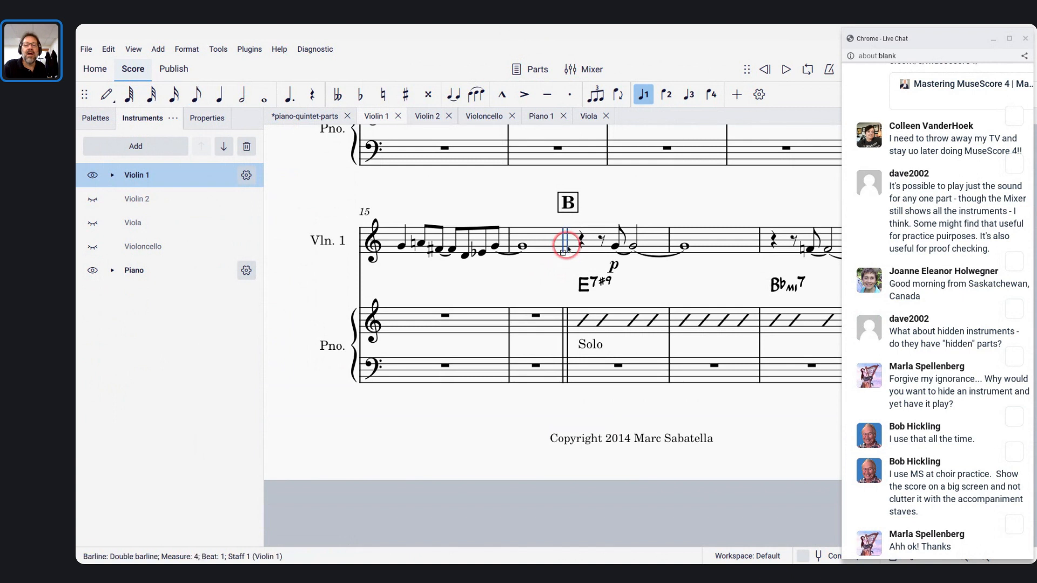
{"action": "key", "text": "space"}
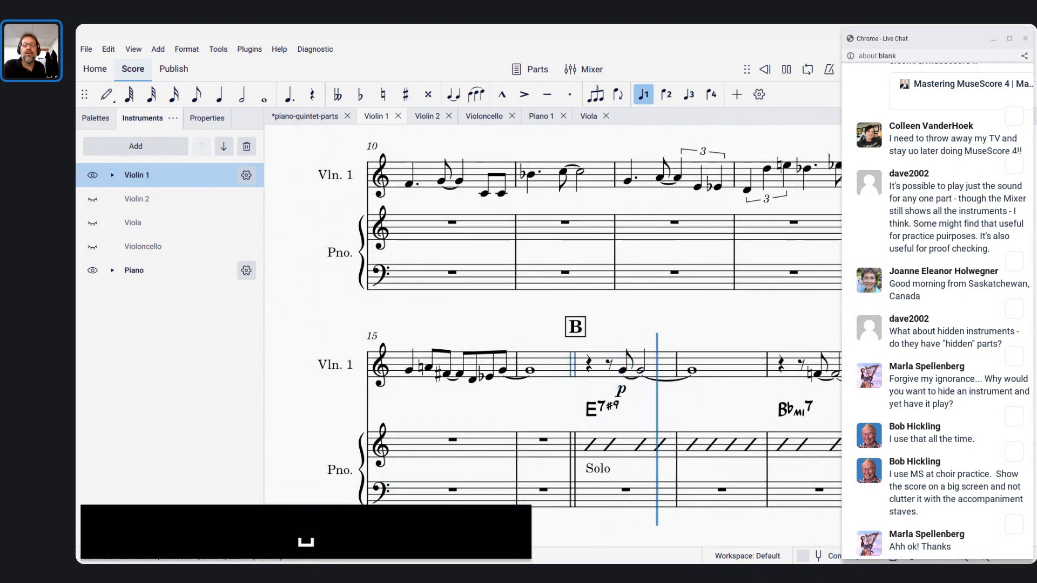
Stop playback, and make Violin 2 visible and hide the Piano in the Violin 1 part
{"action": "key", "text": "space"}
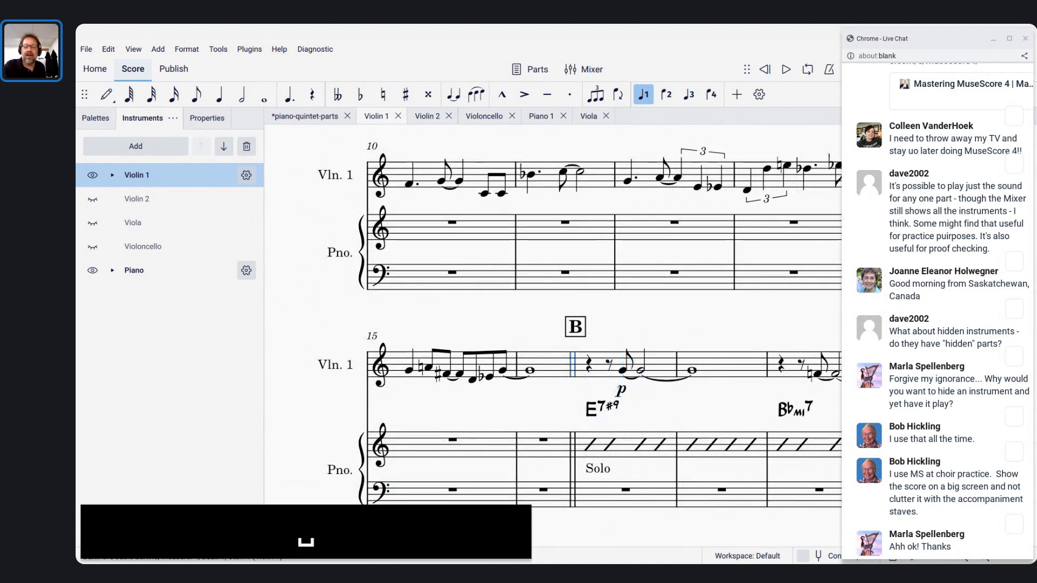
{"action": "left_click", "coordinate": [592, 442]}
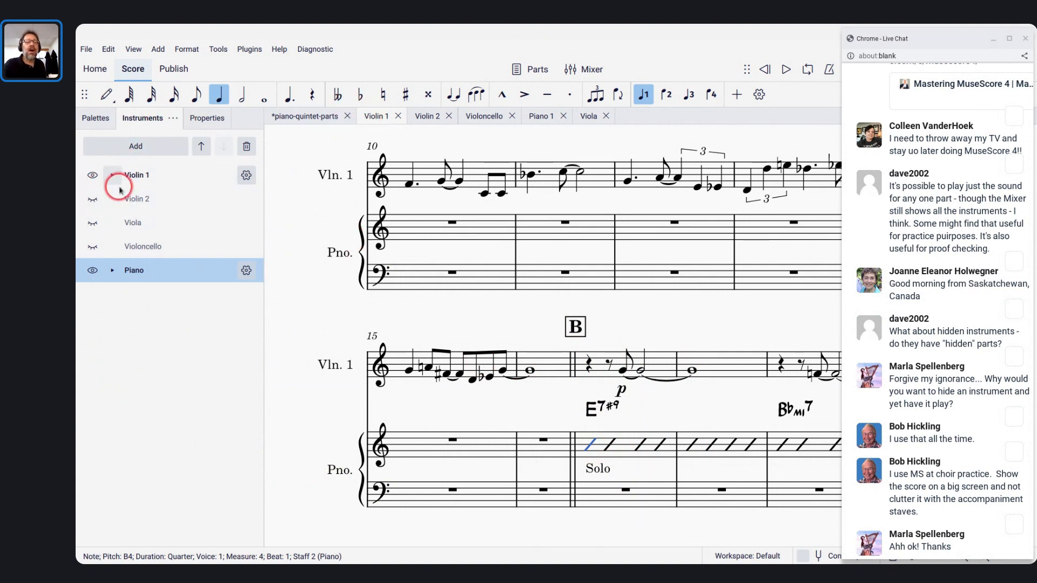
{"action": "left_click", "coordinate": [92, 201]}
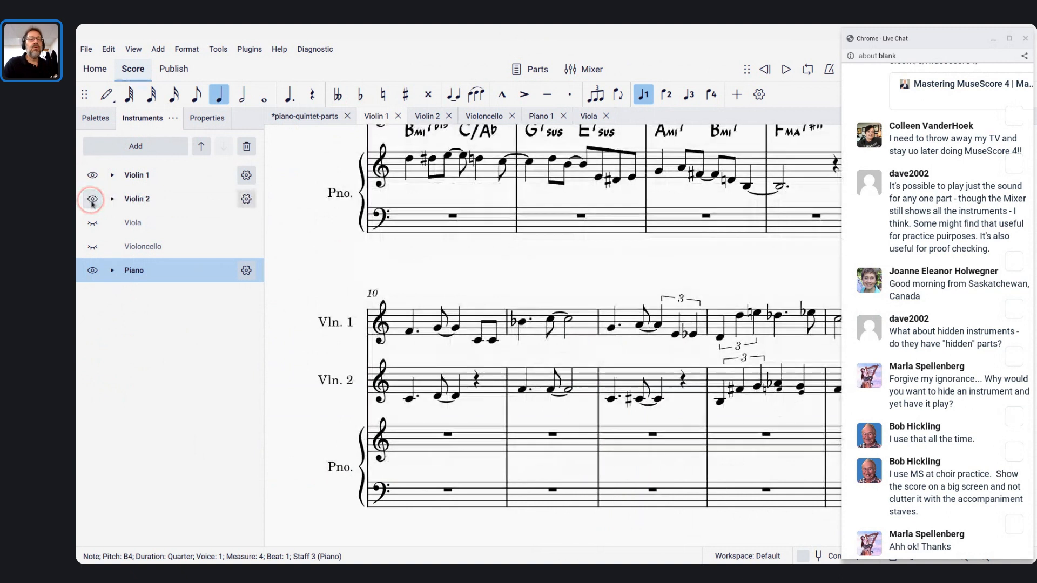
{"action": "left_click", "coordinate": [92, 271]}
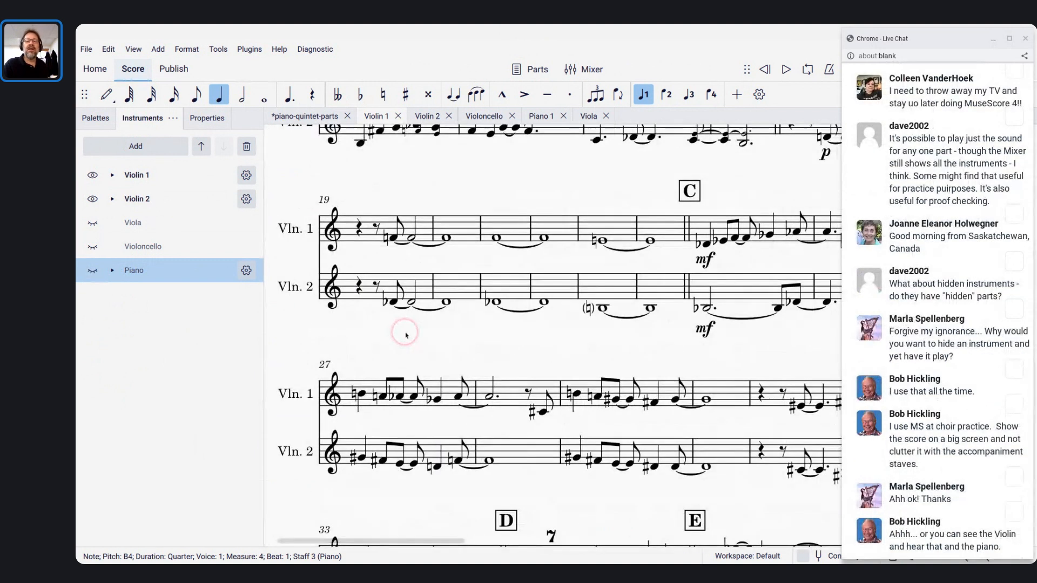
Play the two violins briefly from the double barline at rehearsal mark C and stop playback
{"action": "left_click", "coordinate": [684, 230]}
{"action": "key", "text": "space"}
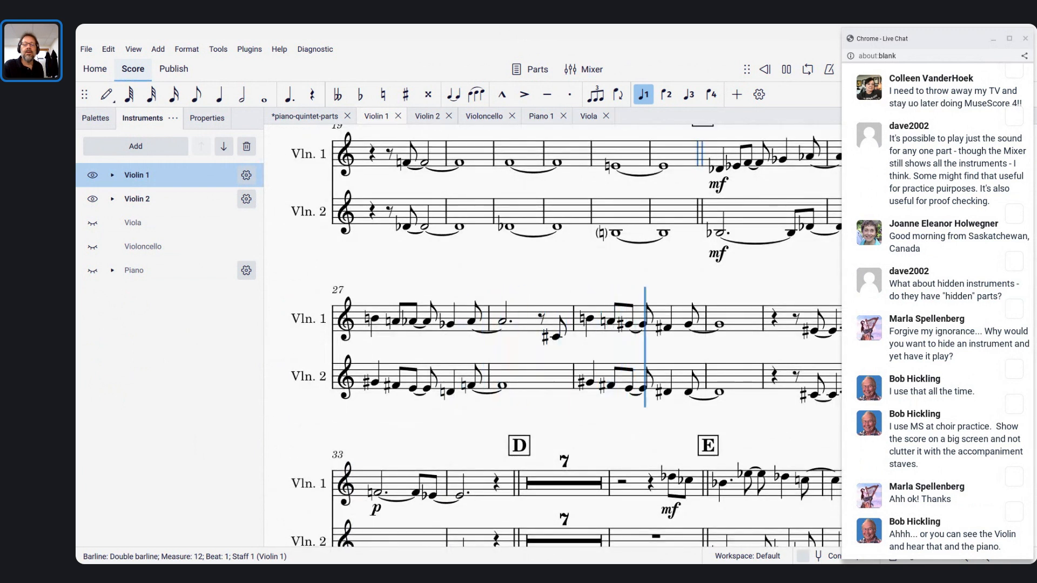
{"action": "key", "text": "space"}
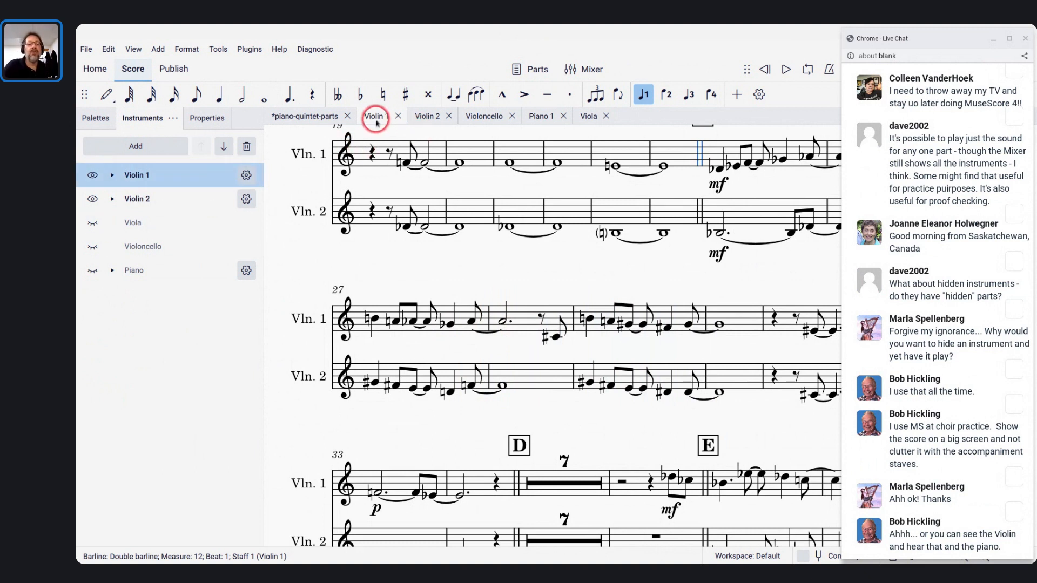
Compare the opening and instrument visibility of the Violin 1 part with those of the full piano-quintet-parts score
{"action": "scroll", "coordinate": [317, 195], "scroll_direction": "up", "scroll_amount": 3}
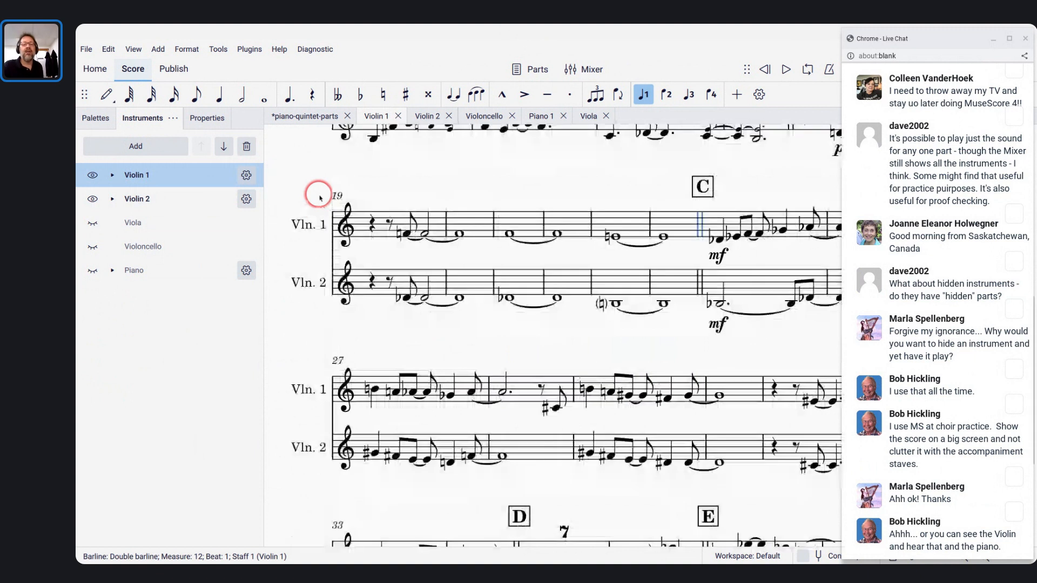
{"action": "scroll", "coordinate": [317, 196], "scroll_direction": "up", "scroll_amount": 5}
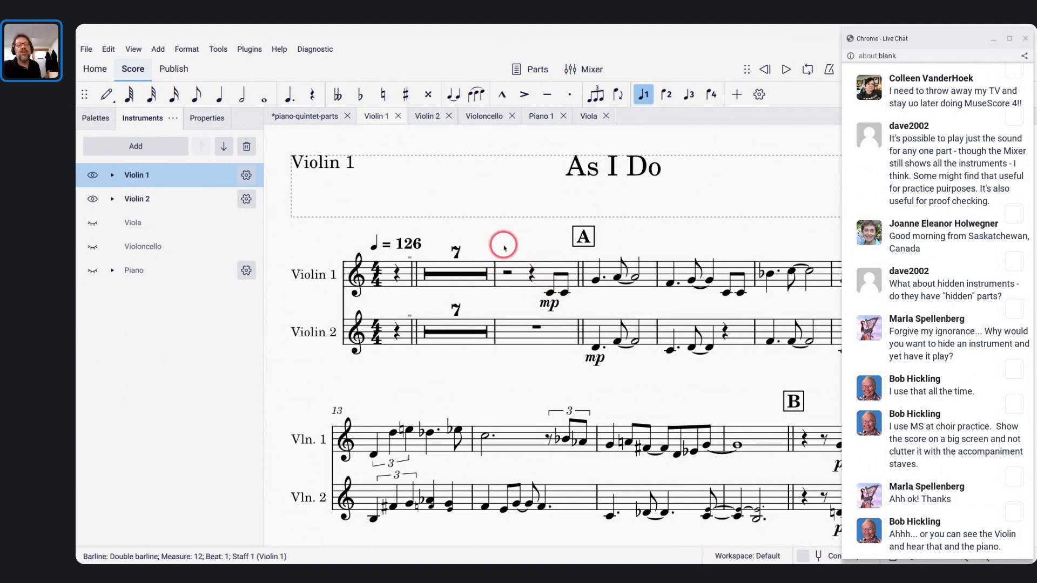
{"action": "scroll", "coordinate": [502, 246], "scroll_direction": "down", "scroll_amount": 1}
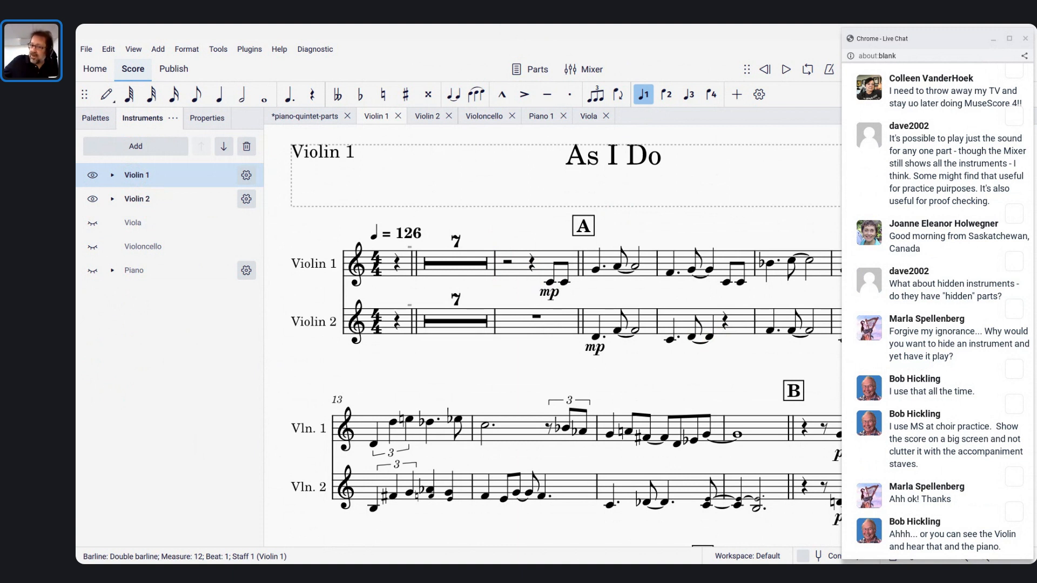
{"action": "left_click", "coordinate": [306, 117]}
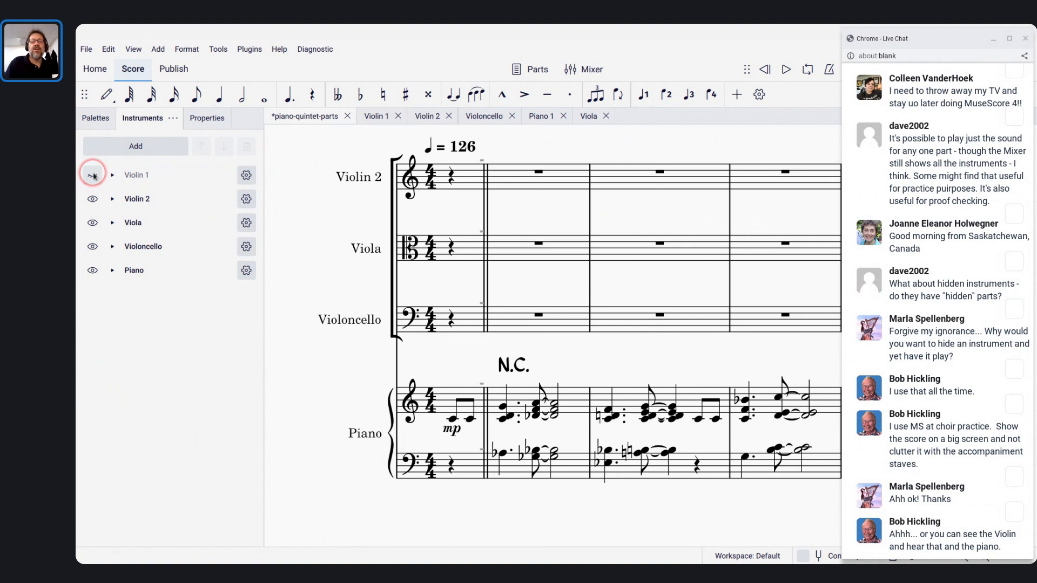
{"action": "left_click", "coordinate": [370, 116]}
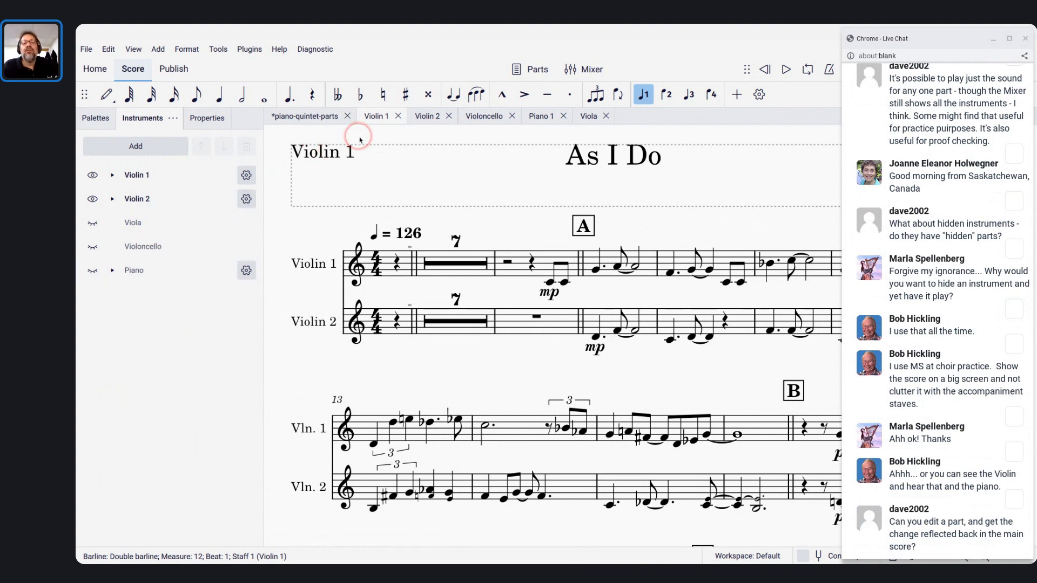
Create a new part, name it Strings and open it
{"action": "left_click", "coordinate": [524, 71]}
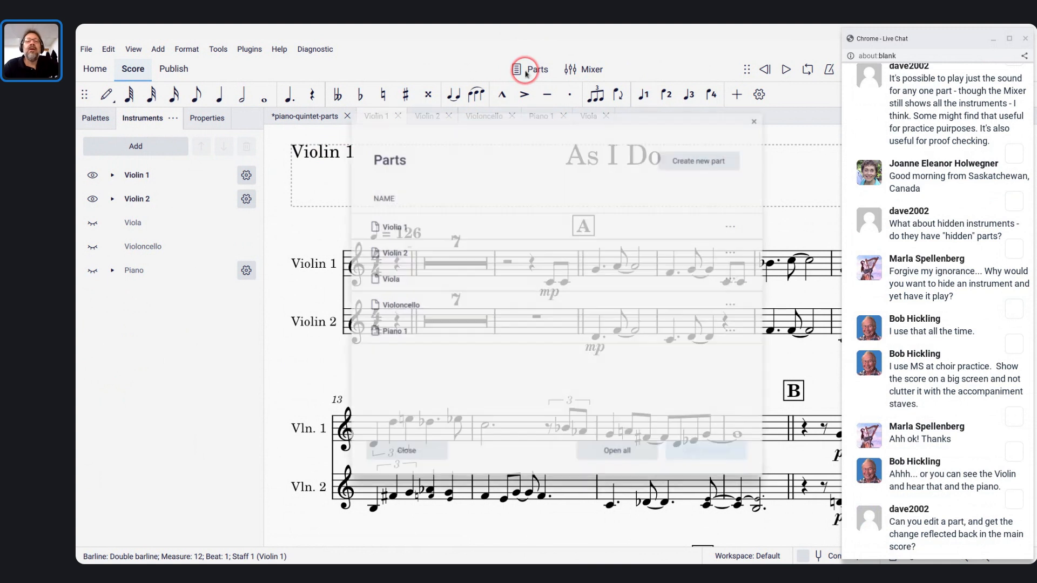
{"action": "left_click", "coordinate": [709, 159]}
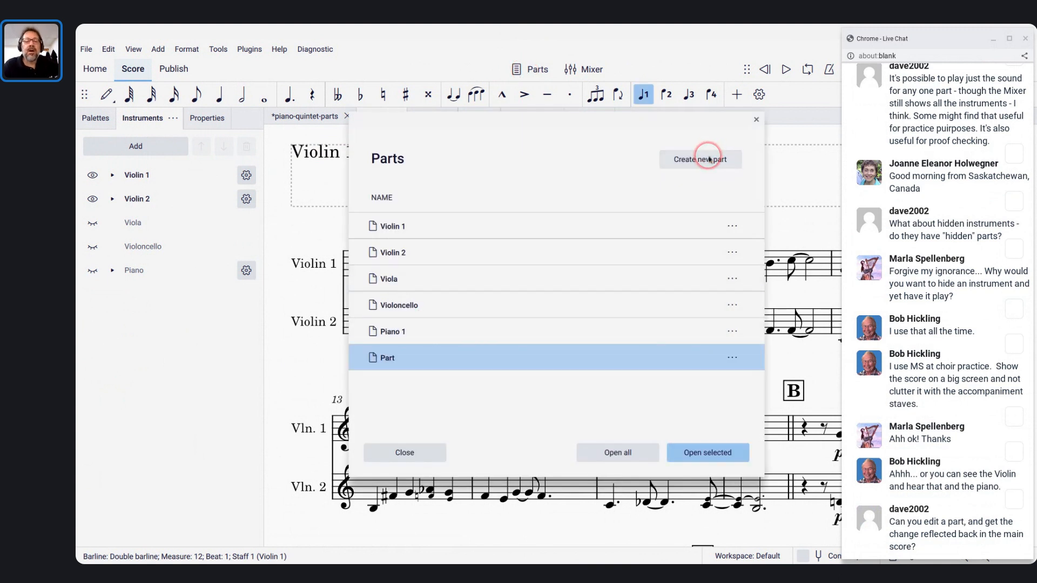
{"action": "left_click", "coordinate": [730, 356]}
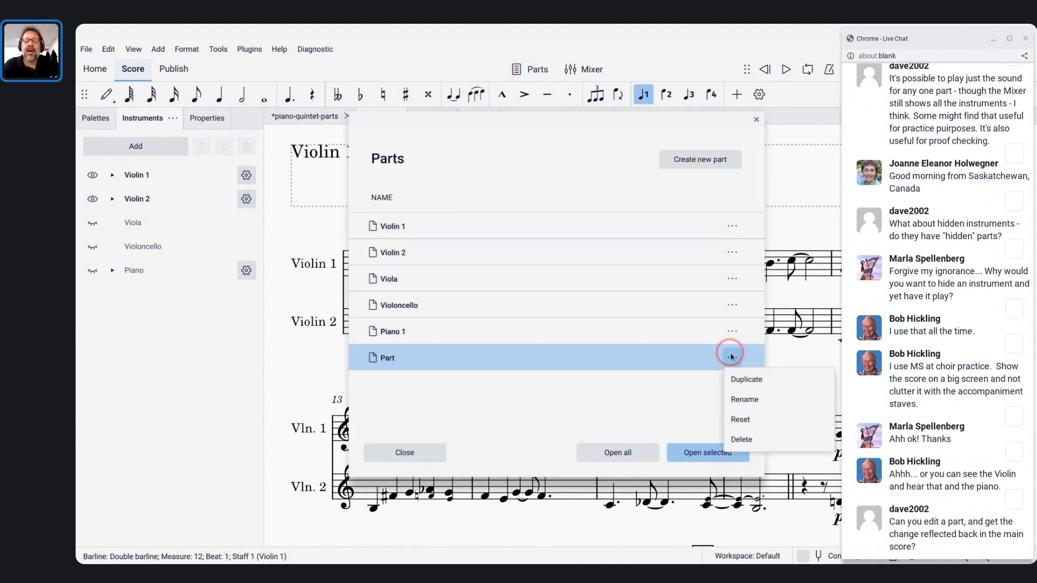
{"action": "left_click", "coordinate": [739, 400]}
{"action": "type", "text": "Strings"}
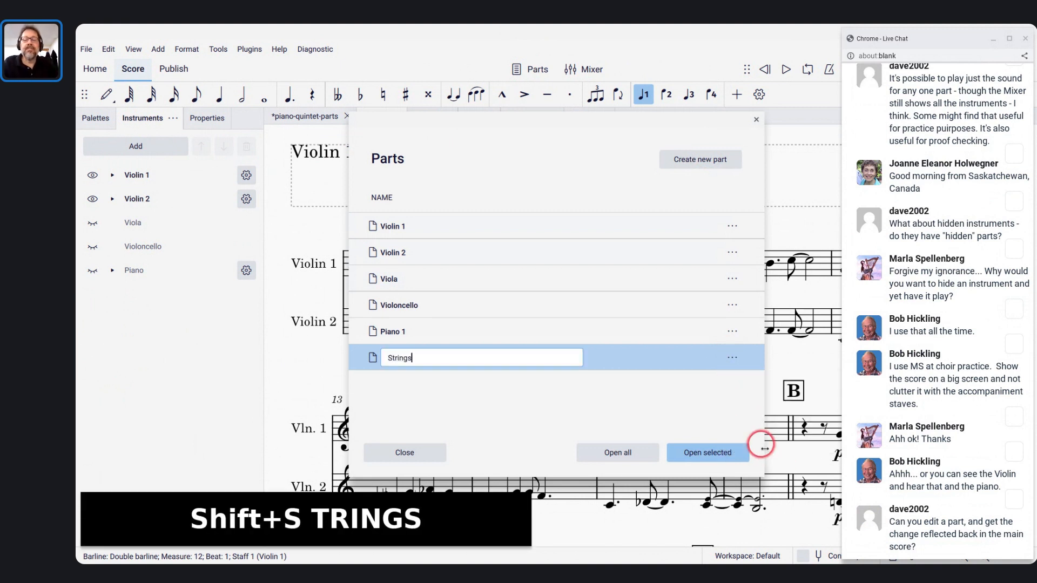
{"action": "left_click", "coordinate": [692, 453]}
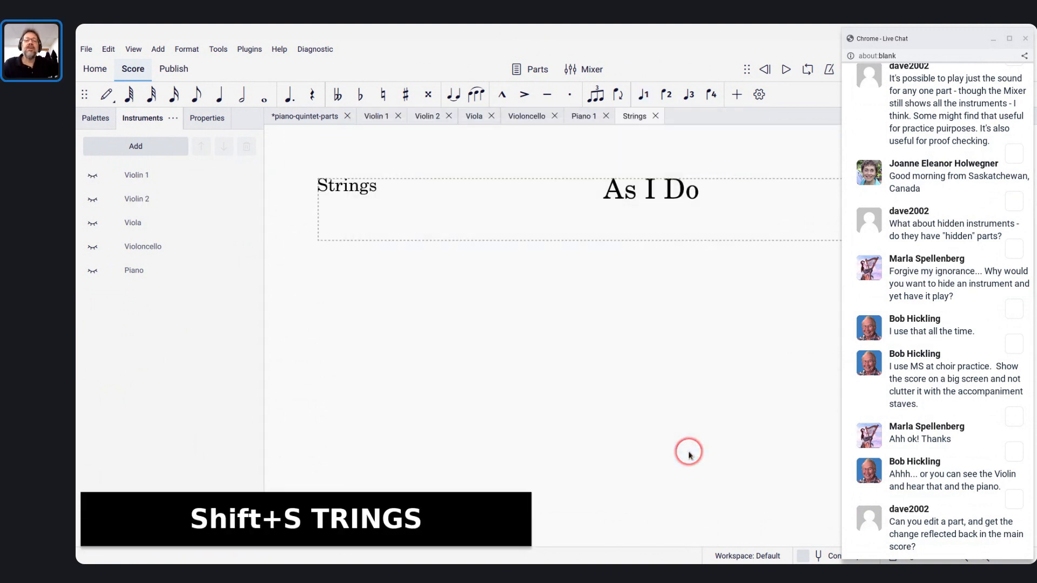
Make Violin 1, Violin 2, Viola and Violoncello visible in the Strings part, and hide the Violoncello again
{"action": "scroll", "coordinate": [489, 325], "scroll_direction": "down", "scroll_amount": 3}
{"action": "scroll", "coordinate": [488, 325], "scroll_direction": "up", "scroll_amount": 4}
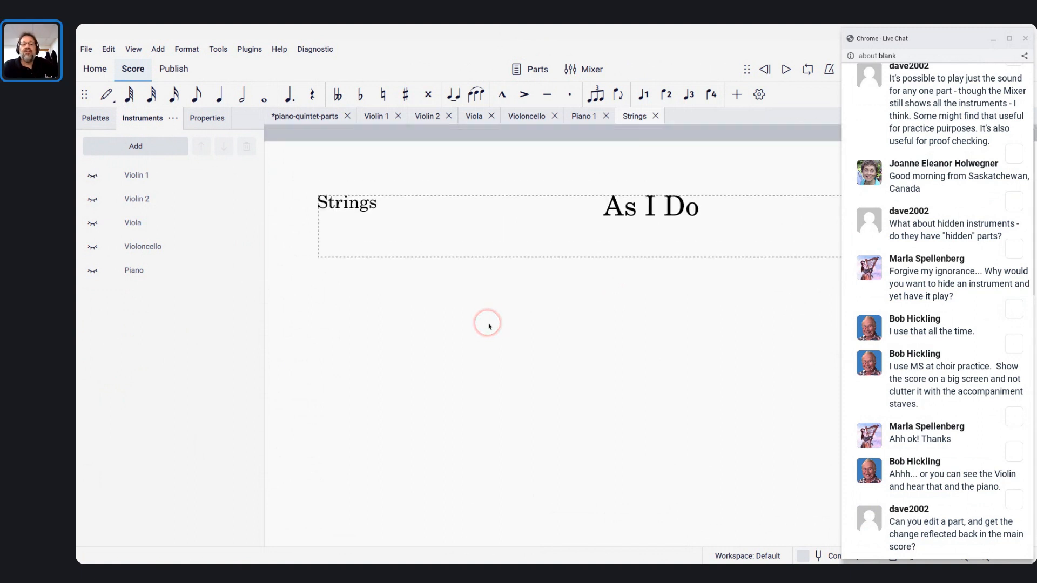
{"action": "scroll", "coordinate": [489, 326], "scroll_direction": "down", "scroll_amount": 2}
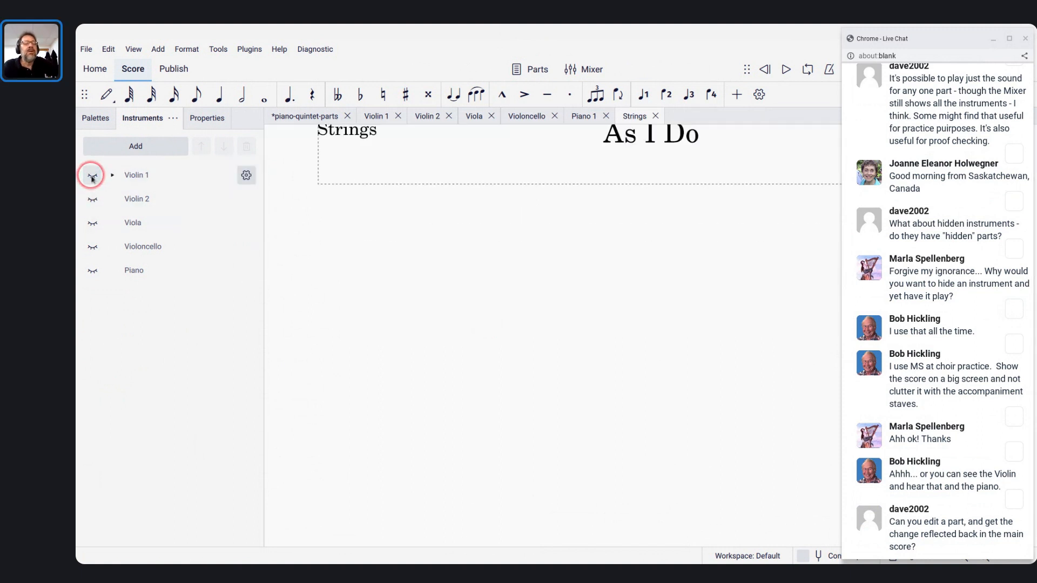
{"action": "left_click", "coordinate": [130, 178]}
{"action": "left_click", "coordinate": [92, 176]}
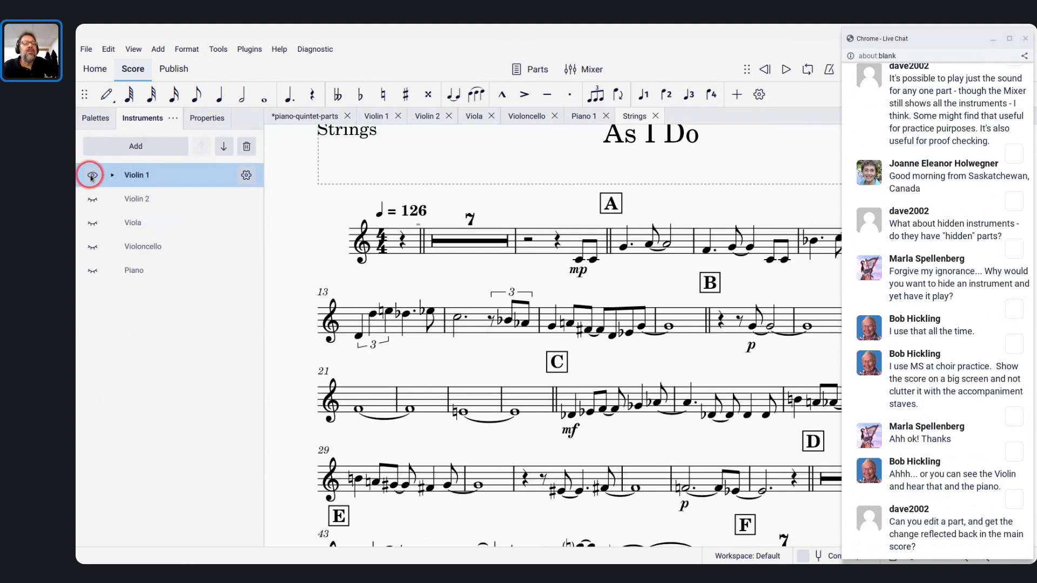
{"action": "left_click", "coordinate": [93, 199]}
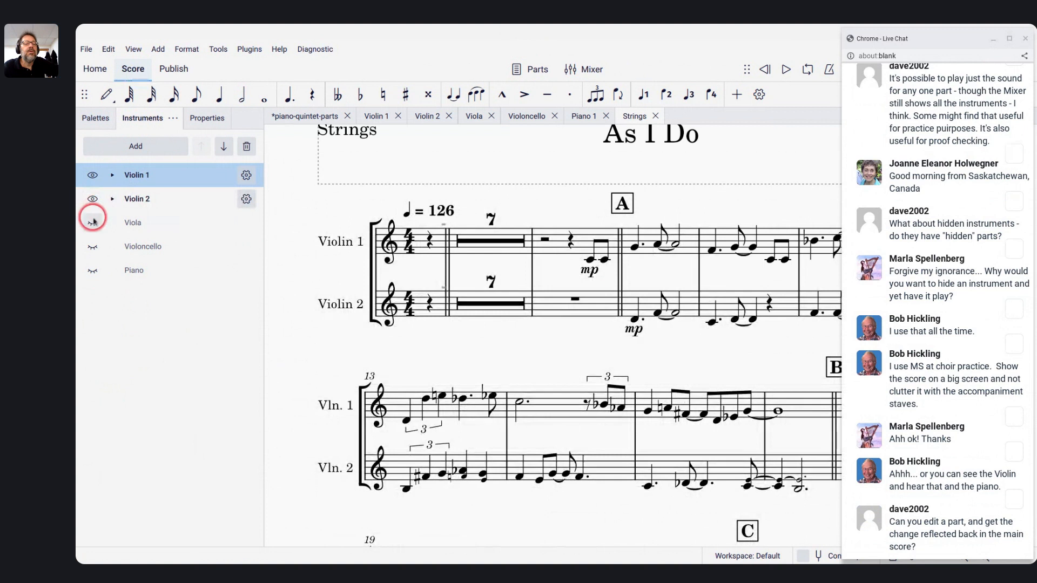
{"action": "left_click", "coordinate": [93, 221]}
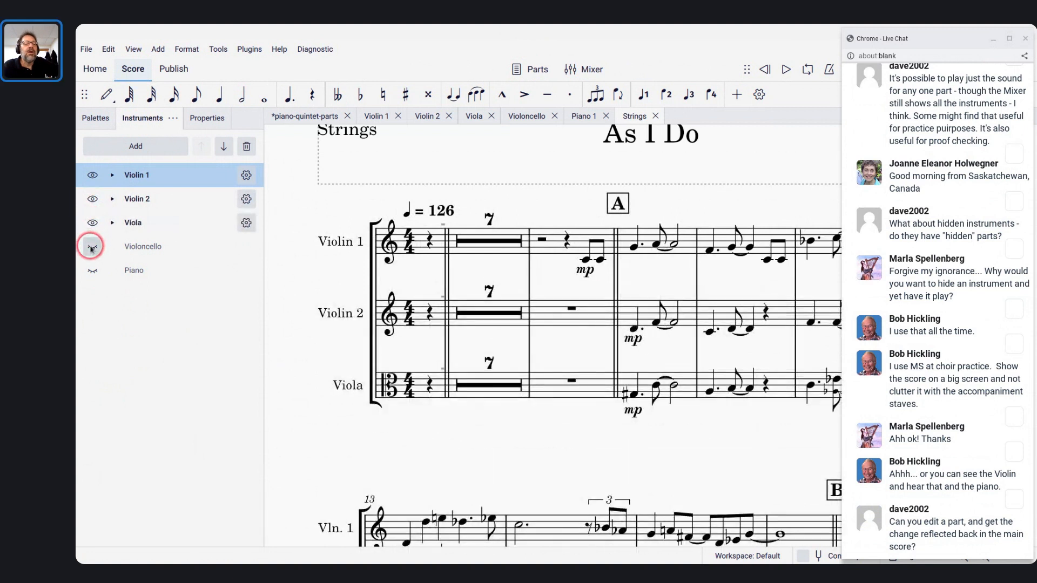
{"action": "left_click", "coordinate": [92, 248]}
{"action": "left_click", "coordinate": [209, 182]}
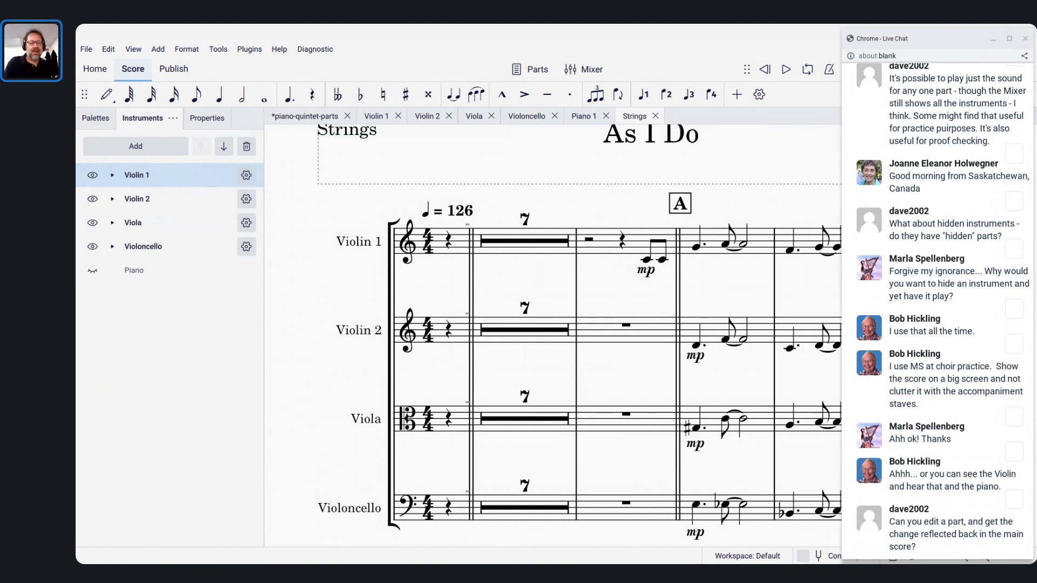
{"action": "left_click", "coordinate": [93, 248]}
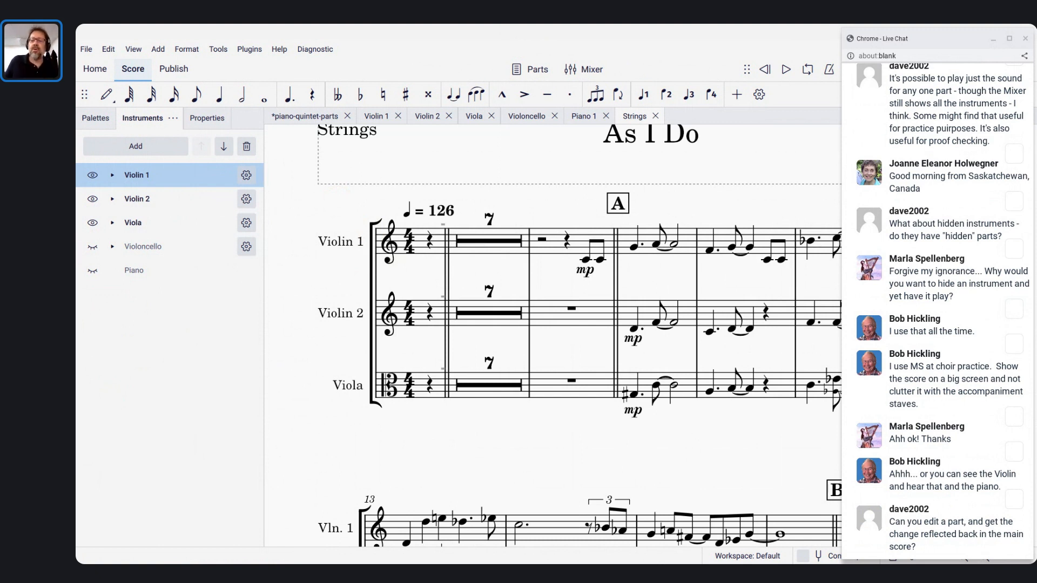
Compare the full score with the Violin 1 part and examine the piano's opening notes in the score
{"action": "left_click", "coordinate": [334, 115]}
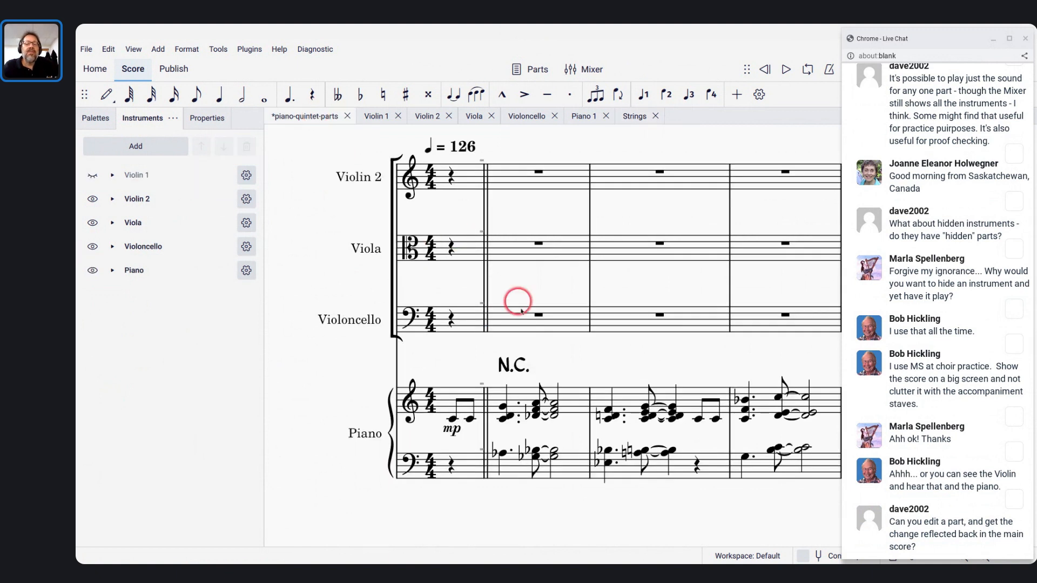
{"action": "scroll", "coordinate": [521, 310], "scroll_direction": "down", "scroll_amount": 5}
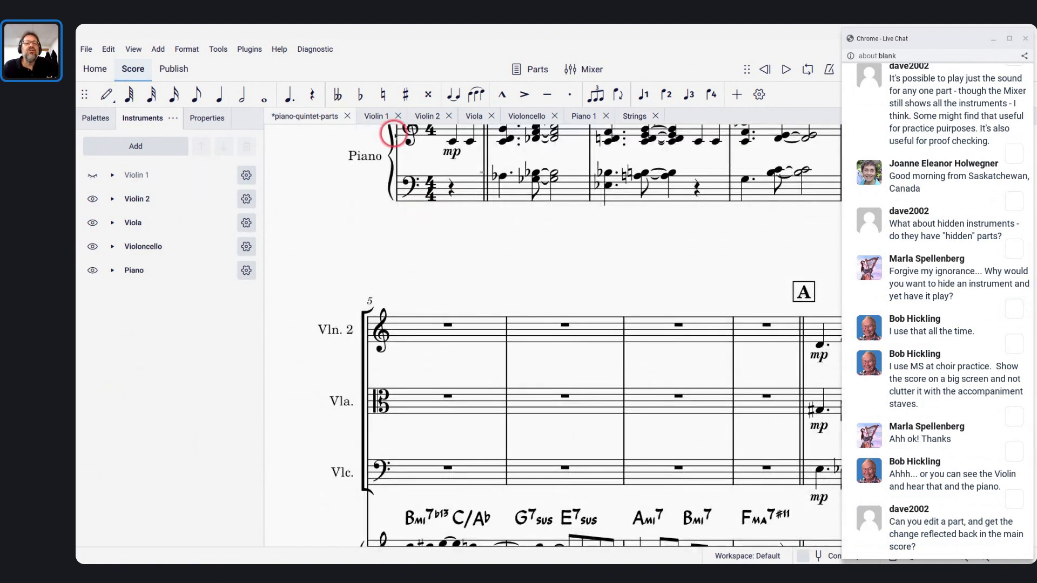
{"action": "left_click", "coordinate": [378, 116]}
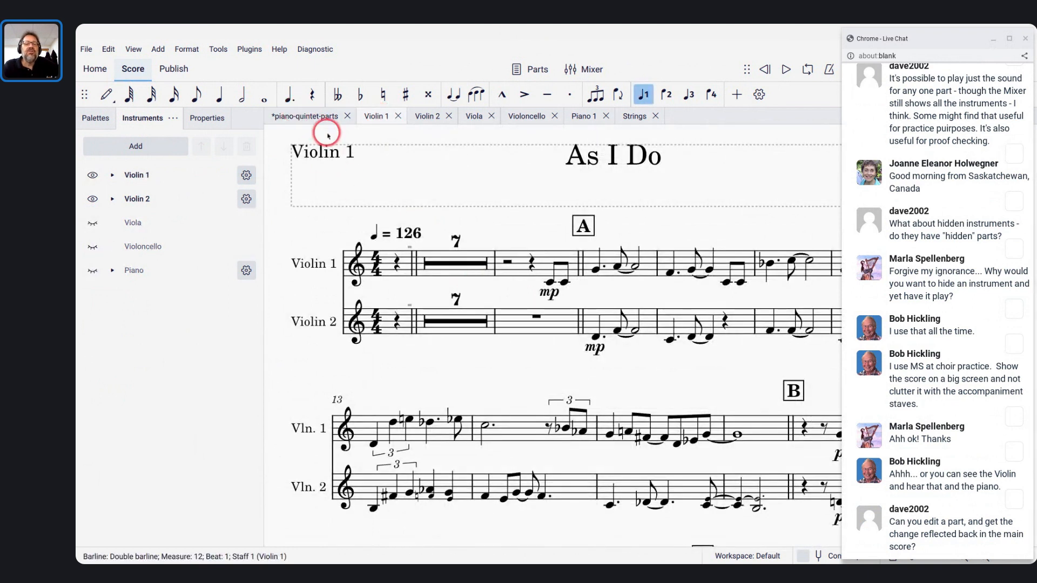
{"action": "left_click", "coordinate": [305, 120]}
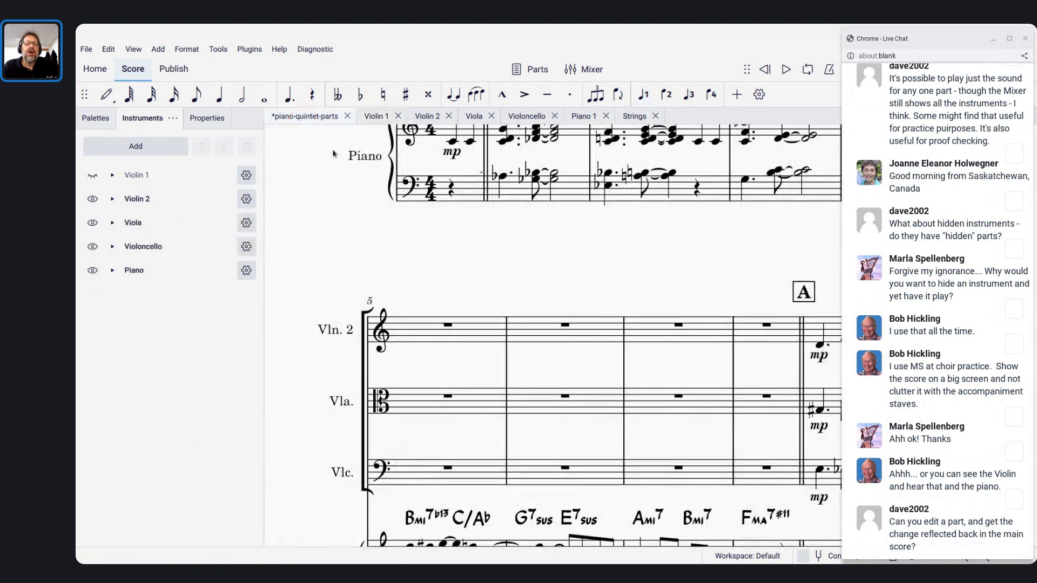
{"action": "scroll", "coordinate": [463, 261], "scroll_direction": "up", "scroll_amount": 4}
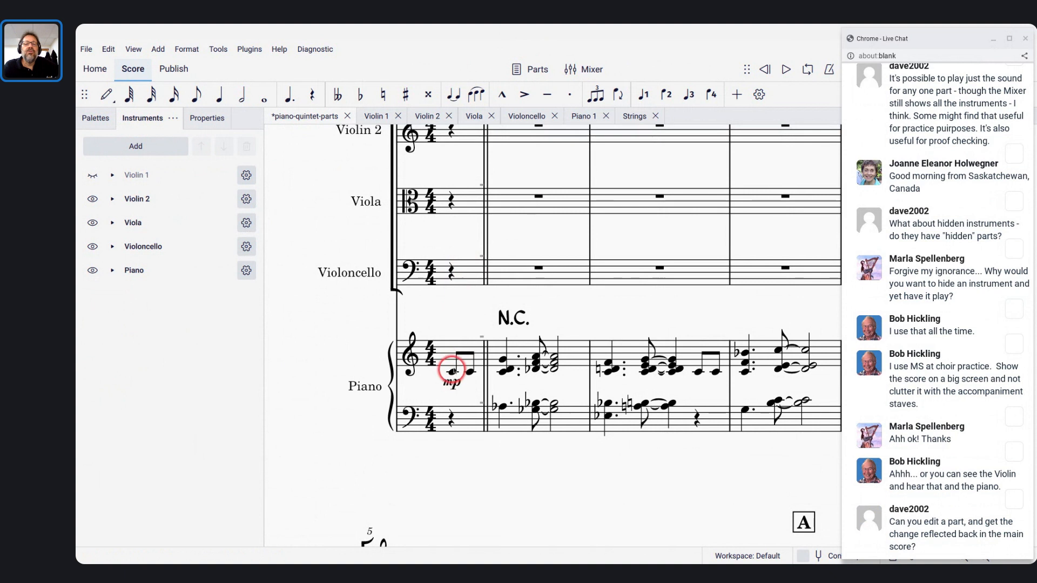
In the Piano 1 part, raise the two opening eighth notes of the upper staff by an octave
{"action": "left_click", "coordinate": [584, 113]}
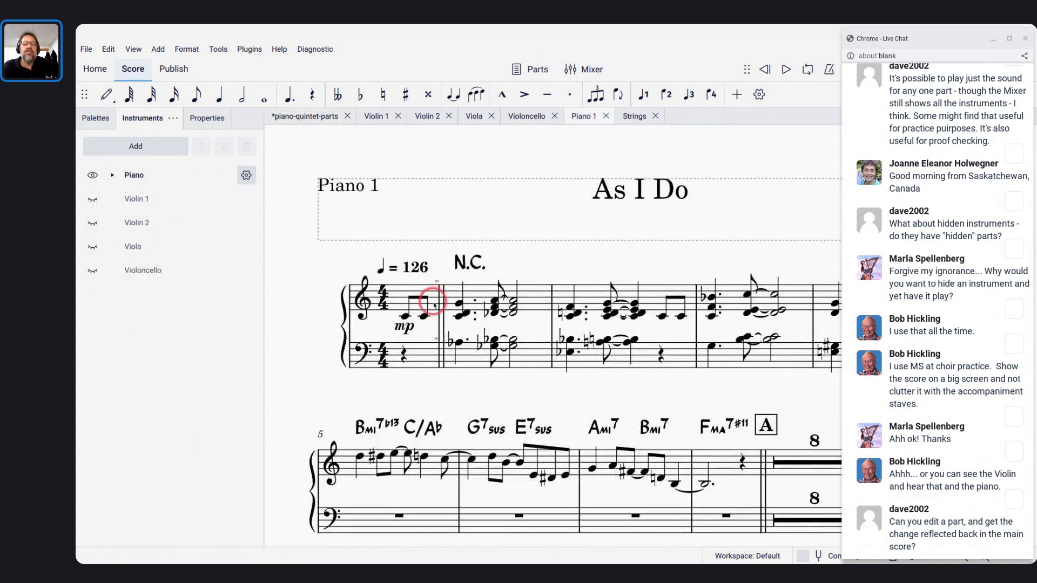
{"action": "left_click", "coordinate": [406, 316]}
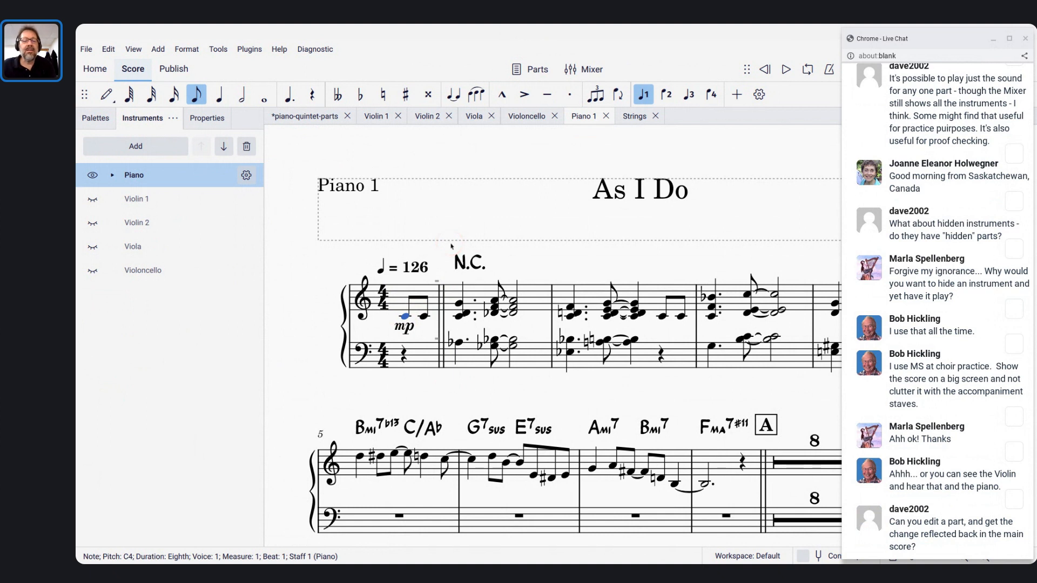
{"action": "key", "text": "shift+Right"}
{"action": "key", "text": "ctrl+Up"}
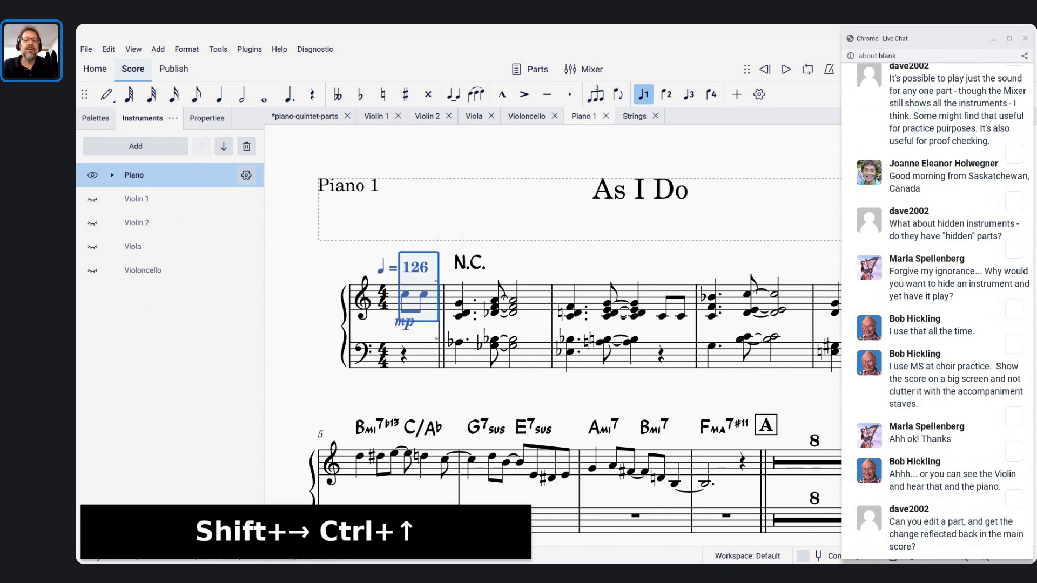
Check the piano's opening notes in the full score and examine the layout of its first pages
{"action": "left_click", "coordinate": [295, 119]}
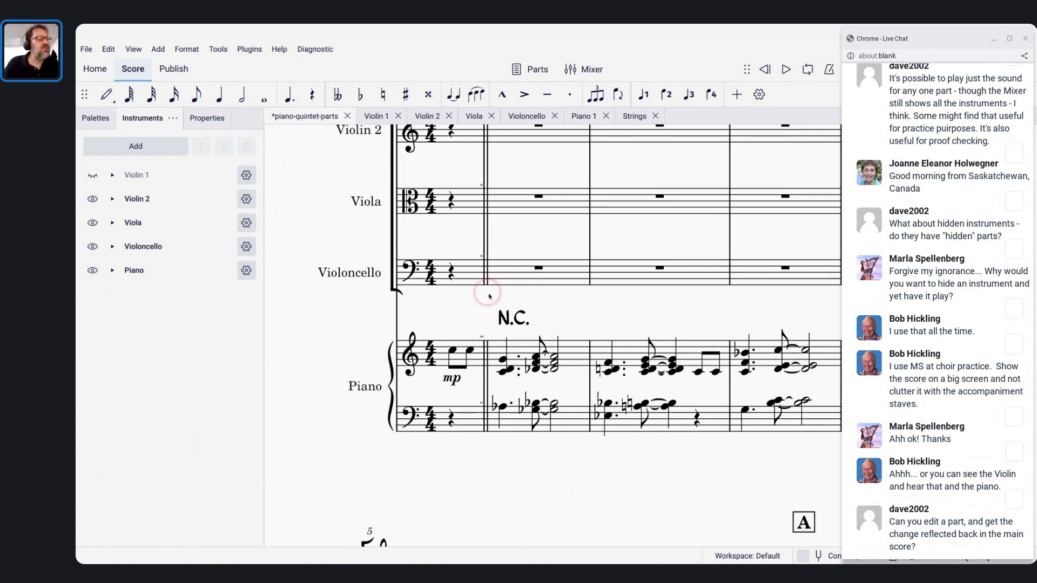
{"action": "scroll", "coordinate": [528, 346], "scroll_direction": "down", "scroll_amount": 3}
{"action": "scroll", "coordinate": [527, 346], "scroll_direction": "down", "scroll_amount": 2}
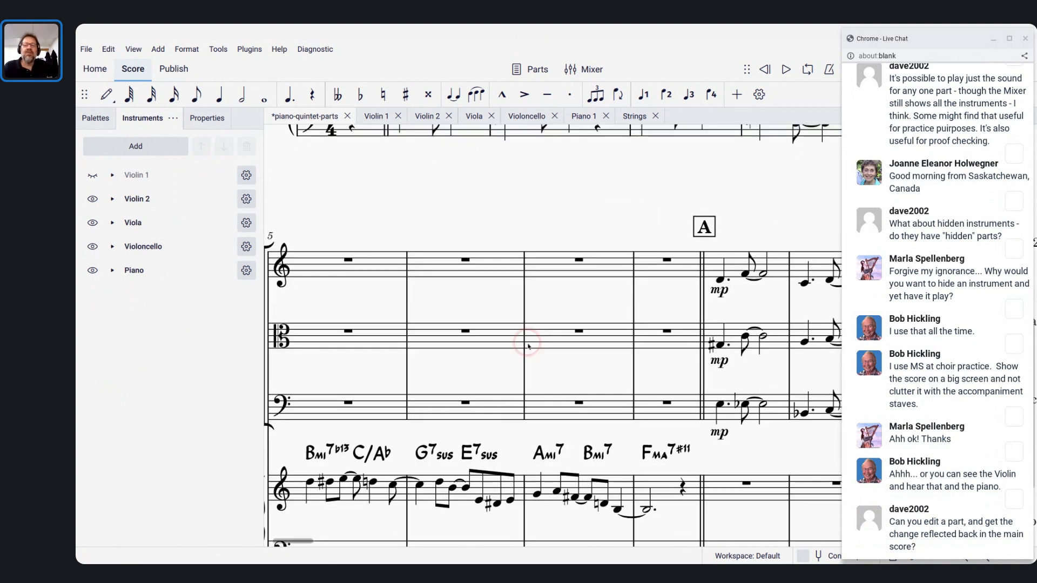
{"action": "scroll", "coordinate": [681, 351], "scroll_direction": "right", "scroll_amount": 2}
{"action": "scroll", "coordinate": [683, 353], "scroll_direction": "down", "scroll_amount": 4, "text": "ctrl"}
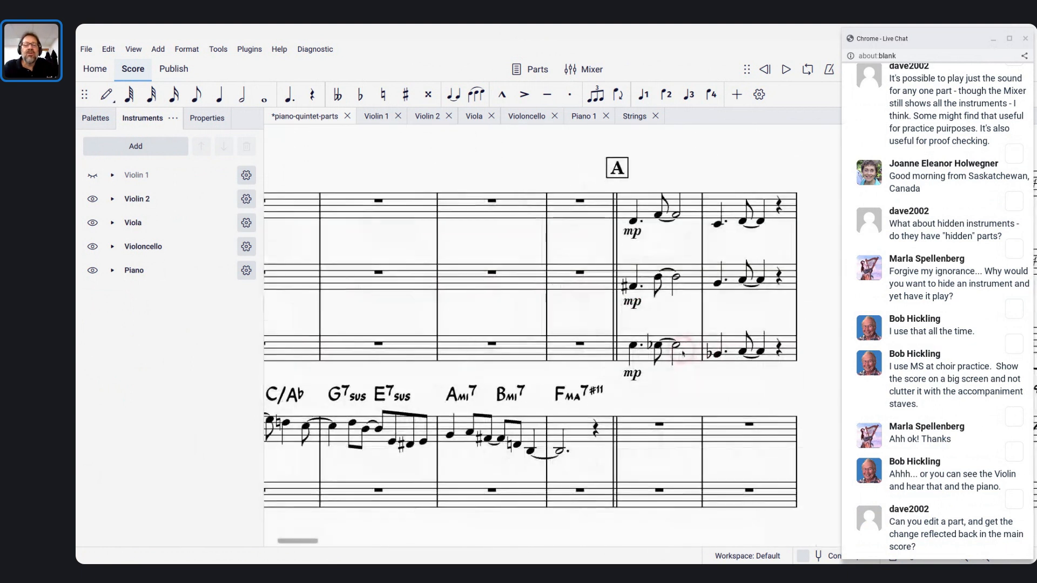
{"action": "scroll", "coordinate": [682, 351], "scroll_direction": "down", "scroll_amount": 4, "text": "ctrl"}
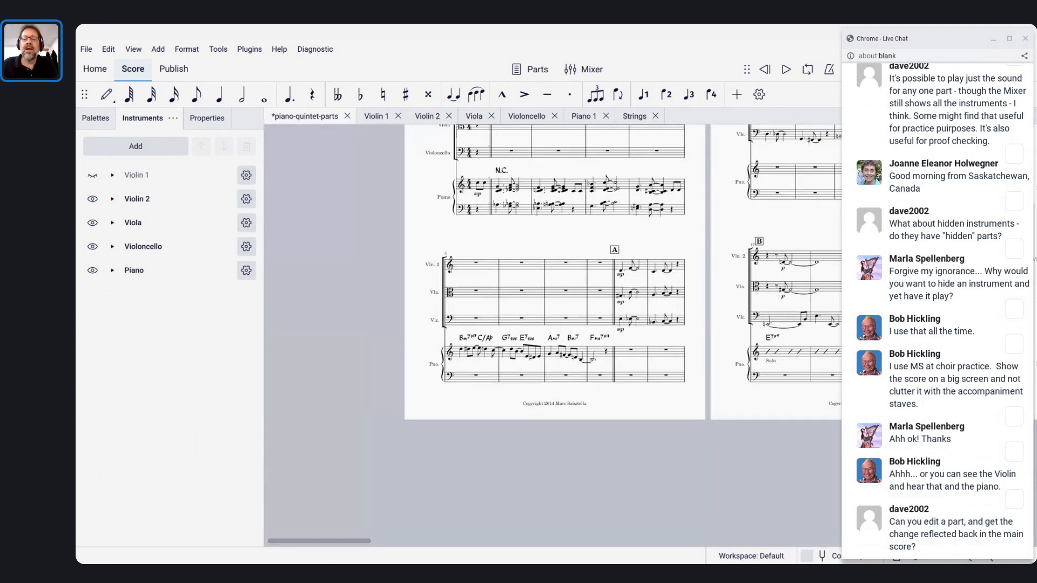
Look through the pages of the full score from the opening to rehearsal mark G
{"action": "scroll", "coordinate": [683, 351], "scroll_direction": "right", "scroll_amount": 5}
{"action": "scroll", "coordinate": [682, 351], "scroll_direction": "up", "scroll_amount": 2}
{"action": "scroll", "coordinate": [553, 336], "scroll_direction": "up", "scroll_amount": 2}
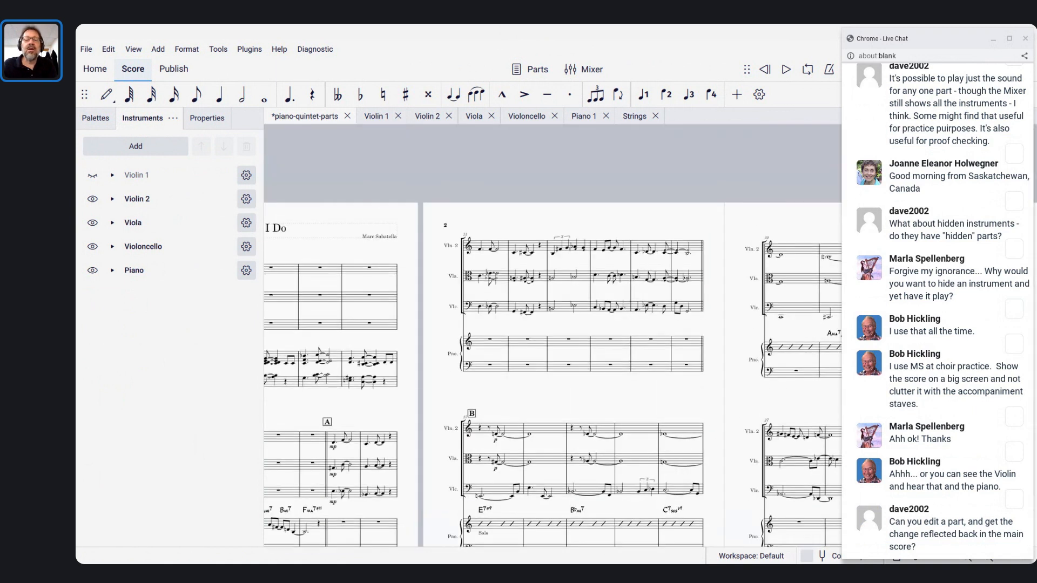
{"action": "scroll", "coordinate": [552, 374], "scroll_direction": "right", "scroll_amount": 6}
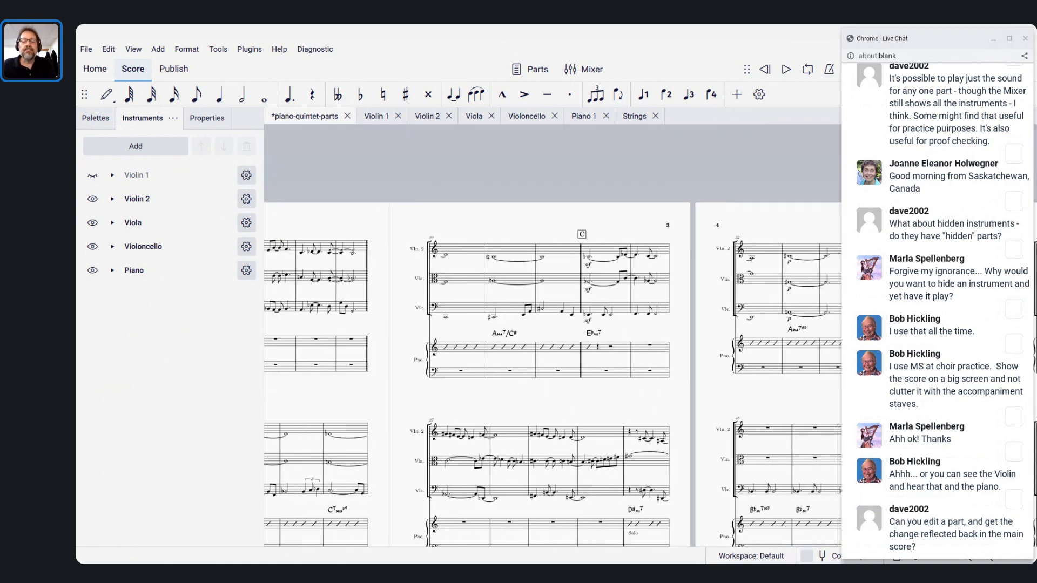
{"action": "scroll", "coordinate": [553, 335], "scroll_direction": "right", "scroll_amount": 9}
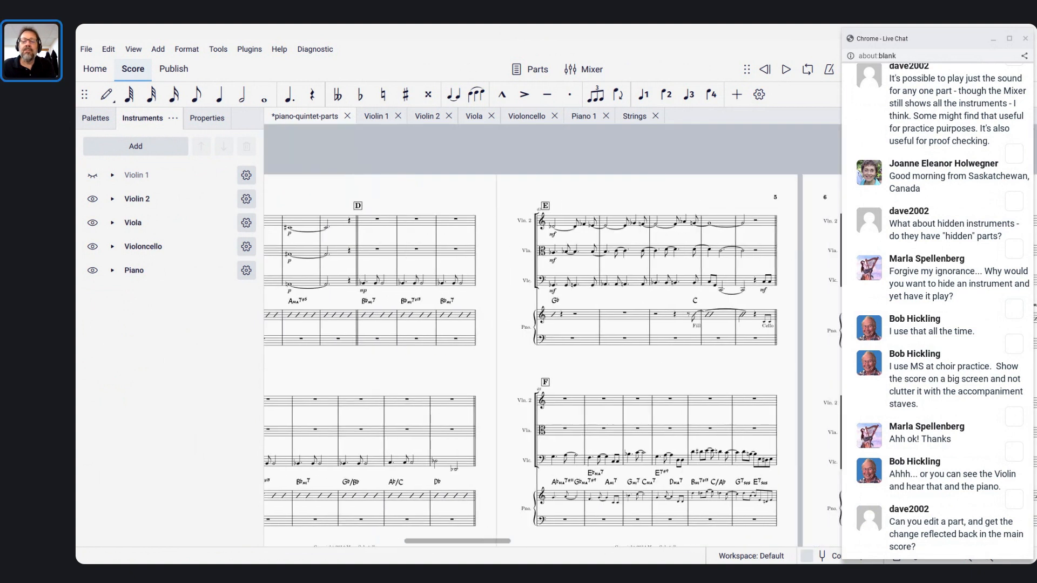
{"action": "scroll", "coordinate": [553, 335], "scroll_direction": "right", "scroll_amount": 1}
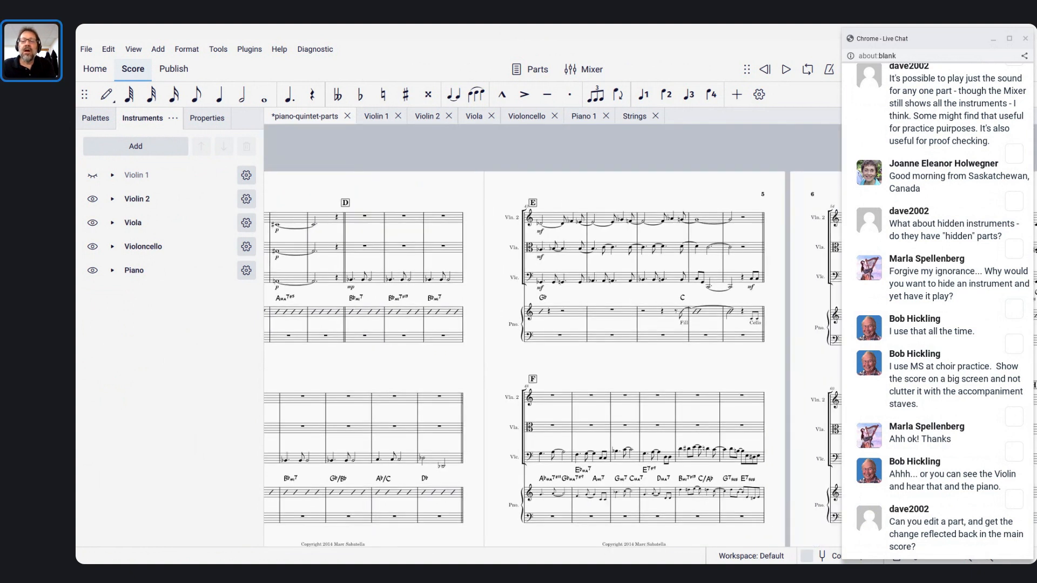
{"action": "scroll", "coordinate": [552, 345], "scroll_direction": "down", "scroll_amount": 1}
{"action": "scroll", "coordinate": [553, 345], "scroll_direction": "right", "scroll_amount": 4}
{"action": "scroll", "coordinate": [552, 346], "scroll_direction": "left", "scroll_amount": 2}
{"action": "scroll", "coordinate": [553, 346], "scroll_direction": "down", "scroll_amount": 1}
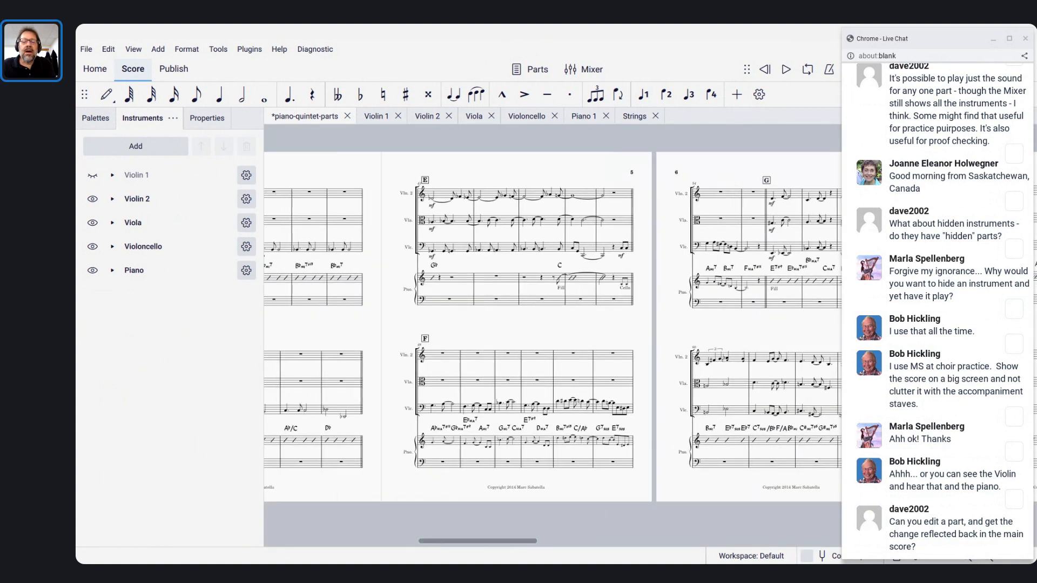
{"action": "scroll", "coordinate": [552, 335], "scroll_direction": "right", "scroll_amount": 5}
{"action": "scroll", "coordinate": [553, 335], "scroll_direction": "up", "scroll_amount": 3}
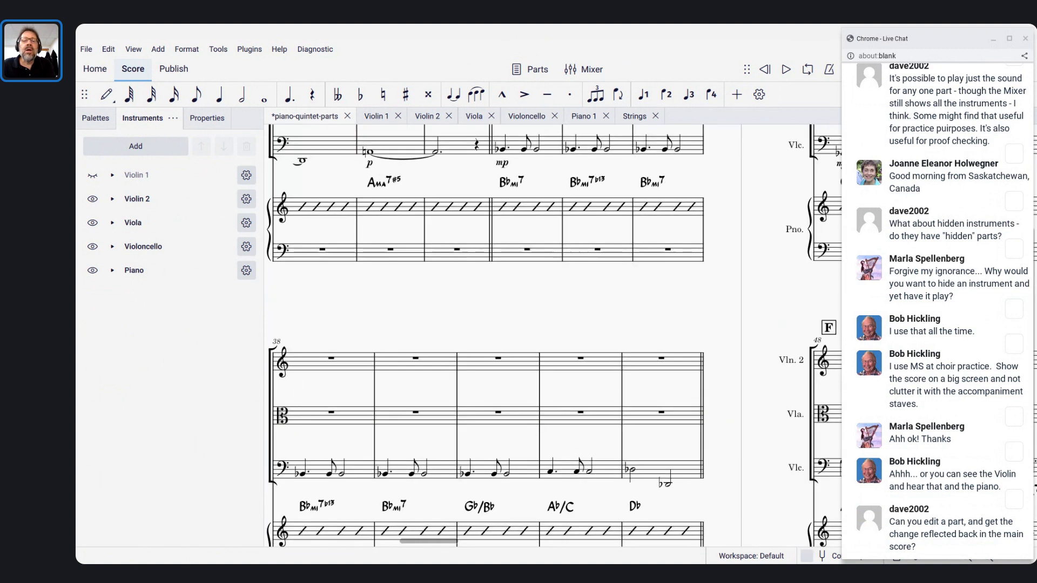
In the full score, nudge the Violoncello's mp dynamic at rehearsal mark D three steps to the left, onto the double barline
{"action": "scroll", "coordinate": [553, 335], "scroll_direction": "up", "scroll_amount": 1}
{"action": "scroll", "coordinate": [477, 293], "scroll_direction": "up", "scroll_amount": 4}
{"action": "scroll", "coordinate": [478, 293], "scroll_direction": "up", "scroll_amount": 3}
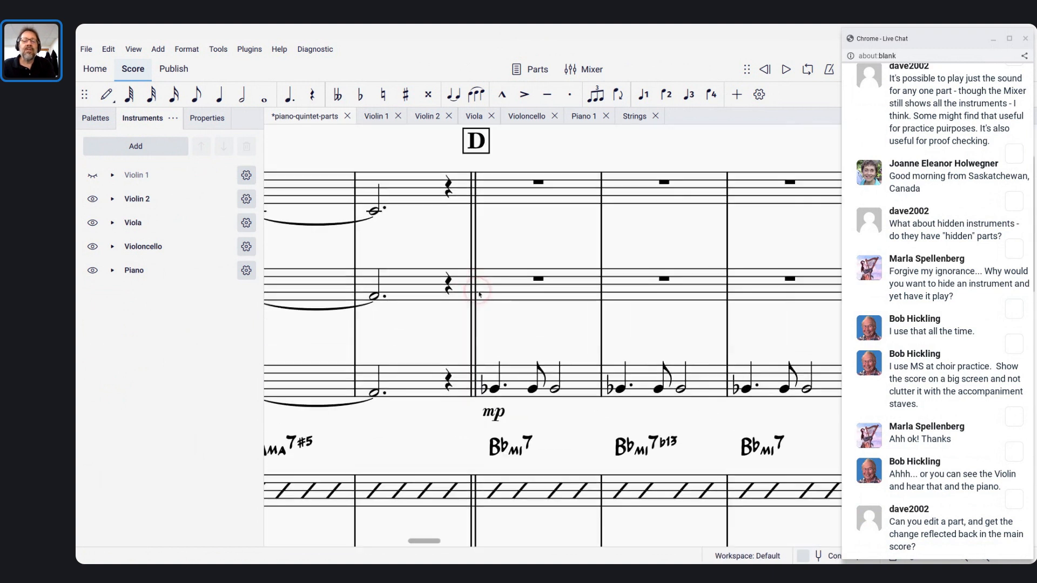
{"action": "left_click", "coordinate": [493, 415]}
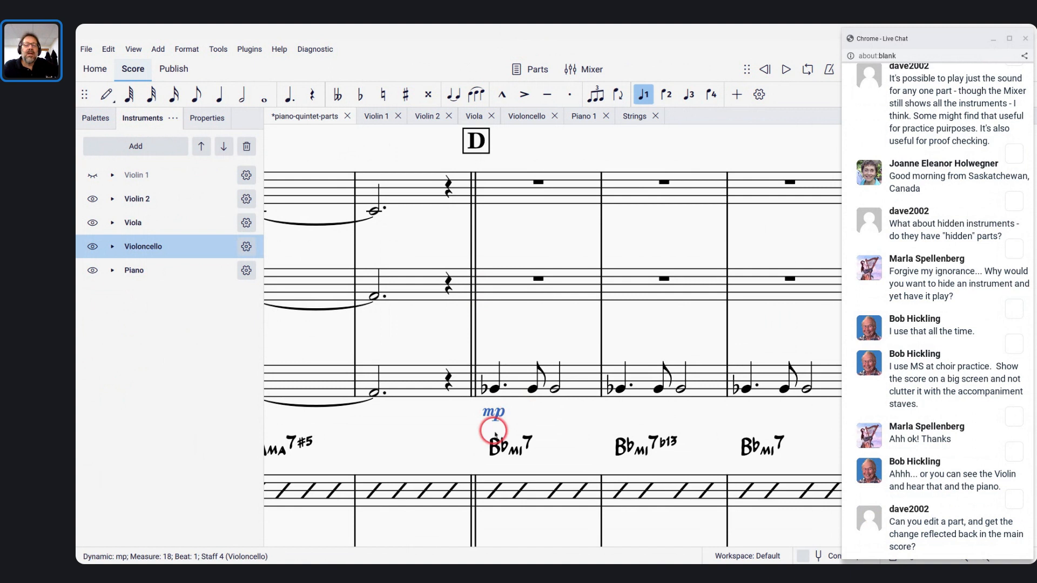
{"action": "left_click", "coordinate": [496, 437]}
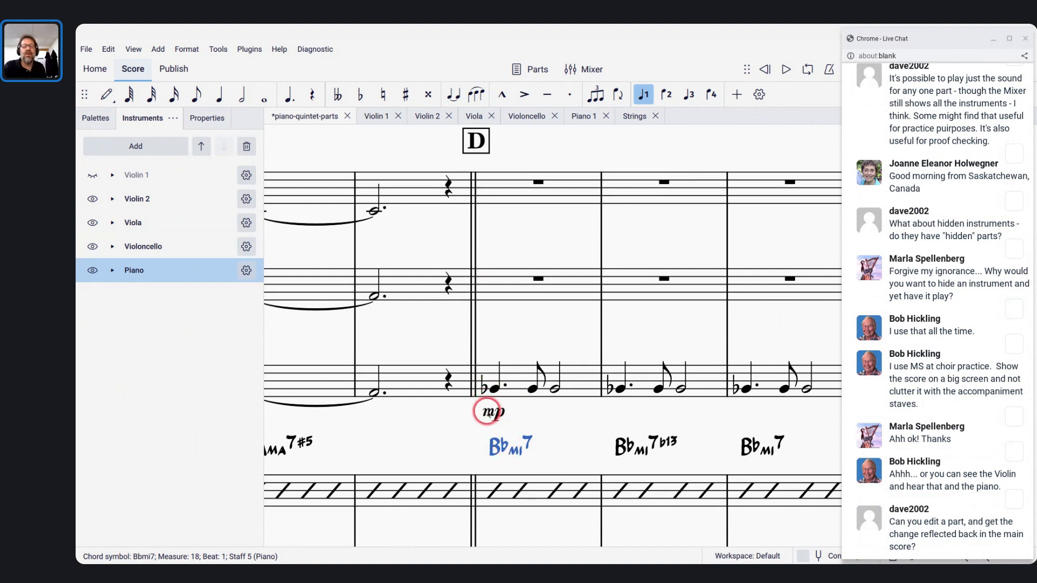
{"action": "left_click", "coordinate": [489, 412]}
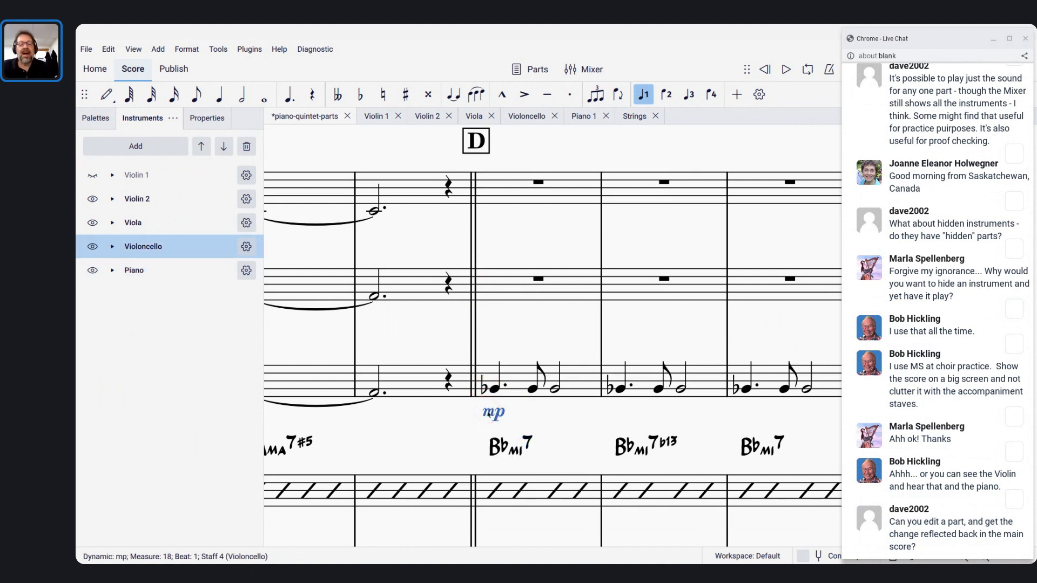
{"action": "key", "text": "ctrl+Left"}
{"action": "key", "text": "ctrl+Left"}
{"action": "key", "text": "ctrl+Left"}
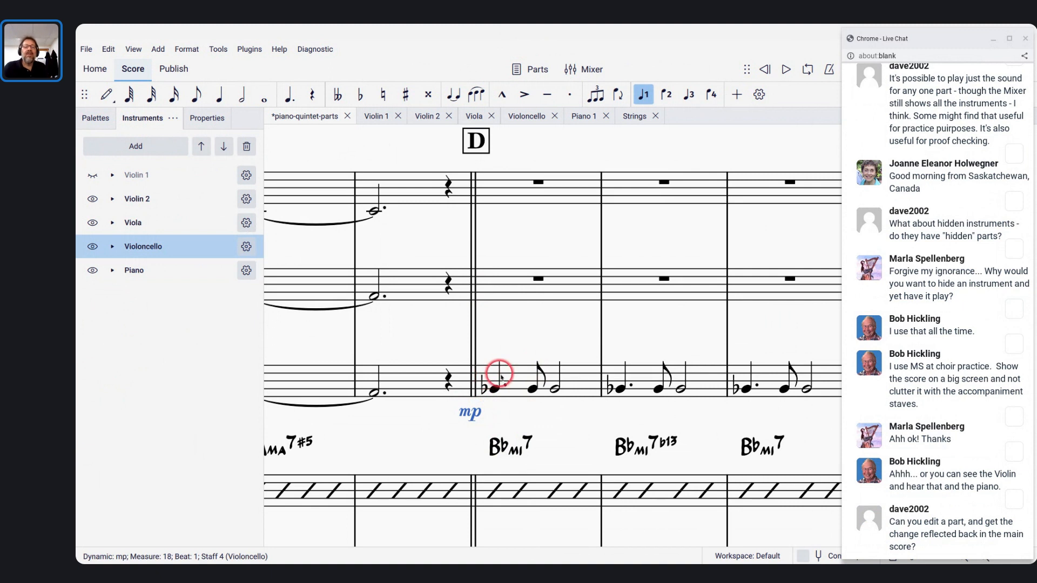
Compare the position of the mp dynamic at rehearsal mark D in the full score and in the Violoncello part
{"action": "scroll", "coordinate": [497, 372], "scroll_direction": "left", "scroll_amount": 5}
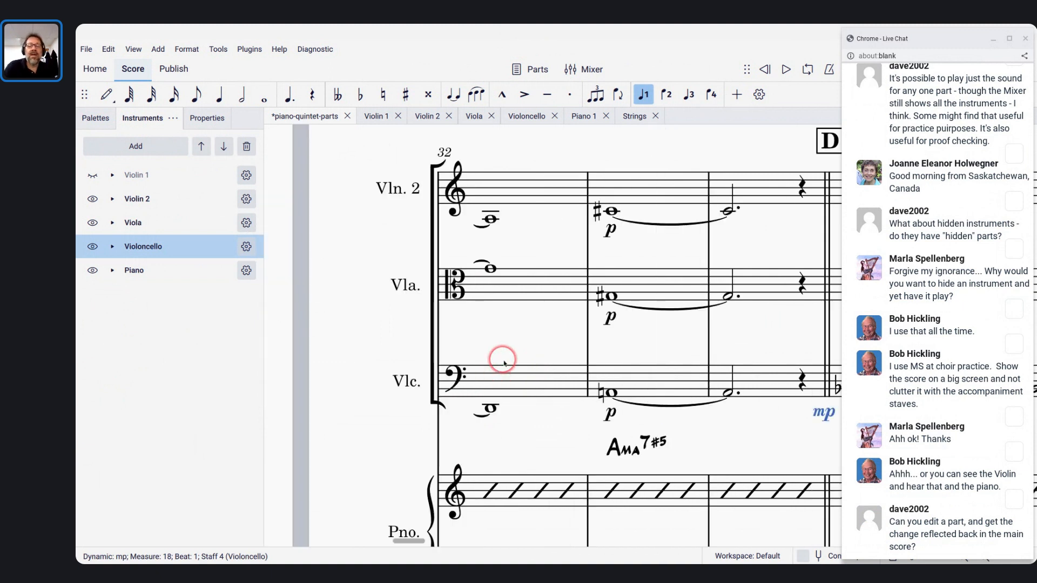
{"action": "scroll", "coordinate": [505, 364], "scroll_direction": "right", "scroll_amount": 5}
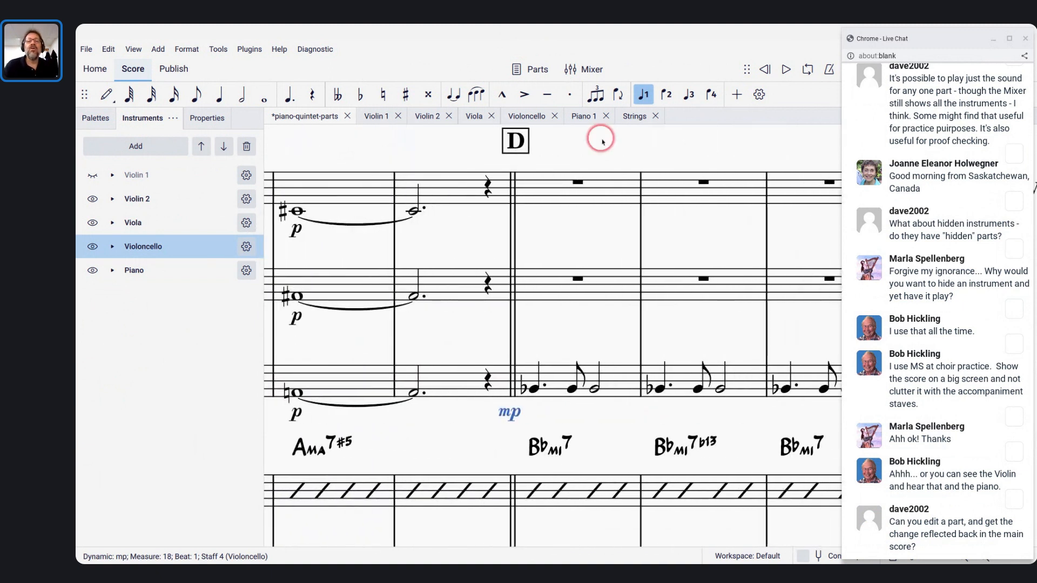
{"action": "left_click", "coordinate": [527, 117]}
{"action": "scroll", "coordinate": [570, 381], "scroll_direction": "down", "scroll_amount": 3}
{"action": "scroll", "coordinate": [567, 389], "scroll_direction": "right", "scroll_amount": 2}
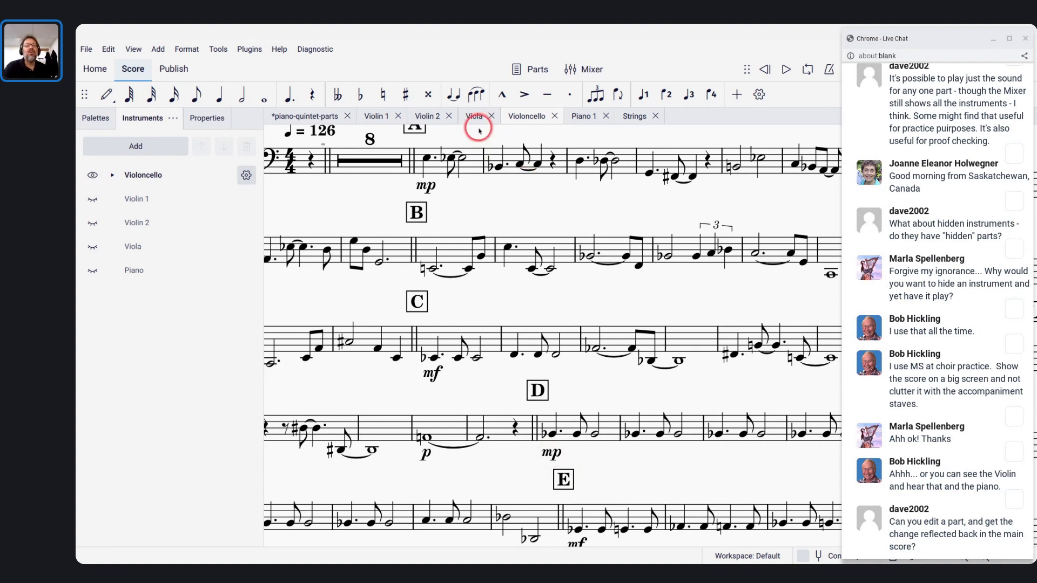
{"action": "left_click", "coordinate": [312, 116]}
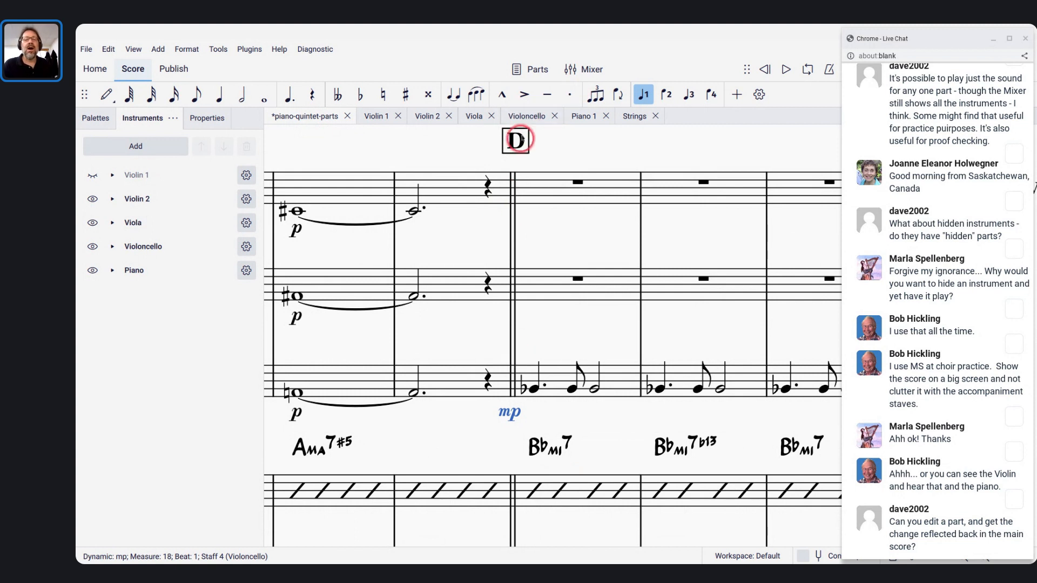
In the Violoncello part, nudge the mp dynamic at rehearsal mark D three steps to the left
{"action": "left_click", "coordinate": [522, 117]}
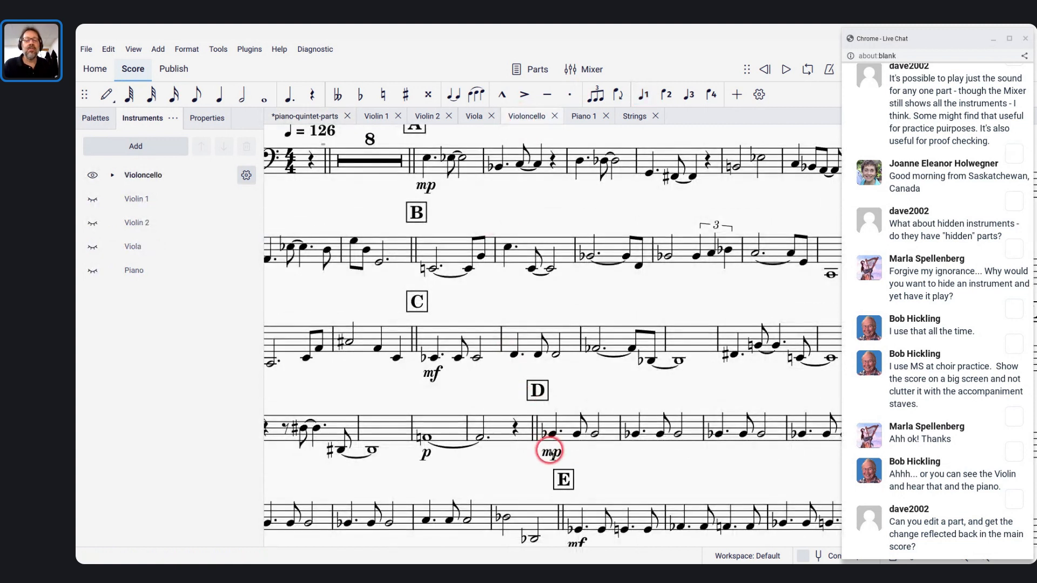
{"action": "left_click", "coordinate": [551, 452]}
{"action": "key", "text": "ctrl+Left"}
{"action": "key", "text": "ctrl+Left"}
{"action": "key", "text": "ctrl+Left"}
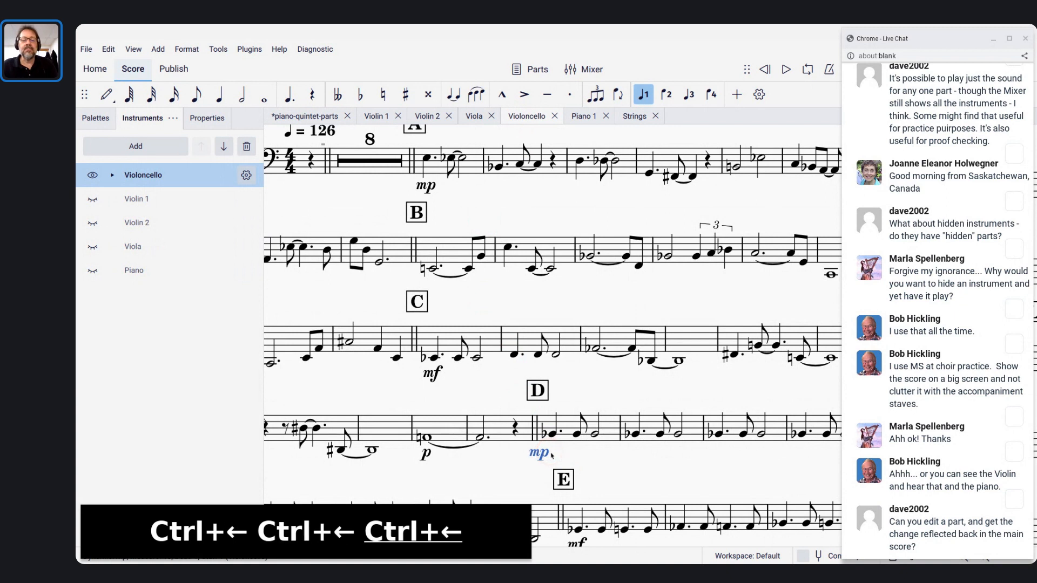
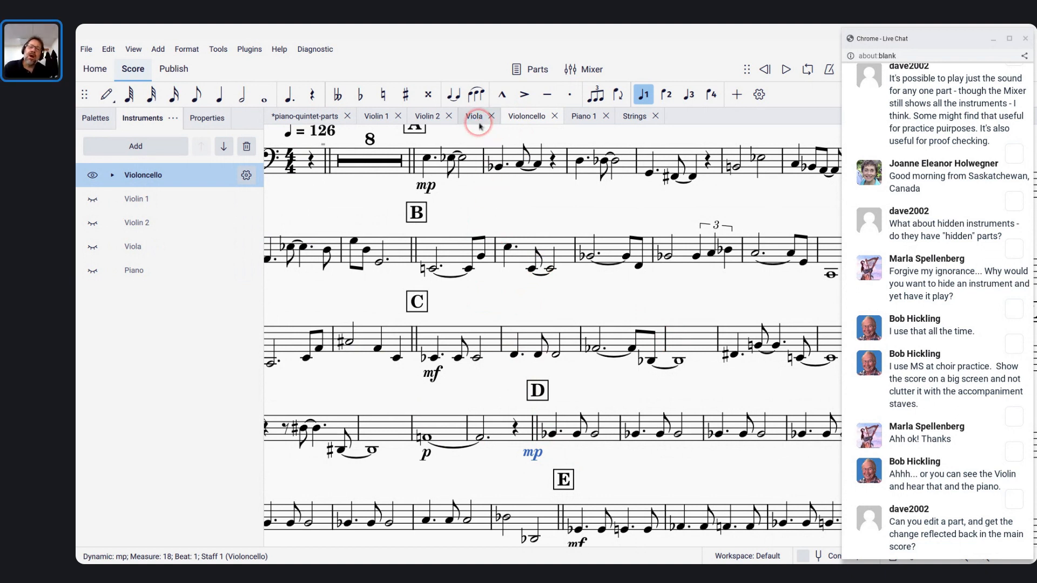
Glance at the Viola part, return to the full score and undo all the edits made so far
{"action": "left_click", "coordinate": [479, 120]}
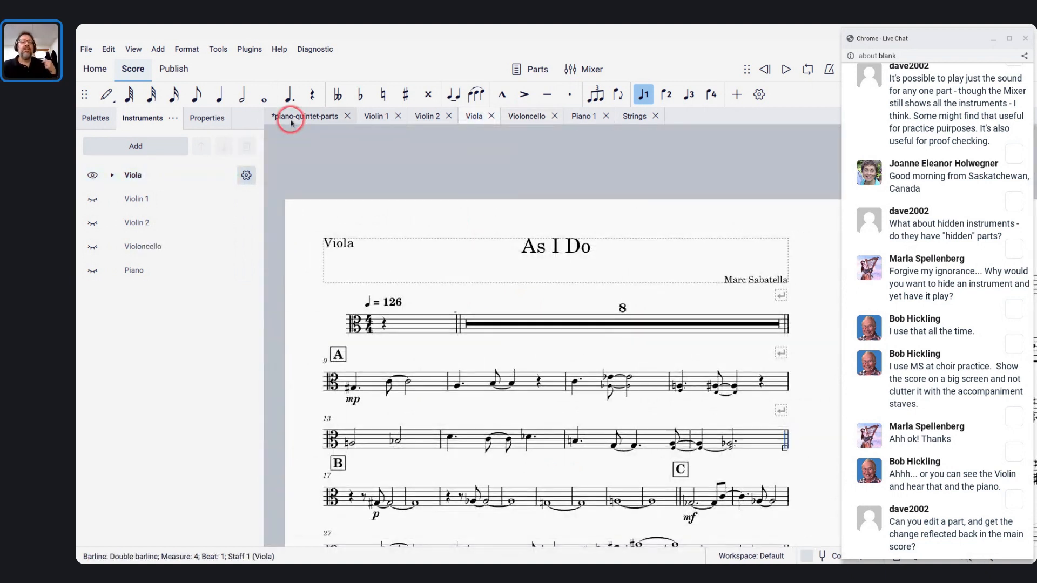
{"action": "left_click", "coordinate": [291, 120]}
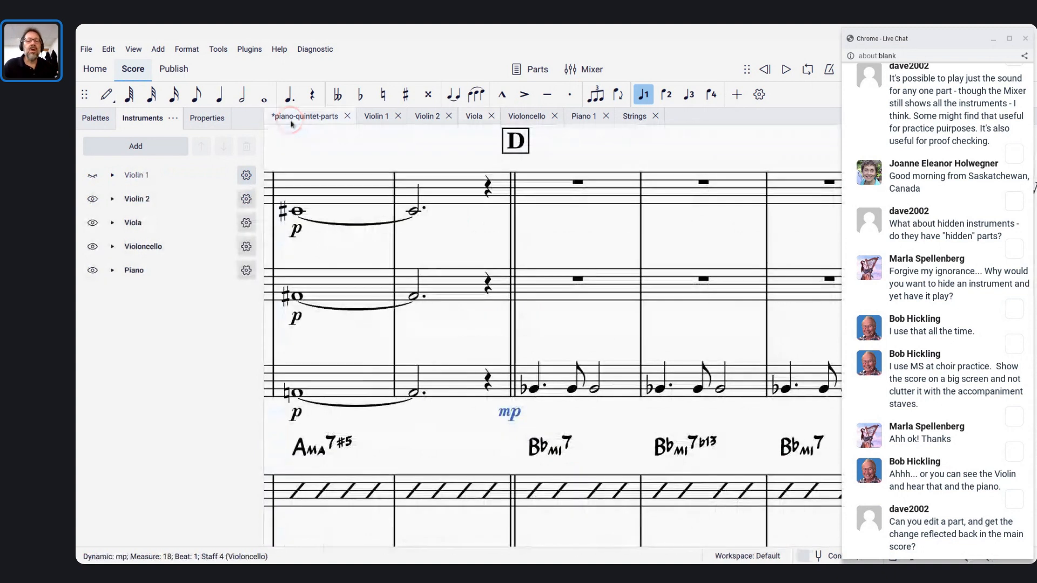
{"action": "left_click", "coordinate": [306, 144]}
{"action": "key", "text": "ctrl+z"}
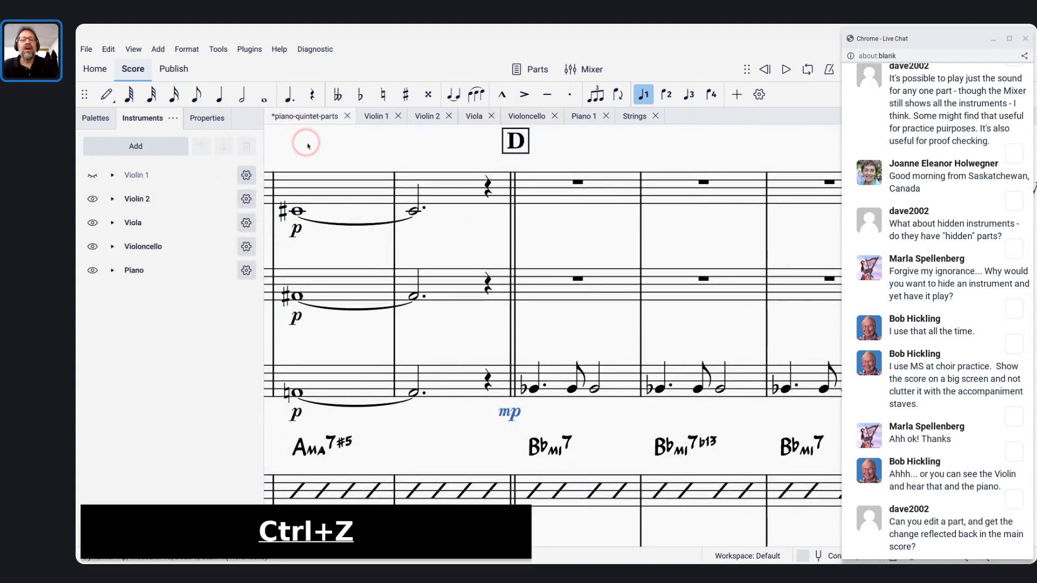
{"action": "key", "text": "ctrl+z"}
{"action": "key", "text": "ctrl+z"}
{"action": "key", "text": "ctrl+z"}
{"action": "key", "text": "ctrl+z"}
{"action": "key", "text": "ctrl+z"}
{"action": "key", "text": "ctrl+z"}
{"action": "key", "text": "ctrl+z"}
{"action": "key", "text": "ctrl+z"}
{"action": "key", "text": "ctrl+z"}
{"action": "key", "text": "ctrl+z"}
{"action": "key", "text": "ctrl+z"}
{"action": "key", "text": "ctrl+z"}
{"action": "key", "text": "ctrl+z"}
{"action": "key", "text": "ctrl+z"}
{"action": "key", "text": "ctrl+z"}
{"action": "key", "text": "ctrl+z"}
{"action": "key", "text": "ctrl+z"}
{"action": "key", "text": "ctrl+z"}
{"action": "key", "text": "ctrl+z"}
{"action": "key", "text": "ctrl+z"}
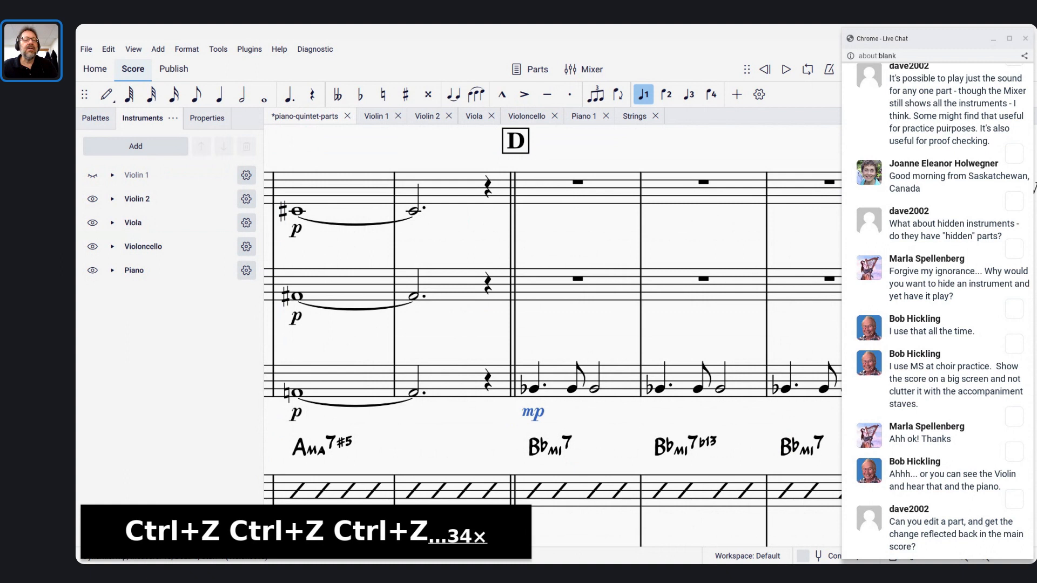
{"action": "key", "text": "ctrl+z"}
{"action": "key", "text": "ctrl+z"}
{"action": "key", "text": "ctrl+z"}
{"action": "key", "text": "ctrl+z"}
{"action": "key", "text": "ctrl+z"}
{"action": "key", "text": "ctrl+z"}
{"action": "key", "text": "ctrl+z"}
{"action": "key", "text": "ctrl+z"}
{"action": "key", "text": "ctrl+z"}
{"action": "key", "text": "ctrl+z"}
{"action": "key", "text": "ctrl+z"}
{"action": "key", "text": "ctrl+z"}
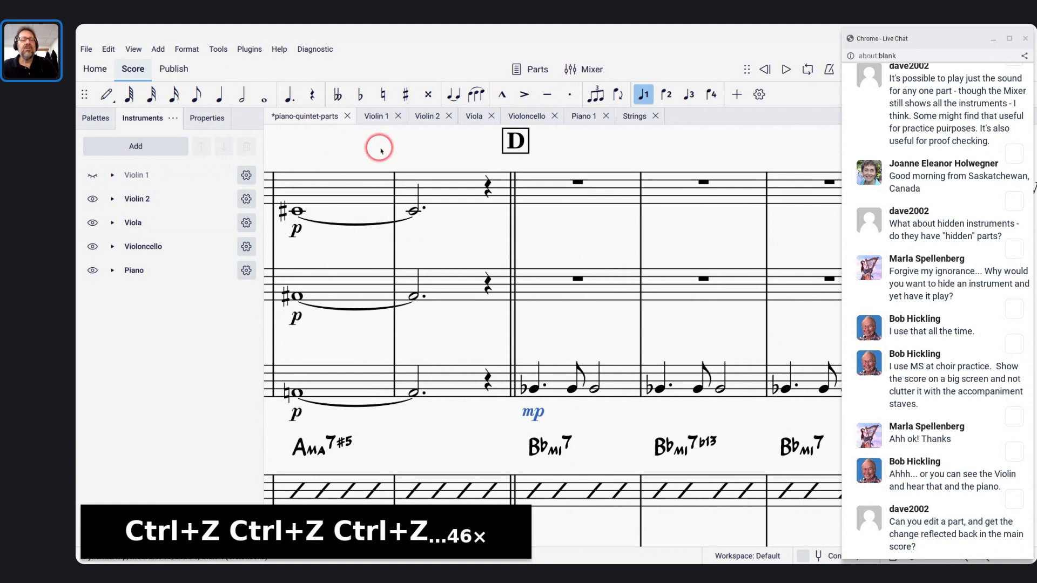
Close the current score and reopen piano-quintet-parts.mscz
{"action": "key", "text": "Home"}
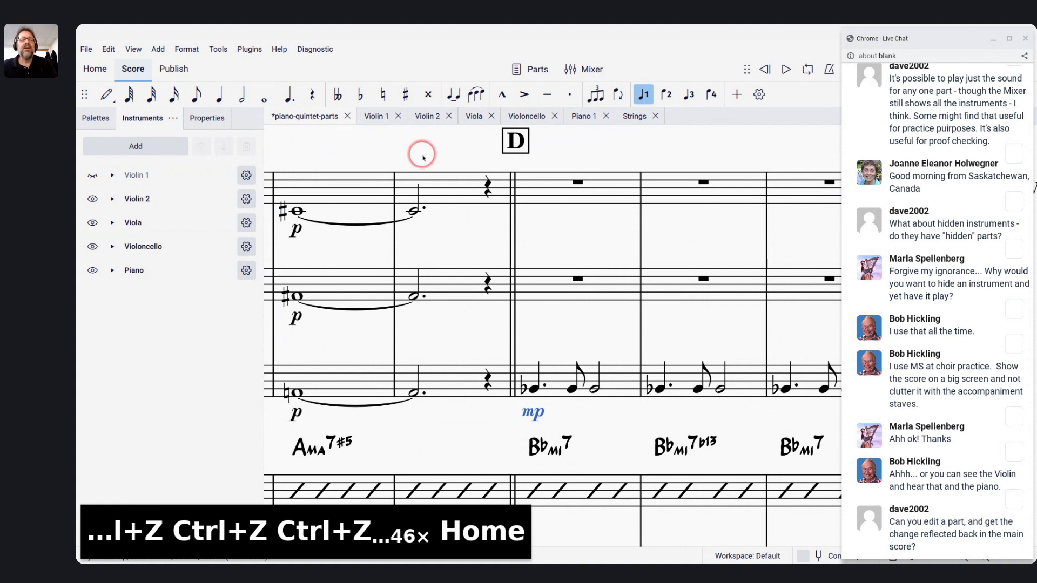
{"action": "key", "text": "Home"}
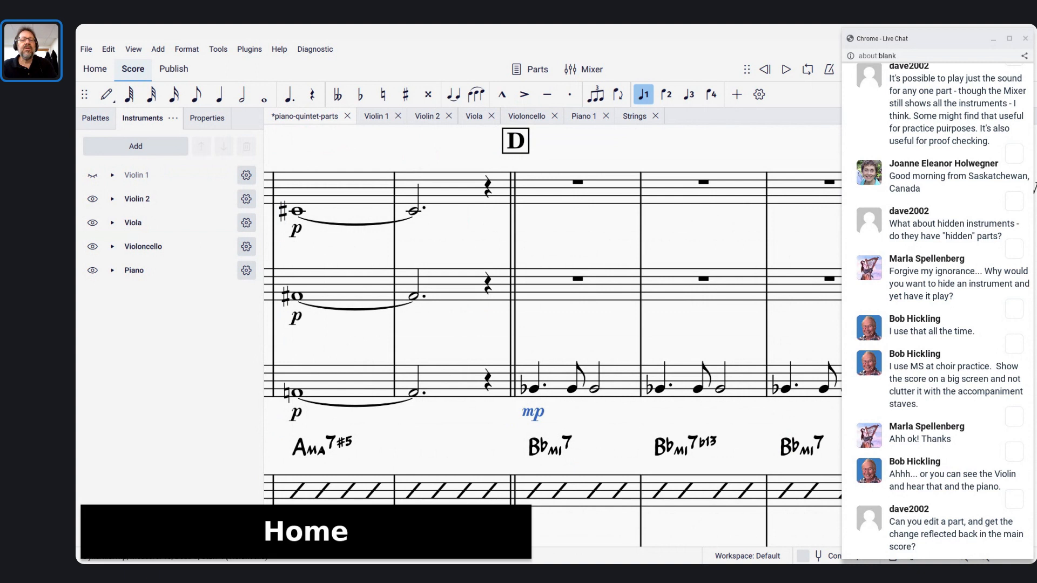
{"action": "key", "text": "ctrl+w"}
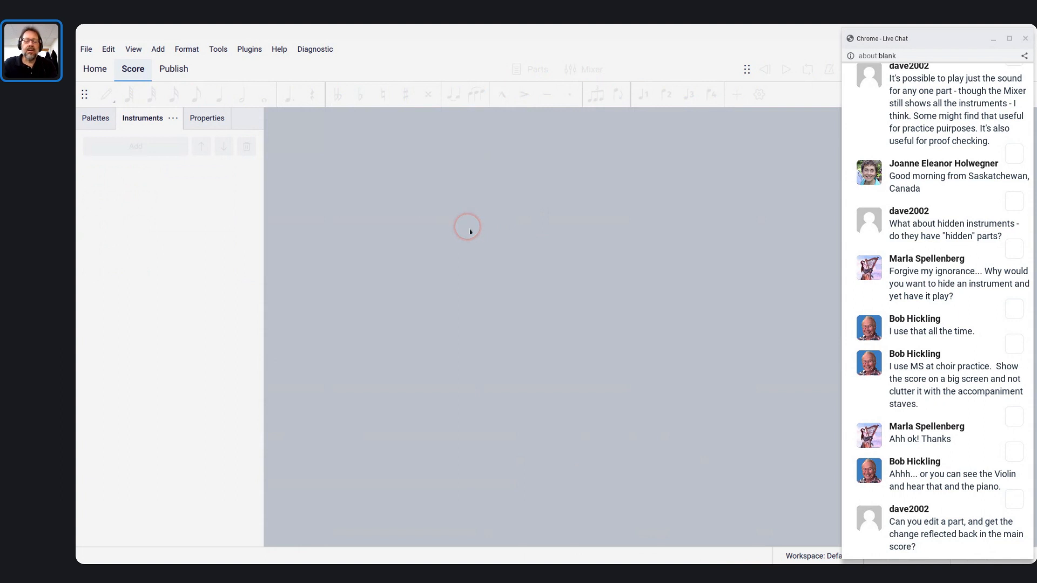
{"action": "key", "text": "ctrl+o"}
{"action": "scroll", "coordinate": [516, 290], "scroll_direction": "down", "scroll_amount": 2}
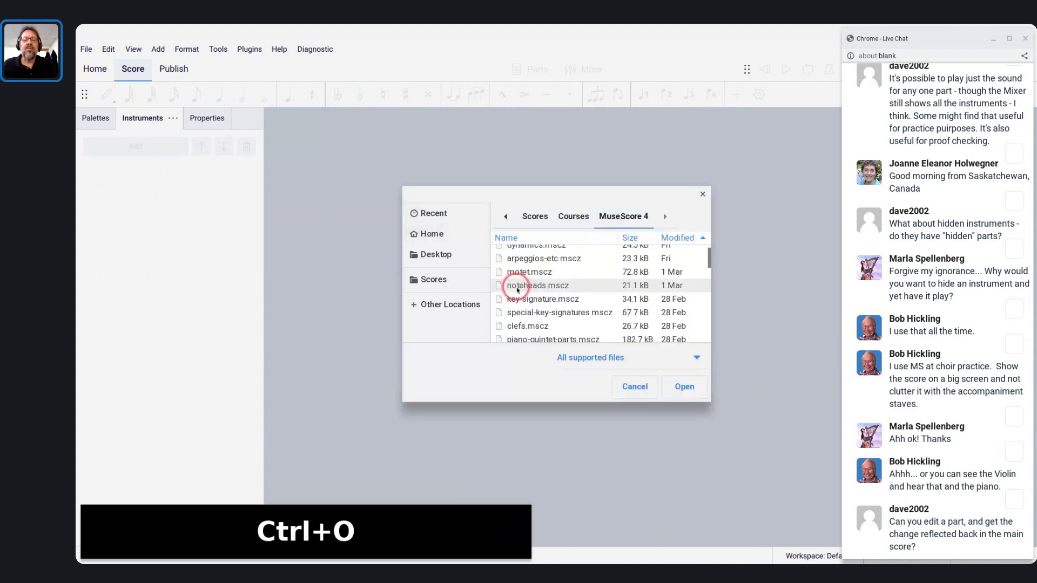
{"action": "scroll", "coordinate": [518, 303], "scroll_direction": "down", "scroll_amount": 1}
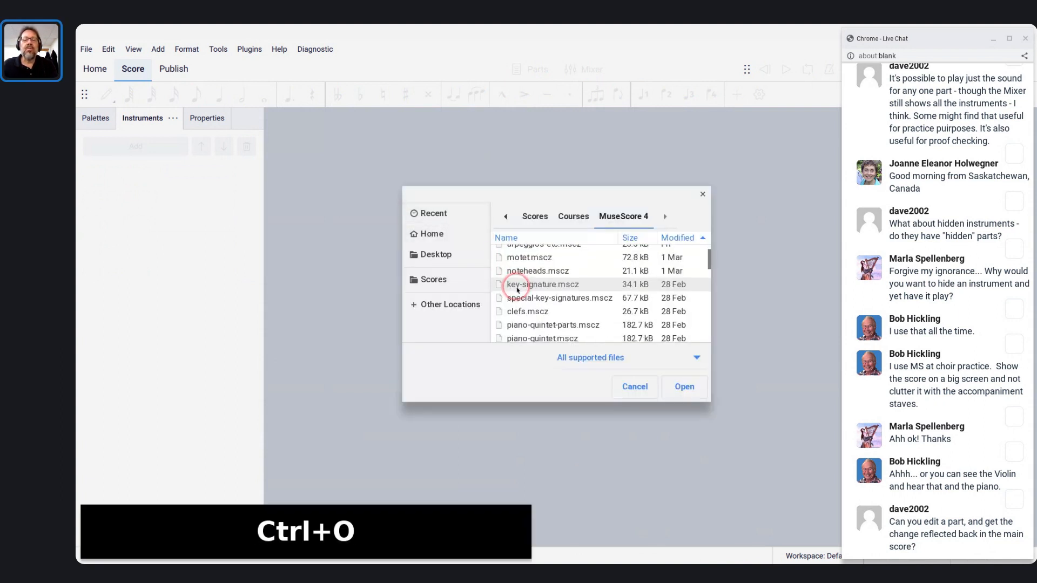
{"action": "double_click", "coordinate": [521, 325]}
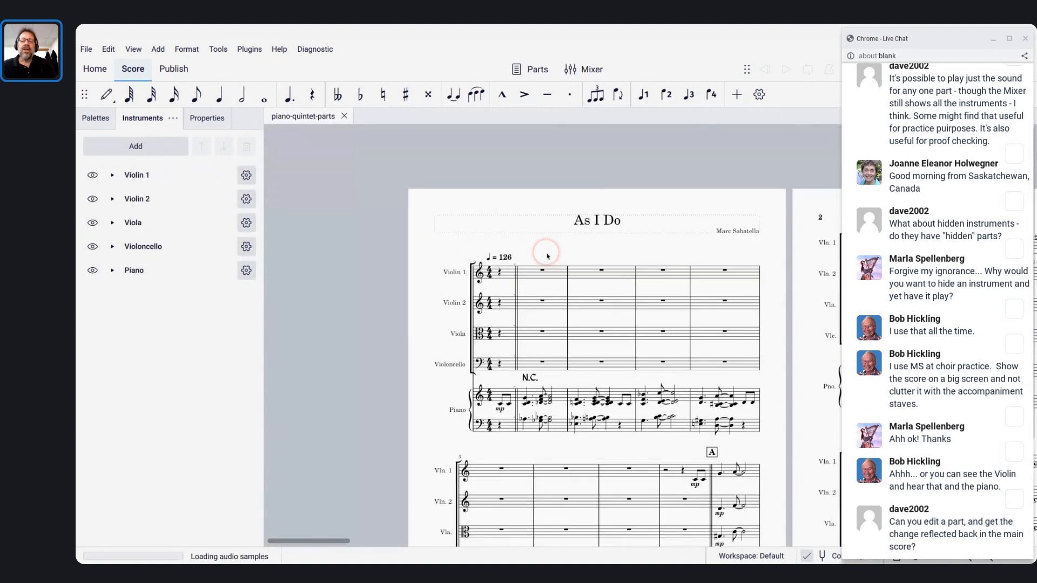
Examine the first page of the reopened full score and the string staves around rehearsal mark A
{"action": "scroll", "coordinate": [547, 256], "scroll_direction": "down", "scroll_amount": 3}
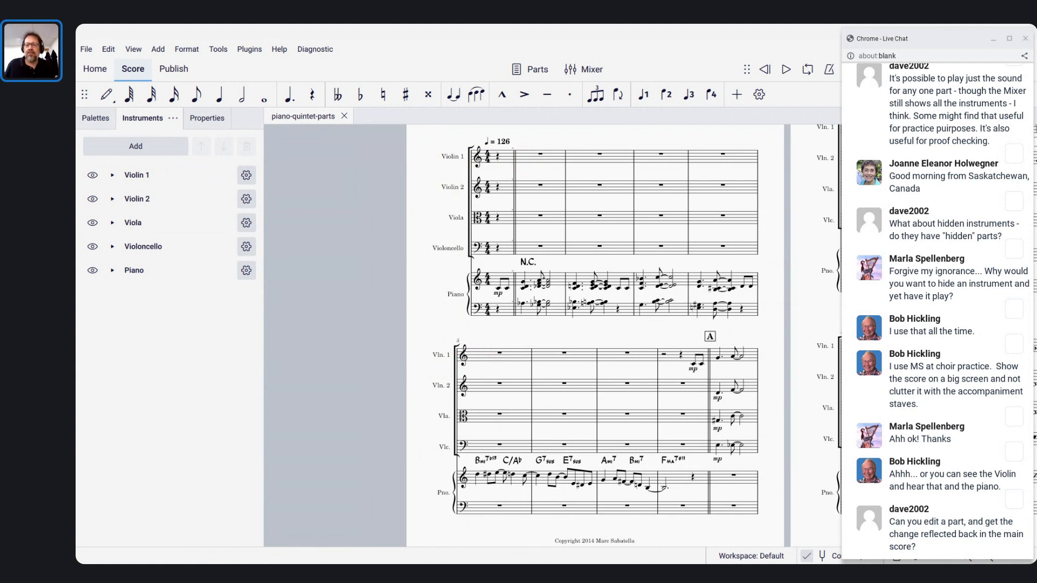
{"action": "scroll", "coordinate": [525, 167], "scroll_direction": "up", "scroll_amount": 5}
{"action": "scroll", "coordinate": [524, 166], "scroll_direction": "up", "scroll_amount": 1}
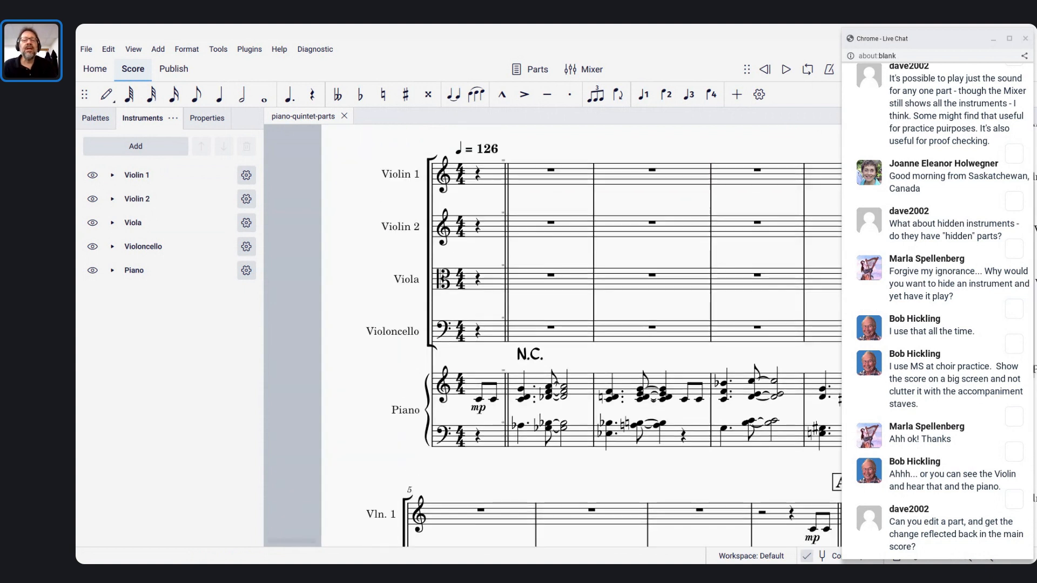
{"action": "scroll", "coordinate": [483, 189], "scroll_direction": "up", "scroll_amount": 2}
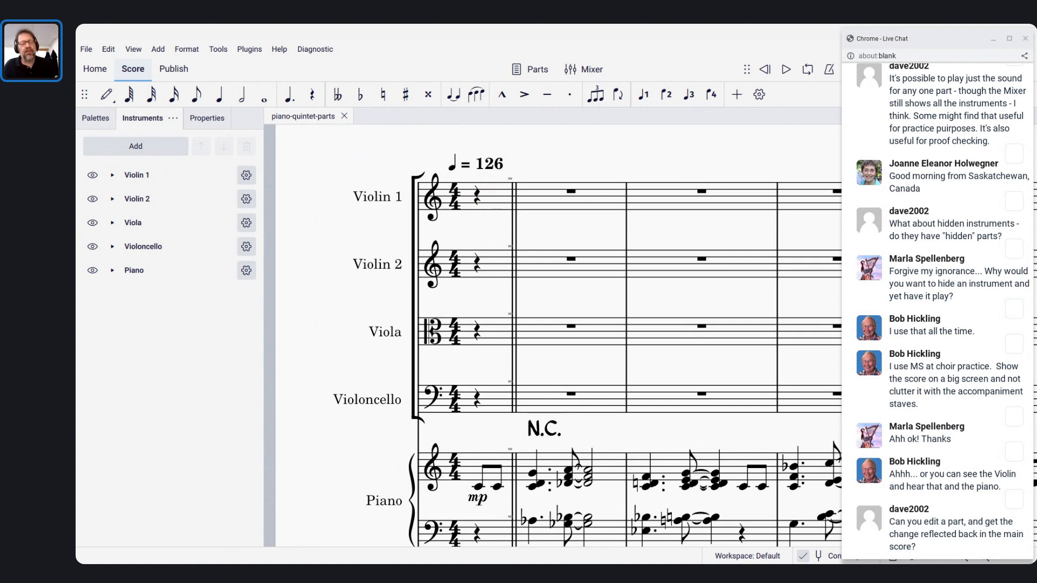
{"action": "left_click", "coordinate": [444, 193]}
{"action": "scroll", "coordinate": [447, 194], "scroll_direction": "down", "scroll_amount": 3}
{"action": "scroll", "coordinate": [446, 195], "scroll_direction": "down", "scroll_amount": 1}
{"action": "scroll", "coordinate": [446, 194], "scroll_direction": "right", "scroll_amount": 5}
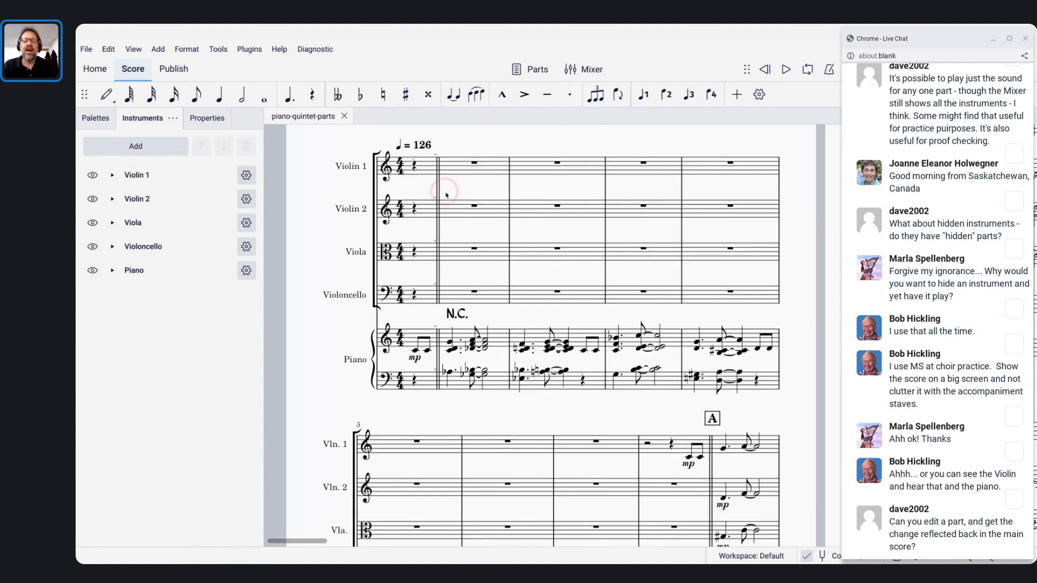
{"action": "scroll", "coordinate": [537, 333], "scroll_direction": "down", "scroll_amount": 4}
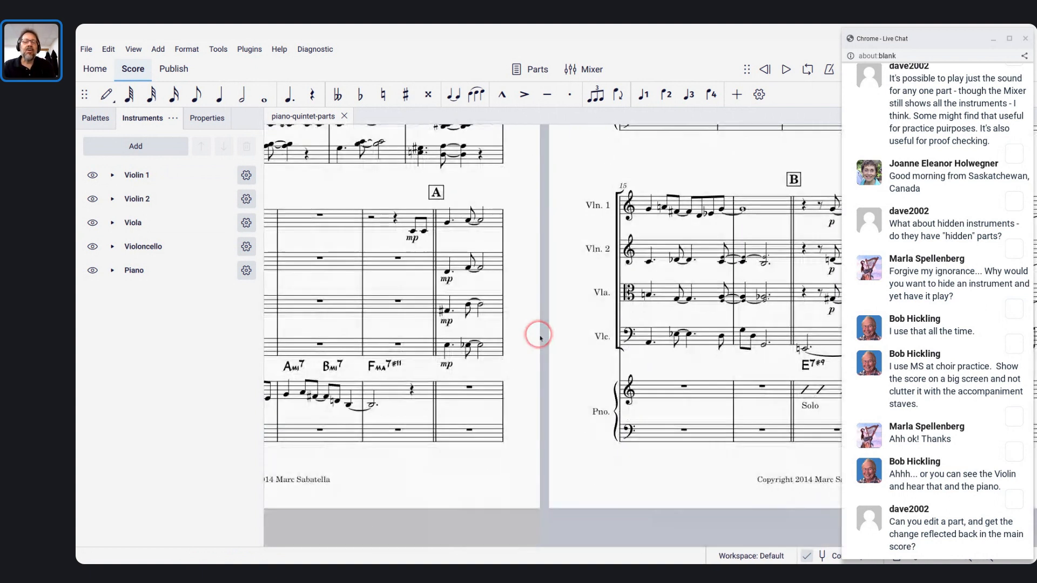
{"action": "left_click", "coordinate": [384, 224]}
{"action": "left_click", "coordinate": [384, 265]}
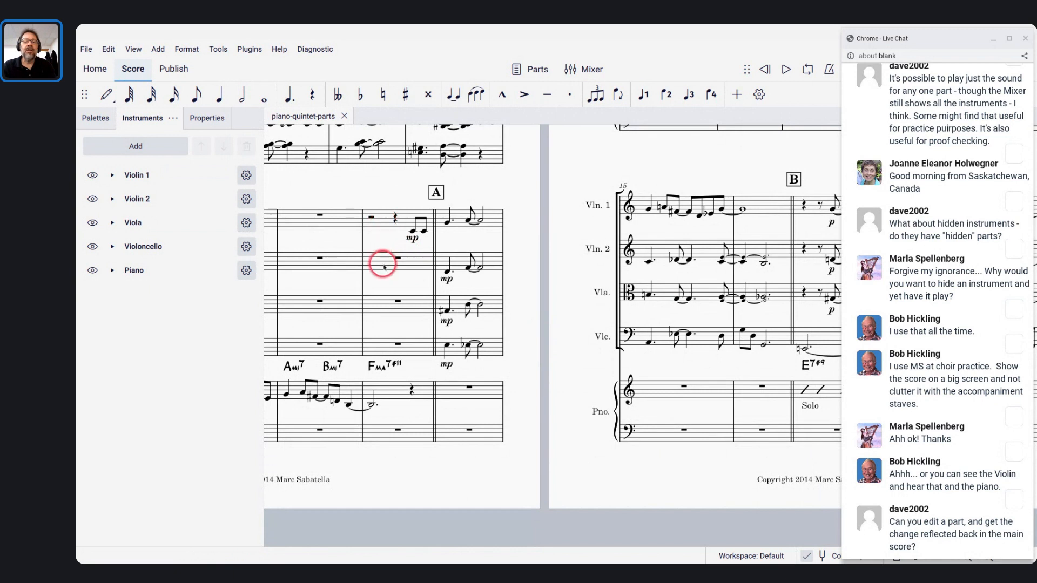
Select the Violin 1 and Violin 2 staves from the first measure through the end of the score
{"action": "scroll", "coordinate": [384, 267], "scroll_direction": "left", "scroll_amount": 6}
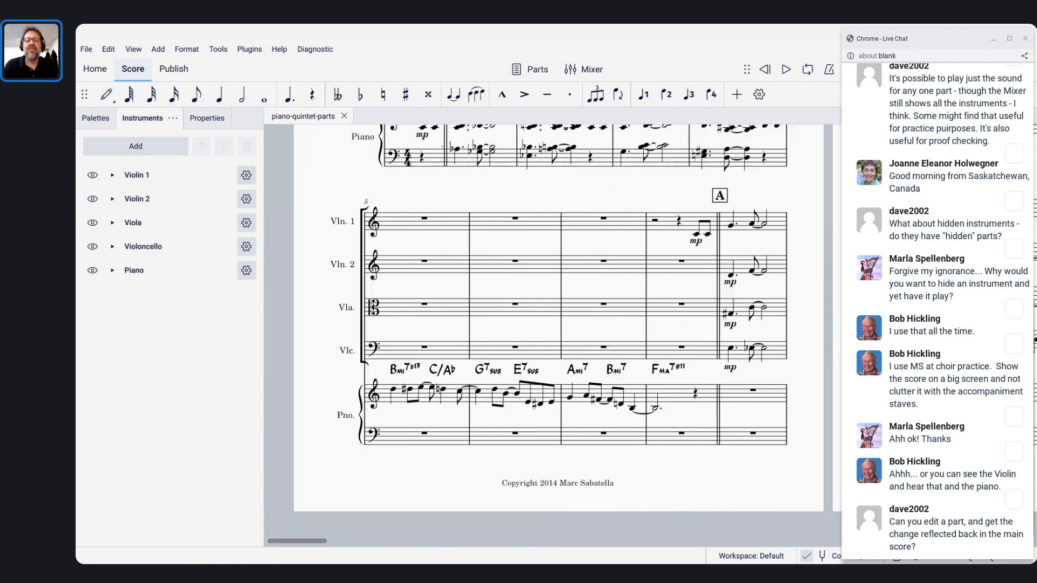
{"action": "scroll", "coordinate": [384, 267], "scroll_direction": "up", "scroll_amount": 3}
{"action": "scroll", "coordinate": [384, 267], "scroll_direction": "up", "scroll_amount": 2}
{"action": "left_click", "coordinate": [502, 219]}
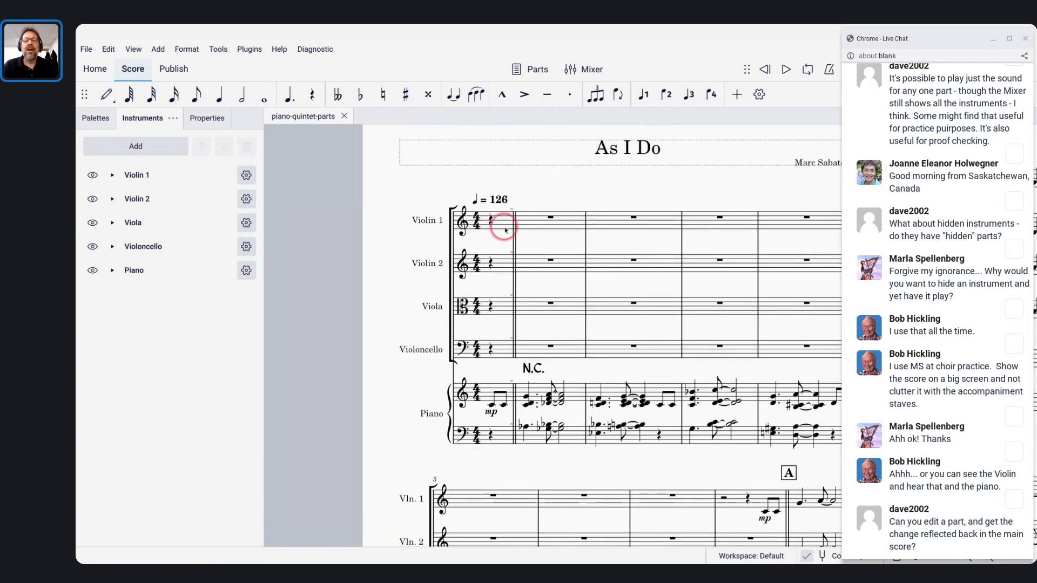
{"action": "left_click", "coordinate": [498, 263], "text": "shift"}
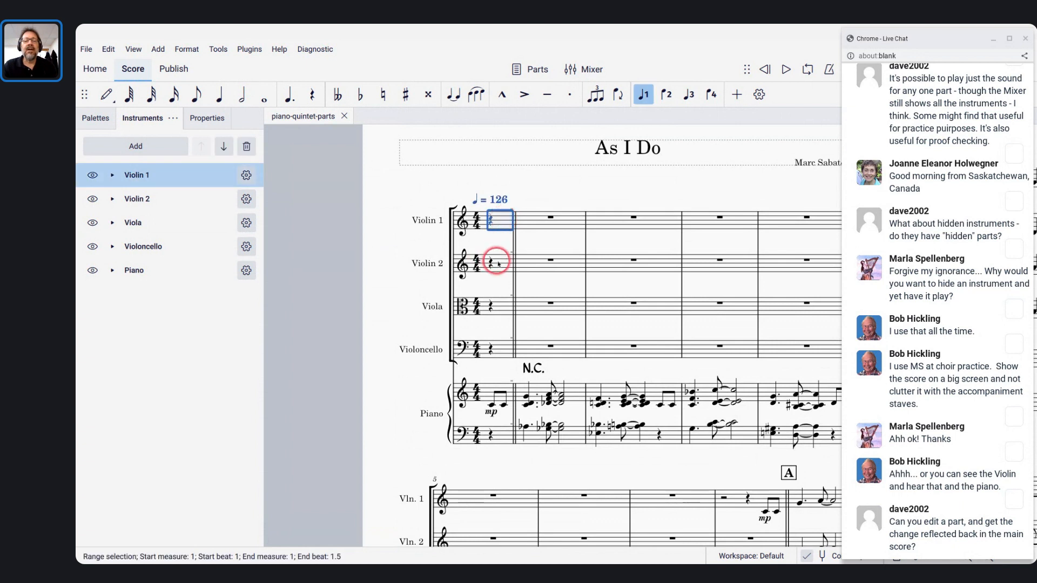
{"action": "left_click", "coordinate": [500, 221]}
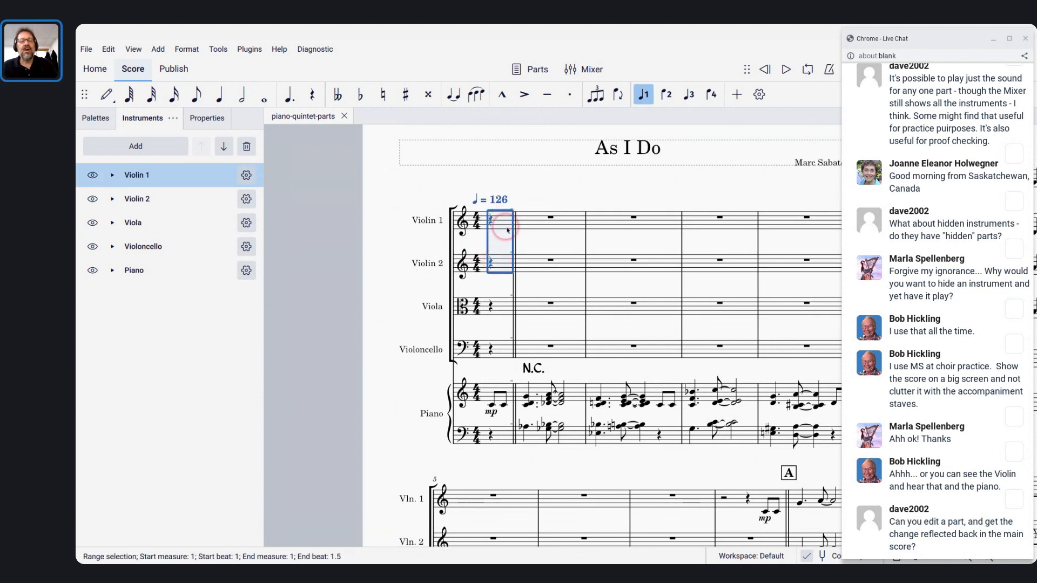
{"action": "left_click", "coordinate": [505, 264], "text": "shift"}
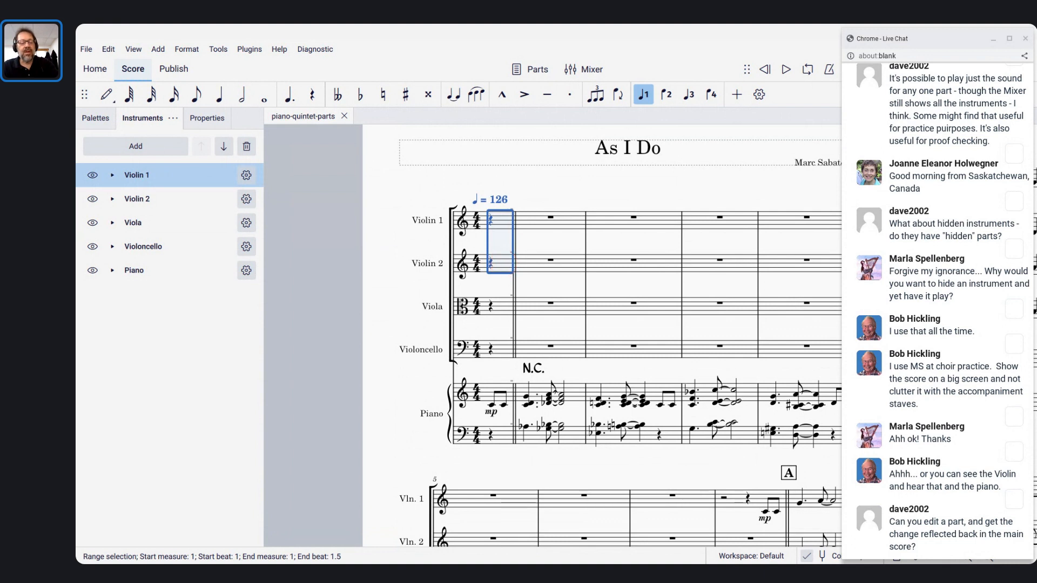
{"action": "key", "text": "ctrl+shift+End"}
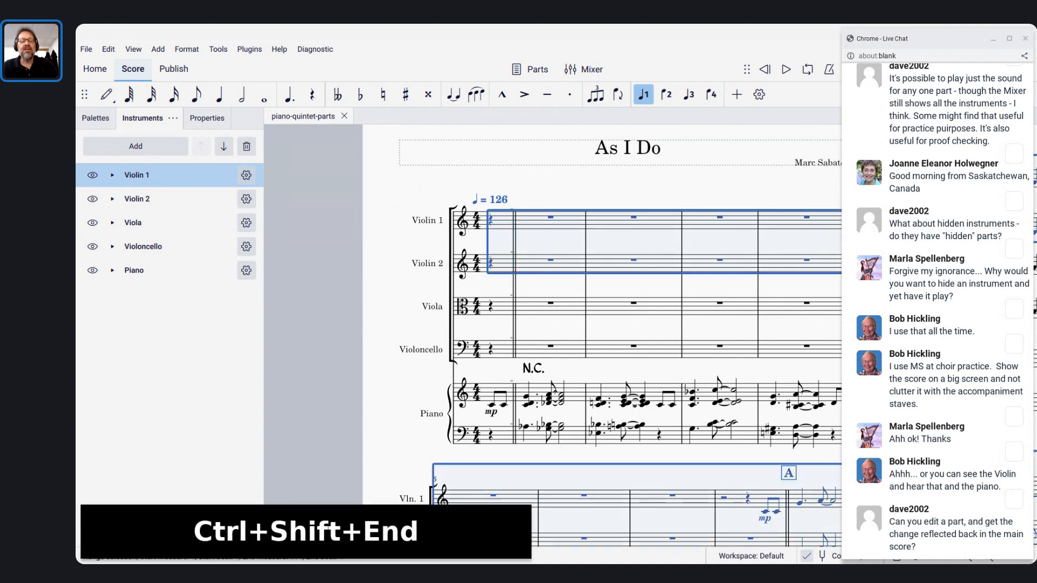
Review the selection across the pages and implode both violin staves onto the Violin 1 staff
{"action": "scroll", "coordinate": [614, 295], "scroll_direction": "right", "scroll_amount": 5}
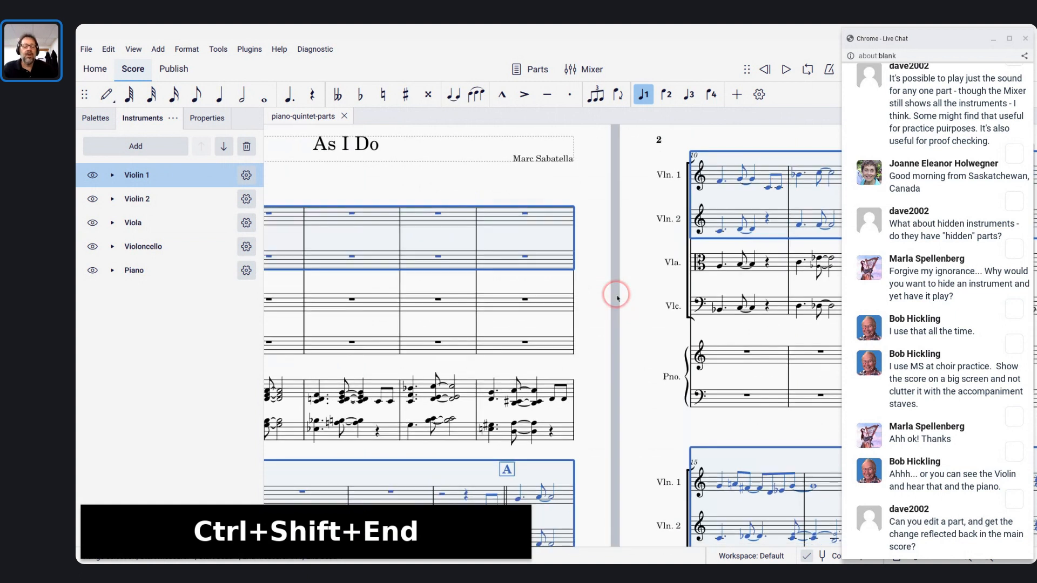
{"action": "scroll", "coordinate": [617, 298], "scroll_direction": "down", "scroll_amount": 5}
{"action": "scroll", "coordinate": [617, 298], "scroll_direction": "right", "scroll_amount": 8}
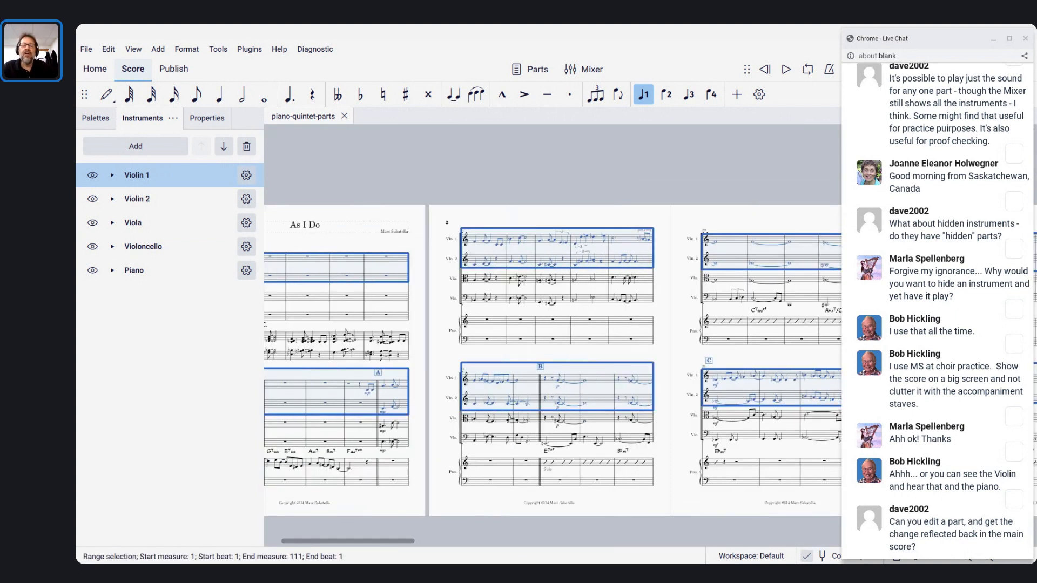
{"action": "scroll", "coordinate": [552, 360], "scroll_direction": "right", "scroll_amount": 15}
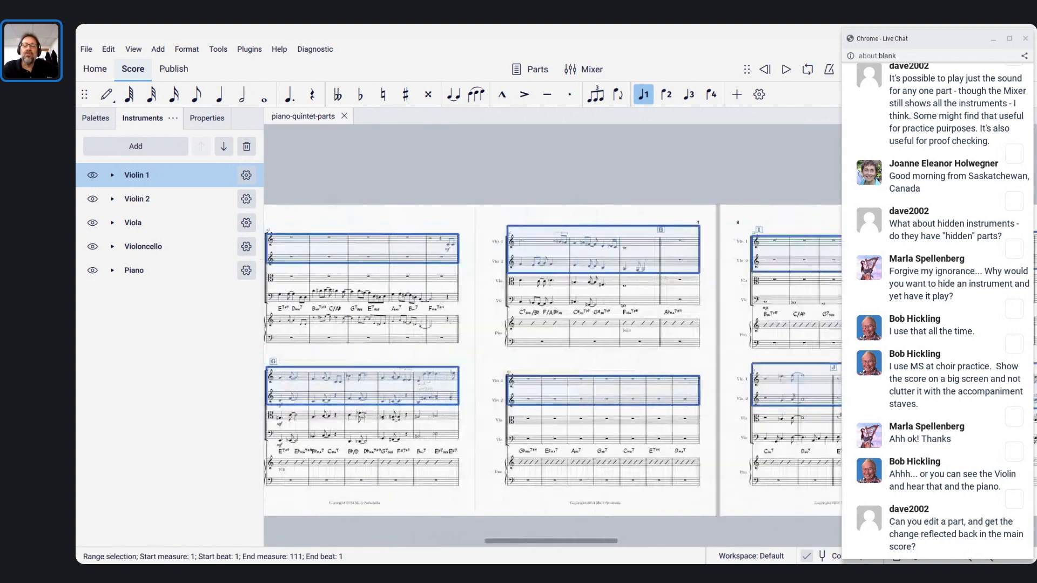
{"action": "scroll", "coordinate": [552, 360], "scroll_direction": "left", "scroll_amount": 20}
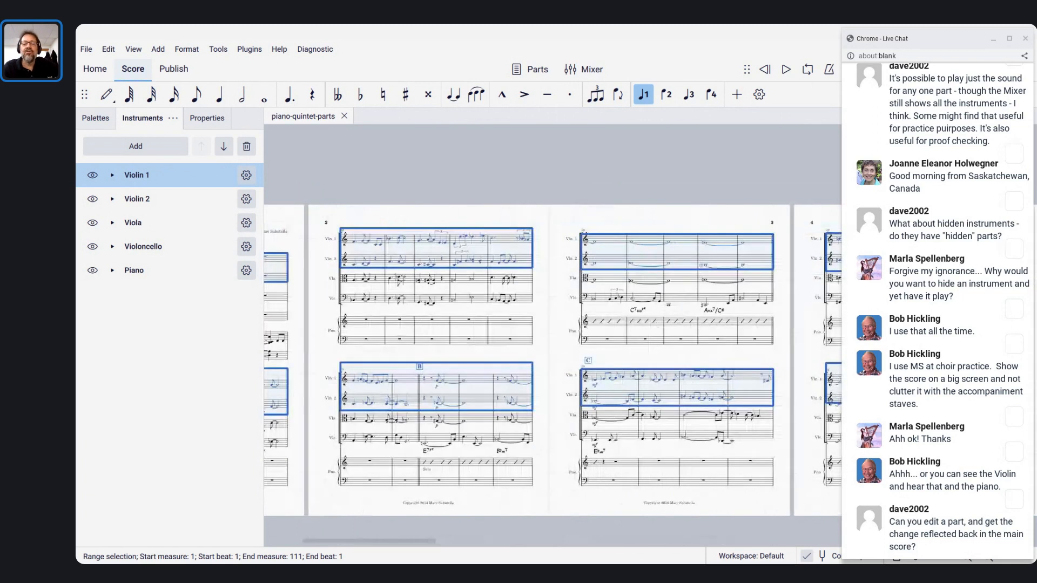
{"action": "scroll", "coordinate": [603, 244], "scroll_direction": "left", "scroll_amount": 5}
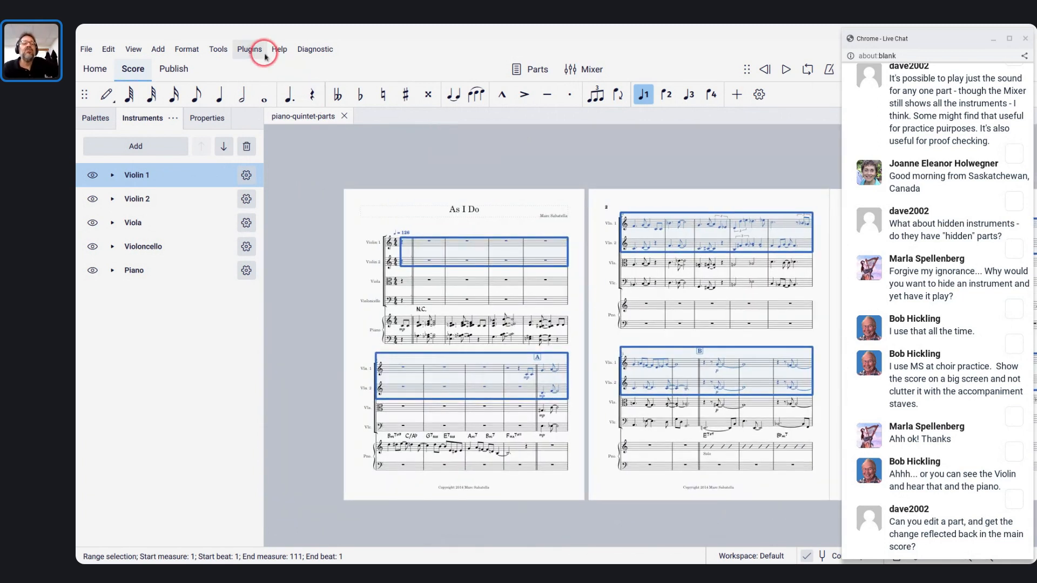
{"action": "left_click", "coordinate": [222, 48]}
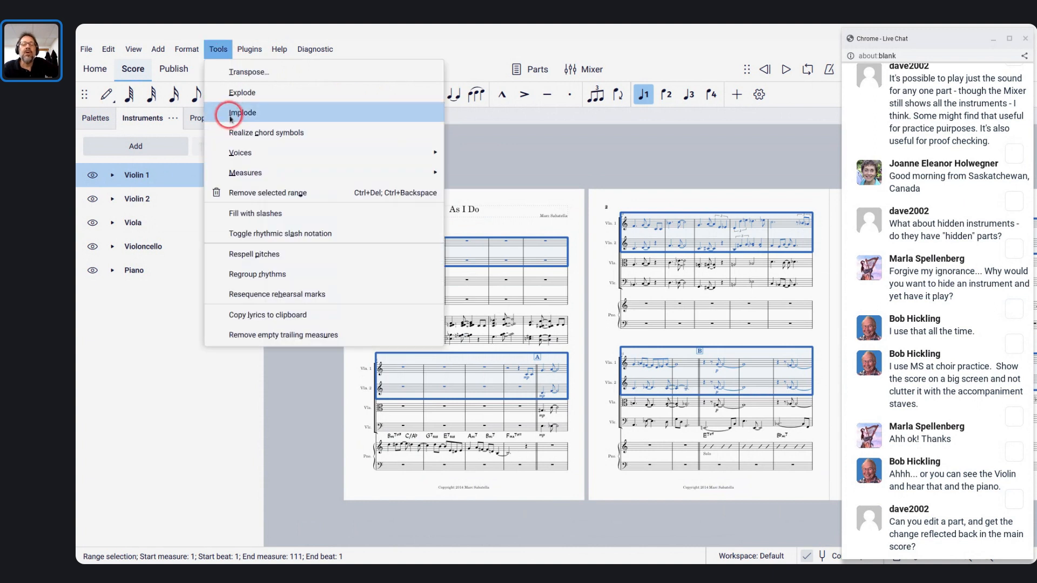
{"action": "scroll", "coordinate": [507, 361], "scroll_direction": "up", "scroll_amount": 5}
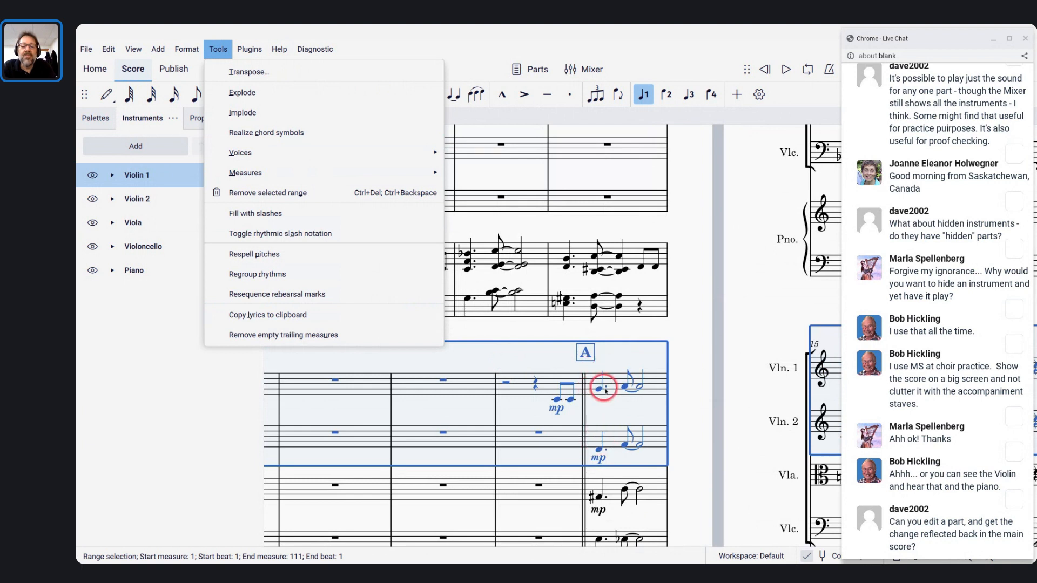
{"action": "left_click", "coordinate": [248, 116]}
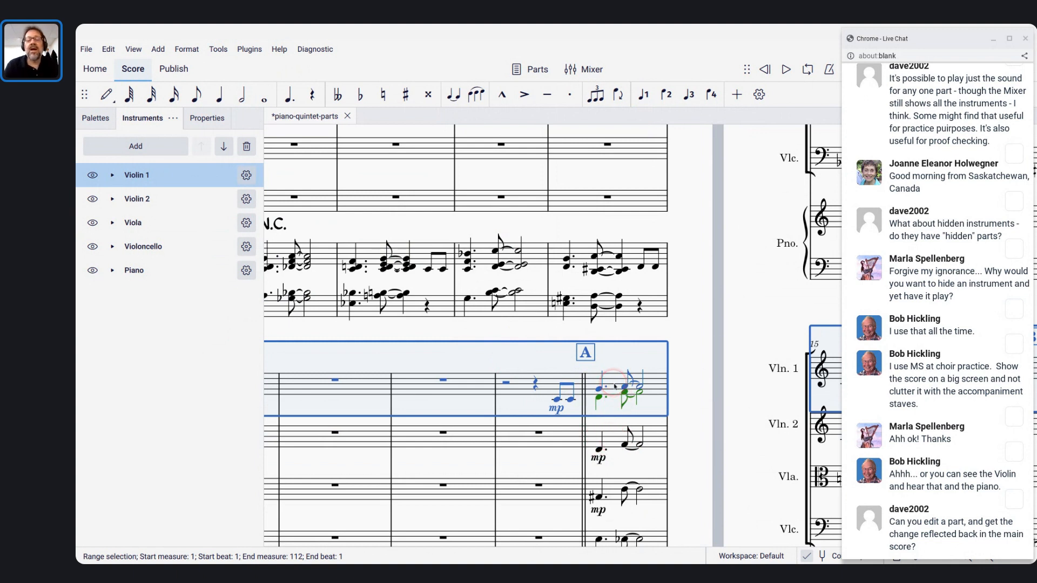
Hide the Violin 2 instrument in the main score and check the combined Violin 1 staff
{"action": "scroll", "coordinate": [614, 387], "scroll_direction": "down", "scroll_amount": 2}
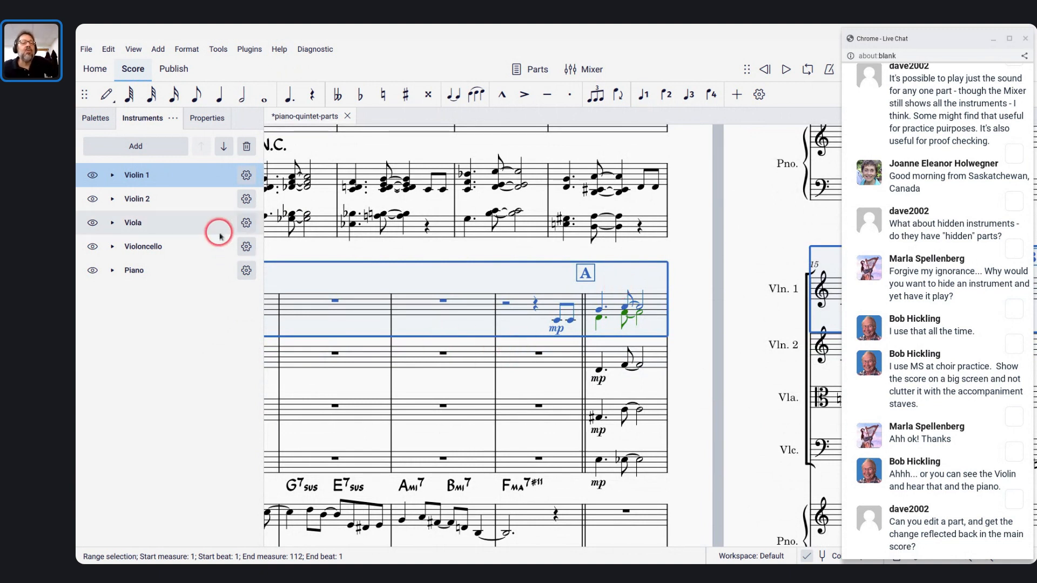
{"action": "left_click", "coordinate": [92, 200]}
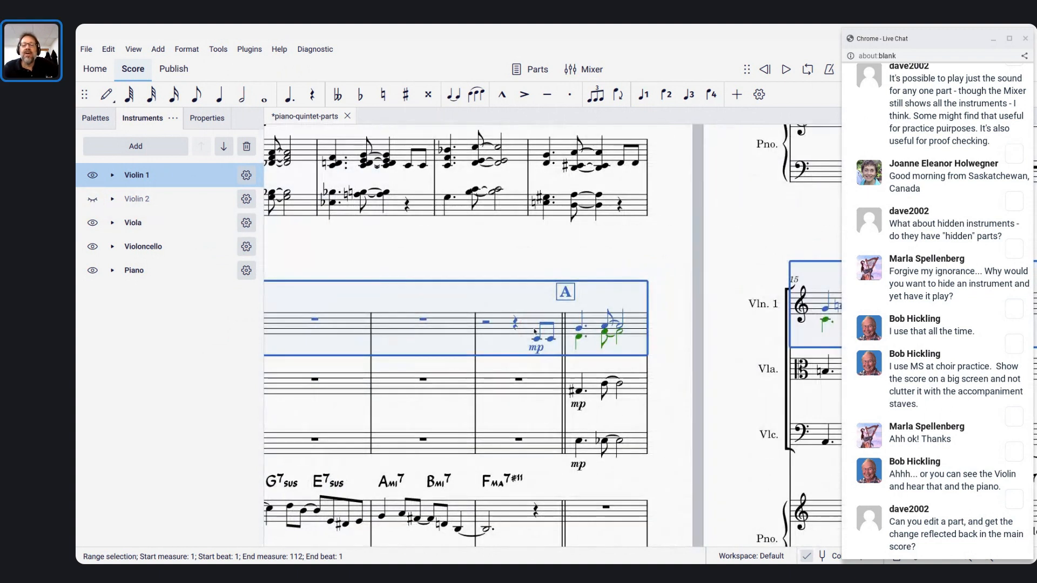
{"action": "left_click", "coordinate": [594, 323]}
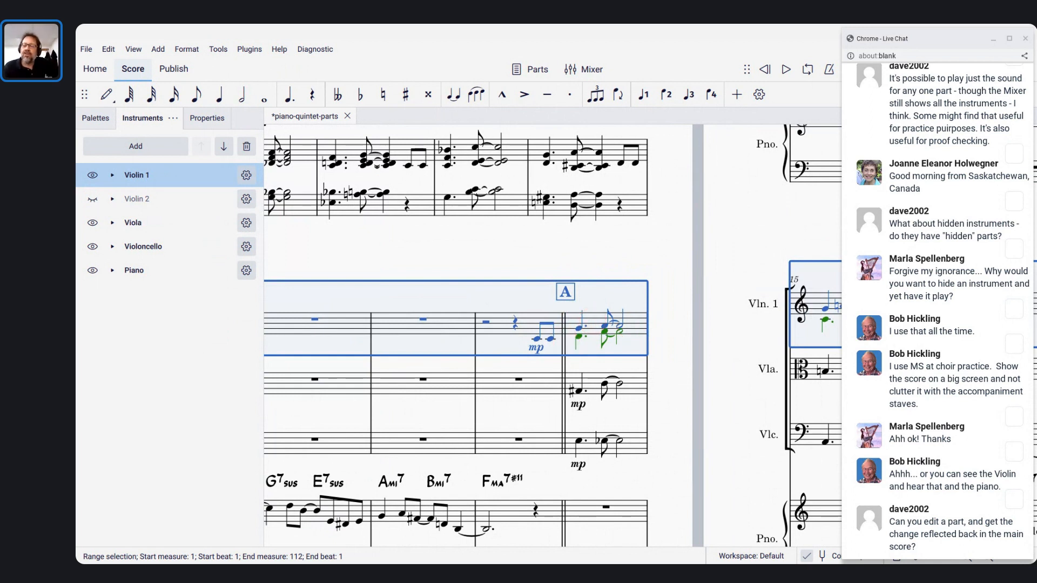
{"action": "left_click", "coordinate": [515, 302]}
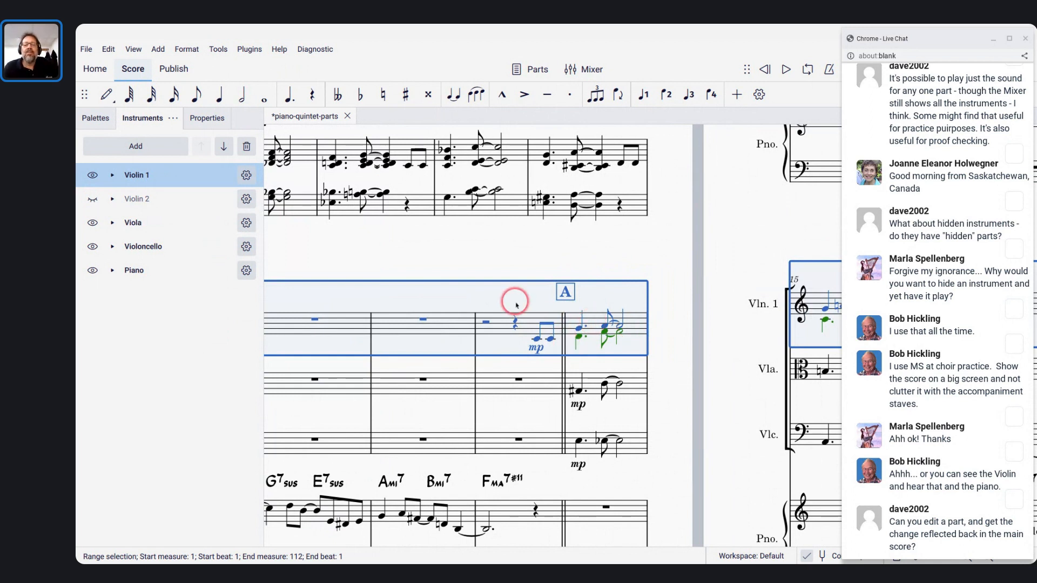
{"action": "scroll", "coordinate": [516, 303], "scroll_direction": "left", "scroll_amount": 5}
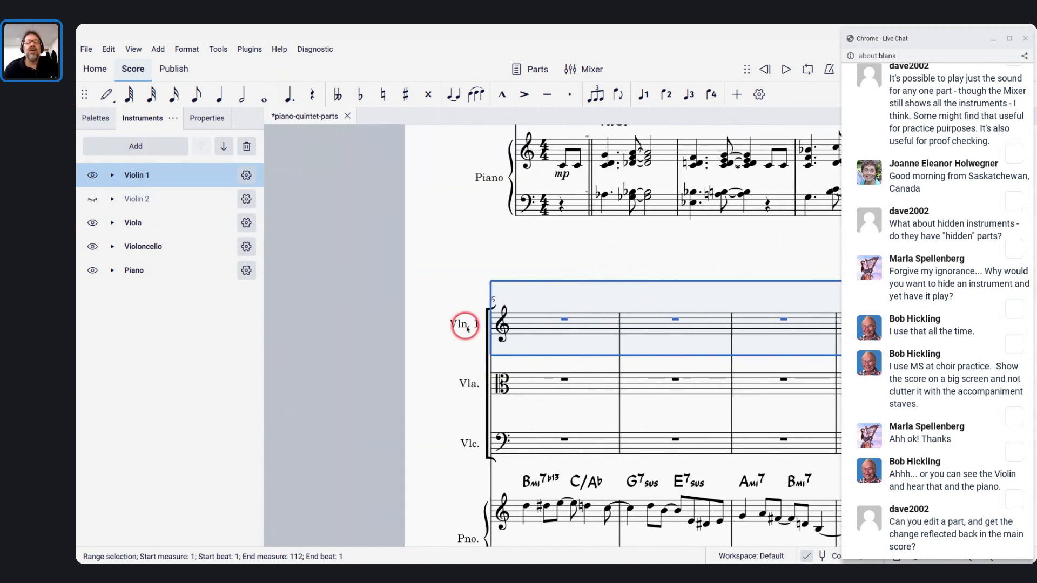
{"action": "scroll", "coordinate": [466, 327], "scroll_direction": "up", "scroll_amount": 5}
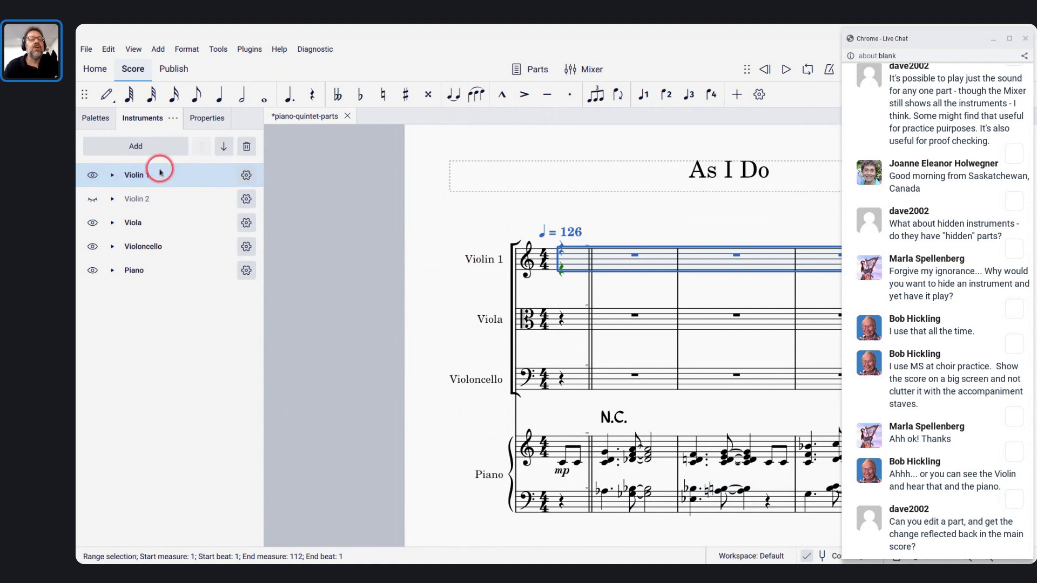
Change the Violin 1 instrument's name on the main score to Violins
{"action": "left_click", "coordinate": [112, 175]}
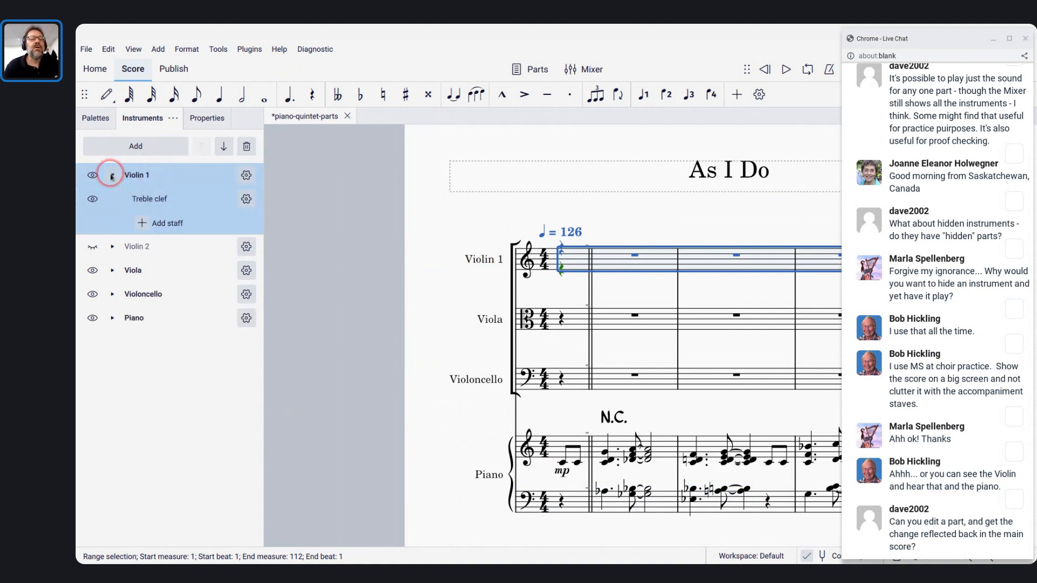
{"action": "left_click", "coordinate": [246, 175]}
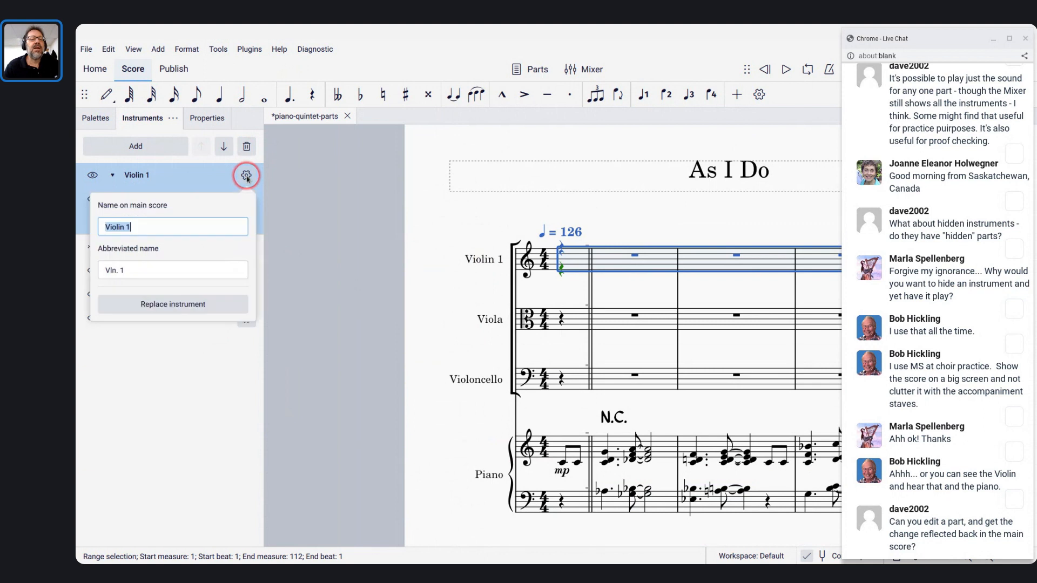
{"action": "key", "text": "Right"}
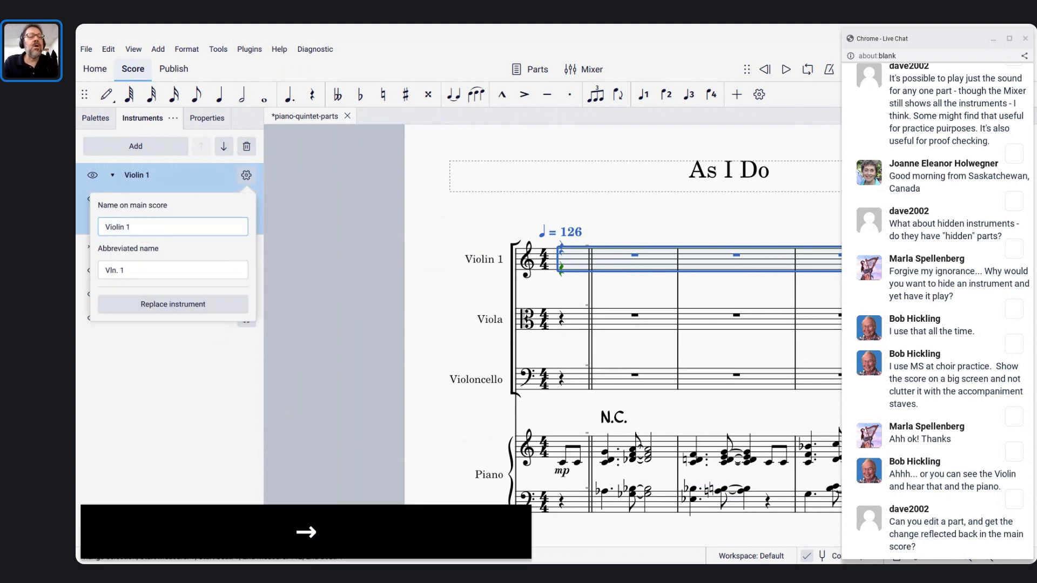
{"action": "key", "text": "BackSpace"}
{"action": "key", "text": "BackSpace"}
{"action": "type", "text": "s"}
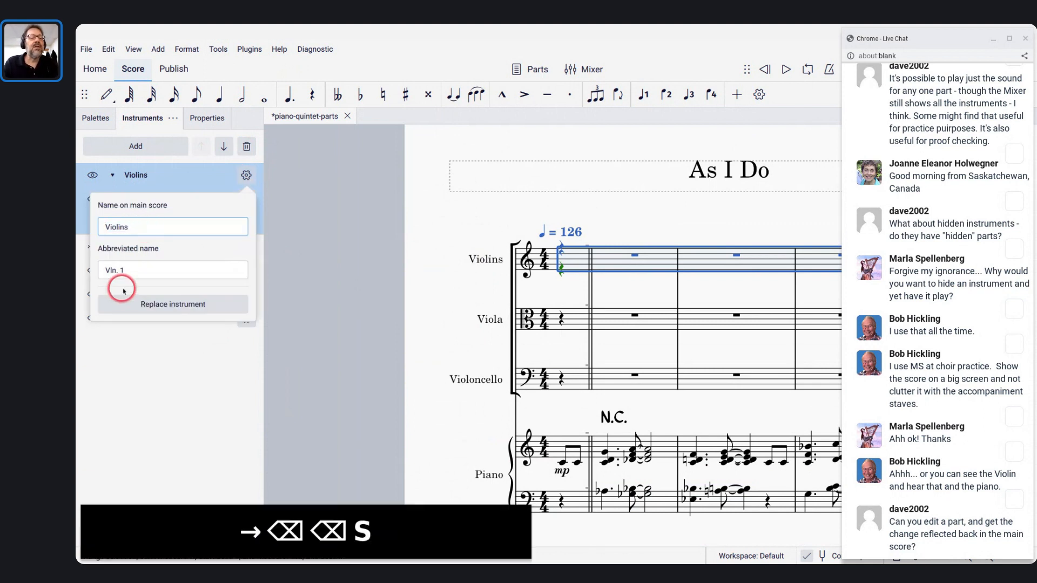
Set the combined violin staff's abbreviated name to Vlns
{"action": "left_click", "coordinate": [138, 273]}
{"action": "key", "text": "BackSpace"}
{"action": "key", "text": "BackSpace"}
{"action": "key", "text": "BackSpace"}
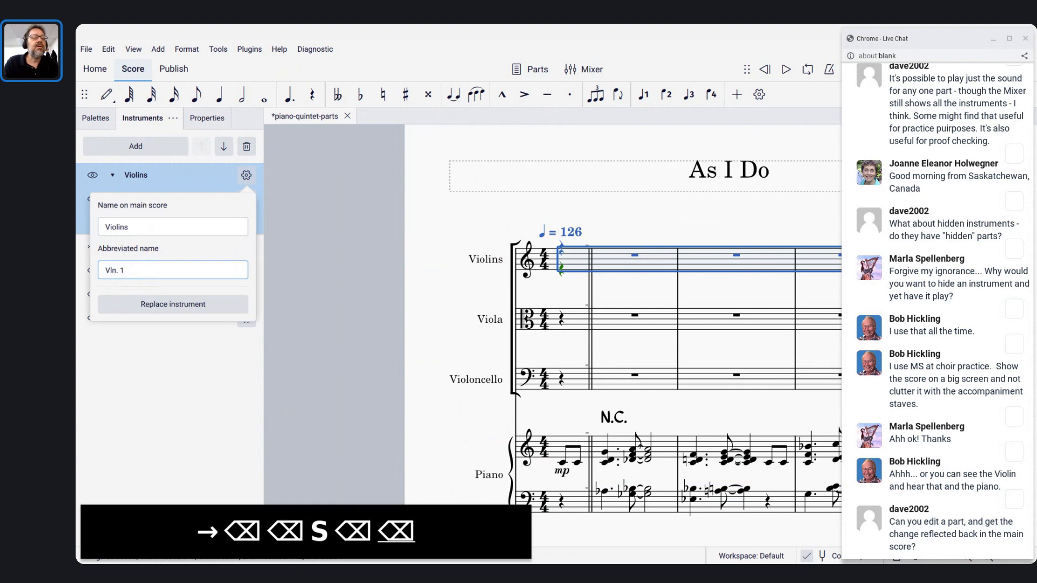
{"action": "key", "text": "Left"}
{"action": "key", "text": "Right"}
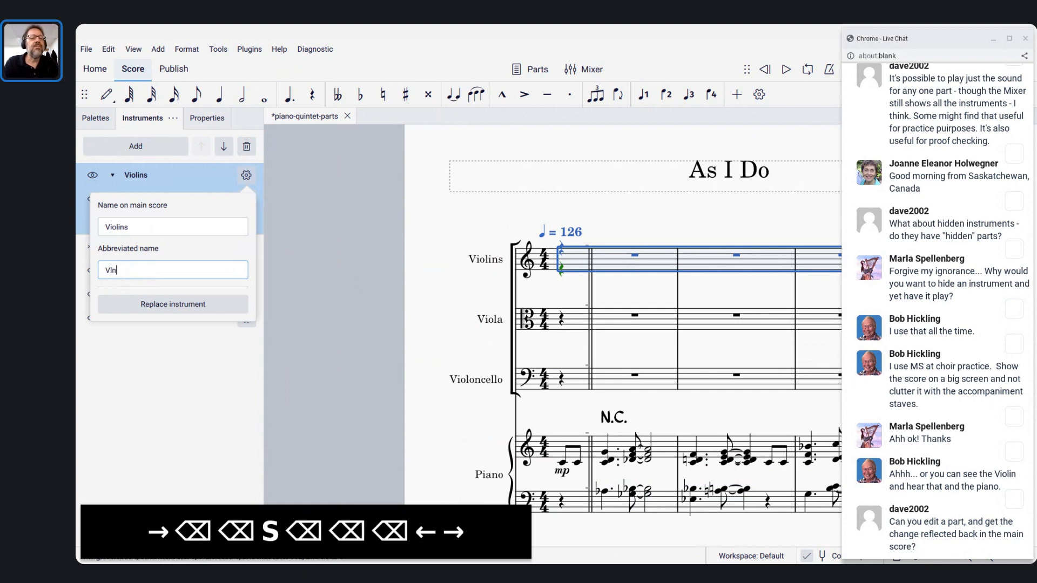
{"action": "type", "text": "s"}
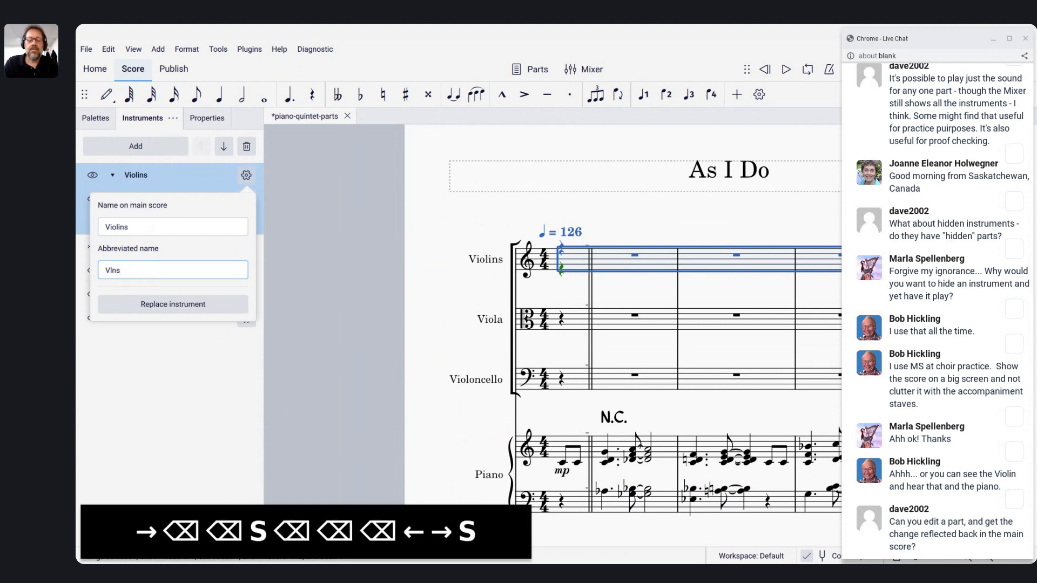
{"action": "type", "text": "."}
{"action": "left_click", "coordinate": [374, 356]}
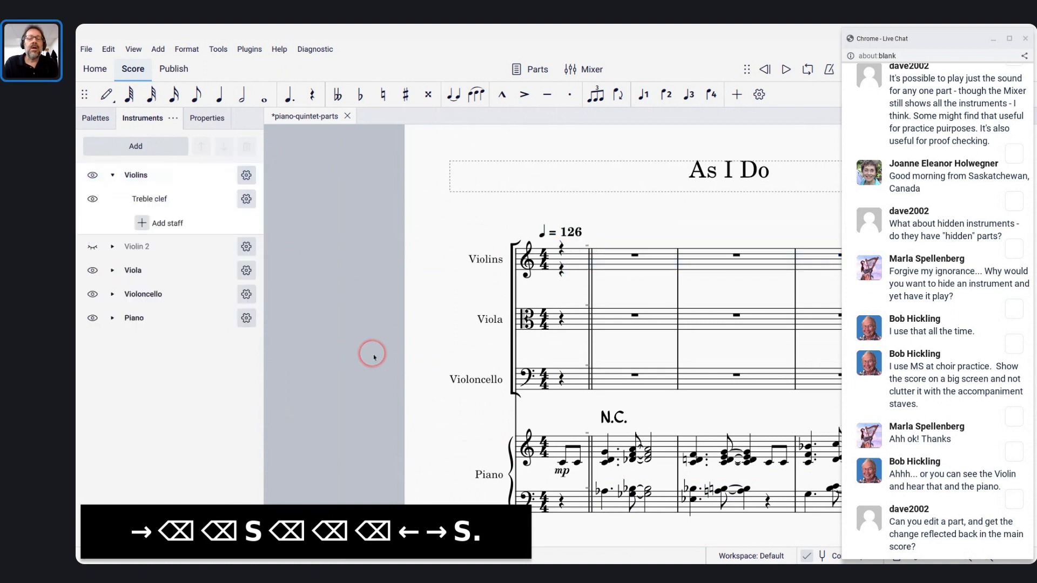
Examine the abbreviated violin label and the two-voice violin staff around rehearsal mark A
{"action": "scroll", "coordinate": [503, 393], "scroll_direction": "down", "scroll_amount": 5}
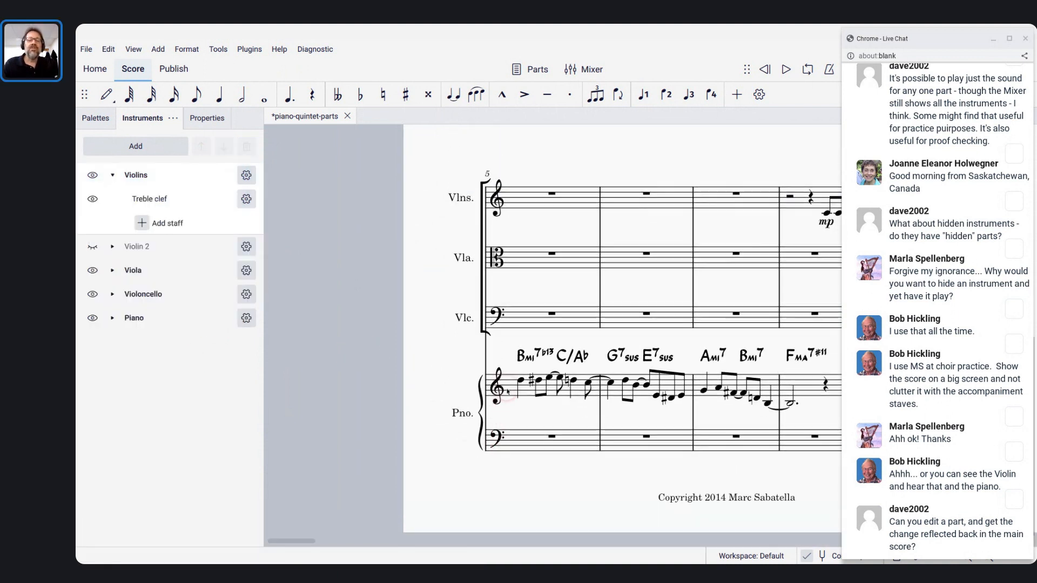
{"action": "scroll", "coordinate": [507, 389], "scroll_direction": "up", "scroll_amount": 5}
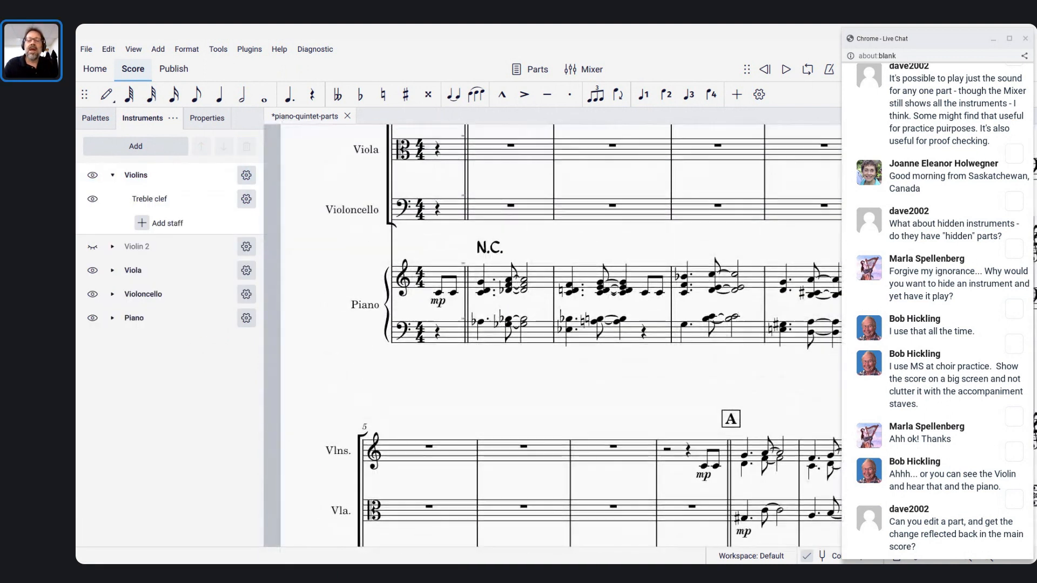
{"action": "scroll", "coordinate": [492, 316], "scroll_direction": "up", "scroll_amount": 2}
{"action": "scroll", "coordinate": [492, 316], "scroll_direction": "up", "scroll_amount": 4}
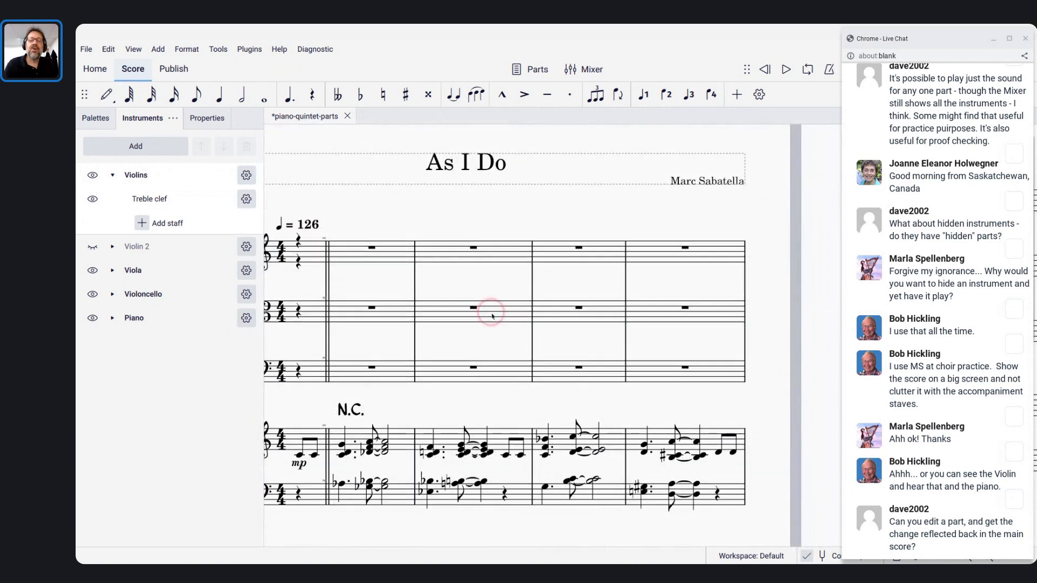
{"action": "scroll", "coordinate": [492, 316], "scroll_direction": "down", "scroll_amount": 5}
{"action": "scroll", "coordinate": [492, 317], "scroll_direction": "right", "scroll_amount": 4}
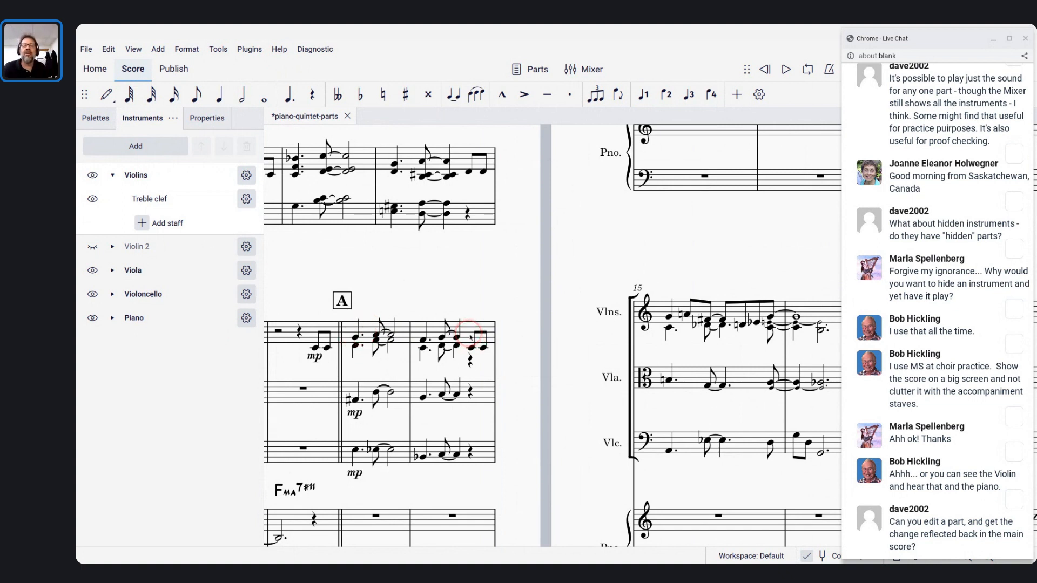
Create a new custom part and open its name for editing
{"action": "left_click", "coordinate": [534, 69]}
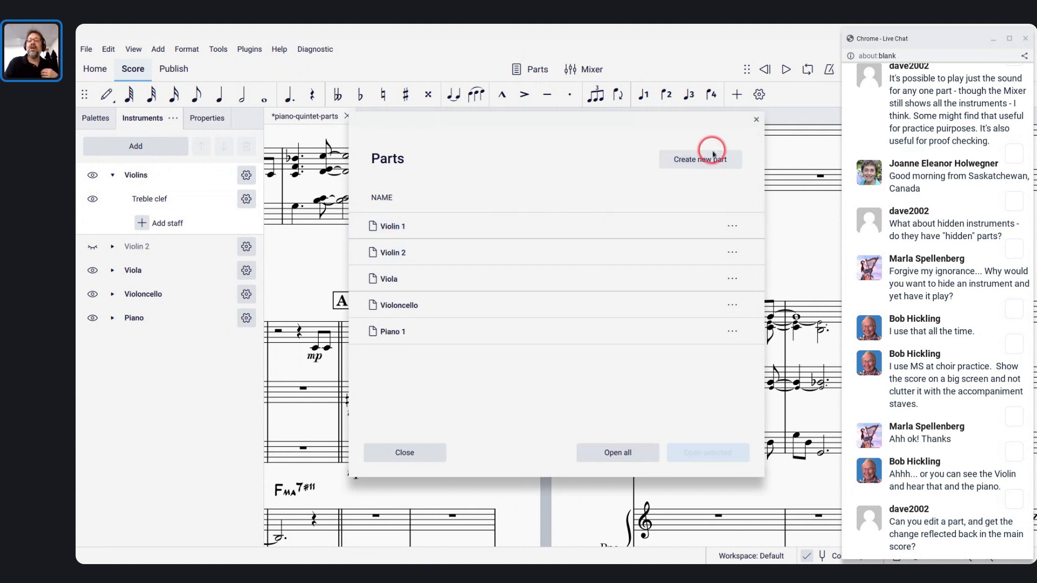
{"action": "left_click", "coordinate": [697, 162]}
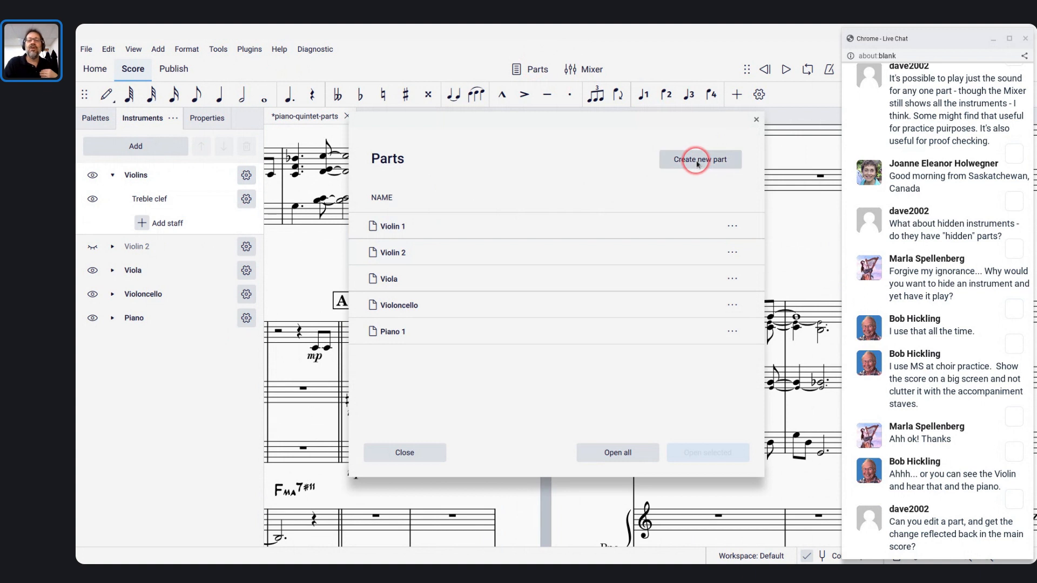
{"action": "left_click", "coordinate": [733, 361]}
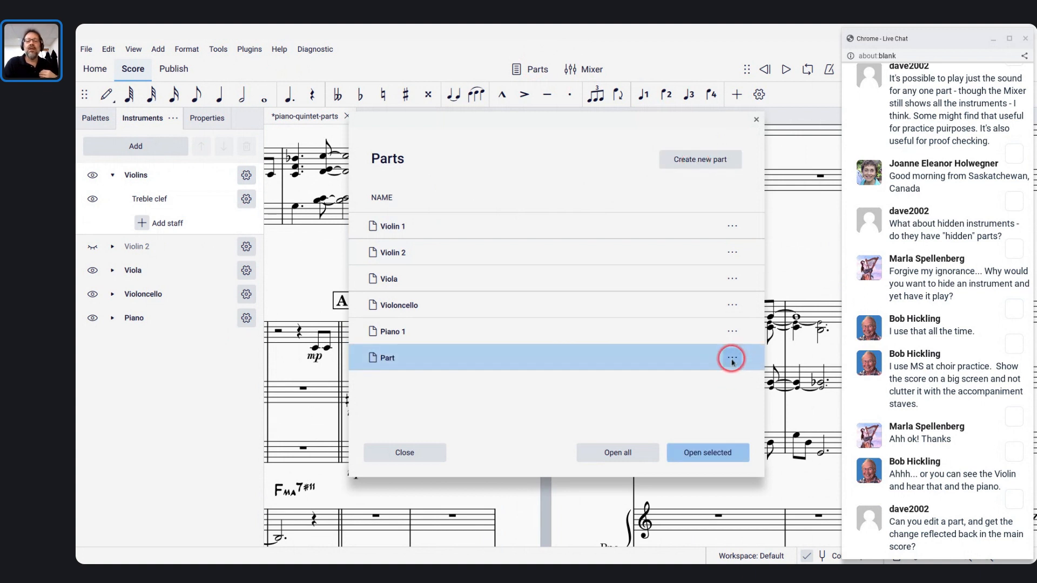
{"action": "left_click", "coordinate": [741, 399]}
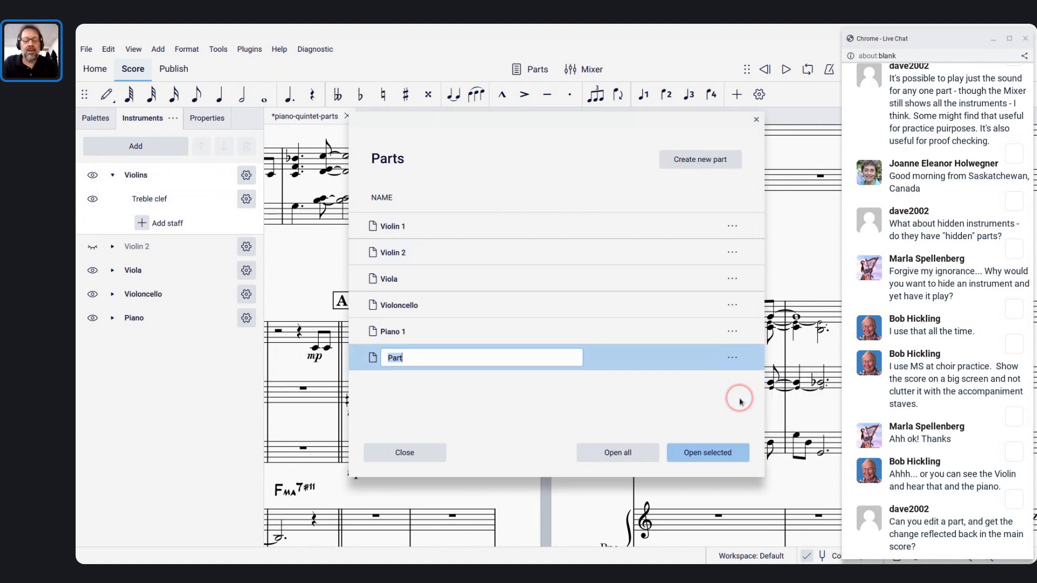
Try to name the new part Violin 1, and delete that part from the list
{"action": "type", "text": "Violin 1"}
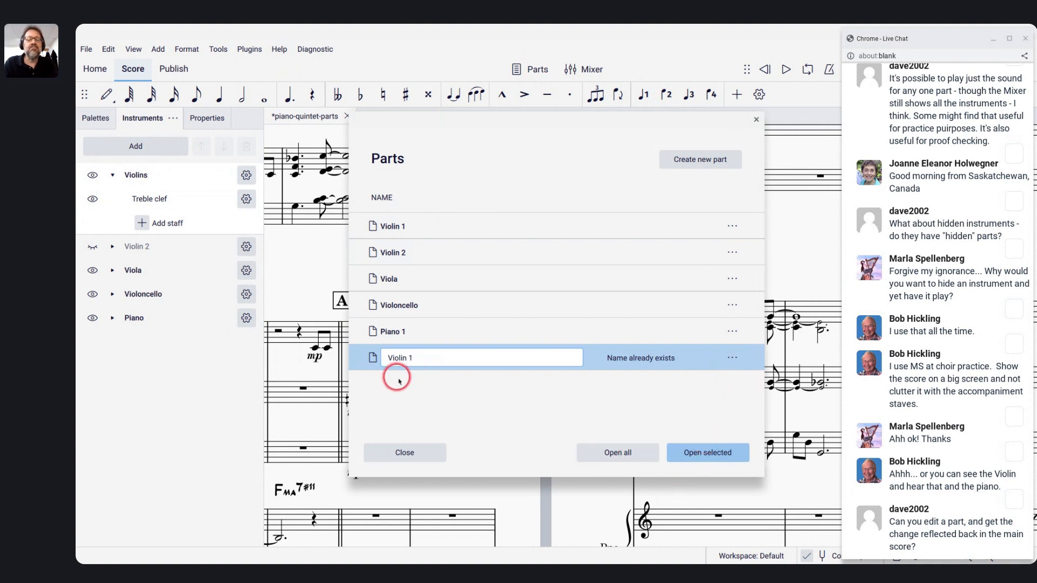
{"action": "left_click", "coordinate": [409, 395]}
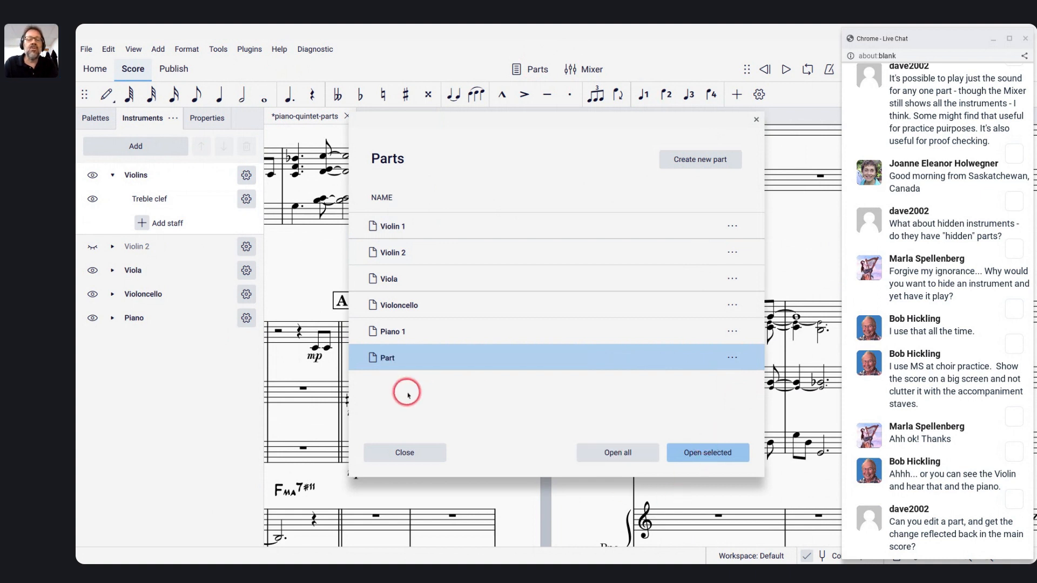
{"action": "left_click", "coordinate": [732, 358]}
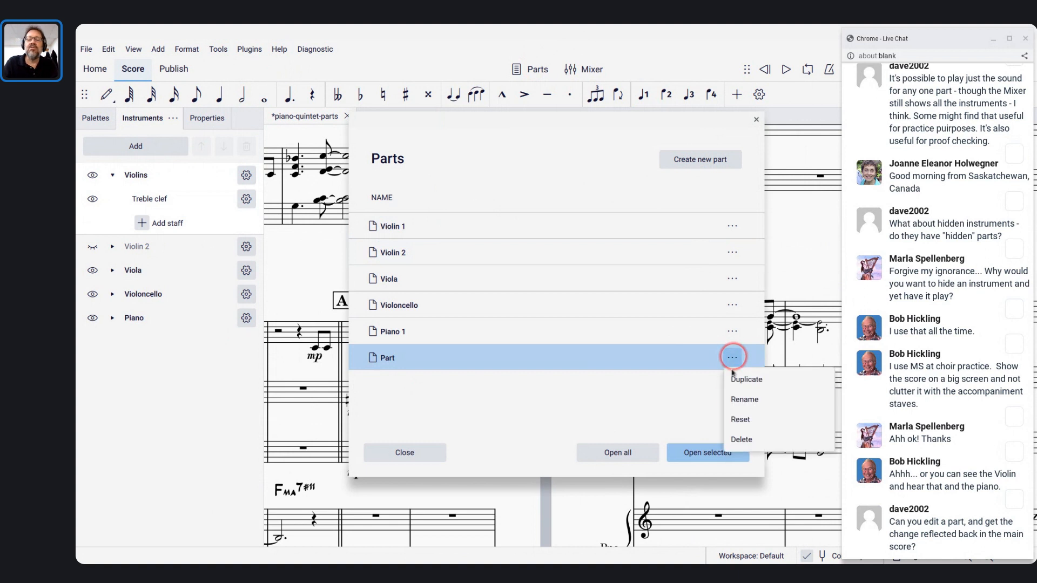
{"action": "left_click", "coordinate": [737, 441]}
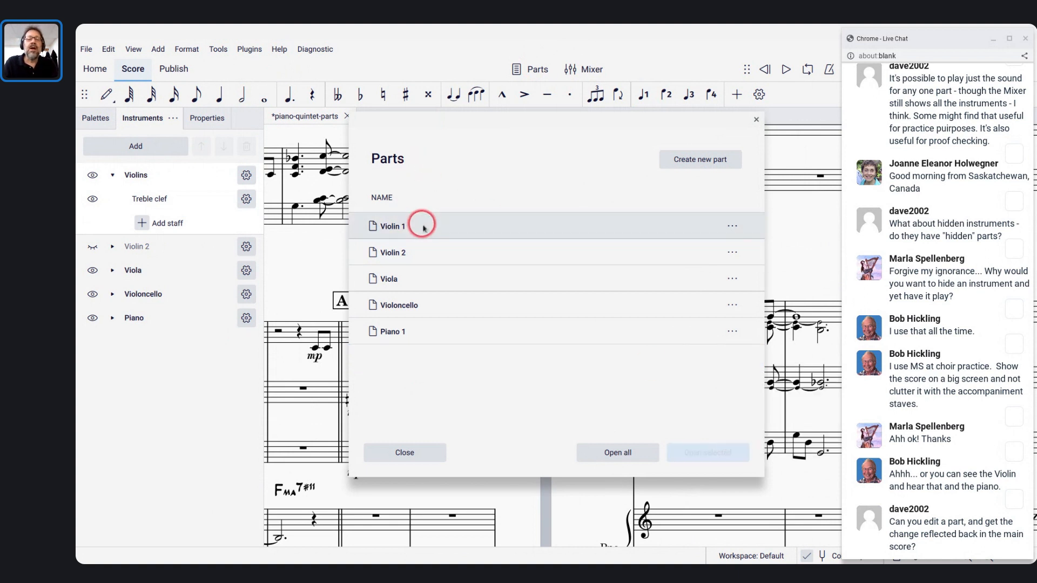
Open all of the score's parts at once
{"action": "left_click", "coordinate": [459, 226]}
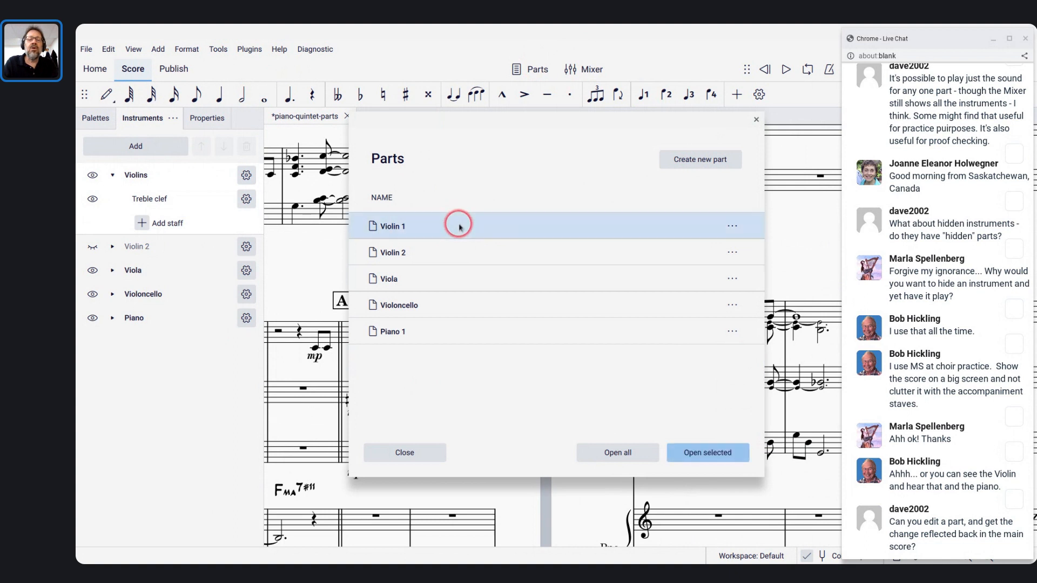
{"action": "left_click", "coordinate": [496, 261]}
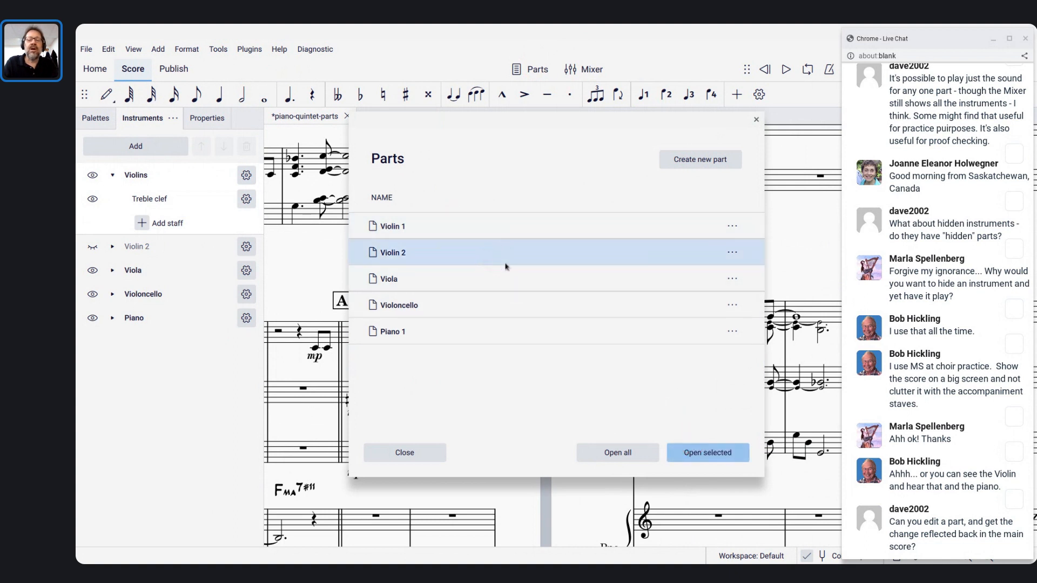
{"action": "left_click", "coordinate": [620, 457]}
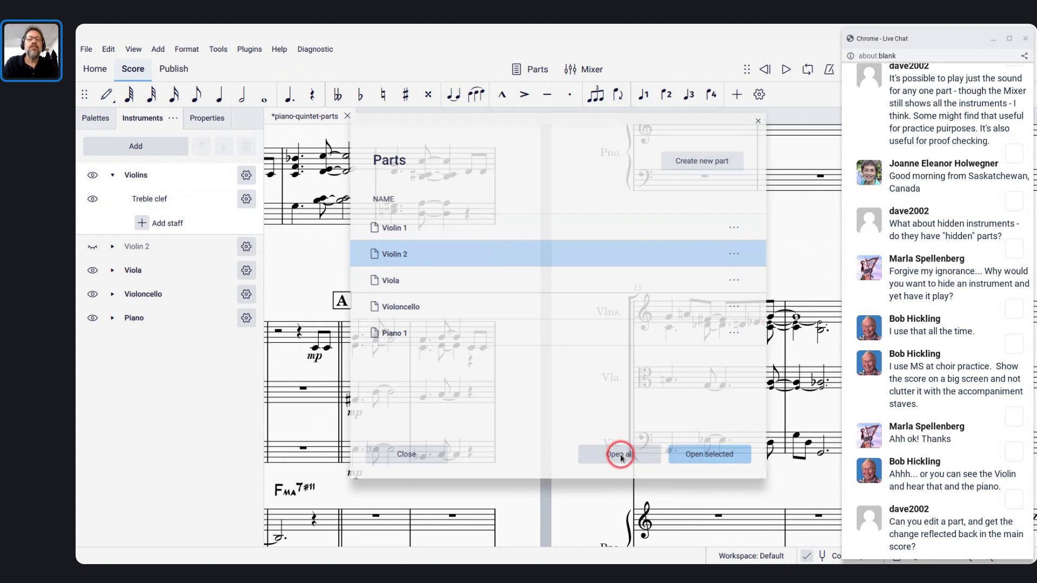
In the Violin 1 part, hide voice 2 on the treble clef staff
{"action": "left_click", "coordinate": [367, 118]}
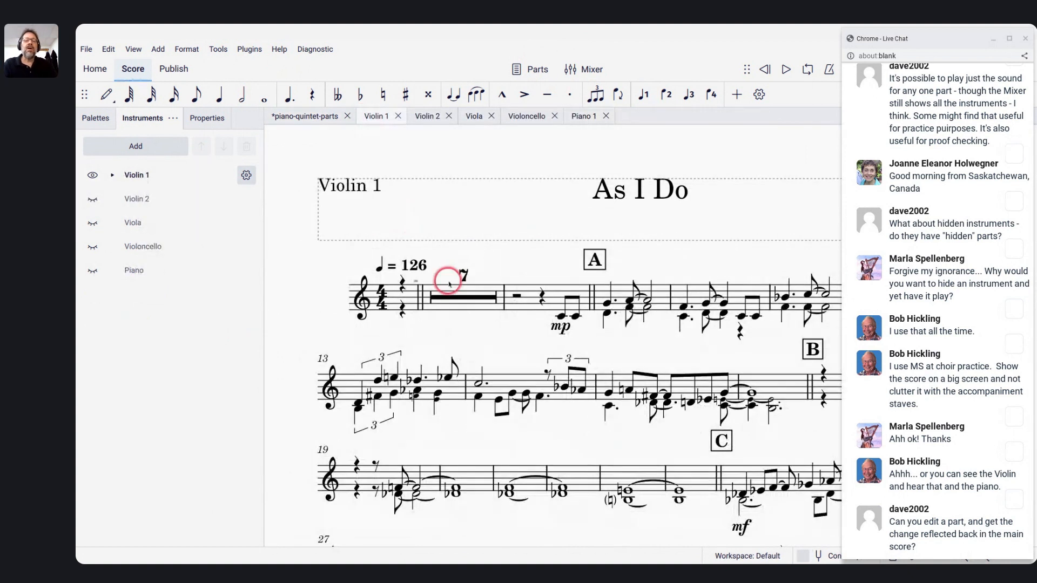
{"action": "scroll", "coordinate": [459, 289], "scroll_direction": "right", "scroll_amount": 5}
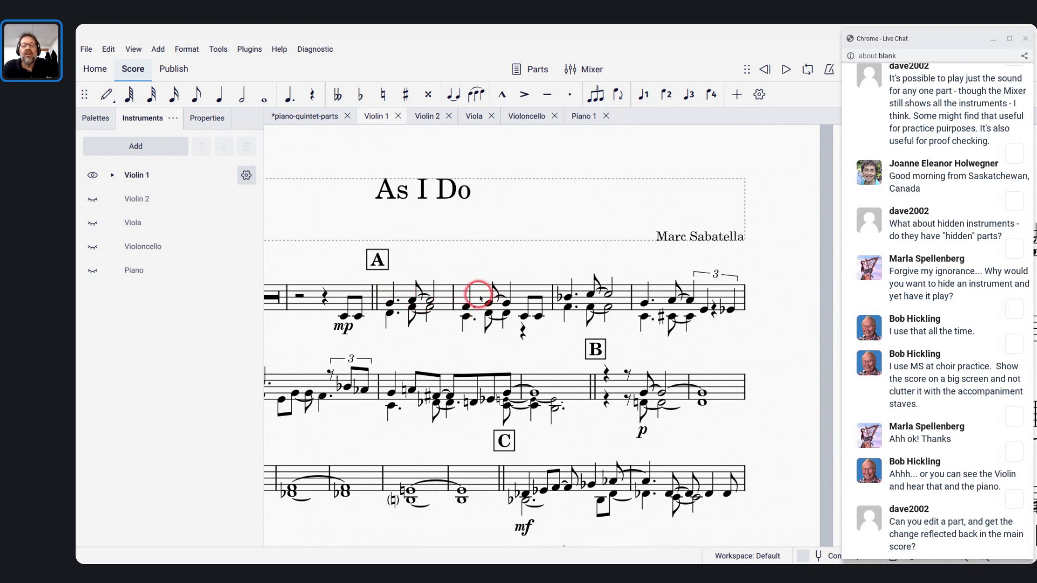
{"action": "scroll", "coordinate": [481, 297], "scroll_direction": "left", "scroll_amount": 5}
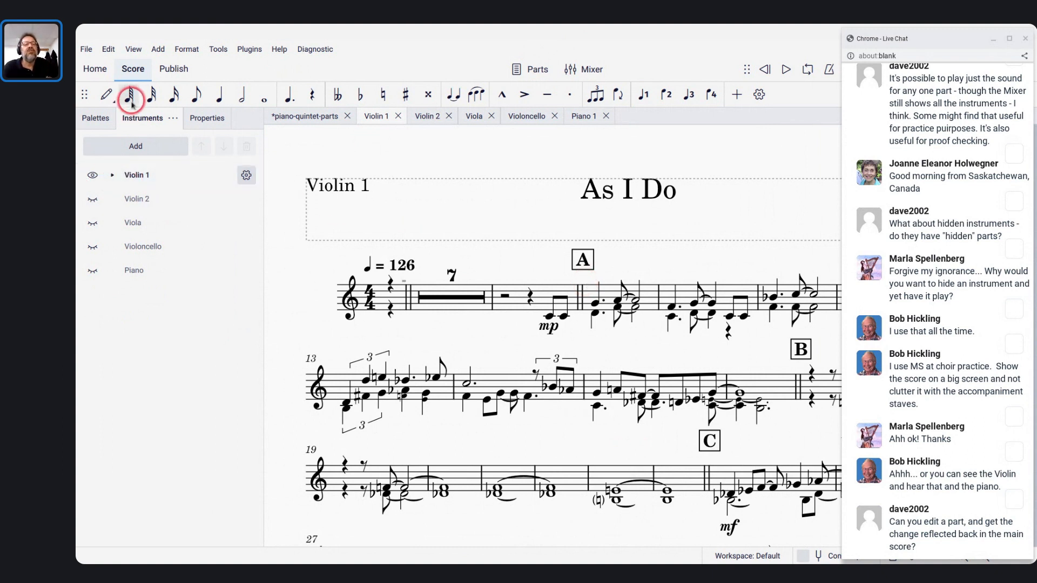
{"action": "left_click", "coordinate": [112, 176]}
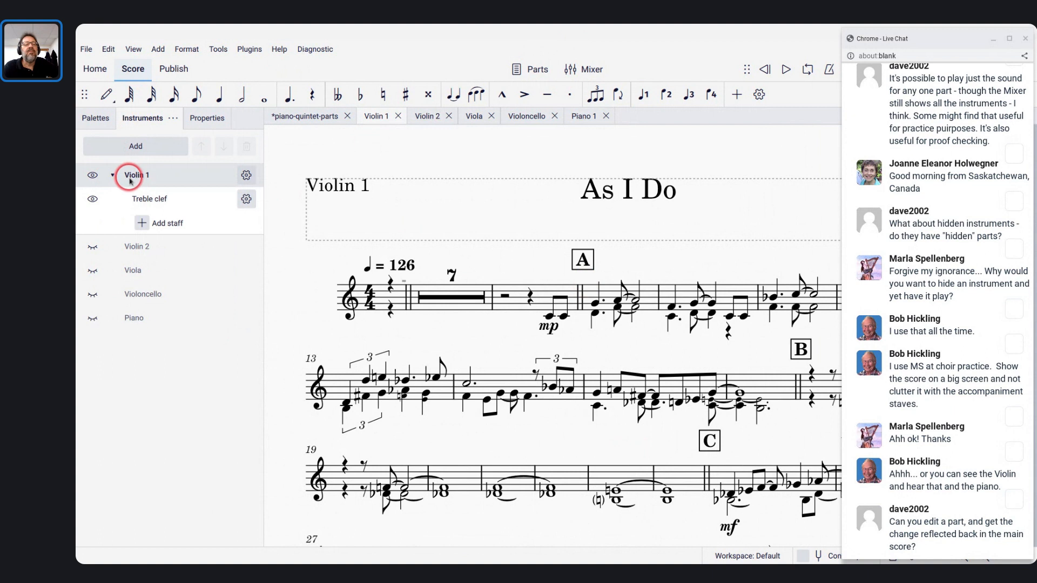
{"action": "left_click", "coordinate": [245, 201]}
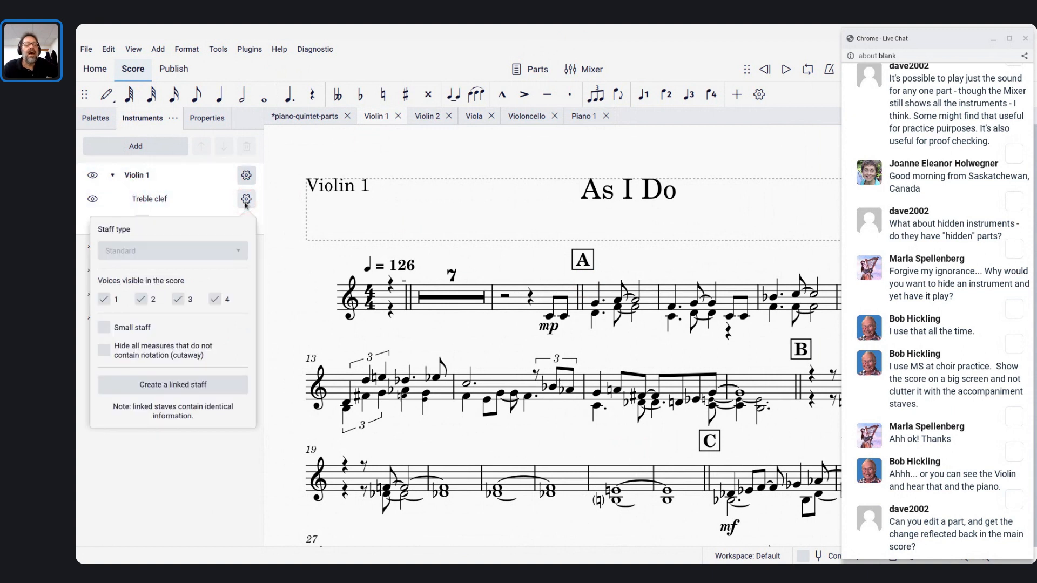
{"action": "left_click", "coordinate": [140, 300]}
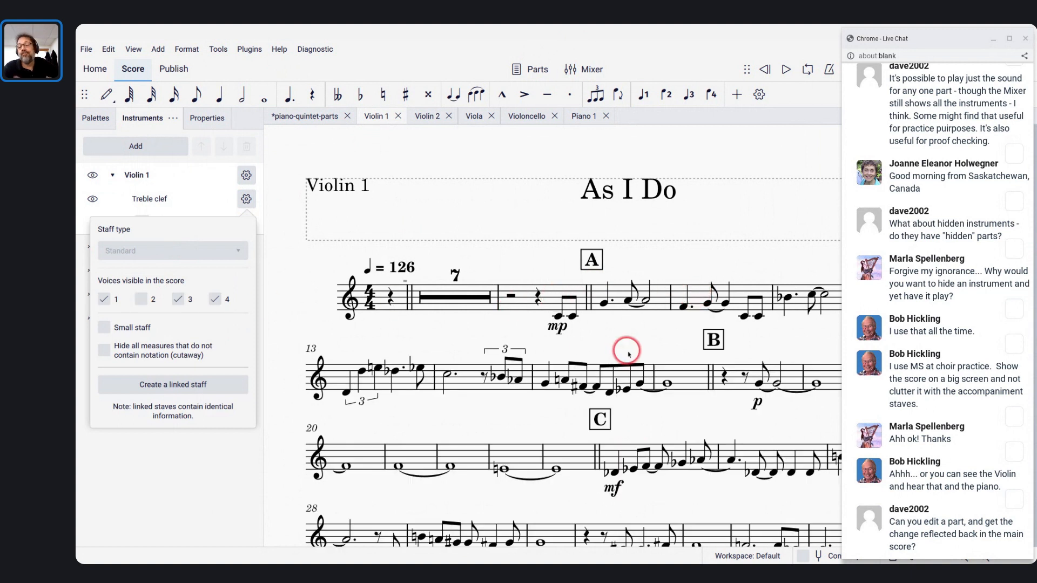
In the Violin 2 part, show the combined Violins instrument and hide the Violin 2 instrument
{"action": "left_click", "coordinate": [427, 117]}
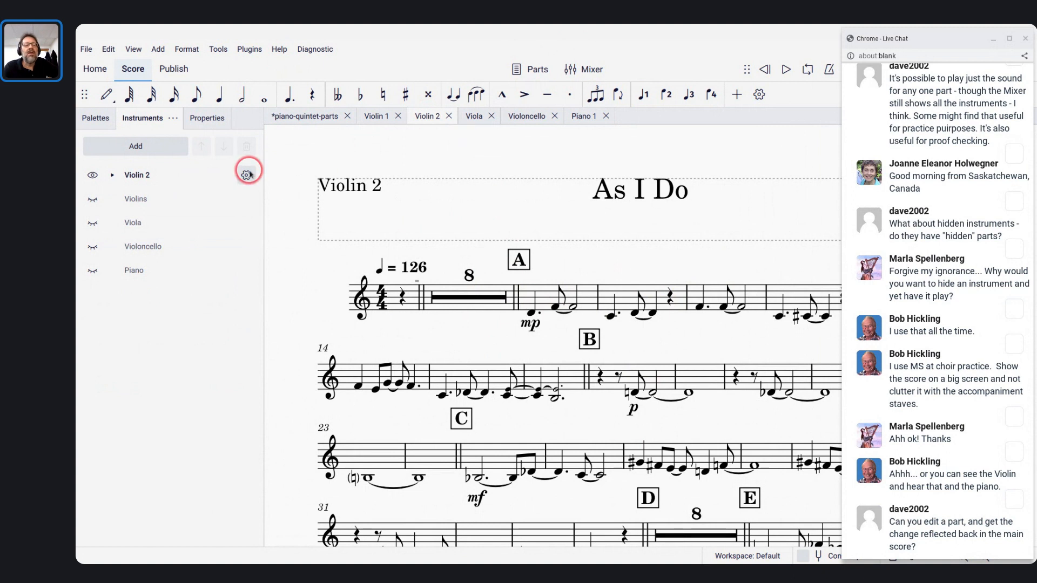
{"action": "left_click", "coordinate": [143, 203]}
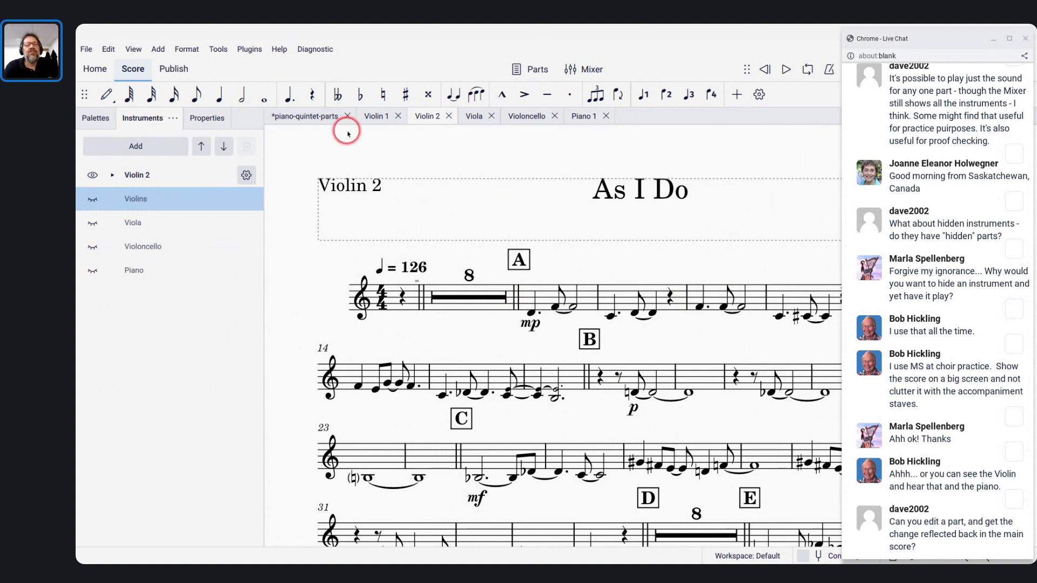
{"action": "left_click", "coordinate": [92, 200]}
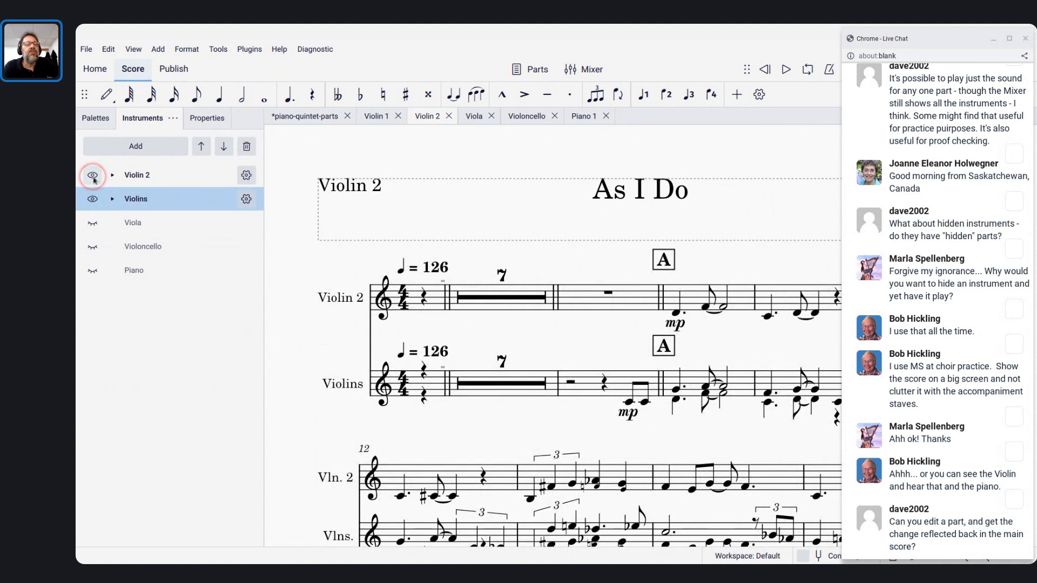
{"action": "left_click", "coordinate": [93, 176]}
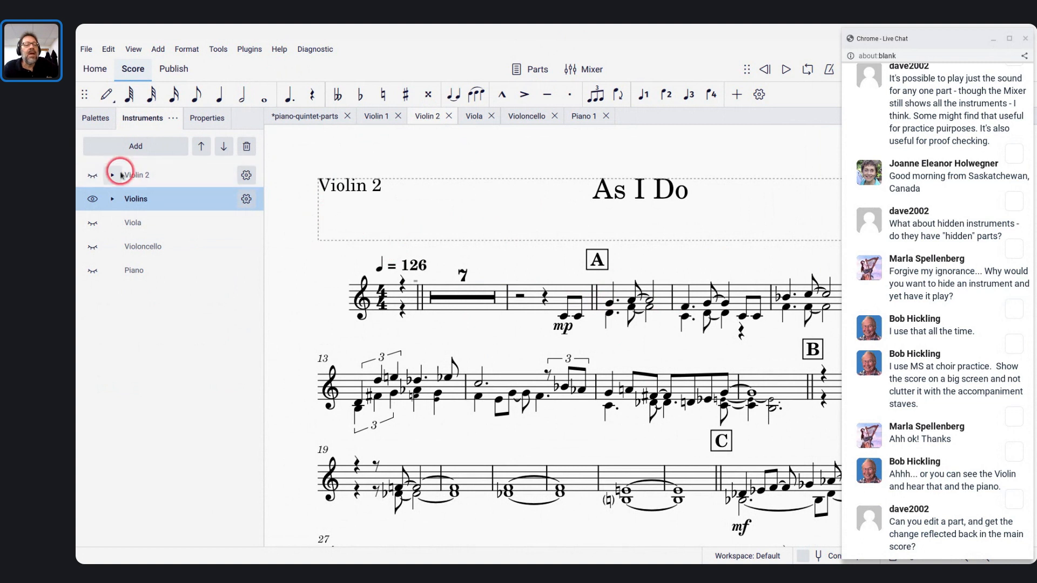
Hide voice 1 on the Violins treble clef staff within the Violin 2 part
{"action": "left_click", "coordinate": [112, 199]}
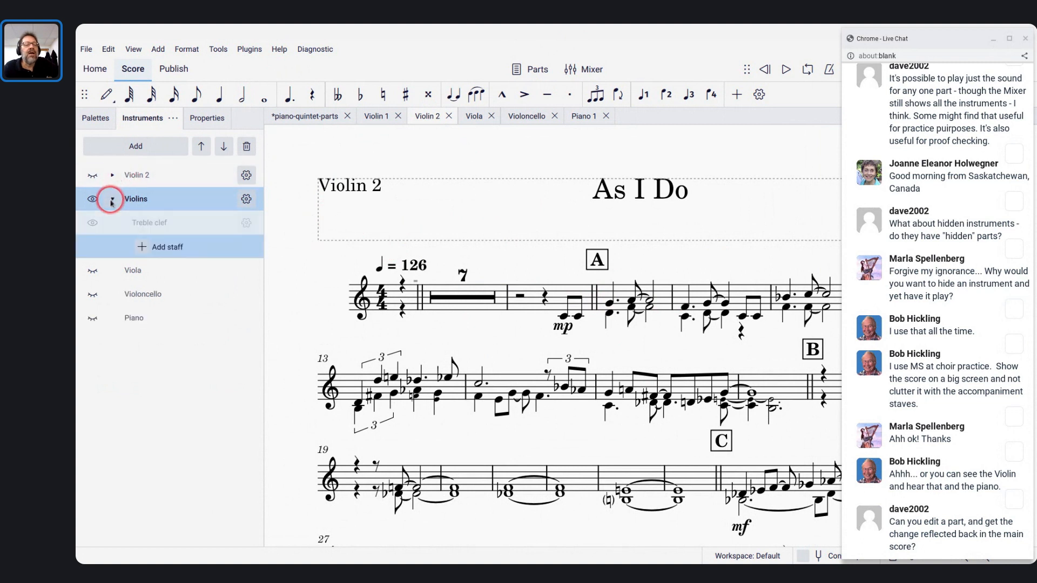
{"action": "left_click", "coordinate": [245, 223]}
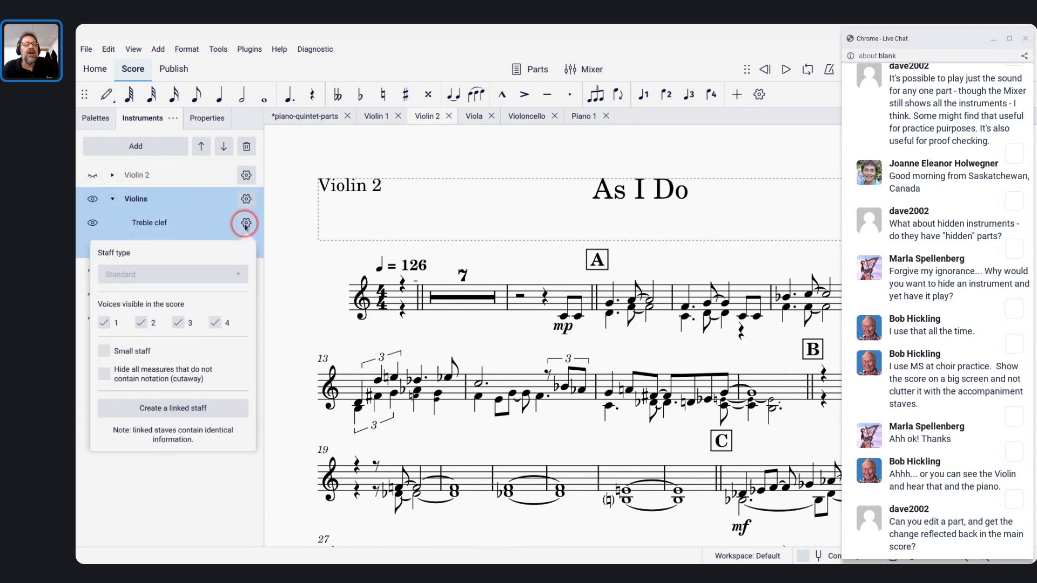
{"action": "left_click", "coordinate": [104, 323]}
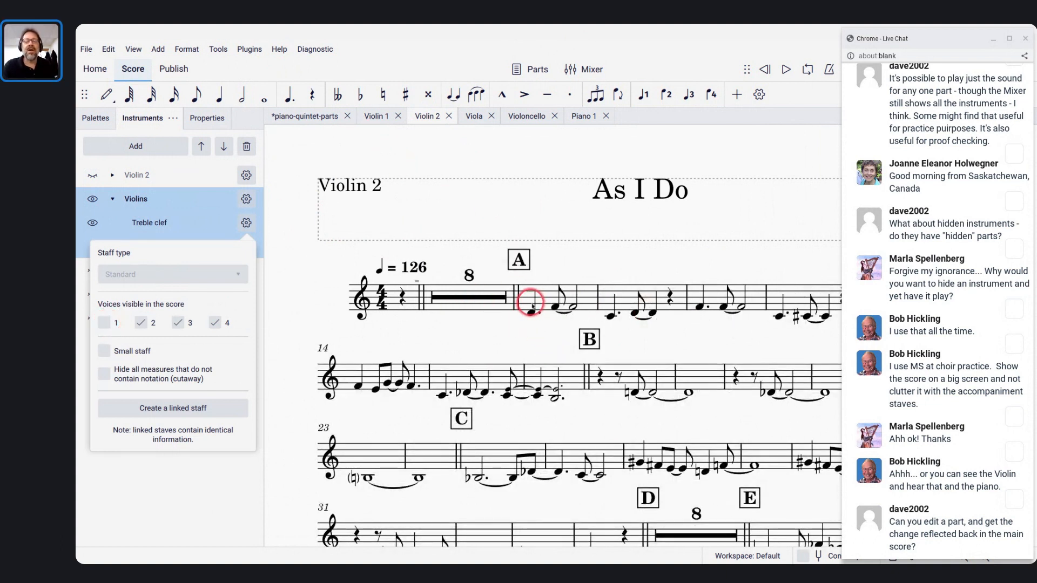
In the full score, lower the first voice 2 note of the Violins at rehearsal mark A by a semitone
{"action": "left_click", "coordinate": [290, 116]}
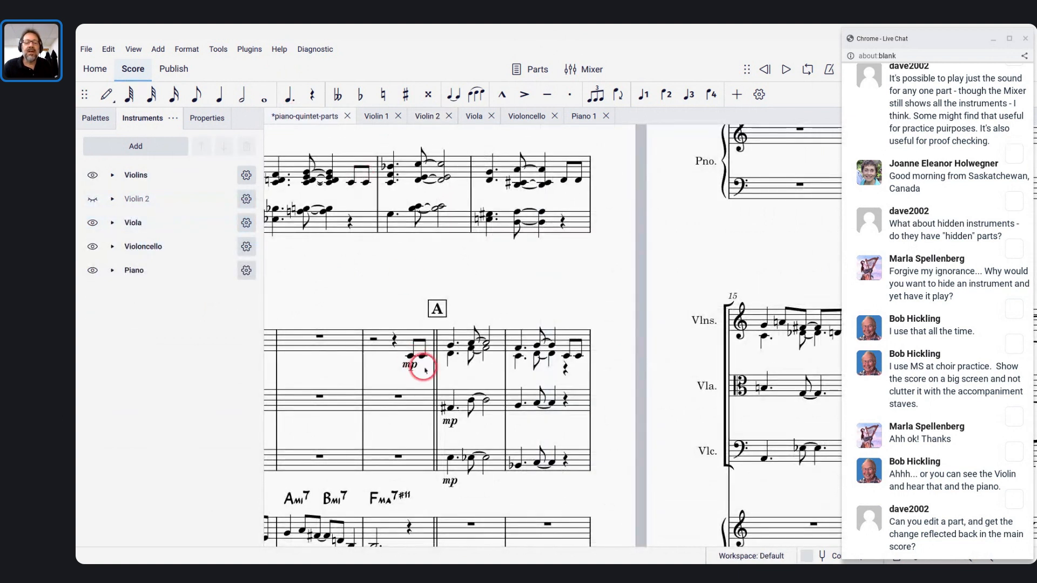
{"action": "left_click", "coordinate": [450, 355]}
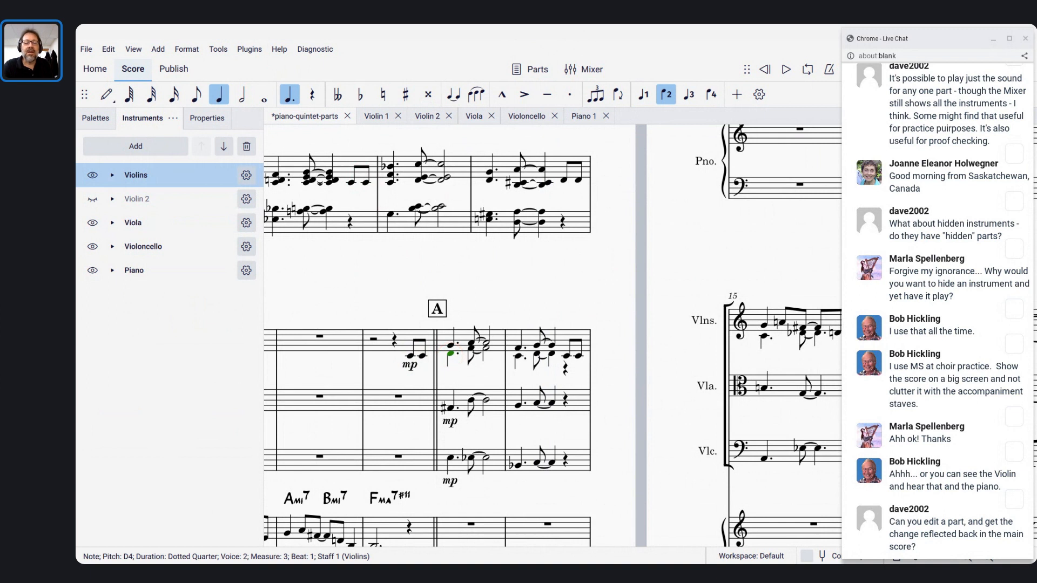
{"action": "key", "text": "Down"}
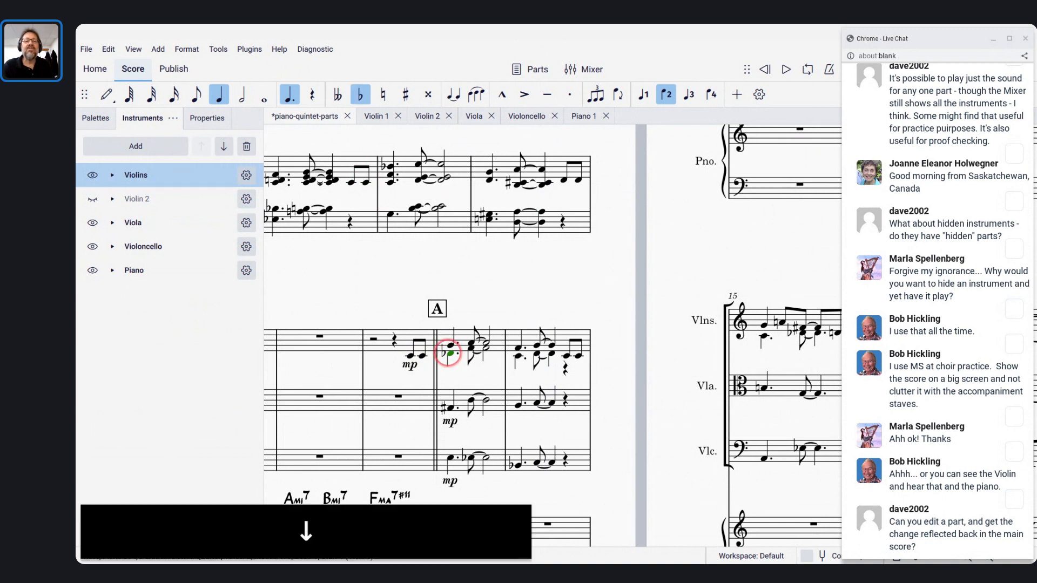
Check the Violin 2, Viola, Violoncello and Violin 1 parts in turn
{"action": "left_click", "coordinate": [429, 115]}
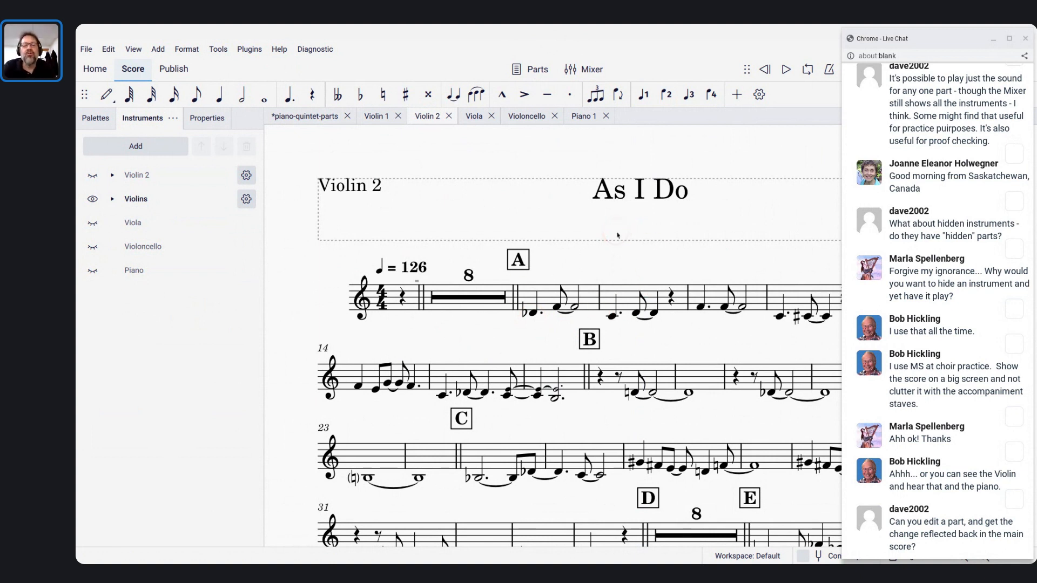
{"action": "left_click", "coordinate": [474, 117]}
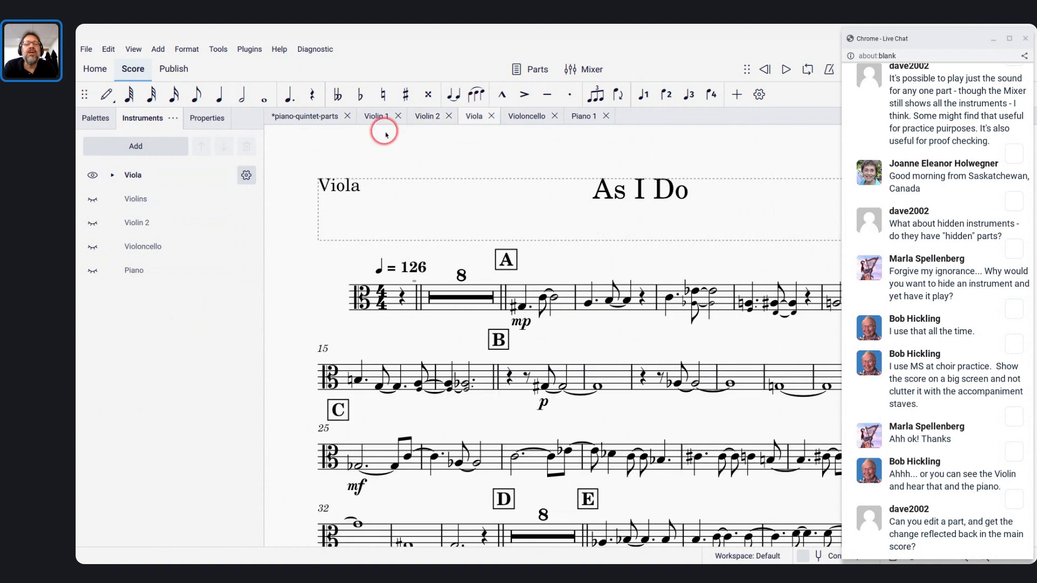
{"action": "left_click", "coordinate": [530, 119]}
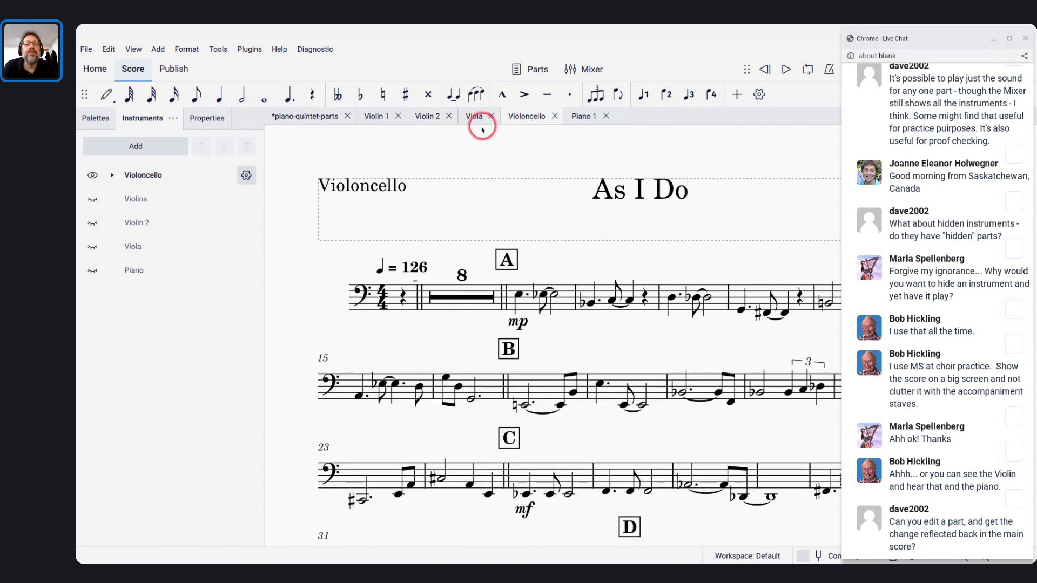
{"action": "left_click", "coordinate": [363, 115]}
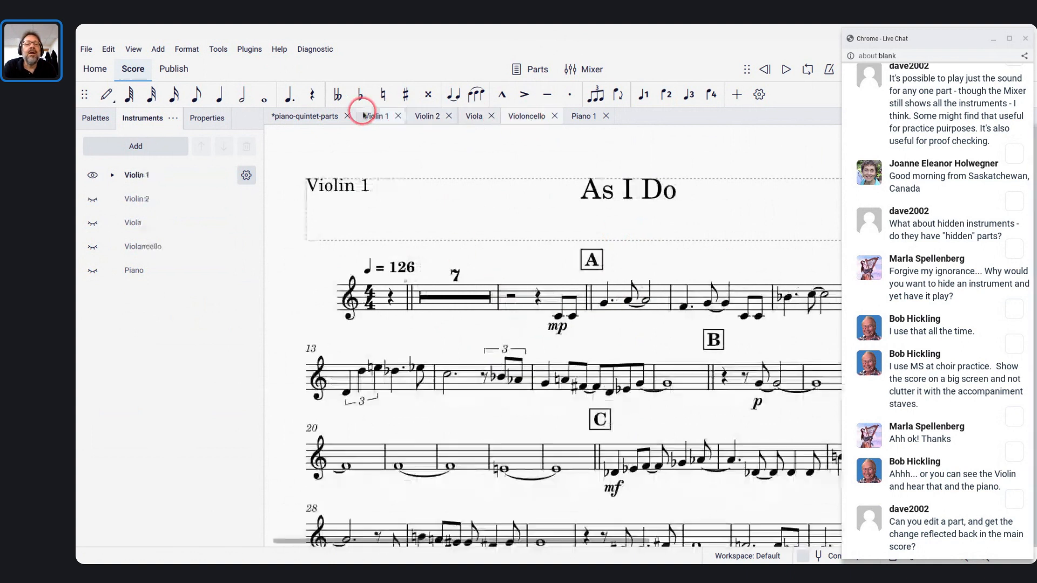
Undo the last three changes from within the Violin 2 part
{"action": "left_click", "coordinate": [419, 116]}
{"action": "key", "text": "ctrl+z"}
{"action": "key", "text": "ctrl+z"}
{"action": "key", "text": "ctrl+z"}
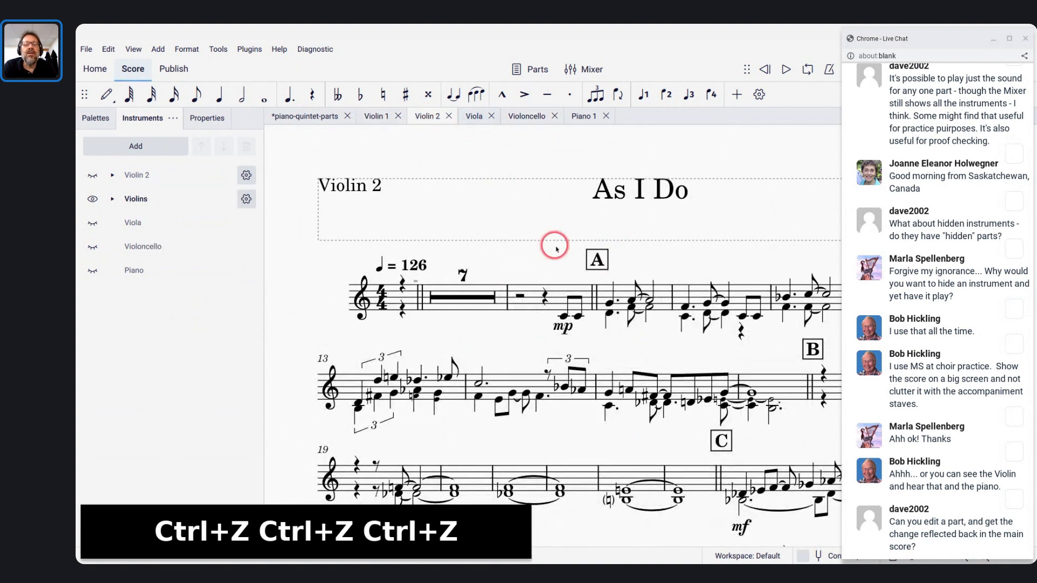
Select the measure before rehearsal mark A, redo the last undone change, and close the Violin 2 part
{"action": "left_click", "coordinate": [551, 300]}
{"action": "scroll", "coordinate": [552, 303], "scroll_direction": "down", "scroll_amount": 2}
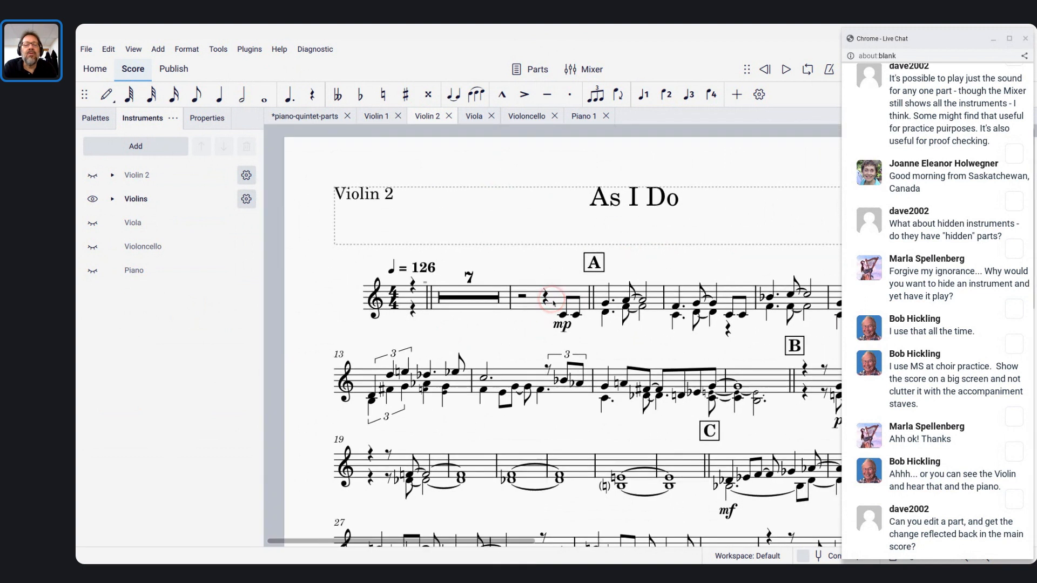
{"action": "left_click", "coordinate": [546, 297]}
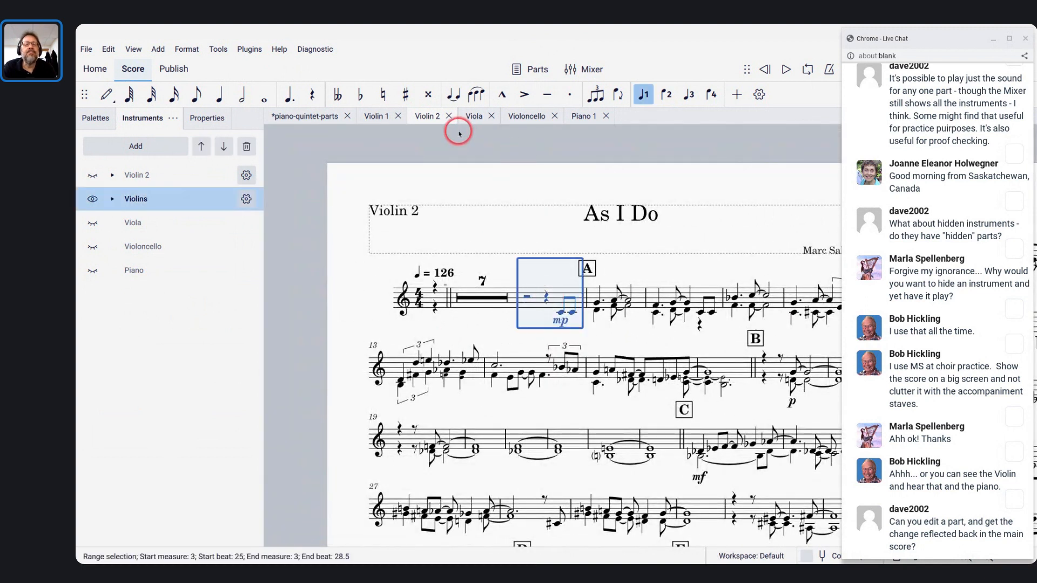
{"action": "key", "text": "ctrl+shift+z"}
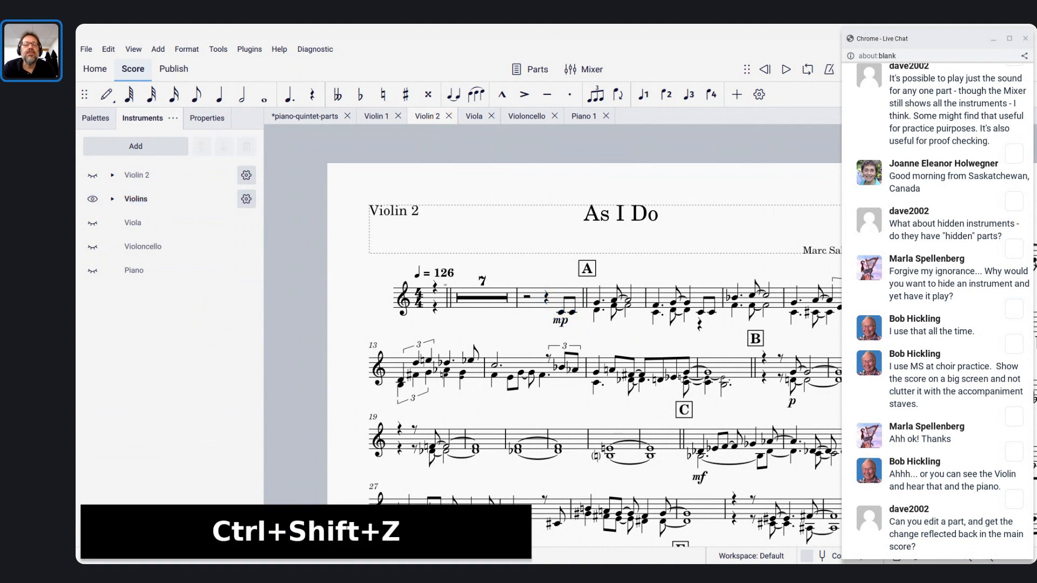
{"action": "left_click", "coordinate": [448, 115]}
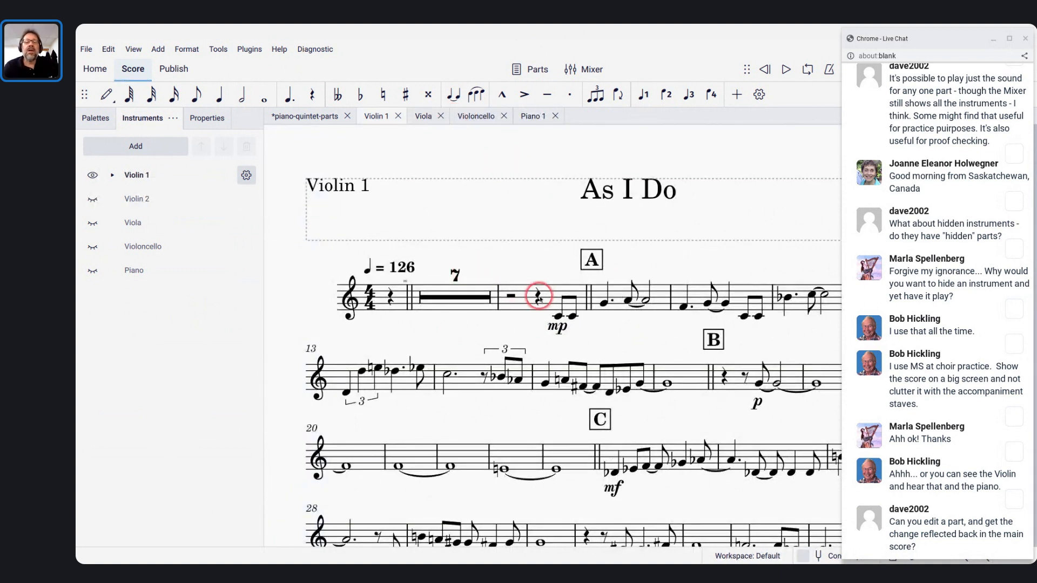
In the Violin 1 part, add system breaks after the measure before rehearsal mark A and after the fourth measure from A
{"action": "left_click", "coordinate": [539, 296]}
{"action": "key", "text": "Return"}
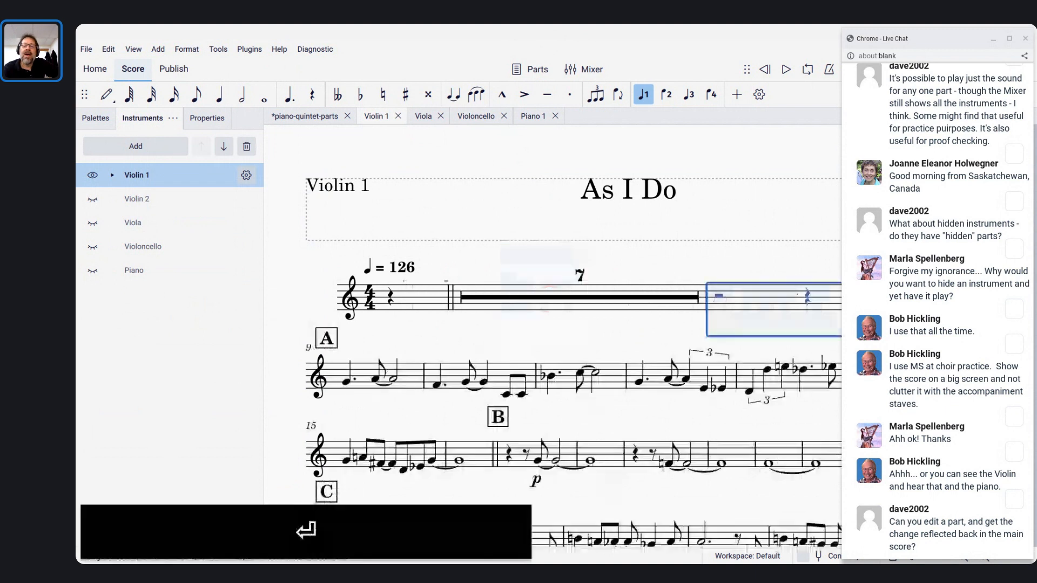
{"action": "scroll", "coordinate": [539, 303], "scroll_direction": "down", "scroll_amount": 1}
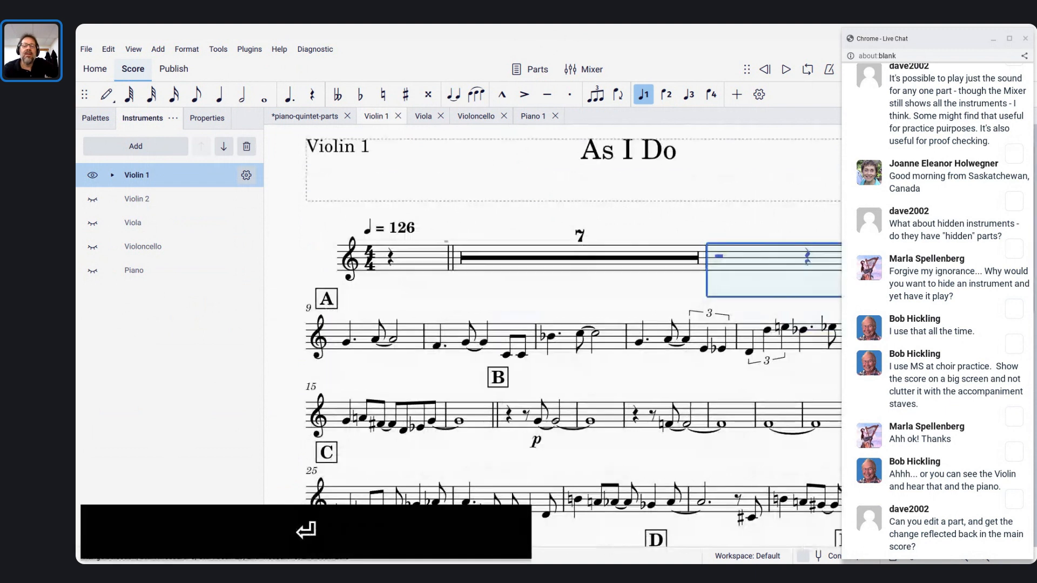
{"action": "left_click", "coordinate": [650, 330]}
{"action": "key", "text": "Return"}
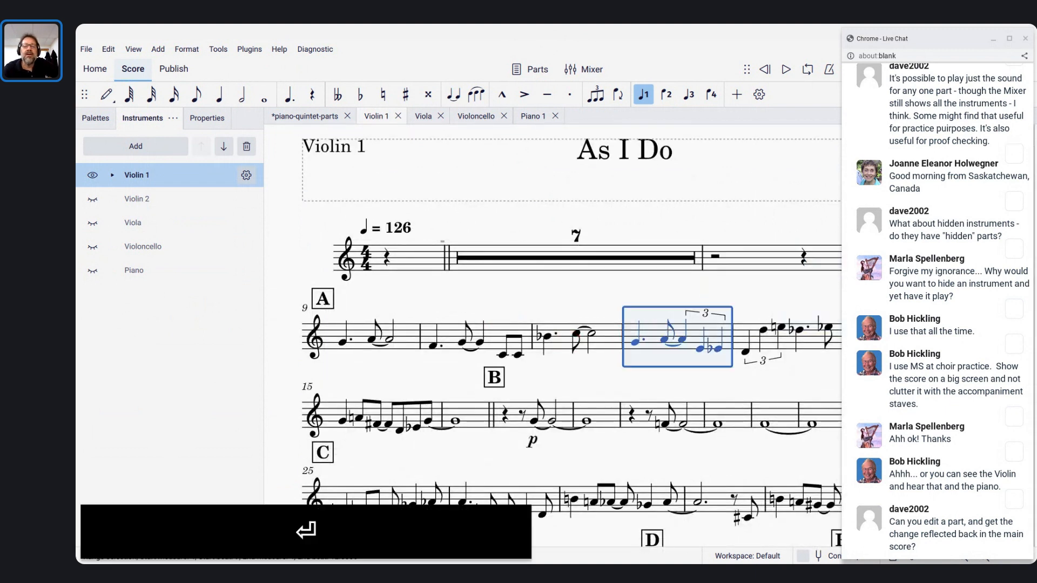
Add a system break after the measure before rehearsal mark B in the Violin 1 part
{"action": "scroll", "coordinate": [651, 334], "scroll_direction": "down", "scroll_amount": 2}
{"action": "scroll", "coordinate": [651, 334], "scroll_direction": "right", "scroll_amount": 1}
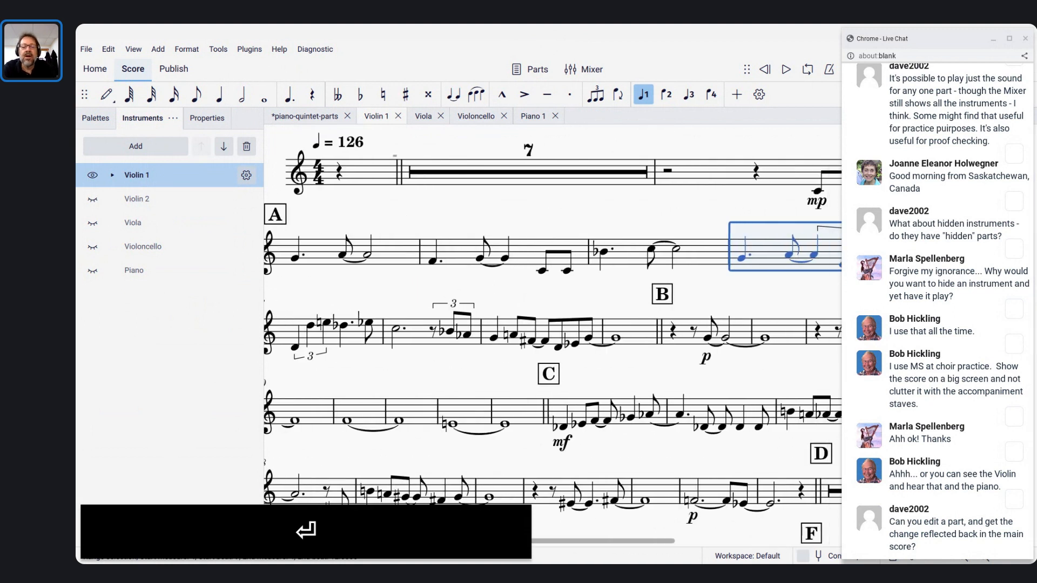
{"action": "scroll", "coordinate": [651, 333], "scroll_direction": "down", "scroll_amount": 4}
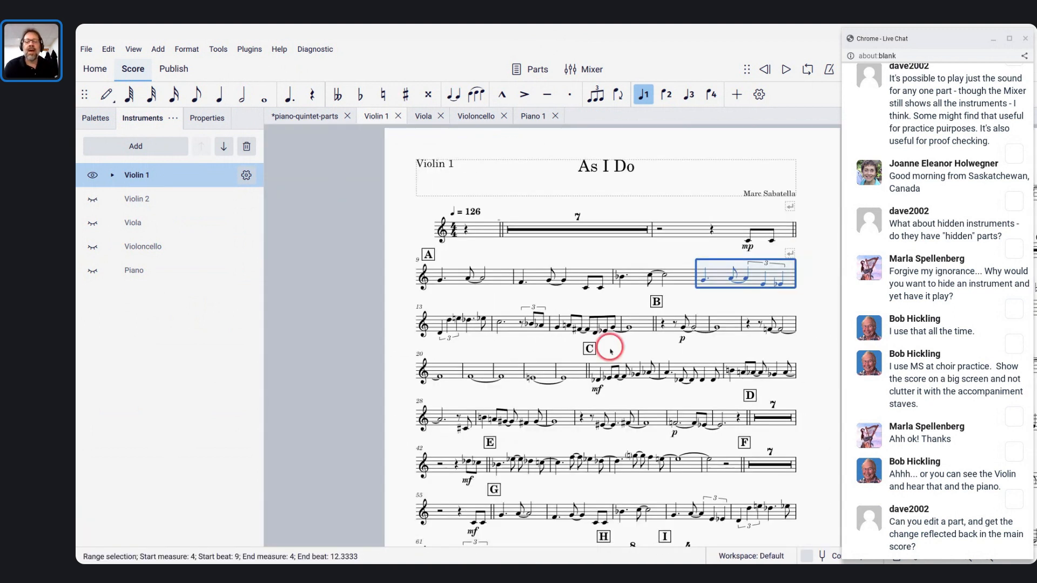
{"action": "left_click", "coordinate": [643, 327]}
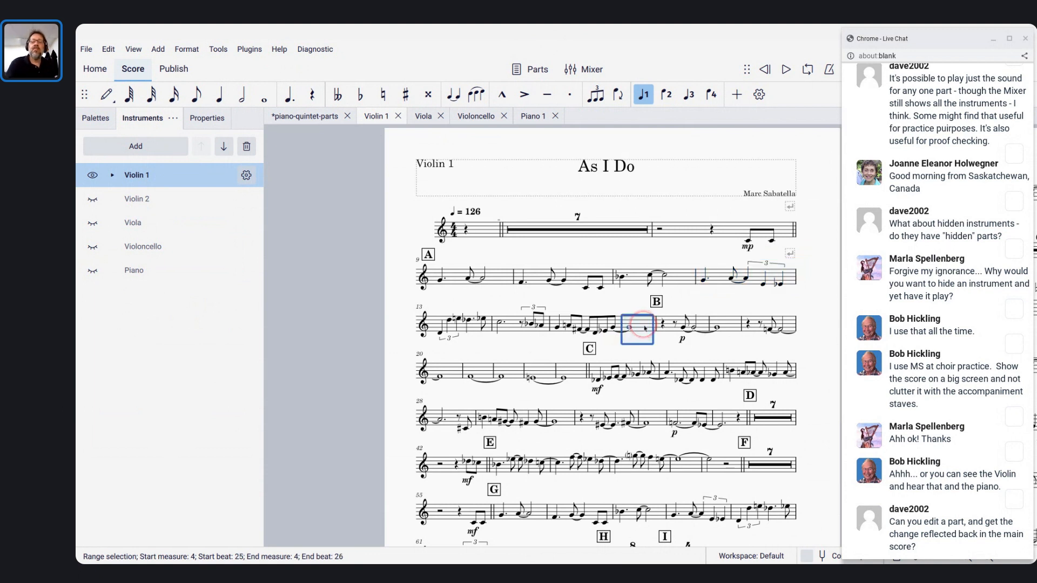
{"action": "key", "text": "Return"}
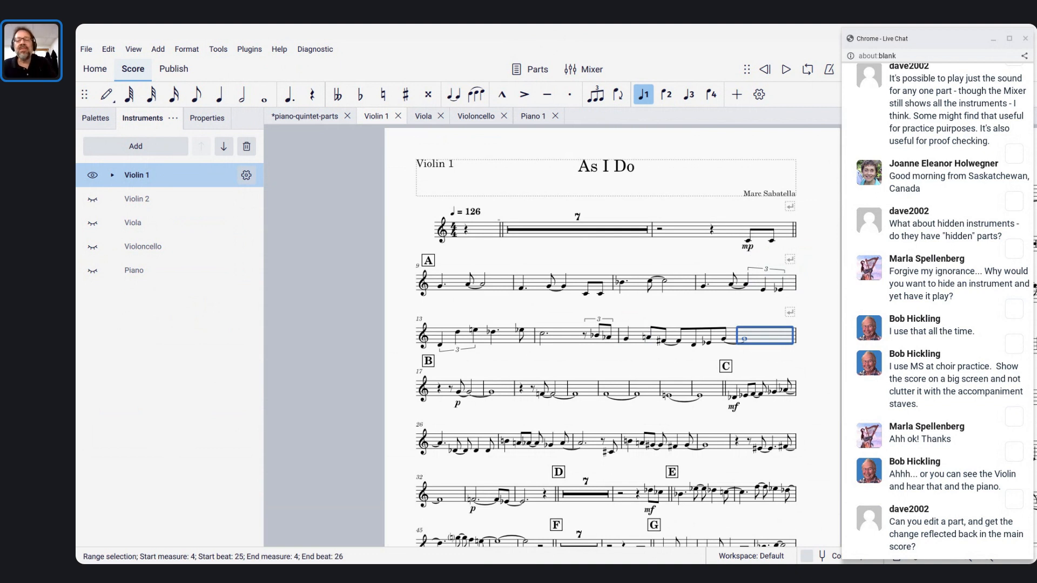
{"action": "scroll", "coordinate": [642, 327], "scroll_direction": "up", "scroll_amount": 2}
{"action": "left_click_drag", "start_coordinate": [642, 326], "coordinate": [619, 350]}
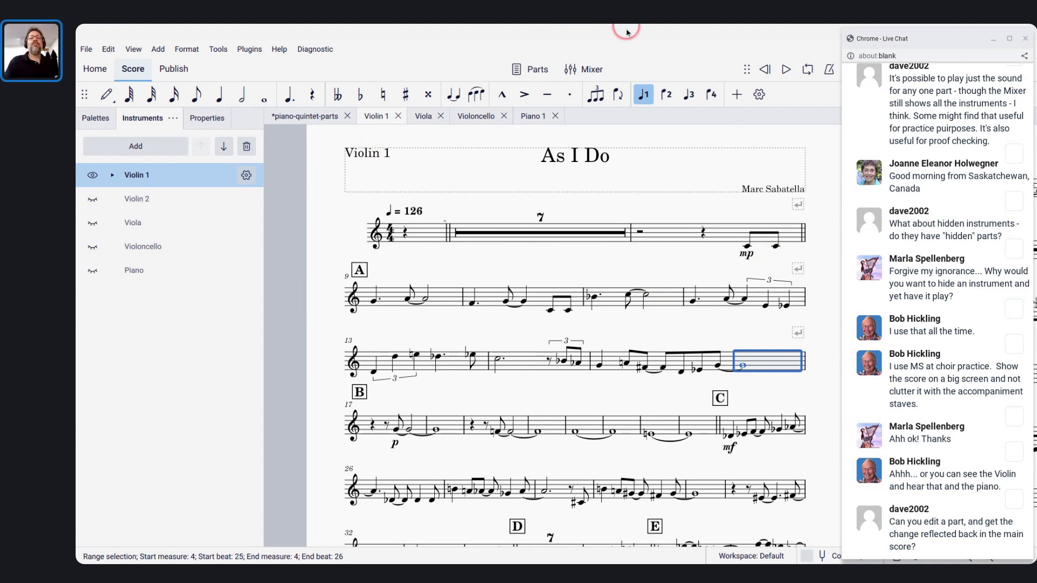
Reset the Violin 1 part to its defaults and close the parts list
{"action": "left_click", "coordinate": [533, 76]}
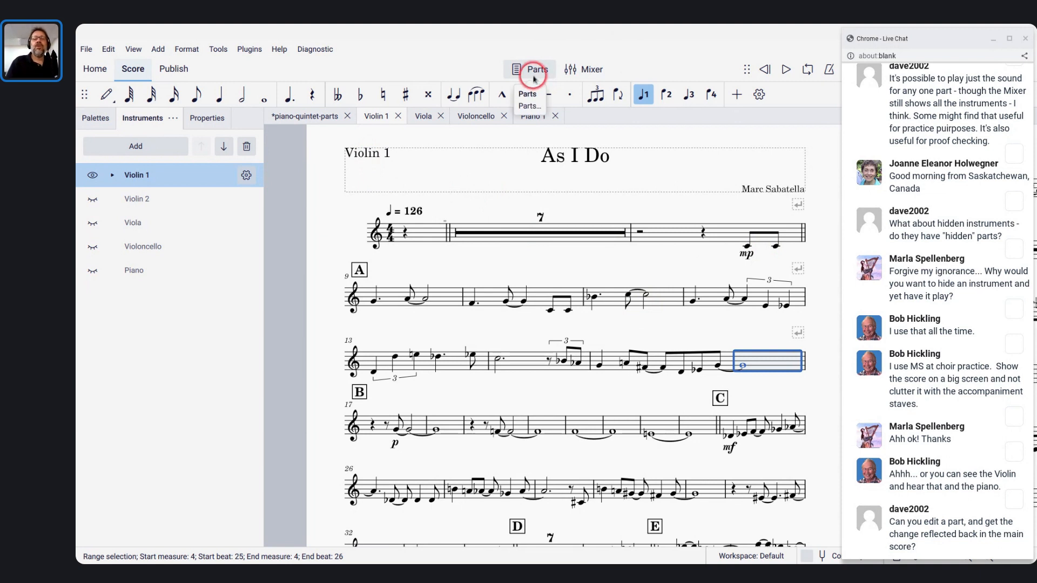
{"action": "left_click", "coordinate": [532, 77]}
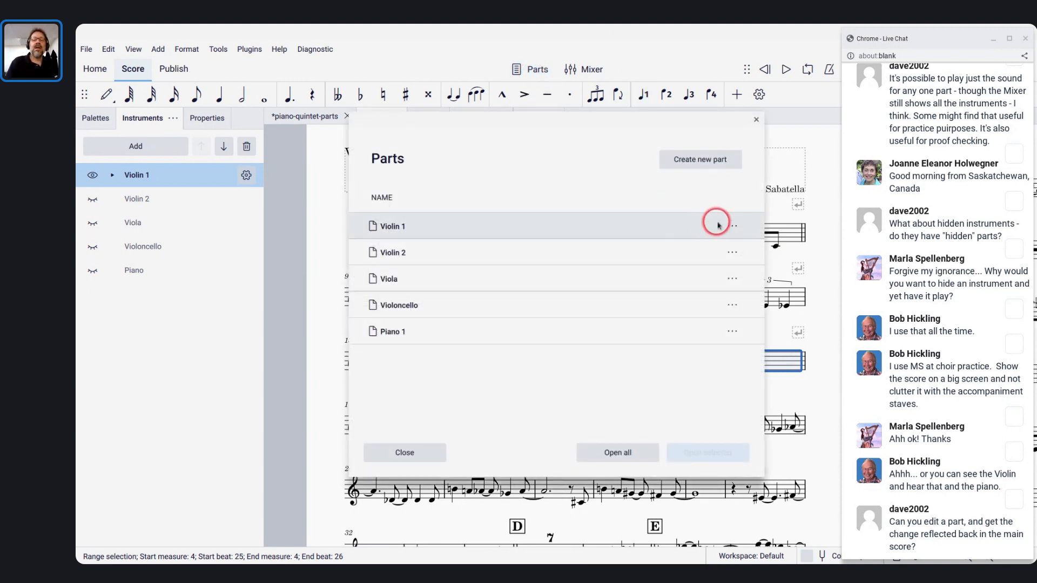
{"action": "left_click", "coordinate": [732, 226]}
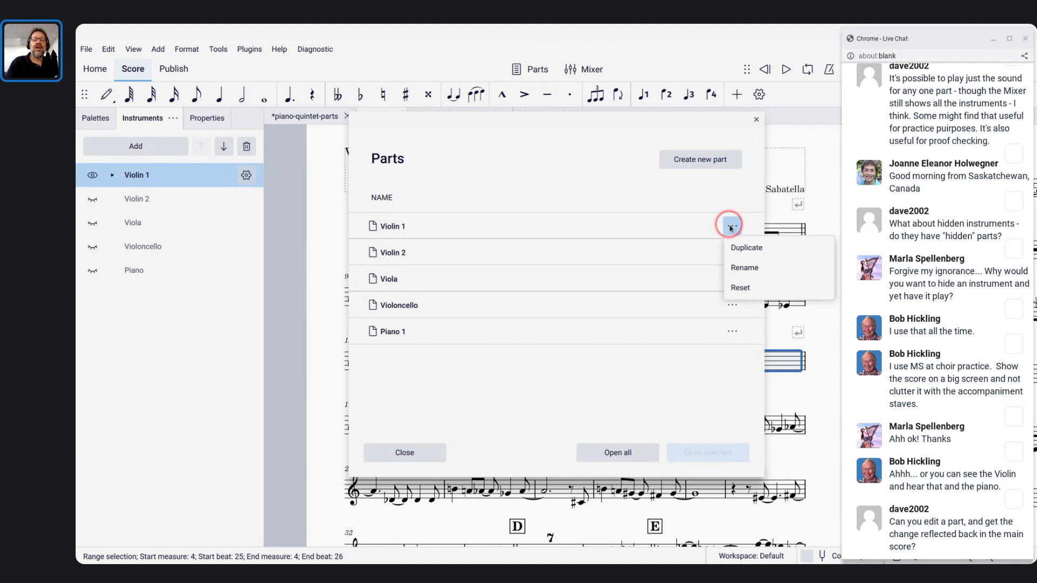
{"action": "left_click", "coordinate": [739, 288]}
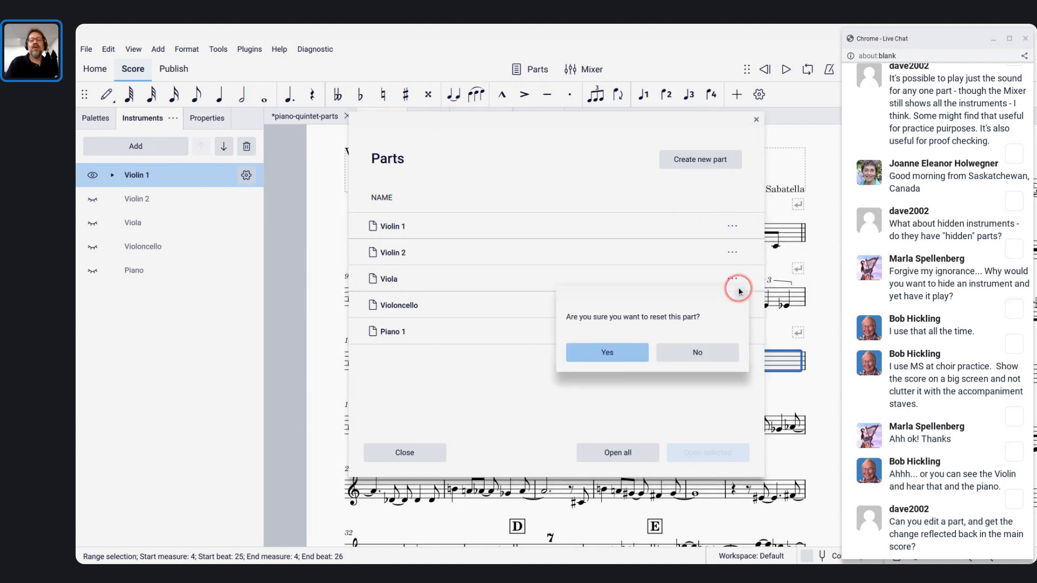
{"action": "left_click", "coordinate": [599, 352]}
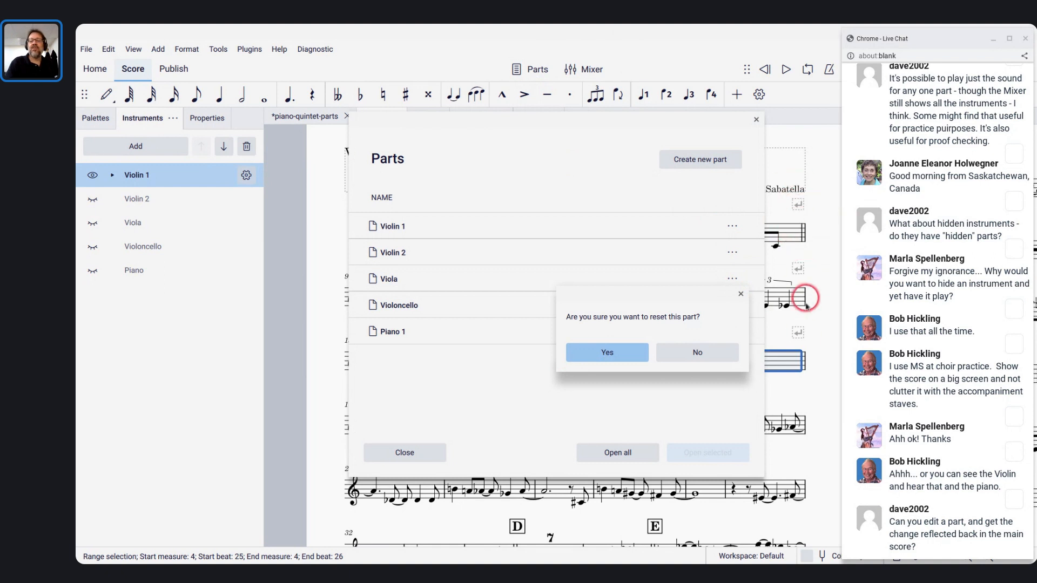
{"action": "left_click", "coordinate": [607, 354]}
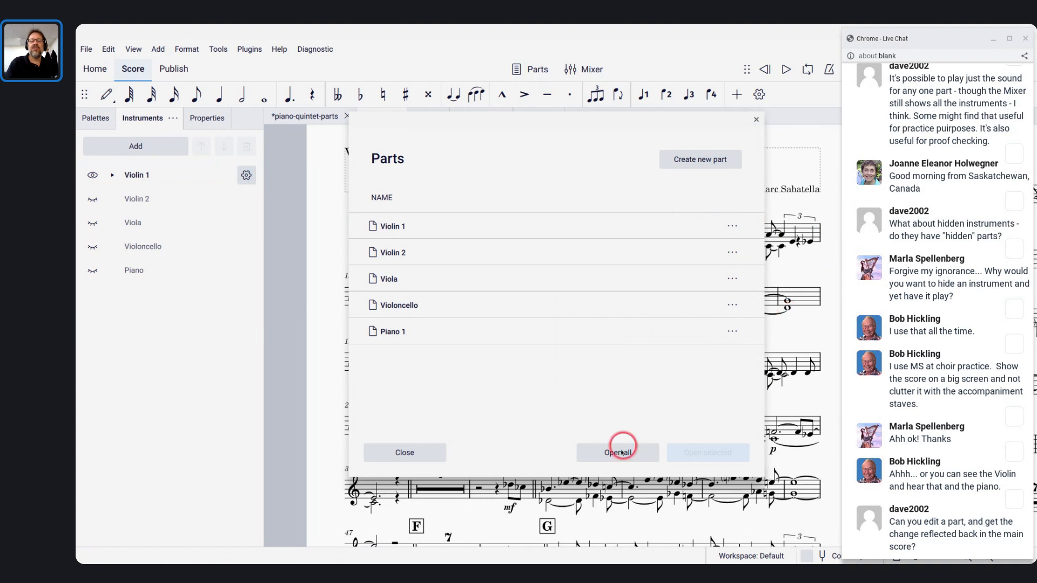
{"action": "left_click", "coordinate": [761, 125]}
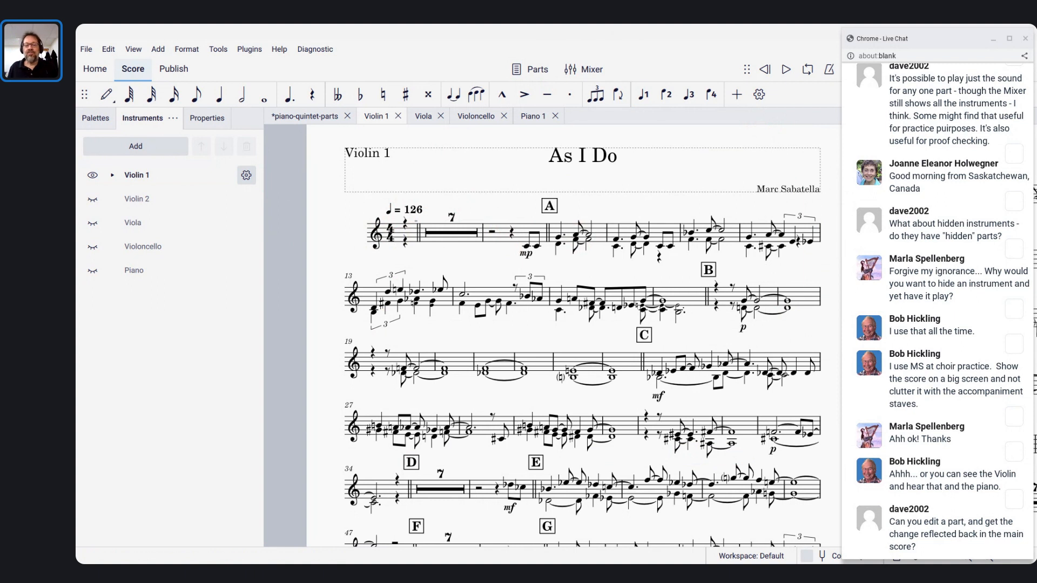
{"action": "left_click", "coordinate": [339, 314]}
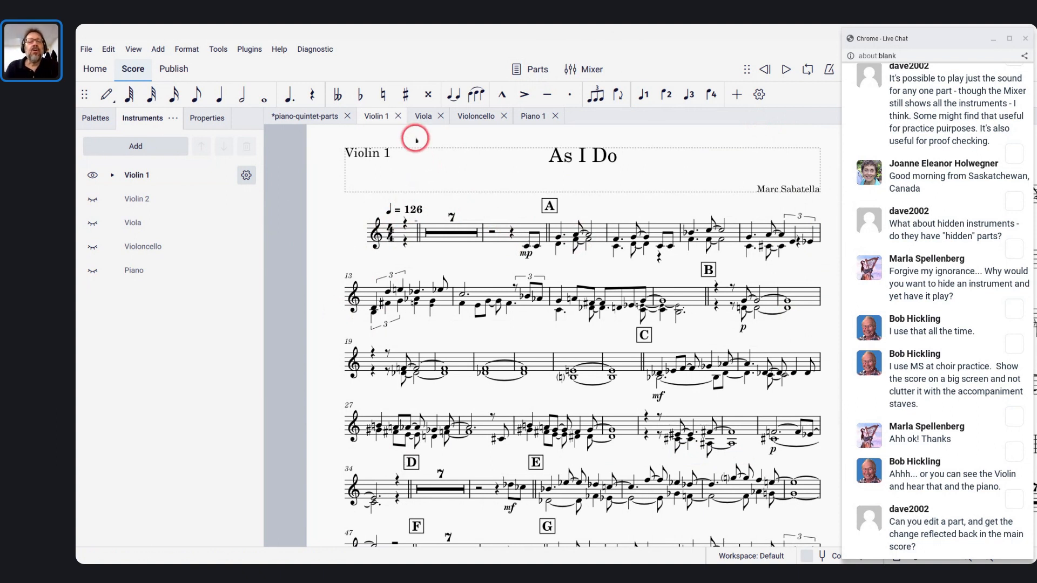
Close the Violin 1 part and switch to the Viola part
{"action": "left_click", "coordinate": [398, 116]}
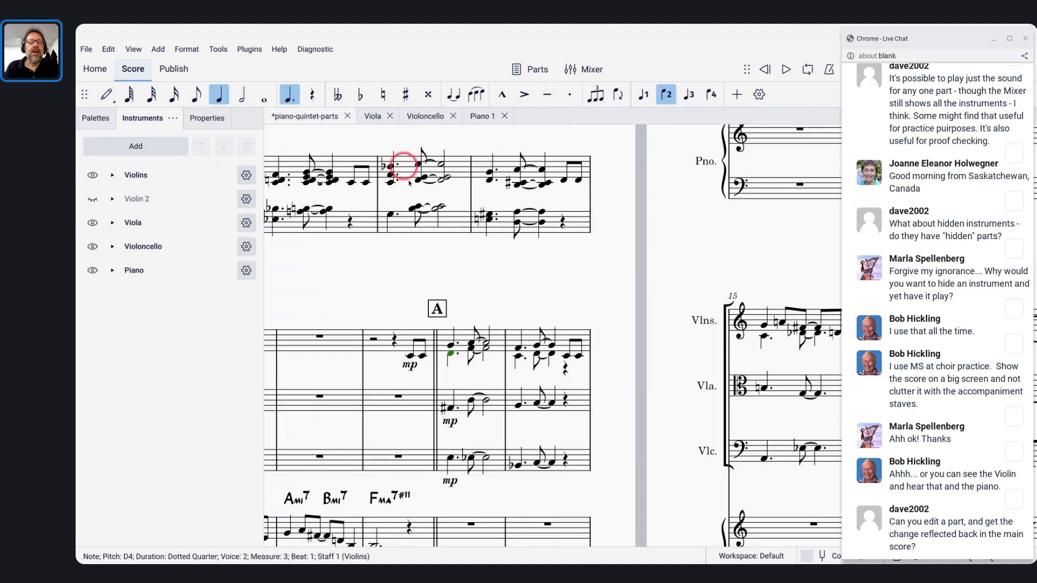
{"action": "left_click", "coordinate": [374, 118]}
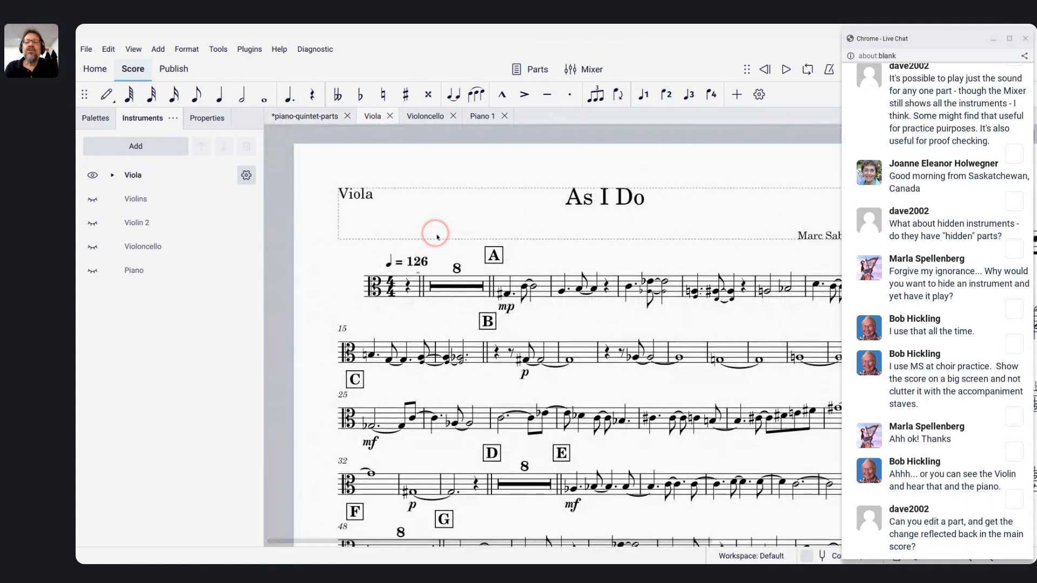
{"action": "scroll", "coordinate": [616, 149], "scroll_direction": "down", "scroll_amount": 3}
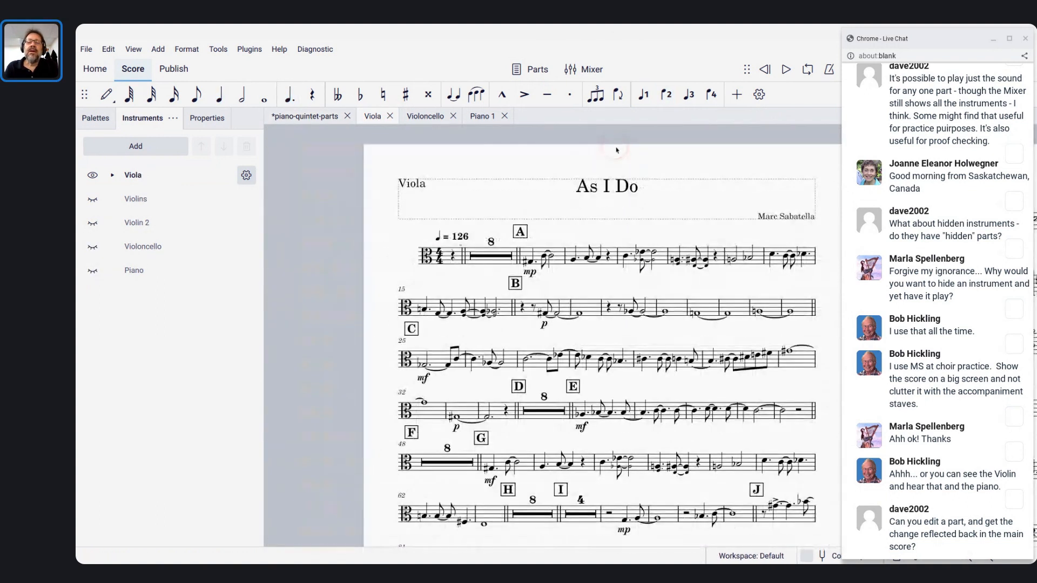
{"action": "scroll", "coordinate": [616, 149], "scroll_direction": "right", "scroll_amount": 1}
{"action": "scroll", "coordinate": [616, 149], "scroll_direction": "up", "scroll_amount": 1}
{"action": "scroll", "coordinate": [613, 145], "scroll_direction": "up", "scroll_amount": 2}
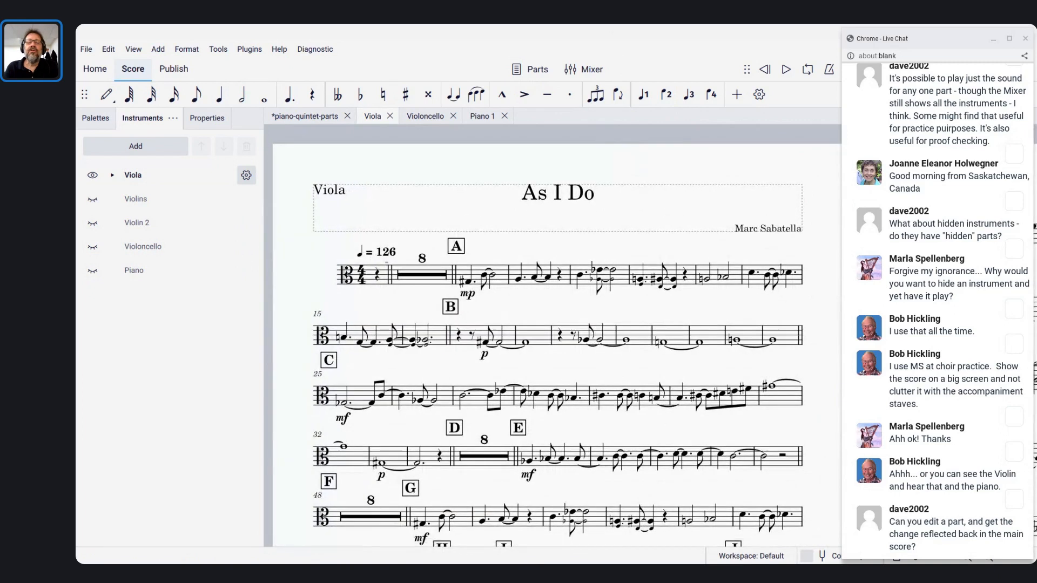
Examine how the Viola part's systems are laid out across its pages
{"action": "scroll", "coordinate": [560, 335], "scroll_direction": "down", "scroll_amount": 1}
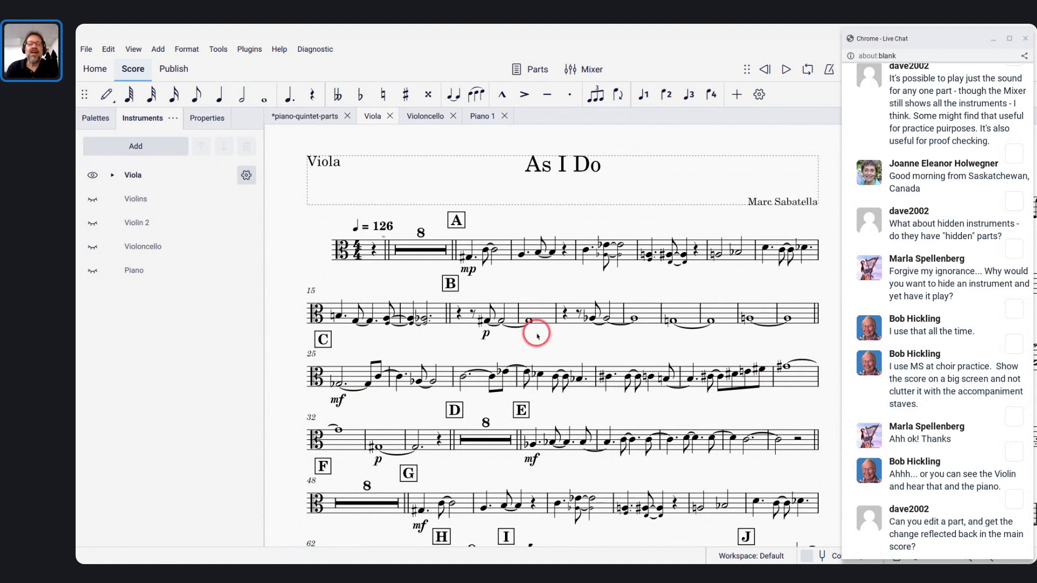
{"action": "scroll", "coordinate": [537, 336], "scroll_direction": "down", "scroll_amount": 3}
{"action": "scroll", "coordinate": [537, 336], "scroll_direction": "down", "scroll_amount": 5}
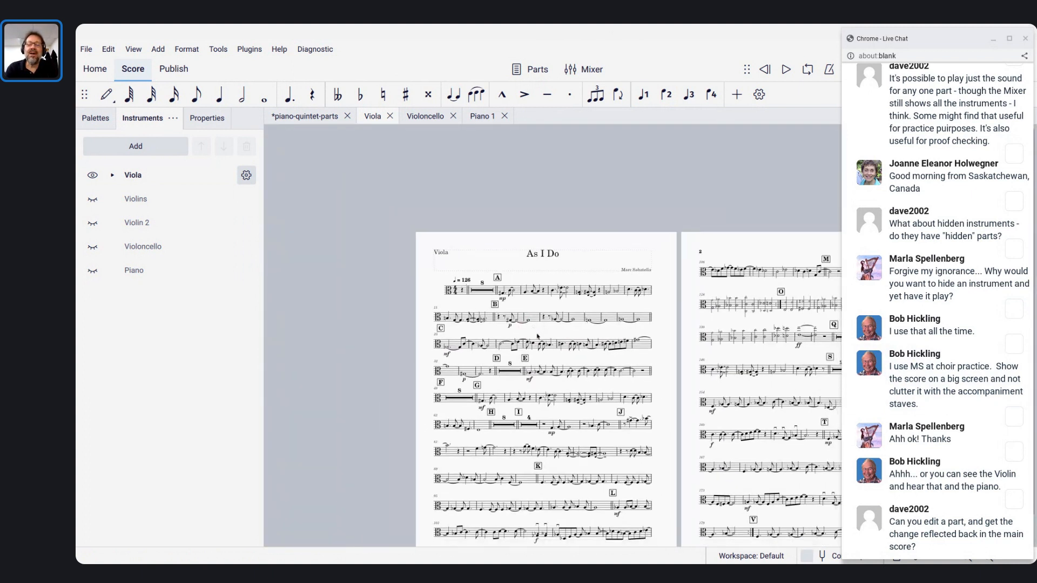
{"action": "scroll", "coordinate": [537, 336], "scroll_direction": "left", "scroll_amount": 3}
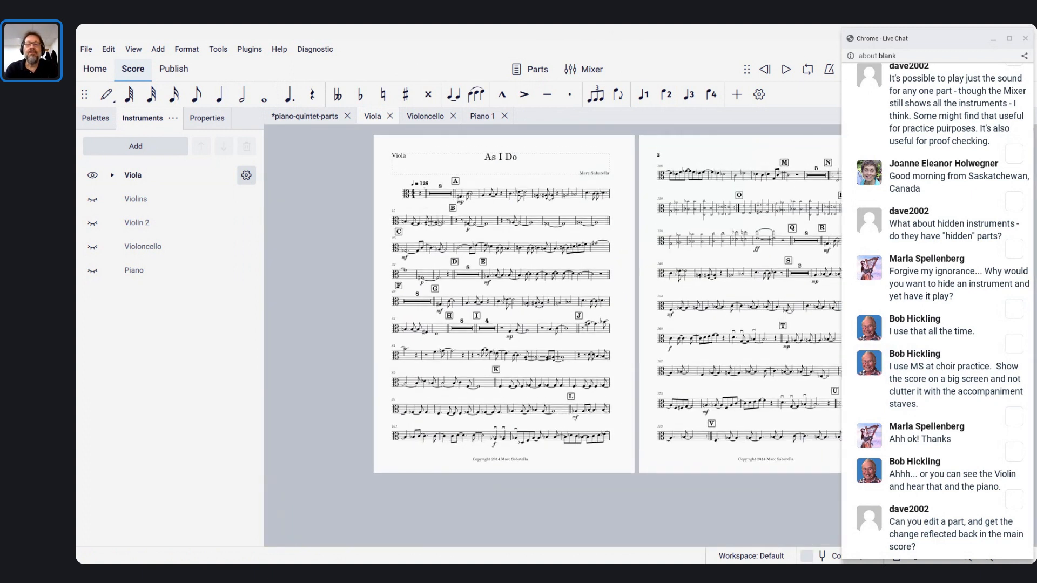
{"action": "scroll", "coordinate": [537, 336], "scroll_direction": "up", "scroll_amount": 1}
{"action": "scroll", "coordinate": [537, 336], "scroll_direction": "right", "scroll_amount": 1}
{"action": "scroll", "coordinate": [526, 256], "scroll_direction": "right", "scroll_amount": 2}
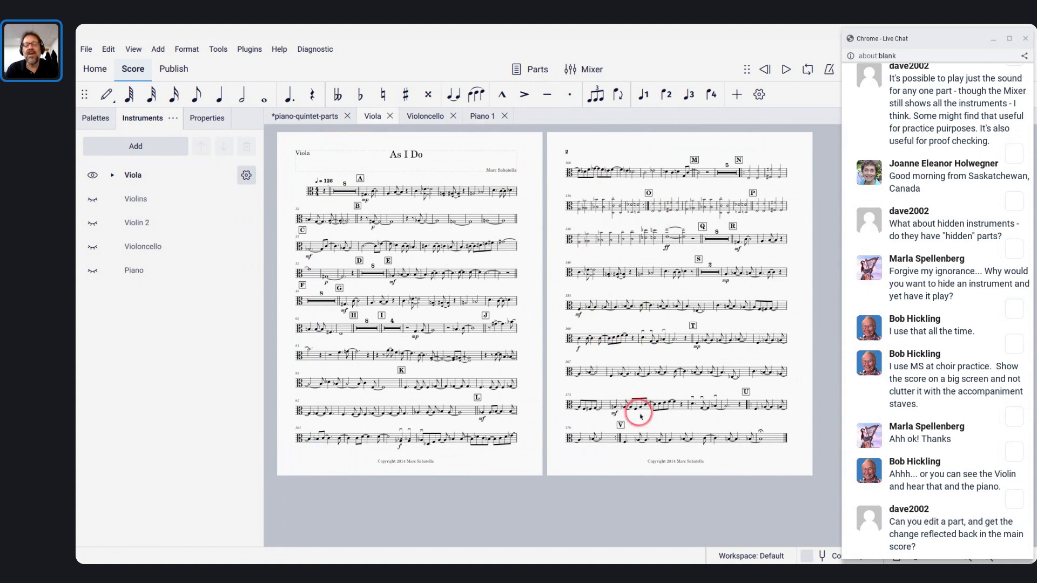
{"action": "scroll", "coordinate": [481, 351], "scroll_direction": "up", "scroll_amount": 3}
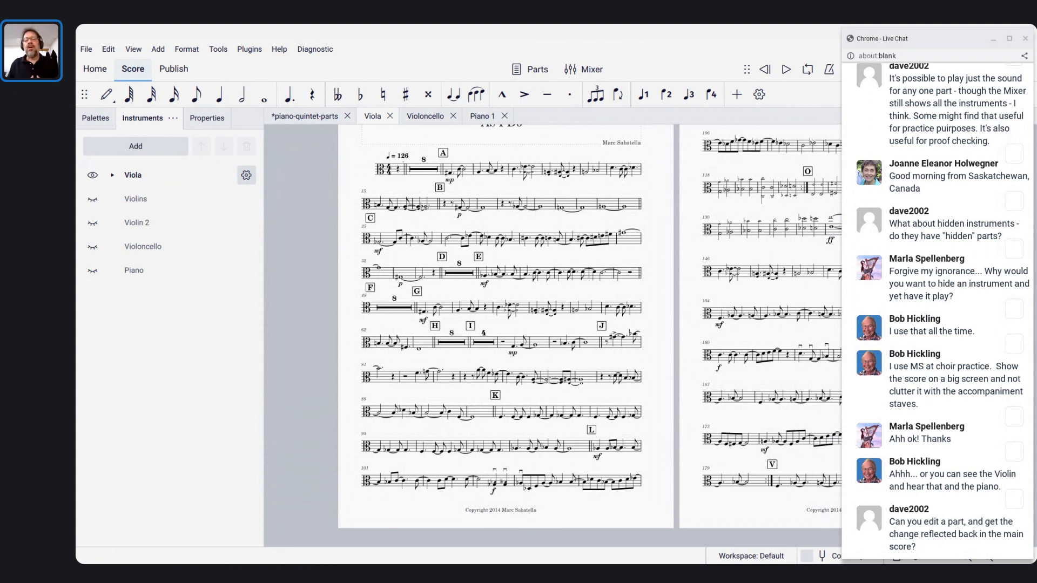
In the Viola part's Measure style settings, reset the minimum note distance to 0.50sp and the minimum measure width to 8.00sp
{"action": "left_click", "coordinate": [194, 44]}
{"action": "left_click", "coordinate": [200, 70]}
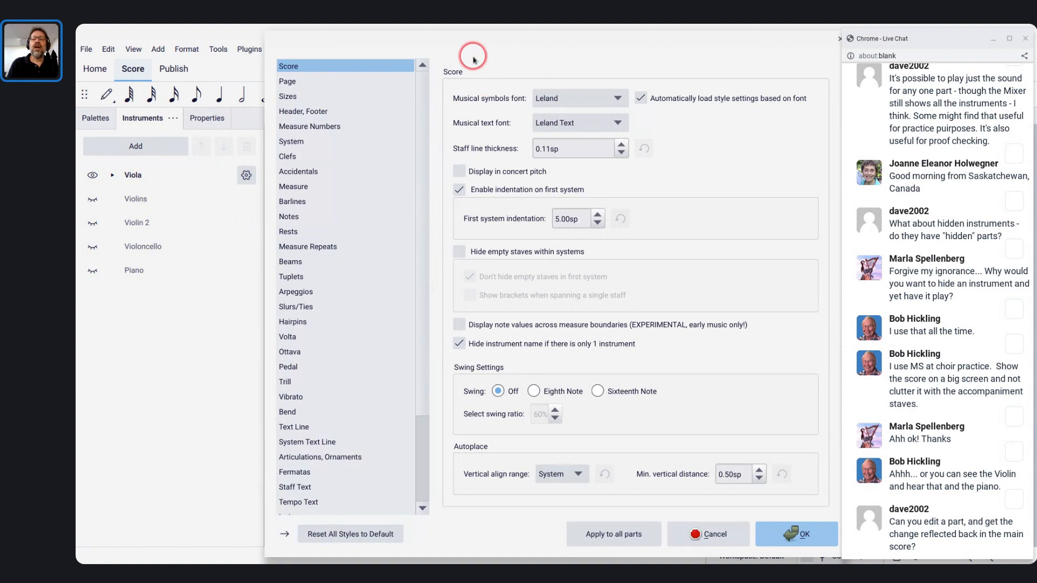
{"action": "left_click", "coordinate": [303, 189]}
{"action": "left_click_drag", "start_coordinate": [358, 46], "coordinate": [306, 242]}
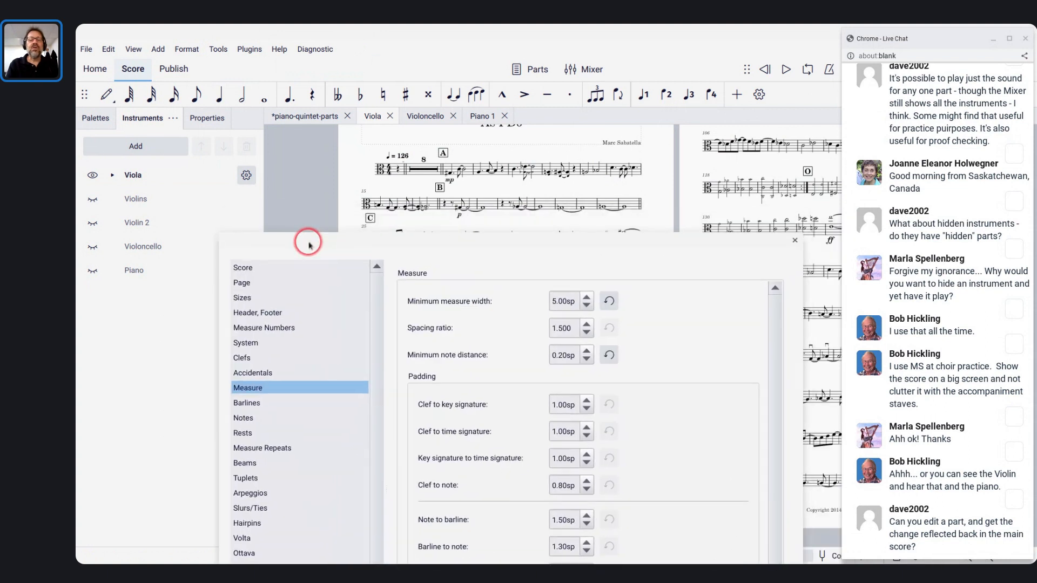
{"action": "left_click", "coordinate": [562, 328]}
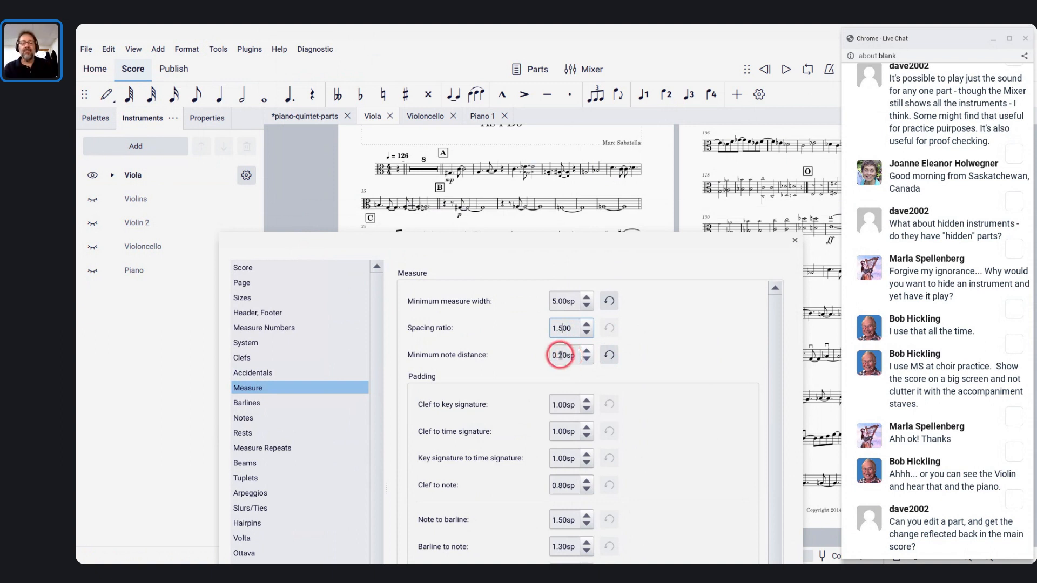
{"action": "left_click", "coordinate": [609, 357]}
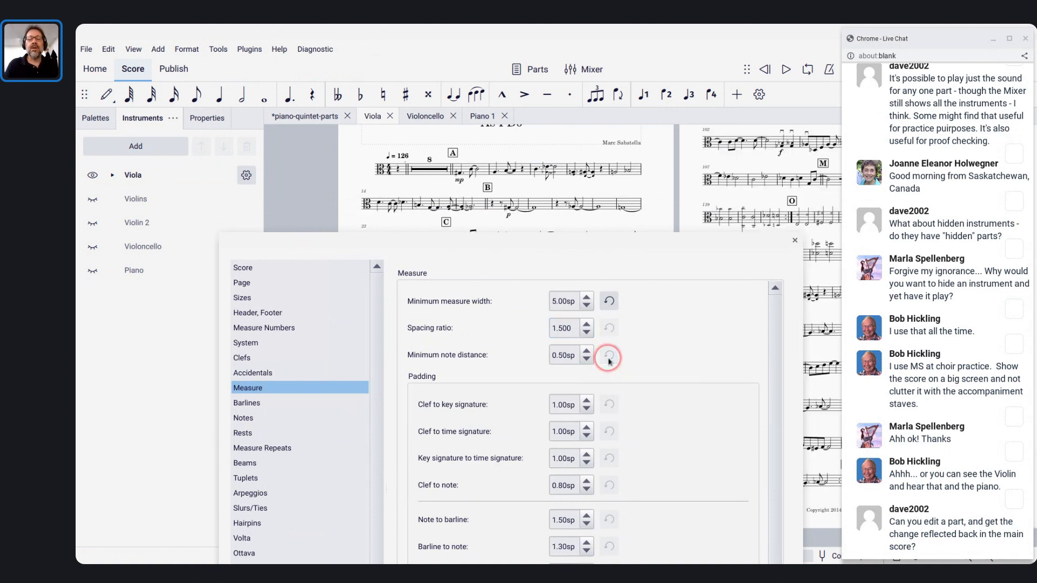
{"action": "left_click", "coordinate": [609, 303]}
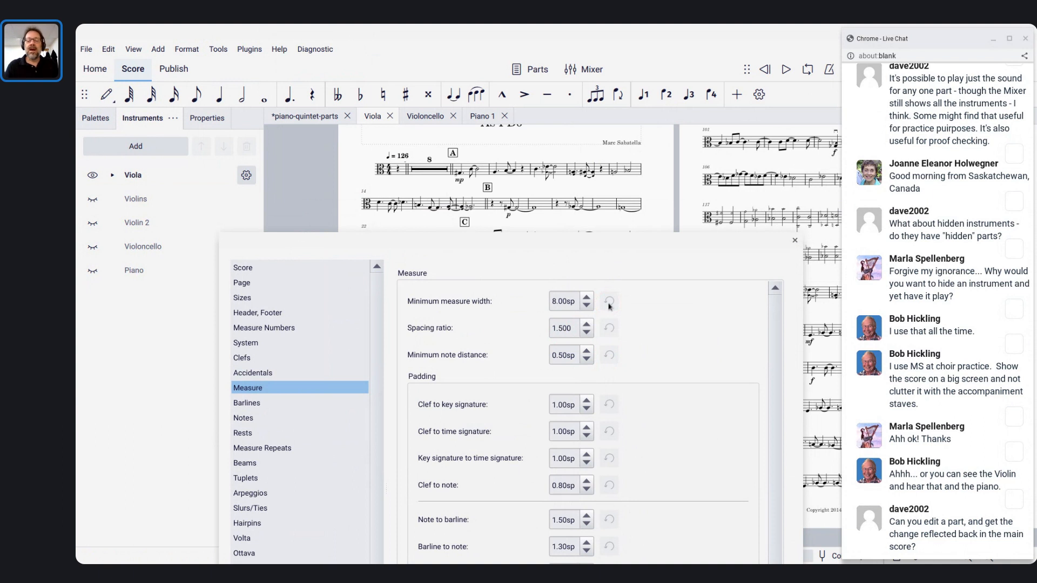
{"action": "key", "text": "Escape"}
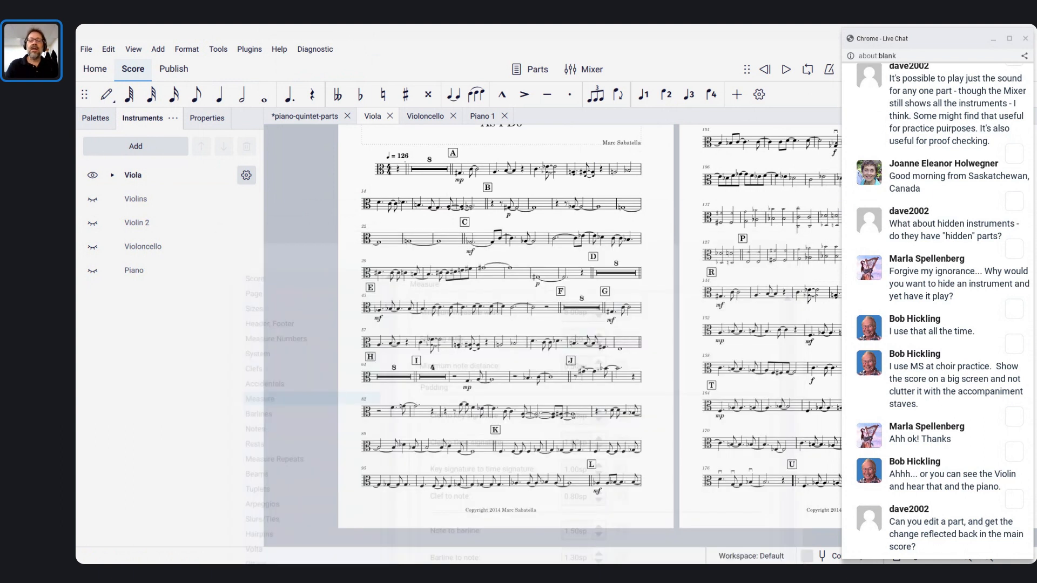
Review the Viola part's page layout with the default measure spacing, through to its last page
{"action": "scroll", "coordinate": [674, 321], "scroll_direction": "right", "scroll_amount": 3}
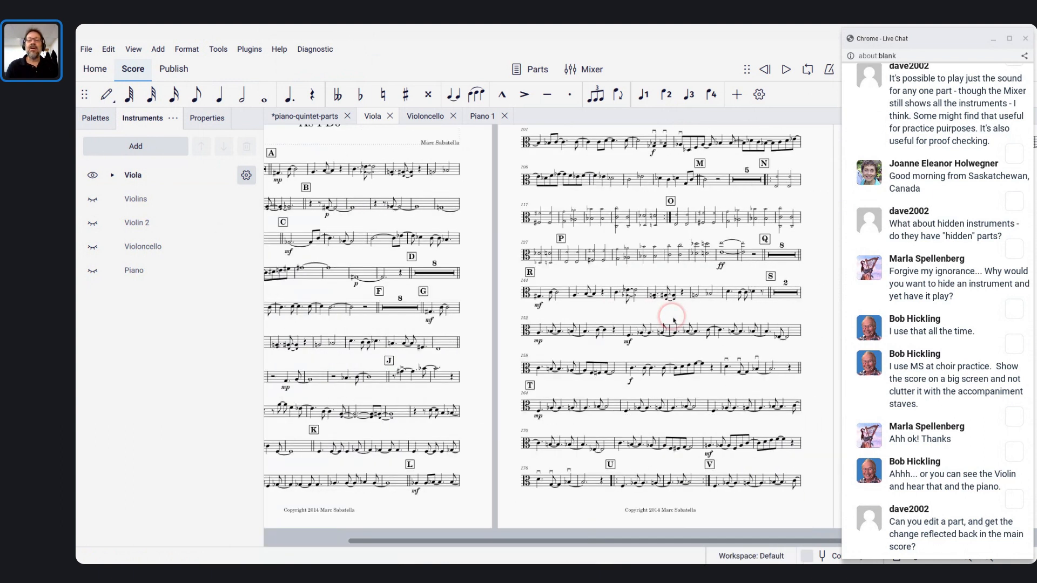
{"action": "scroll", "coordinate": [673, 320], "scroll_direction": "right", "scroll_amount": 2}
{"action": "scroll", "coordinate": [673, 321], "scroll_direction": "up", "scroll_amount": 1}
{"action": "scroll", "coordinate": [673, 321], "scroll_direction": "right", "scroll_amount": 4}
{"action": "scroll", "coordinate": [673, 320], "scroll_direction": "left", "scroll_amount": 2}
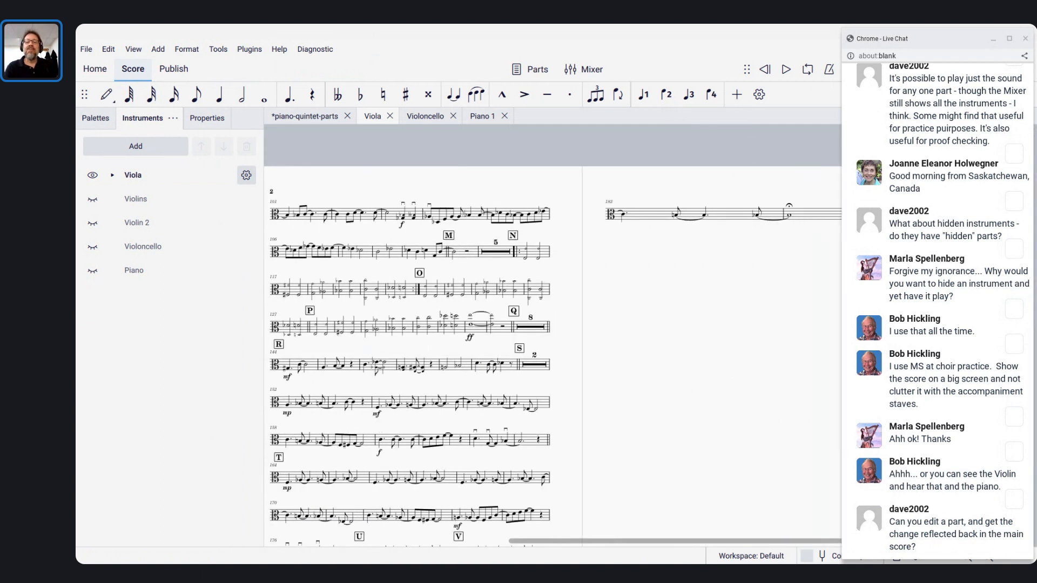
{"action": "scroll", "coordinate": [674, 320], "scroll_direction": "left", "scroll_amount": 1}
{"action": "scroll", "coordinate": [674, 320], "scroll_direction": "up", "scroll_amount": 1}
{"action": "scroll", "coordinate": [673, 321], "scroll_direction": "down", "scroll_amount": 2}
{"action": "scroll", "coordinate": [674, 320], "scroll_direction": "down", "scroll_amount": 1}
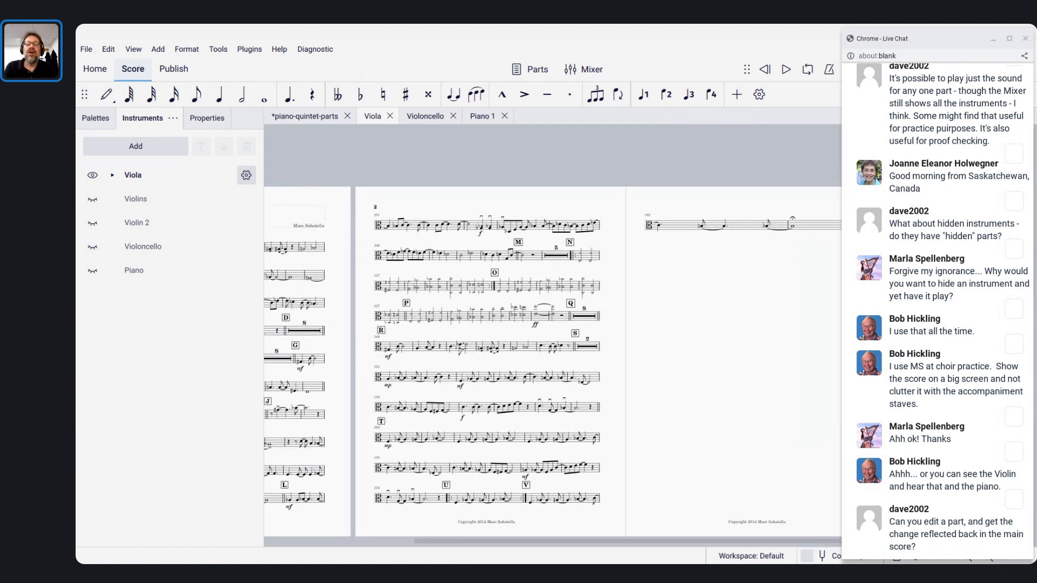
{"action": "scroll", "coordinate": [674, 320], "scroll_direction": "down", "scroll_amount": 1}
{"action": "scroll", "coordinate": [673, 320], "scroll_direction": "down", "scroll_amount": 1}
{"action": "scroll", "coordinate": [673, 321], "scroll_direction": "right", "scroll_amount": 1}
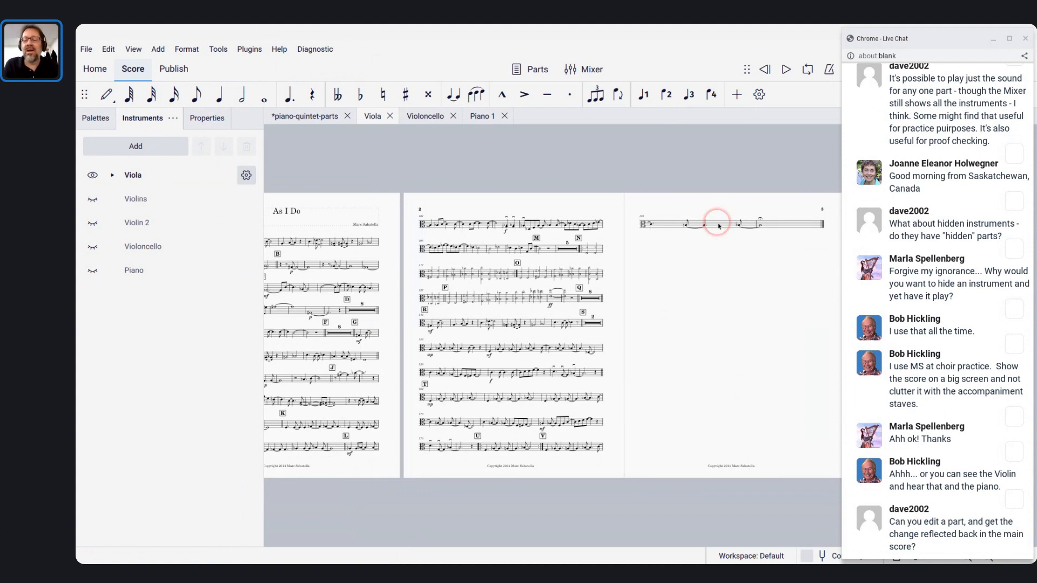
{"action": "scroll", "coordinate": [718, 225], "scroll_direction": "down", "scroll_amount": 1}
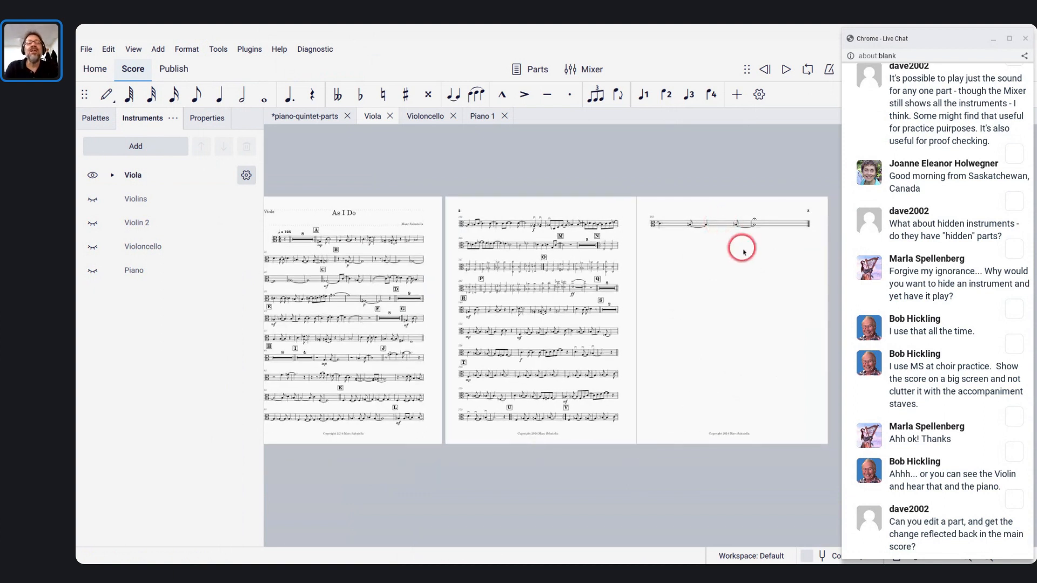
{"action": "scroll", "coordinate": [743, 255], "scroll_direction": "left", "scroll_amount": 1}
{"action": "scroll", "coordinate": [743, 254], "scroll_direction": "up", "scroll_amount": 1}
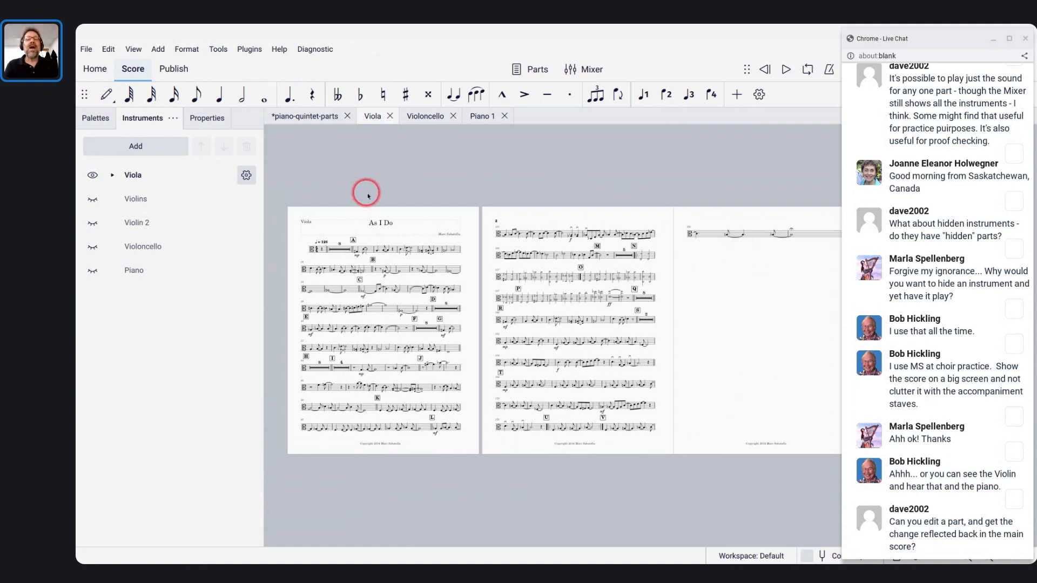
{"action": "scroll", "coordinate": [367, 193], "scroll_direction": "up", "scroll_amount": 5}
{"action": "scroll", "coordinate": [366, 193], "scroll_direction": "right", "scroll_amount": 1}
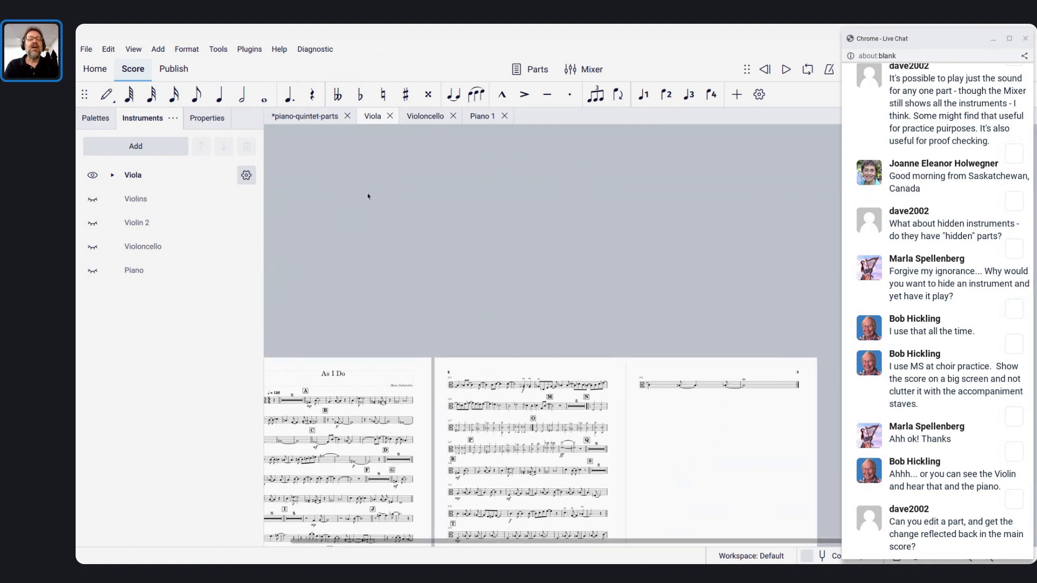
In the Viola part's Measure style settings, set the minimum note distance to 0.40sp
{"action": "left_click", "coordinate": [191, 48]}
{"action": "mouse_move", "coordinate": [216, 52]}
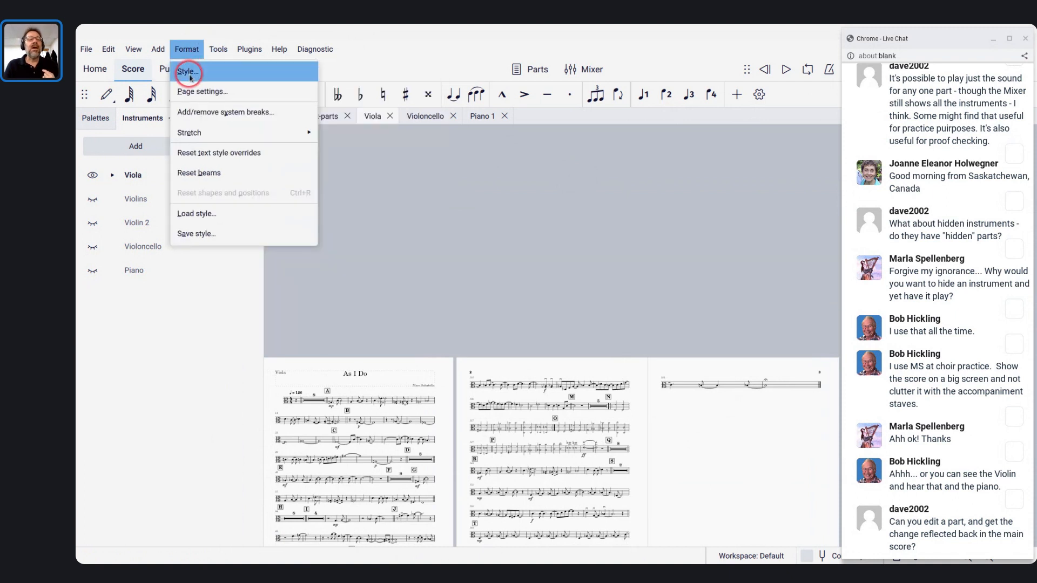
{"action": "left_click", "coordinate": [189, 73]}
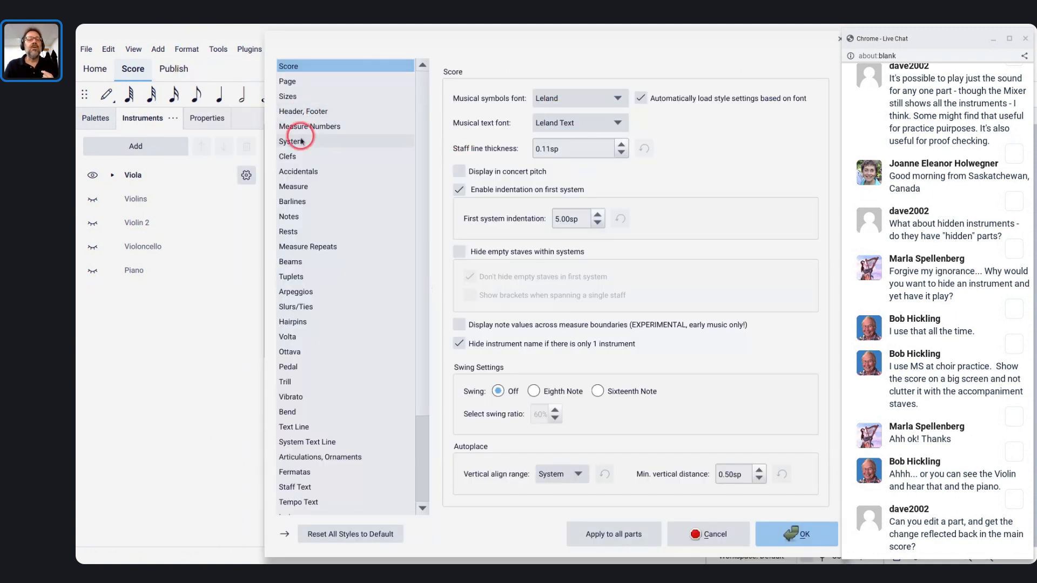
{"action": "left_click", "coordinate": [302, 188]}
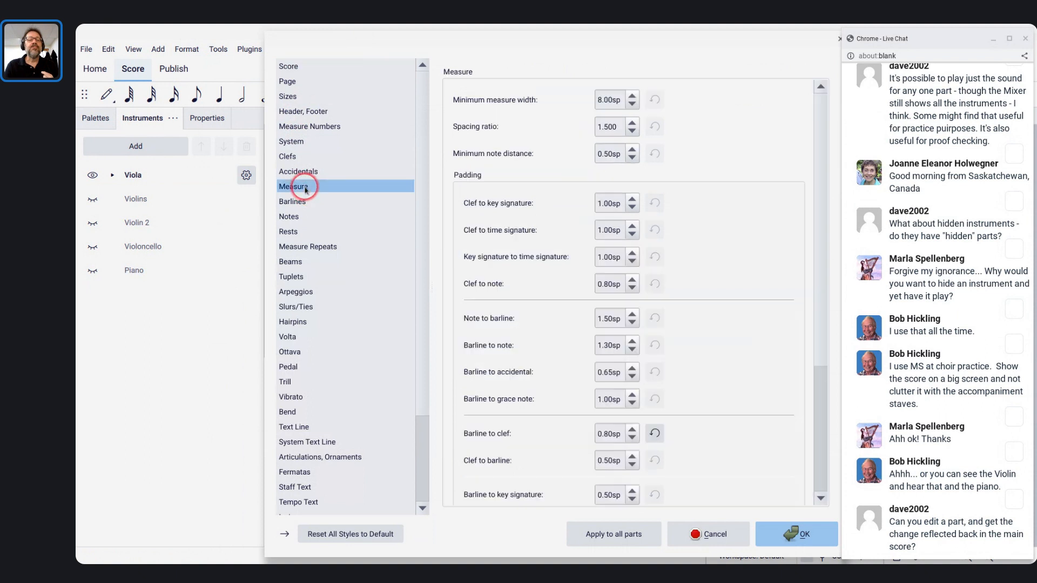
{"action": "left_click_drag", "start_coordinate": [324, 39], "coordinate": [141, 93]}
{"action": "left_click_drag", "start_coordinate": [343, 88], "coordinate": [214, 131]}
{"action": "left_click", "coordinate": [301, 217]}
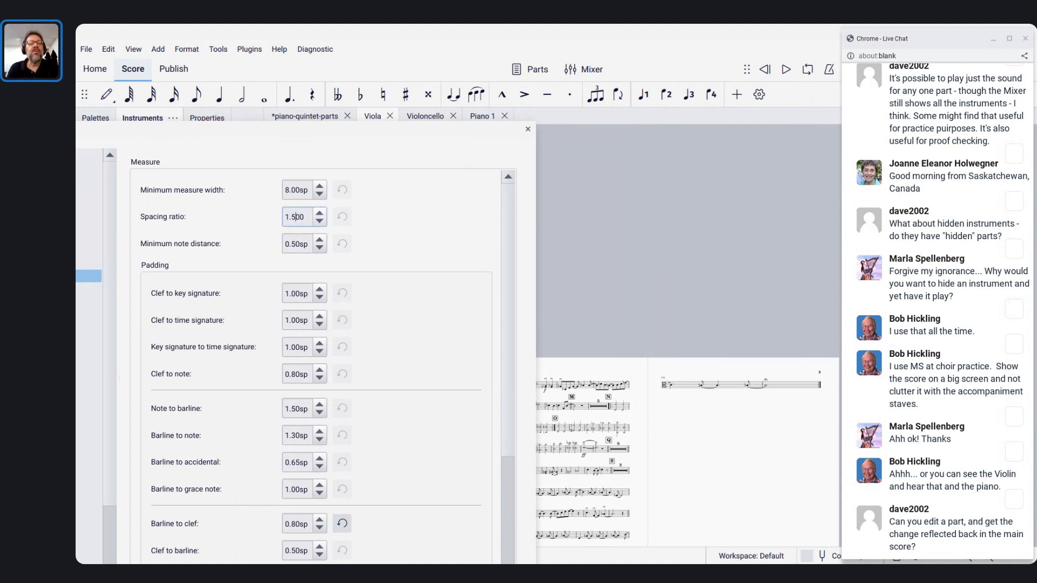
{"action": "left_click", "coordinate": [295, 243]}
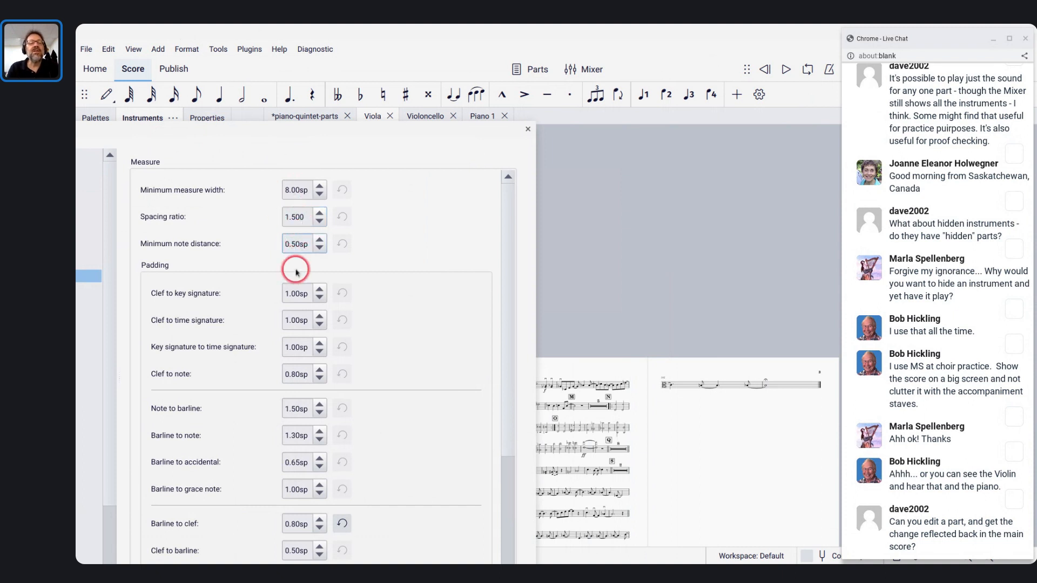
{"action": "left_click", "coordinate": [313, 145]}
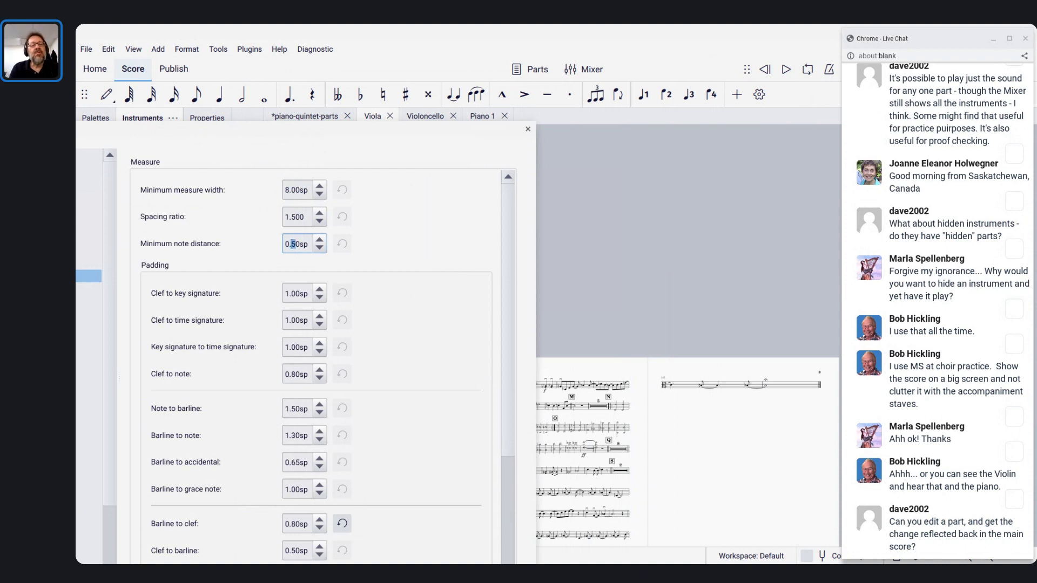
{"action": "scroll", "coordinate": [292, 244], "scroll_direction": "down", "scroll_amount": 1}
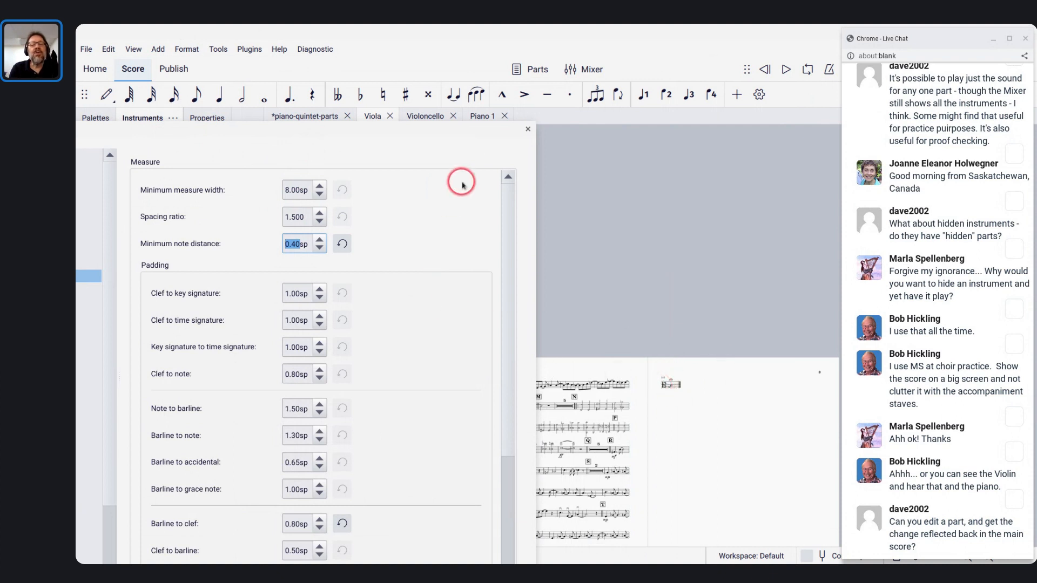
{"action": "left_click", "coordinate": [527, 129]}
Reduce the layout stretch of the Viola measures from the second measure of page 2's last system through the final measure
{"action": "scroll", "coordinate": [520, 360], "scroll_direction": "down", "scroll_amount": 5}
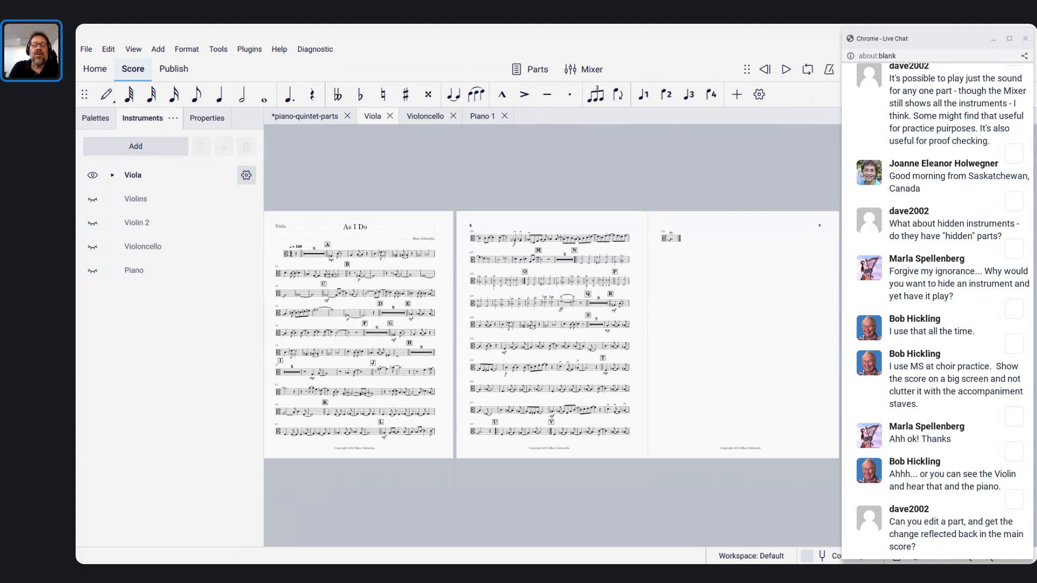
{"action": "scroll", "coordinate": [491, 421], "scroll_direction": "up", "scroll_amount": 2}
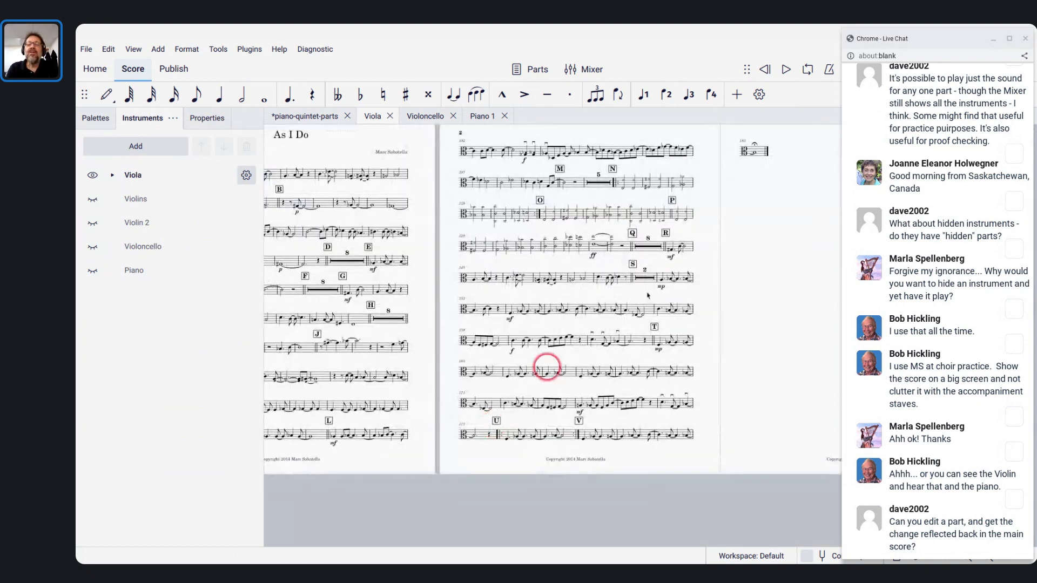
{"action": "left_click", "coordinate": [756, 151]}
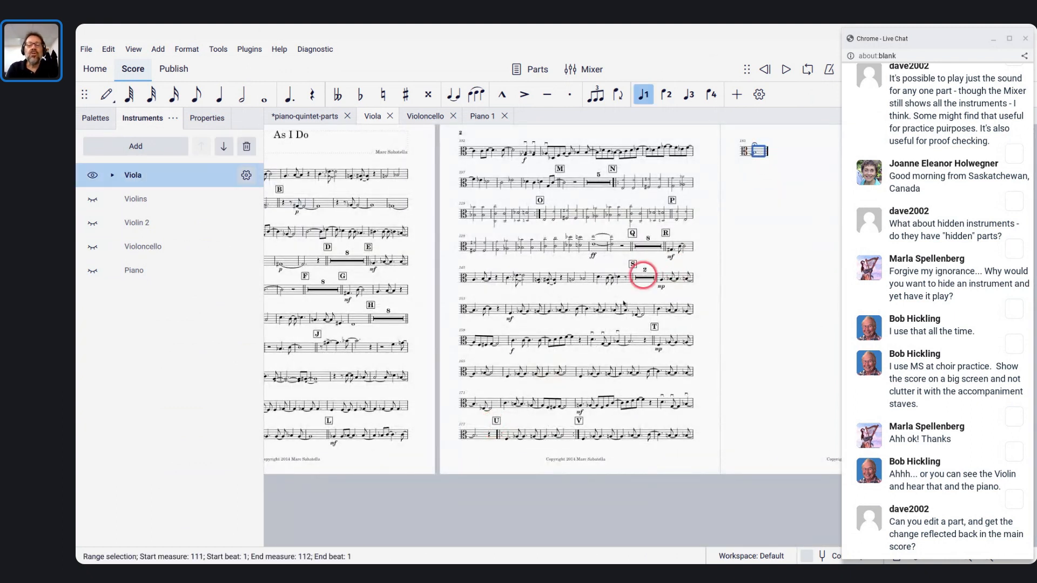
{"action": "left_click", "coordinate": [481, 435], "text": "shift"}
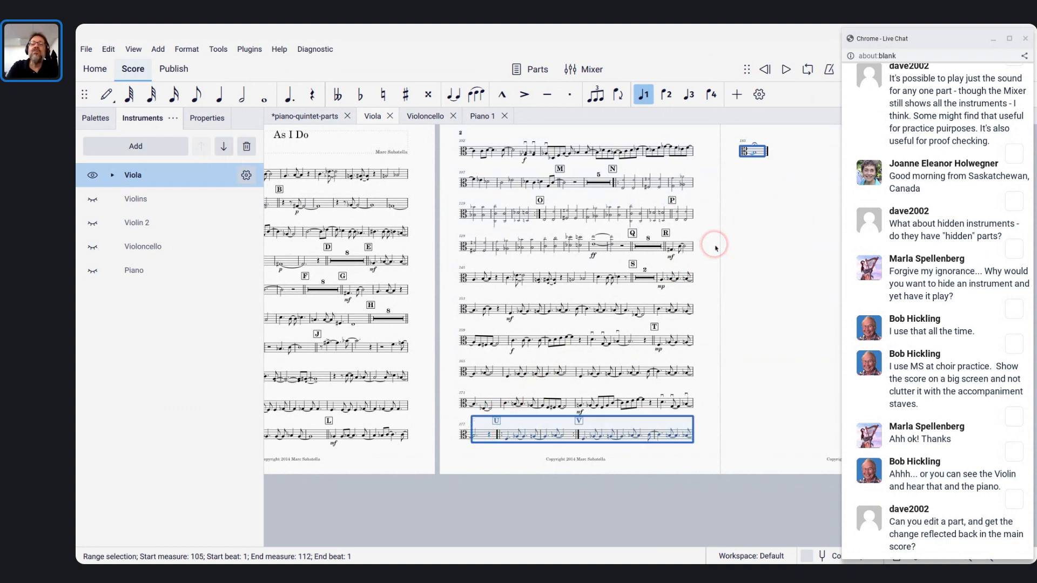
{"action": "key", "text": "shift+bracketleft"}
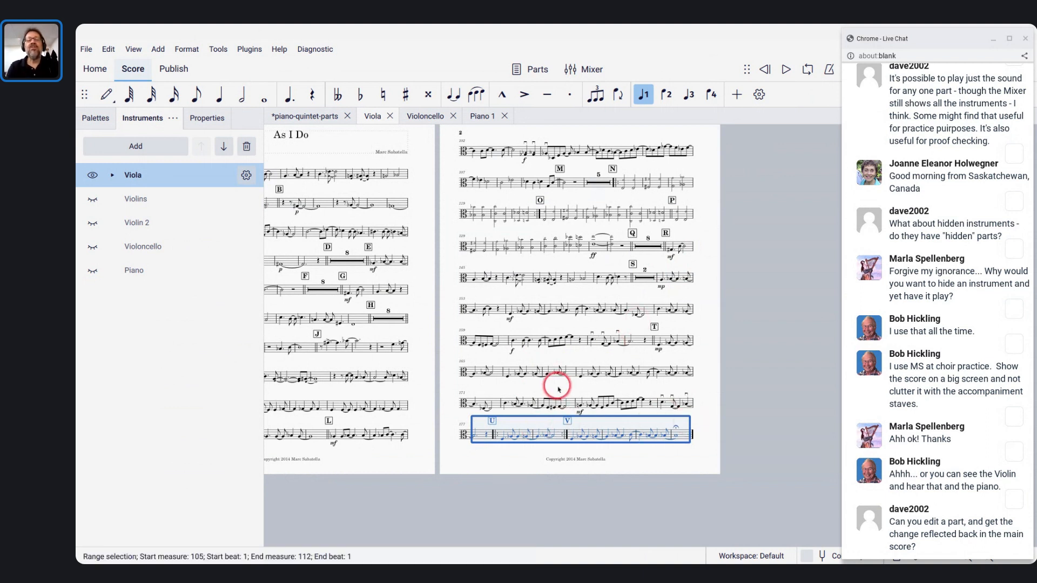
Apply the Viola part's style settings to all parts and accept the style changes
{"action": "scroll", "coordinate": [559, 389], "scroll_direction": "left", "scroll_amount": 5}
{"action": "scroll", "coordinate": [558, 389], "scroll_direction": "up", "scroll_amount": 2}
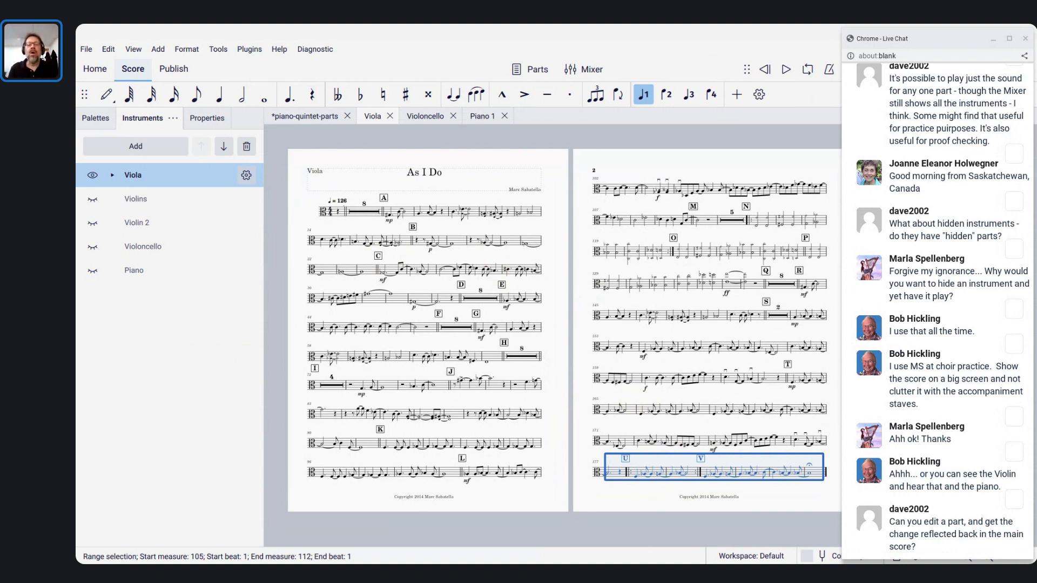
{"action": "left_click", "coordinate": [194, 50]}
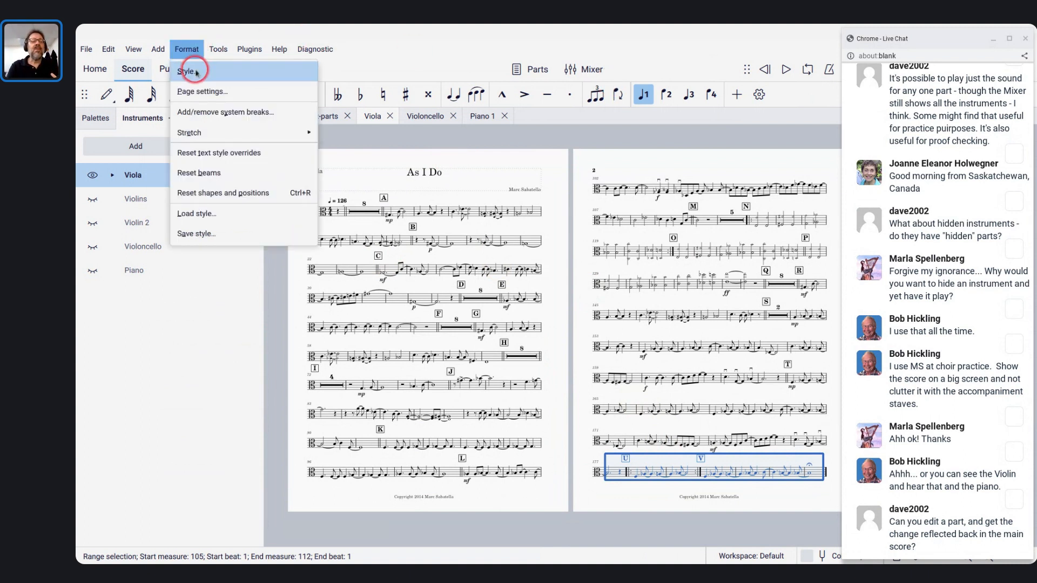
{"action": "left_click", "coordinate": [196, 71]}
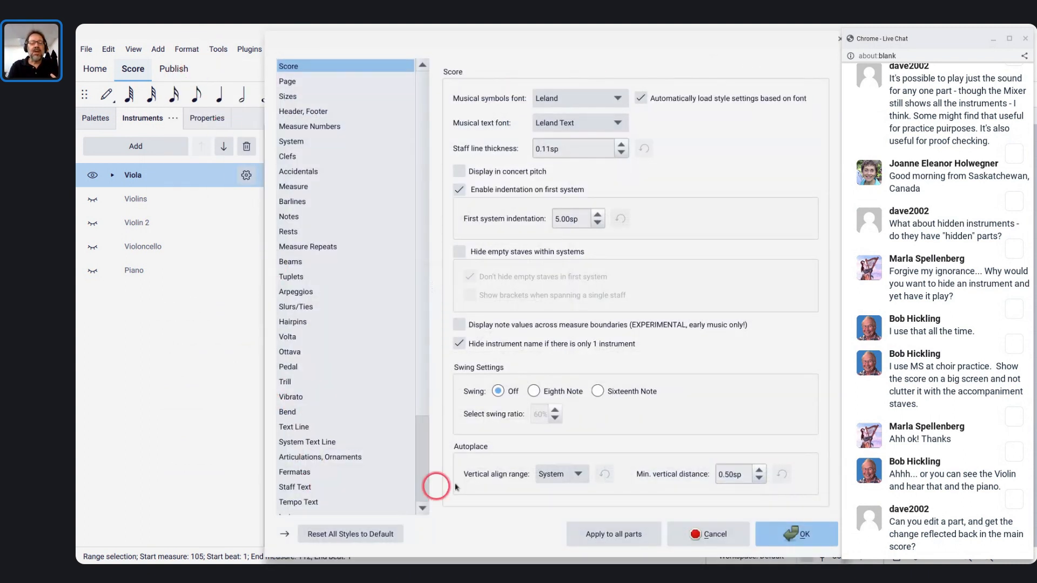
{"action": "left_click", "coordinate": [608, 537]}
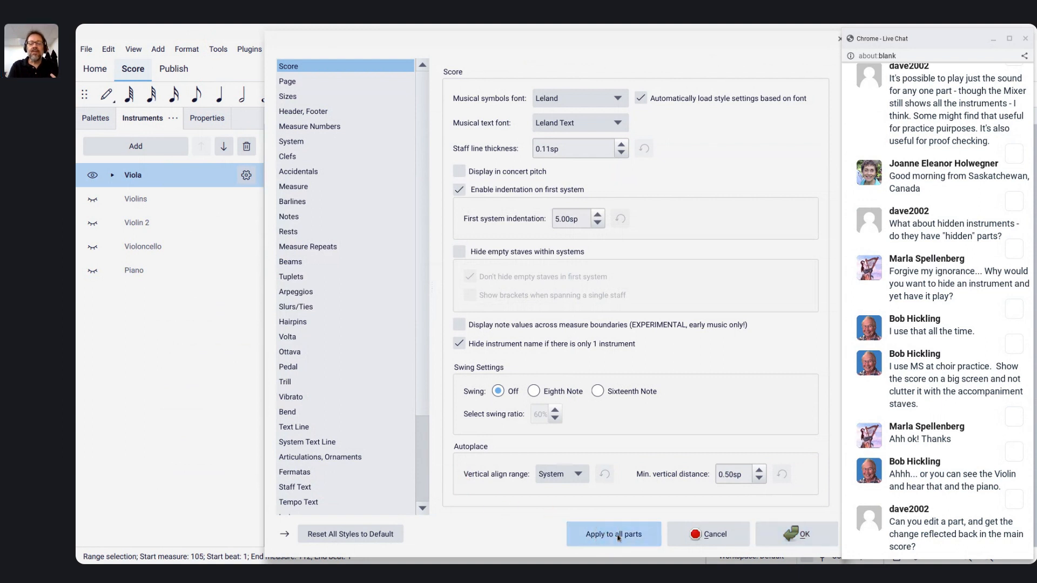
{"action": "left_click", "coordinate": [804, 535]}
Switch to the Violoncello part and view all of its pages, including the systems on the last one
{"action": "left_click", "coordinate": [426, 117]}
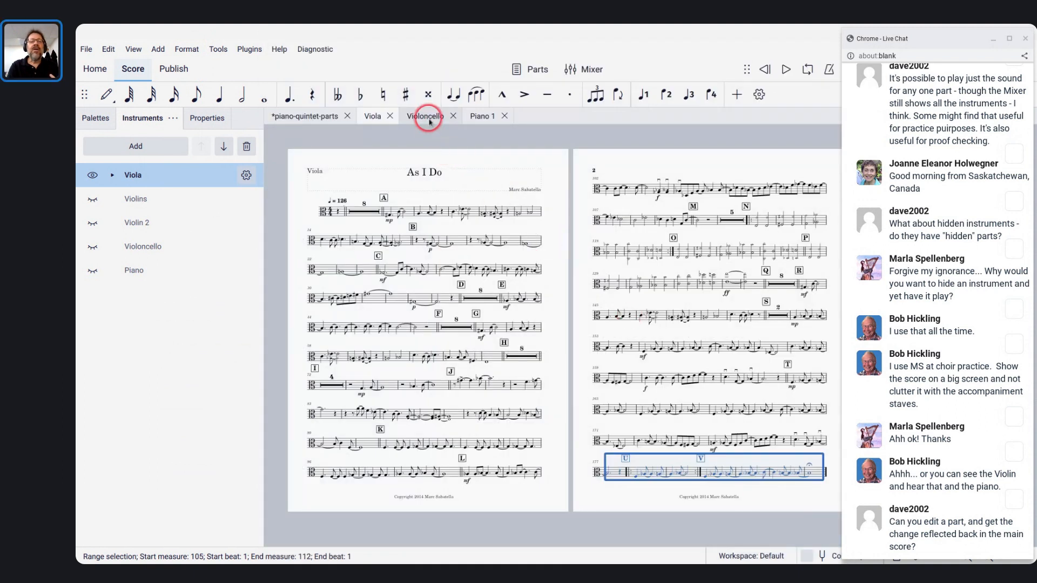
{"action": "left_click", "coordinate": [463, 338]}
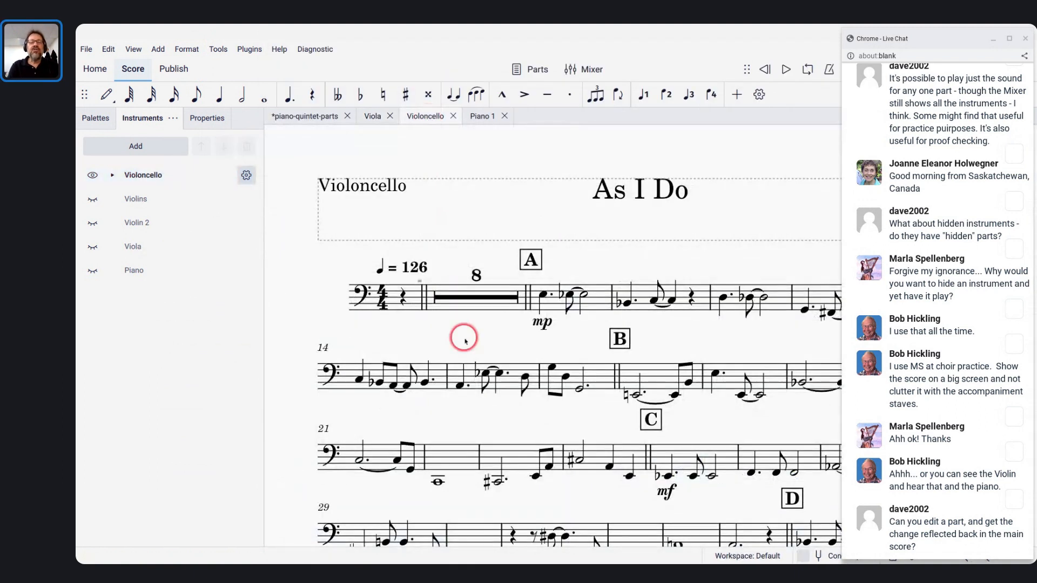
{"action": "scroll", "coordinate": [465, 339], "scroll_direction": "down", "scroll_amount": 5}
{"action": "scroll", "coordinate": [465, 341], "scroll_direction": "down", "scroll_amount": 4}
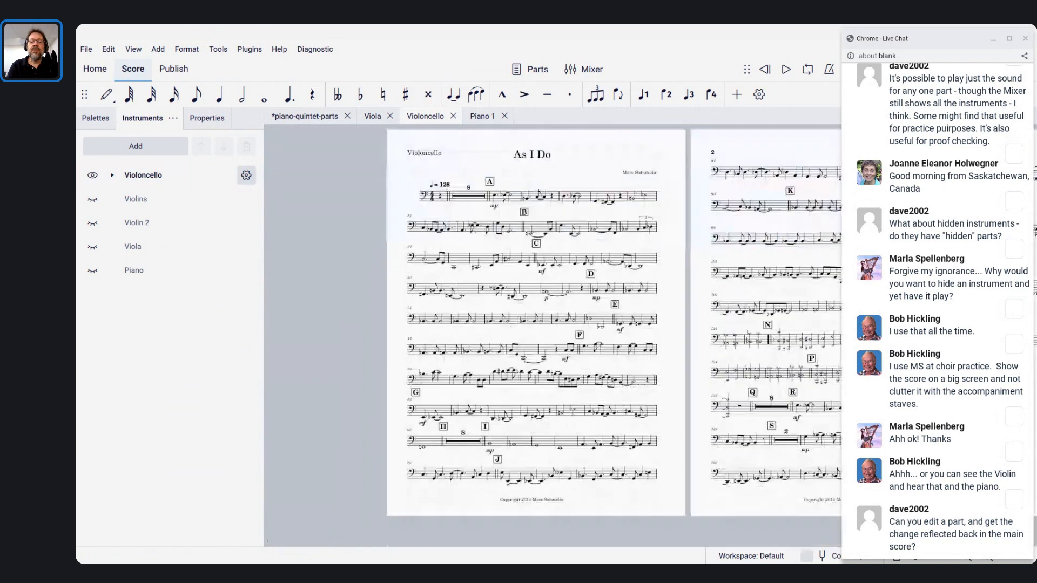
{"action": "left_click_drag", "start_coordinate": [788, 303], "coordinate": [737, 299]}
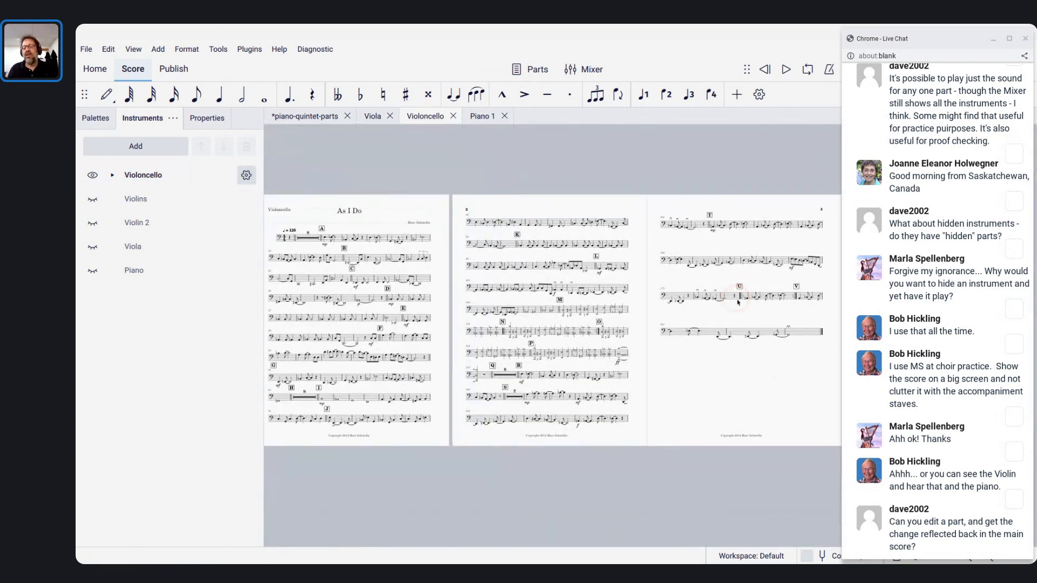
{"action": "left_click", "coordinate": [692, 303]}
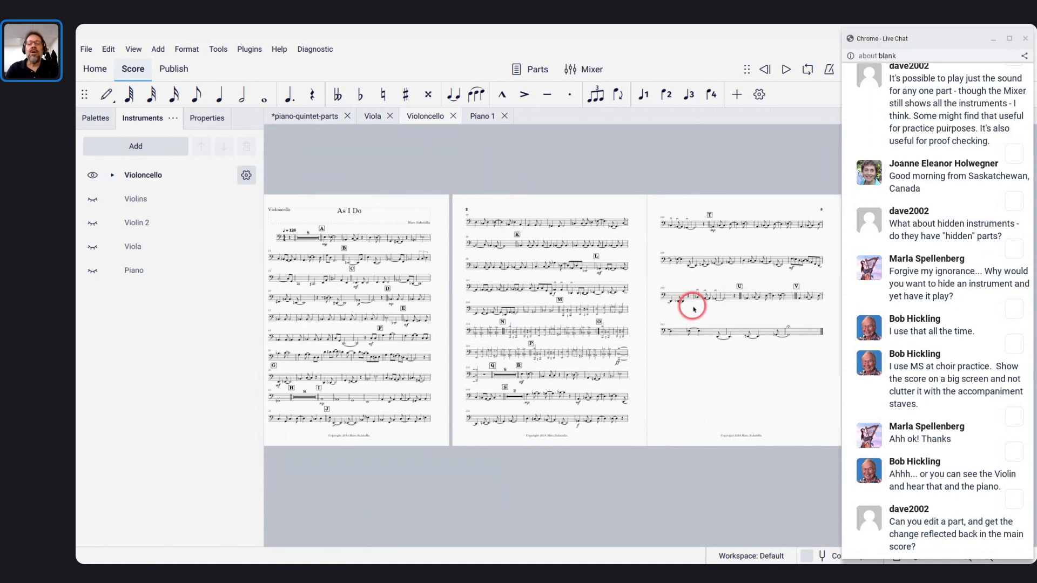
Examine how the Violoncello part's systems are distributed over its pages and where the page turns fall
{"action": "scroll", "coordinate": [692, 306], "scroll_direction": "up", "scroll_amount": 3}
{"action": "key", "text": "Home"}
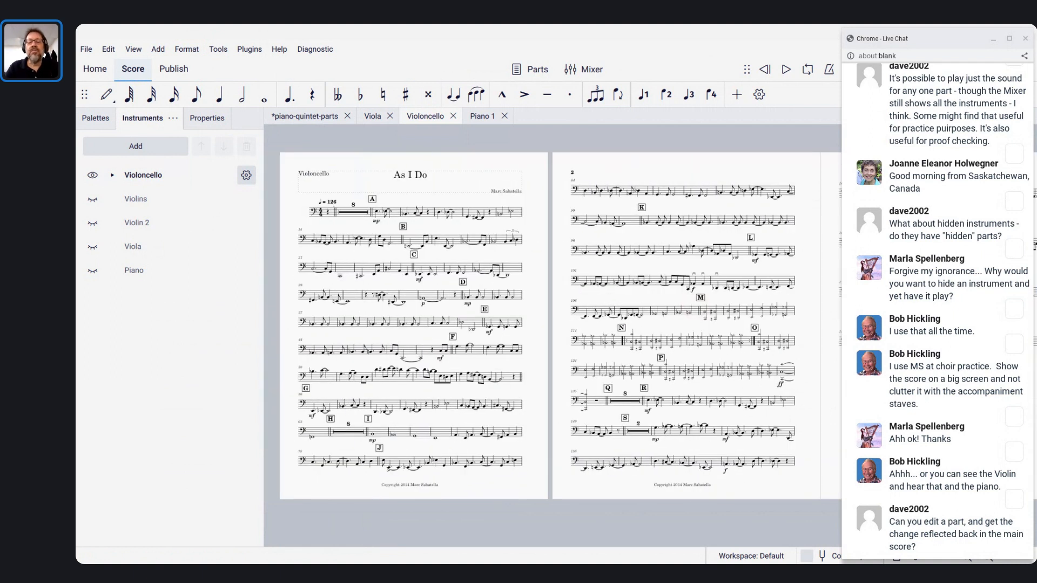
{"action": "left_click", "coordinate": [650, 355]}
{"action": "scroll", "coordinate": [651, 355], "scroll_direction": "down", "scroll_amount": 3}
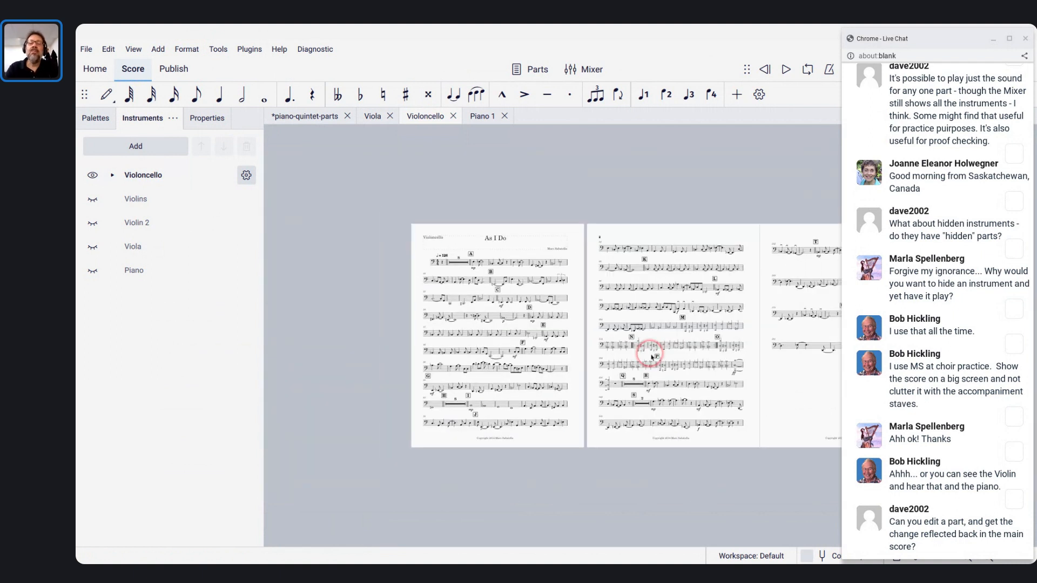
{"action": "scroll", "coordinate": [651, 358], "scroll_direction": "right", "scroll_amount": 3}
{"action": "scroll", "coordinate": [651, 357], "scroll_direction": "up", "scroll_amount": 3}
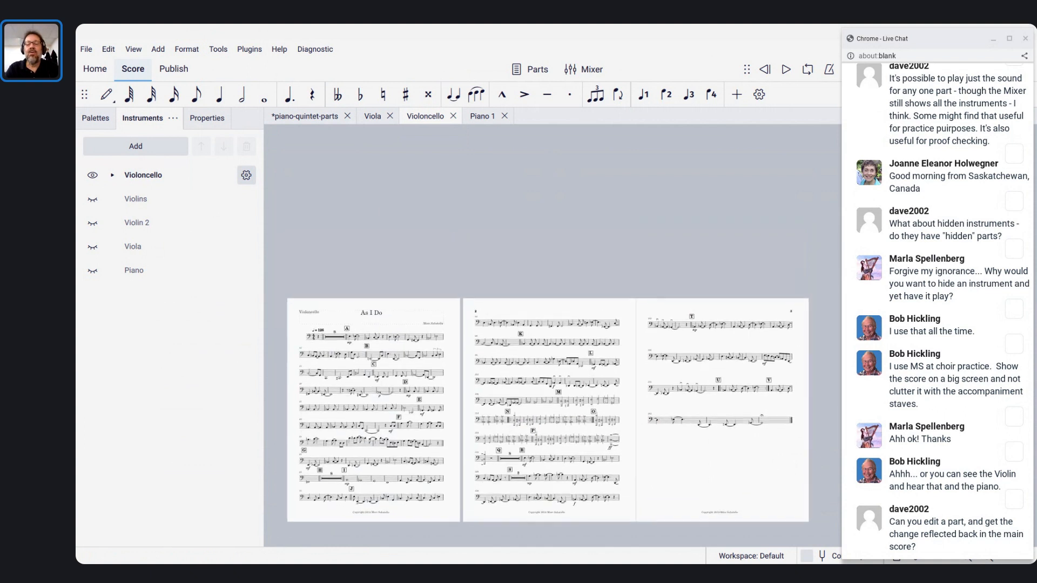
{"action": "scroll", "coordinate": [651, 357], "scroll_direction": "left", "scroll_amount": 1}
{"action": "scroll", "coordinate": [650, 335], "scroll_direction": "up", "scroll_amount": 1}
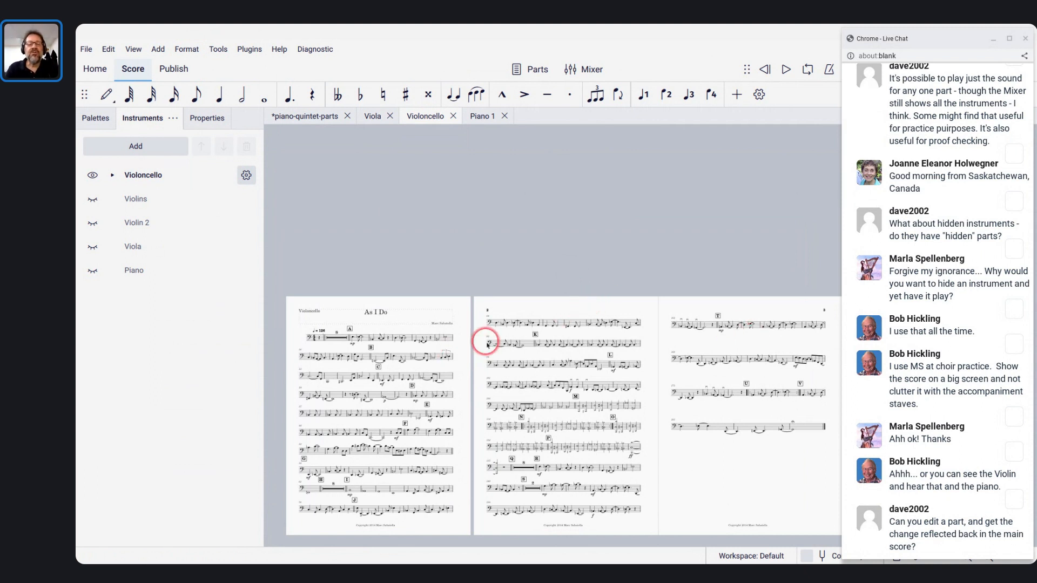
{"action": "scroll", "coordinate": [487, 344], "scroll_direction": "up", "scroll_amount": 1}
{"action": "scroll", "coordinate": [487, 343], "scroll_direction": "down", "scroll_amount": 2}
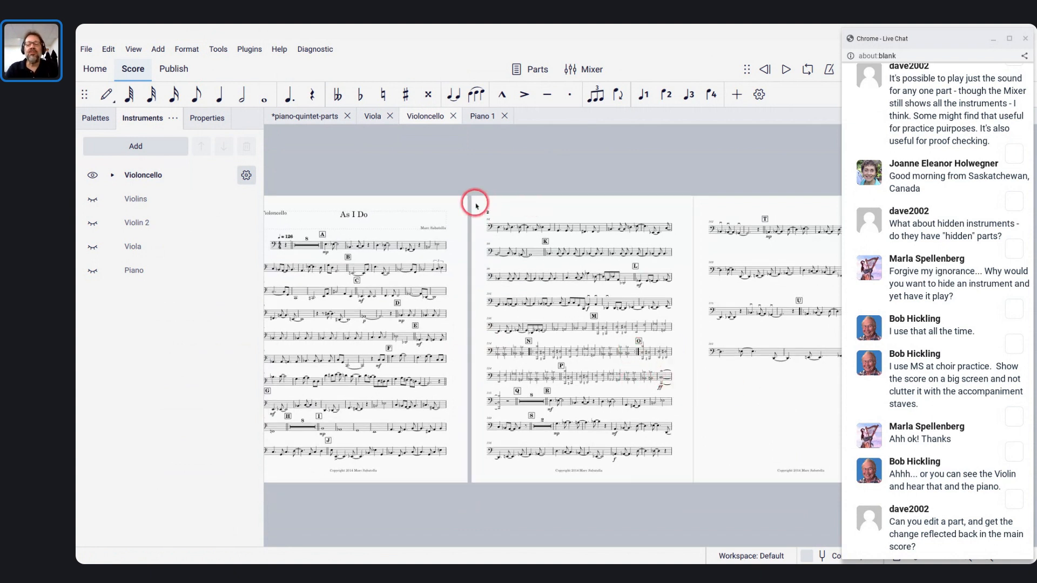
{"action": "scroll", "coordinate": [474, 203], "scroll_direction": "up", "scroll_amount": 2}
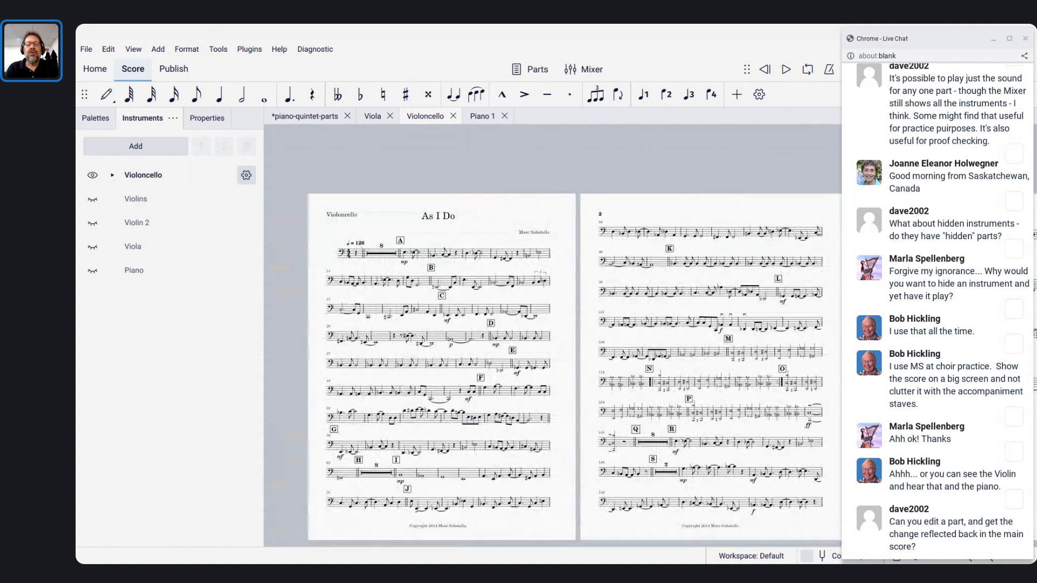
{"action": "left_click_drag", "start_coordinate": [476, 206], "coordinate": [417, 151]}
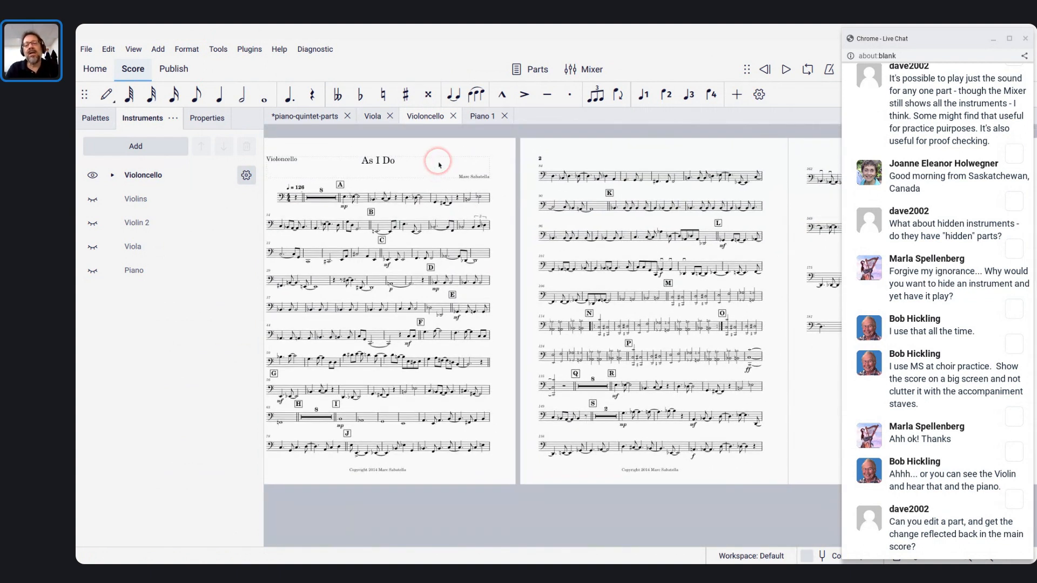
{"action": "left_click", "coordinate": [441, 232]}
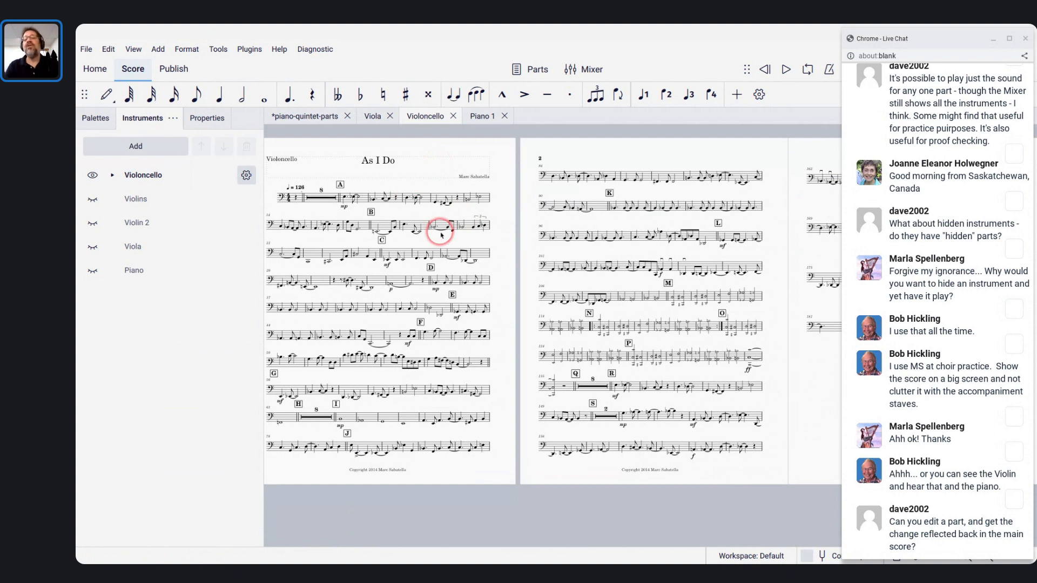
{"action": "left_click_drag", "start_coordinate": [441, 236], "coordinate": [415, 216]}
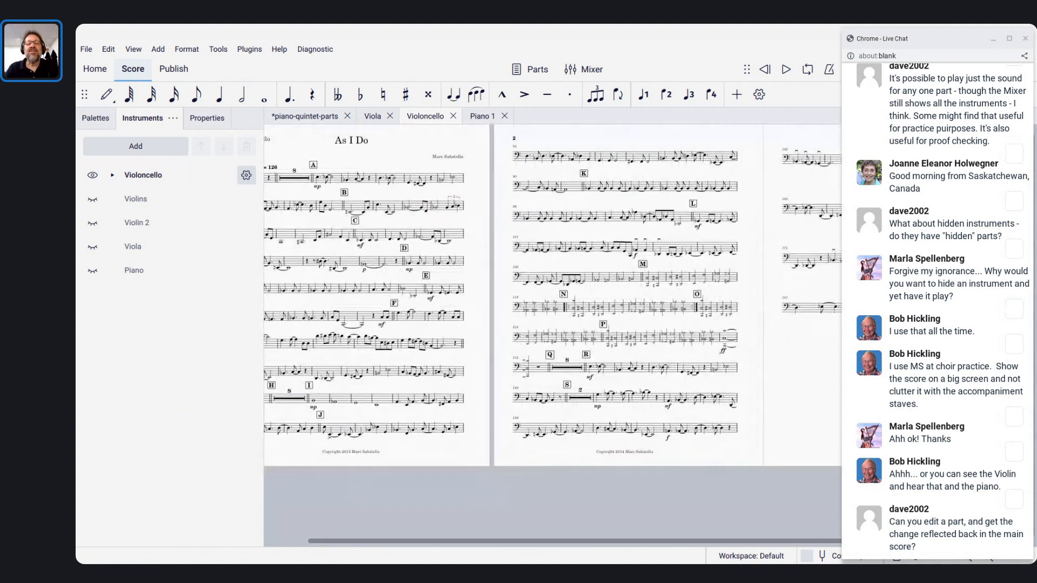
{"action": "scroll", "coordinate": [440, 232], "scroll_direction": "down", "scroll_amount": 3}
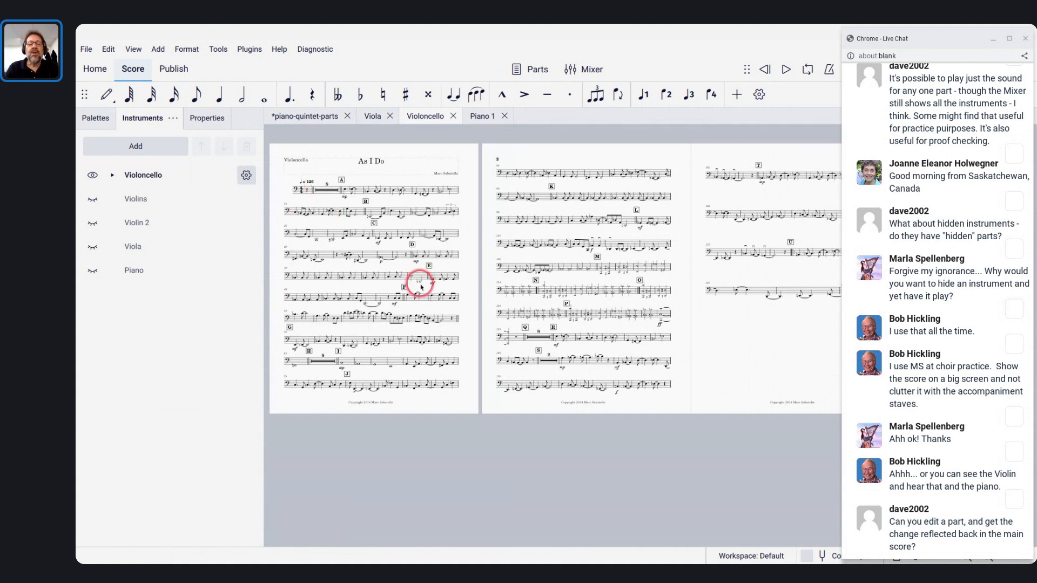
{"action": "scroll", "coordinate": [439, 309], "scroll_direction": "up", "scroll_amount": 1}
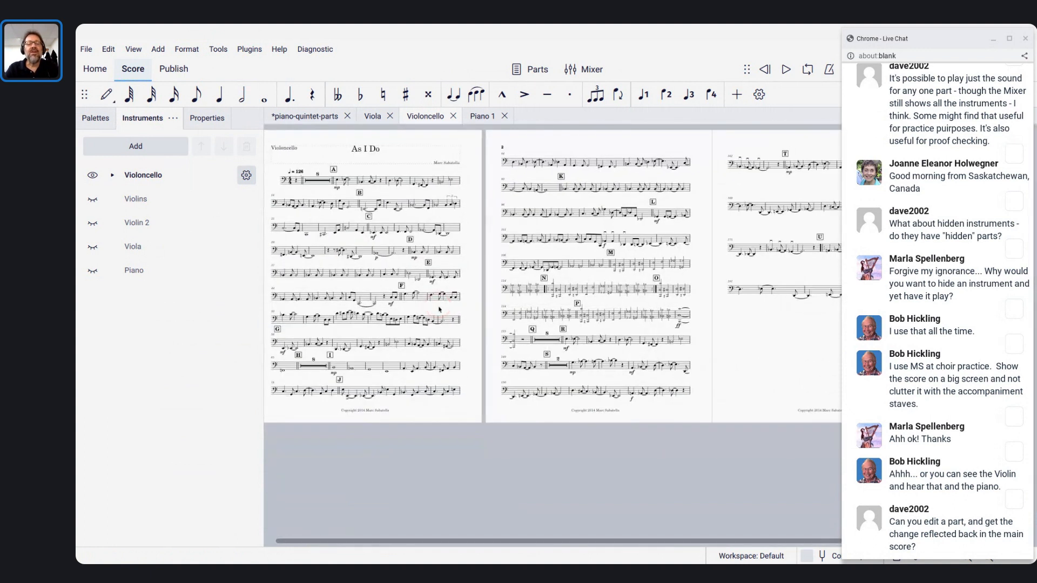
Set the Violoncello part's measure spacing ratio to 1.900 in its style settings and accept the change
{"action": "left_click", "coordinate": [188, 52]}
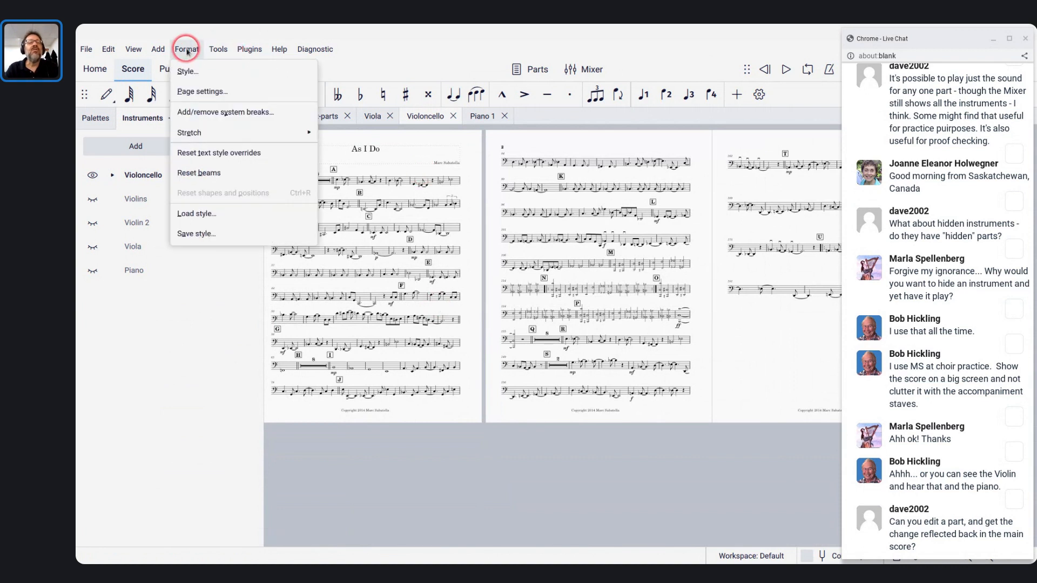
{"action": "left_click", "coordinate": [200, 72]}
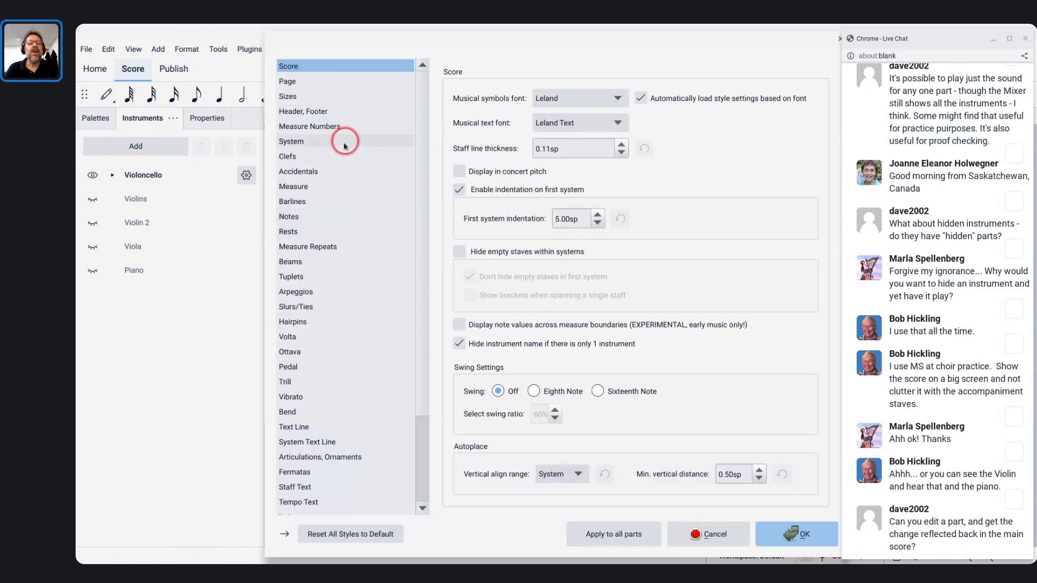
{"action": "left_click", "coordinate": [300, 186]}
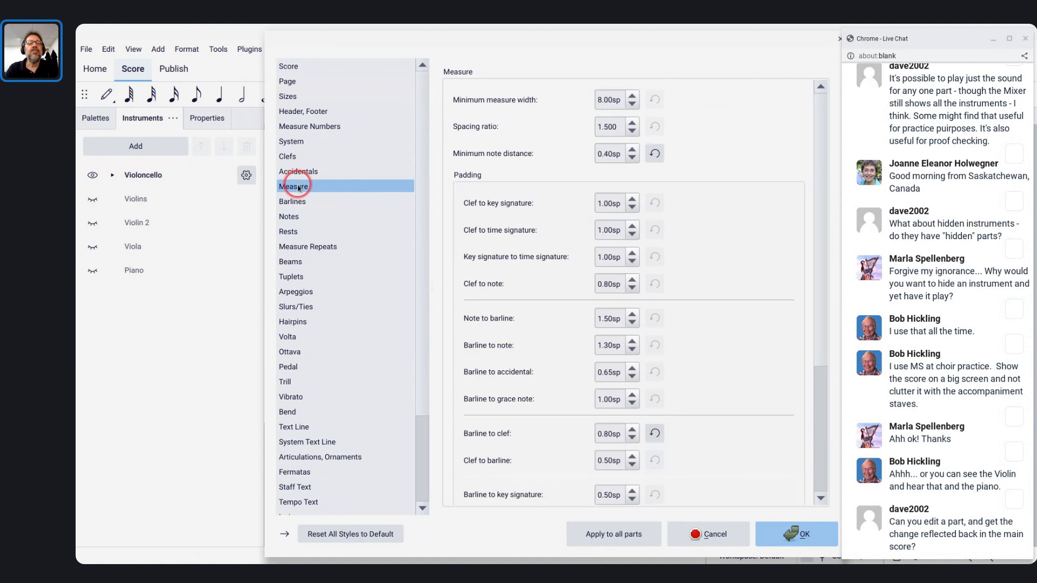
{"action": "left_click_drag", "start_coordinate": [508, 52], "coordinate": [260, 139]}
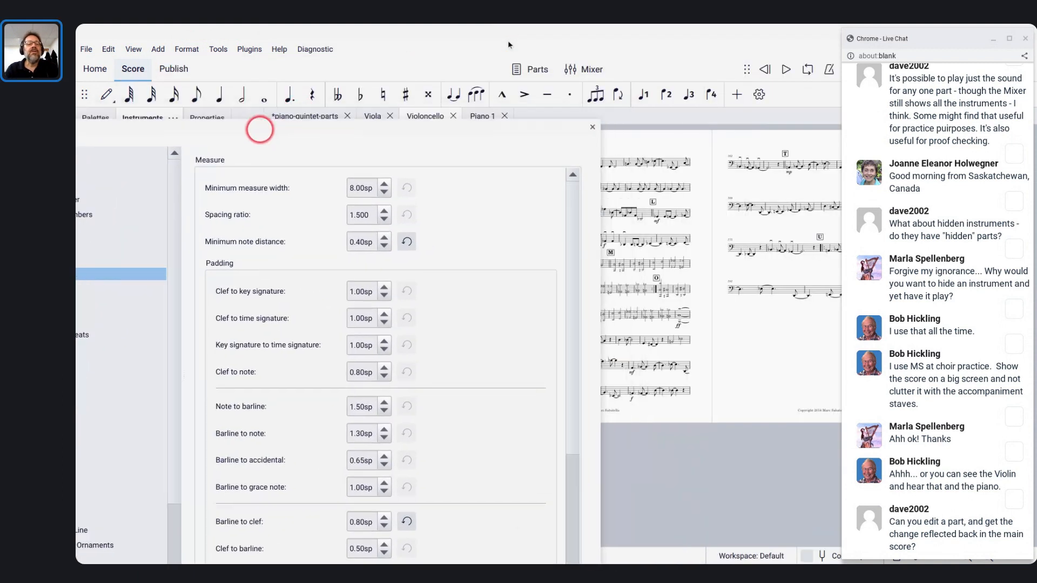
{"action": "left_click", "coordinate": [359, 215]}
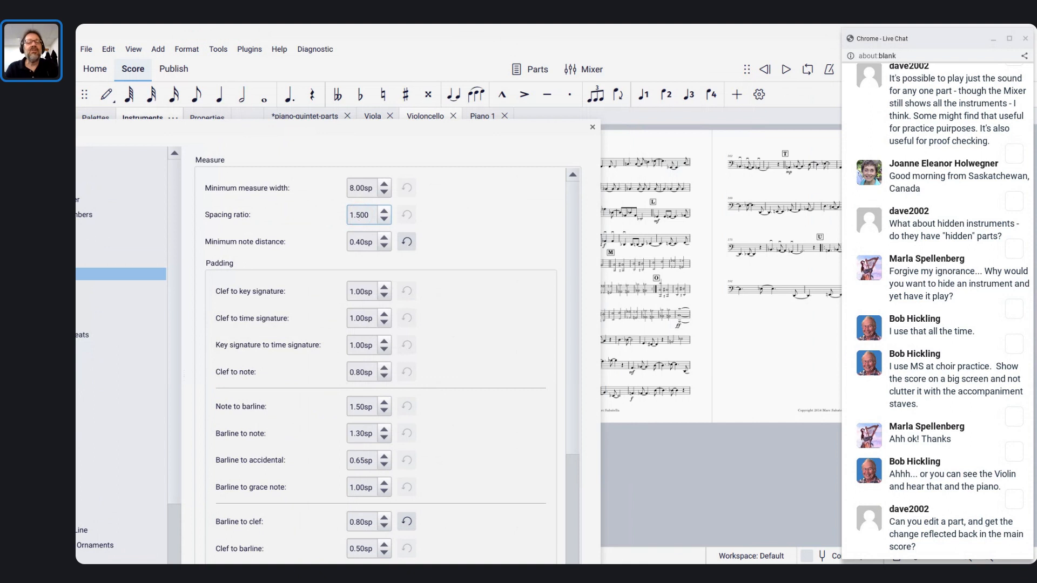
{"action": "key", "text": "Up"}
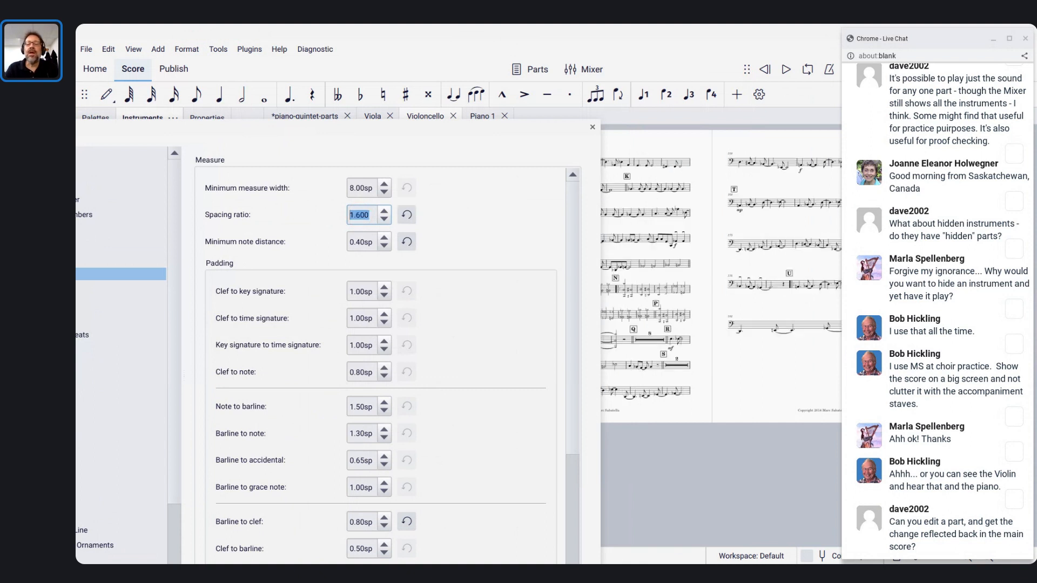
{"action": "key", "text": "Up"}
{"action": "key", "text": "Up"}
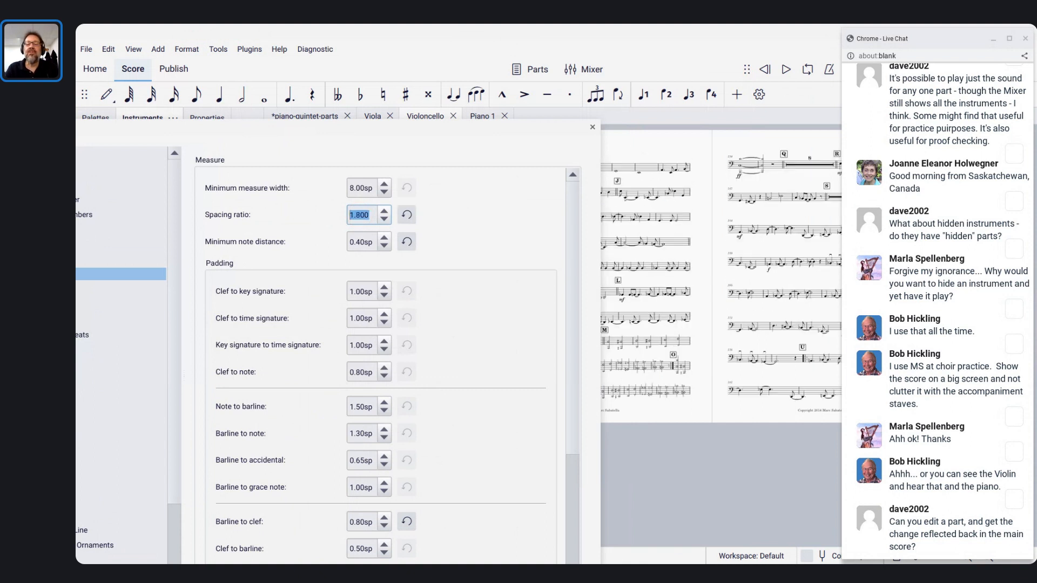
{"action": "key", "text": "Up"}
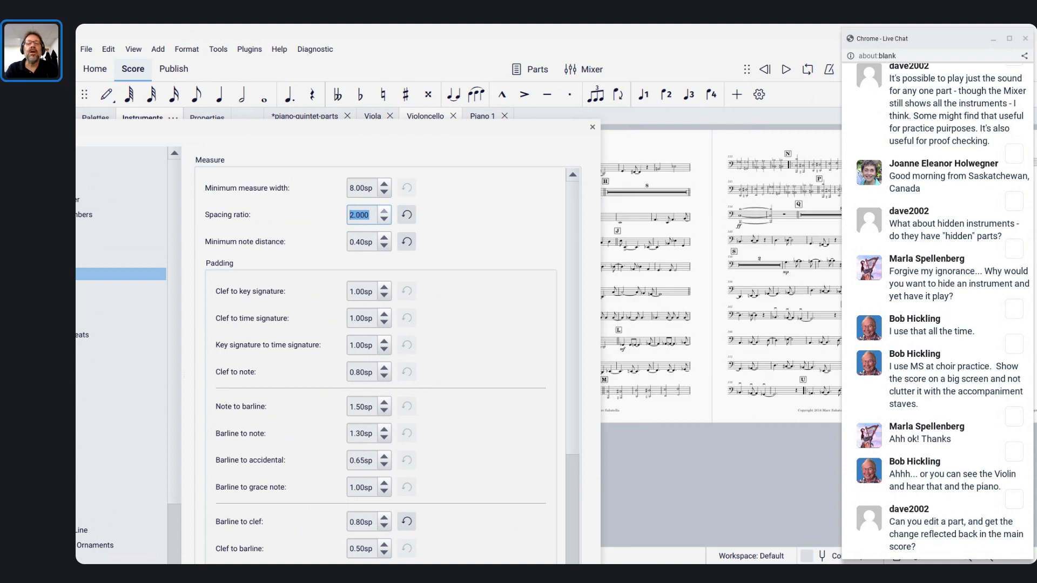
{"action": "key", "text": "Down"}
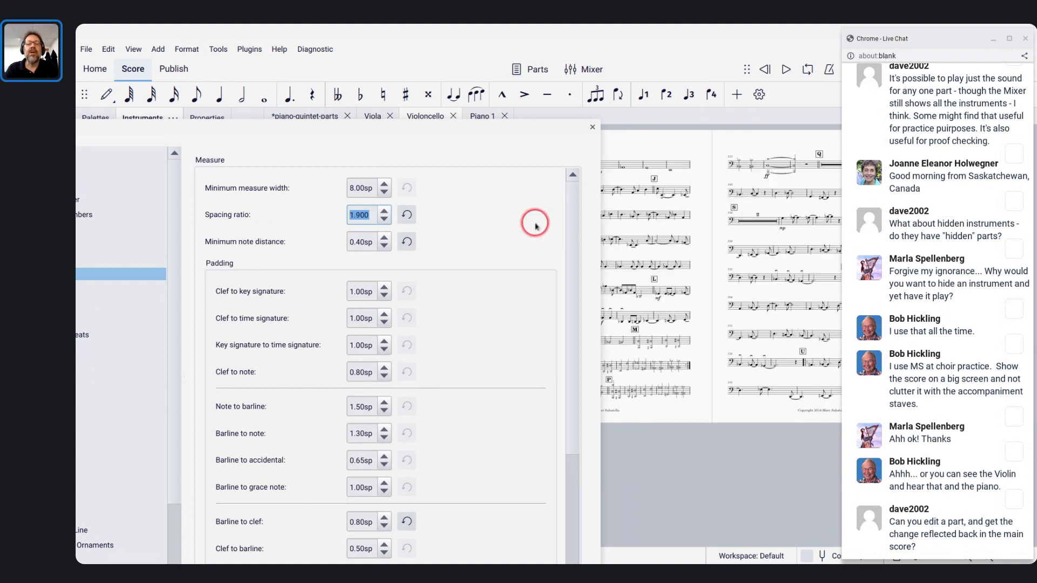
{"action": "key", "text": "Return"}
Reset the Violoncello part's minimum note distance to its default of 0.50sp, keep the spacing ratio at 1.900, and accept the style changes
{"action": "scroll", "coordinate": [737, 235], "scroll_direction": "right", "scroll_amount": 5}
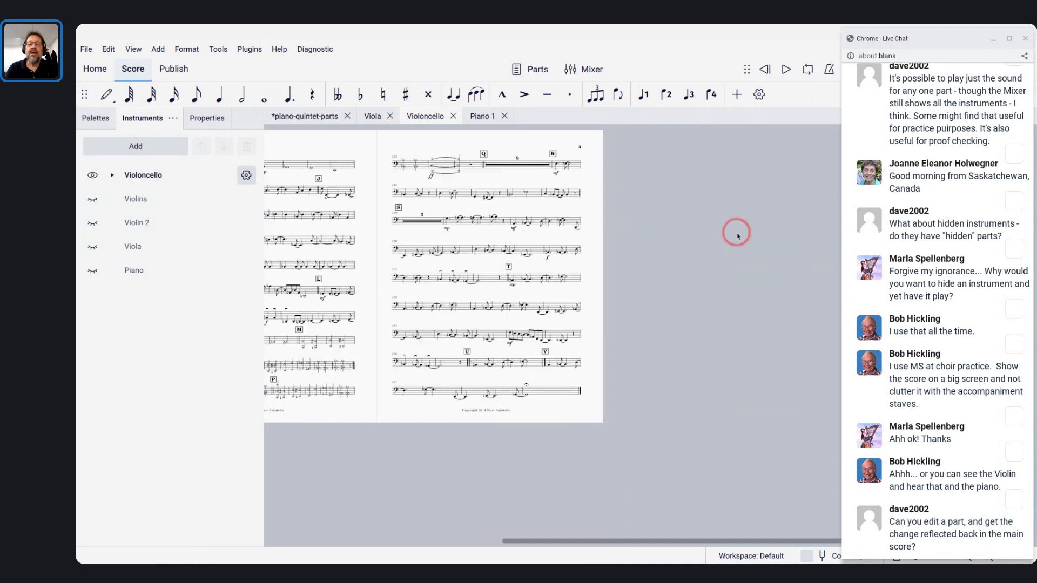
{"action": "scroll", "coordinate": [738, 236], "scroll_direction": "left", "scroll_amount": 2}
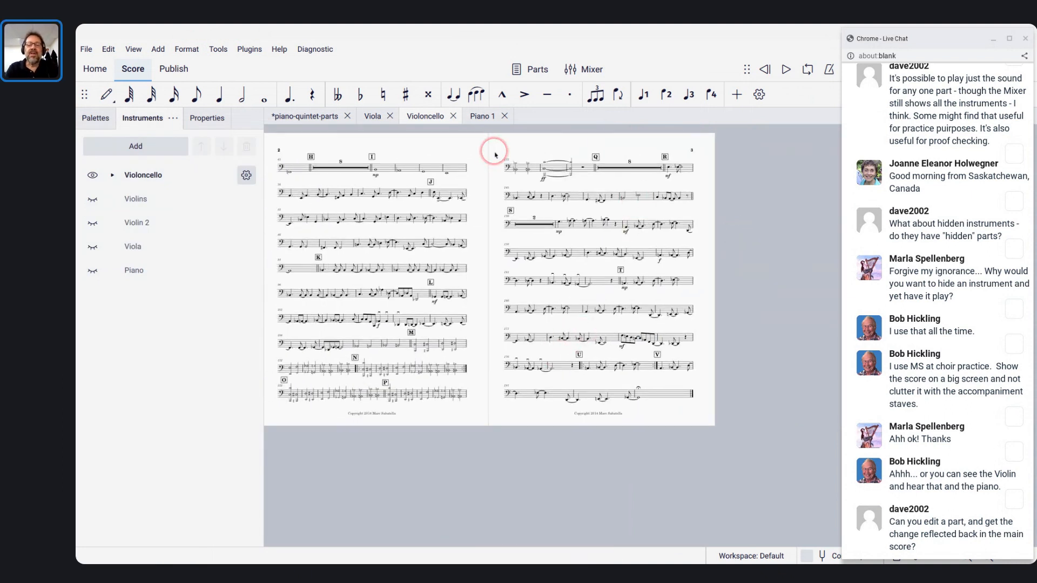
{"action": "scroll", "coordinate": [494, 155], "scroll_direction": "up", "scroll_amount": 2}
{"action": "scroll", "coordinate": [495, 155], "scroll_direction": "right", "scroll_amount": 2}
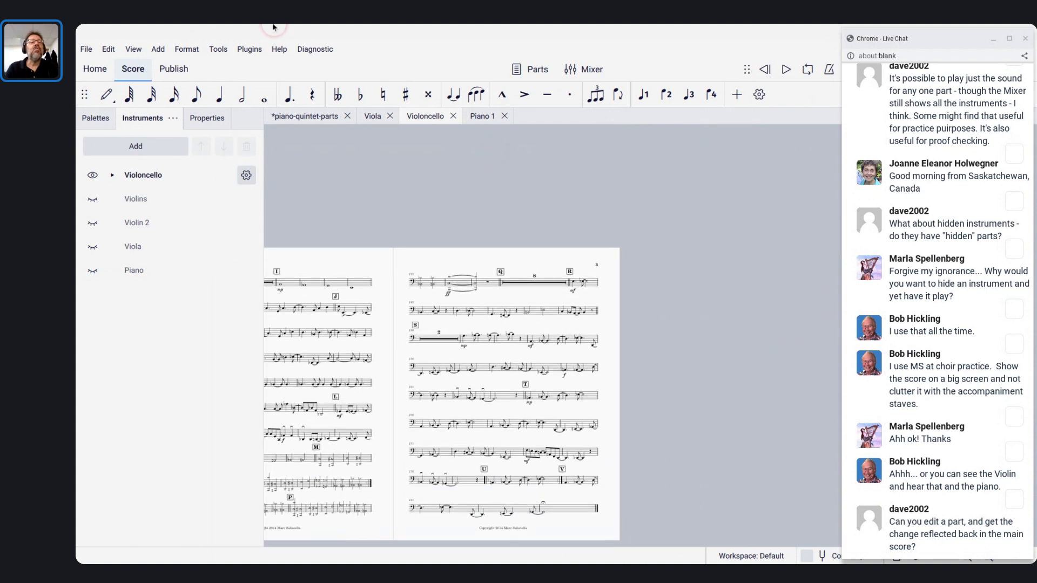
{"action": "left_click", "coordinate": [186, 48]}
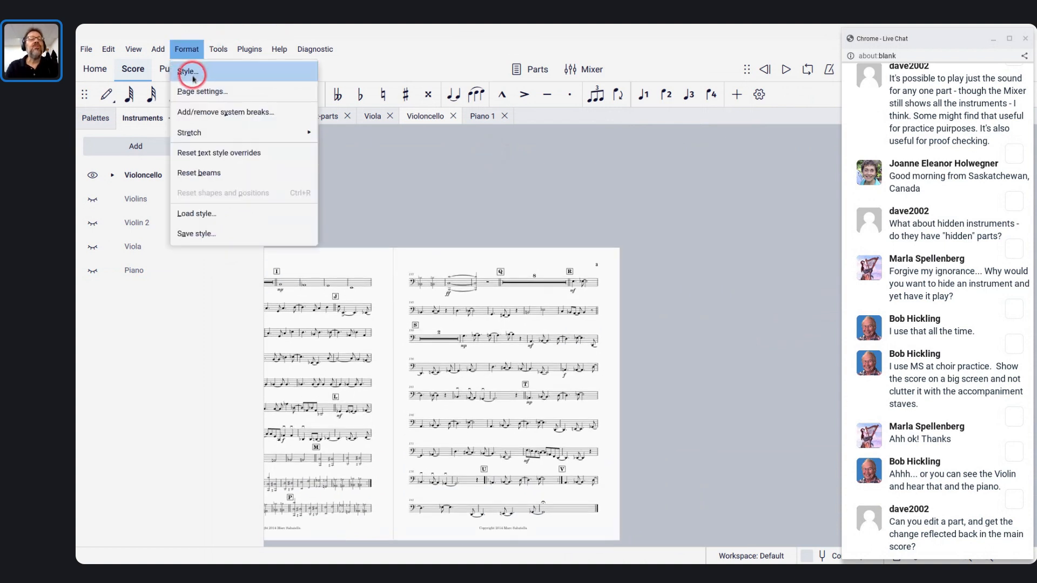
{"action": "left_click", "coordinate": [193, 75]}
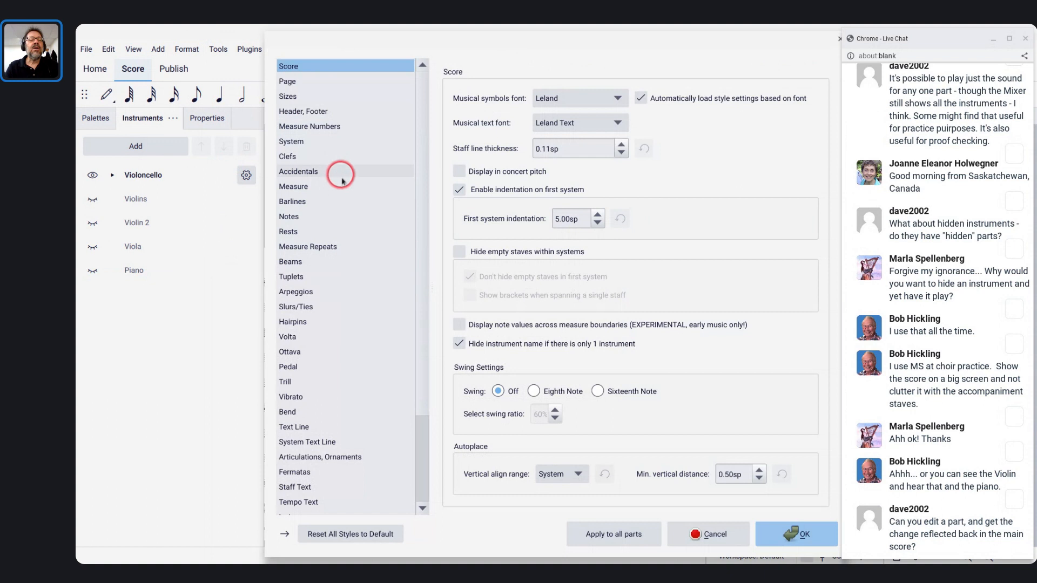
{"action": "left_click", "coordinate": [341, 184]}
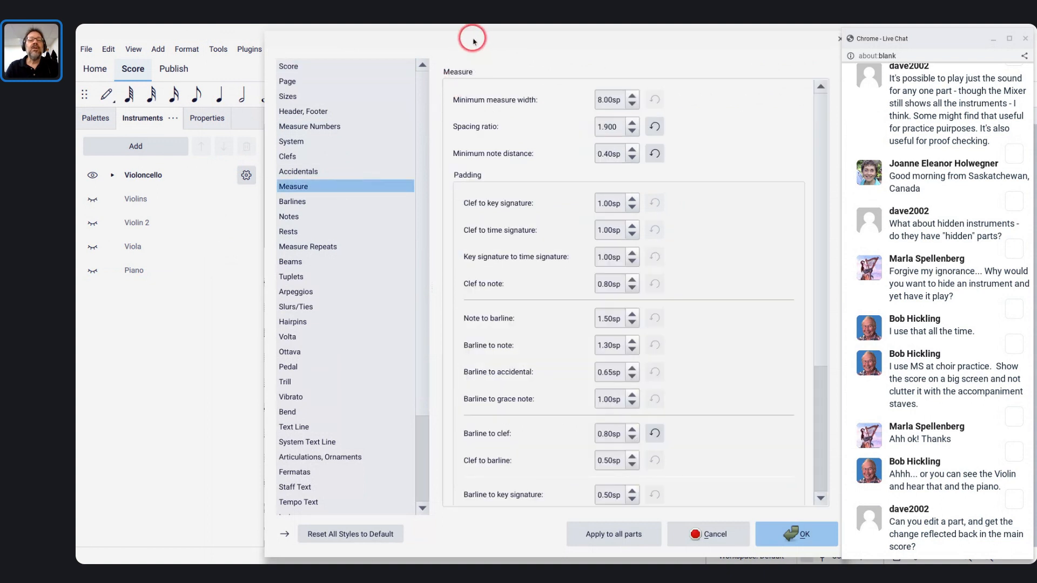
{"action": "left_click_drag", "start_coordinate": [473, 40], "coordinate": [191, 82]}
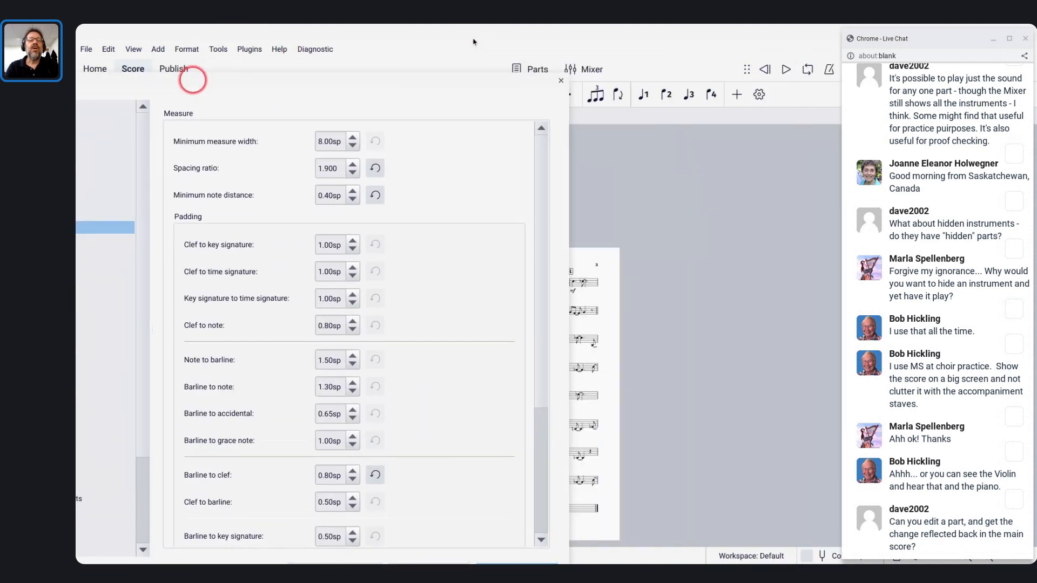
{"action": "left_click", "coordinate": [326, 168]}
{"action": "key", "text": "Up"}
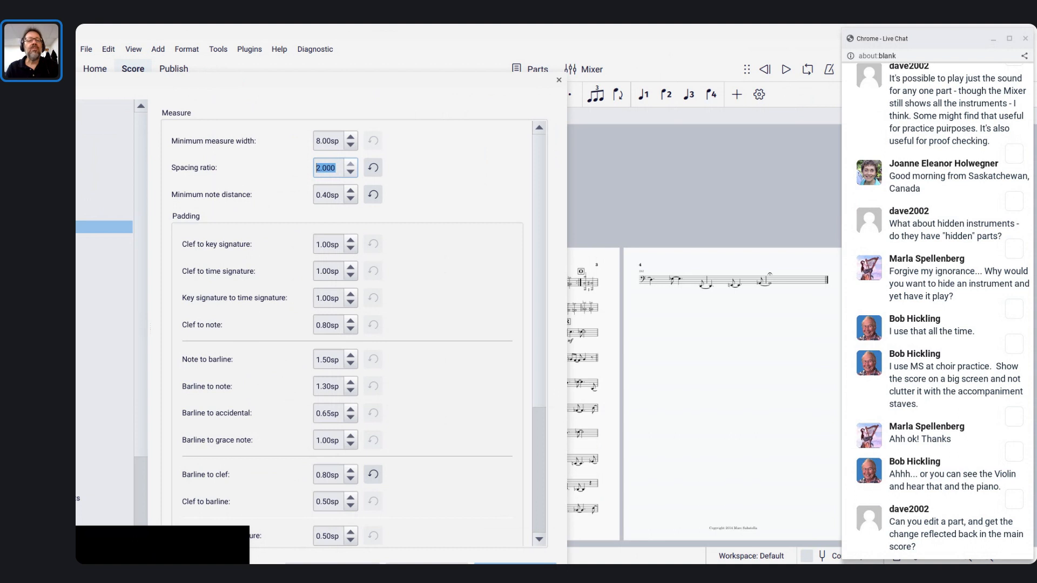
{"action": "key", "text": "Down"}
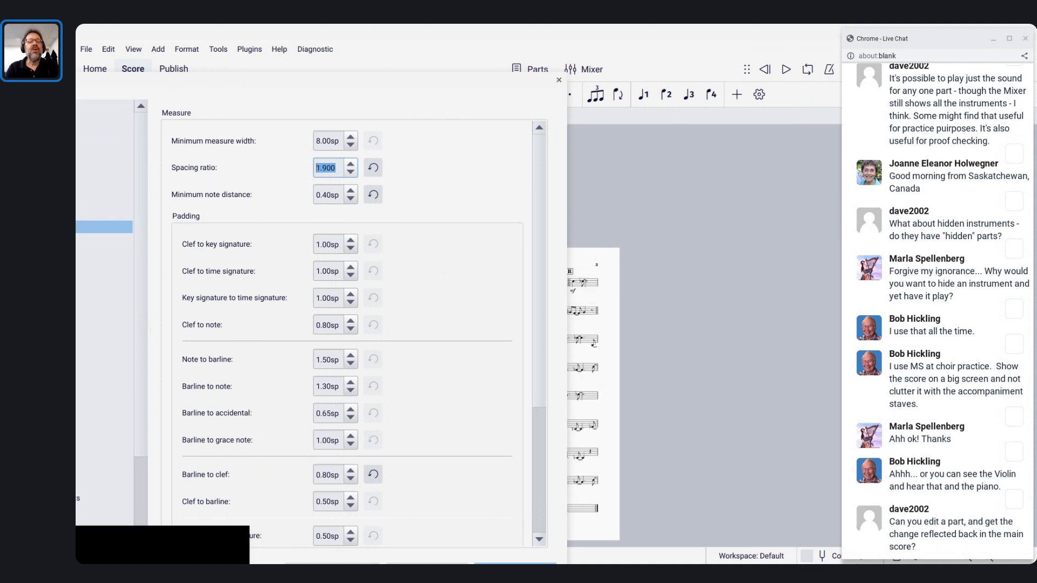
{"action": "left_click", "coordinate": [371, 196]}
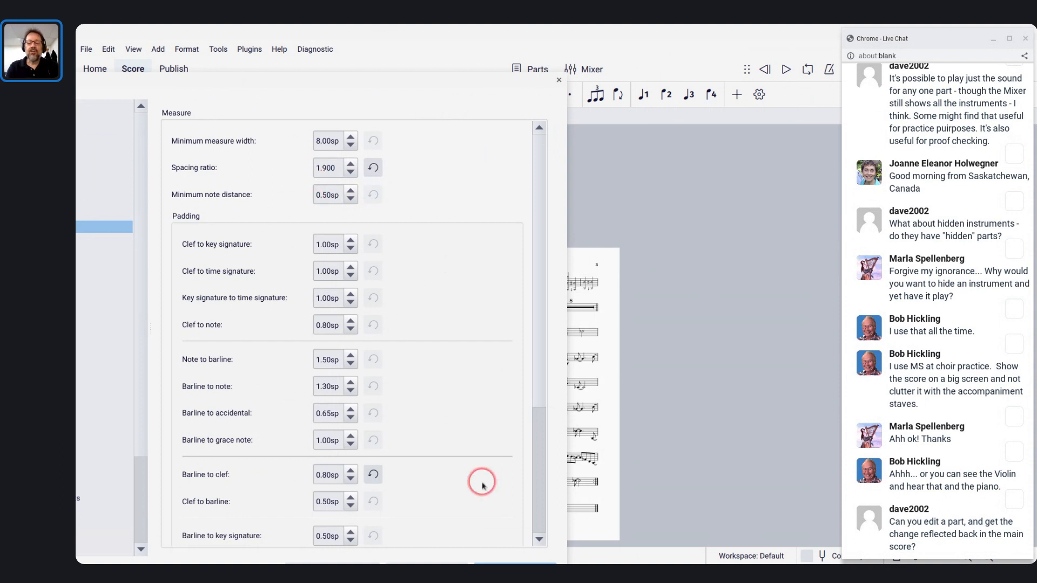
{"action": "left_click", "coordinate": [515, 567]}
Compare the Violoncello part's page layout with the Viola part's and return to the Violoncello part
{"action": "scroll", "coordinate": [459, 488], "scroll_direction": "left", "scroll_amount": 6}
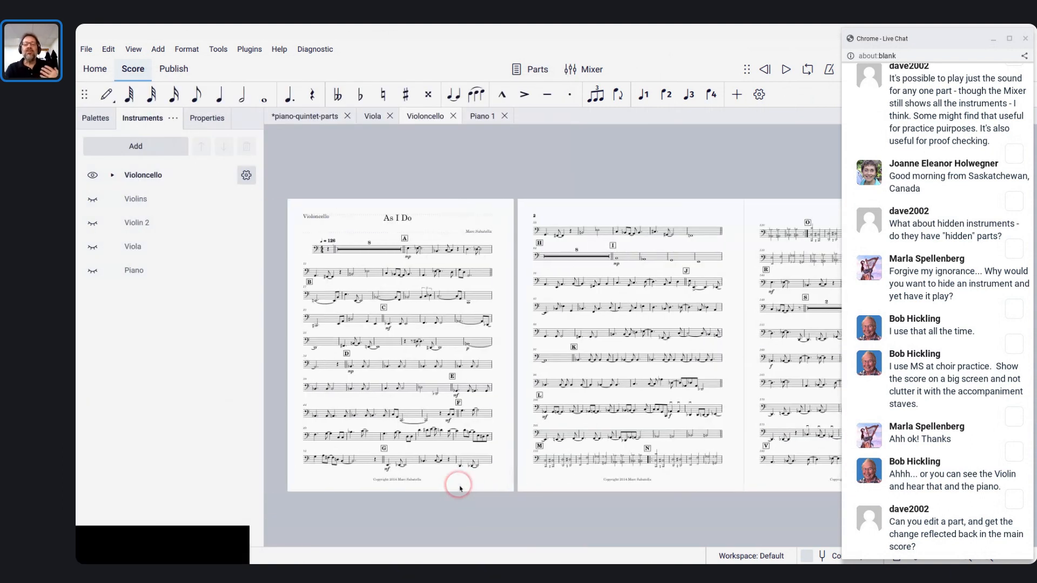
{"action": "scroll", "coordinate": [459, 486], "scroll_direction": "left", "scroll_amount": 1}
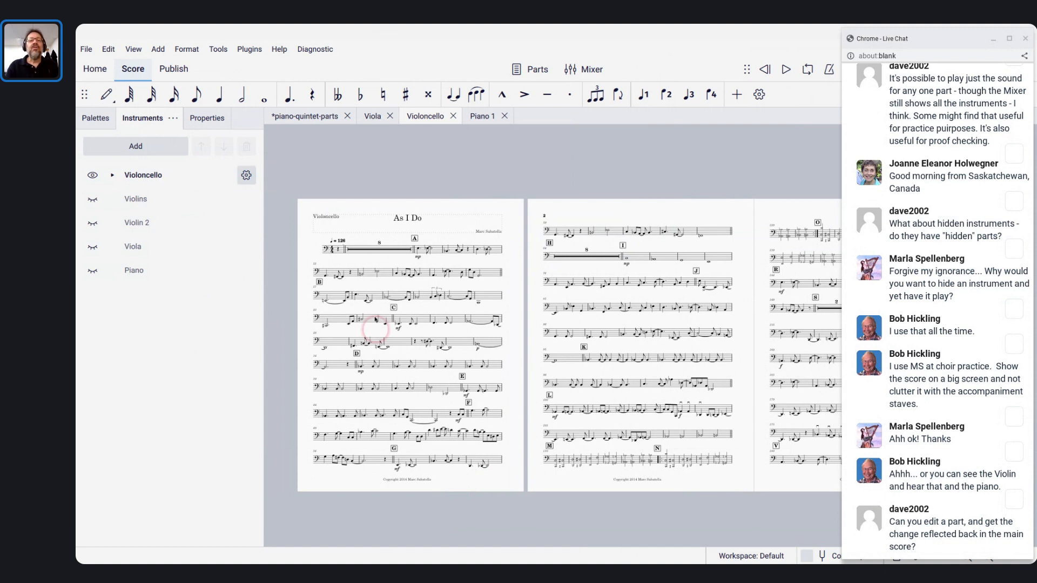
{"action": "left_click", "coordinate": [369, 119]}
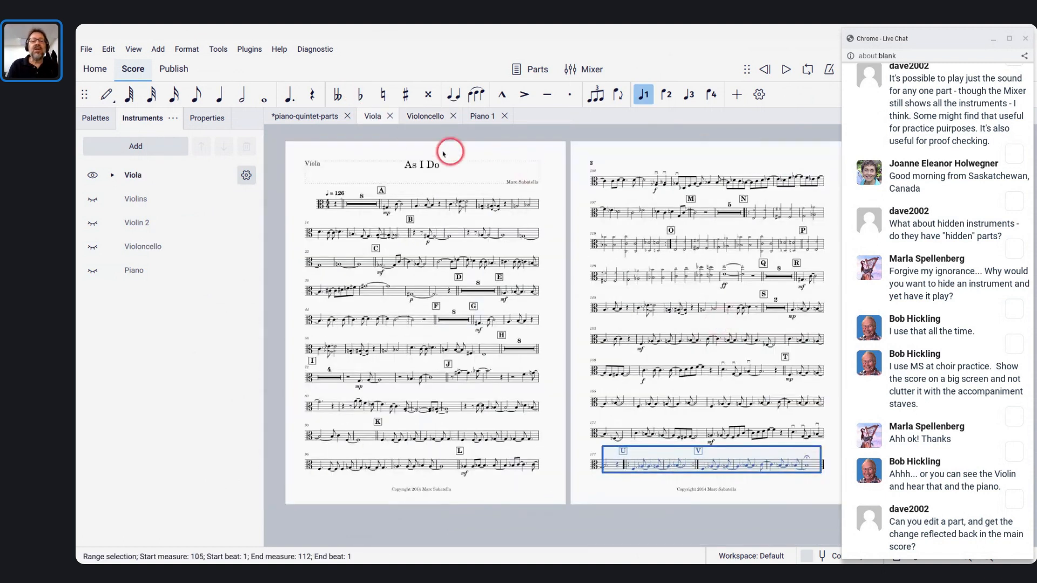
{"action": "left_click", "coordinate": [410, 120]}
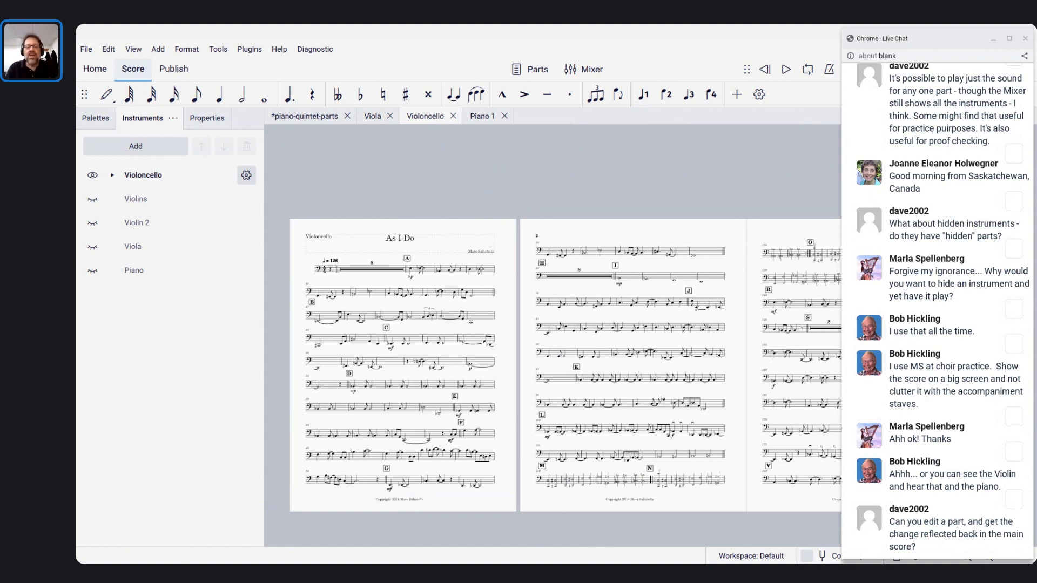
Examine how the Violoncello part's systems fill each of its pages, from the title page to the final one
{"action": "scroll", "coordinate": [646, 288], "scroll_direction": "down", "scroll_amount": 2}
{"action": "scroll", "coordinate": [647, 289], "scroll_direction": "right", "scroll_amount": 2}
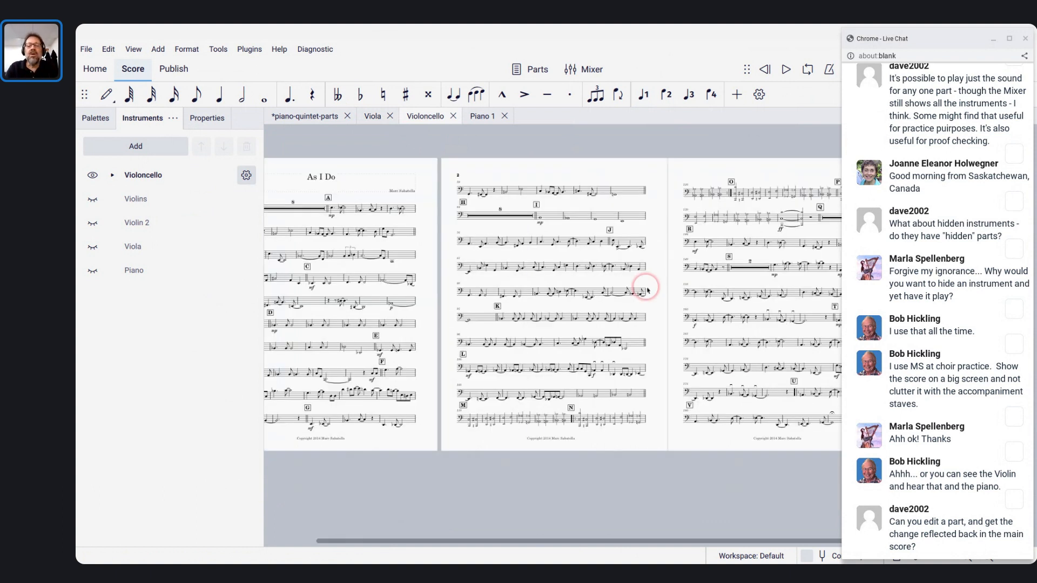
{"action": "scroll", "coordinate": [647, 289], "scroll_direction": "down", "scroll_amount": 3}
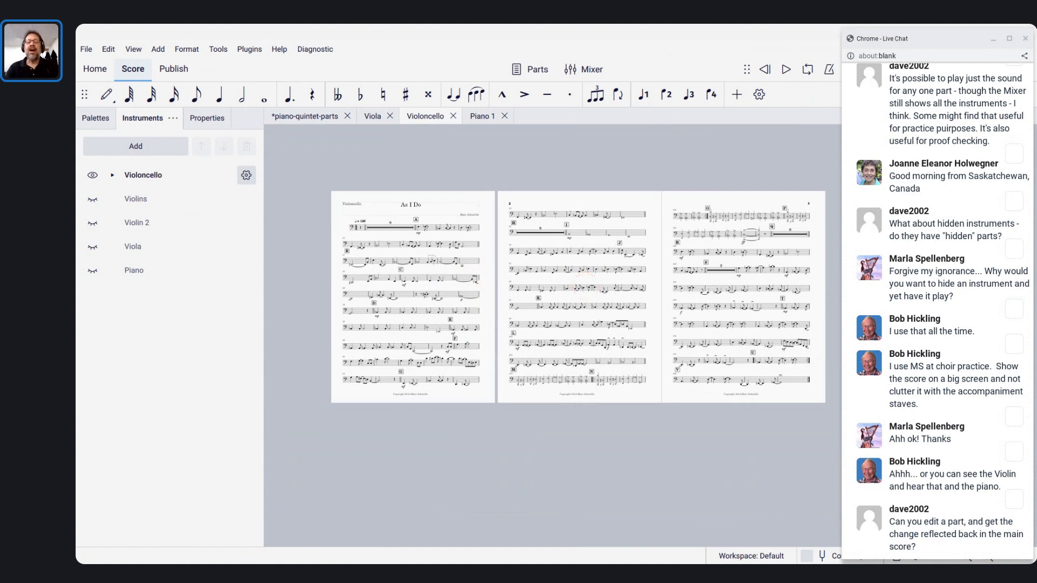
{"action": "scroll", "coordinate": [584, 216], "scroll_direction": "up", "scroll_amount": 3}
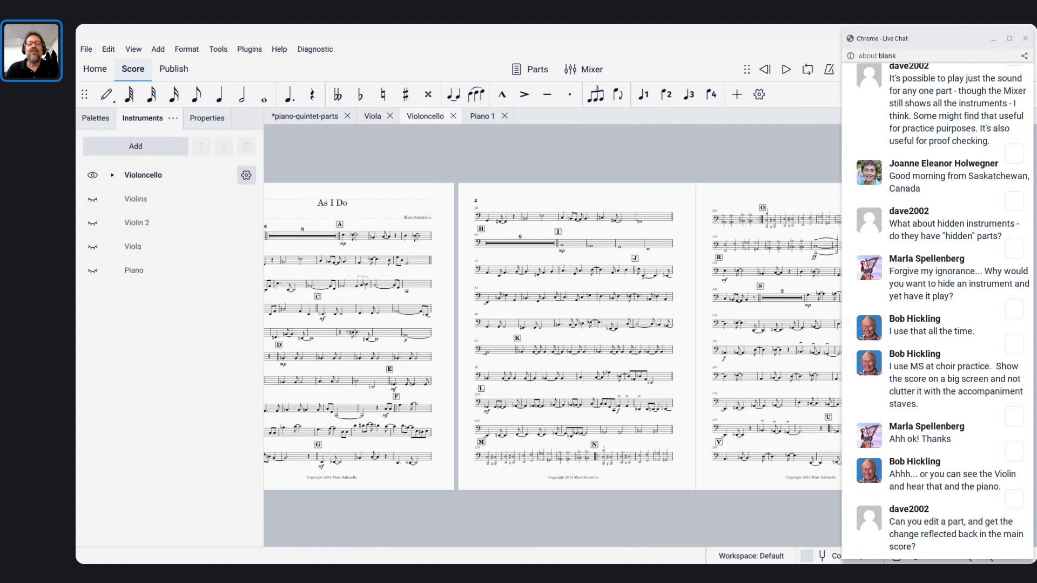
{"action": "scroll", "coordinate": [584, 216], "scroll_direction": "up", "scroll_amount": 4}
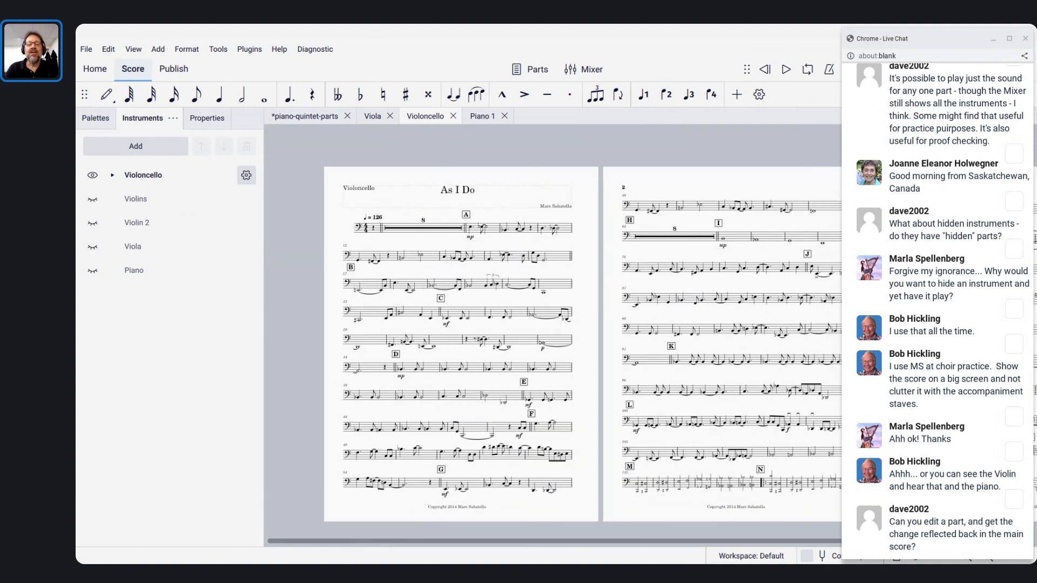
{"action": "scroll", "coordinate": [586, 286], "scroll_direction": "down", "scroll_amount": 2}
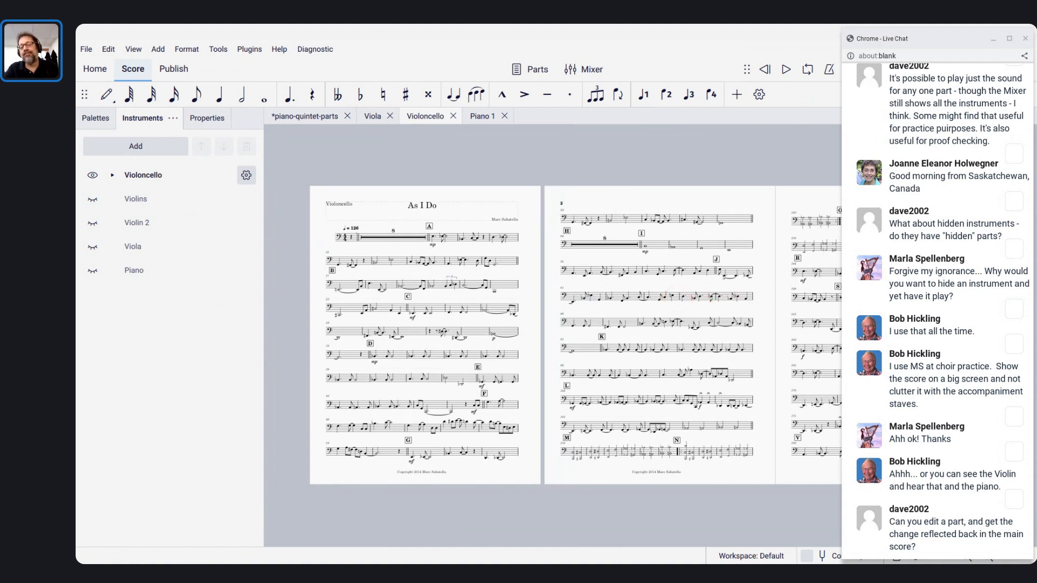
Examine the end of the Violoncello part's page 2 around rehearsal mark N and the start of page 3 around mark O
{"action": "scroll", "coordinate": [676, 298], "scroll_direction": "up", "scroll_amount": 4}
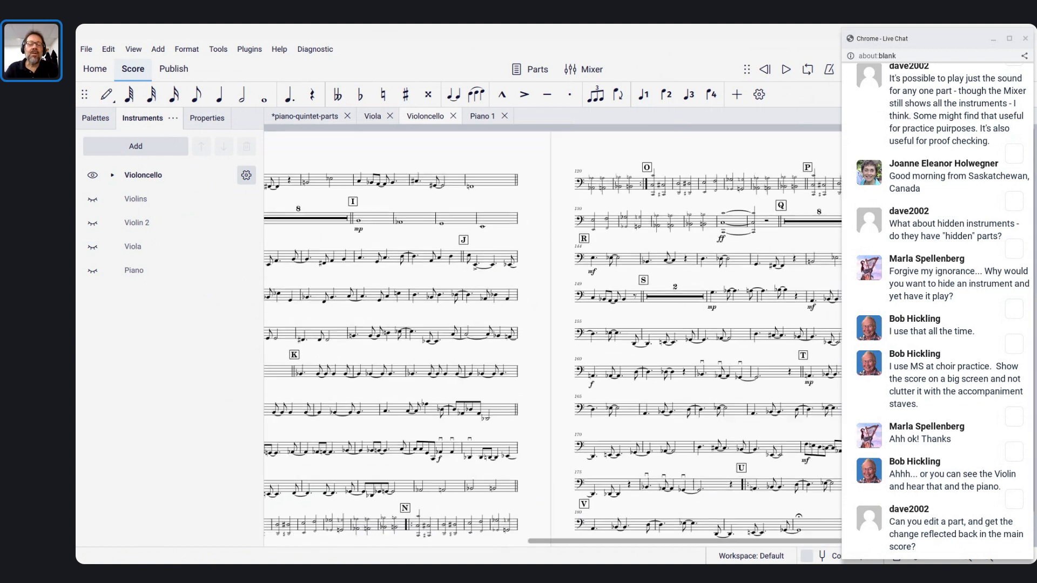
{"action": "scroll", "coordinate": [499, 390], "scroll_direction": "down", "scroll_amount": 3}
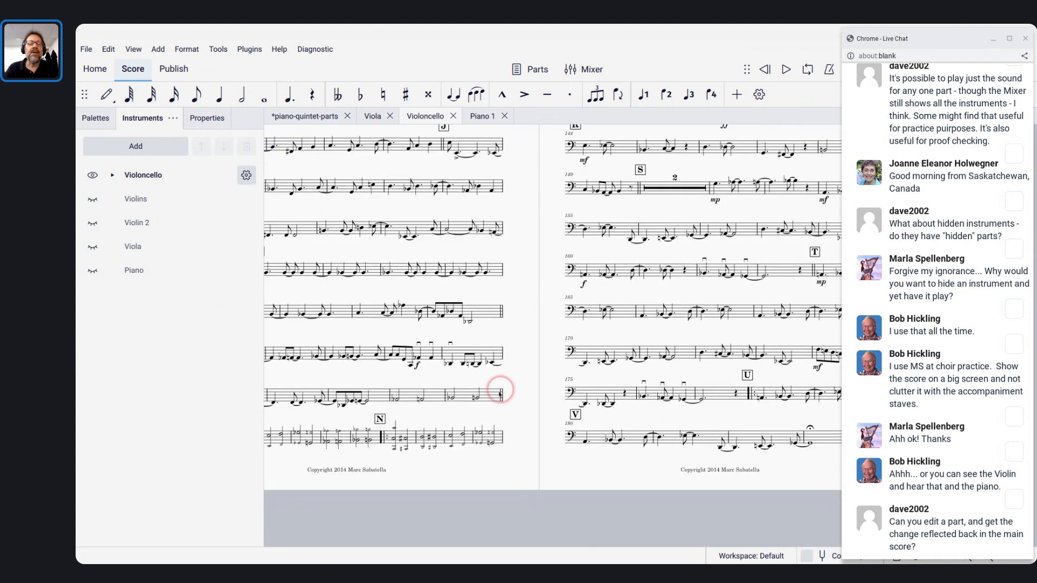
{"action": "scroll", "coordinate": [387, 420], "scroll_direction": "up", "scroll_amount": 5}
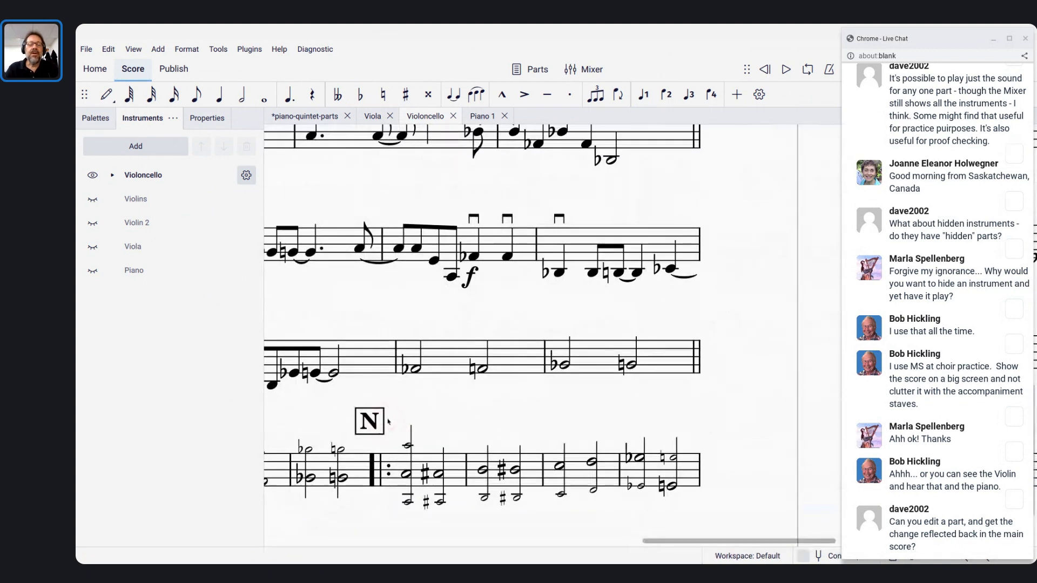
{"action": "scroll", "coordinate": [540, 473], "scroll_direction": "up", "scroll_amount": 10}
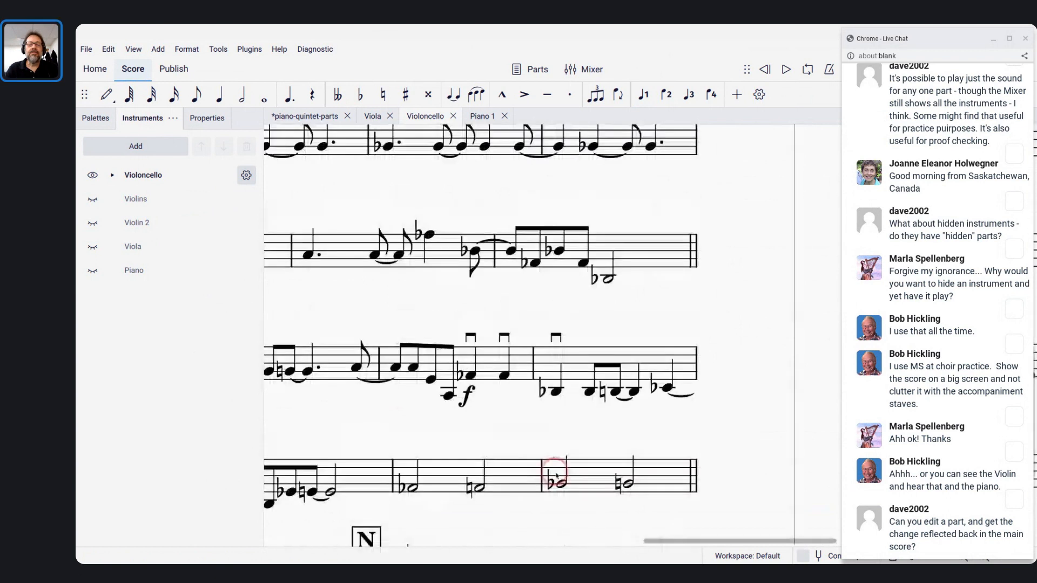
{"action": "scroll", "coordinate": [556, 475], "scroll_direction": "right", "scroll_amount": 5}
{"action": "scroll", "coordinate": [556, 476], "scroll_direction": "up", "scroll_amount": 10}
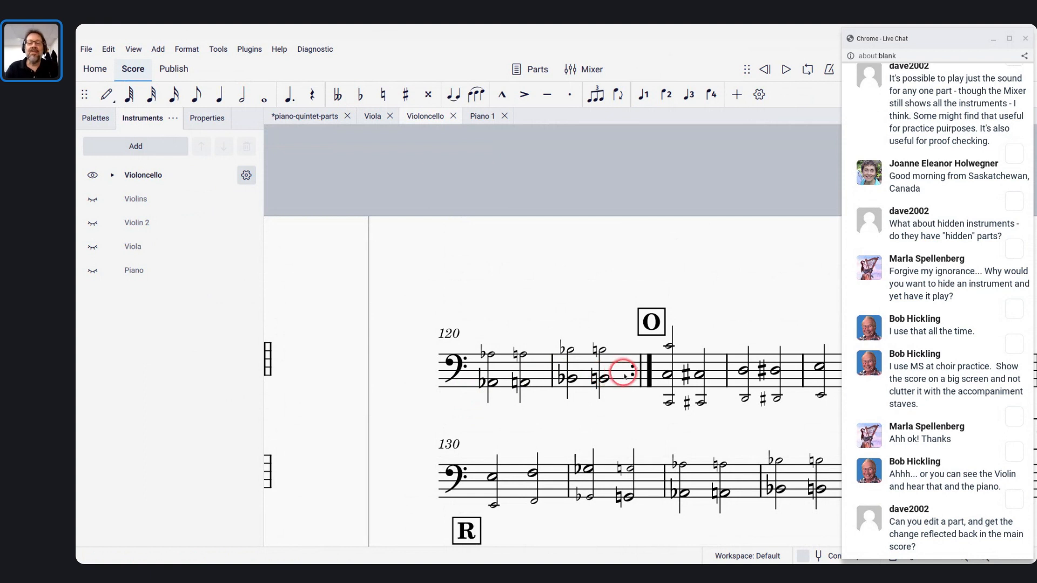
{"action": "scroll", "coordinate": [621, 372], "scroll_direction": "down", "scroll_amount": 5}
{"action": "scroll", "coordinate": [625, 375], "scroll_direction": "down", "scroll_amount": 5}
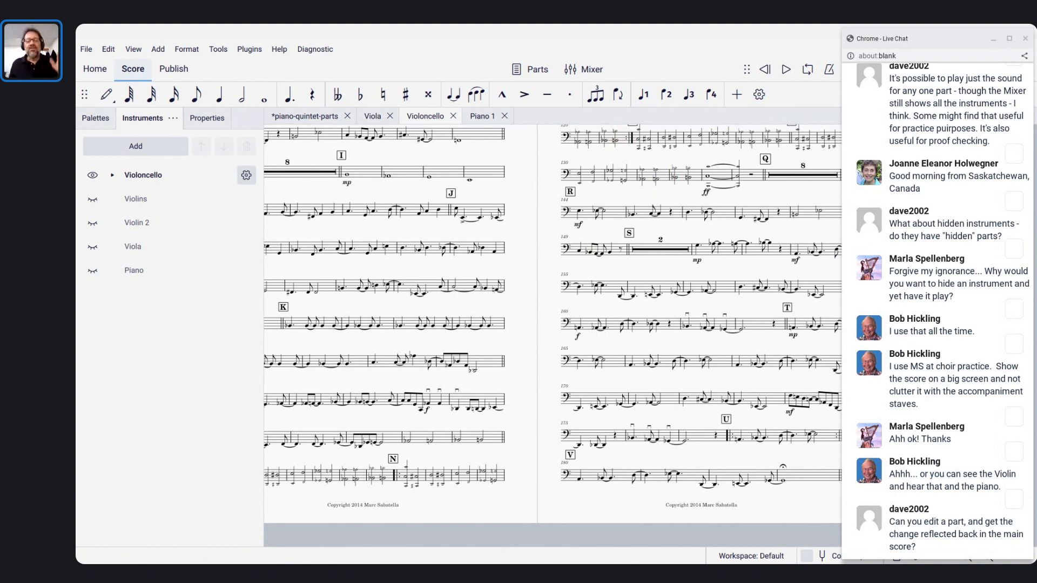
{"action": "left_click", "coordinate": [627, 261]}
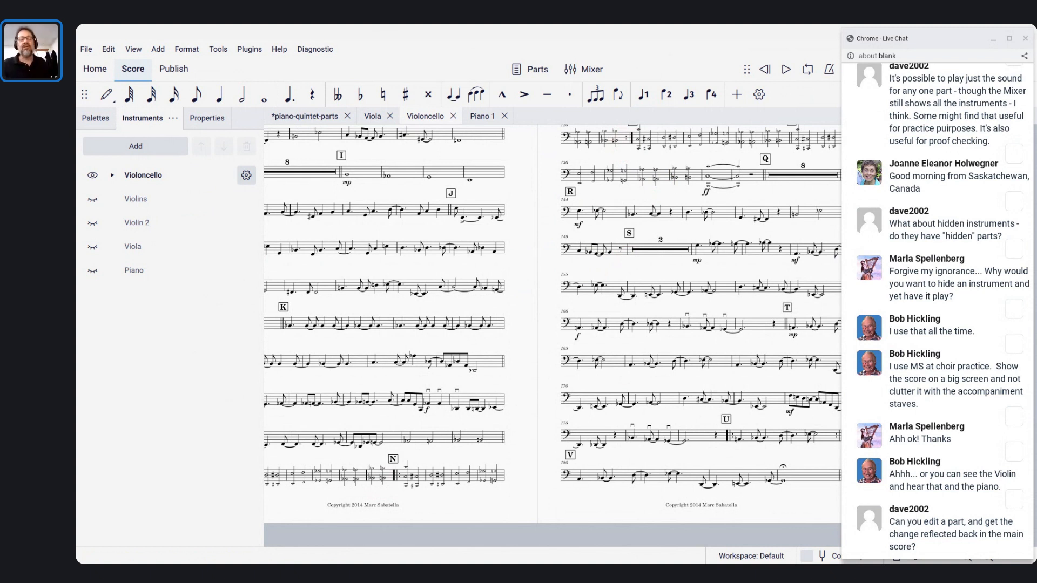
Examine the system breaks and rehearsal marks on the first two pages of the Violoncello part
{"action": "scroll", "coordinate": [467, 285], "scroll_direction": "left", "scroll_amount": 7}
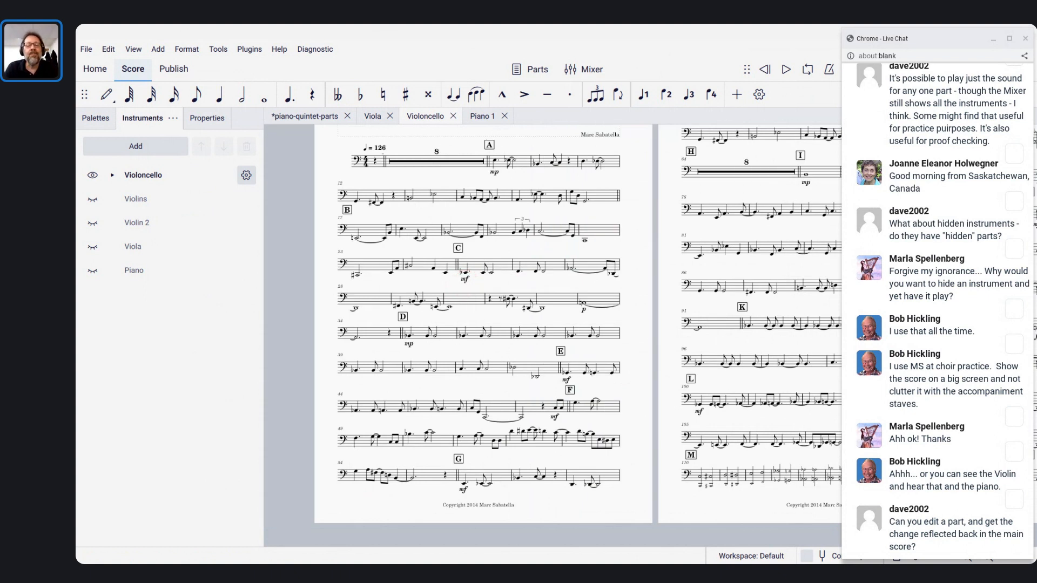
{"action": "scroll", "coordinate": [551, 335], "scroll_direction": "up", "scroll_amount": 2}
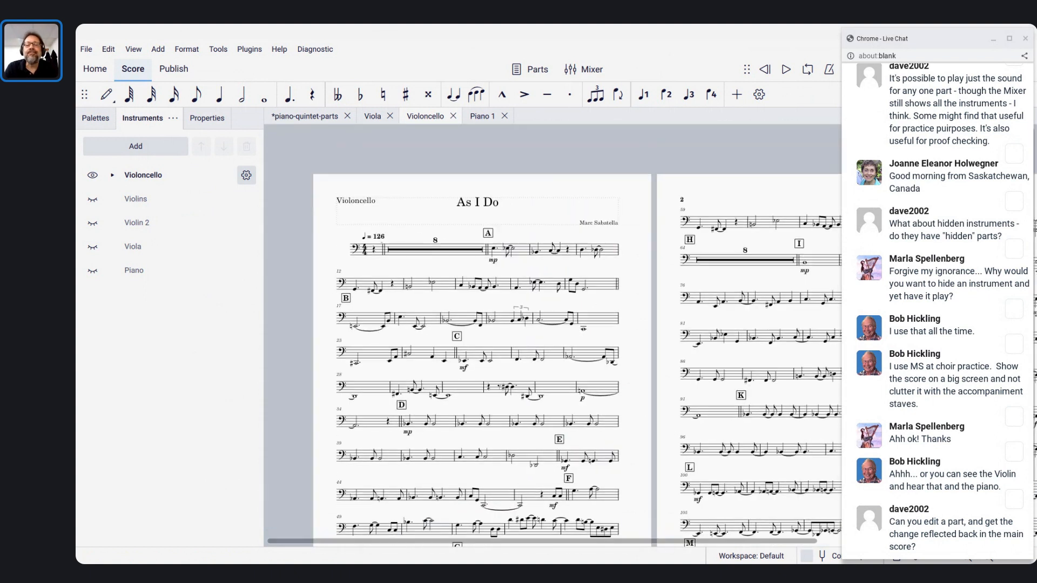
{"action": "scroll", "coordinate": [551, 335], "scroll_direction": "right", "scroll_amount": 4}
{"action": "scroll", "coordinate": [594, 346], "scroll_direction": "down", "scroll_amount": 2}
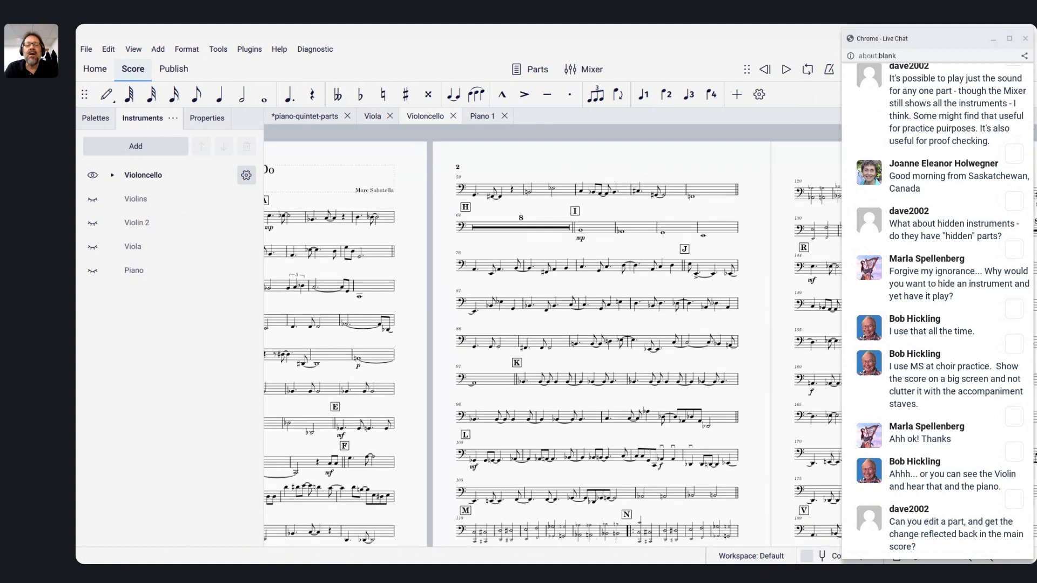
{"action": "scroll", "coordinate": [538, 291], "scroll_direction": "up", "scroll_amount": 1}
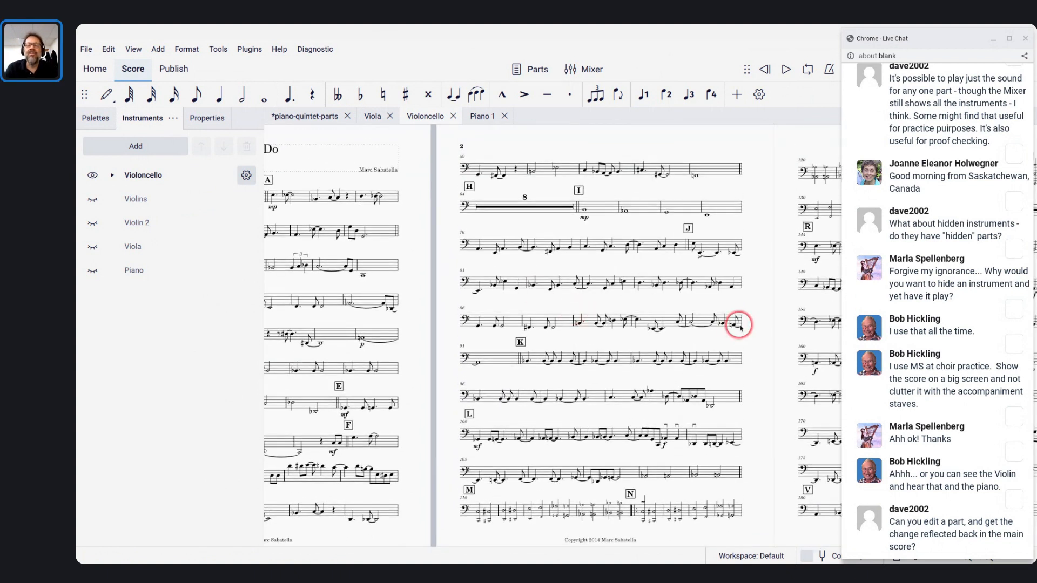
{"action": "scroll", "coordinate": [734, 323], "scroll_direction": "up", "scroll_amount": 3}
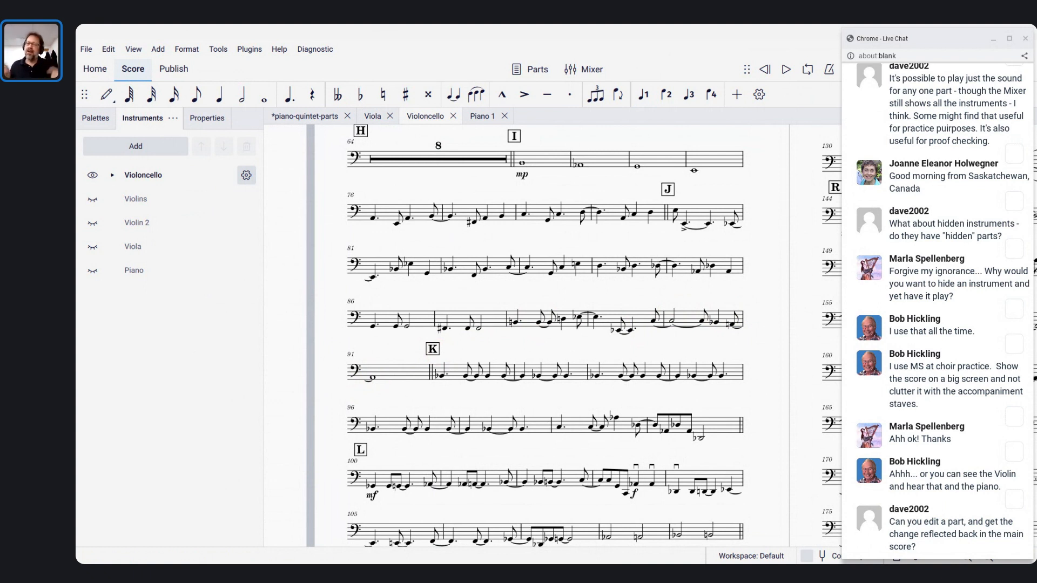
Reset all of the Violoncello part's styles to their defaults and accept the change
{"action": "left_click", "coordinate": [197, 50]}
{"action": "left_click", "coordinate": [199, 71]}
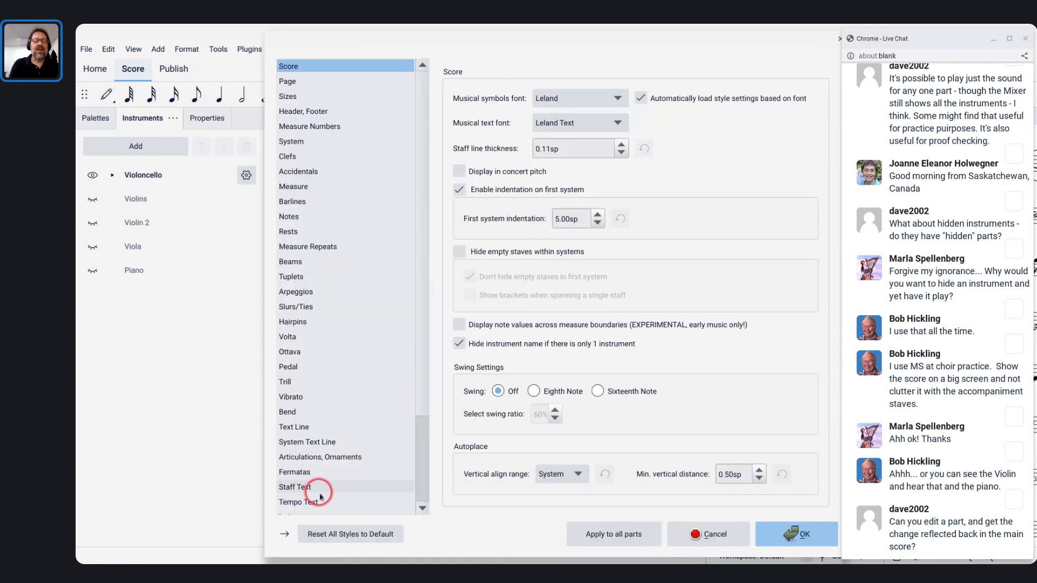
{"action": "left_click", "coordinate": [332, 535]}
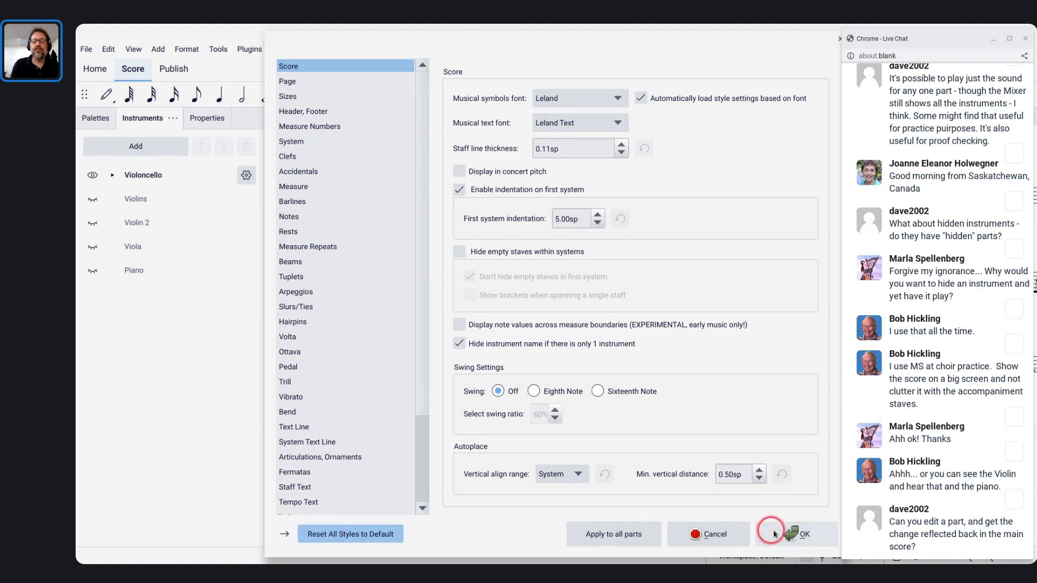
{"action": "left_click", "coordinate": [792, 532]}
Examine how the Violoncello part's systems are distributed across all three pages with the default styles
{"action": "scroll", "coordinate": [607, 452], "scroll_direction": "down", "scroll_amount": 5}
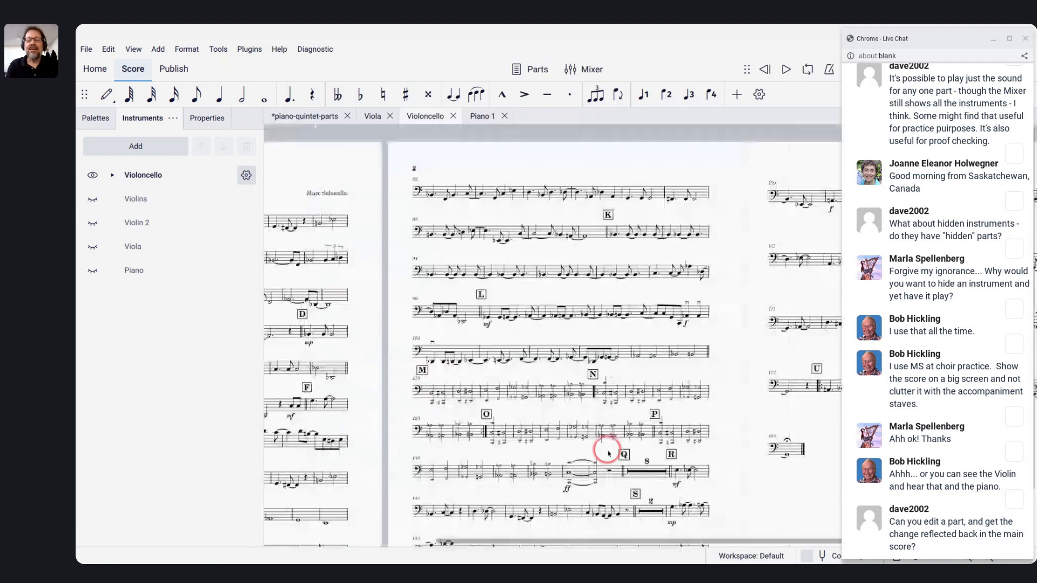
{"action": "scroll", "coordinate": [608, 454], "scroll_direction": "down", "scroll_amount": 3}
{"action": "scroll", "coordinate": [609, 454], "scroll_direction": "up", "scroll_amount": 2}
{"action": "scroll", "coordinate": [608, 454], "scroll_direction": "left", "scroll_amount": 5}
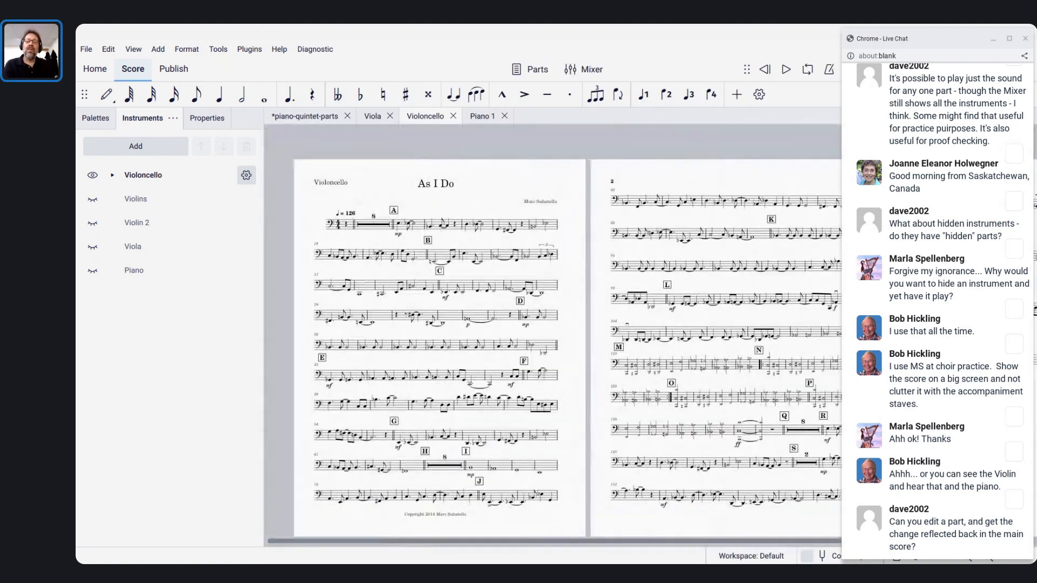
{"action": "scroll", "coordinate": [608, 454], "scroll_direction": "right", "scroll_amount": 1}
{"action": "scroll", "coordinate": [608, 452], "scroll_direction": "down", "scroll_amount": 5}
{"action": "scroll", "coordinate": [608, 452], "scroll_direction": "right", "scroll_amount": 4}
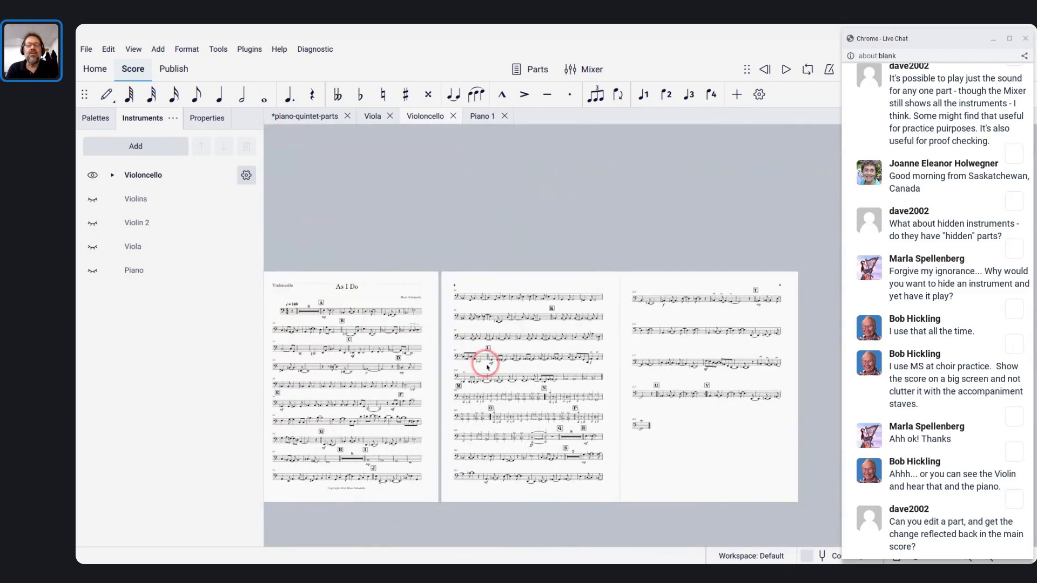
{"action": "scroll", "coordinate": [487, 367], "scroll_direction": "up", "scroll_amount": 2}
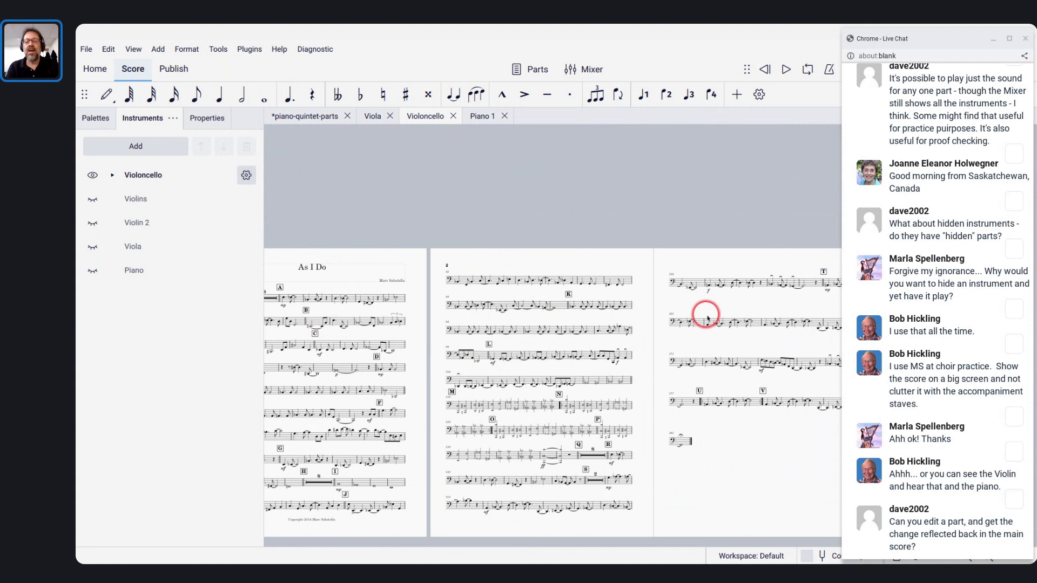
{"action": "scroll", "coordinate": [706, 317], "scroll_direction": "up", "scroll_amount": 2}
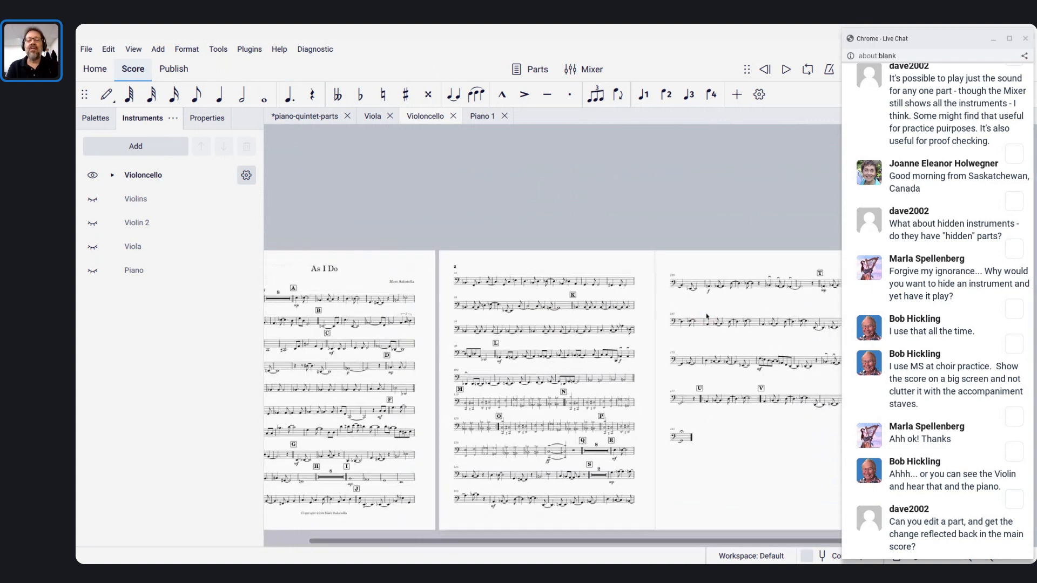
{"action": "scroll", "coordinate": [706, 318], "scroll_direction": "down", "scroll_amount": 1}
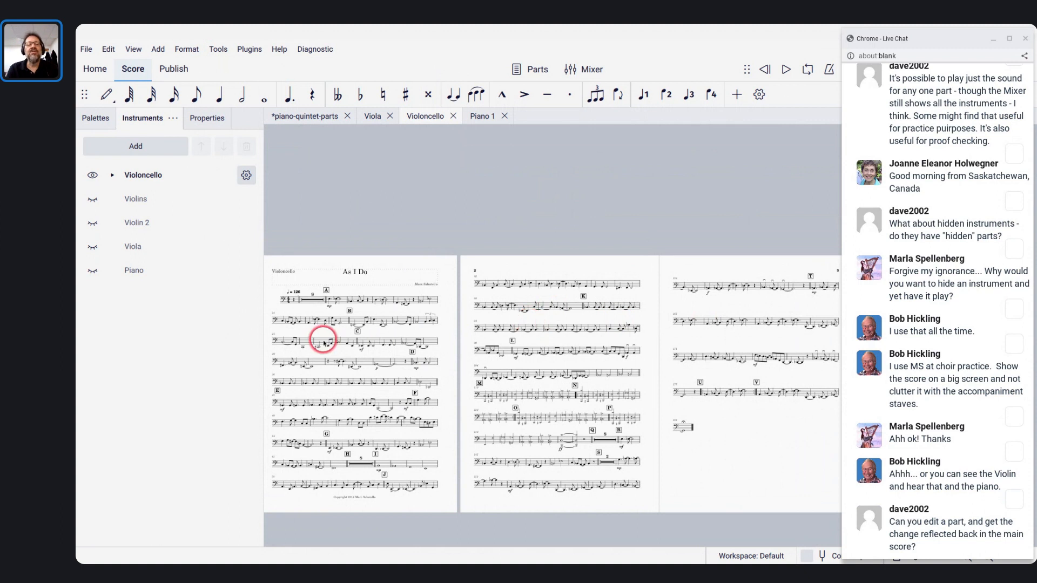
{"action": "scroll", "coordinate": [324, 341], "scroll_direction": "left", "scroll_amount": 2}
{"action": "scroll", "coordinate": [322, 341], "scroll_direction": "up", "scroll_amount": 2}
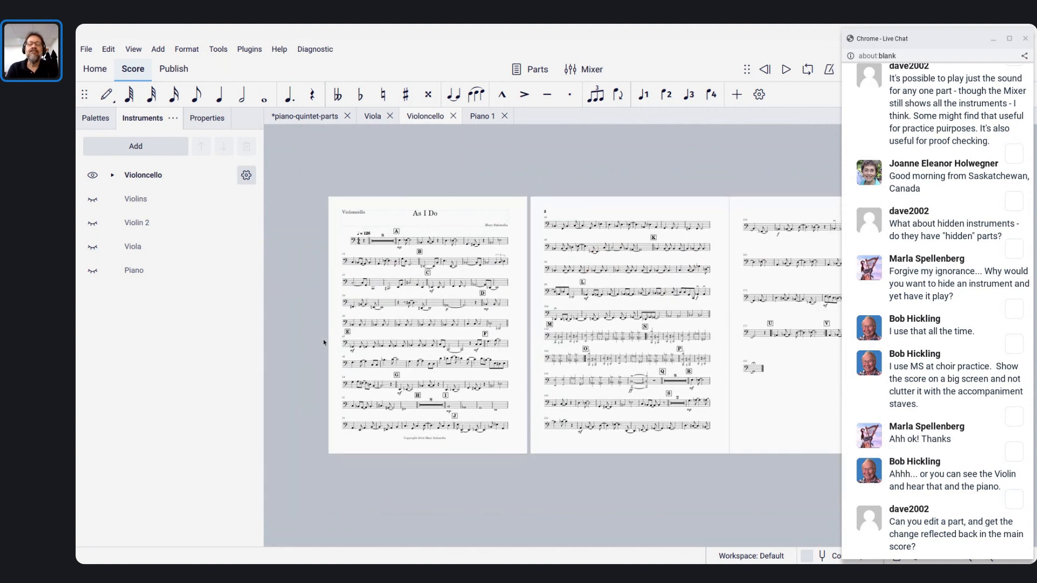
{"action": "scroll", "coordinate": [368, 339], "scroll_direction": "up", "scroll_amount": 2}
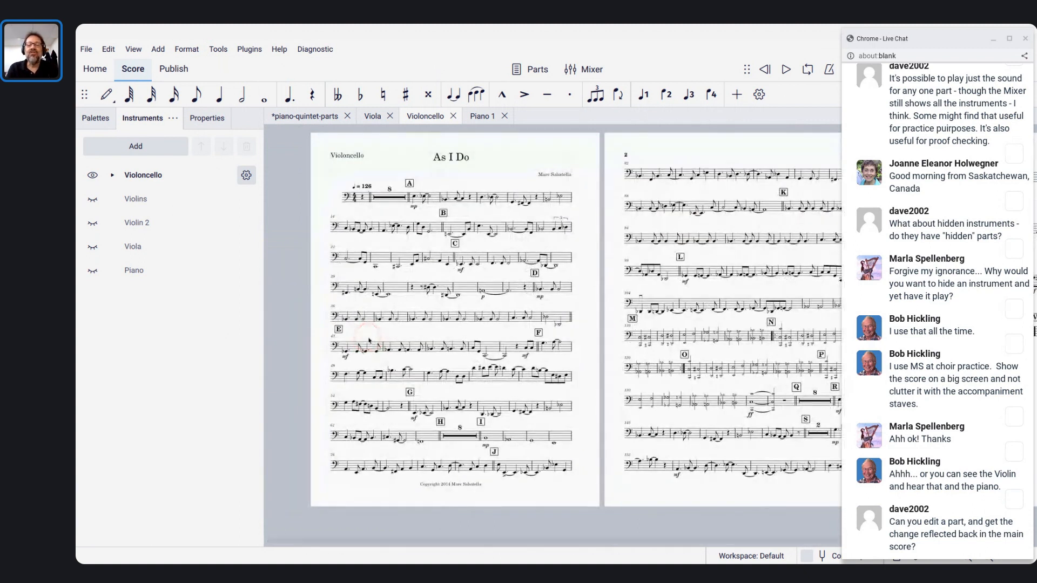
{"action": "scroll", "coordinate": [673, 391], "scroll_direction": "right", "scroll_amount": 6}
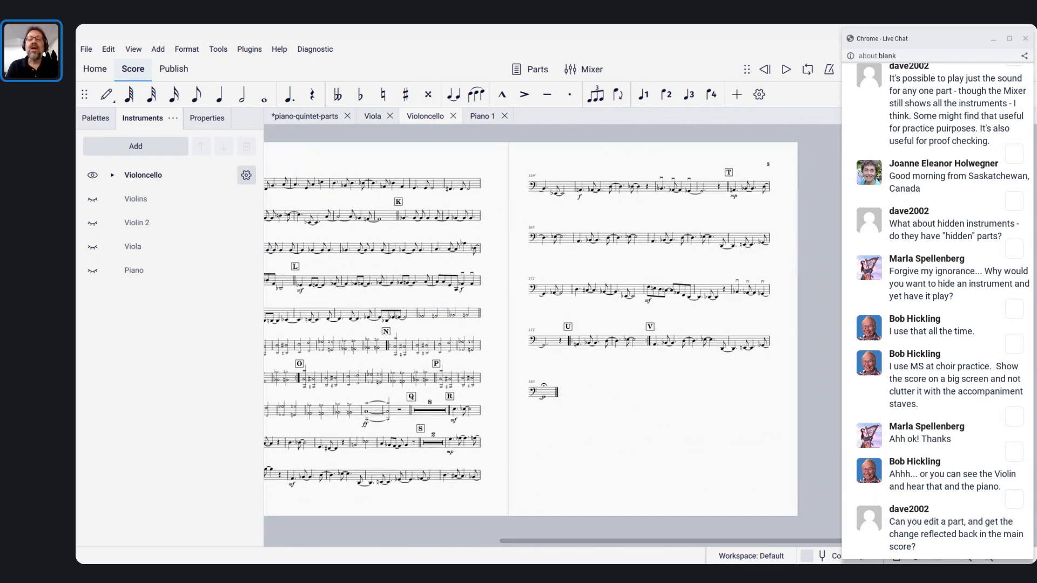
{"action": "scroll", "coordinate": [601, 339], "scroll_direction": "left", "scroll_amount": 4}
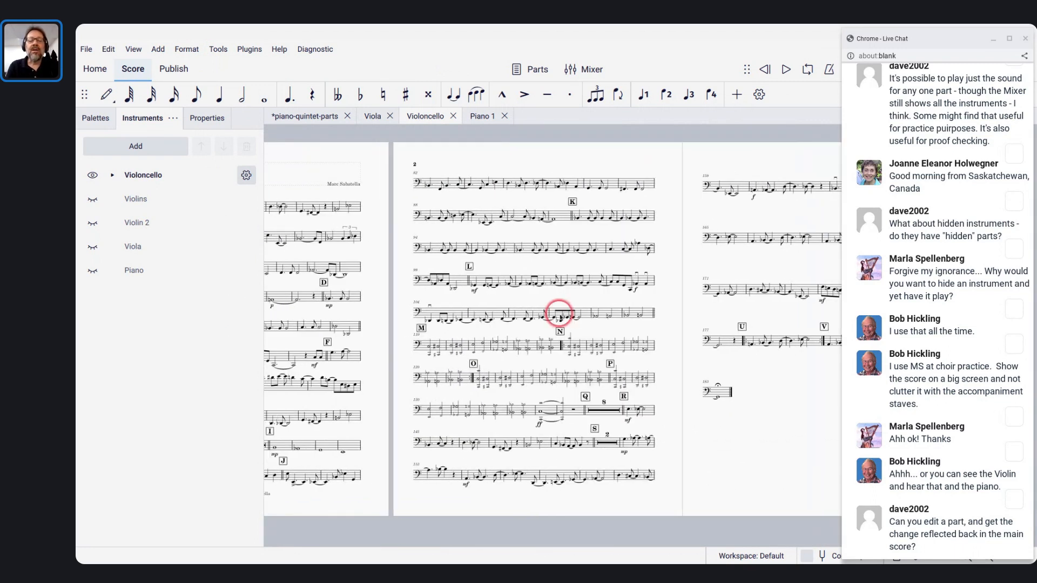
Add system breaks at the repeat barlines before rehearsal marks N and O on page 2 of the Violoncello part
{"action": "scroll", "coordinate": [559, 313], "scroll_direction": "up", "scroll_amount": 3}
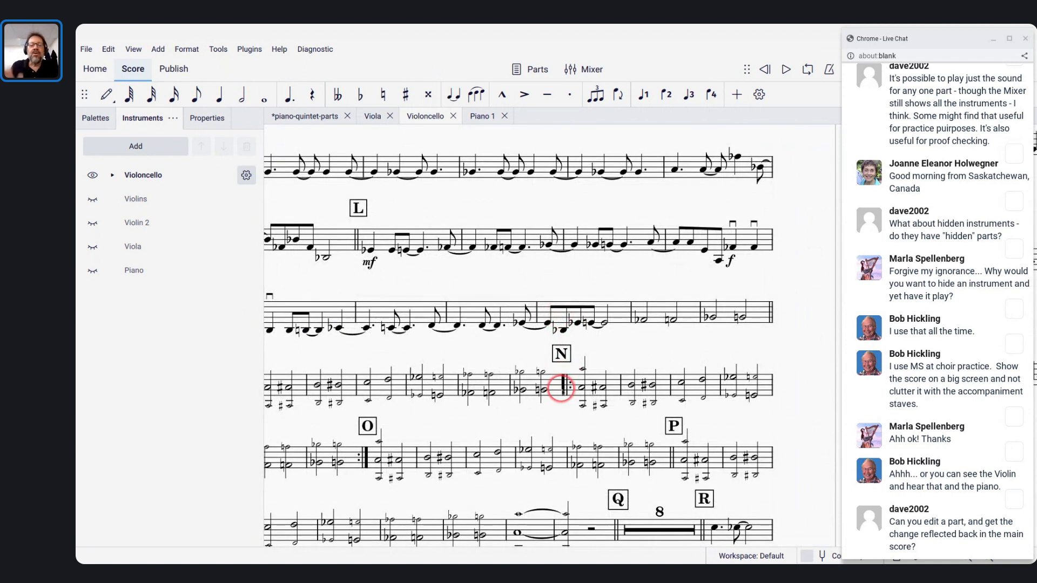
{"action": "left_click", "coordinate": [563, 384]}
{"action": "key", "text": "Return"}
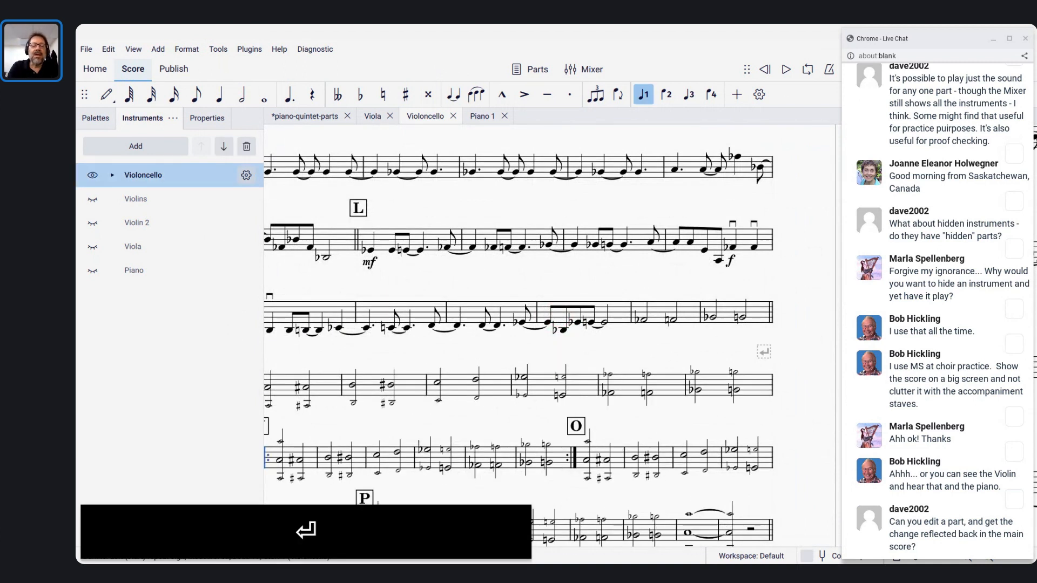
{"action": "left_click", "coordinate": [573, 458]}
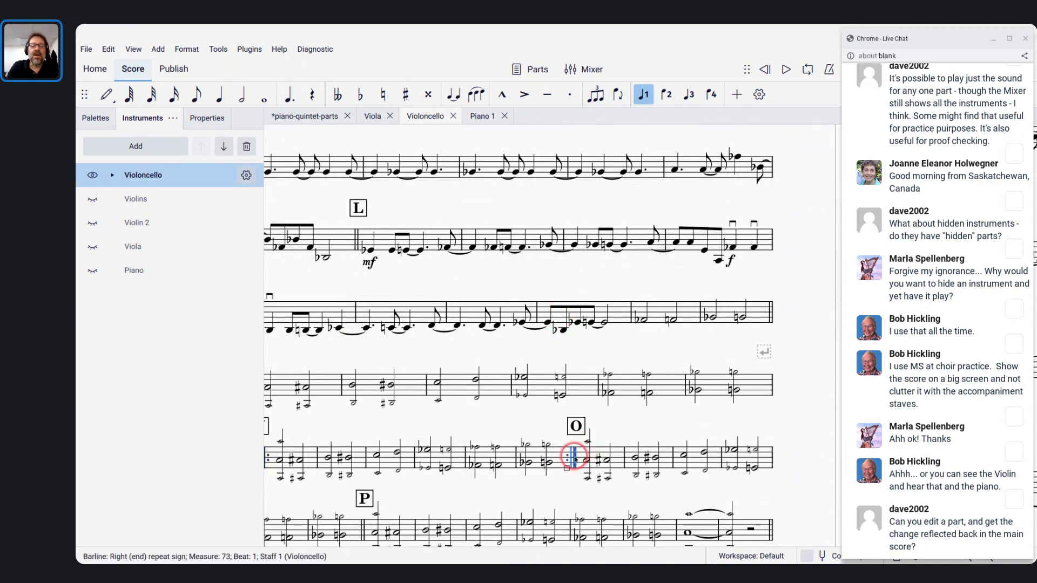
{"action": "key", "text": "Return"}
{"action": "scroll", "coordinate": [497, 458], "scroll_direction": "left", "scroll_amount": 4}
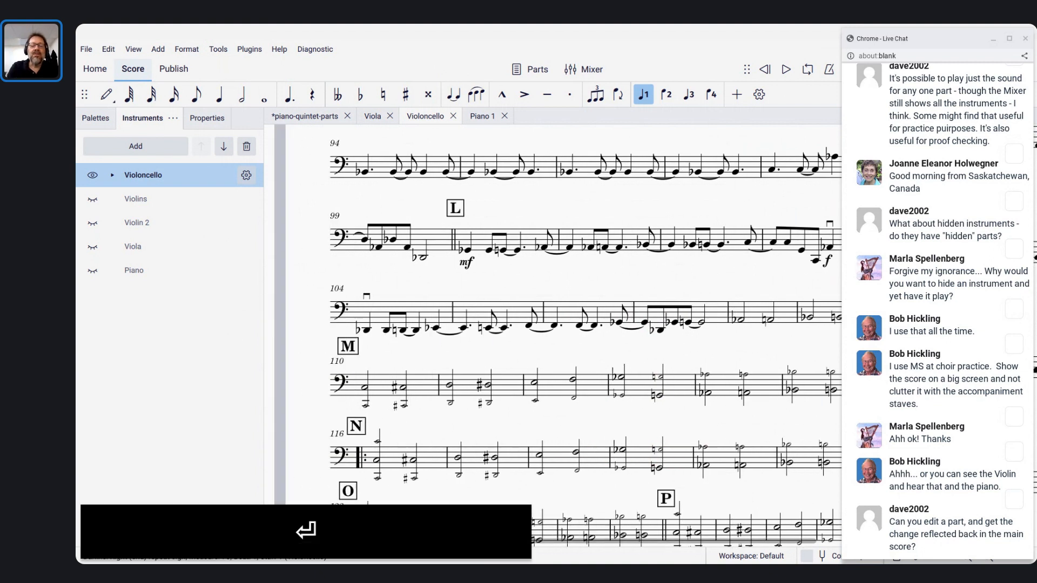
{"action": "scroll", "coordinate": [497, 458], "scroll_direction": "down", "scroll_amount": 2}
{"action": "scroll", "coordinate": [497, 458], "scroll_direction": "down", "scroll_amount": 3}
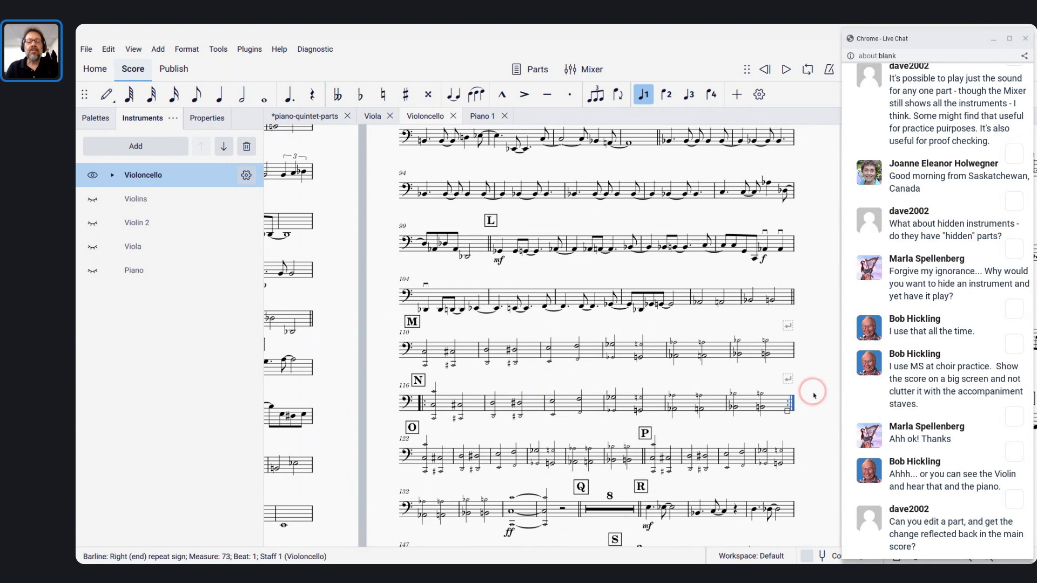
Add a system break at the double barline before rehearsal mark B on the Violoncello part's first page
{"action": "scroll", "coordinate": [629, 386], "scroll_direction": "right", "scroll_amount": 2}
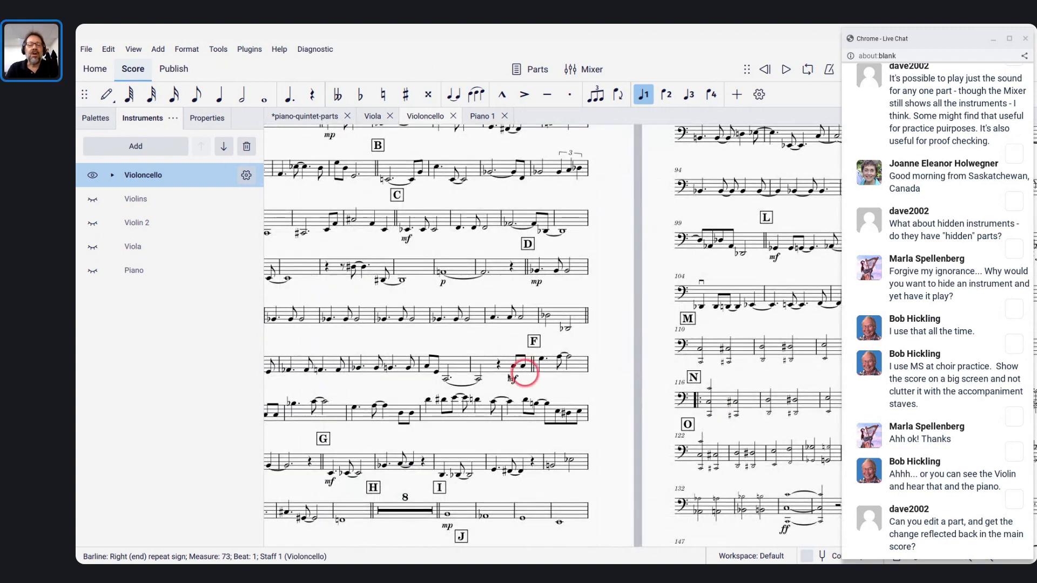
{"action": "scroll", "coordinate": [502, 377], "scroll_direction": "up", "scroll_amount": 3}
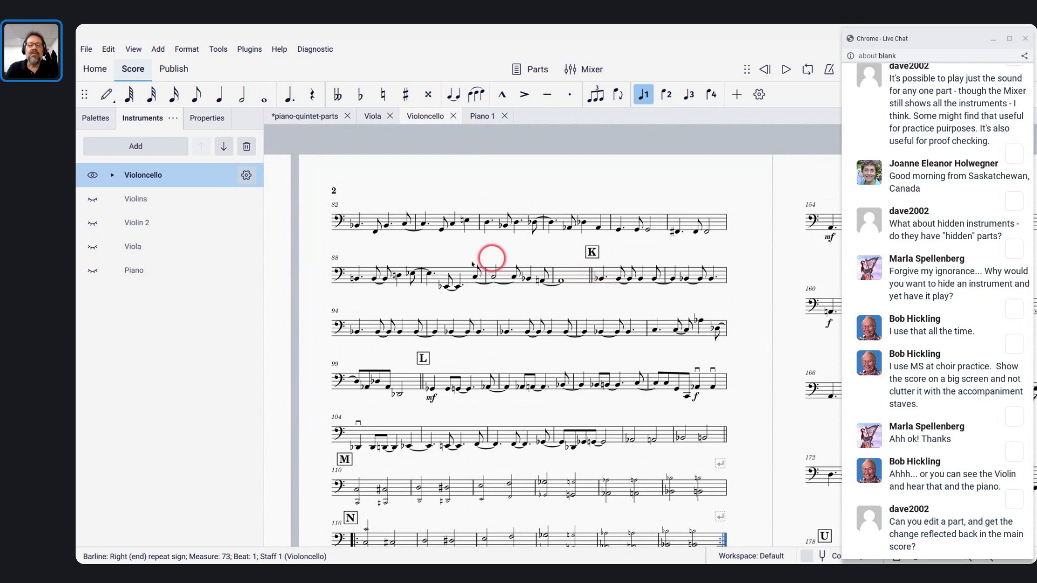
{"action": "scroll", "coordinate": [538, 309], "scroll_direction": "up", "scroll_amount": 1}
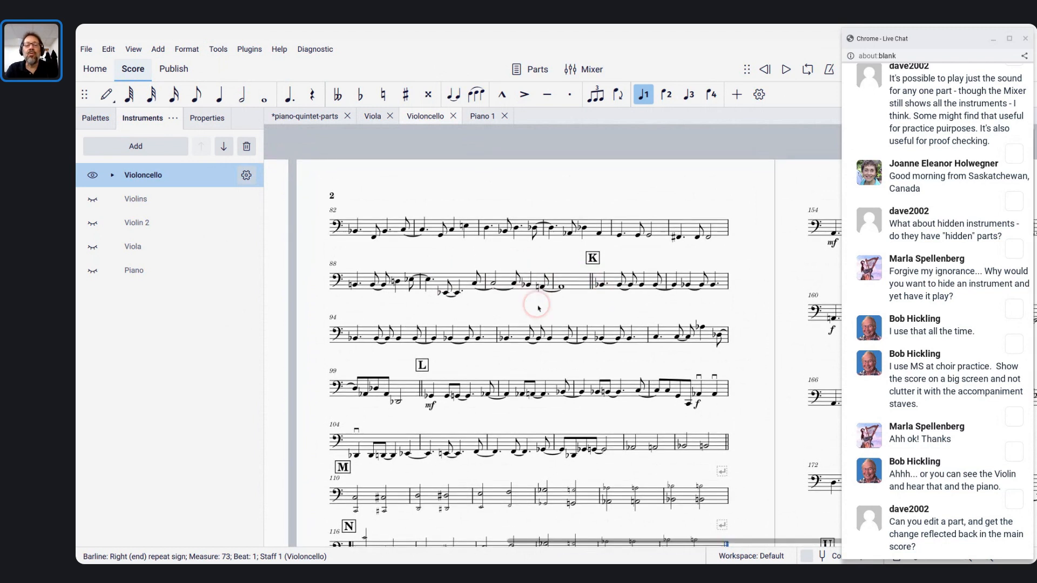
{"action": "scroll", "coordinate": [538, 309], "scroll_direction": "up", "scroll_amount": 1}
{"action": "scroll", "coordinate": [538, 308], "scroll_direction": "left", "scroll_amount": 10}
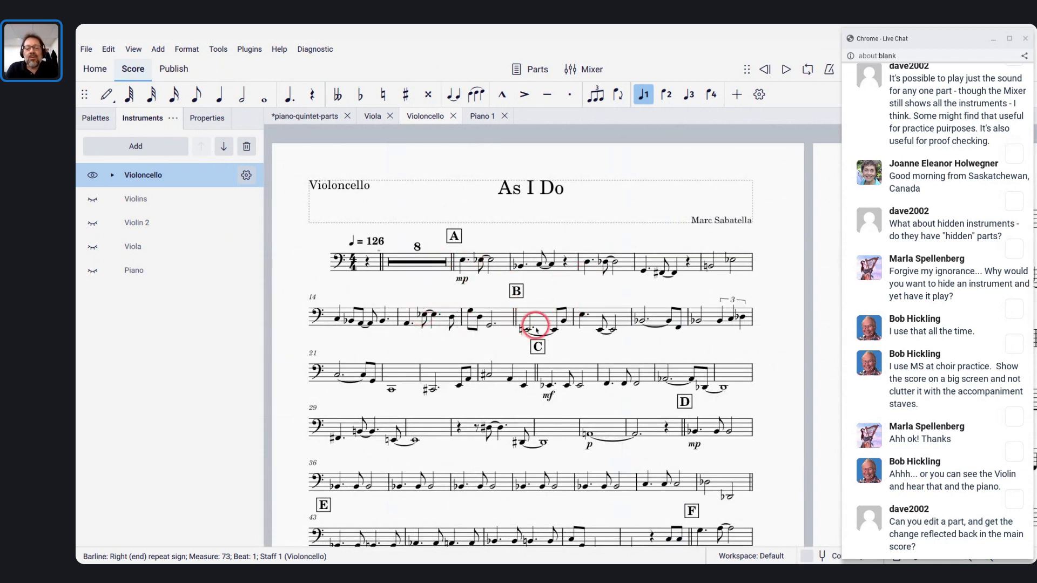
{"action": "scroll", "coordinate": [534, 323], "scroll_direction": "down", "scroll_amount": 3}
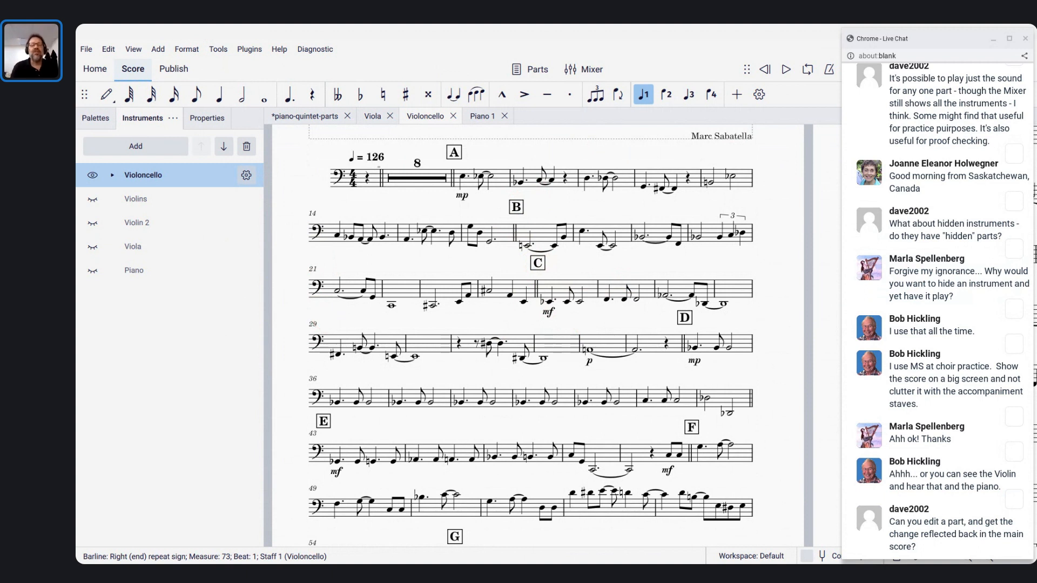
{"action": "left_click", "coordinate": [514, 230]}
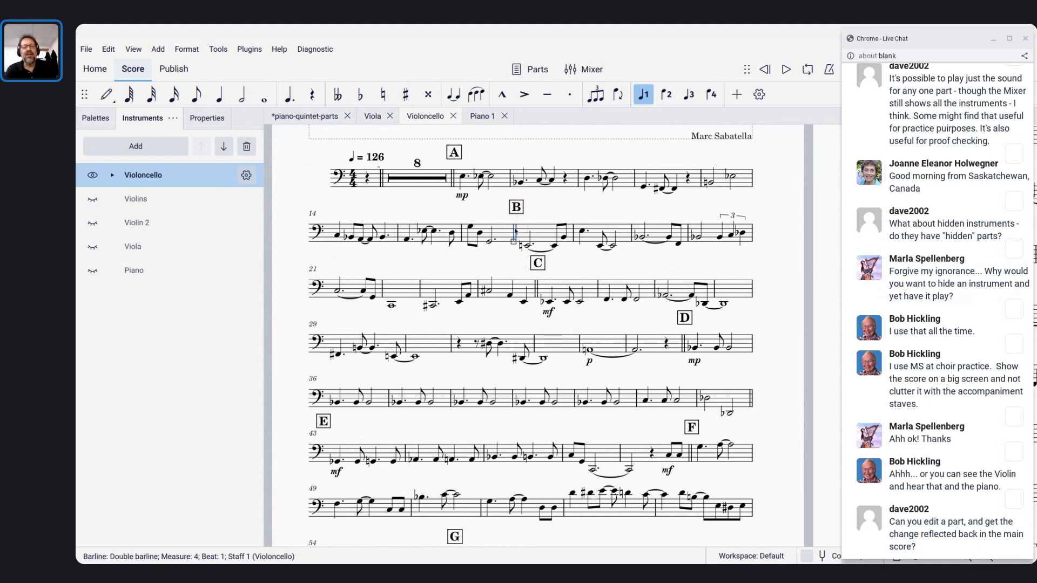
{"action": "key", "text": "Return"}
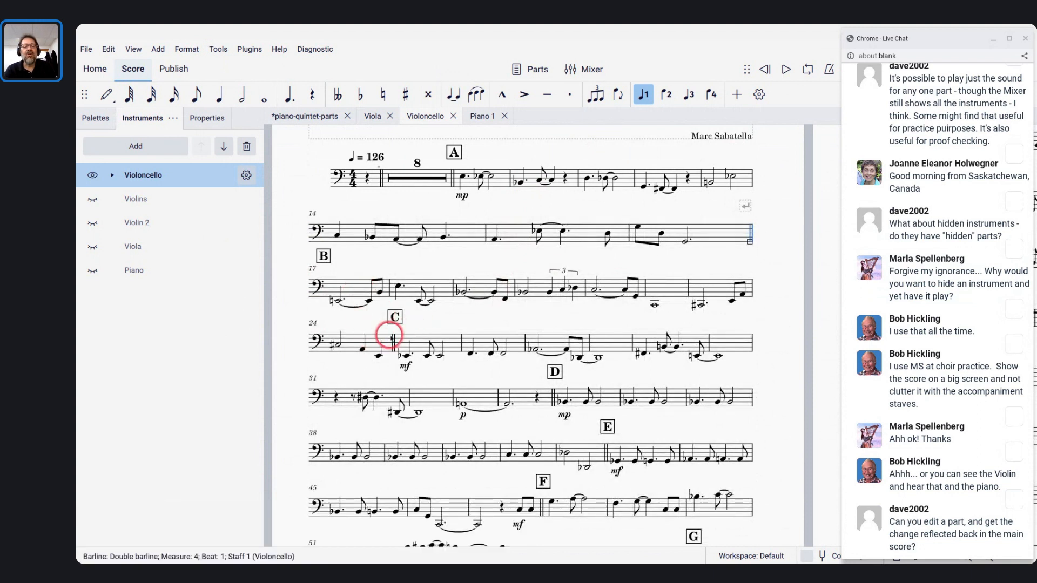
Add a system break at the double barline before rehearsal mark C
{"action": "left_click", "coordinate": [361, 291]}
{"action": "left_click", "coordinate": [381, 343]}
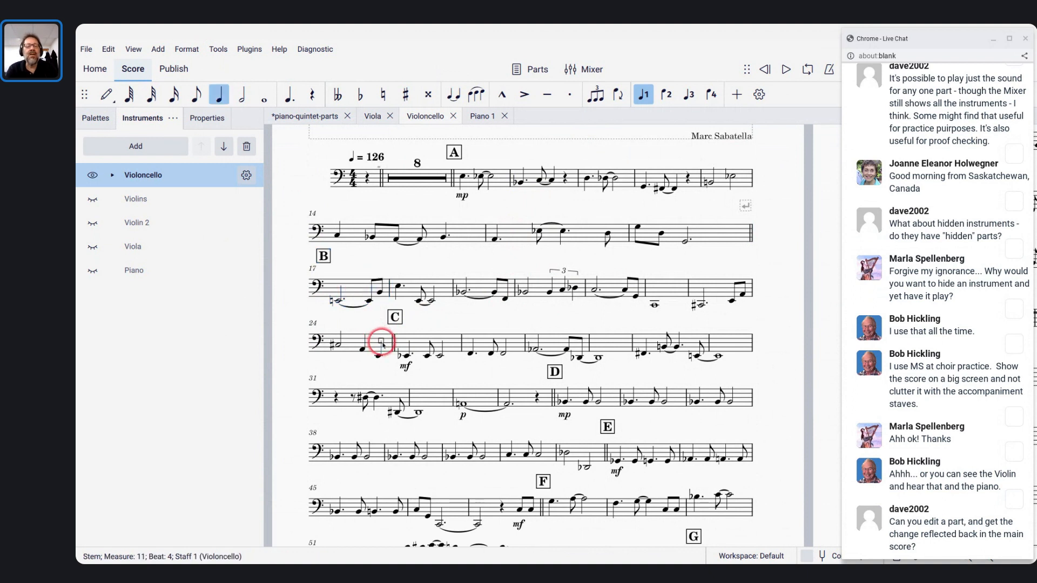
{"action": "left_click", "coordinate": [394, 342]}
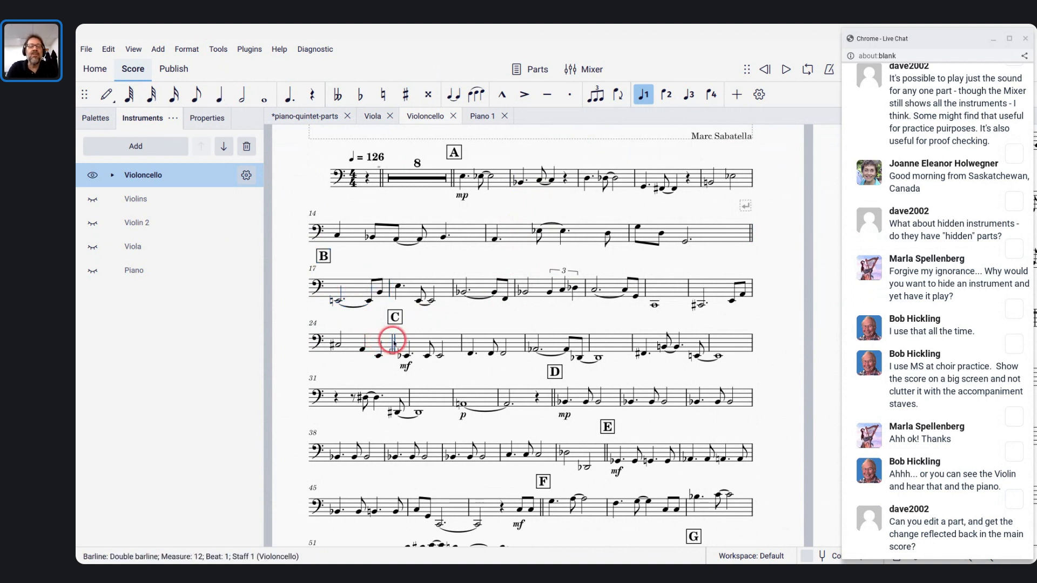
{"action": "key", "text": "Return"}
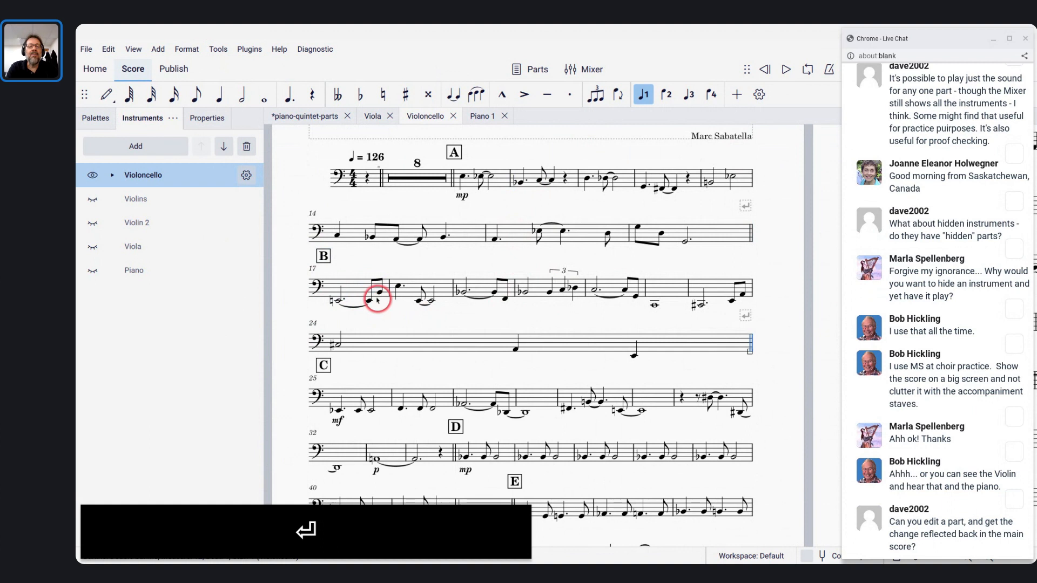
Decrease the layout stretch of measures 17 to 24 so the whole B section fits on one system
{"action": "left_click", "coordinate": [351, 288]}
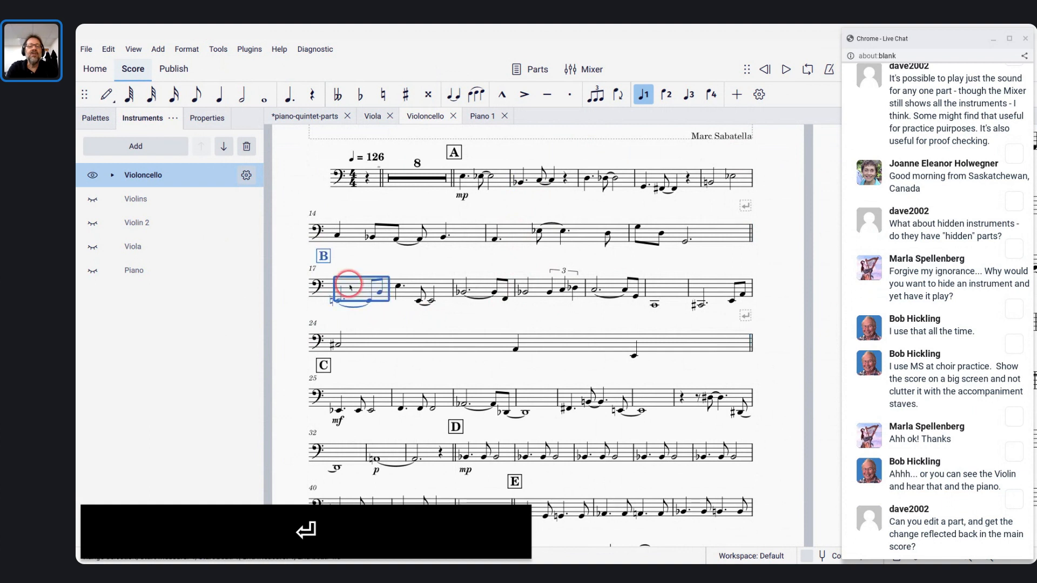
{"action": "left_click", "coordinate": [548, 349], "text": "shift"}
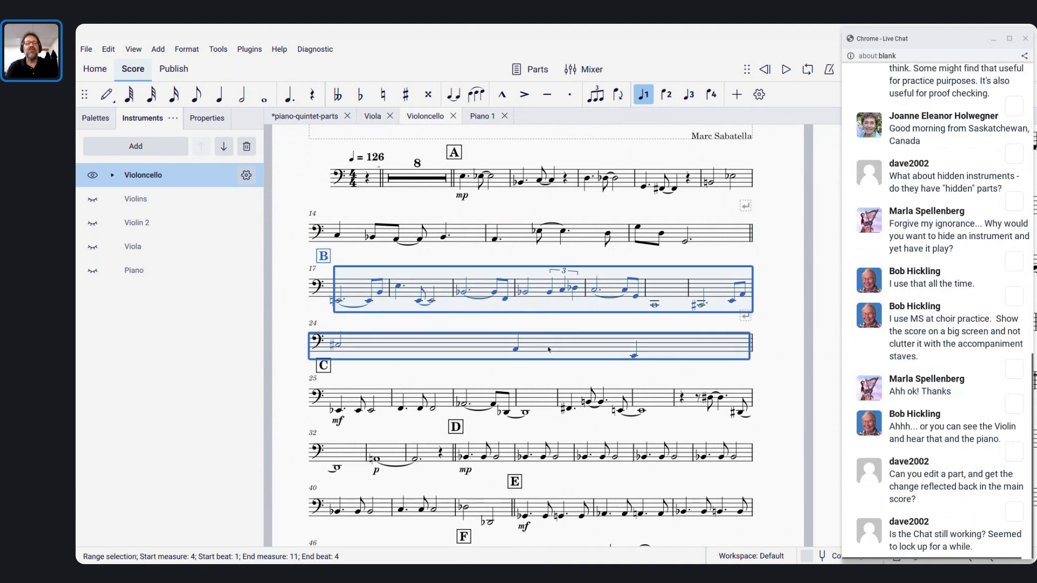
{"action": "key", "text": "shift+bracketleft"}
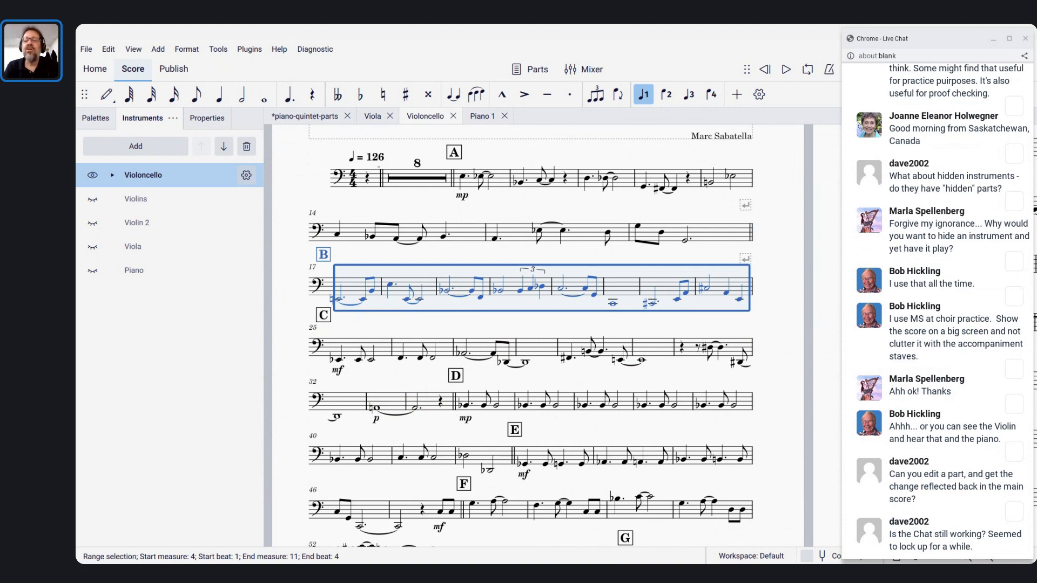
Switch to the MuseScore Café live-stream window in Chrome and check its chat against the separate Live Chat window
{"action": "key", "text": "alt+Tab"}
{"action": "key", "text": "alt+Tab"}
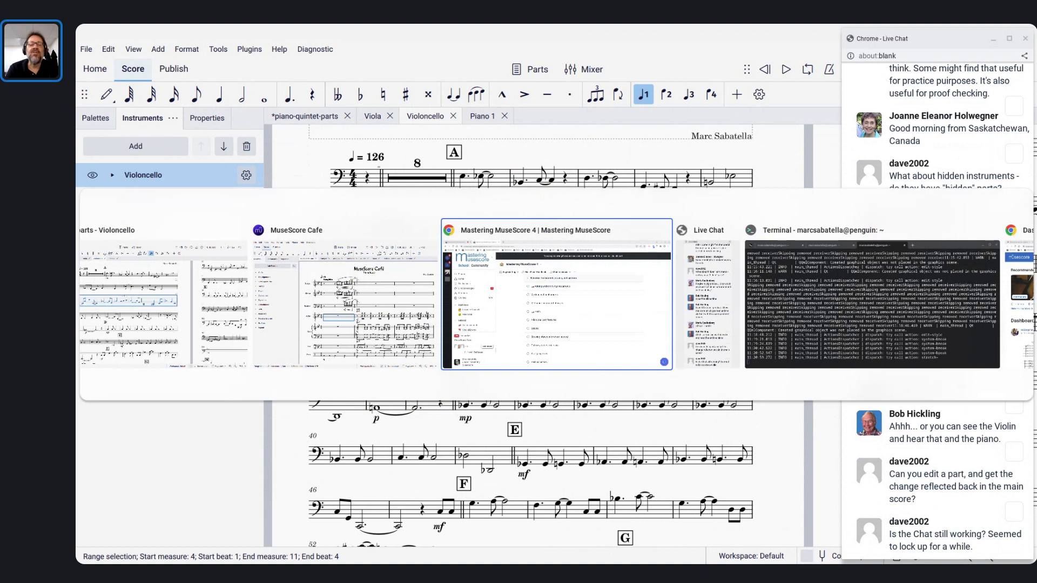
{"action": "key", "text": "alt+Tab"}
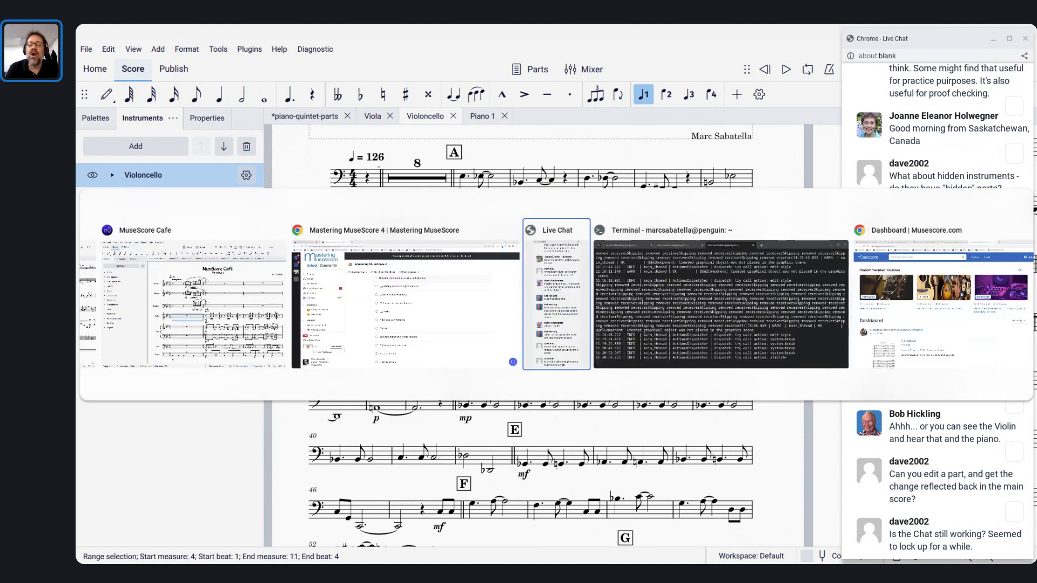
{"action": "key", "text": "alt+shift+Tab"}
{"action": "key", "text": "alt+shift+Tab"}
{"action": "key", "text": "alt+Tab"}
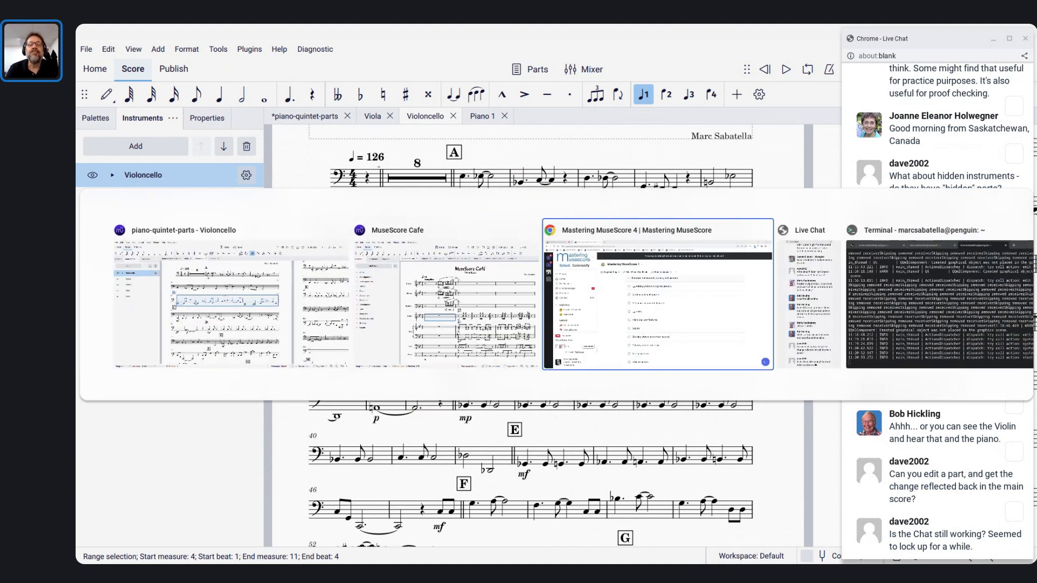
{"action": "key", "text": "alt+Tab"}
{"action": "key", "text": "alt+Tab"}
{"action": "key", "text": "alt+Tab"}
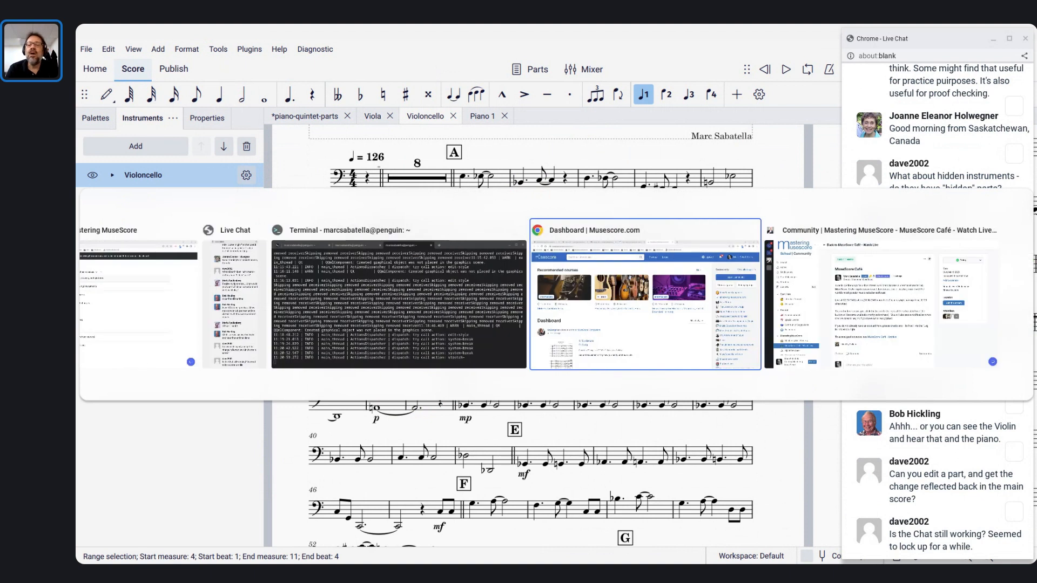
{"action": "key", "text": "alt+Tab"}
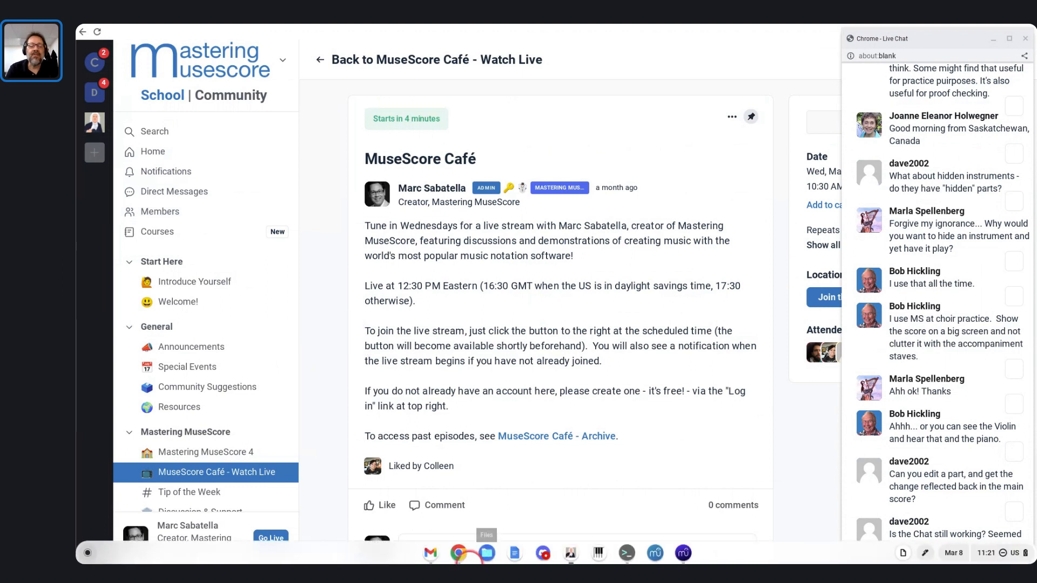
{"action": "left_click", "coordinate": [460, 553]}
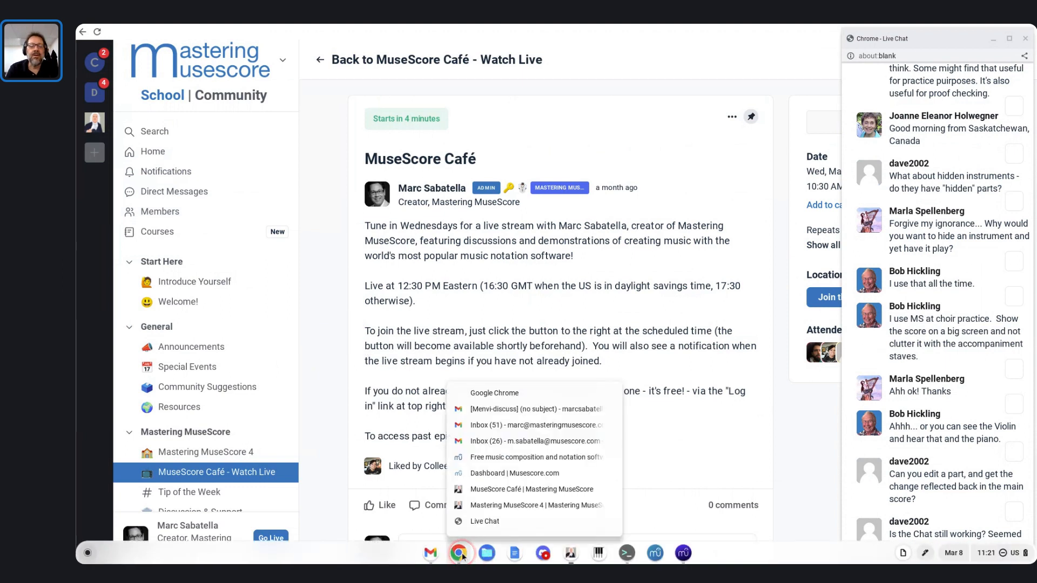
{"action": "left_click", "coordinate": [506, 490]}
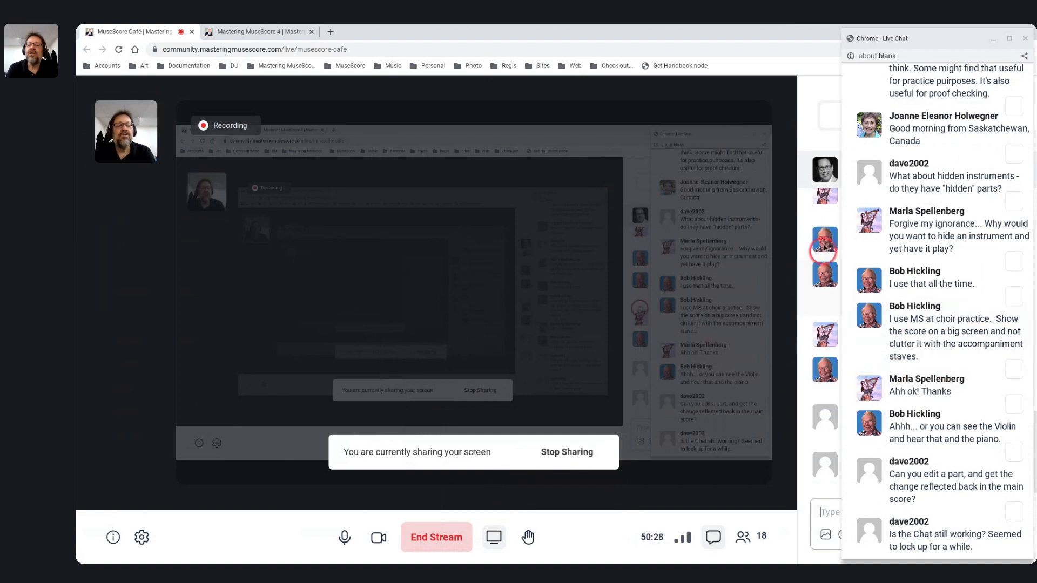
{"action": "left_click", "coordinate": [994, 39]}
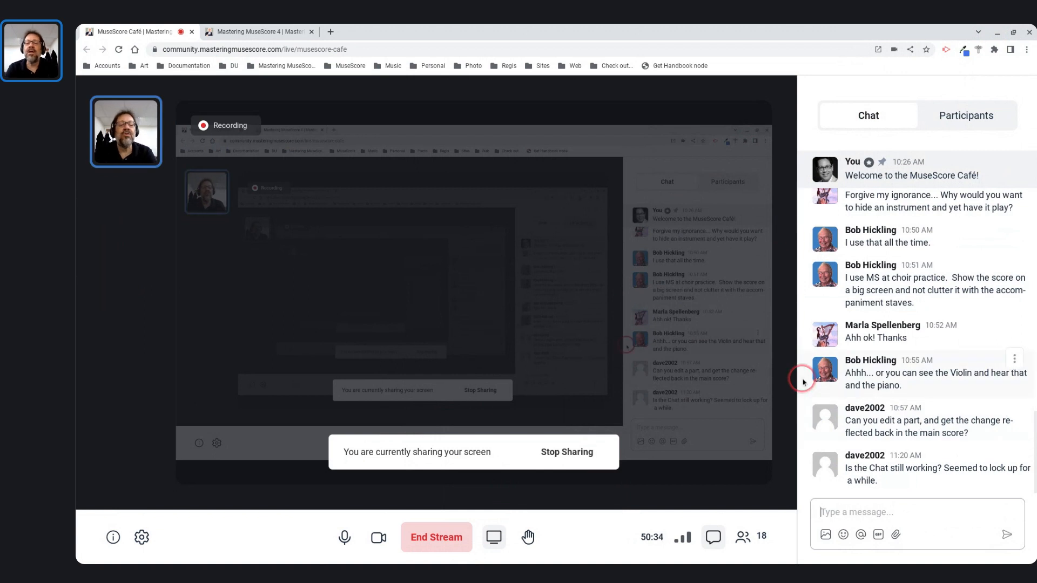
Bring back the Live Chat window and return to the Violoncello part in MuseScore
{"action": "key", "text": "alt+Tab"}
{"action": "key", "text": "alt+Tab"}
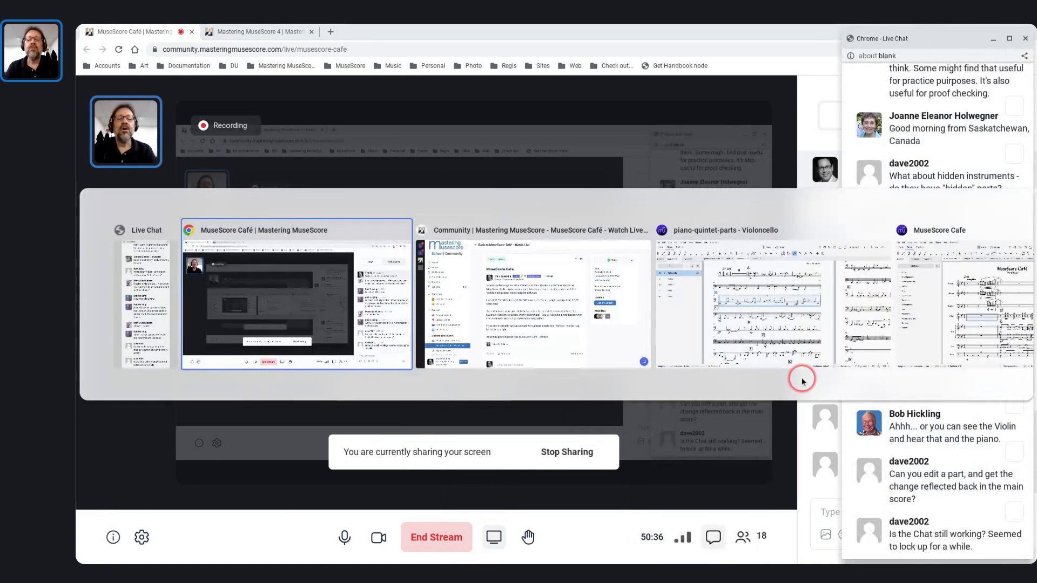
{"action": "key", "text": "alt+Tab"}
{"action": "key", "text": "alt+Tab"}
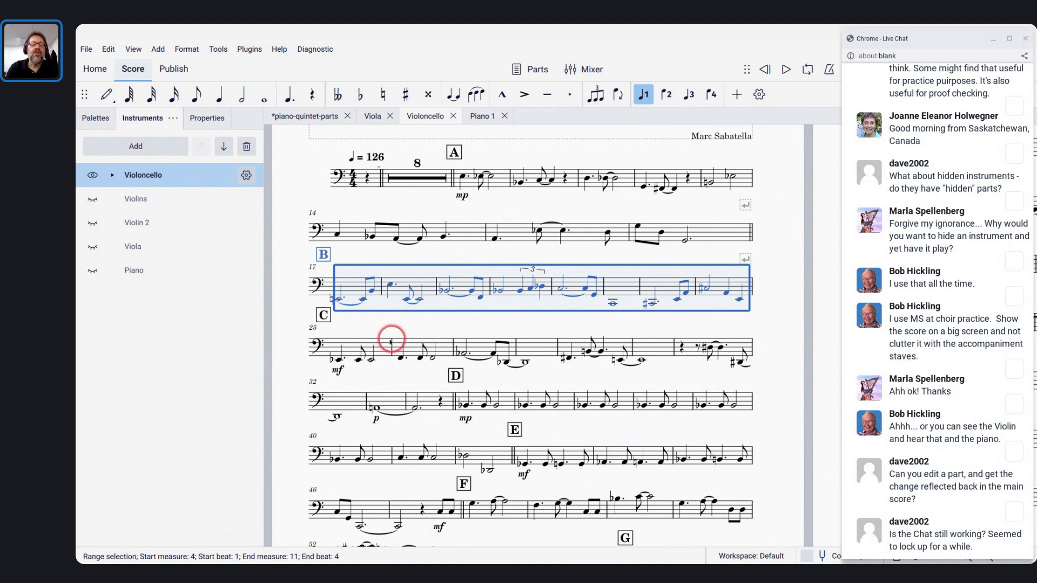
Add system breaks after measure 28 and at the double barline before rehearsal mark D in the Violoncello part
{"action": "left_click", "coordinate": [378, 349]}
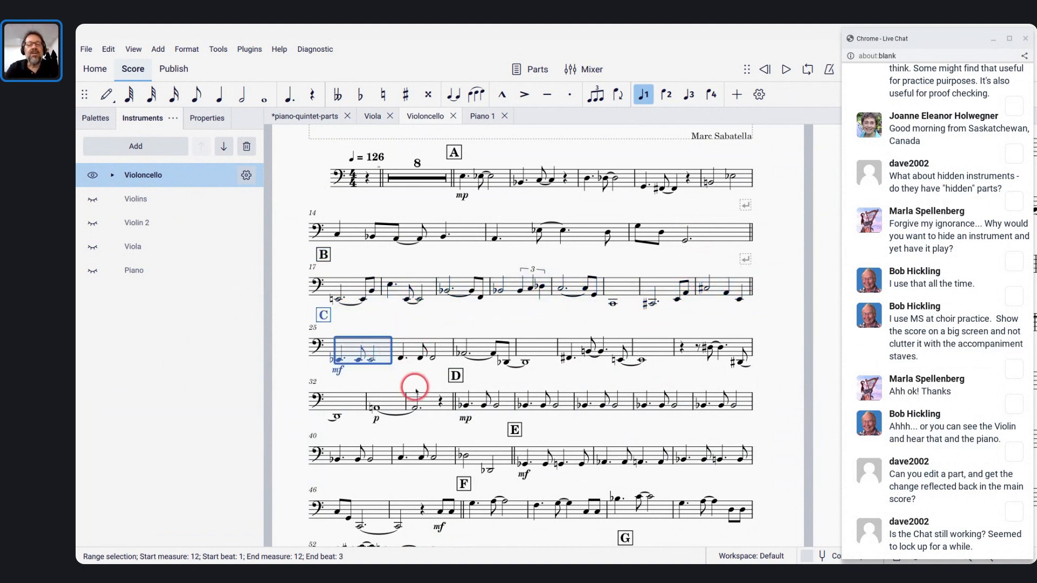
{"action": "left_click", "coordinate": [425, 402], "text": "shift"}
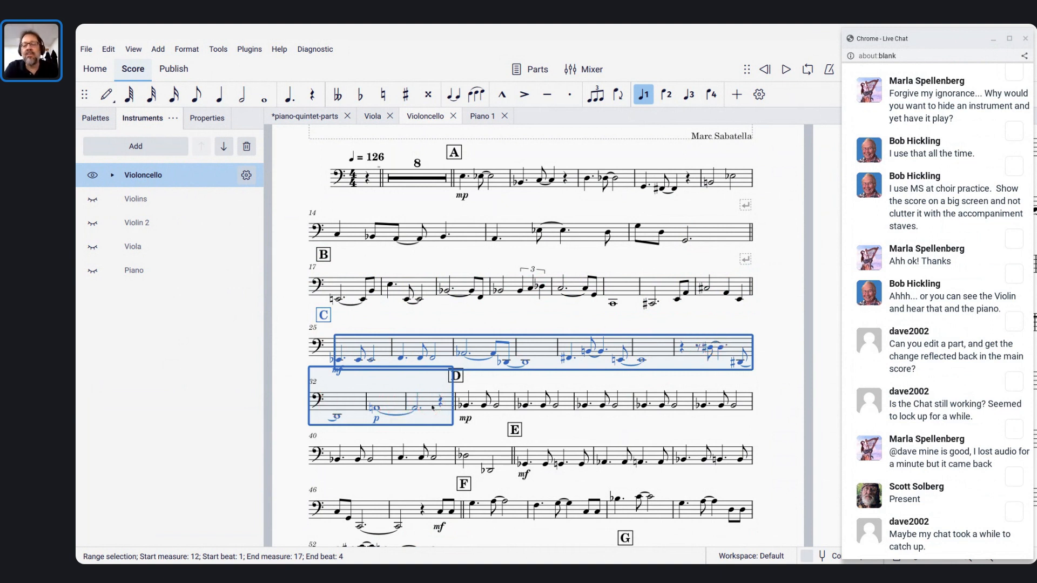
{"action": "left_click", "coordinate": [412, 321]}
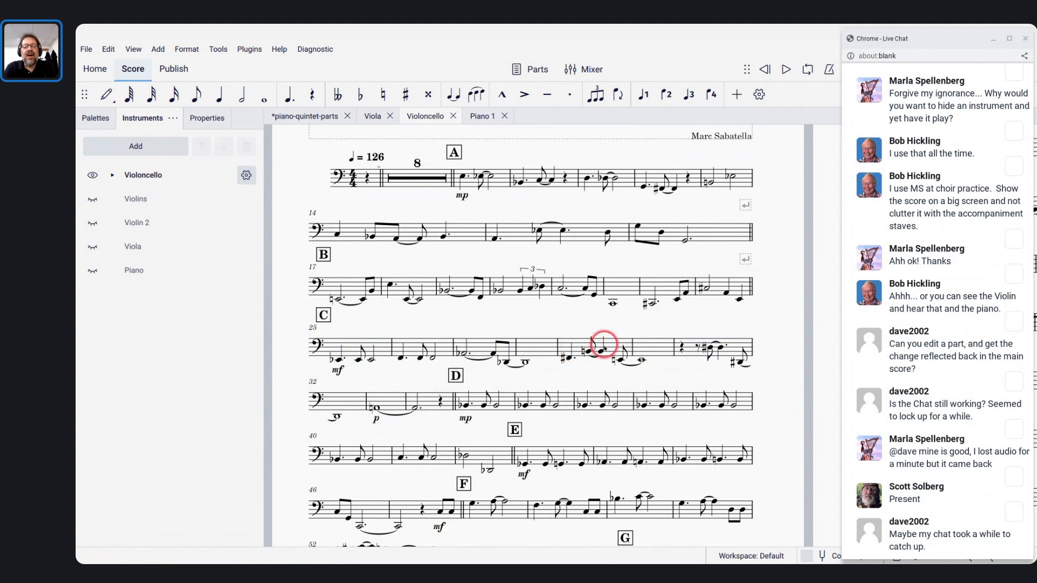
{"action": "left_click", "coordinate": [657, 352]}
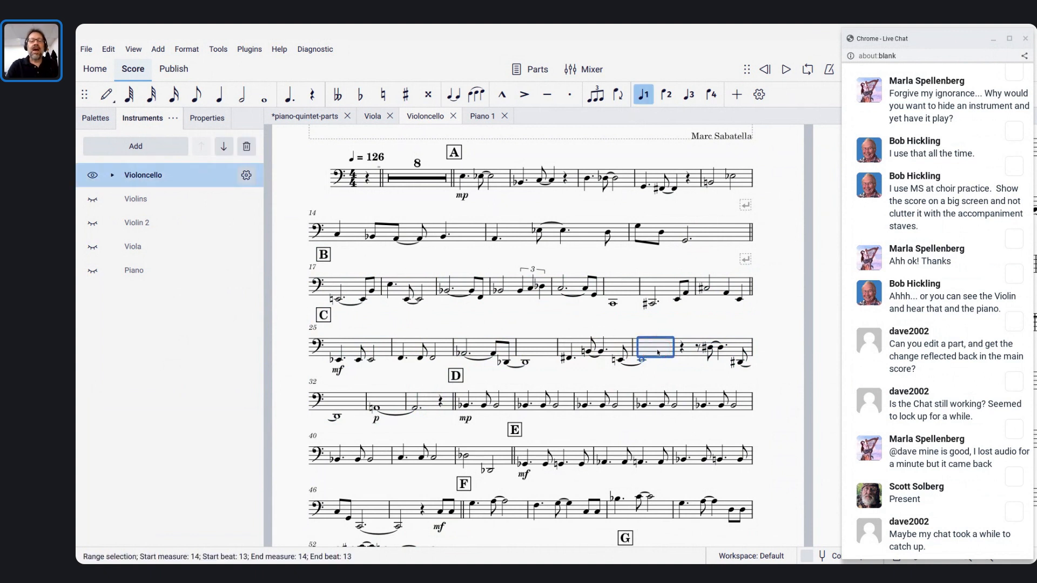
{"action": "left_click", "coordinate": [537, 351]}
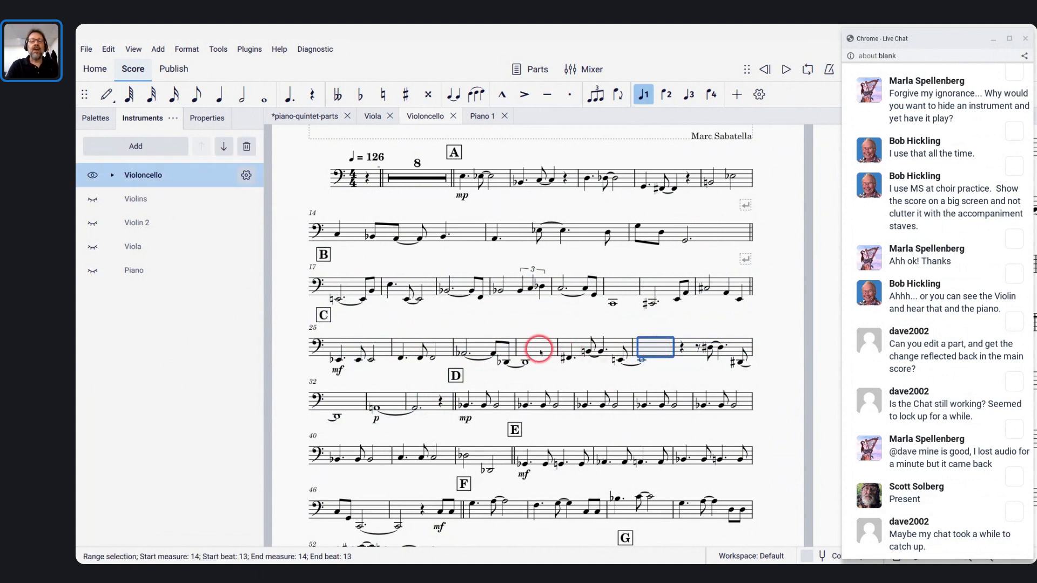
{"action": "key", "text": "Return"}
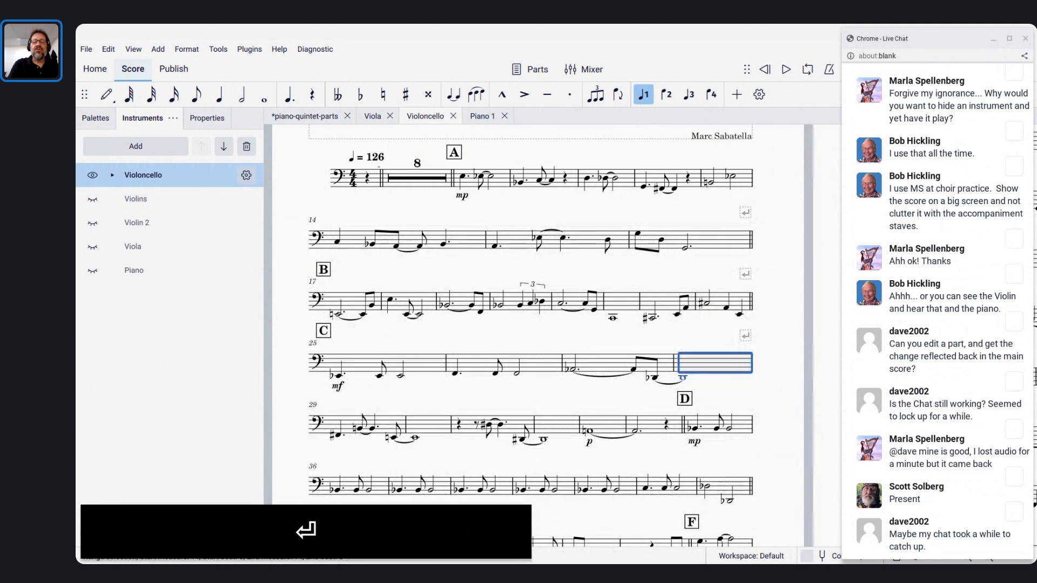
{"action": "left_click", "coordinate": [648, 428]}
{"action": "key", "text": "Return"}
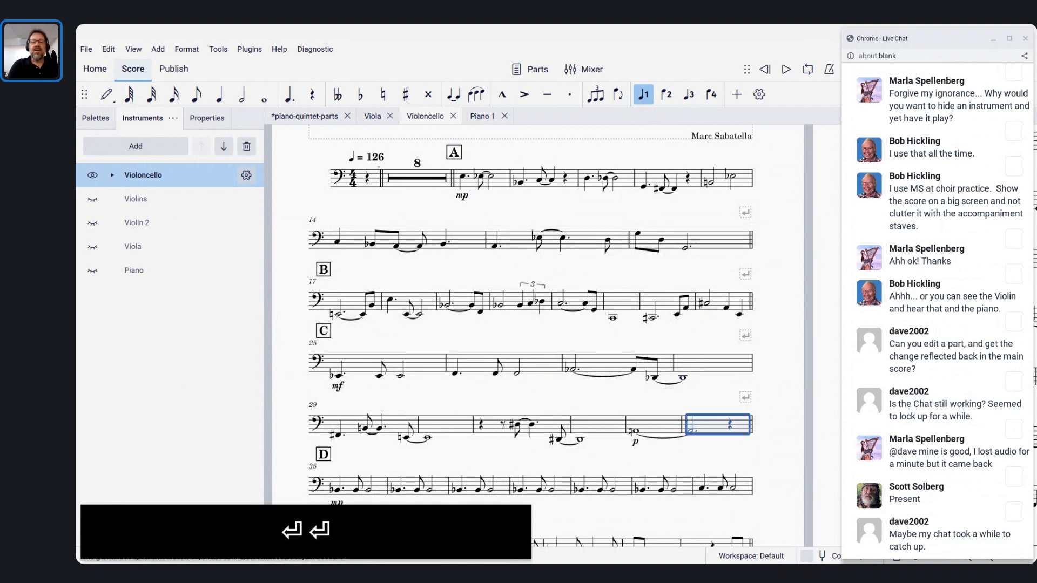
Delete the system break after measure 28 and add one after measure 30 instead
{"action": "scroll", "coordinate": [574, 297], "scroll_direction": "down", "scroll_amount": 2}
{"action": "left_click", "coordinate": [574, 297]}
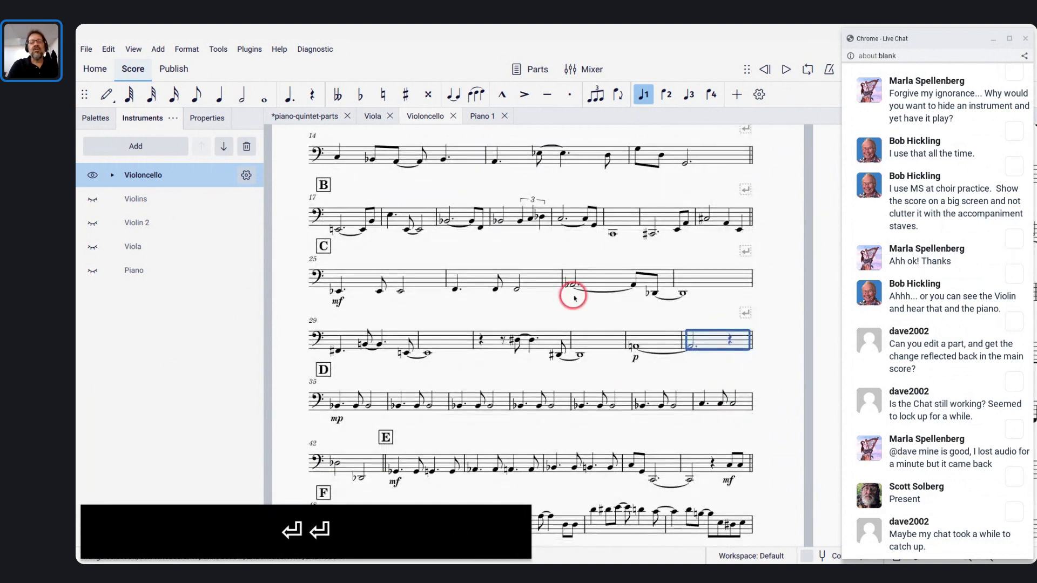
{"action": "left_click", "coordinate": [746, 253]}
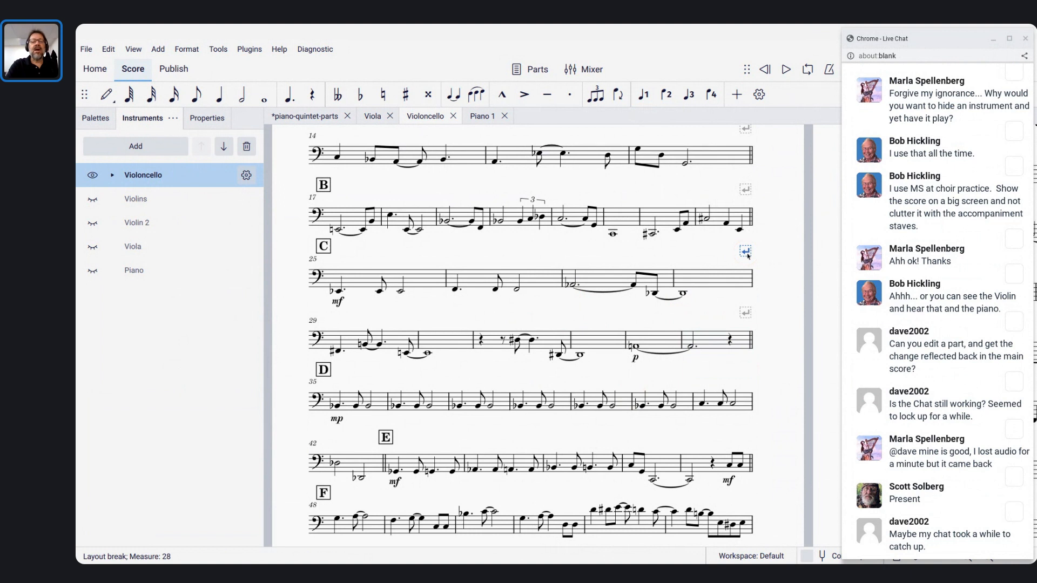
{"action": "key", "text": "BackSpace"}
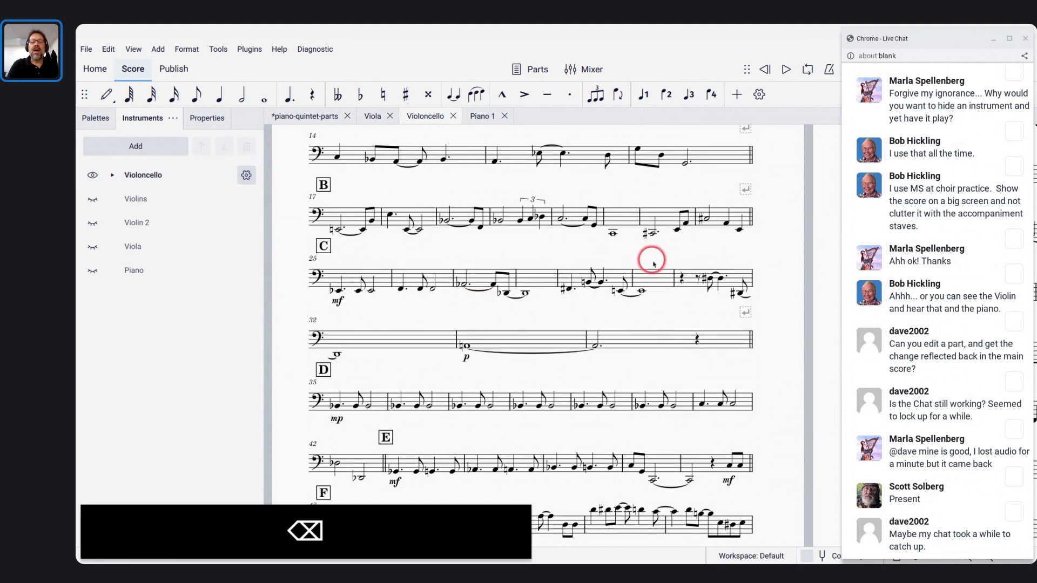
{"action": "left_click", "coordinate": [655, 282]}
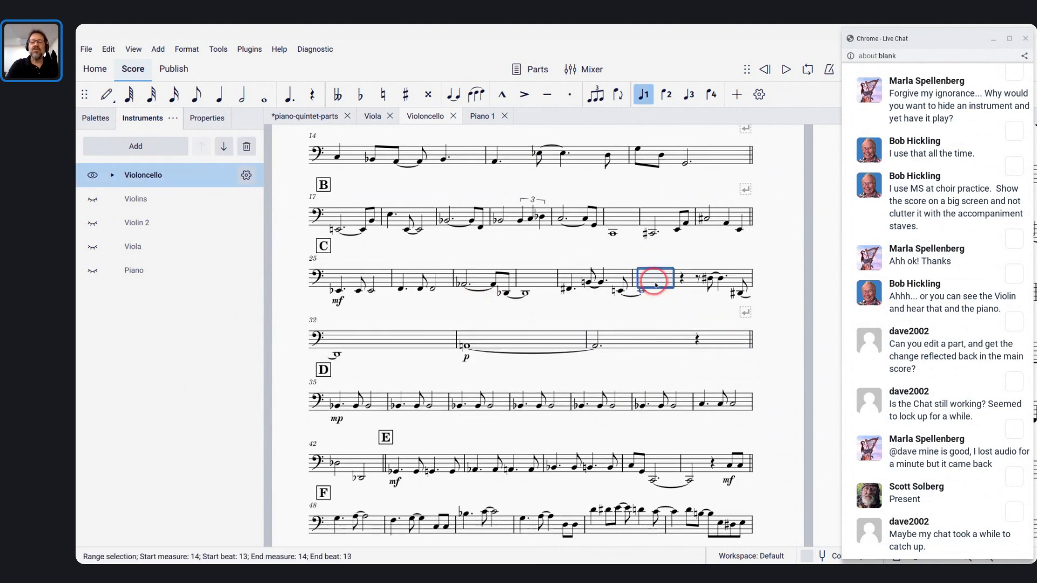
{"action": "key", "text": "Return"}
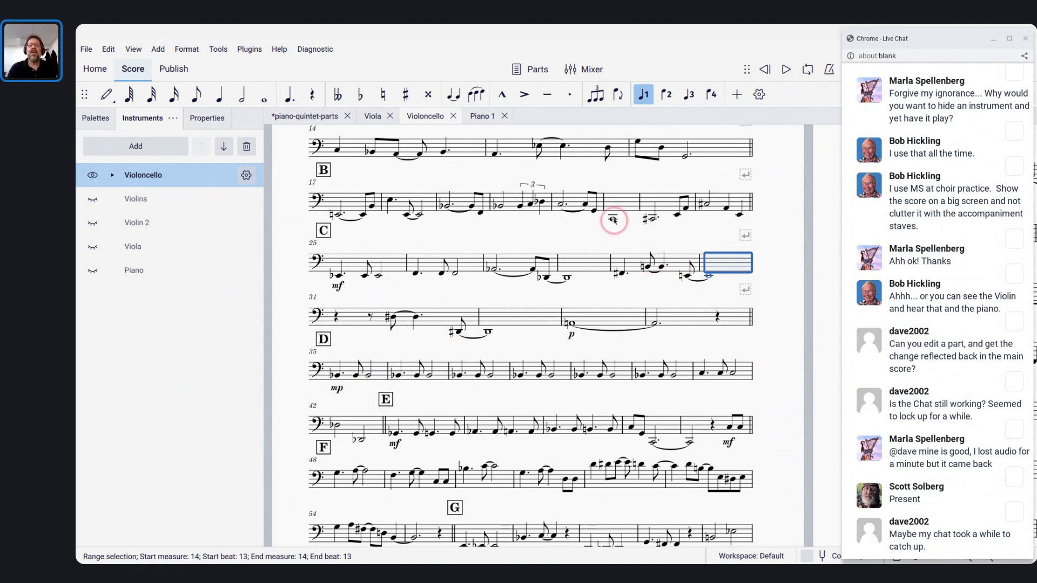
Examine the layout of the Violoncello part from rehearsal mark B down, including the overall view of its pages
{"action": "scroll", "coordinate": [560, 225], "scroll_direction": "down", "scroll_amount": 3}
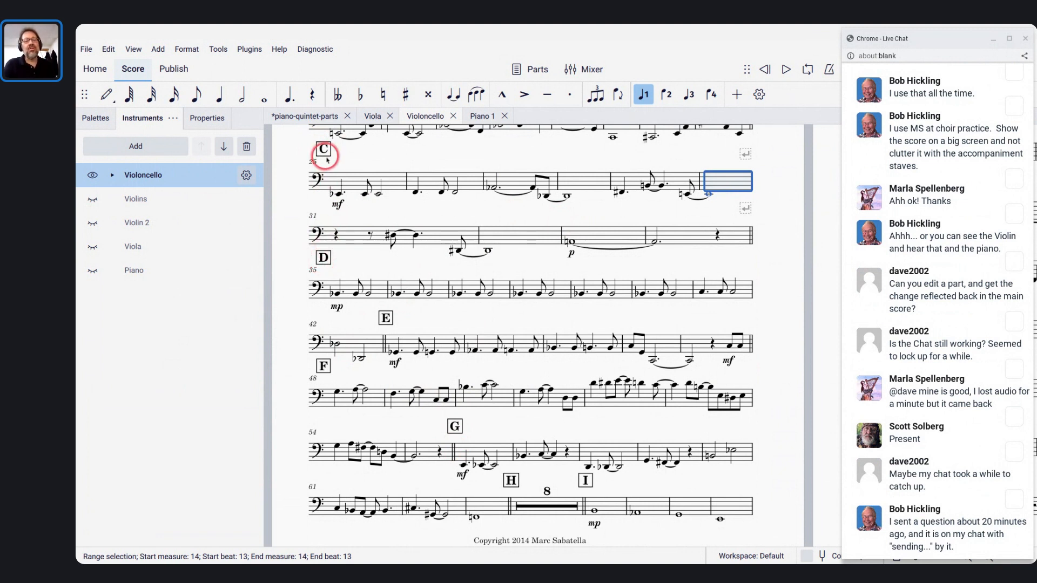
{"action": "scroll", "coordinate": [327, 158], "scroll_direction": "up", "scroll_amount": 3}
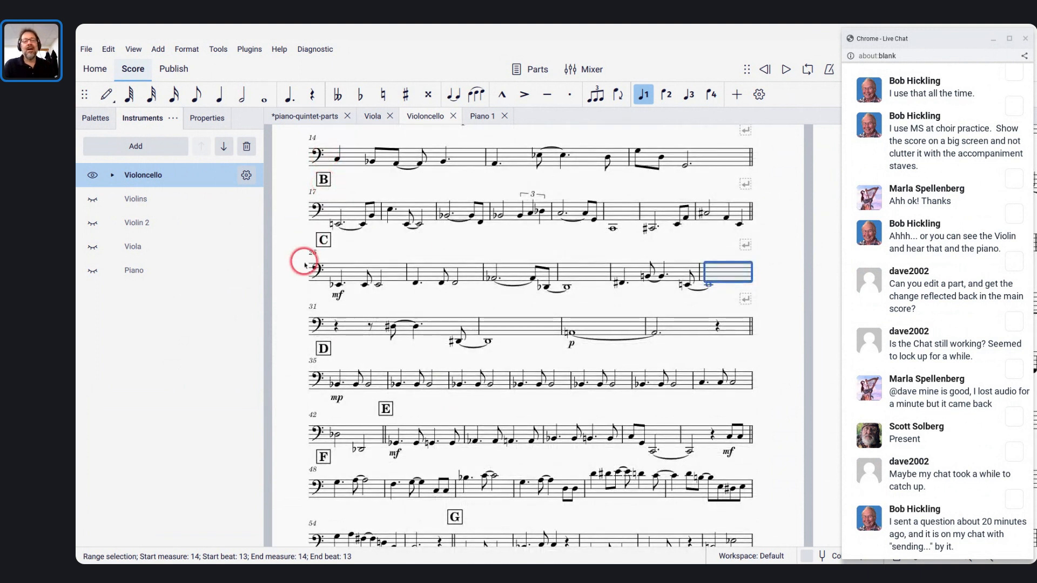
{"action": "scroll", "coordinate": [297, 265], "scroll_direction": "down", "scroll_amount": 2}
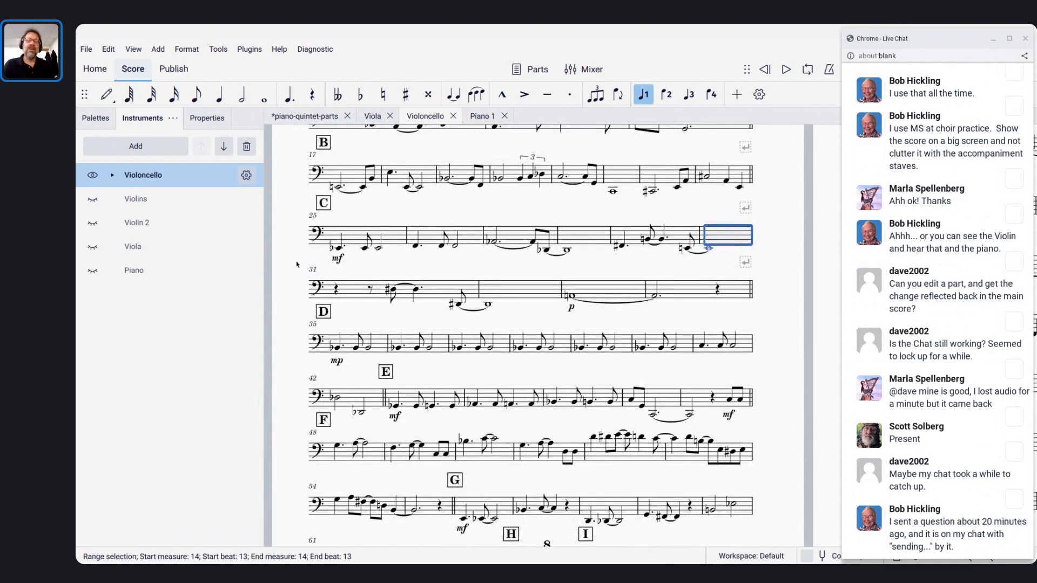
{"action": "scroll", "coordinate": [296, 264], "scroll_direction": "down", "scroll_amount": 2}
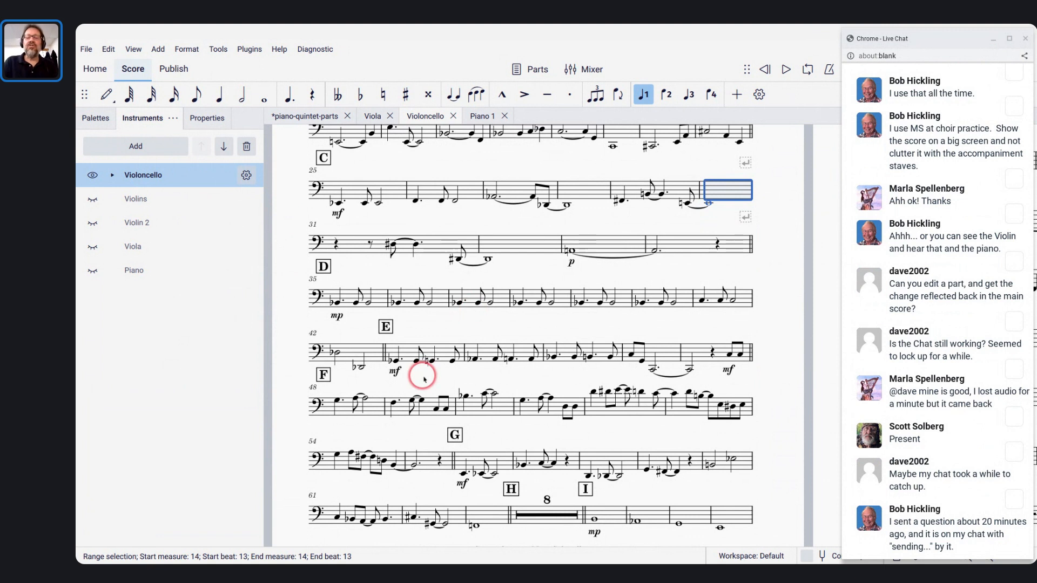
{"action": "scroll", "coordinate": [422, 373], "scroll_direction": "down", "scroll_amount": 5}
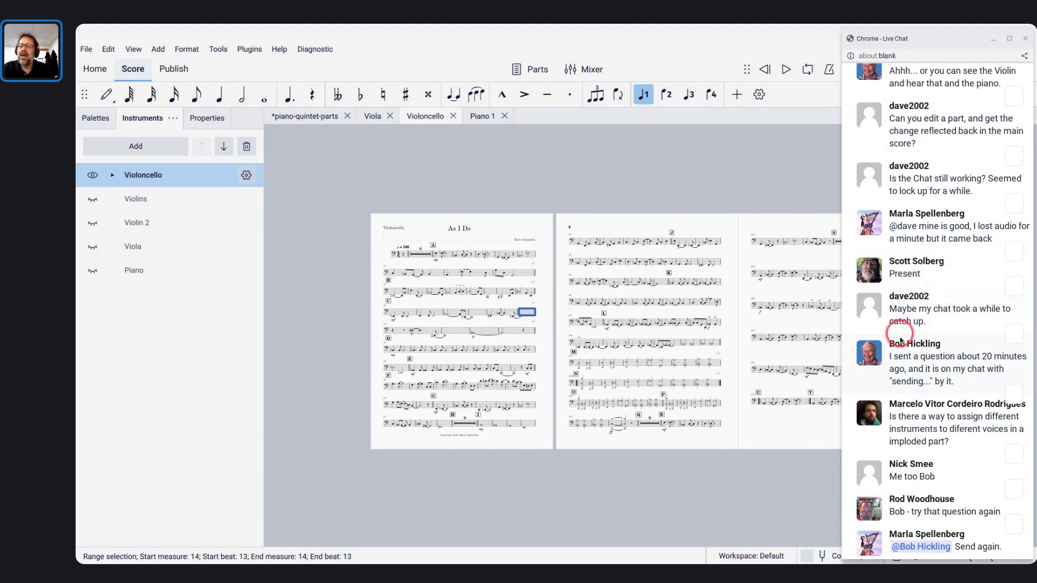
Look back through the live chat history for unanswered viewer questions and return to the newest messages
{"action": "scroll", "coordinate": [901, 344], "scroll_direction": "up", "scroll_amount": 5}
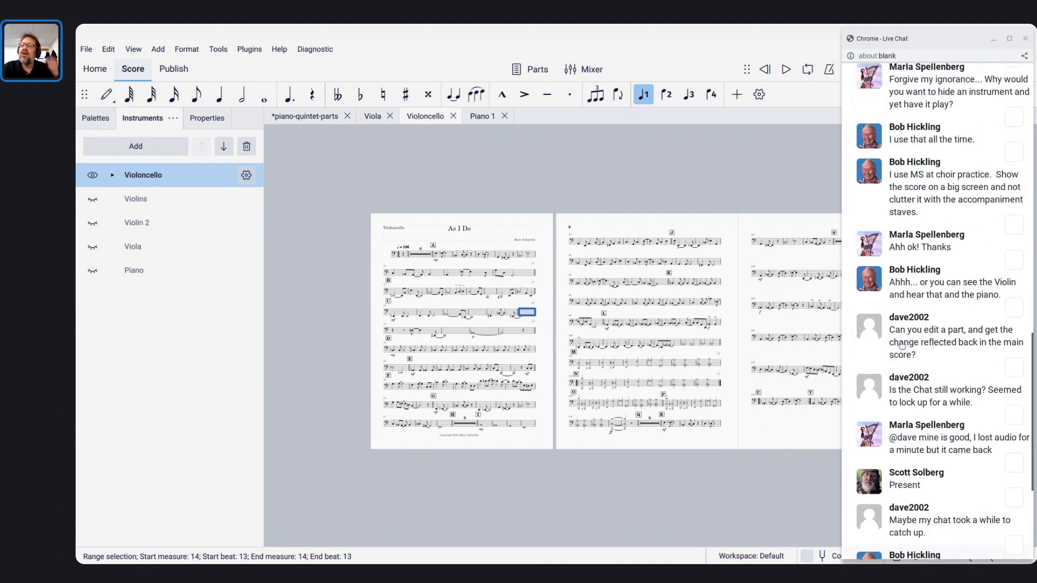
{"action": "scroll", "coordinate": [901, 344], "scroll_direction": "up", "scroll_amount": 5}
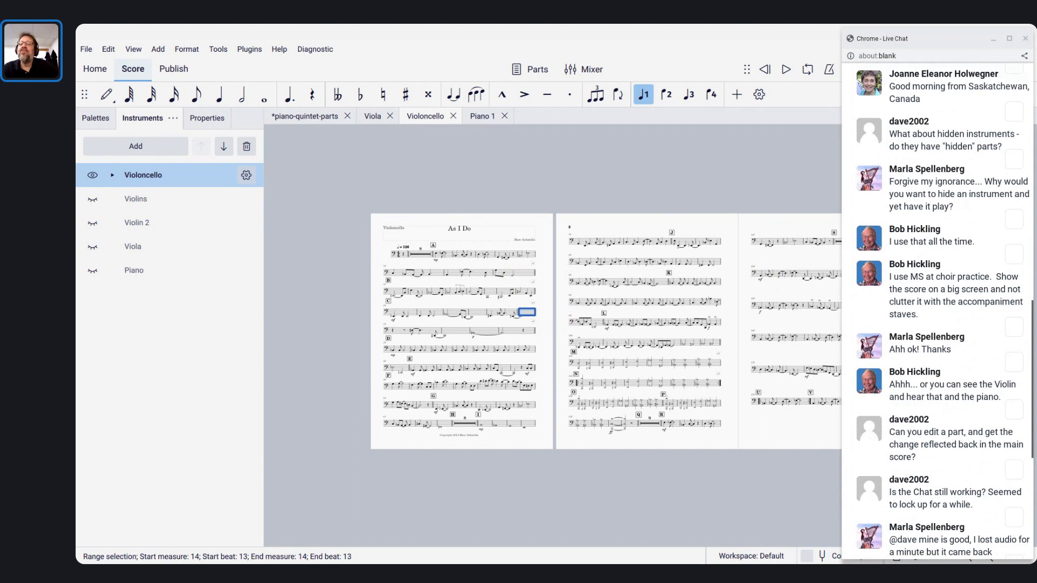
{"action": "scroll", "coordinate": [944, 311], "scroll_direction": "up", "scroll_amount": 8}
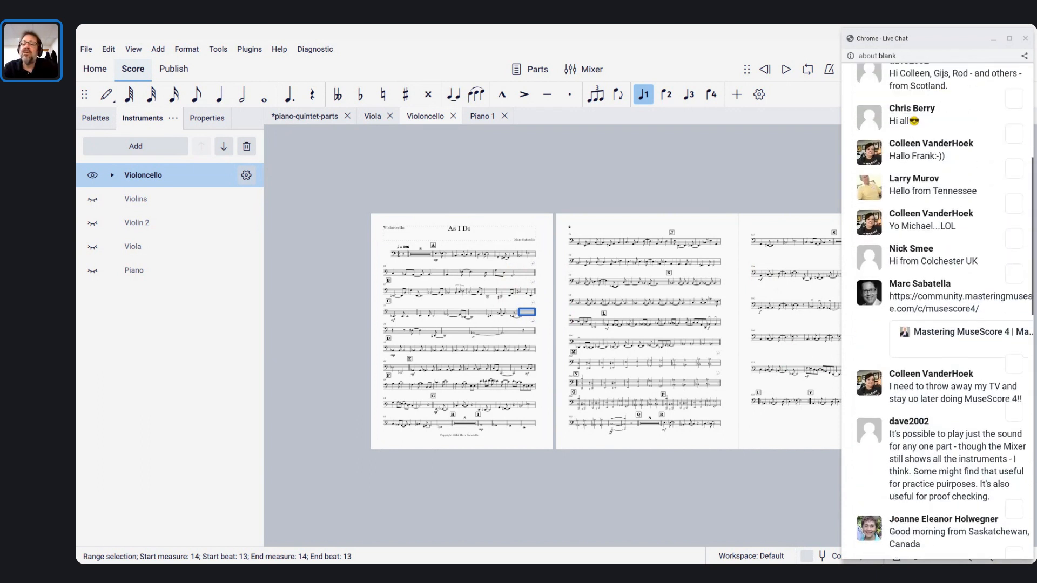
{"action": "scroll", "coordinate": [945, 312], "scroll_direction": "up", "scroll_amount": 5}
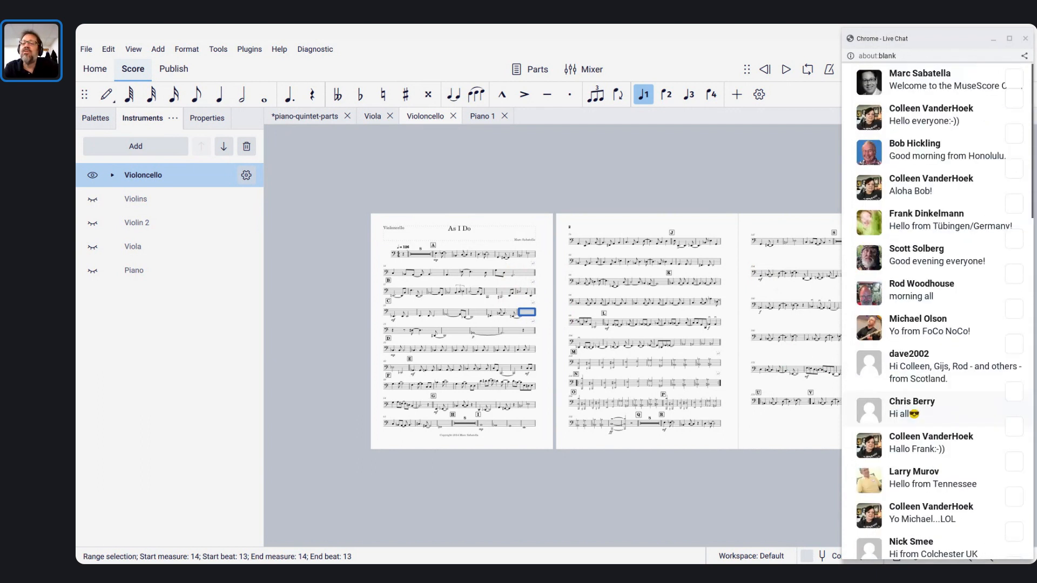
{"action": "scroll", "coordinate": [944, 312], "scroll_direction": "down", "scroll_amount": 10}
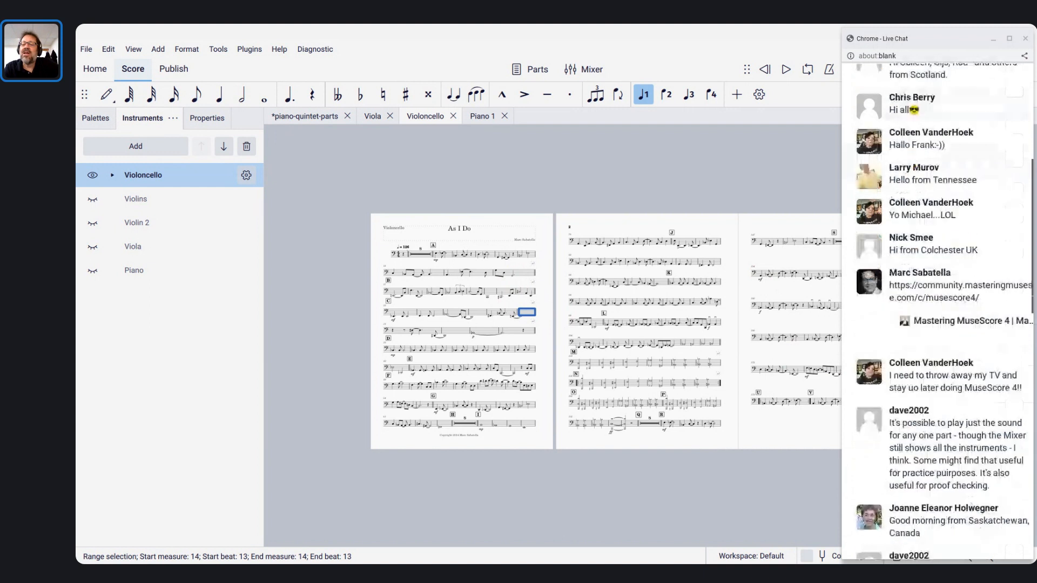
{"action": "scroll", "coordinate": [944, 311], "scroll_direction": "down", "scroll_amount": 2}
{"action": "left_click", "coordinate": [955, 521]}
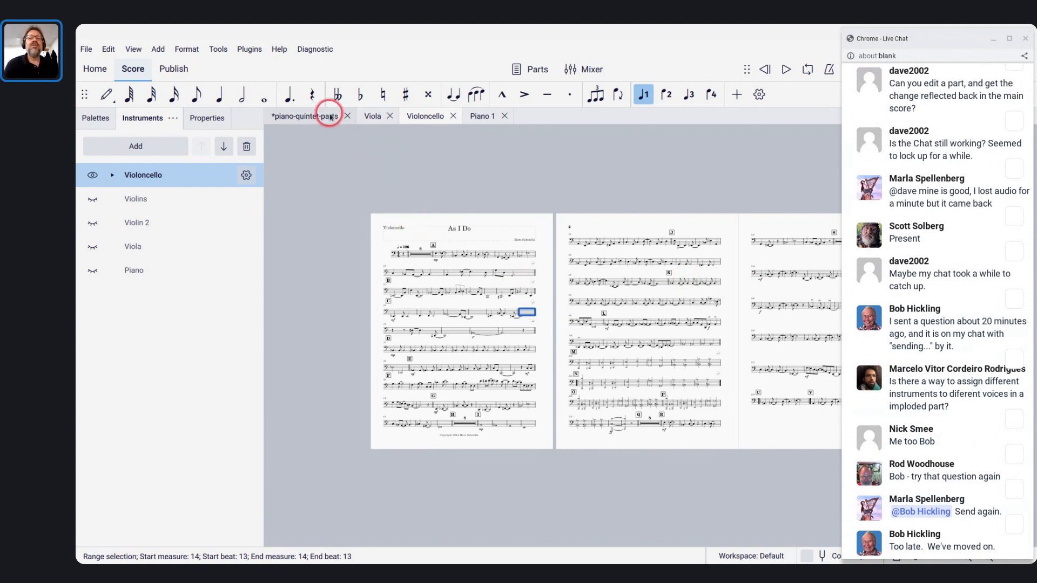
Open the Violin 1 part from the parts list
{"action": "left_click", "coordinate": [518, 76]}
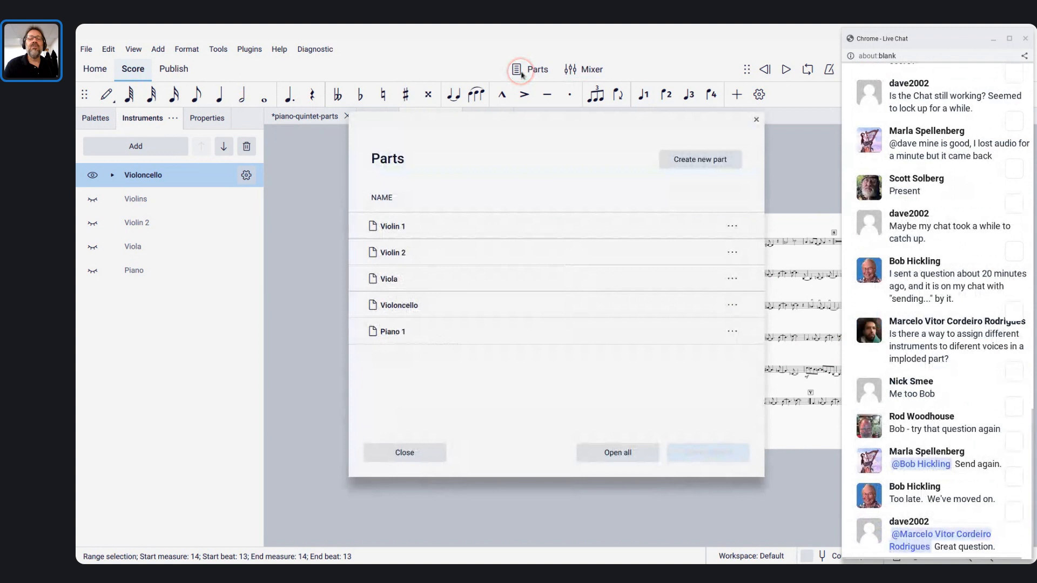
{"action": "left_click", "coordinate": [391, 224]}
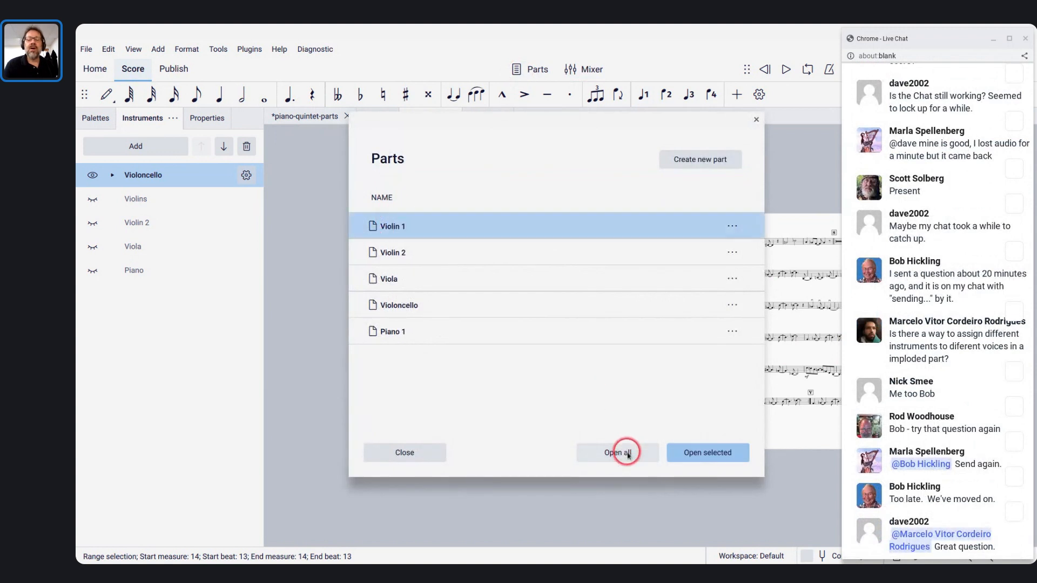
{"action": "left_click", "coordinate": [731, 448]}
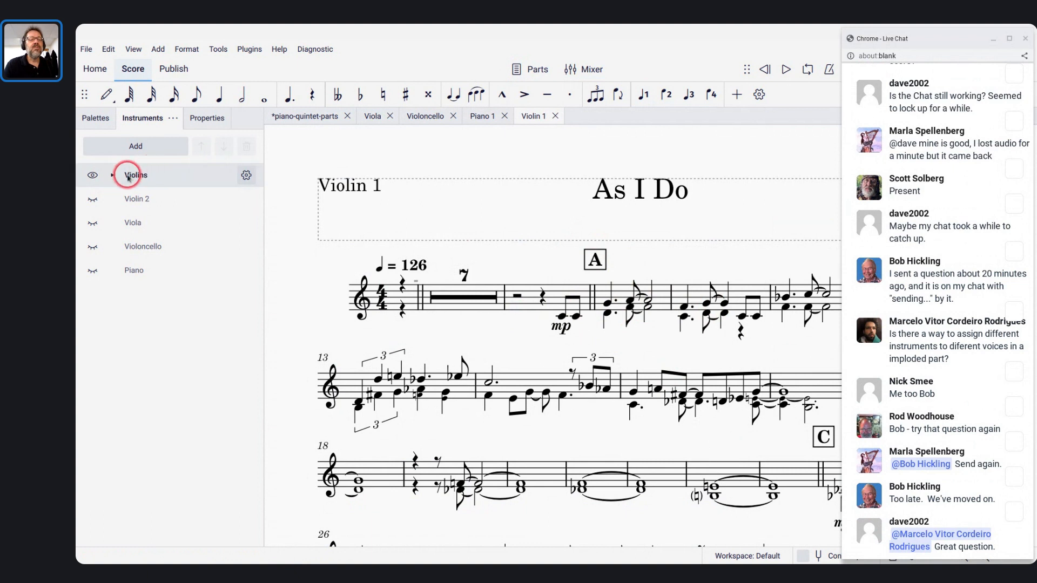
Hide voice 2 on the treble clef staff of the Violins instrument in the Violin 1 part
{"action": "left_click", "coordinate": [113, 176]}
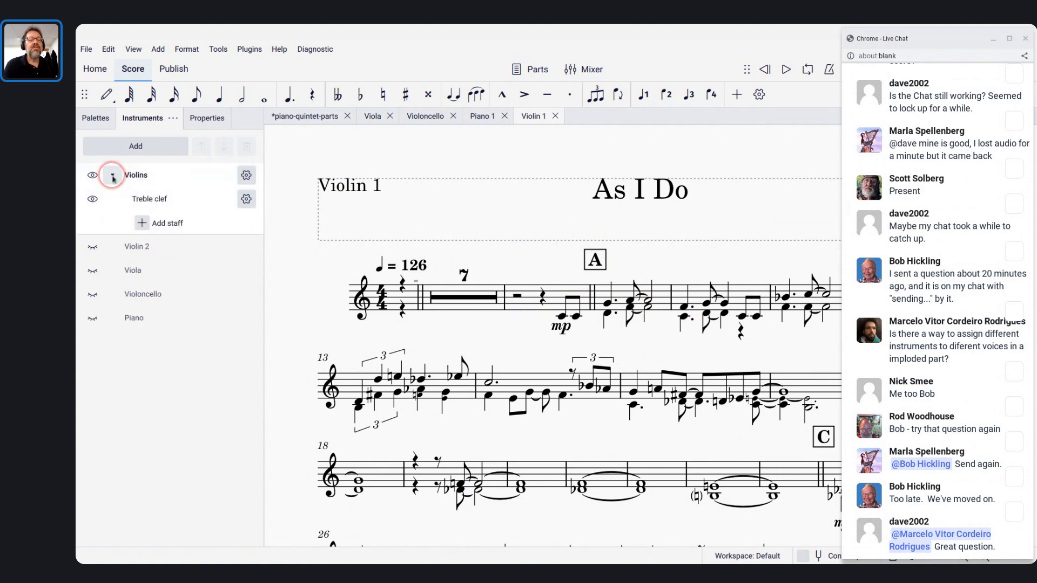
{"action": "left_click", "coordinate": [142, 199]}
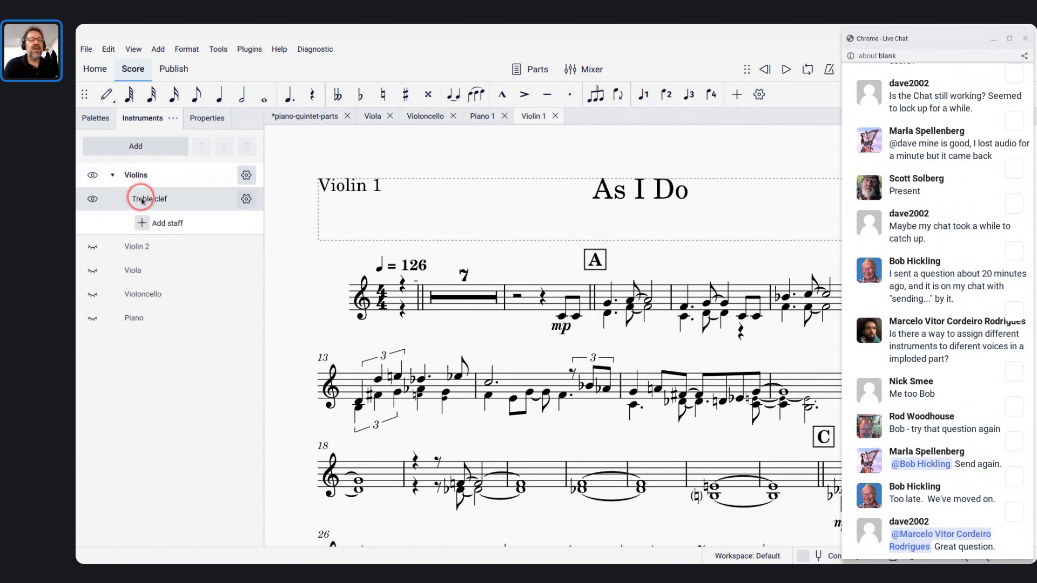
{"action": "left_click", "coordinate": [246, 199]}
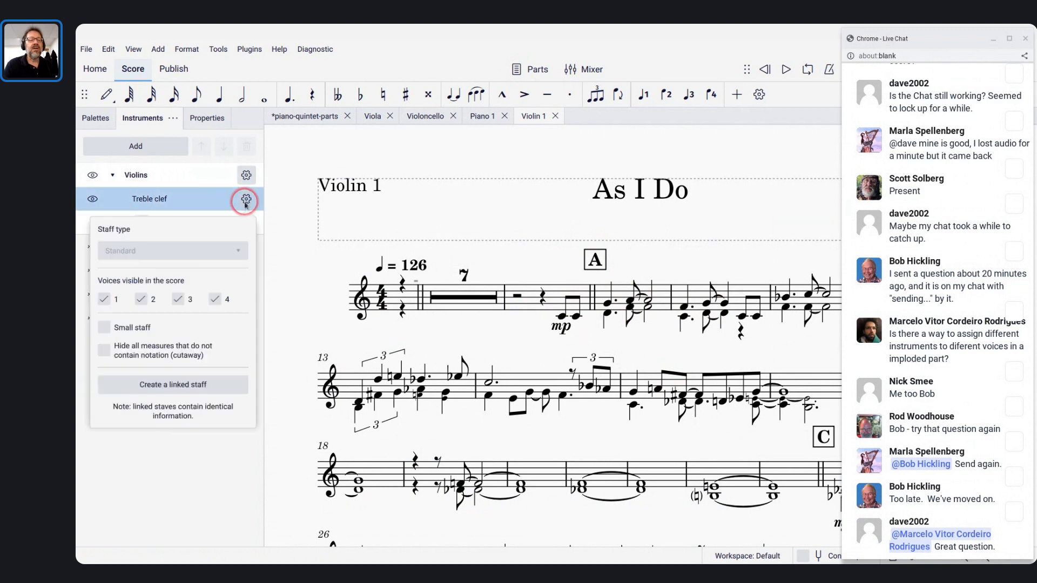
{"action": "left_click", "coordinate": [141, 300]}
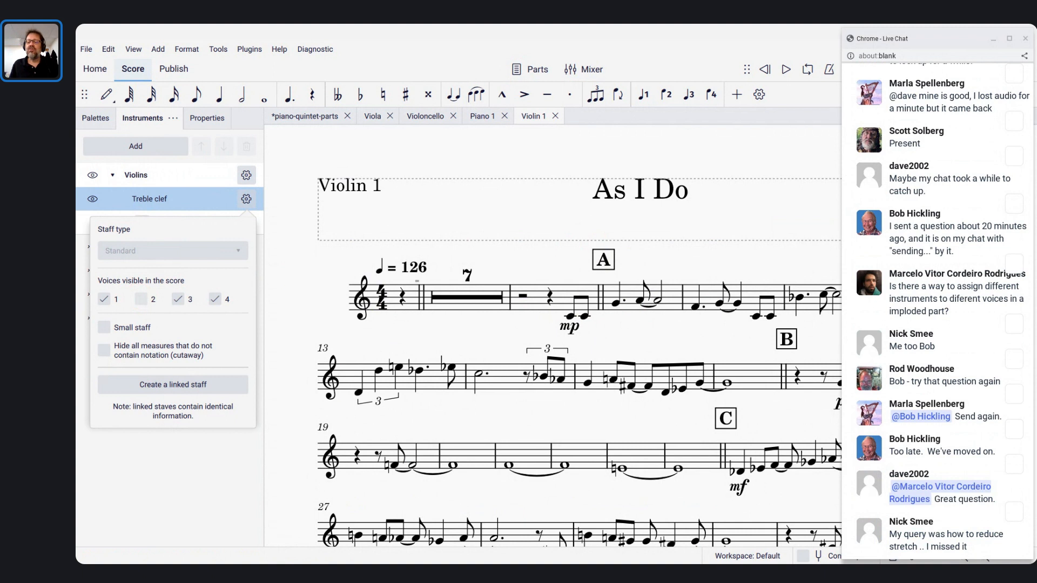
{"action": "left_click", "coordinate": [283, 384]}
Examine the single-voice layout of the Violin 1 part across both pages, from the opening to the final system
{"action": "scroll", "coordinate": [284, 388], "scroll_direction": "down", "scroll_amount": 2}
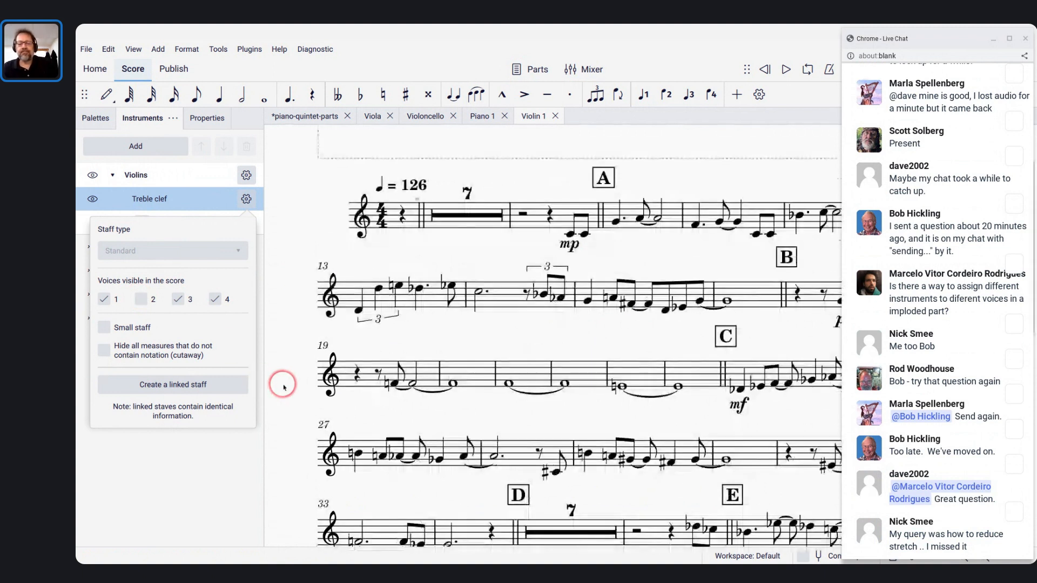
{"action": "scroll", "coordinate": [284, 387], "scroll_direction": "down", "scroll_amount": 3, "text": "ctrl"}
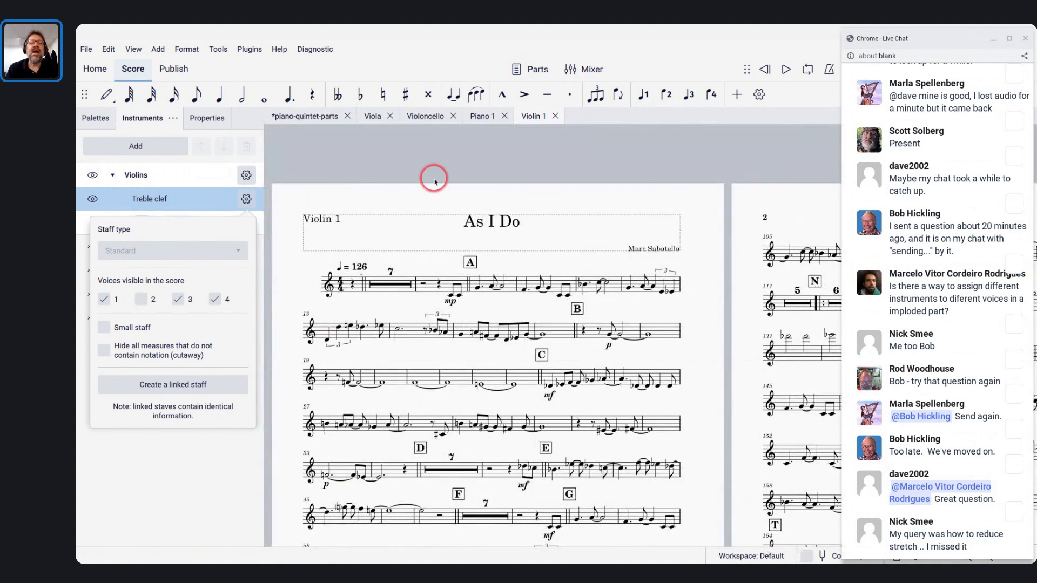
{"action": "left_click", "coordinate": [393, 133]}
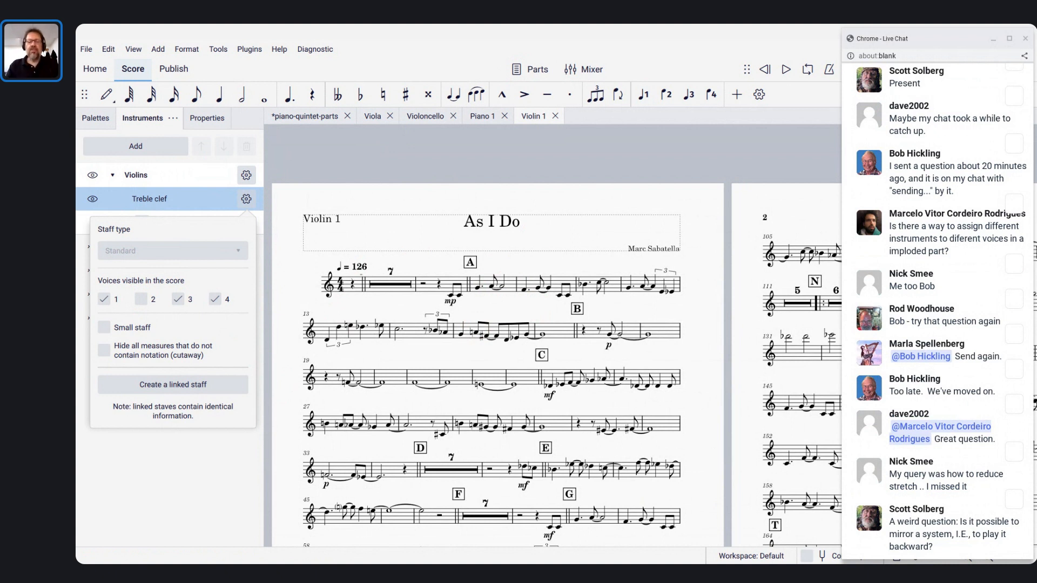
{"action": "scroll", "coordinate": [483, 378], "scroll_direction": "down", "scroll_amount": 5}
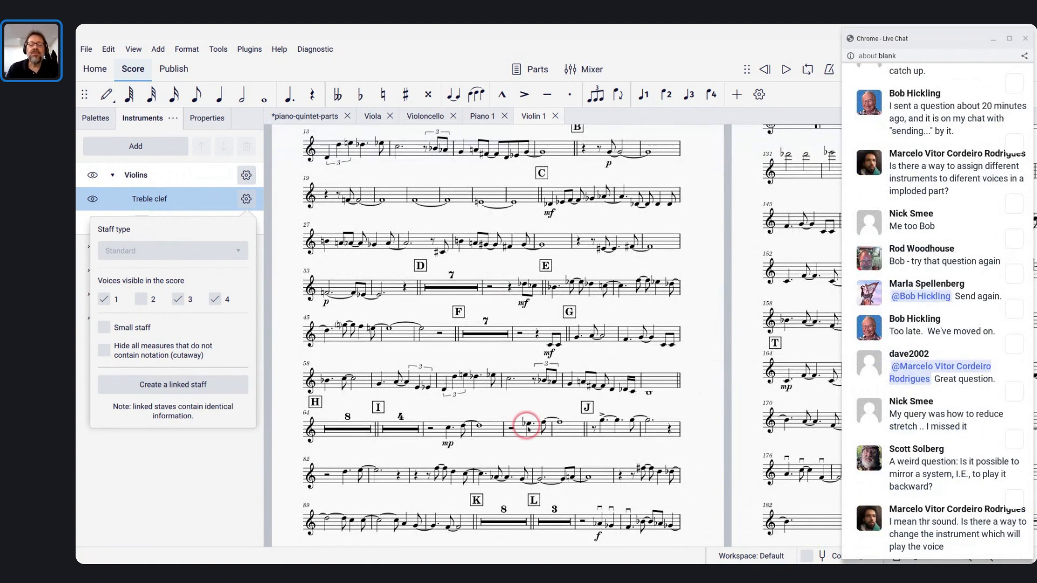
{"action": "scroll", "coordinate": [529, 430], "scroll_direction": "right", "scroll_amount": 3}
{"action": "scroll", "coordinate": [529, 430], "scroll_direction": "down", "scroll_amount": 2}
{"action": "scroll", "coordinate": [528, 429], "scroll_direction": "right", "scroll_amount": 4}
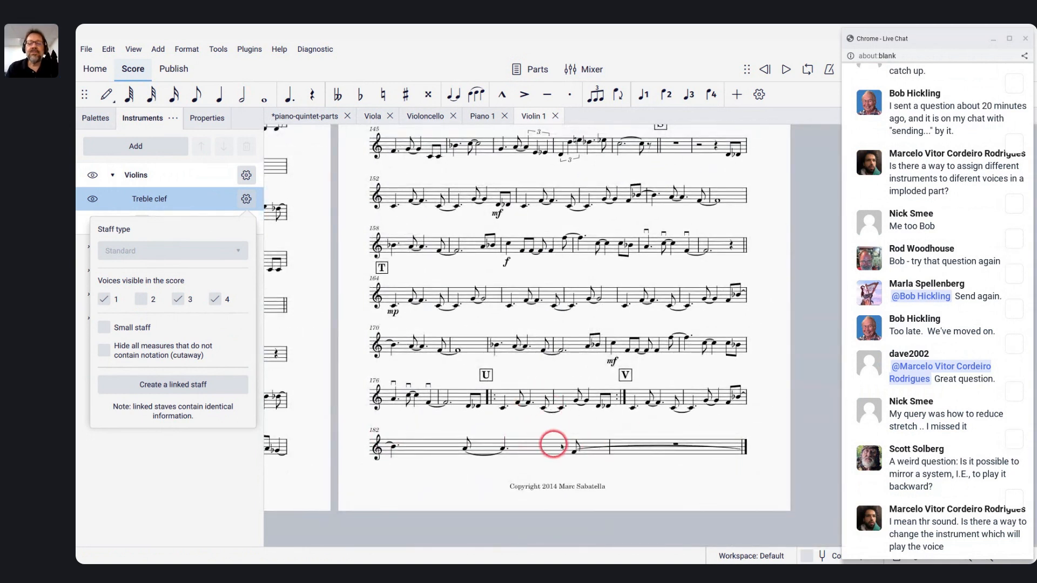
{"action": "scroll", "coordinate": [651, 437], "scroll_direction": "up", "scroll_amount": 5}
{"action": "scroll", "coordinate": [652, 437], "scroll_direction": "left", "scroll_amount": 2}
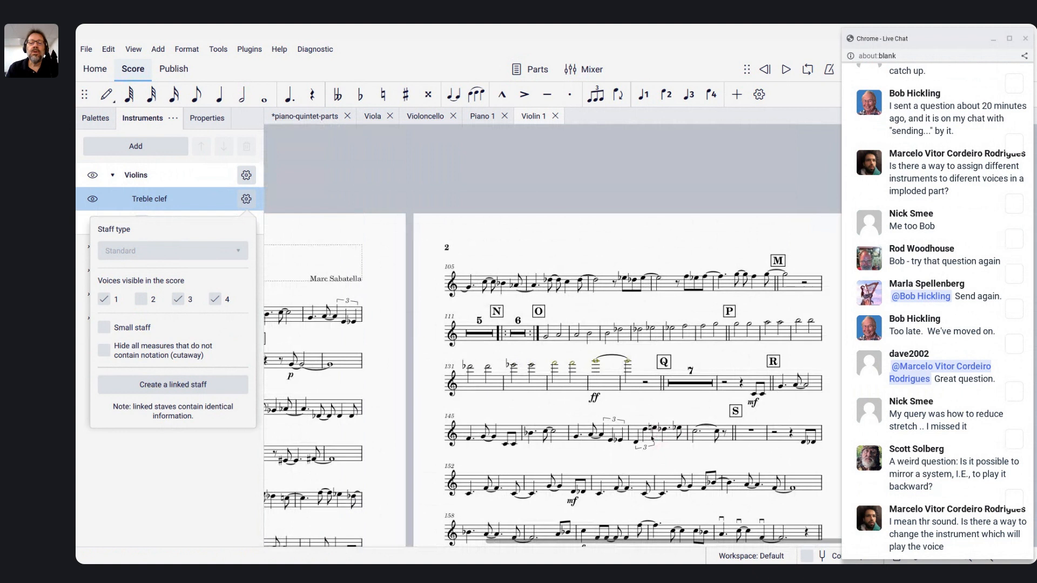
{"action": "scroll", "coordinate": [551, 367], "scroll_direction": "left", "scroll_amount": 5}
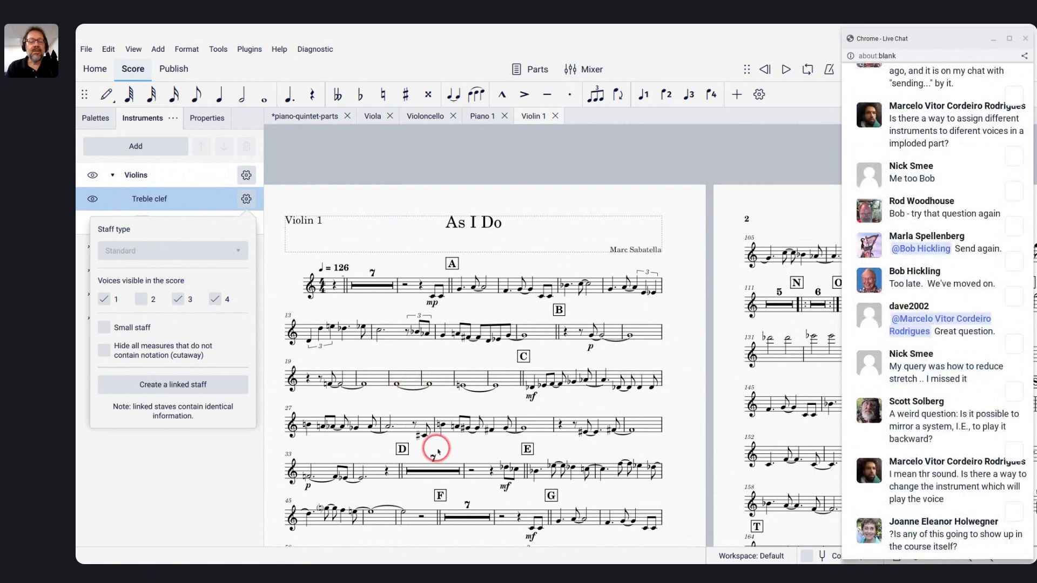
{"action": "scroll", "coordinate": [437, 451], "scroll_direction": "down", "scroll_amount": 3}
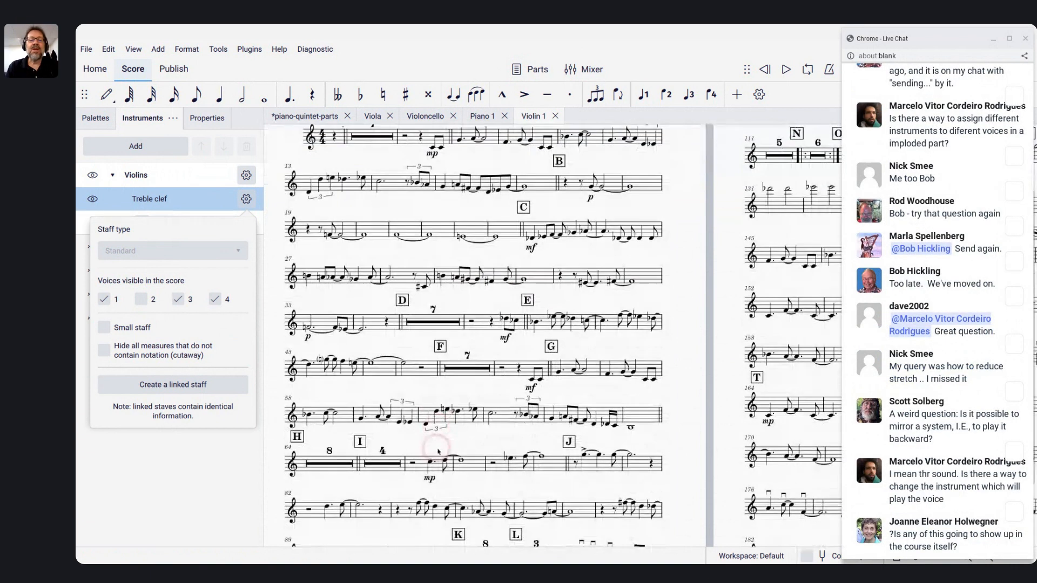
Switch to the Violoncello part and go to the systems around rehearsal marks D and E
{"action": "left_click", "coordinate": [424, 117]}
{"action": "scroll", "coordinate": [444, 259], "scroll_direction": "up", "scroll_amount": 5}
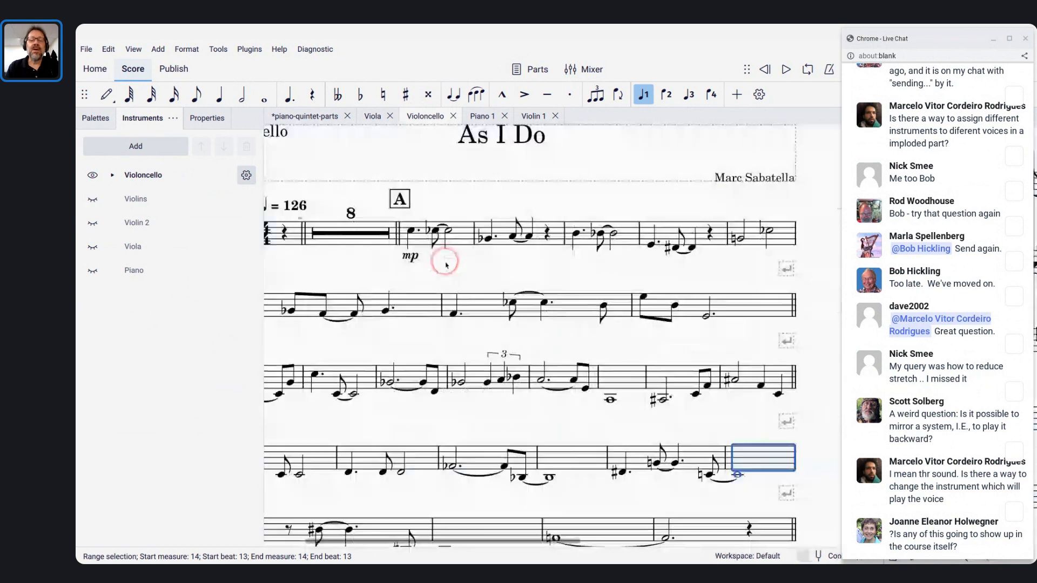
{"action": "scroll", "coordinate": [444, 259], "scroll_direction": "down", "scroll_amount": 3}
{"action": "scroll", "coordinate": [445, 260], "scroll_direction": "down", "scroll_amount": 3}
{"action": "scroll", "coordinate": [444, 259], "scroll_direction": "down", "scroll_amount": 2}
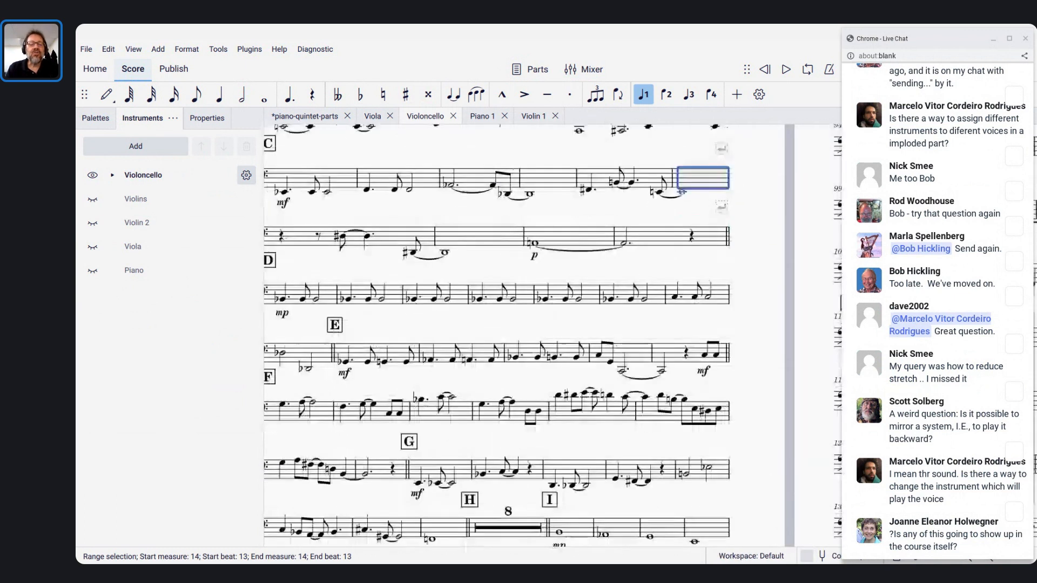
{"action": "scroll", "coordinate": [445, 260], "scroll_direction": "down", "scroll_amount": 2}
Try decreasing the layout stretch of measures 35 to 42 together by one increment, and undo it
{"action": "left_click", "coordinate": [336, 326]}
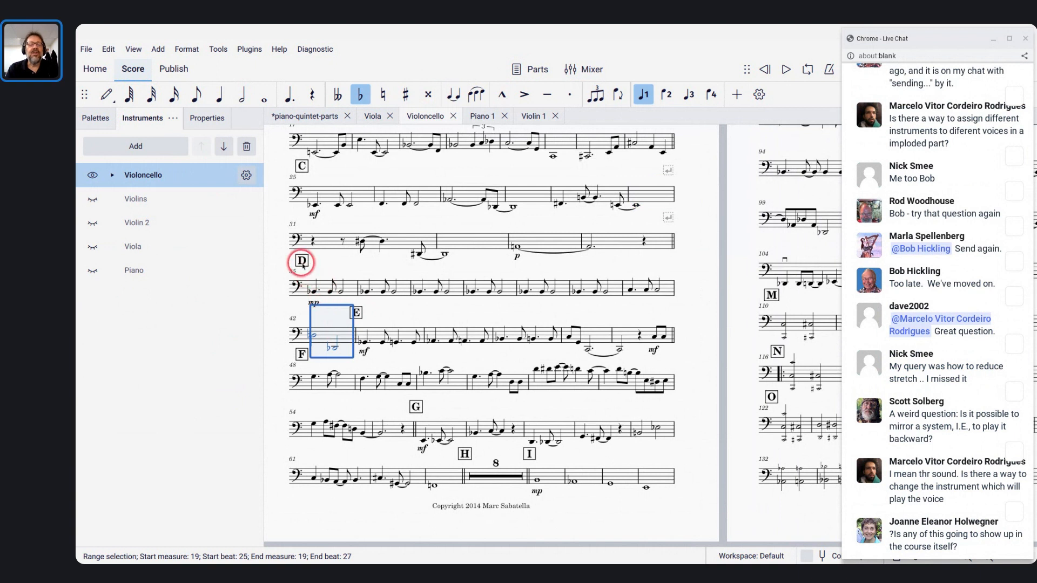
{"action": "left_click", "coordinate": [322, 289]}
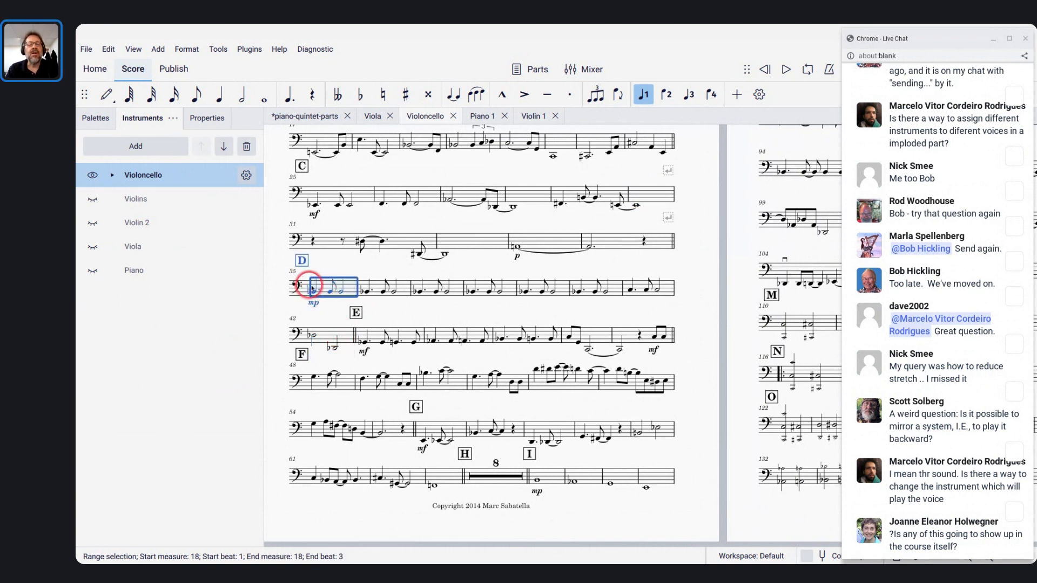
{"action": "left_click", "coordinate": [341, 338], "text": "shift"}
{"action": "scroll", "coordinate": [342, 338], "scroll_direction": "up", "scroll_amount": 1}
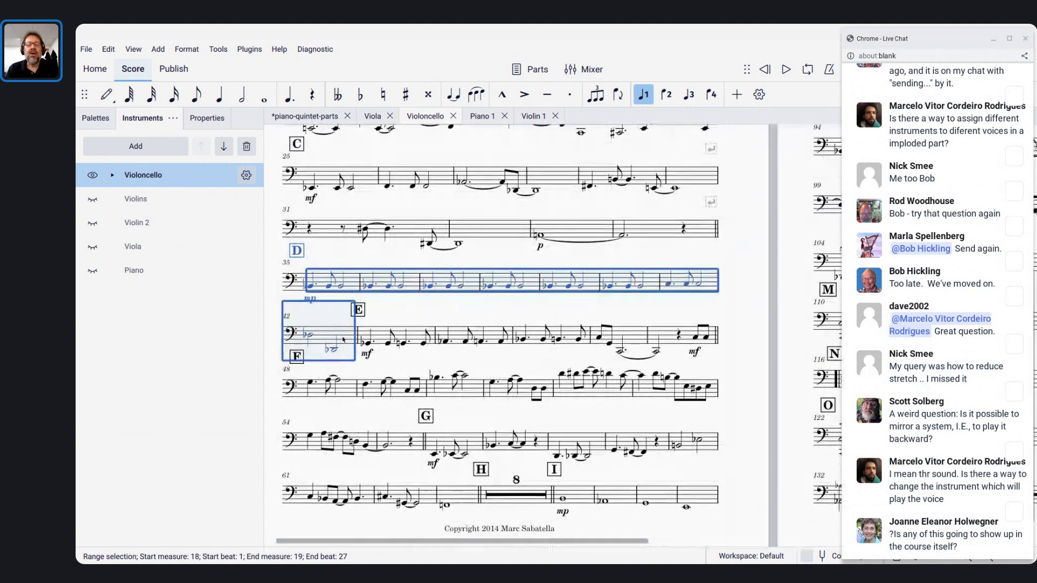
{"action": "scroll", "coordinate": [343, 338], "scroll_direction": "left", "scroll_amount": 1}
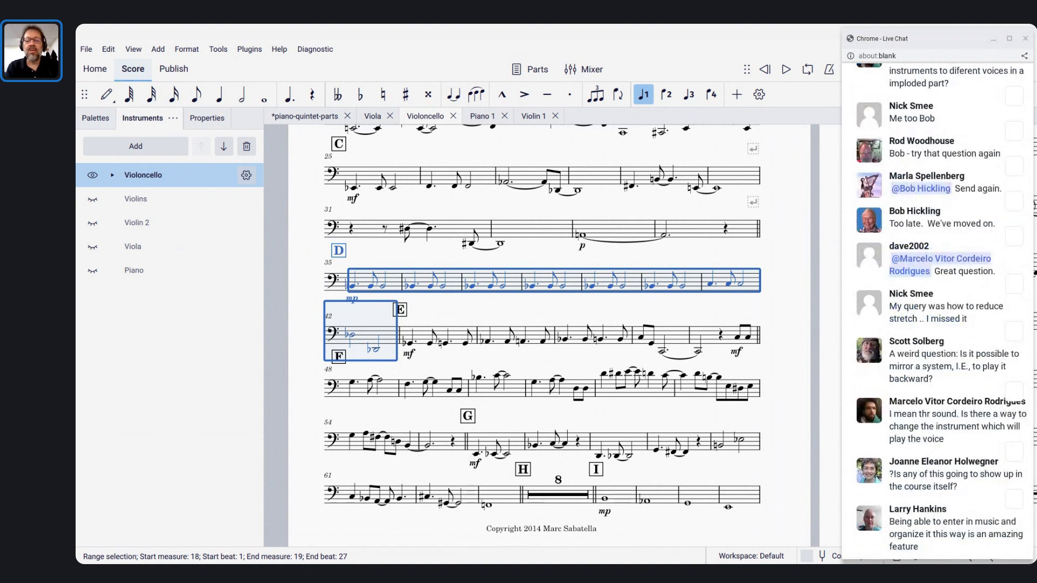
{"action": "key", "text": "shift+bracketleft"}
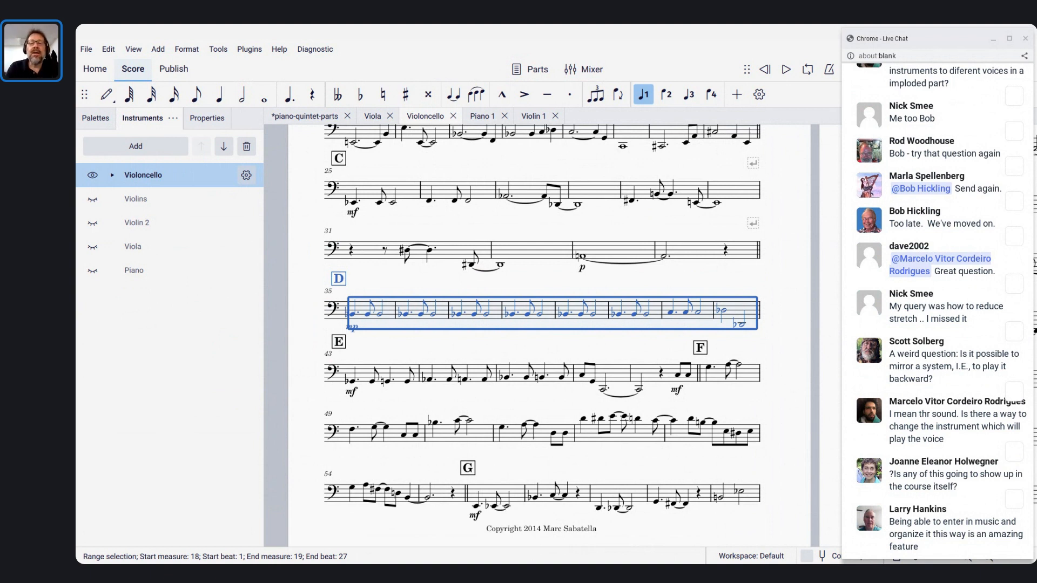
{"action": "key", "text": "ctrl+z"}
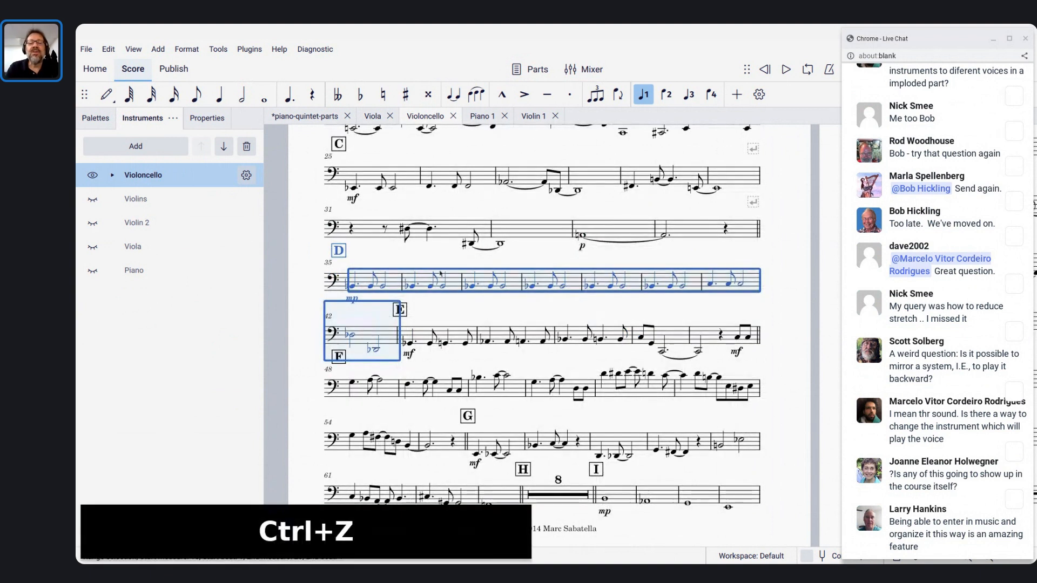
Decrease the layout stretch of measure 35 alone, at rehearsal mark D, by seven increments
{"action": "left_click", "coordinate": [393, 284]}
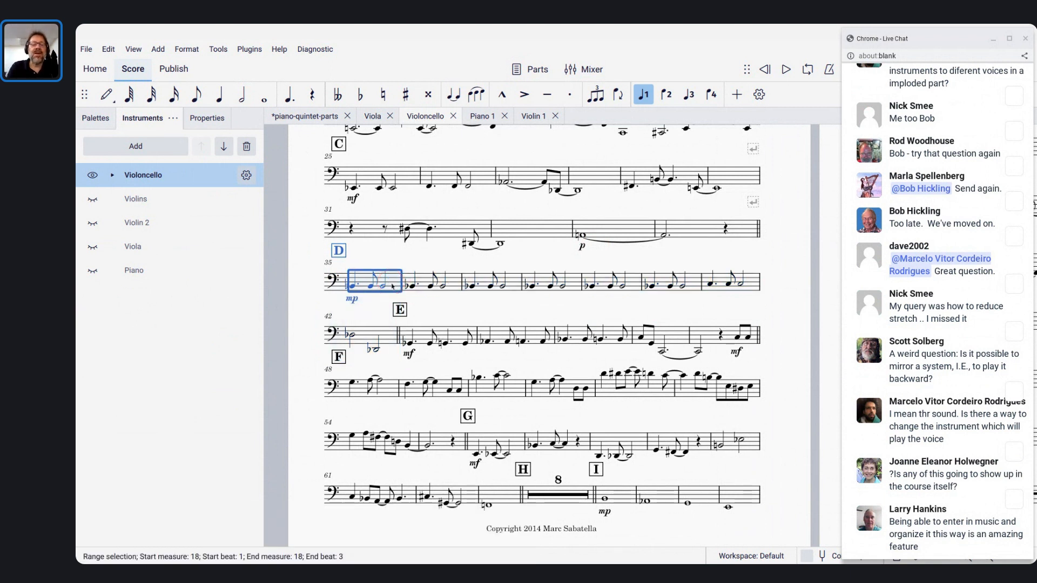
{"action": "key", "text": "shift+bracketleft"}
{"action": "key", "text": "shift+bracketleft"}
{"action": "key", "text": "shift+bracketleft"}
{"action": "key", "text": "shift+bracketleft"}
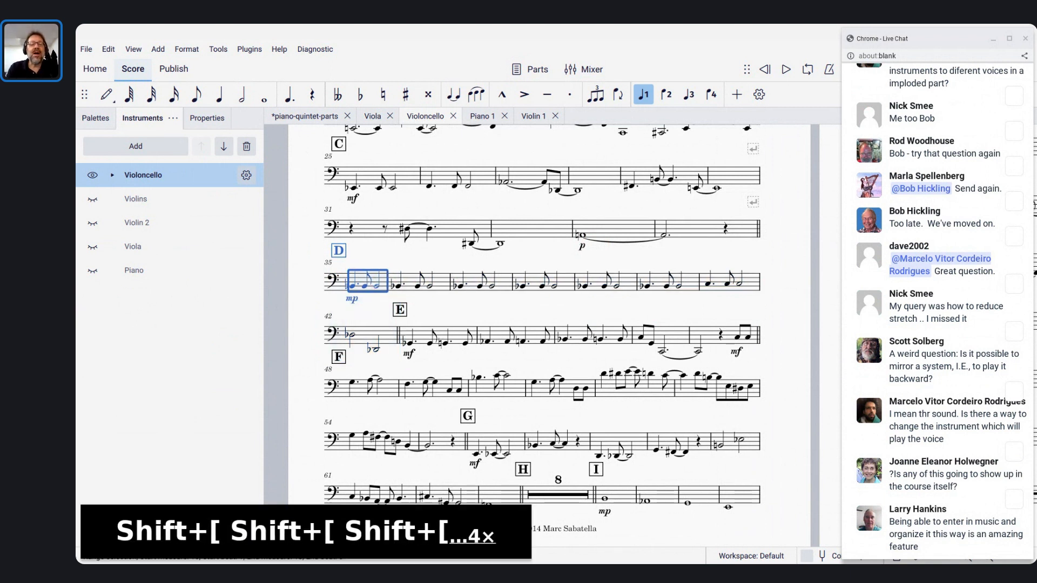
{"action": "key", "text": "shift+bracketleft"}
{"action": "key", "text": "shift+bracketleft"}
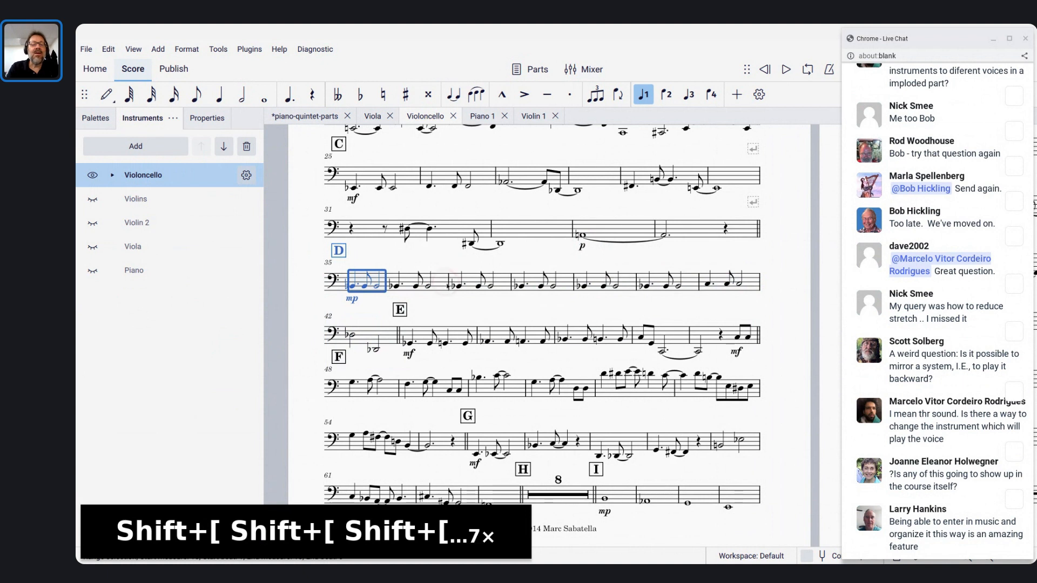
Decrease the layout stretch of measure 36 by three increments to pull measure 42 onto the same system, and inspect the spacing
{"action": "left_click", "coordinate": [403, 281]}
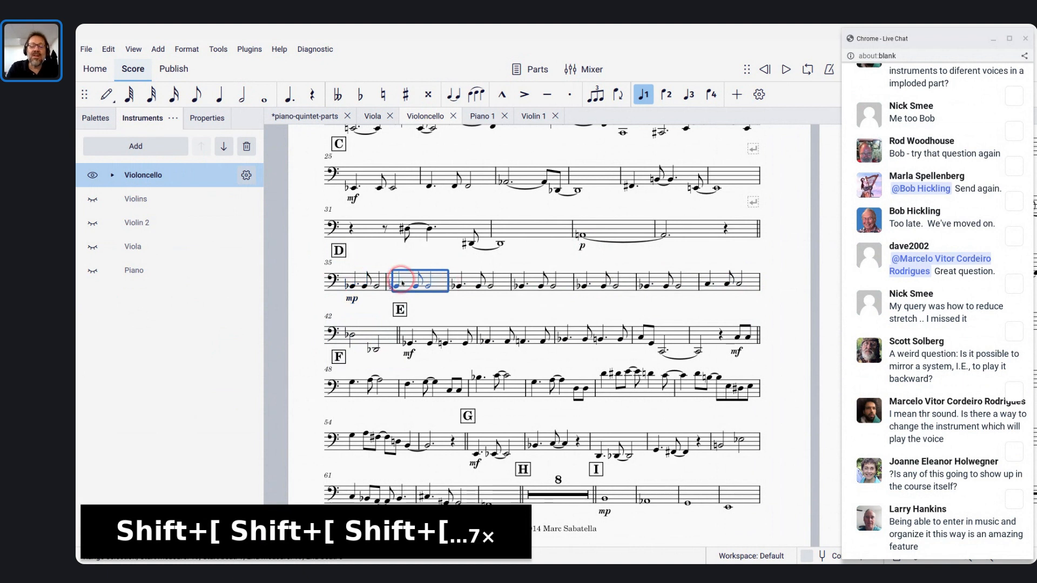
{"action": "key", "text": "shift+bracketleft"}
{"action": "key", "text": "shift+bracketleft"}
{"action": "key", "text": "shift+bracketleft"}
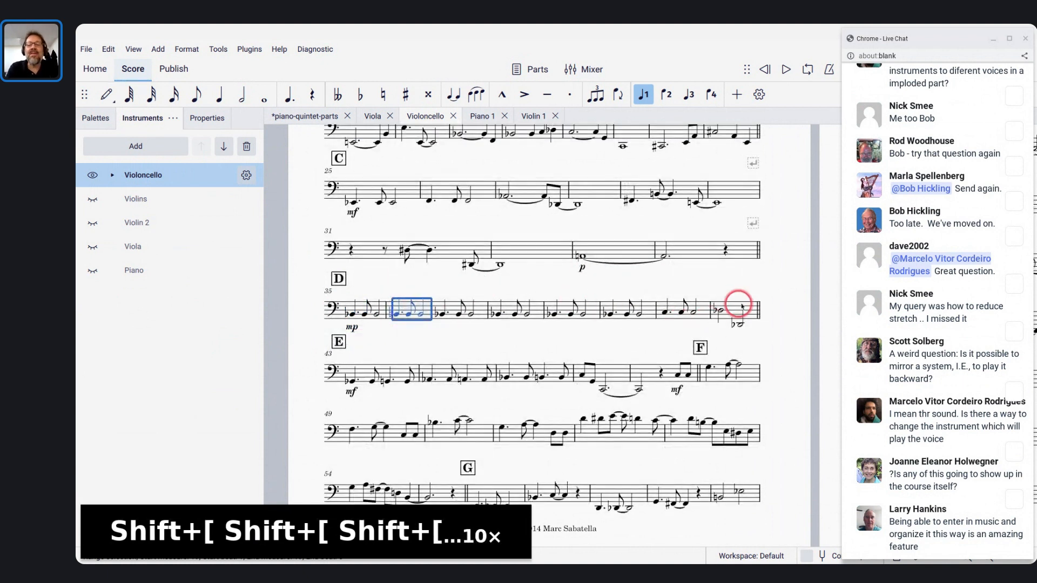
{"action": "scroll", "coordinate": [561, 354], "scroll_direction": "up", "scroll_amount": 3}
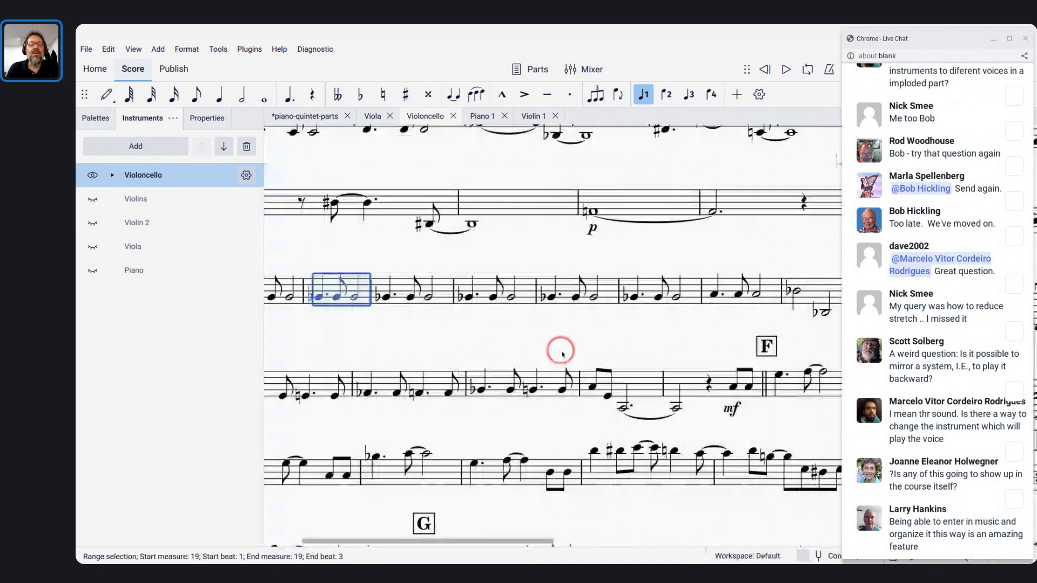
{"action": "scroll", "coordinate": [561, 354], "scroll_direction": "up", "scroll_amount": 1}
{"action": "scroll", "coordinate": [402, 355], "scroll_direction": "left", "scroll_amount": 3}
{"action": "left_click", "coordinate": [465, 326]}
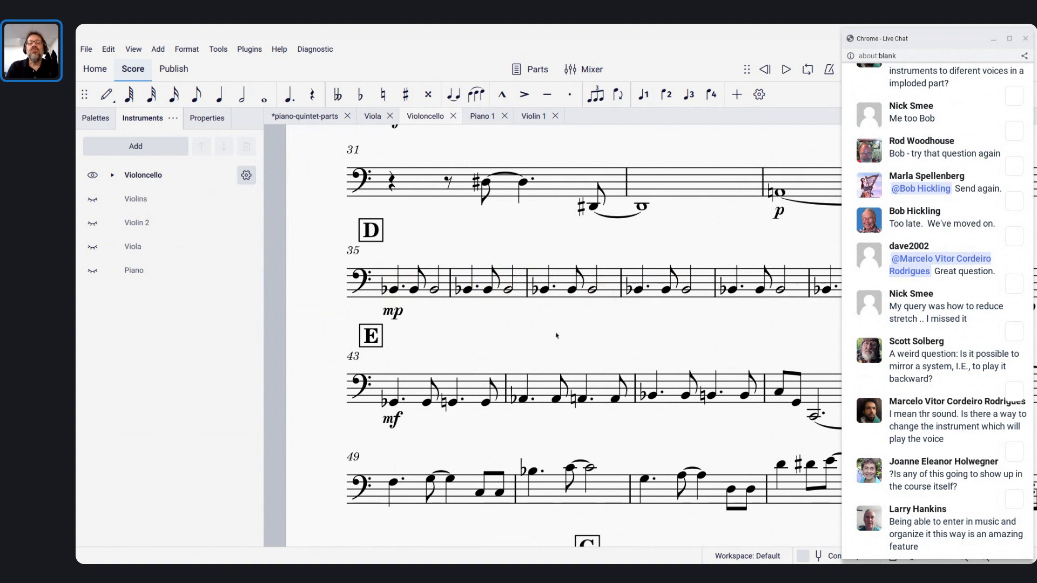
Reset the layout stretch of measures 35 to 42 in the Violoncello part
{"action": "scroll", "coordinate": [535, 336], "scroll_direction": "down", "scroll_amount": 3}
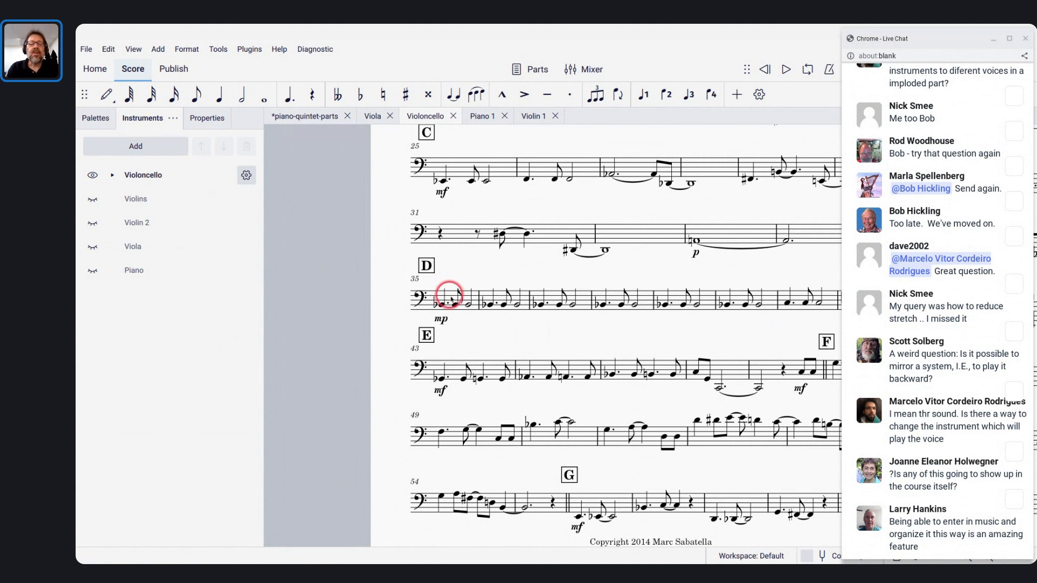
{"action": "left_click", "coordinate": [450, 296]}
{"action": "scroll", "coordinate": [451, 297], "scroll_direction": "right", "scroll_amount": 3}
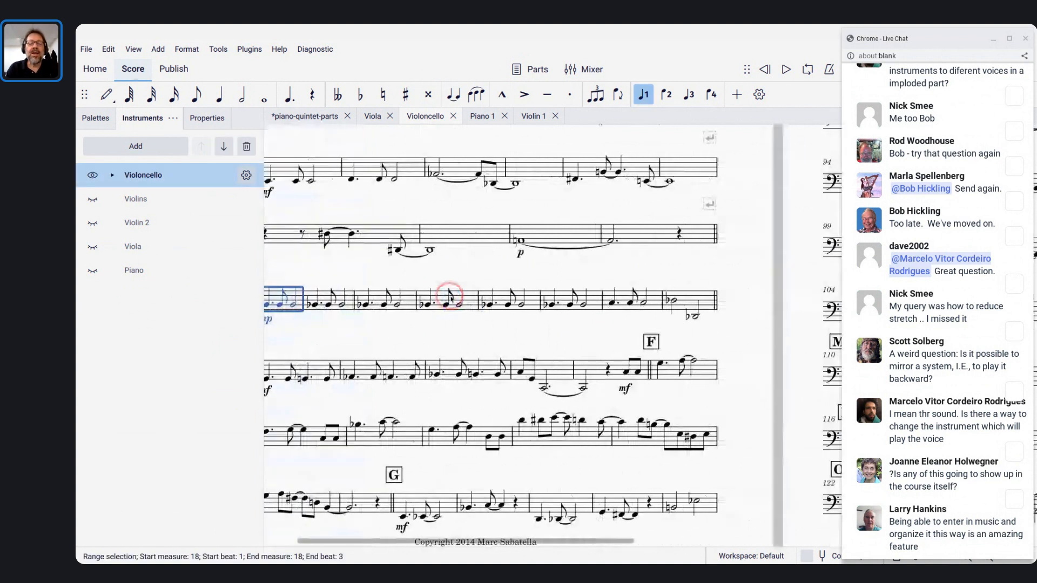
{"action": "left_click", "coordinate": [683, 303], "text": "shift"}
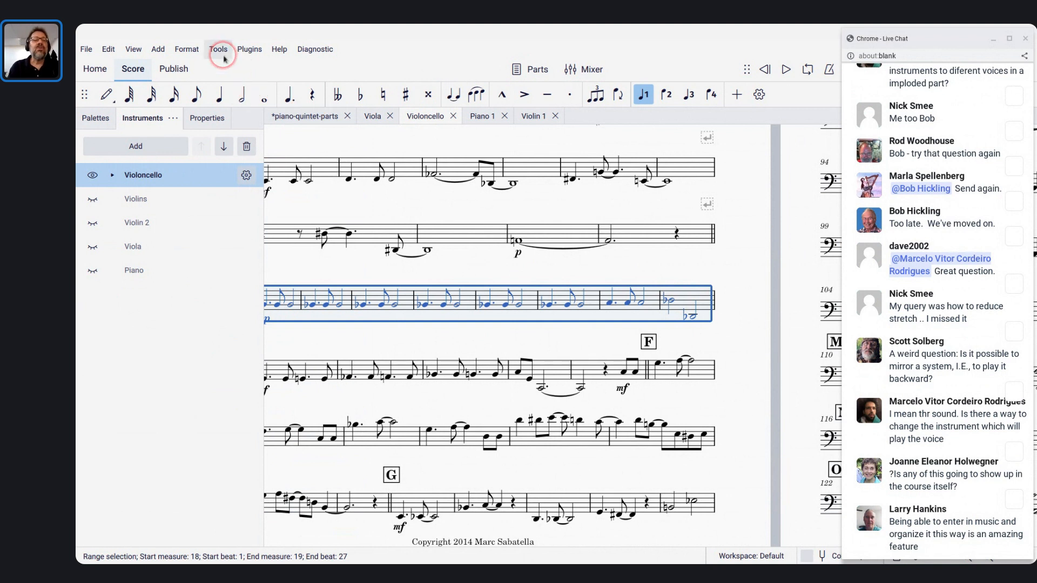
{"action": "left_click", "coordinate": [188, 52]}
{"action": "mouse_move", "coordinate": [233, 134]}
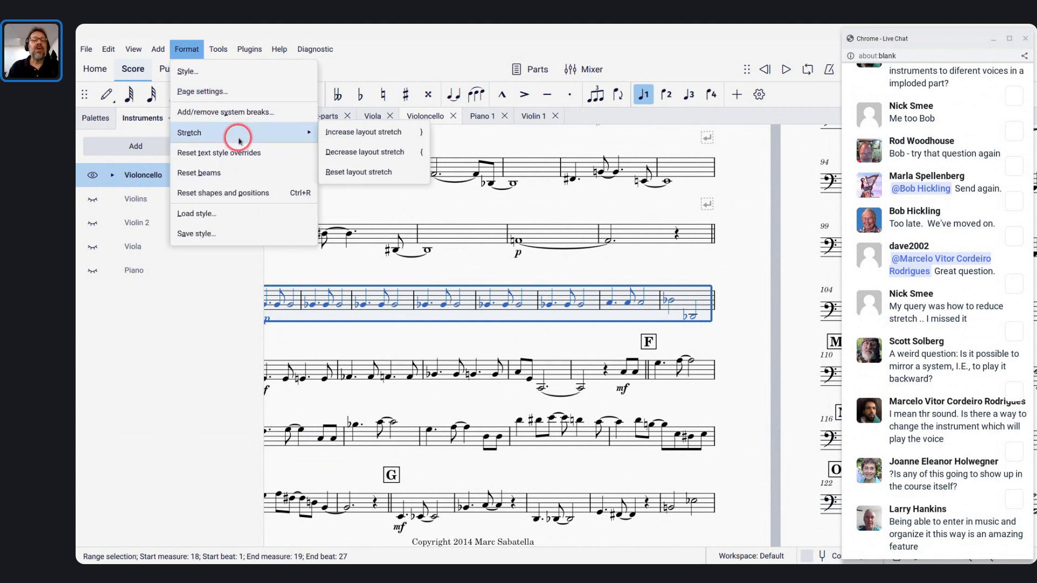
{"action": "left_click", "coordinate": [359, 172]}
{"action": "scroll", "coordinate": [627, 256], "scroll_direction": "left", "scroll_amount": 2}
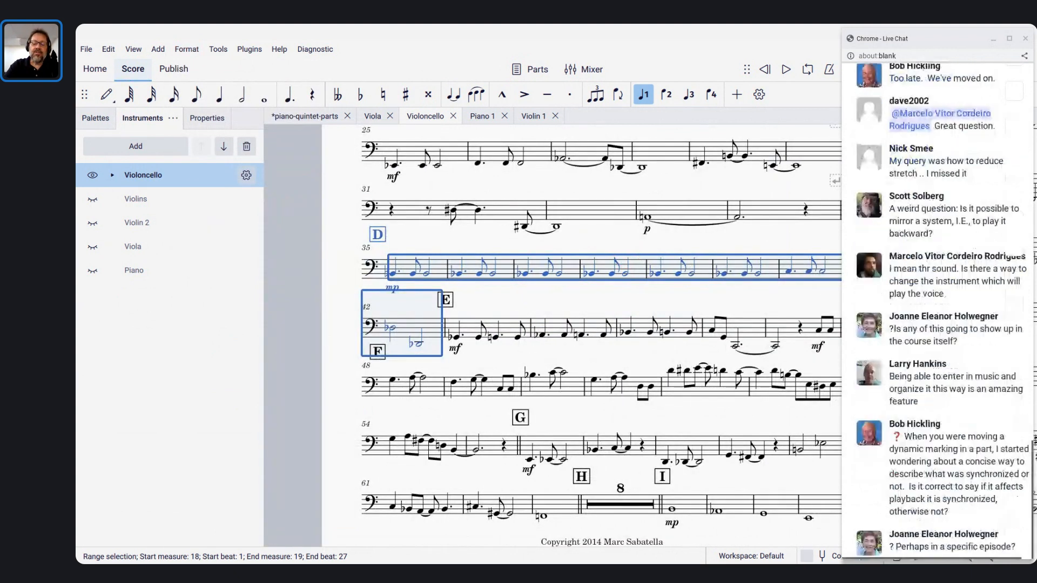
Decrease the layout stretch of measures 35 to 42 together by one increment in the Violoncello part
{"action": "key", "text": "shift+bracketleft"}
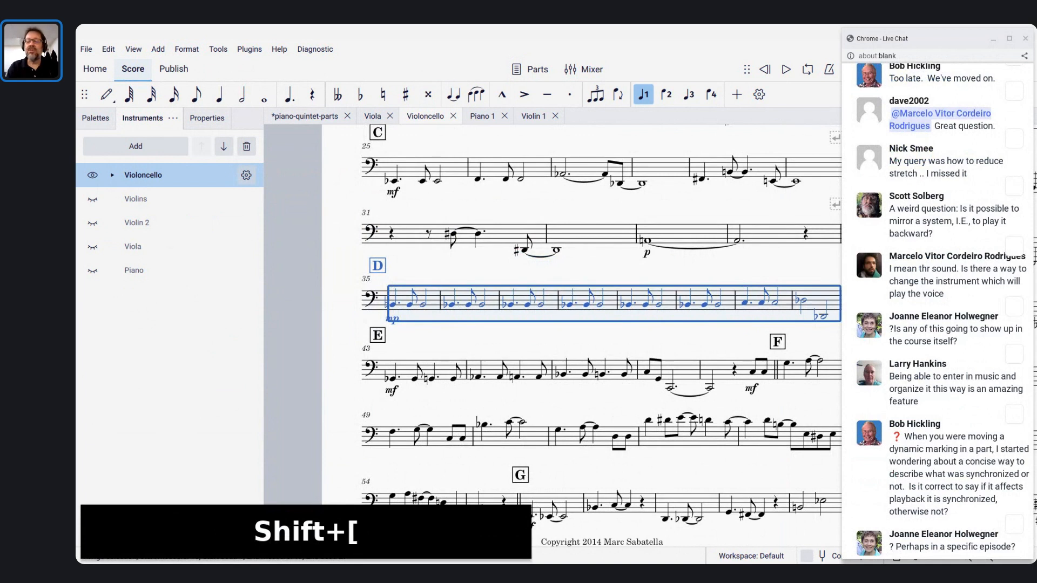
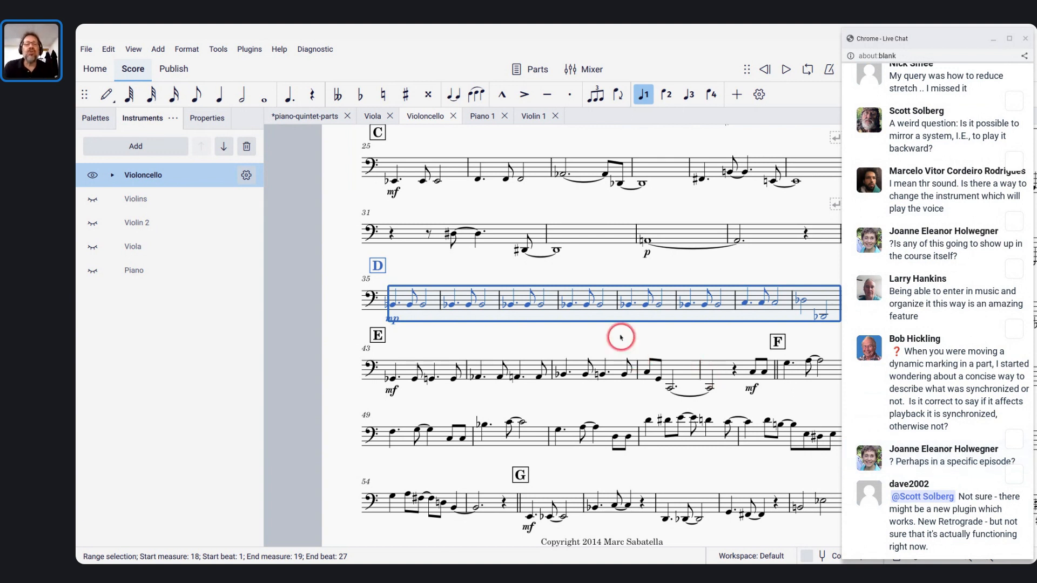
Set the tempo marking at the start of the Violoncello part to 120
{"action": "scroll", "coordinate": [372, 162], "scroll_direction": "up", "scroll_amount": 5}
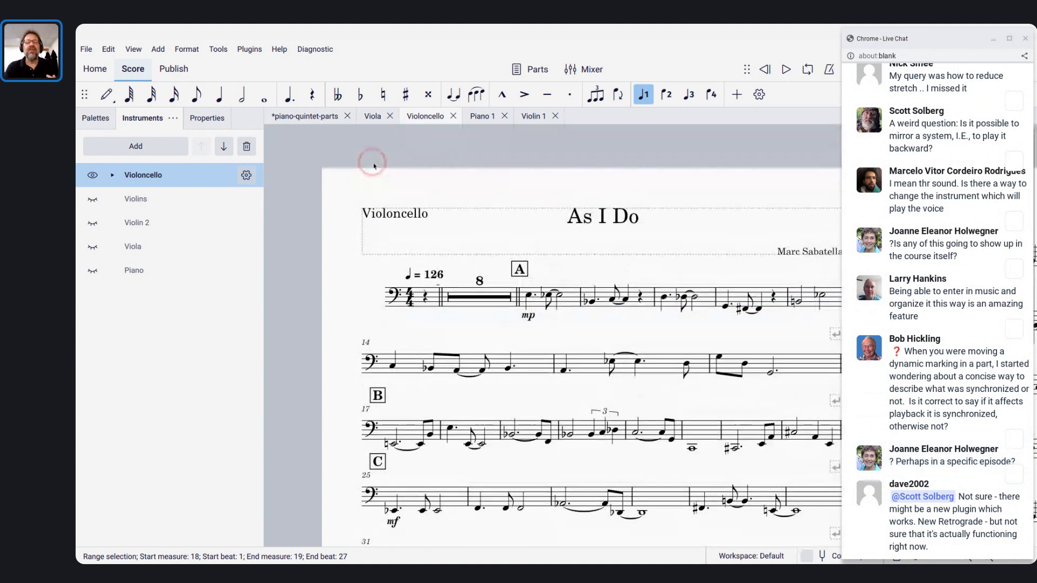
{"action": "left_click", "coordinate": [439, 276]}
{"action": "key", "text": "Right"}
{"action": "key", "text": "BackSpace"}
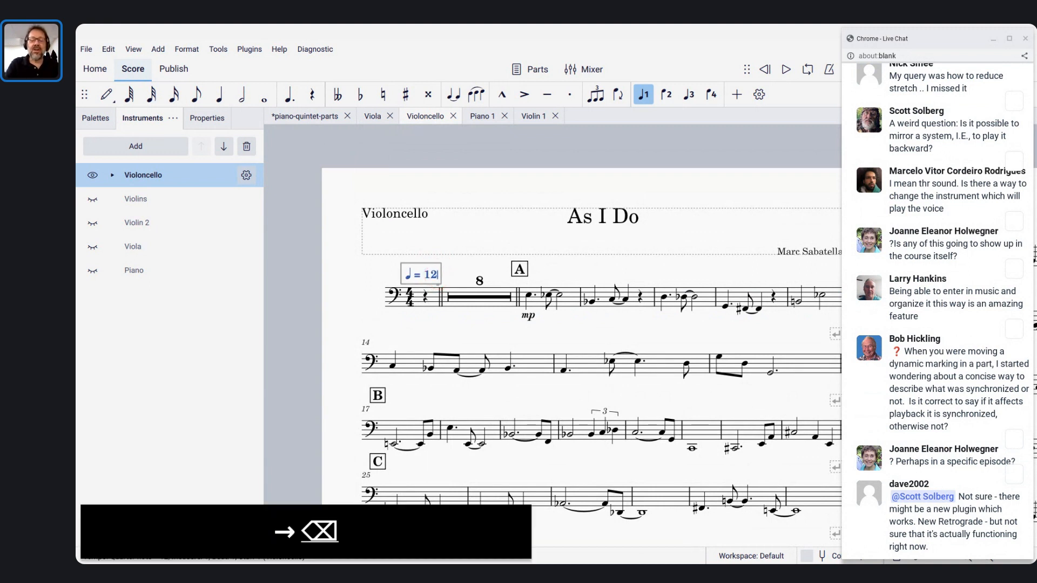
{"action": "type", "text": "0"}
{"action": "left_click", "coordinate": [350, 269]}
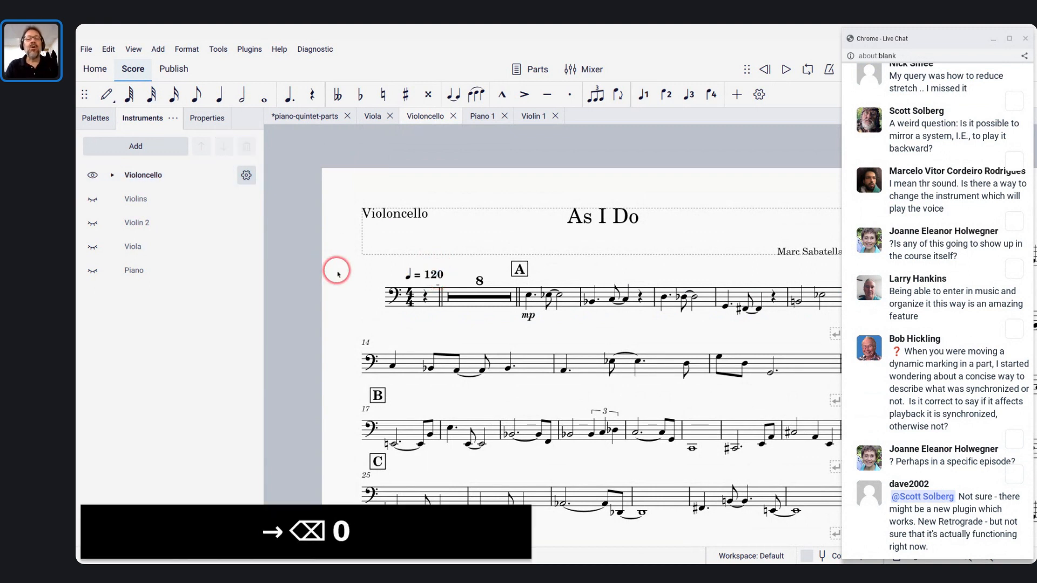
Switch to the full score and check the tempo marking above its first measure
{"action": "left_click", "coordinate": [303, 119]}
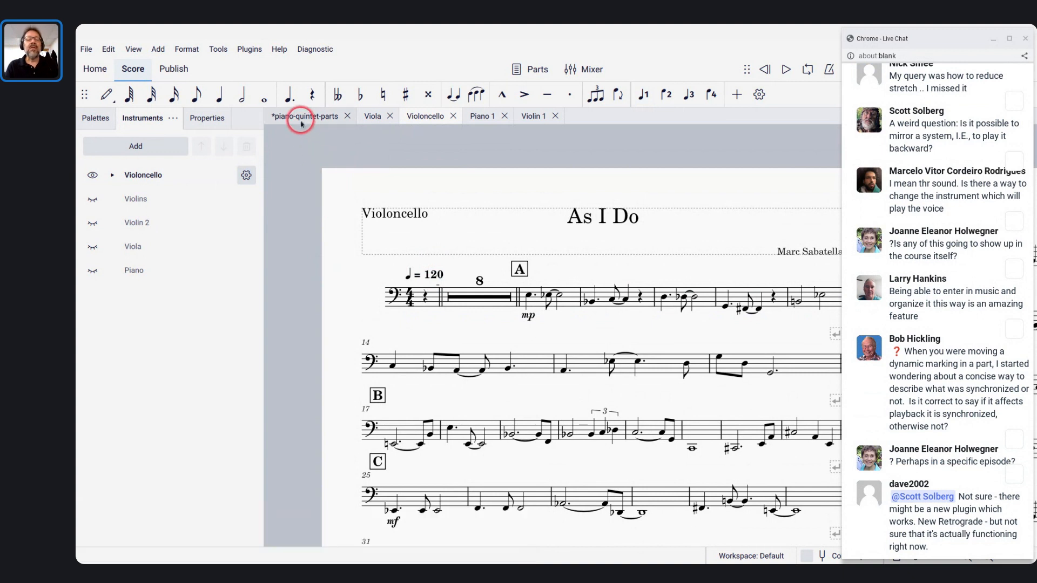
{"action": "scroll", "coordinate": [414, 263], "scroll_direction": "up", "scroll_amount": 4}
{"action": "scroll", "coordinate": [413, 263], "scroll_direction": "left", "scroll_amount": 7}
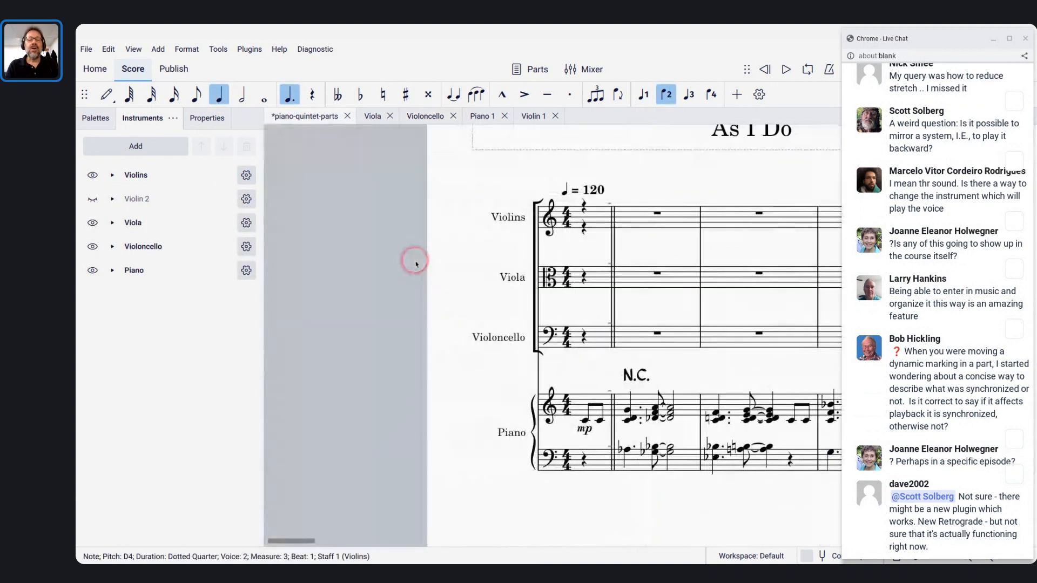
{"action": "scroll", "coordinate": [593, 191], "scroll_direction": "right", "scroll_amount": 5}
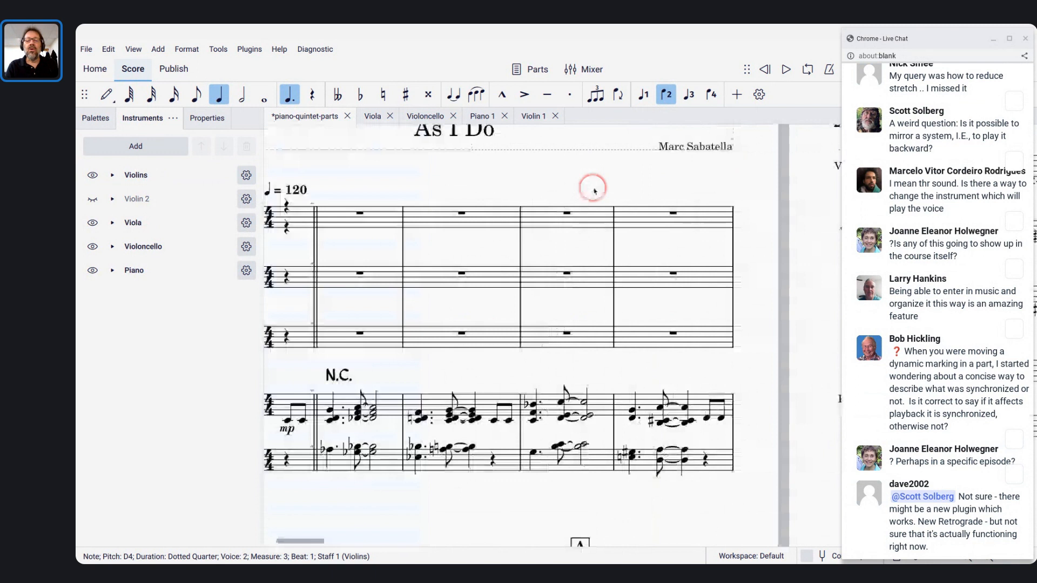
Change rehearsal mark A to Z in the full score
{"action": "scroll", "coordinate": [600, 259], "scroll_direction": "down", "scroll_amount": 5}
{"action": "left_click", "coordinate": [583, 281]}
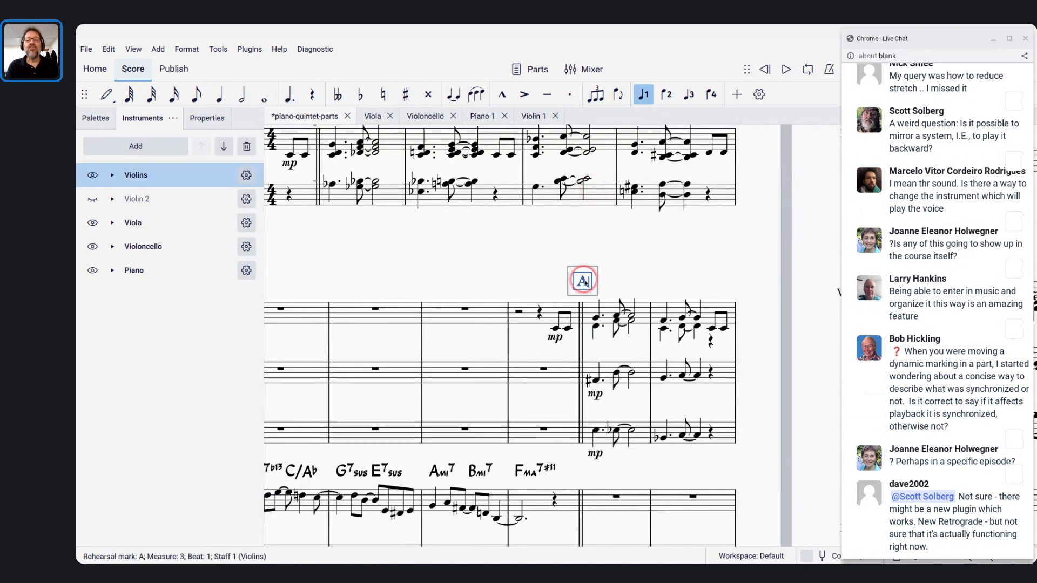
{"action": "key", "text": "ctrl+a"}
{"action": "type", "text": "A"}
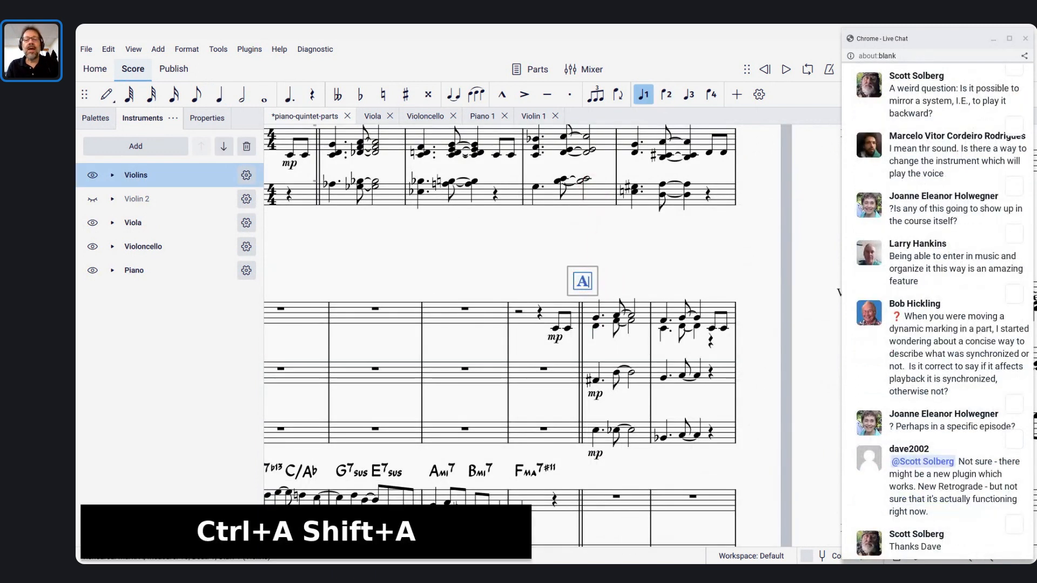
{"action": "key", "text": "BackSpace"}
{"action": "type", "text": "Z"}
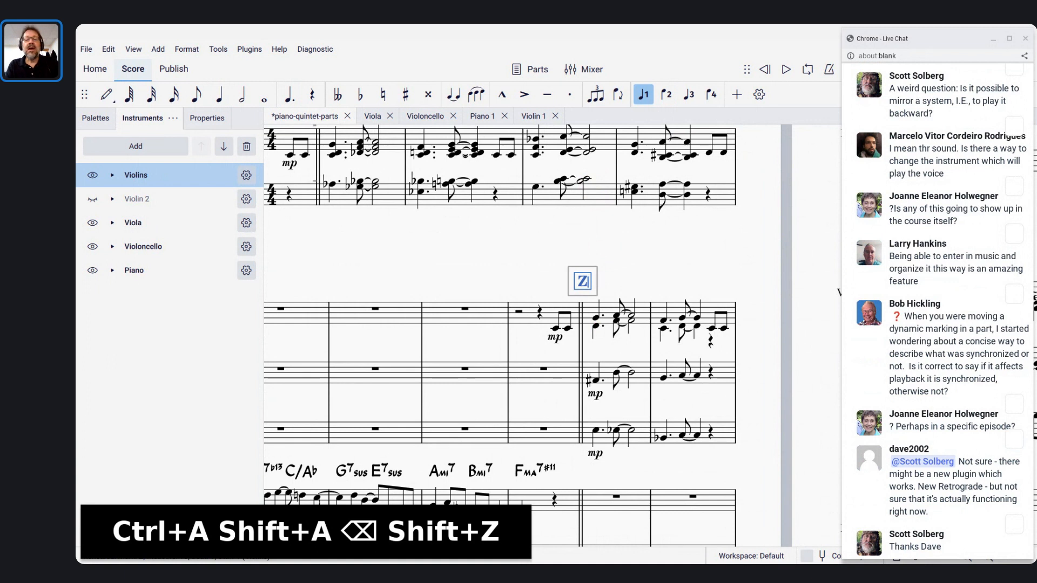
{"action": "key", "text": "Escape"}
Open the Viola part and check its tempo marking and first rehearsal mark
{"action": "left_click", "coordinate": [371, 116]}
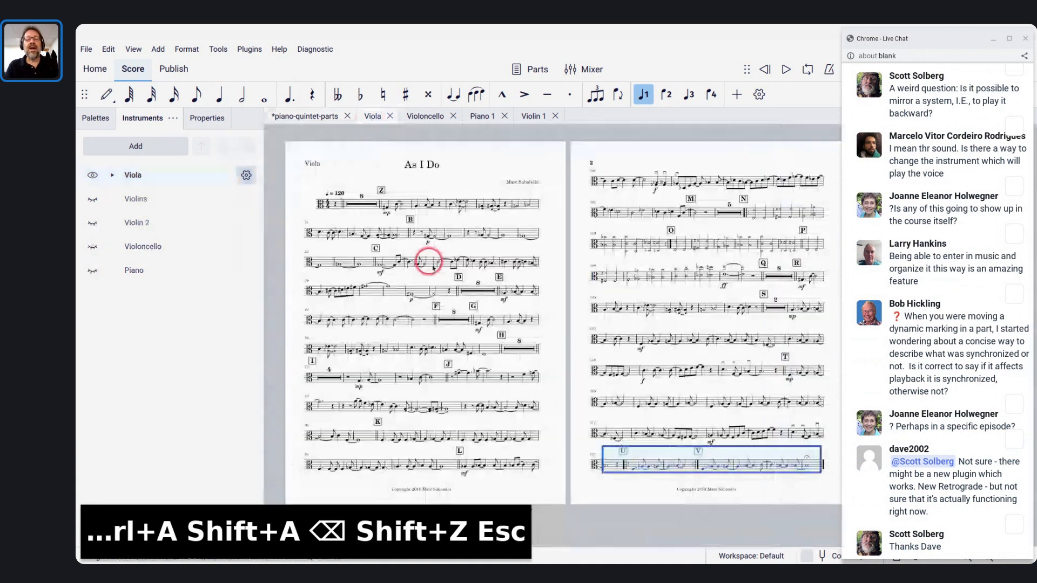
{"action": "scroll", "coordinate": [418, 250], "scroll_direction": "up", "scroll_amount": 5}
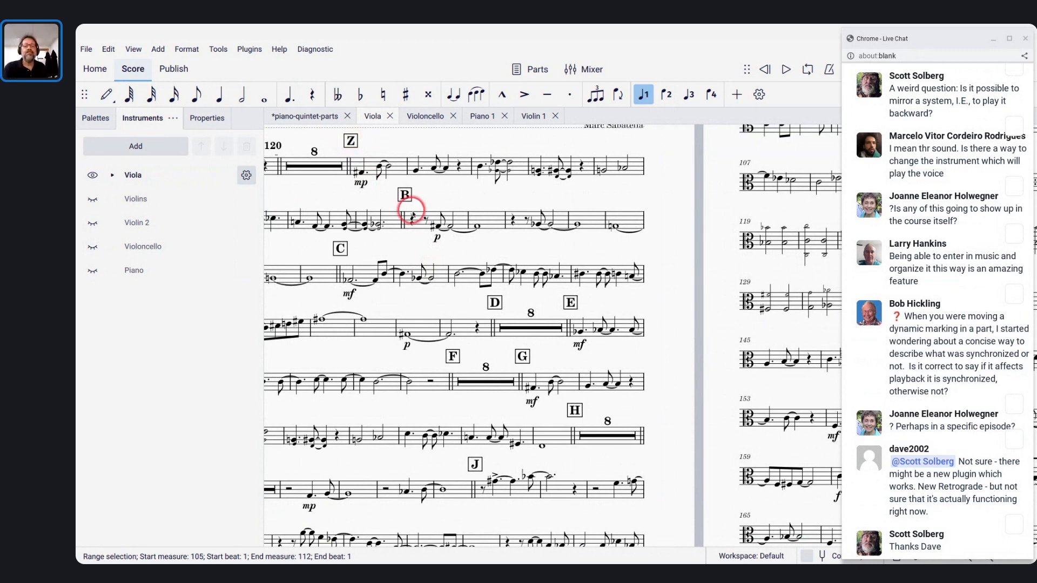
{"action": "scroll", "coordinate": [412, 208], "scroll_direction": "down", "scroll_amount": 5}
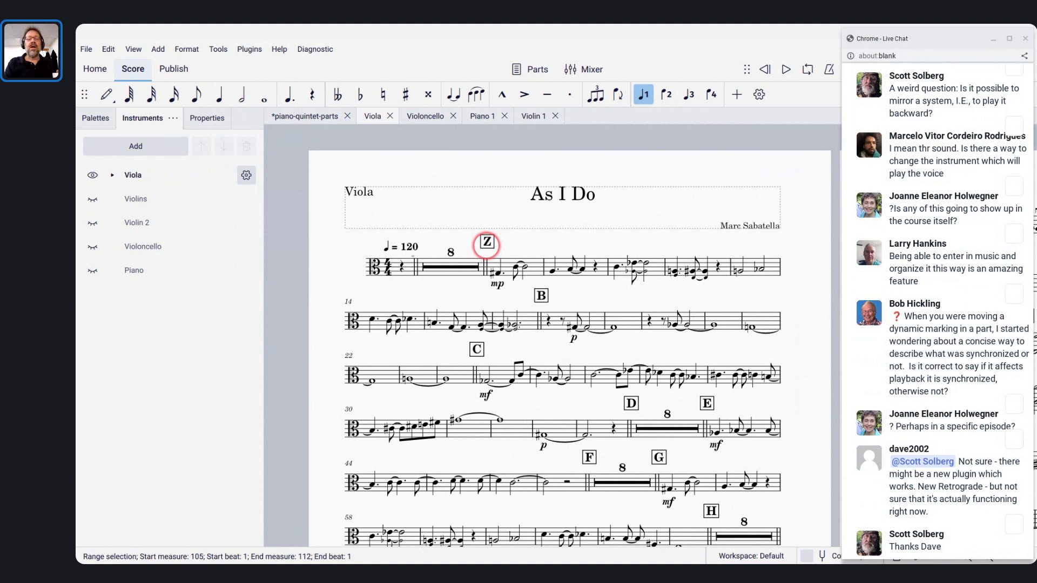
Display the element properties alongside the first page of the Viola part
{"action": "left_click", "coordinate": [202, 121]}
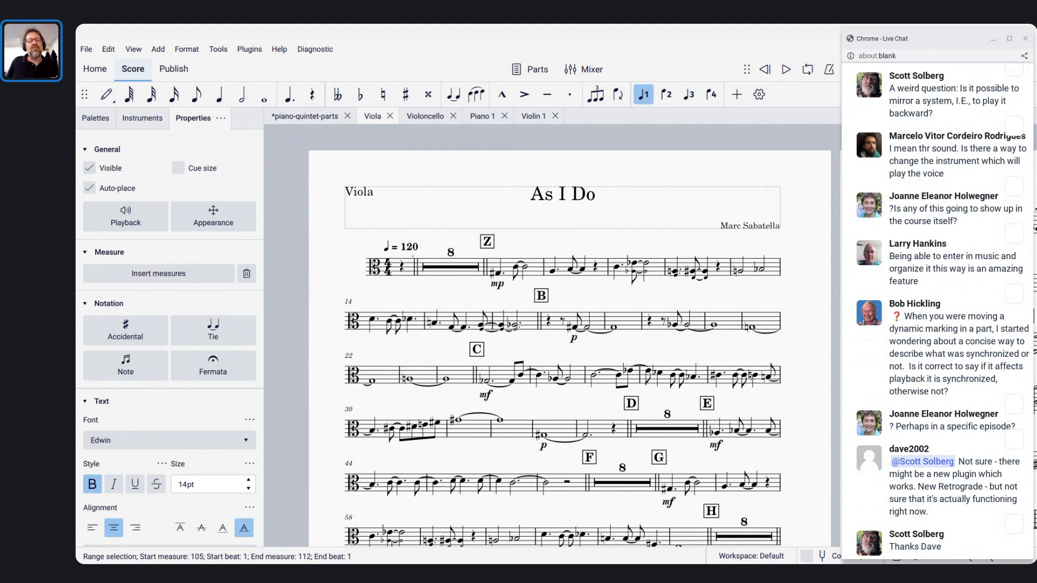
{"action": "left_click", "coordinate": [439, 271]}
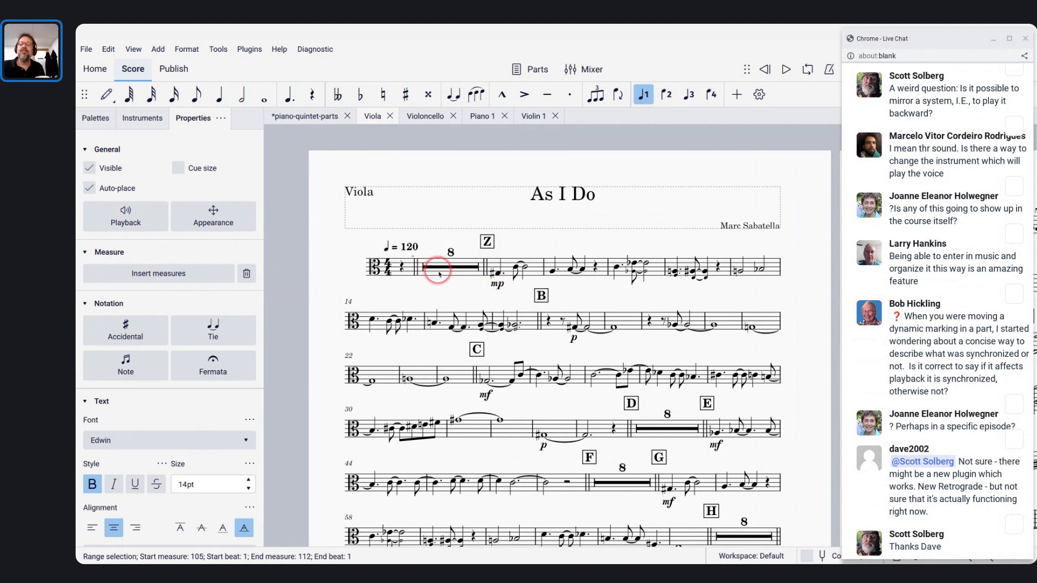
{"action": "left_click_drag", "start_coordinate": [451, 282], "coordinate": [438, 274]}
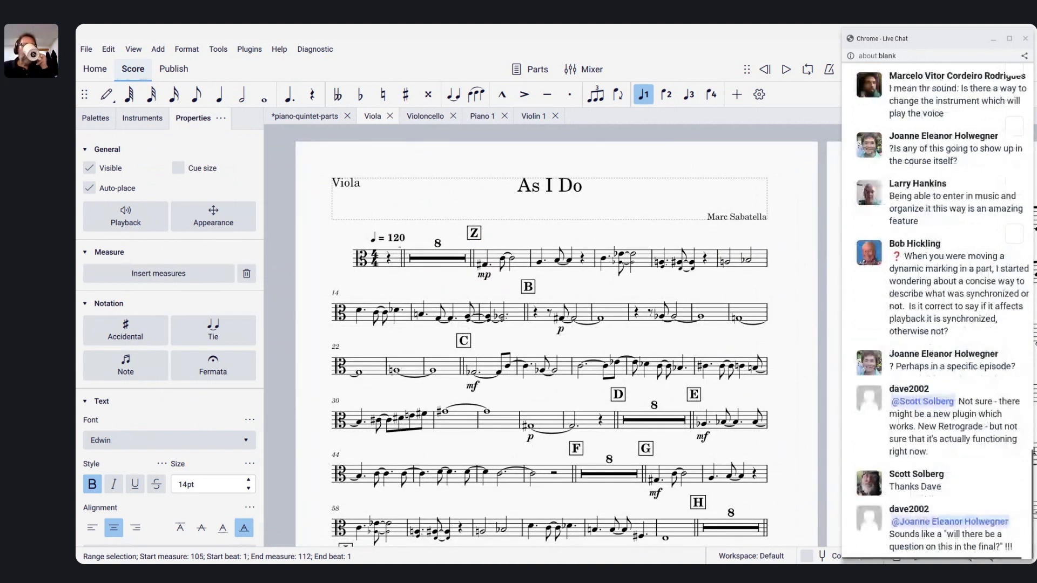
Read back through the recent viewer questions in the Live Chat window
{"action": "scroll", "coordinate": [947, 272], "scroll_direction": "up", "scroll_amount": 1}
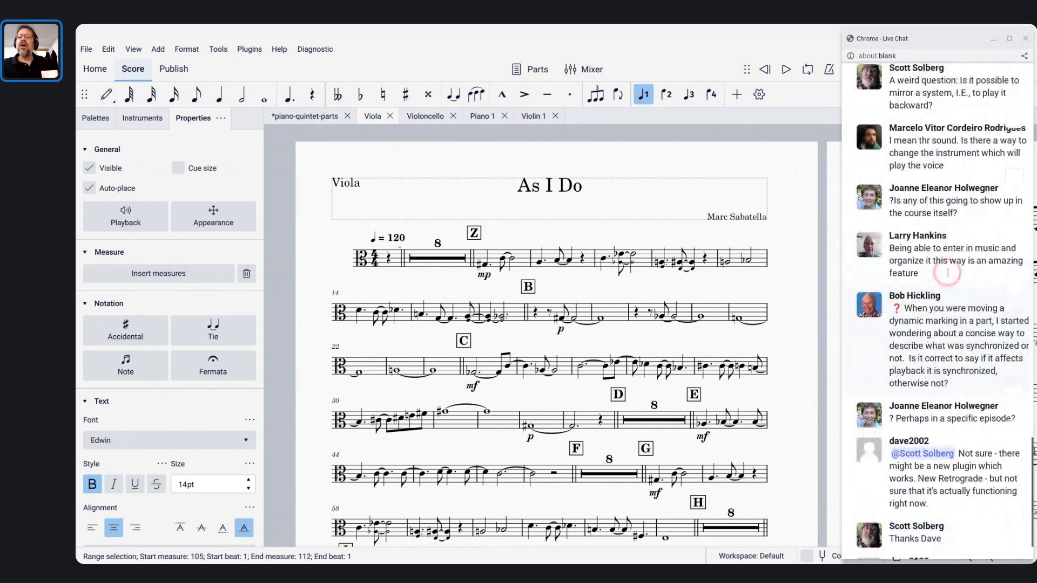
{"action": "scroll", "coordinate": [948, 273], "scroll_direction": "up", "scroll_amount": 1}
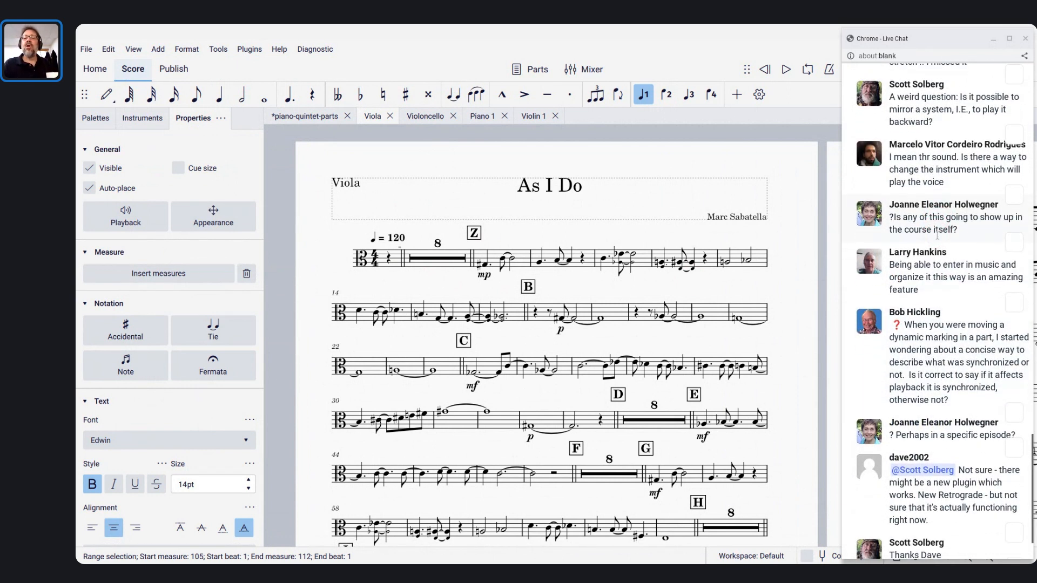
{"action": "left_click", "coordinate": [923, 223]}
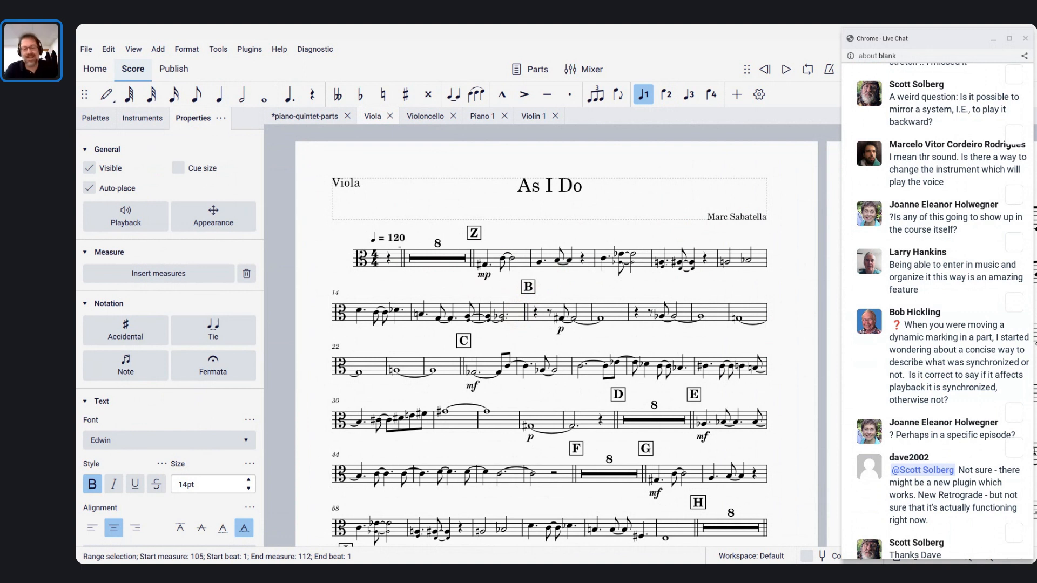
{"action": "scroll", "coordinate": [846, 349], "scroll_direction": "up", "scroll_amount": 1}
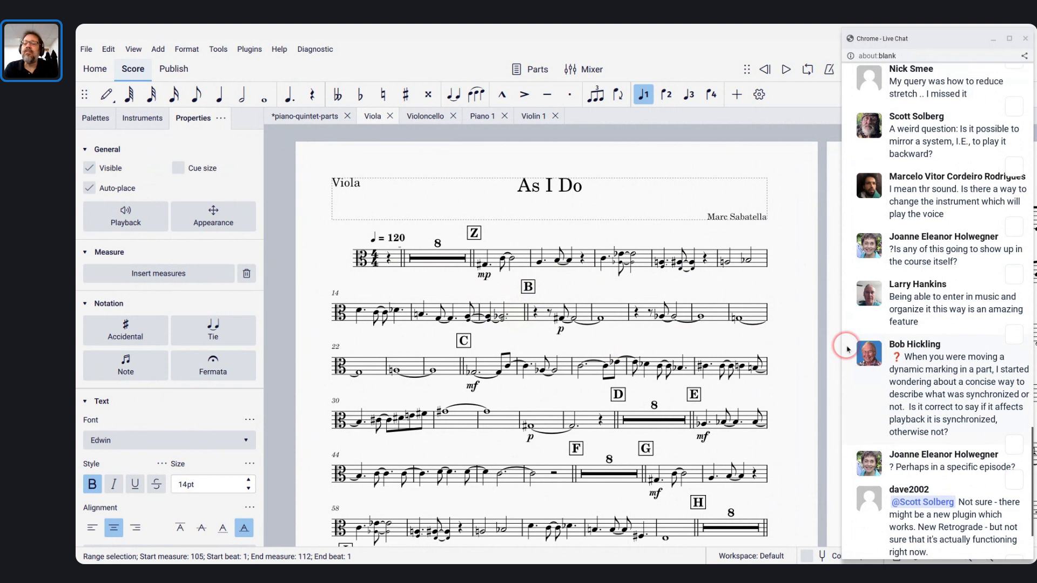
{"action": "scroll", "coordinate": [846, 350], "scroll_direction": "up", "scroll_amount": 3}
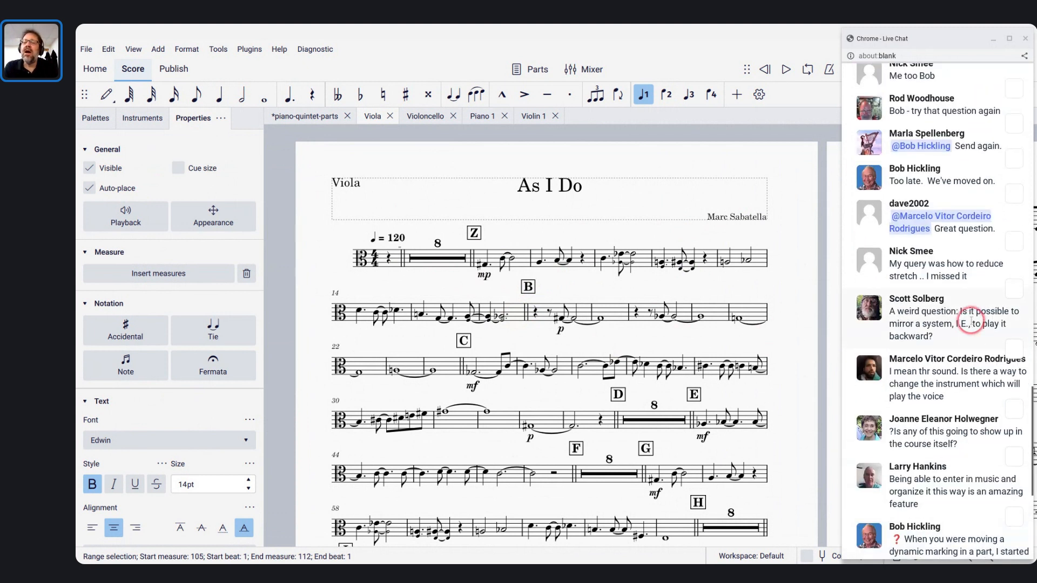
{"action": "scroll", "coordinate": [971, 323], "scroll_direction": "up", "scroll_amount": 2}
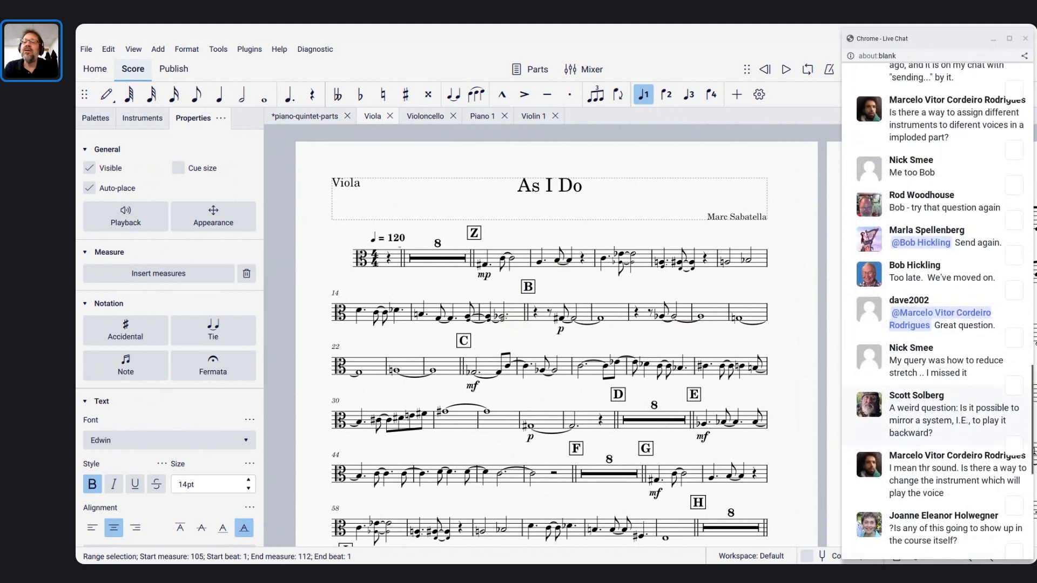
{"action": "scroll", "coordinate": [945, 312], "scroll_direction": "down", "scroll_amount": 3}
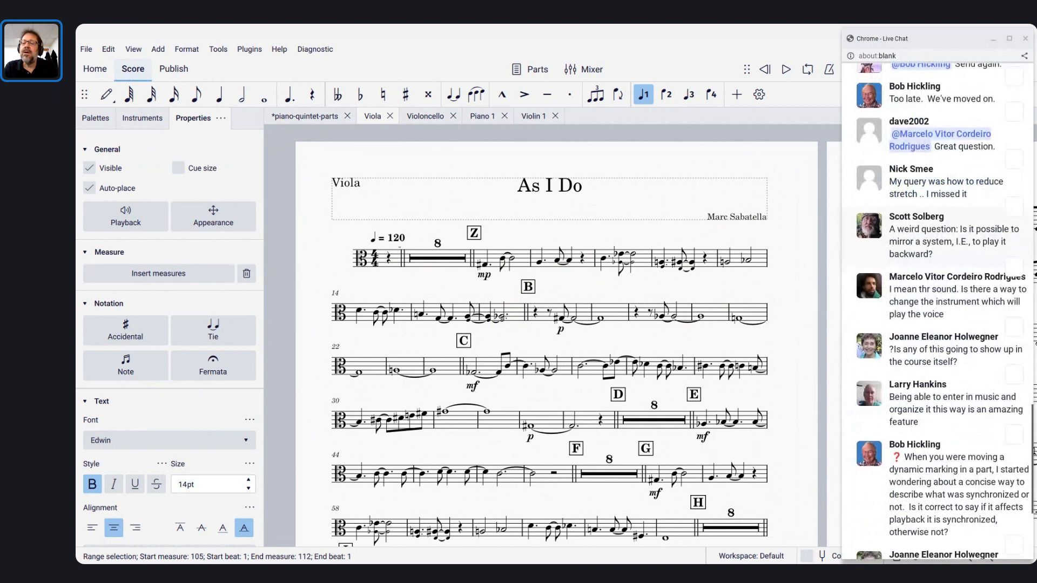
{"action": "scroll", "coordinate": [944, 312], "scroll_direction": "down", "scroll_amount": 1}
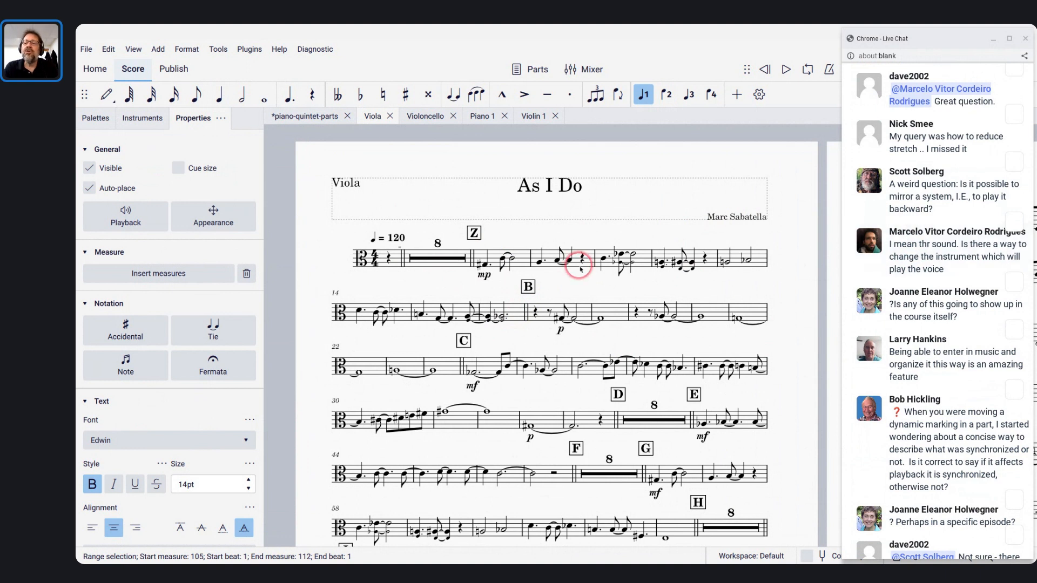
{"action": "scroll", "coordinate": [906, 258], "scroll_direction": "up", "scroll_amount": 5}
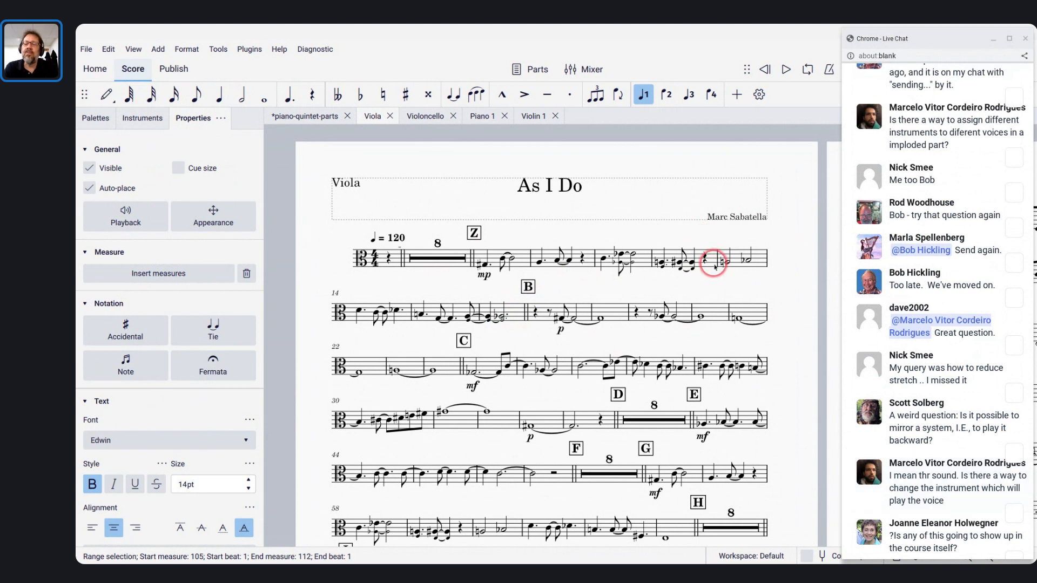
{"action": "scroll", "coordinate": [713, 263], "scroll_direction": "down", "scroll_amount": 5}
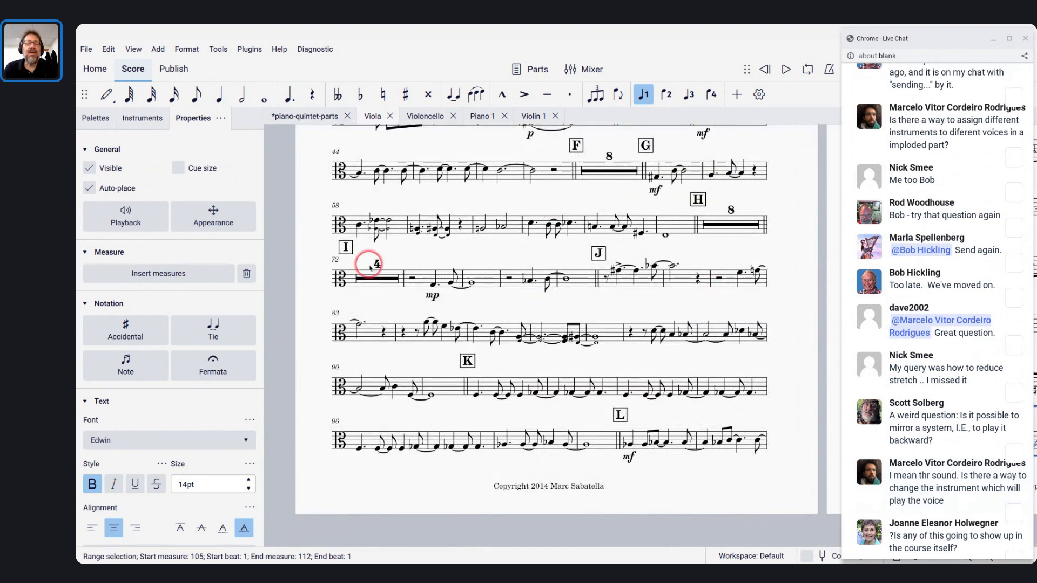
{"action": "scroll", "coordinate": [368, 265], "scroll_direction": "up", "scroll_amount": 5}
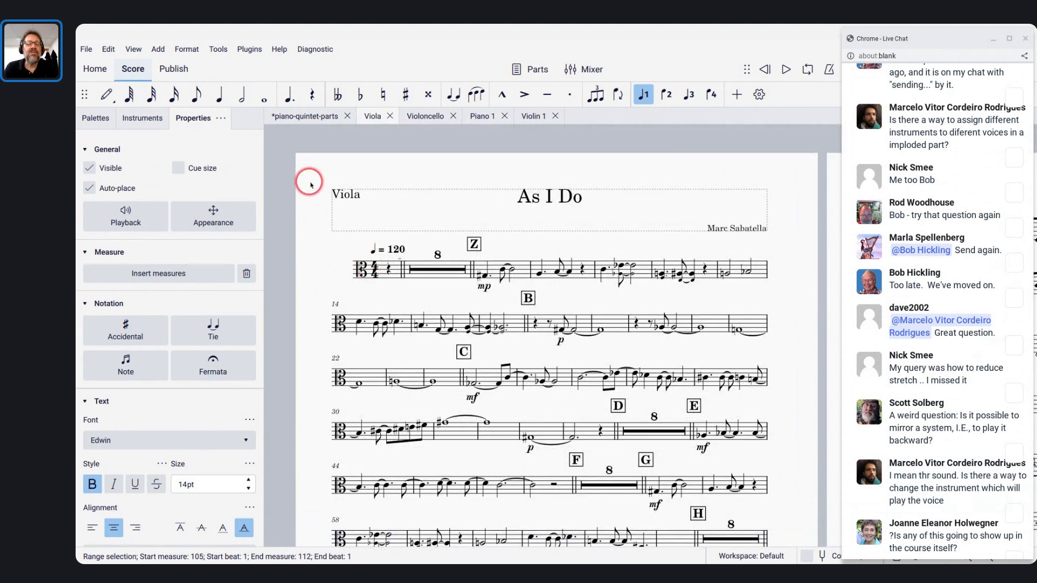
{"action": "key", "text": "super"}
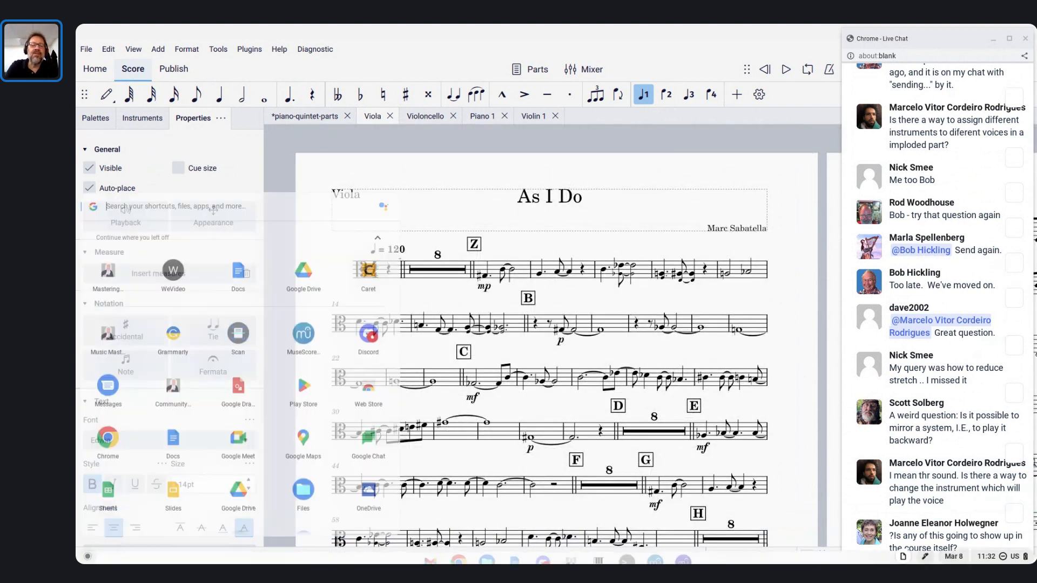
Play the Viola part twice from the first note at rehearsal mark Z, stopping after a few measures, and examine that passage up close
{"action": "left_click", "coordinate": [484, 277]}
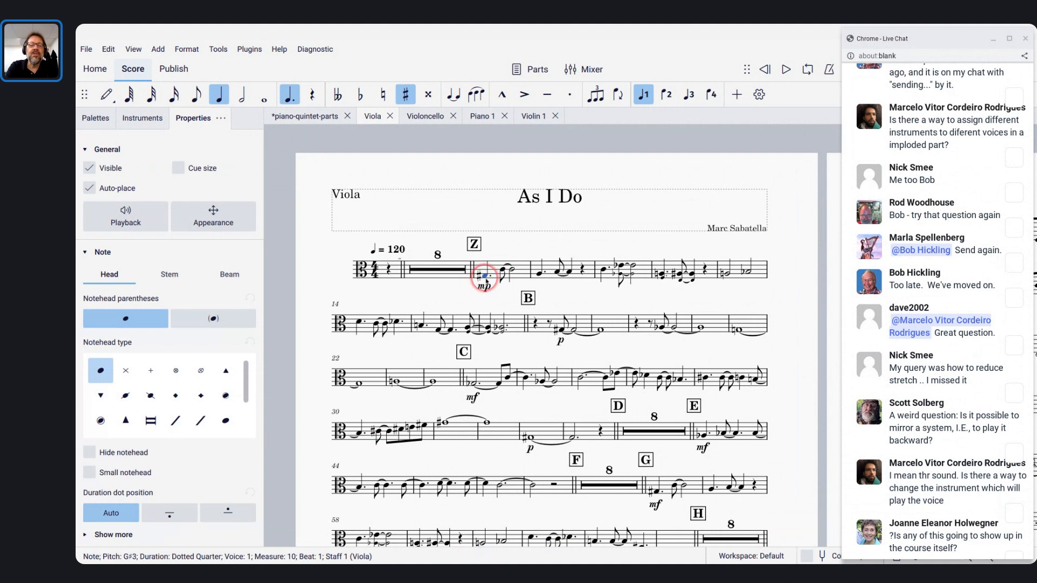
{"action": "key", "text": "space"}
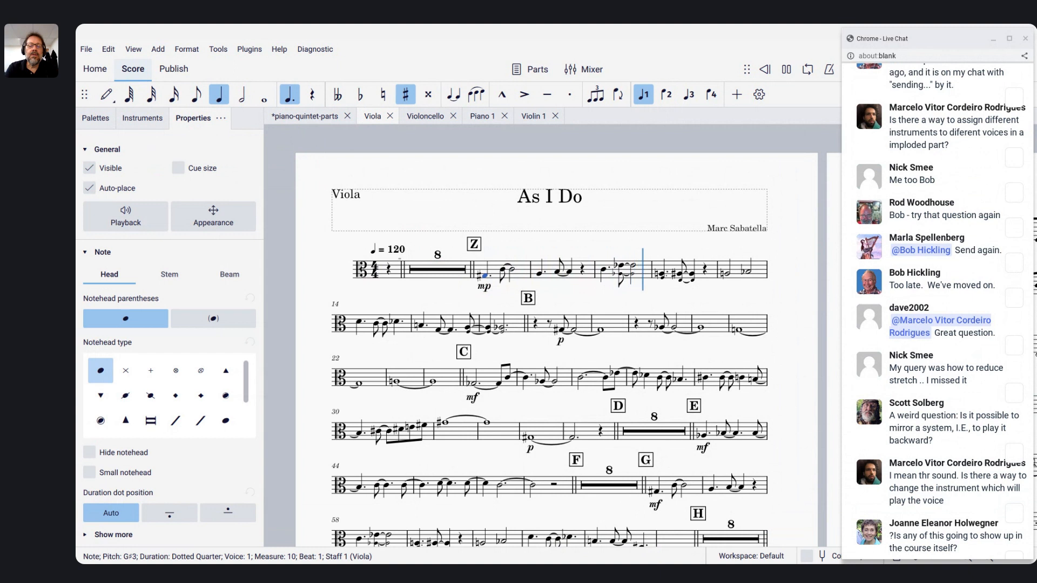
{"action": "key", "text": "space"}
{"action": "left_click", "coordinate": [354, 221]}
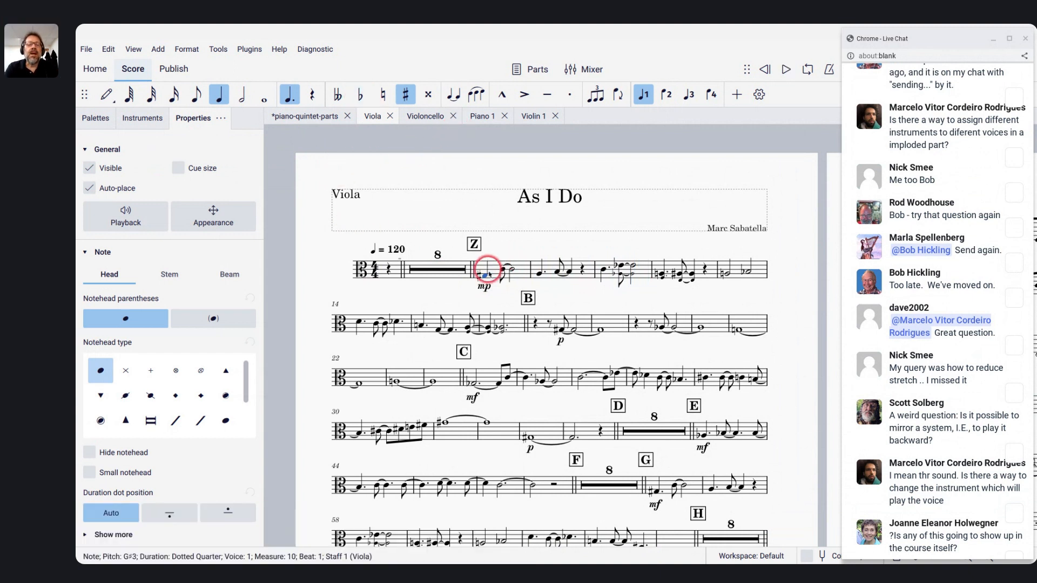
{"action": "key", "text": "space"}
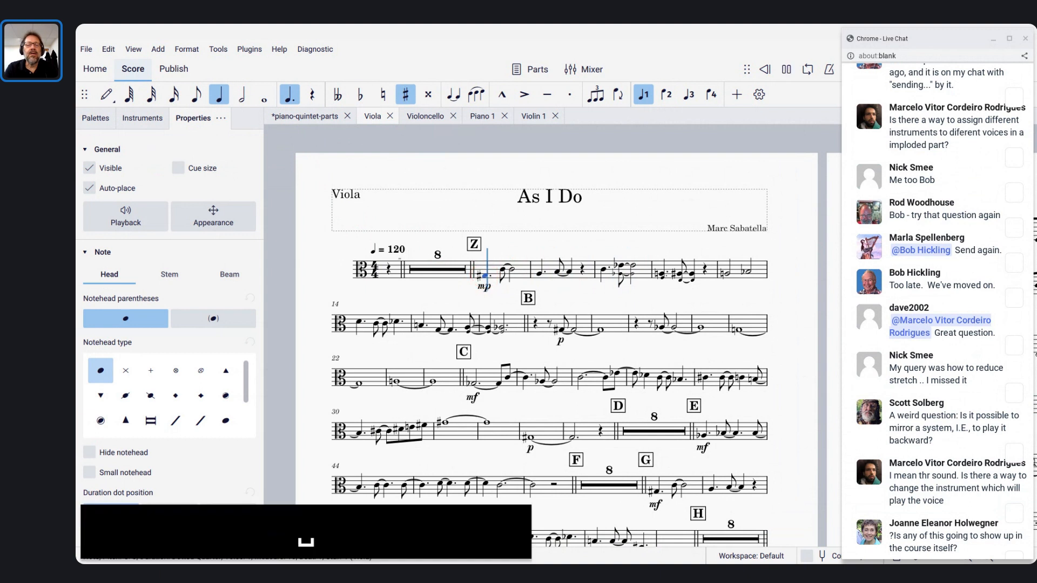
{"action": "key", "text": "space"}
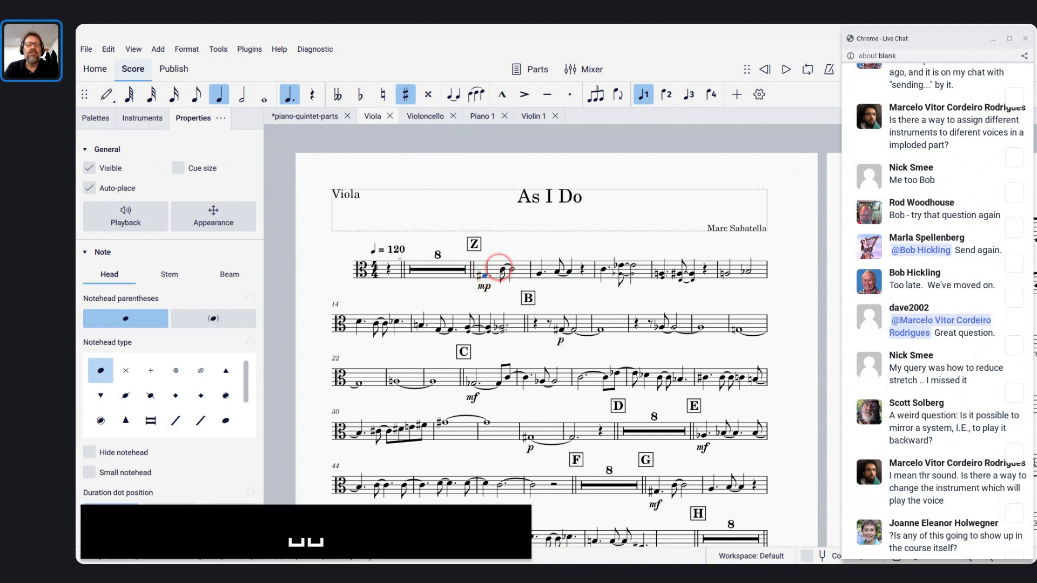
{"action": "scroll", "coordinate": [498, 266], "scroll_direction": "up", "scroll_amount": 5}
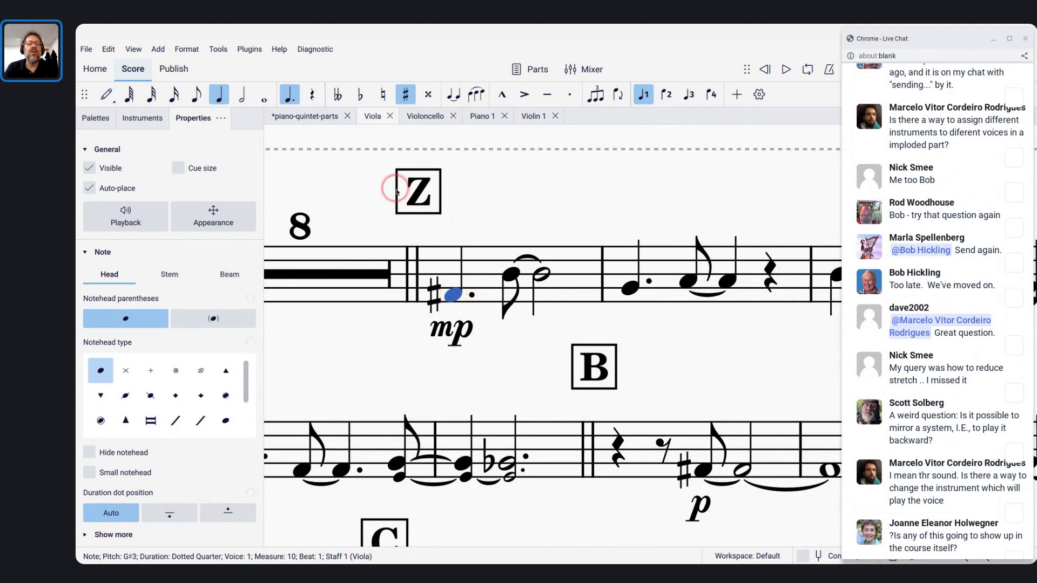
Play the Viola part once more from the selected note at rehearsal mark Z, stopping after about two measures
{"action": "key", "text": "space"}
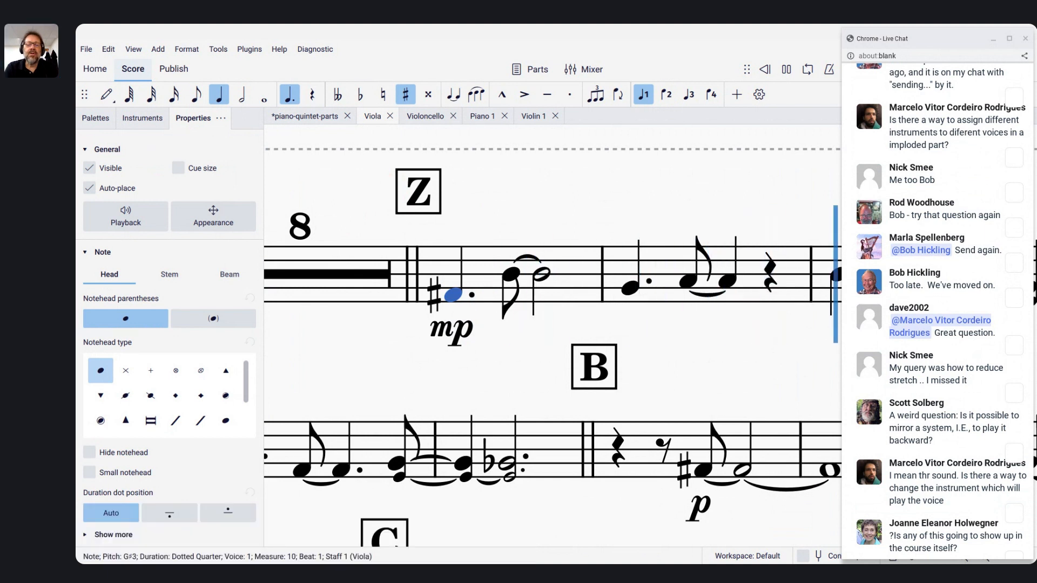
{"action": "key", "text": "space"}
{"action": "scroll", "coordinate": [412, 289], "scroll_direction": "down", "scroll_amount": 5}
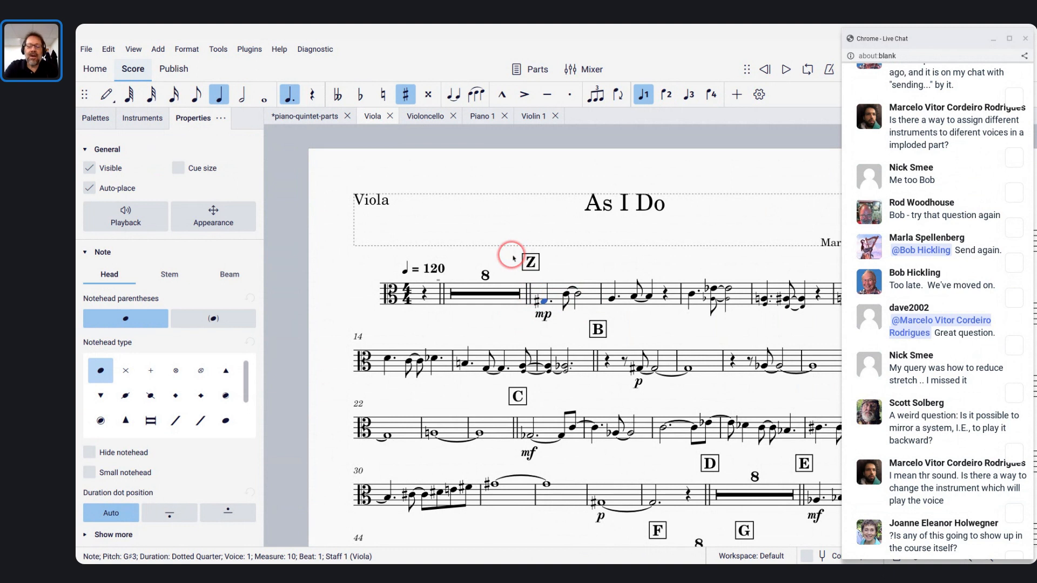
Show the mixer and set the Viola channel's sound to Horn in F from Muse Brass
{"action": "key", "text": "F10"}
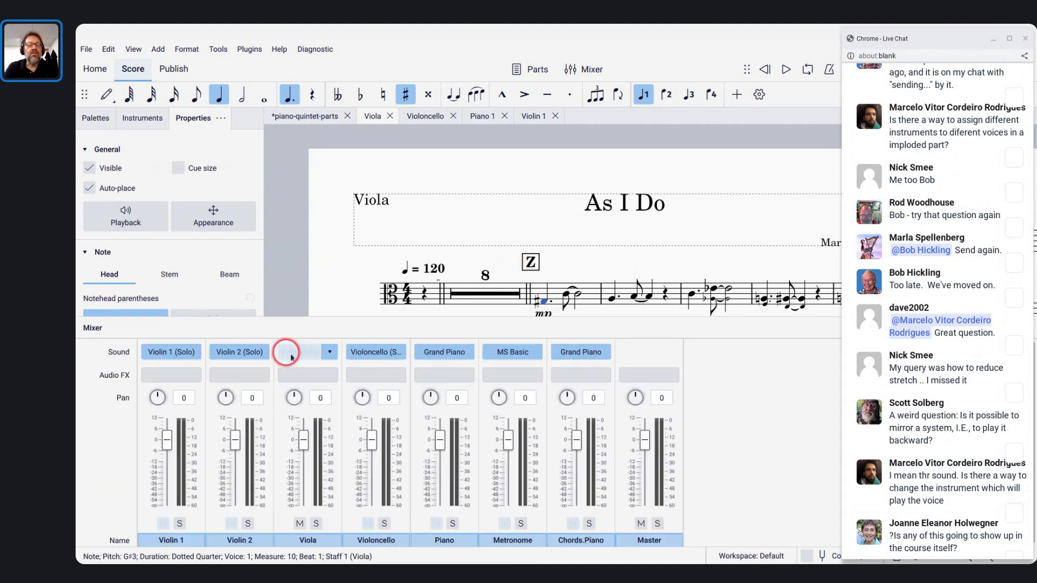
{"action": "left_click", "coordinate": [329, 352]}
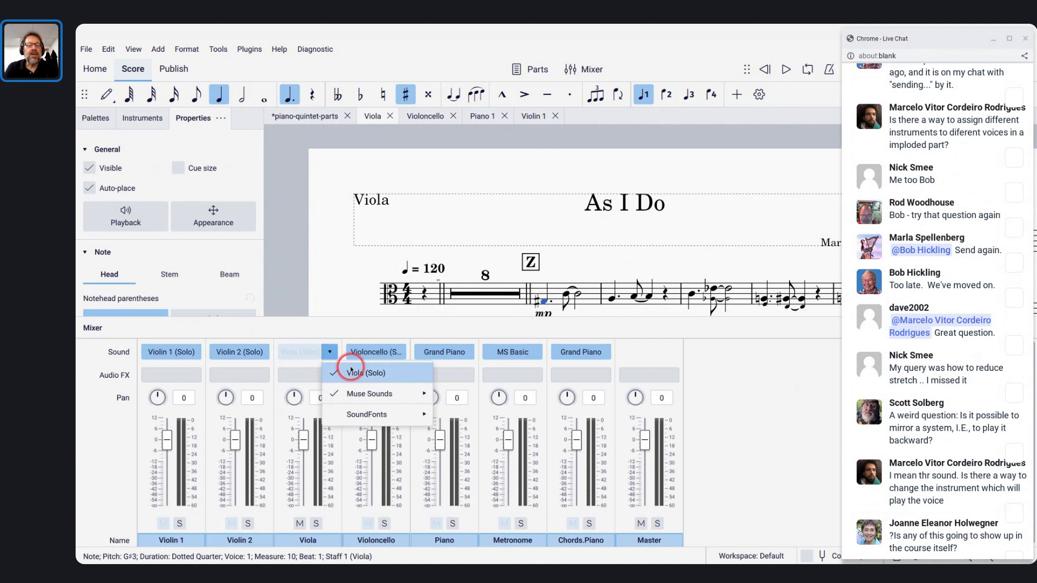
{"action": "mouse_move", "coordinate": [384, 394]}
{"action": "mouse_move", "coordinate": [479, 414]}
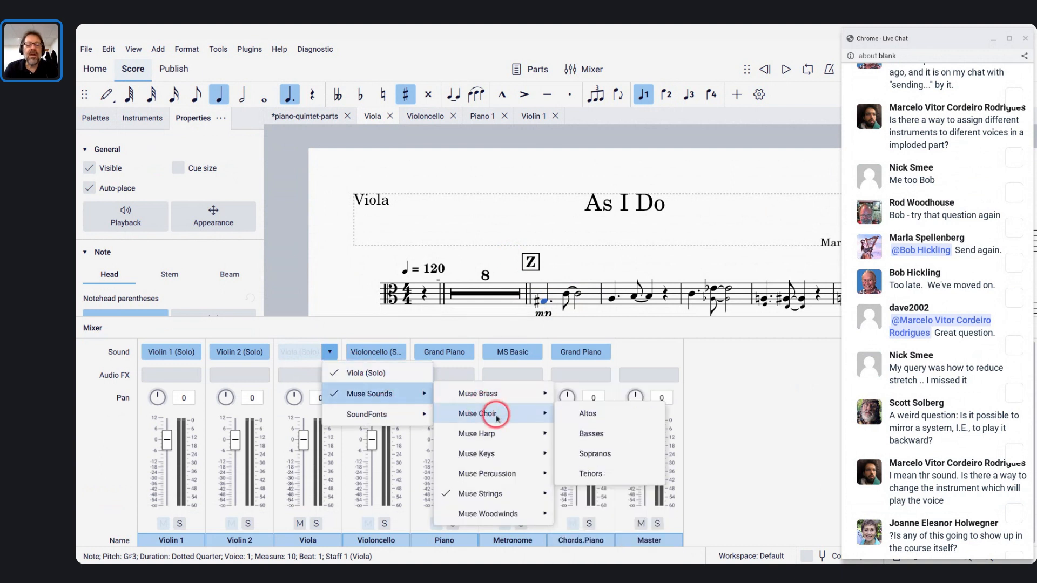
{"action": "mouse_move", "coordinate": [510, 396]}
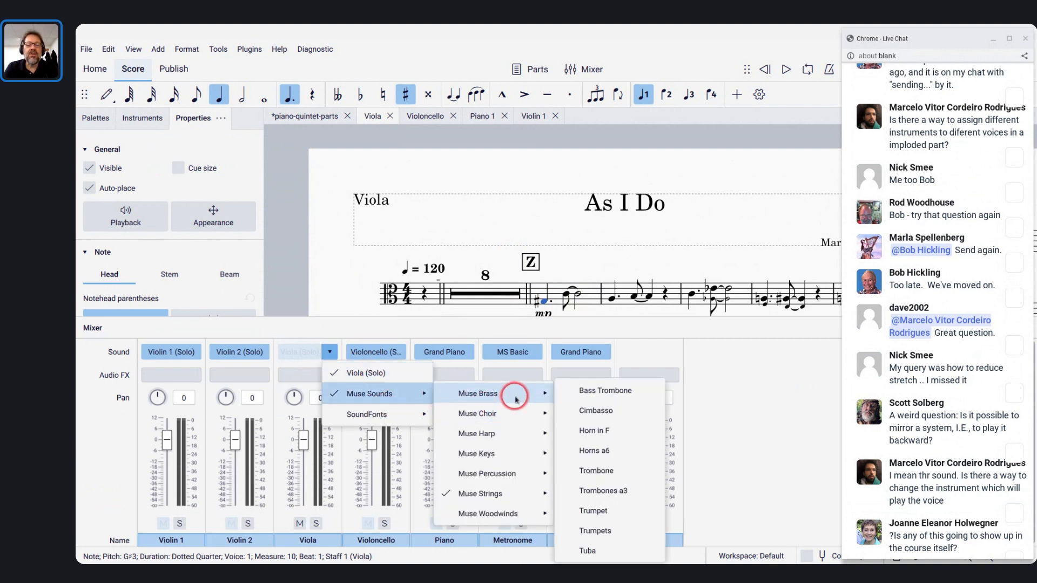
{"action": "left_click", "coordinate": [593, 431]}
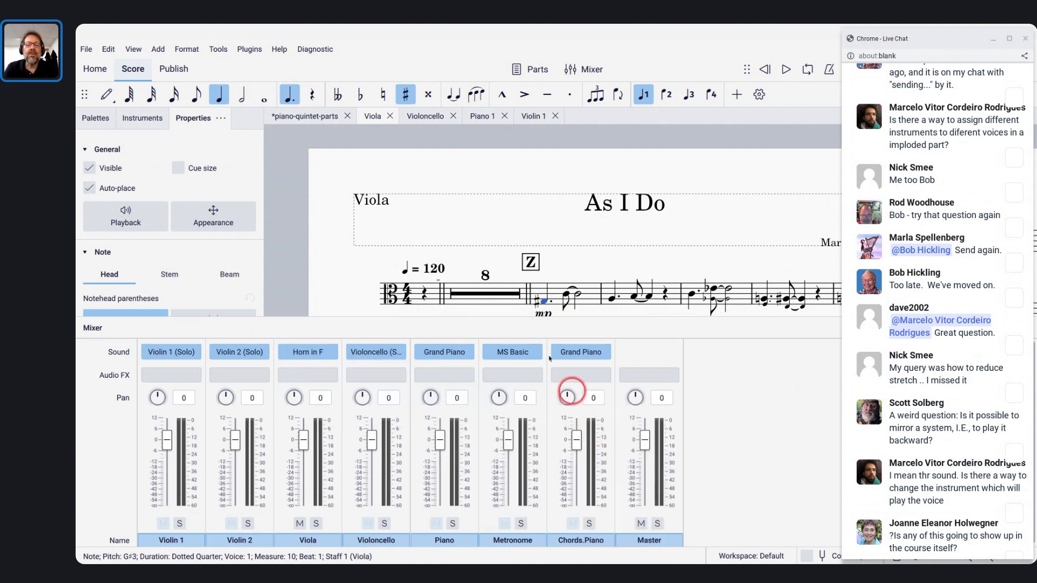
Play the Viola part with the horn sound from the double barline at rehearsal mark Z, stopping after a few measures
{"action": "left_click", "coordinate": [529, 294]}
{"action": "key", "text": "space"}
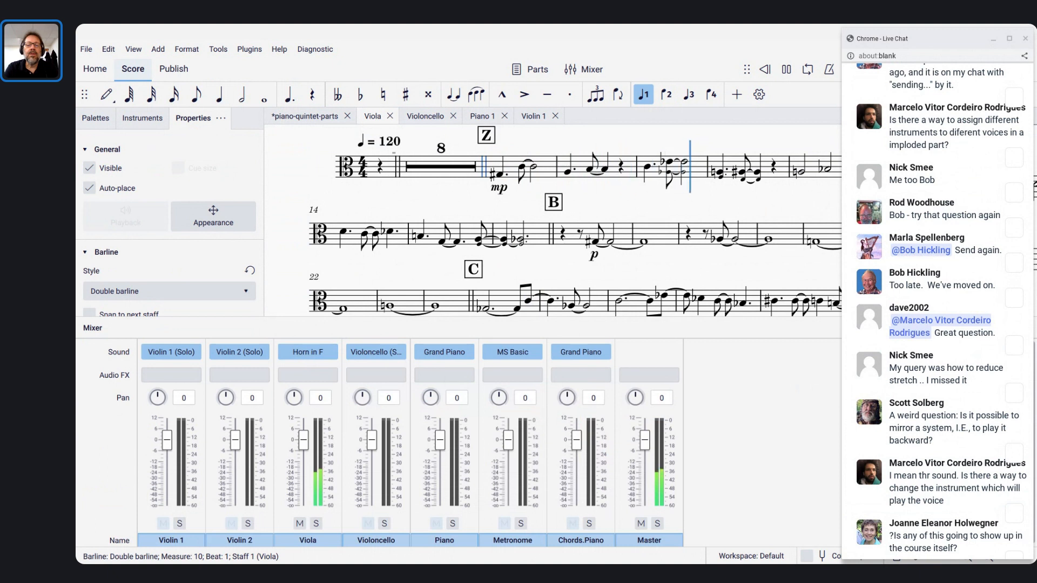
{"action": "key", "text": "space"}
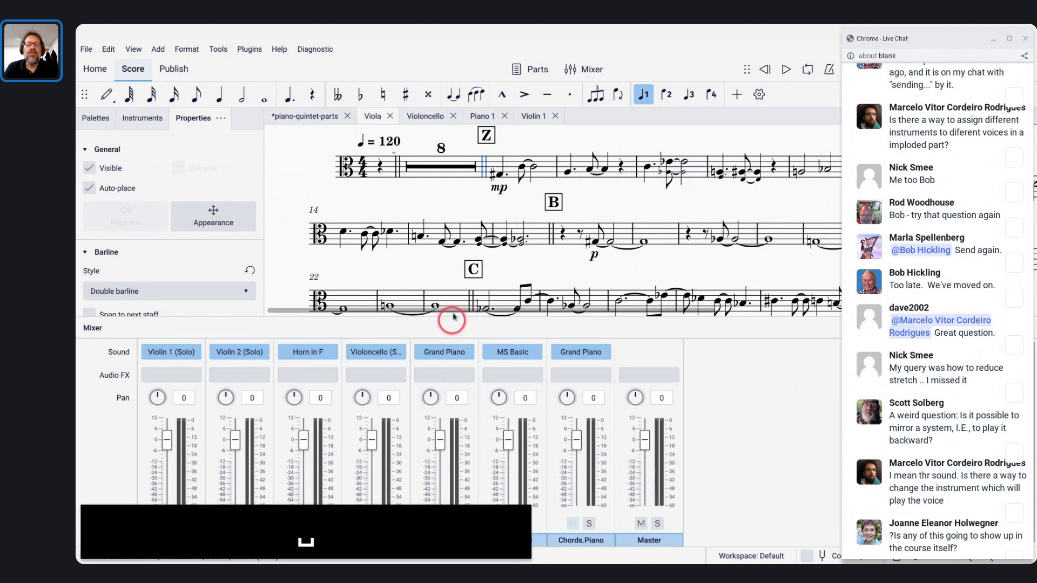
{"action": "scroll", "coordinate": [488, 216], "scroll_direction": "up", "scroll_amount": 2}
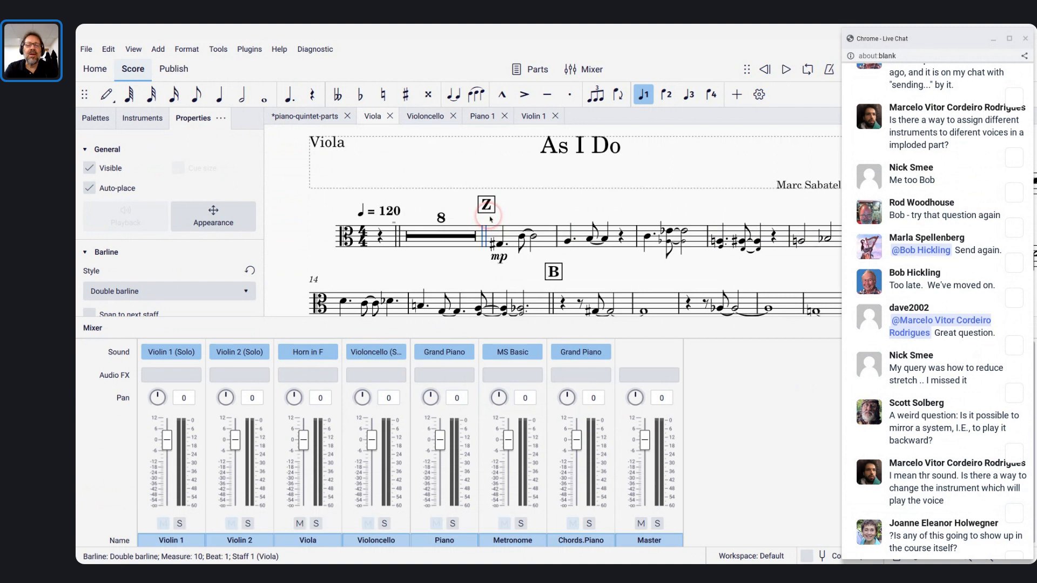
{"action": "scroll", "coordinate": [490, 219], "scroll_direction": "down", "scroll_amount": 3}
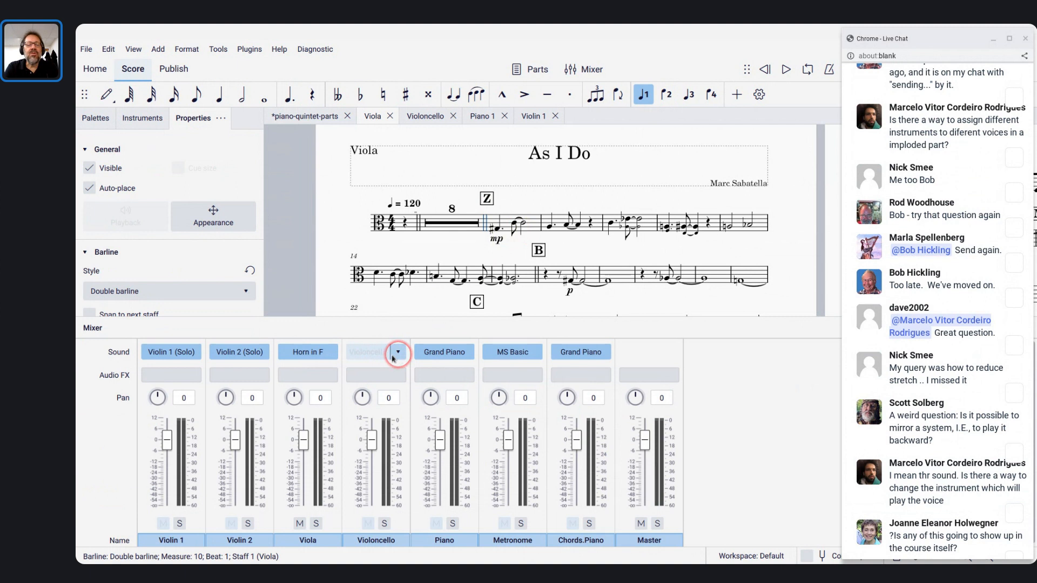
Set the Viola channel's sound to the {010} Music Box SoundFont and audition a few measures from rehearsal mark Z
{"action": "left_click", "coordinate": [329, 352]}
{"action": "mouse_move", "coordinate": [400, 400]}
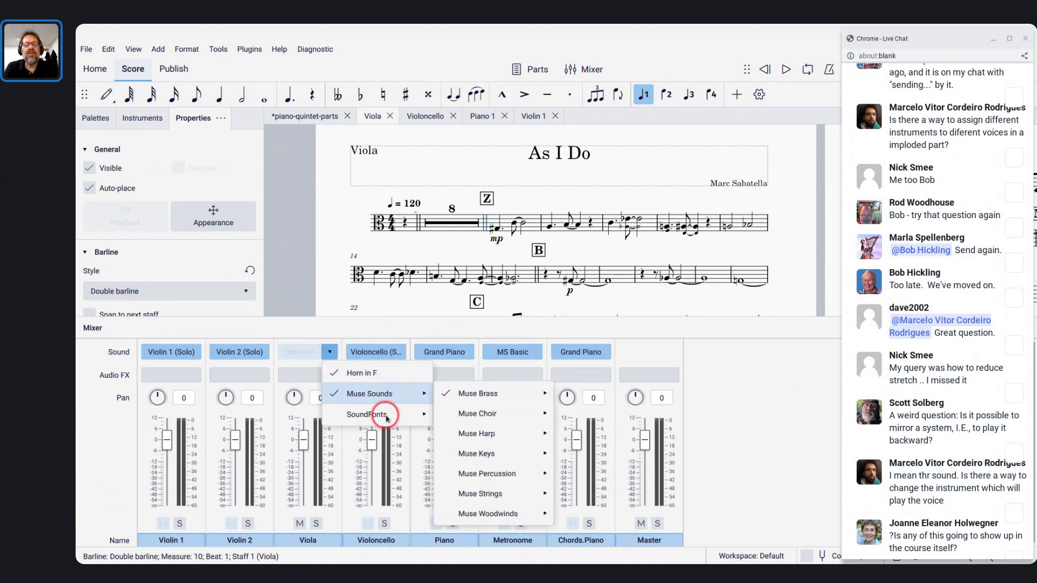
{"action": "mouse_move", "coordinate": [386, 417]}
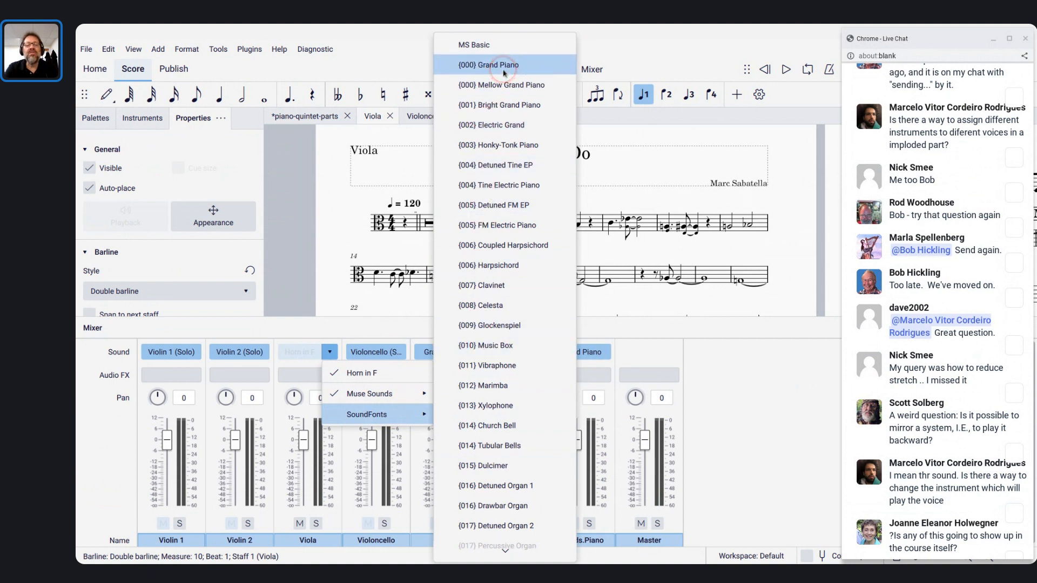
{"action": "scroll", "coordinate": [503, 303], "scroll_direction": "down", "scroll_amount": 3}
{"action": "scroll", "coordinate": [503, 307], "scroll_direction": "up", "scroll_amount": 2}
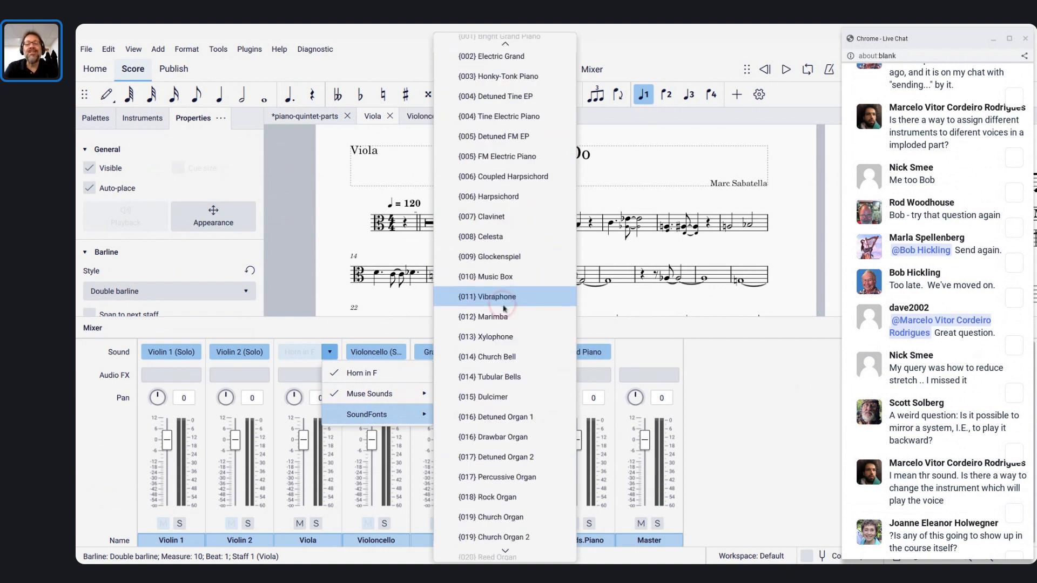
{"action": "scroll", "coordinate": [504, 308], "scroll_direction": "up", "scroll_amount": 2}
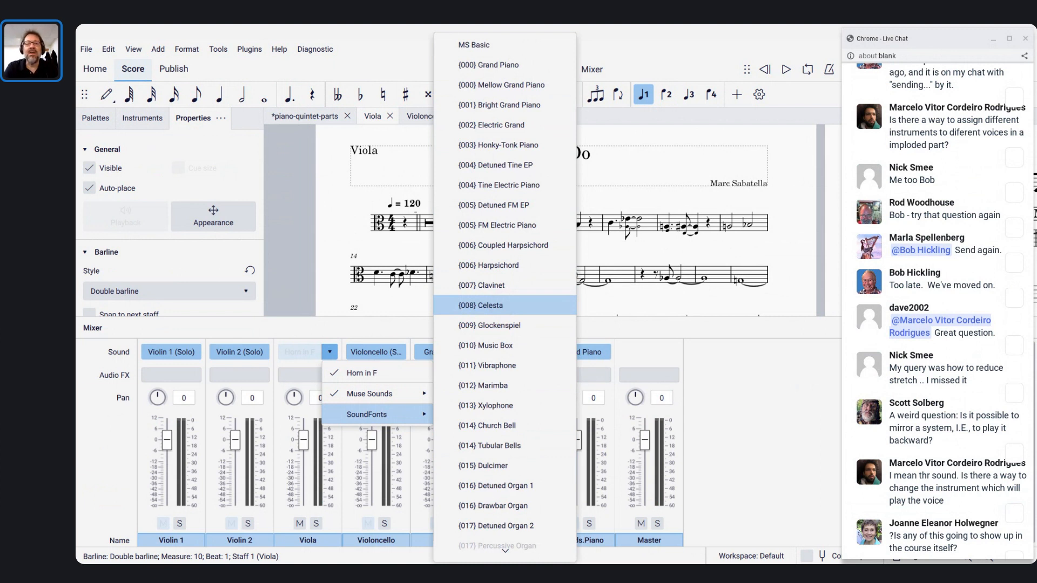
{"action": "left_click", "coordinate": [481, 70]}
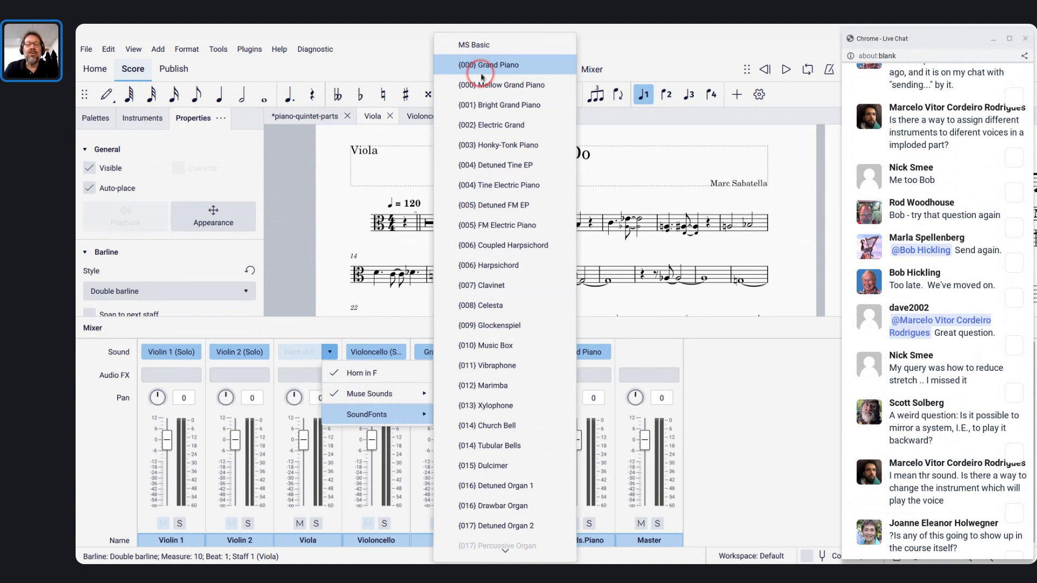
{"action": "left_click", "coordinate": [528, 366]}
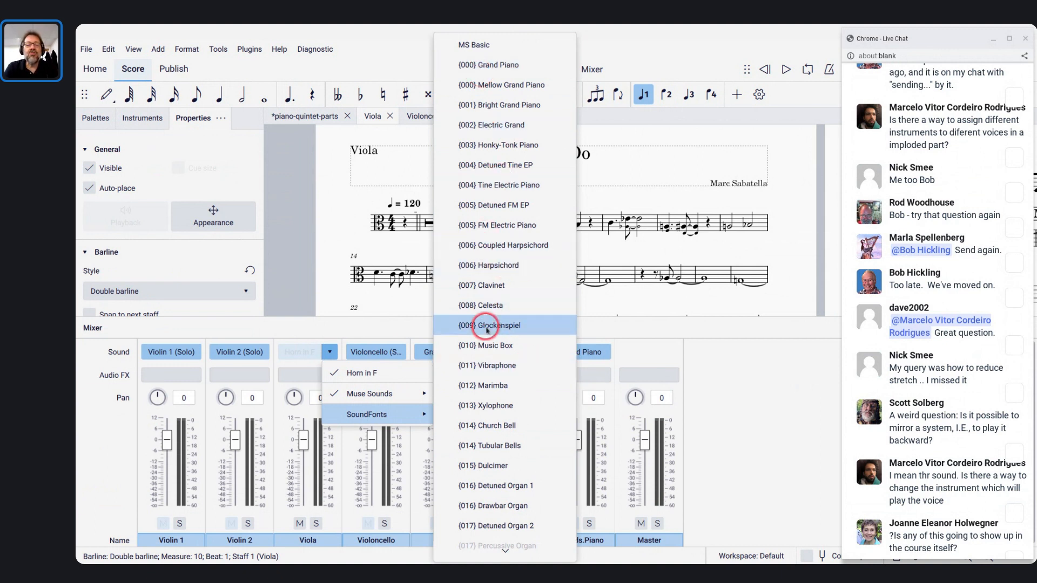
{"action": "left_click", "coordinate": [485, 345]}
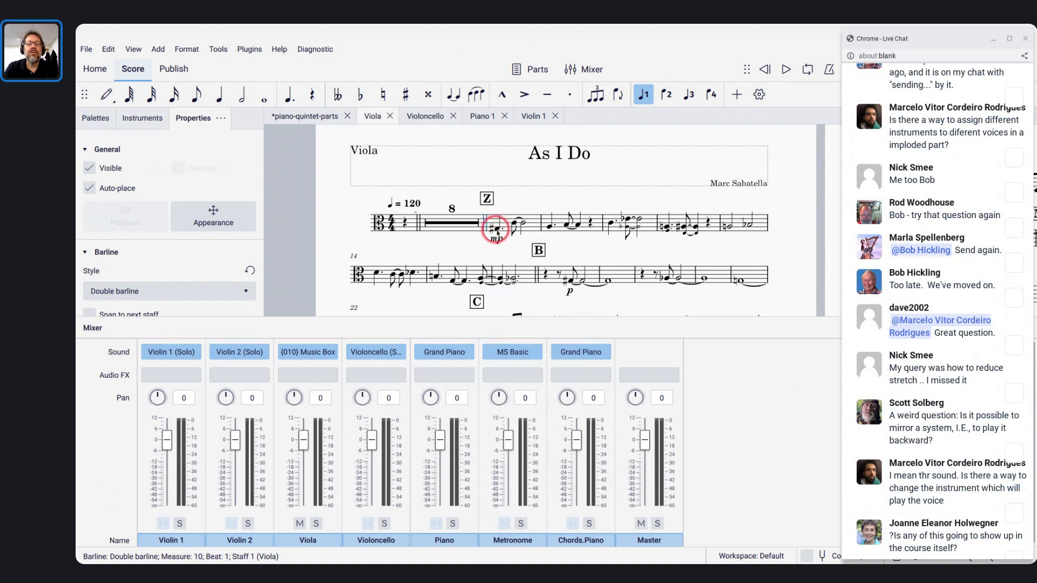
{"action": "key", "text": "space"}
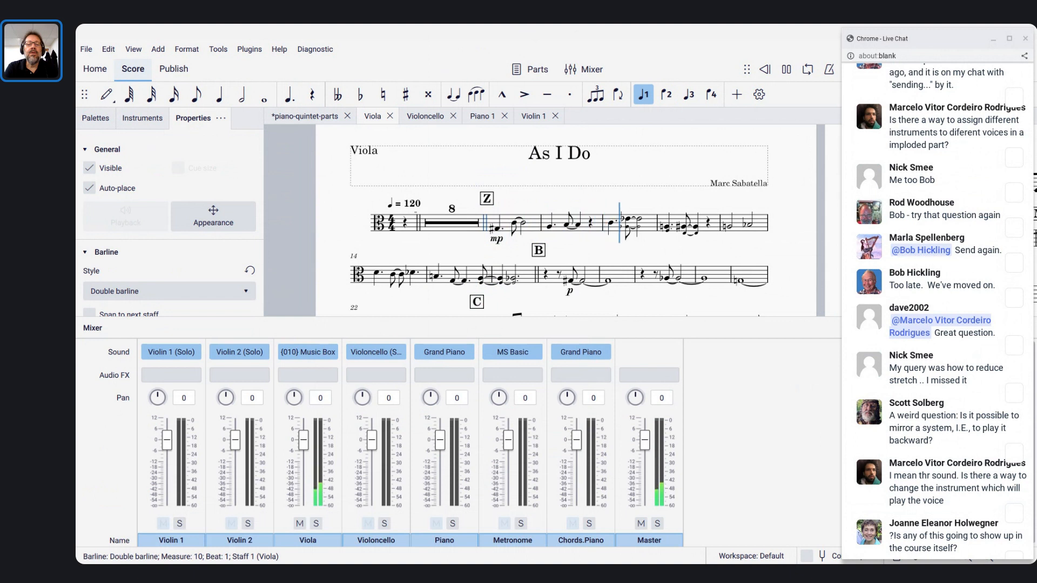
{"action": "key", "text": "space"}
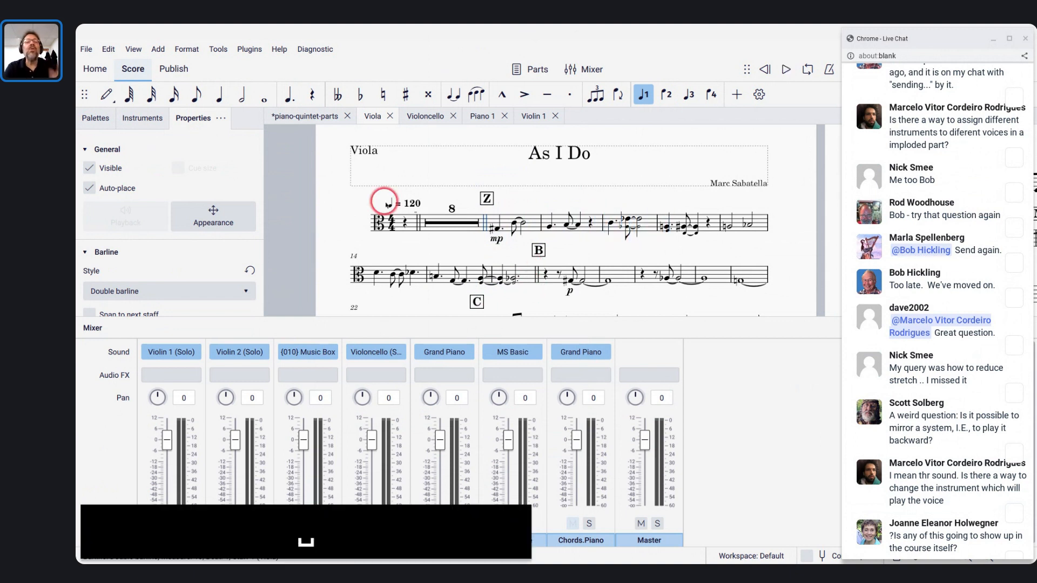
Set the tempo marking at the start of the Viola part to quarter note = 126
{"action": "left_click", "coordinate": [413, 204]}
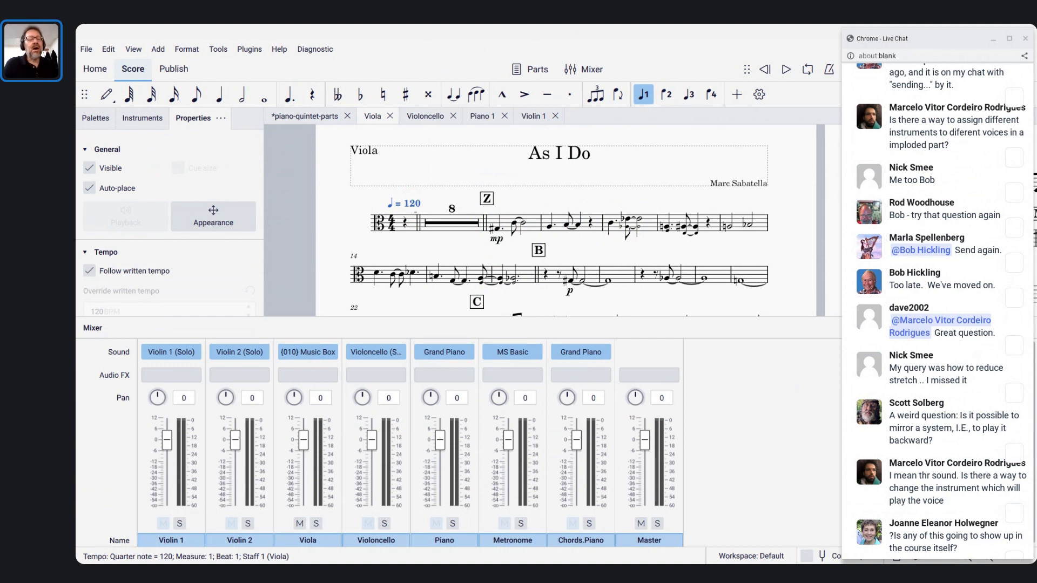
{"action": "double_click", "coordinate": [412, 204]}
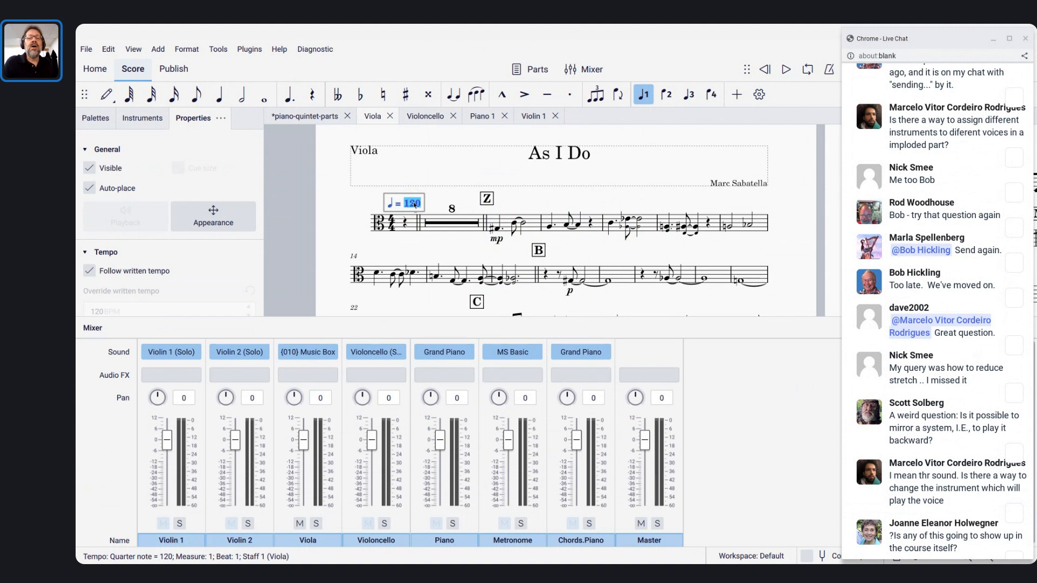
{"action": "key", "text": "Right"}
{"action": "key", "text": "BackSpace"}
{"action": "type", "text": "6"}
{"action": "key", "text": "Escape"}
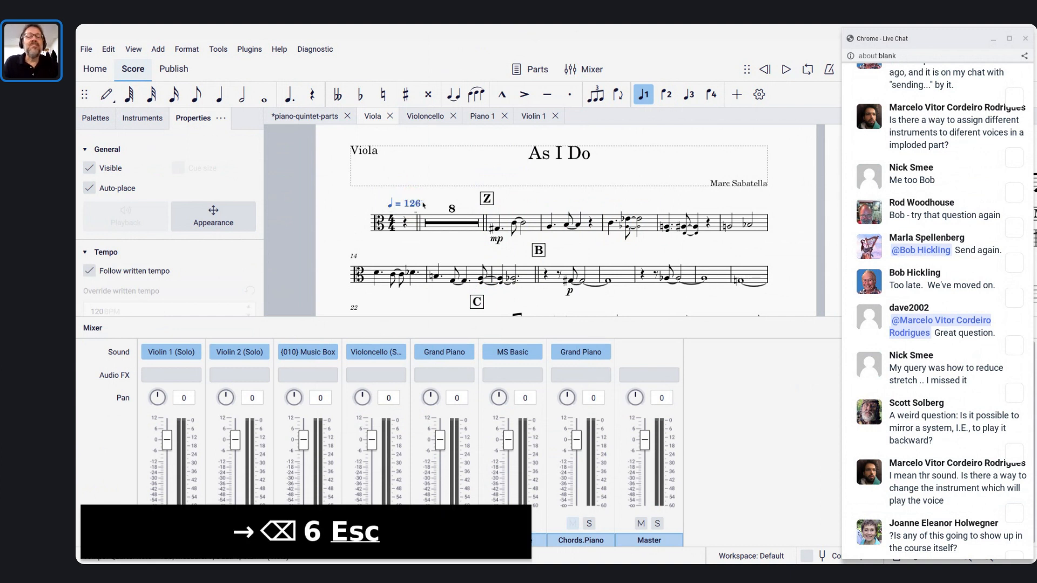
Play a few measures from the double barline at rehearsal mark Z to hear the Viola part at the new tempo
{"action": "left_click", "coordinate": [483, 222]}
{"action": "key", "text": "space"}
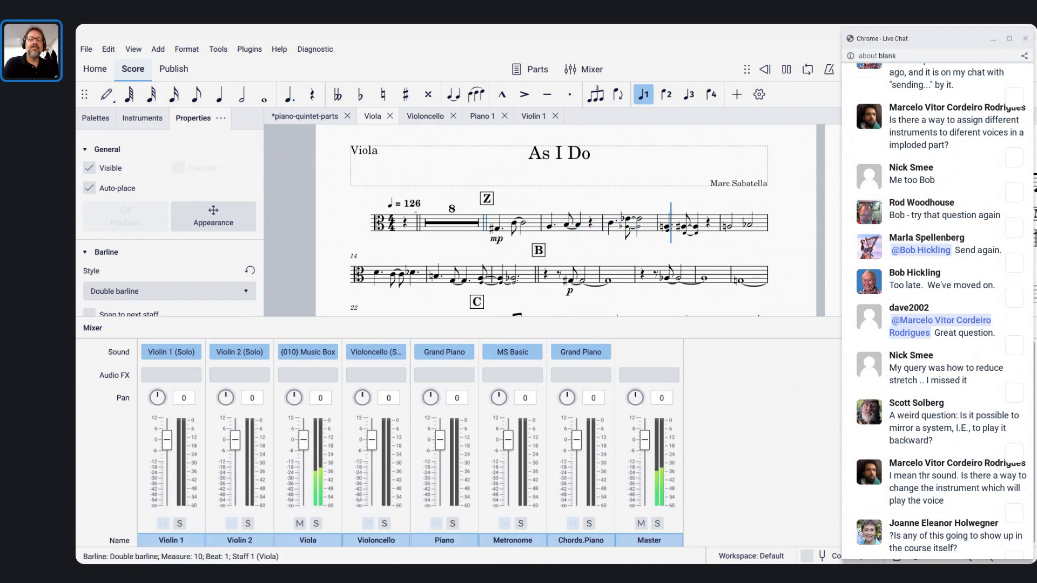
{"action": "key", "text": "space"}
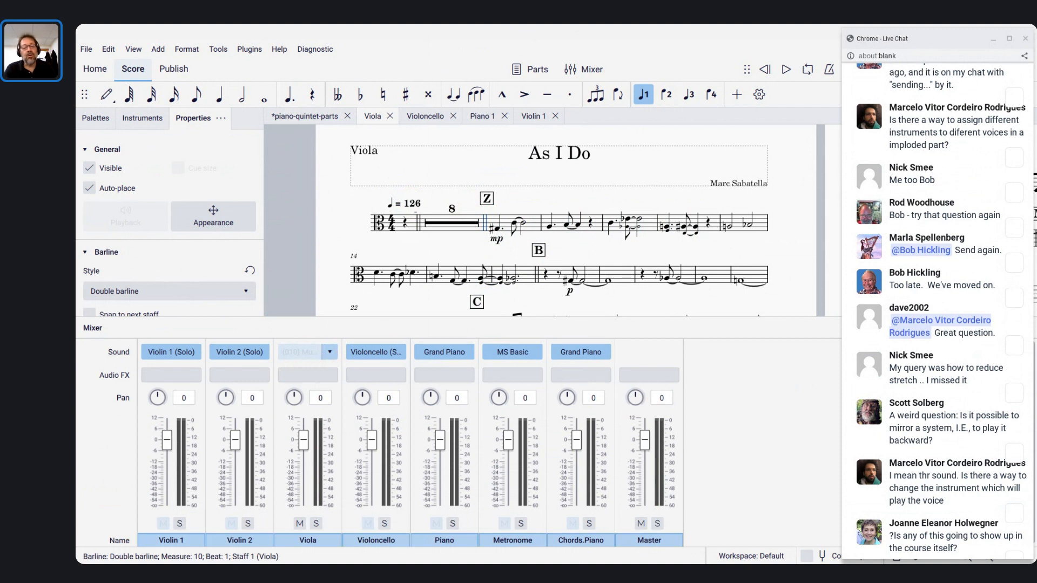
Browse the Muse Sounds categories and the SoundFonts available for the Viola channel, then close the list without choosing another sound
{"action": "left_click", "coordinate": [329, 352]}
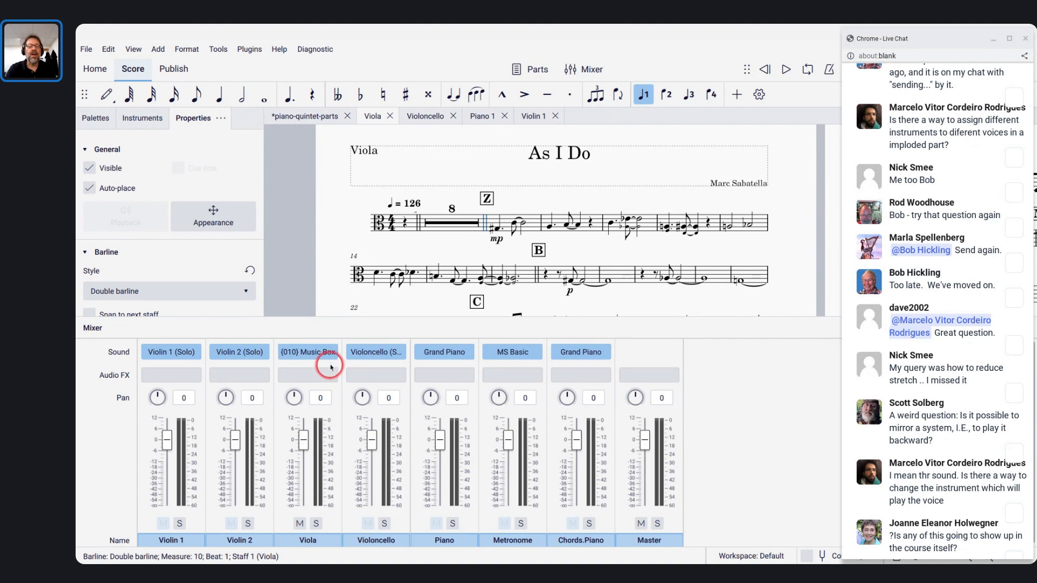
{"action": "left_click", "coordinate": [330, 352]}
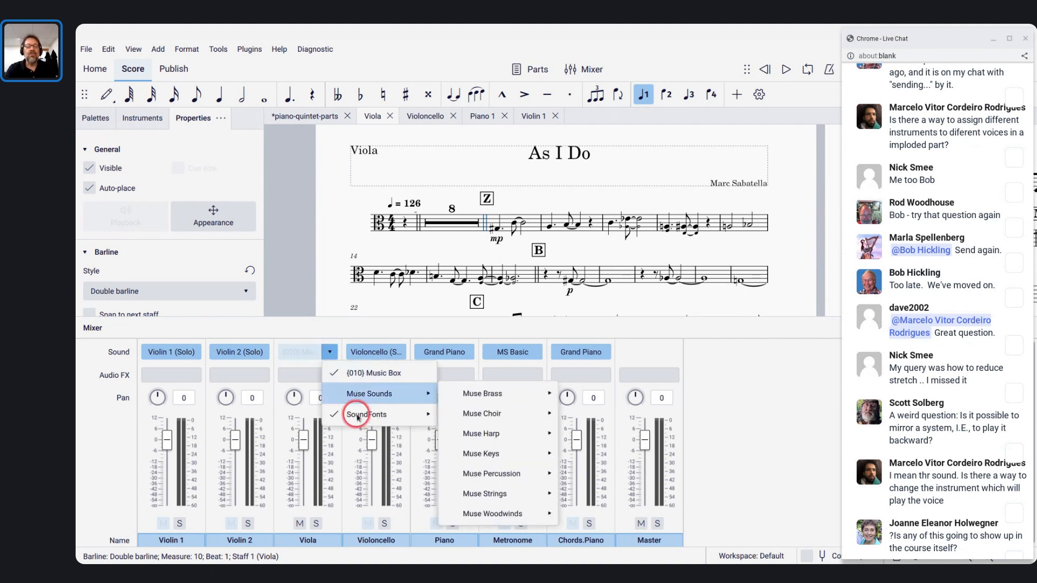
{"action": "mouse_move", "coordinate": [428, 416]}
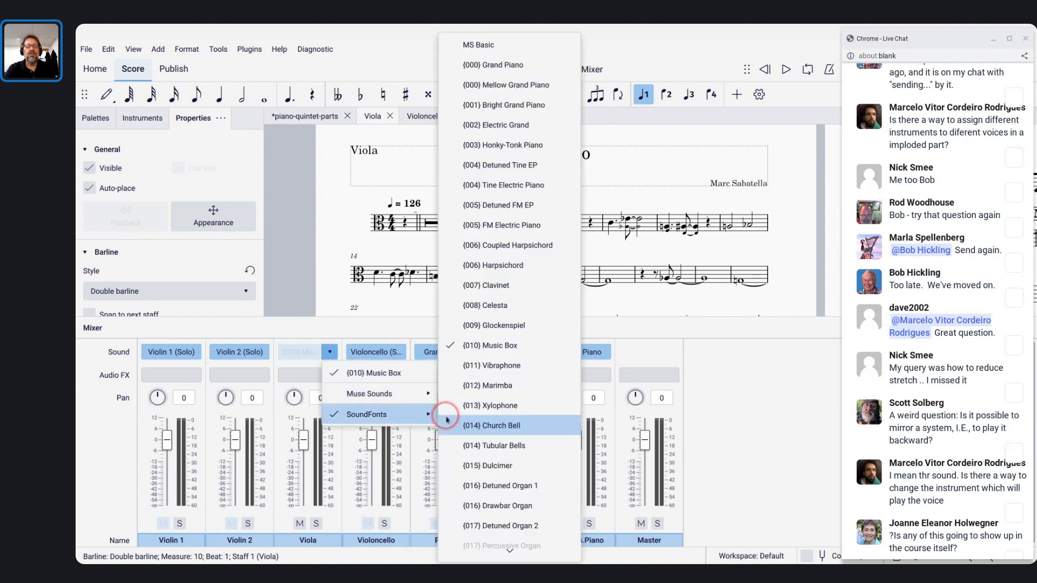
{"action": "scroll", "coordinate": [500, 235], "scroll_direction": "down", "scroll_amount": 10}
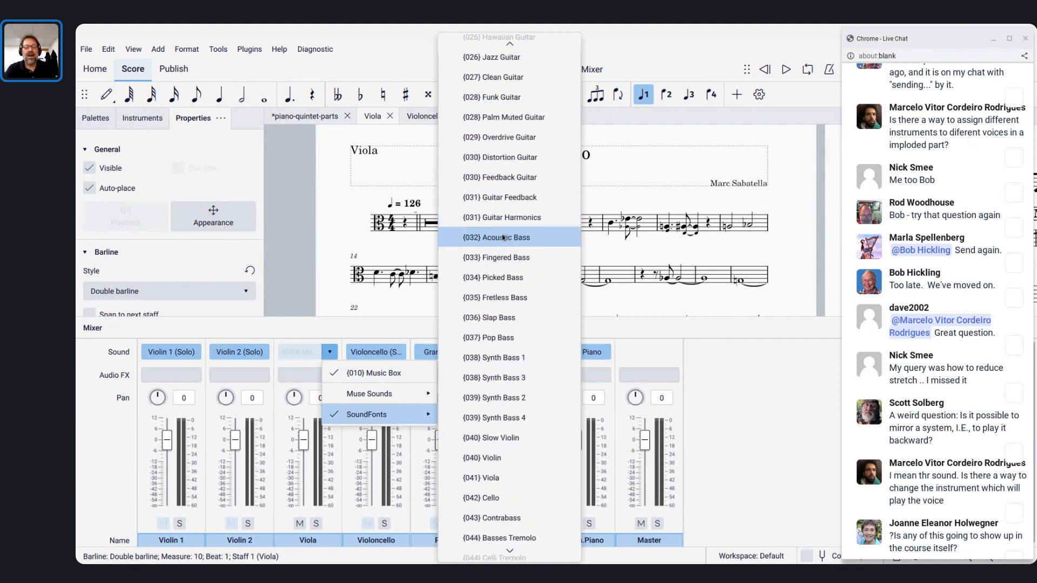
{"action": "scroll", "coordinate": [502, 237], "scroll_direction": "down", "scroll_amount": 3}
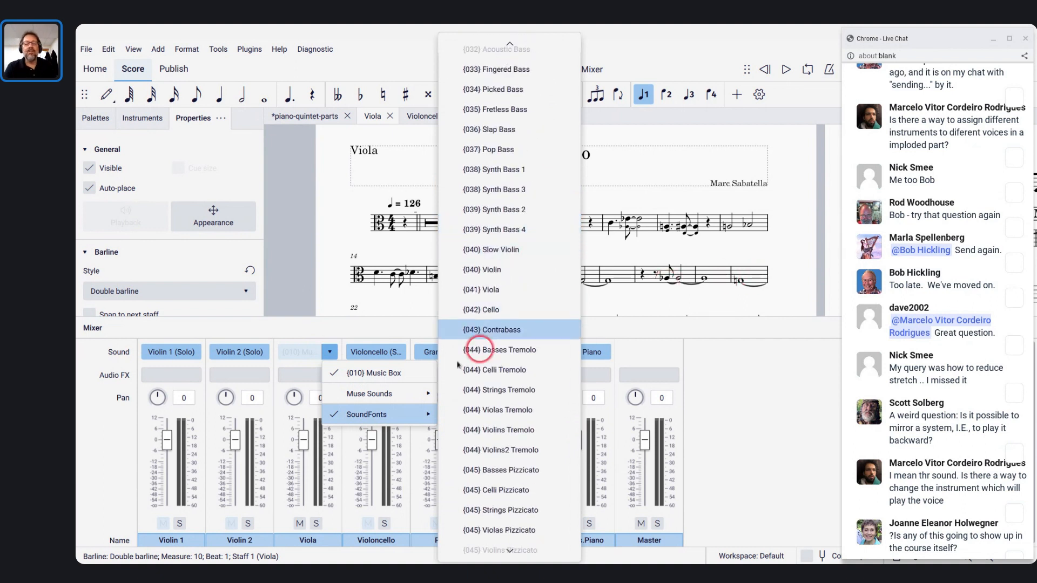
{"action": "mouse_move", "coordinate": [351, 394]}
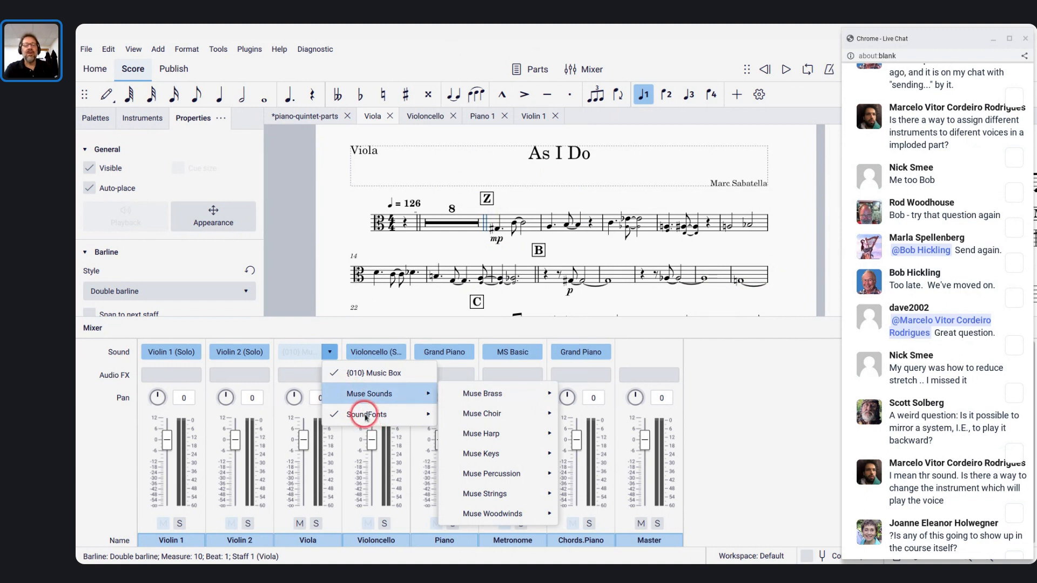
{"action": "left_click", "coordinate": [366, 414]}
{"action": "left_click", "coordinate": [800, 256]}
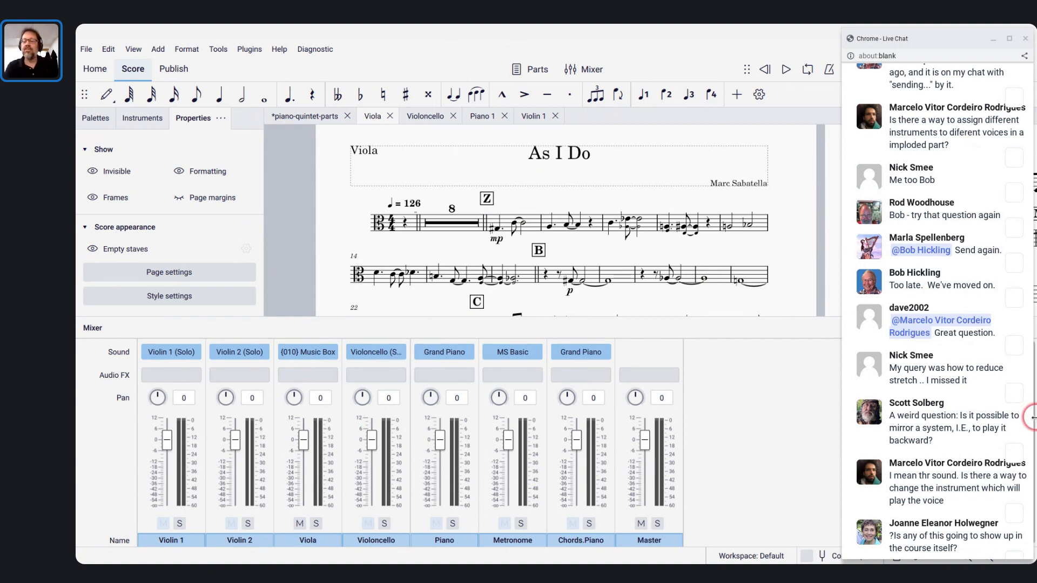
Read the newest viewer messages in the Live Chat window, including the question about which part changes are synchronized
{"action": "scroll", "coordinate": [953, 407], "scroll_direction": "down", "scroll_amount": 8}
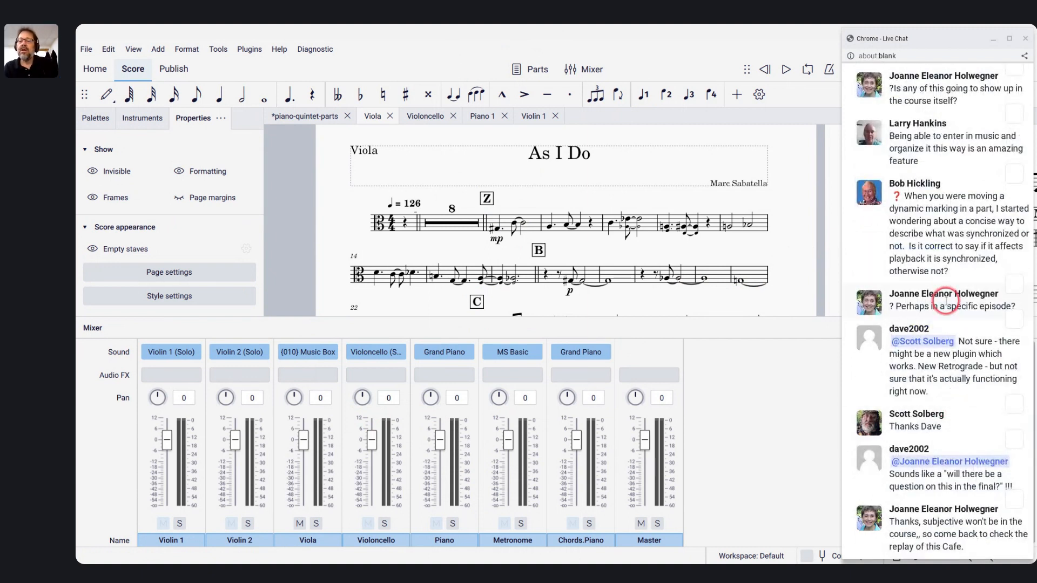
{"action": "scroll", "coordinate": [933, 294], "scroll_direction": "up", "scroll_amount": 1}
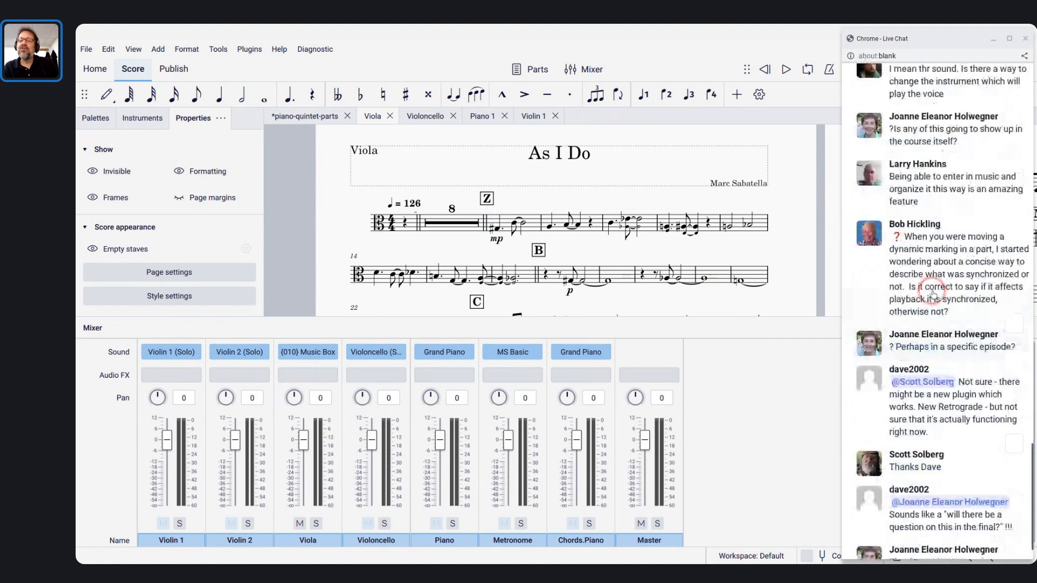
{"action": "scroll", "coordinate": [933, 294], "scroll_direction": "up", "scroll_amount": 1}
{"action": "scroll", "coordinate": [925, 398], "scroll_direction": "up", "scroll_amount": 1}
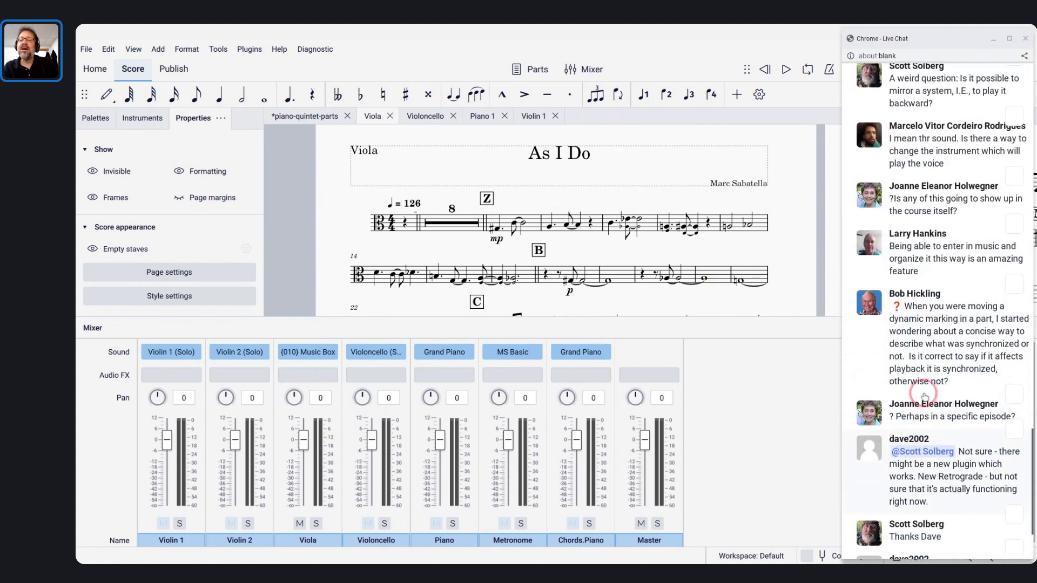
Read the Live Chat question about mirroring a system to play it backward, along with the messages that follow it
{"action": "scroll", "coordinate": [925, 397], "scroll_direction": "down", "scroll_amount": 1}
{"action": "scroll", "coordinate": [953, 205], "scroll_direction": "up", "scroll_amount": 1}
{"action": "scroll", "coordinate": [955, 204], "scroll_direction": "up", "scroll_amount": 1}
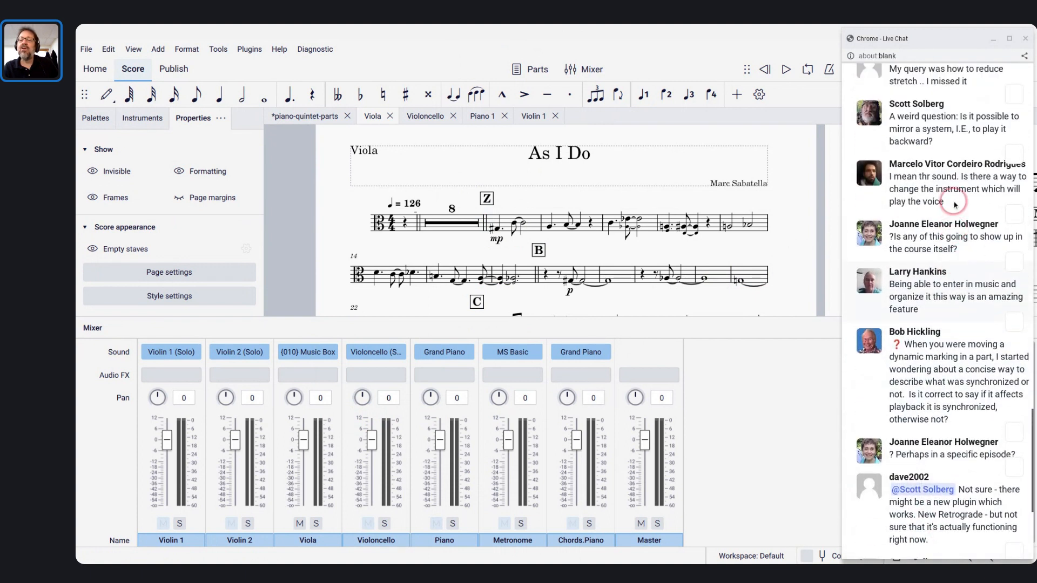
{"action": "scroll", "coordinate": [955, 205], "scroll_direction": "up", "scroll_amount": 2}
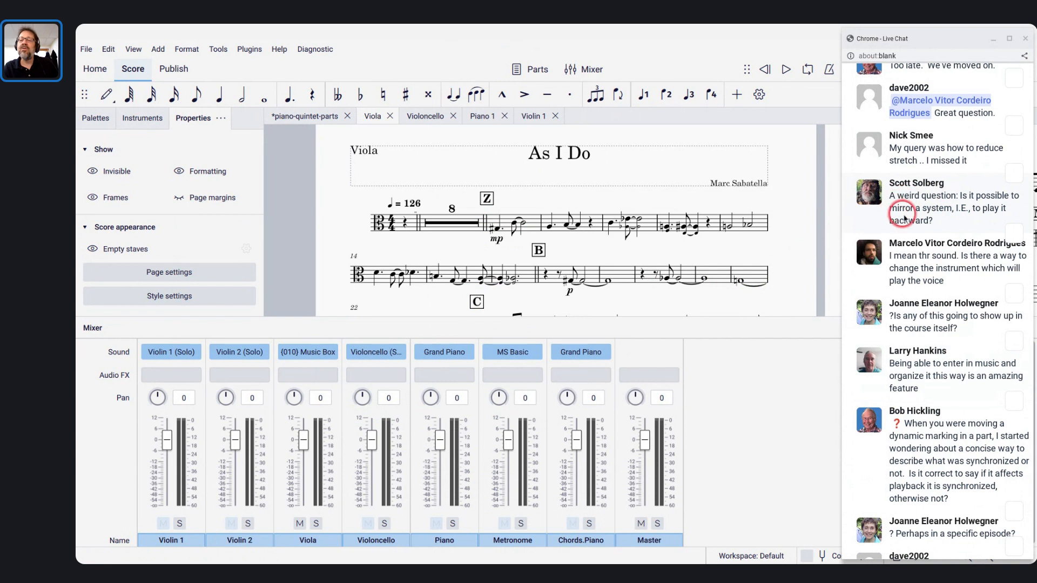
{"action": "scroll", "coordinate": [946, 221], "scroll_direction": "down", "scroll_amount": 1}
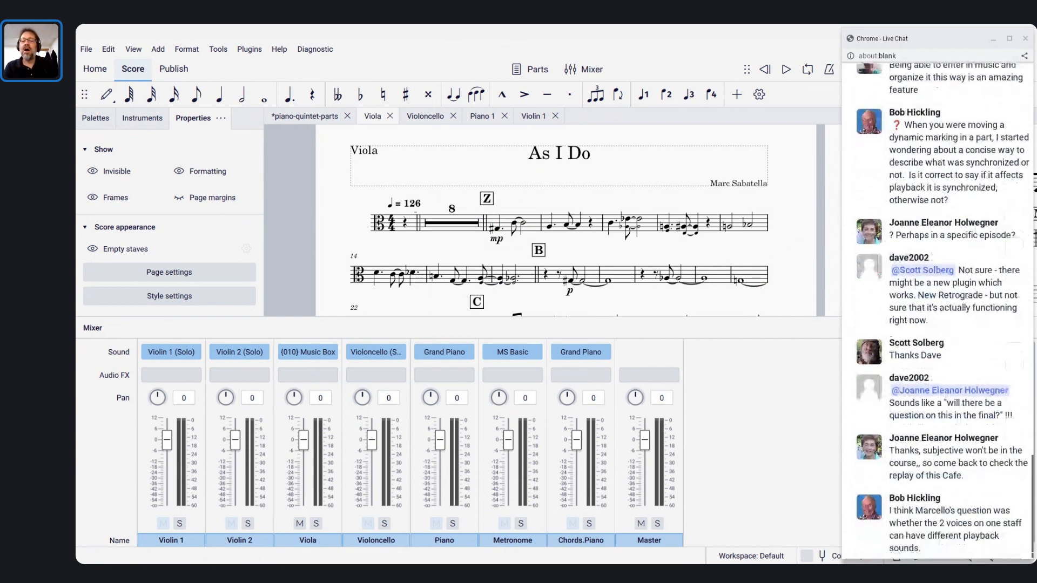
{"action": "left_click", "coordinate": [534, 258]}
{"action": "scroll", "coordinate": [533, 258], "scroll_direction": "down", "scroll_amount": 2}
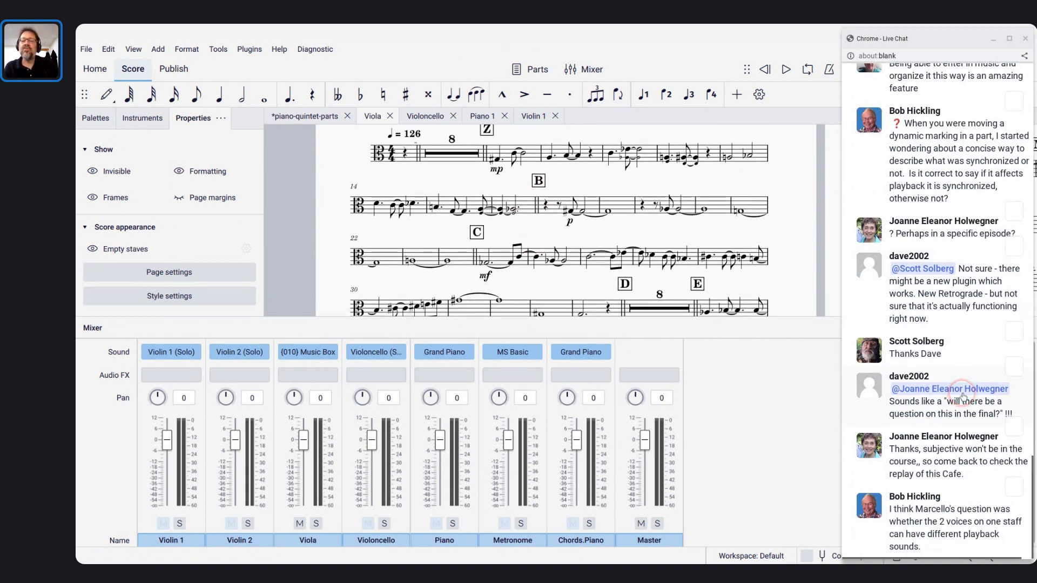
{"action": "left_click", "coordinate": [697, 286]}
{"action": "left_click", "coordinate": [575, 230]}
{"action": "left_click", "coordinate": [548, 206]}
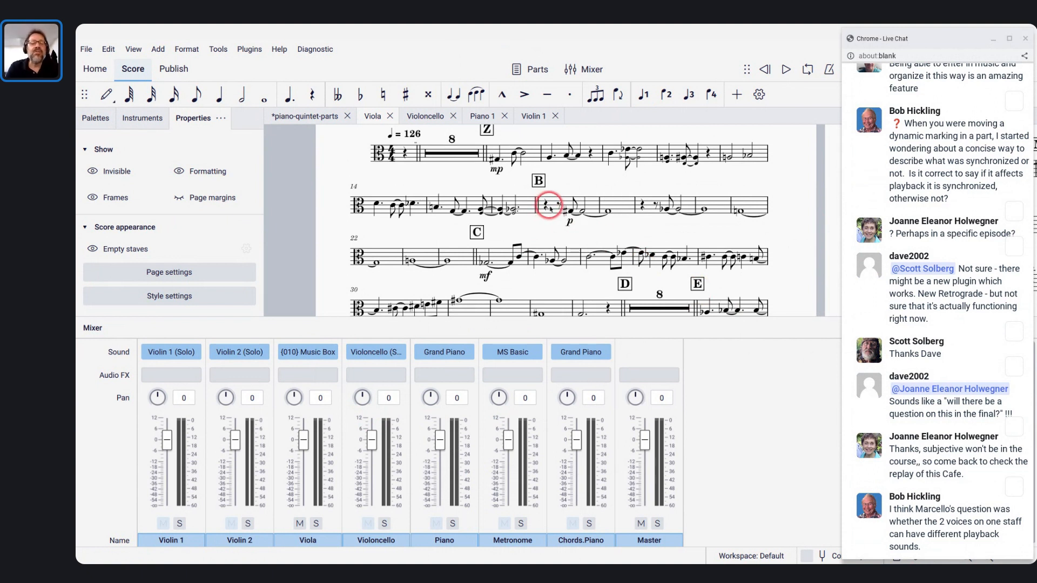
{"action": "scroll", "coordinate": [549, 206], "scroll_direction": "up", "scroll_amount": 2}
{"action": "scroll", "coordinate": [549, 205], "scroll_direction": "down", "scroll_amount": 2}
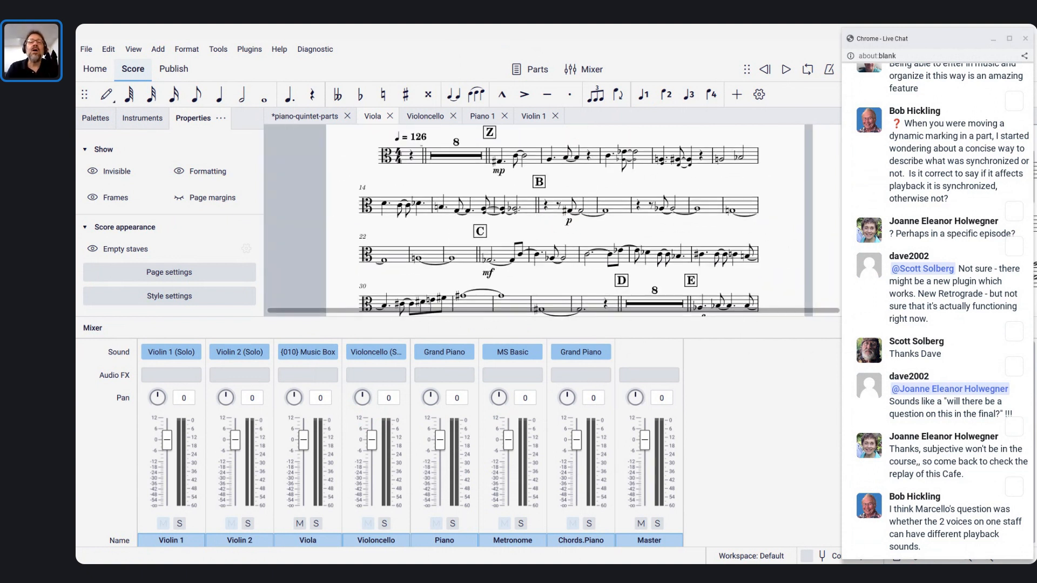
Open the plugin manager and look through the enabled and disabled plugins for one that reverses notes
{"action": "left_click", "coordinate": [250, 50]}
{"action": "left_click", "coordinate": [313, 95]}
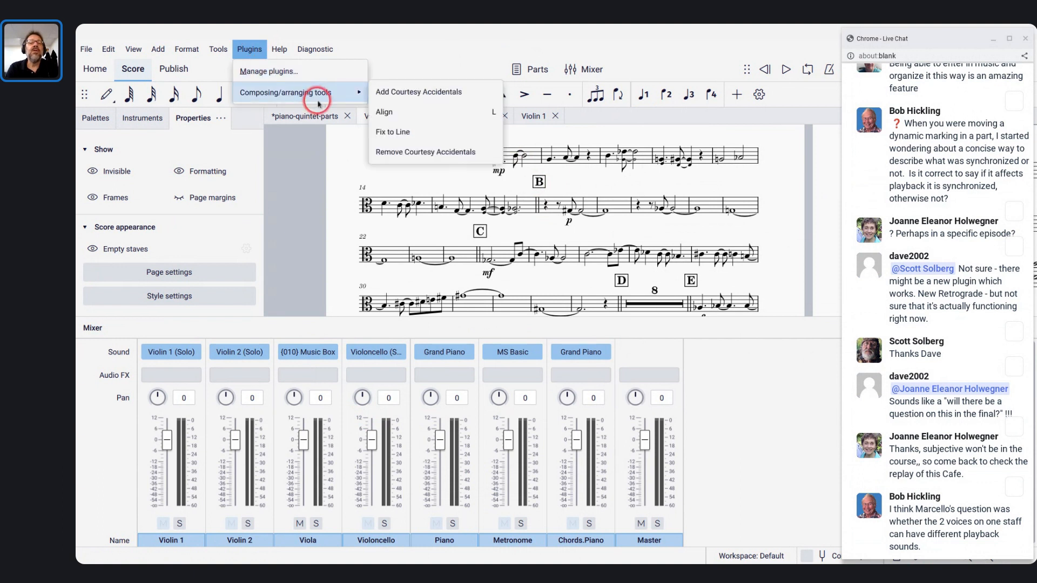
{"action": "left_click", "coordinate": [285, 72]}
{"action": "left_click", "coordinate": [530, 355]}
{"action": "scroll", "coordinate": [532, 356], "scroll_direction": "down", "scroll_amount": 4}
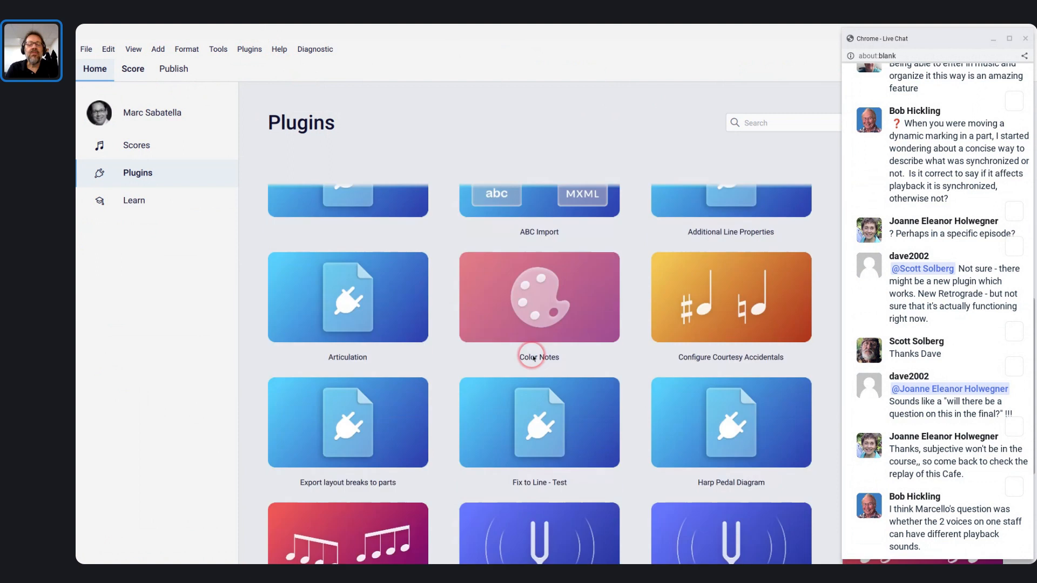
{"action": "scroll", "coordinate": [533, 358], "scroll_direction": "down", "scroll_amount": 3}
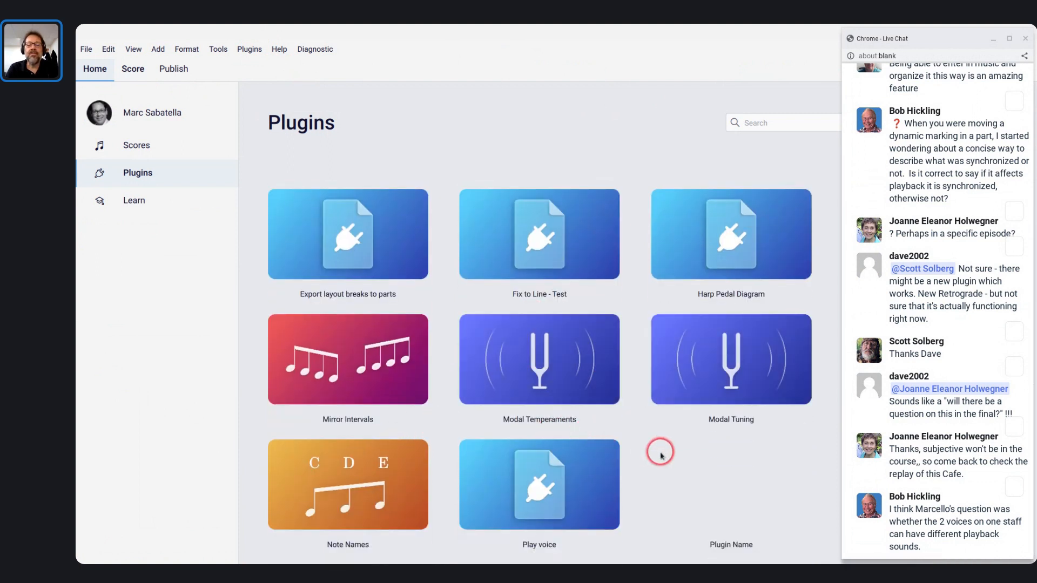
{"action": "scroll", "coordinate": [760, 442], "scroll_direction": "up", "scroll_amount": 8}
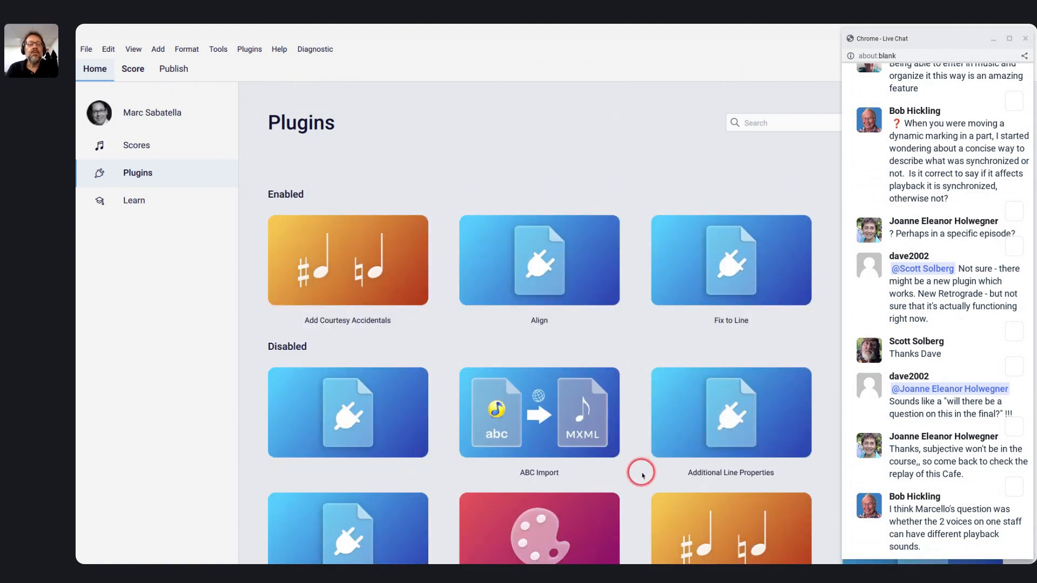
{"action": "scroll", "coordinate": [637, 378], "scroll_direction": "down", "scroll_amount": 2}
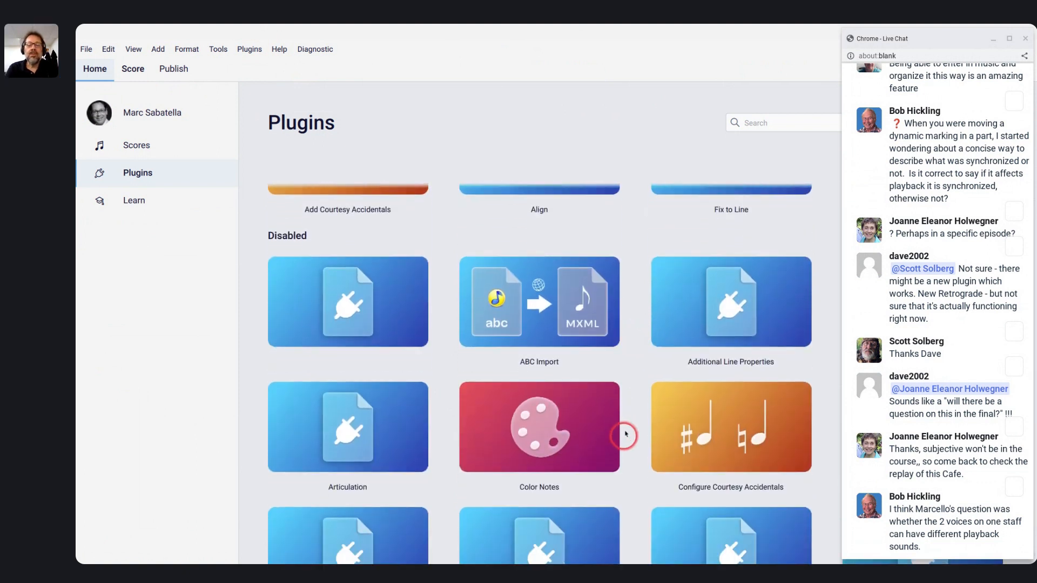
{"action": "scroll", "coordinate": [615, 378], "scroll_direction": "down", "scroll_amount": 3}
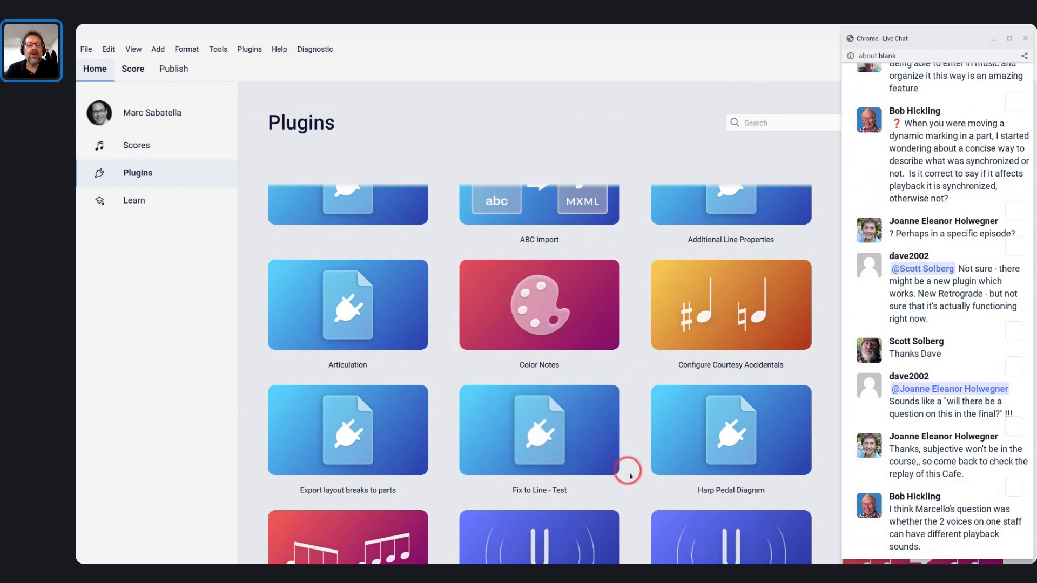
{"action": "scroll", "coordinate": [621, 464], "scroll_direction": "down", "scroll_amount": 3}
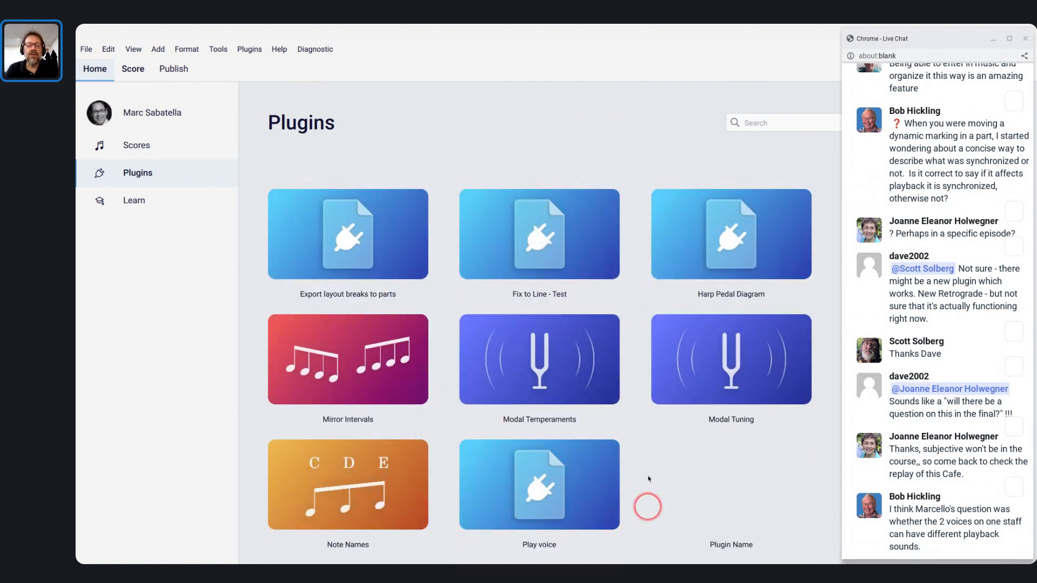
{"action": "scroll", "coordinate": [635, 373], "scroll_direction": "up", "scroll_amount": 5}
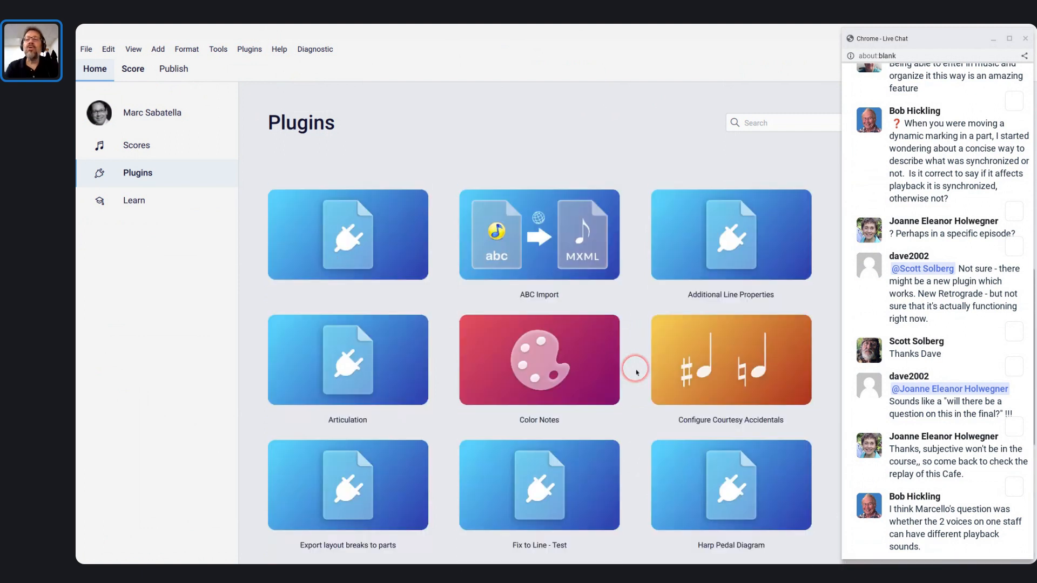
Minimize the Live Chat window and enable the New Retrograde plugin from the disabled plugins
{"action": "left_click", "coordinate": [993, 38]}
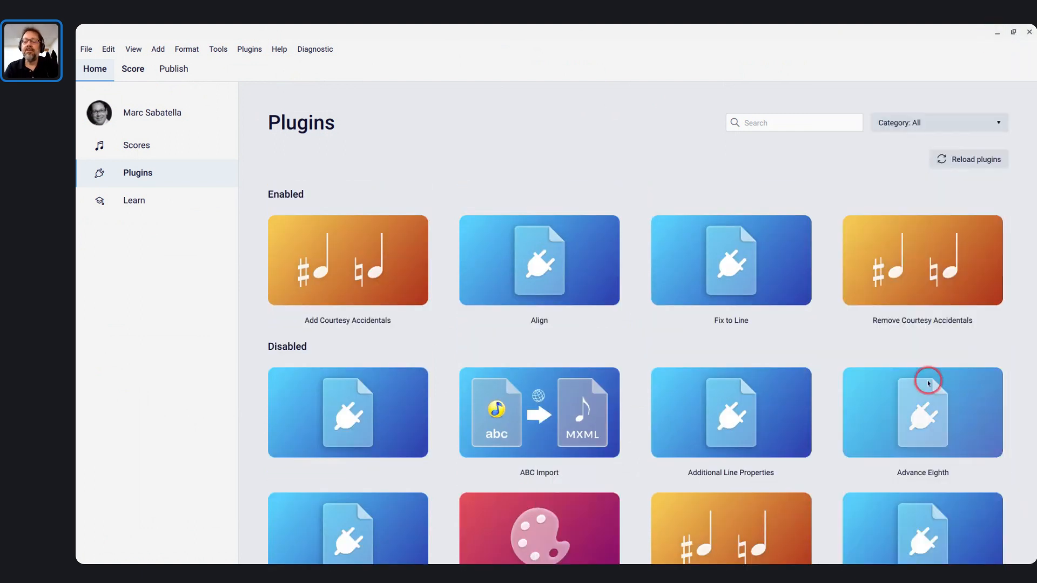
{"action": "scroll", "coordinate": [928, 383], "scroll_direction": "down", "scroll_amount": 2}
{"action": "scroll", "coordinate": [927, 383], "scroll_direction": "down", "scroll_amount": 5}
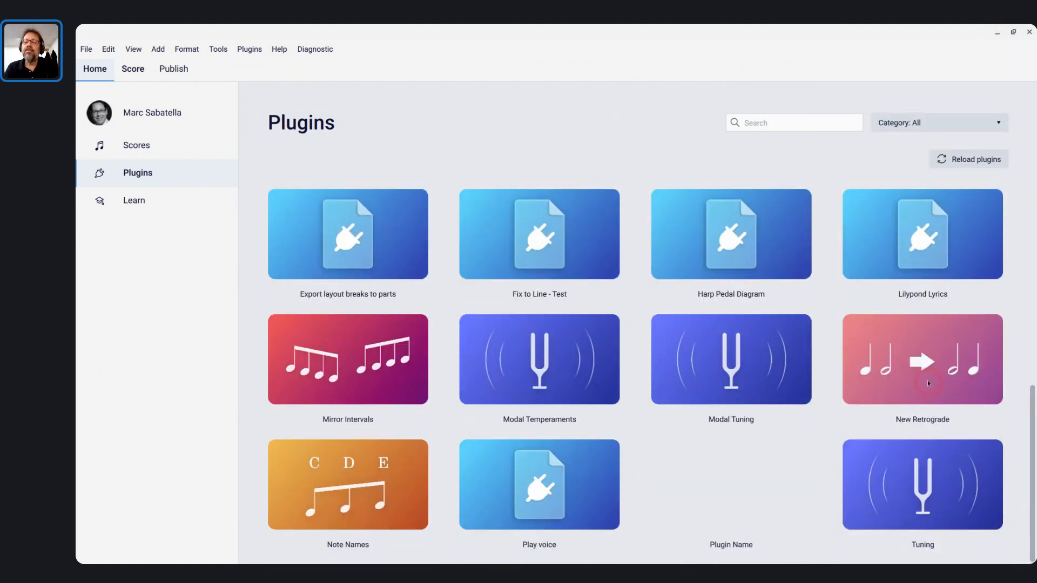
{"action": "left_click", "coordinate": [926, 349]}
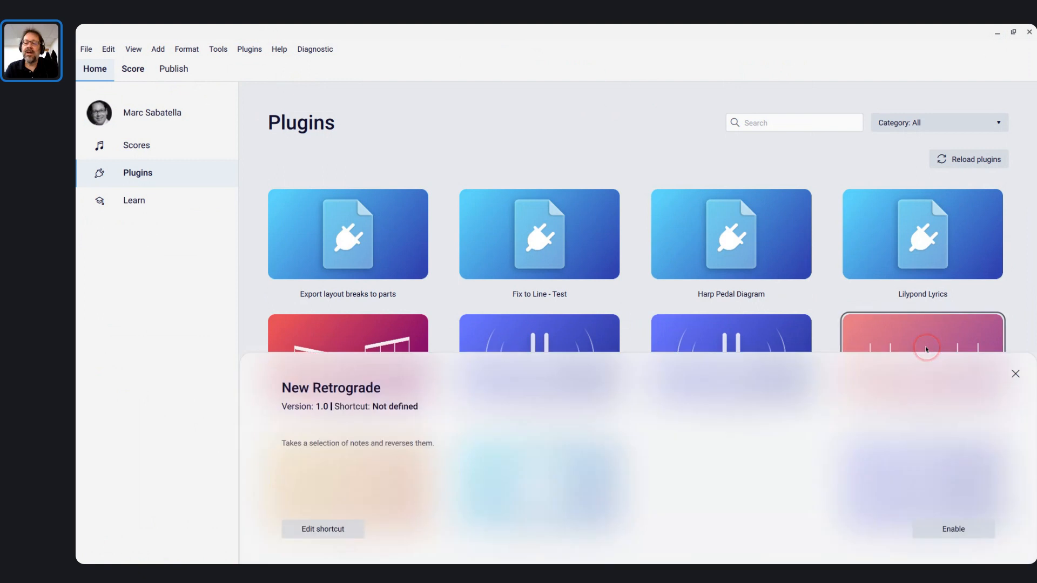
{"action": "left_click", "coordinate": [944, 532]}
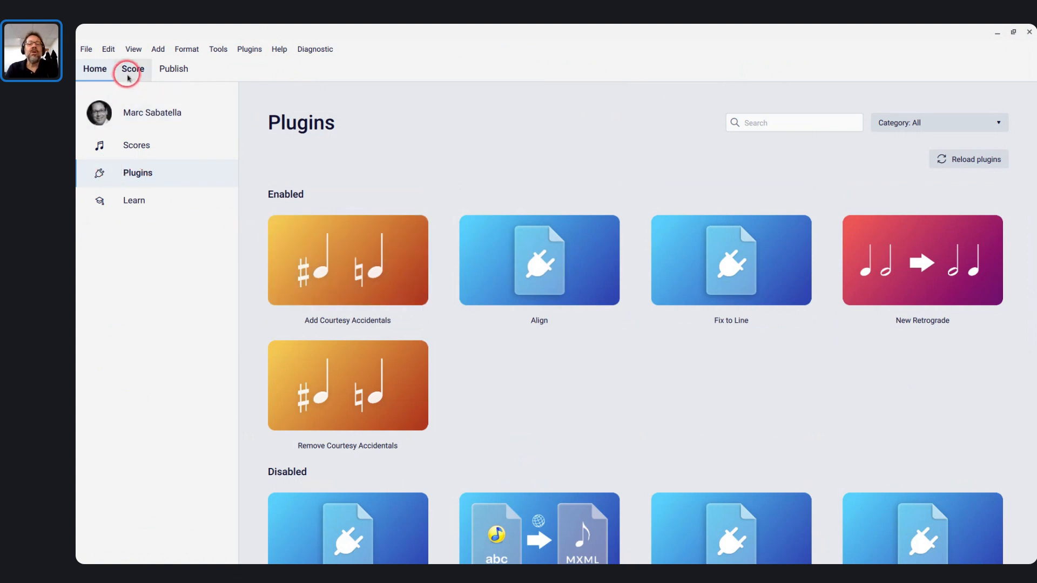
Reverse the two Viola measures starting at rehearsal mark Z with the New Retrograde plugin, then clear the selection
{"action": "left_click", "coordinate": [131, 70]}
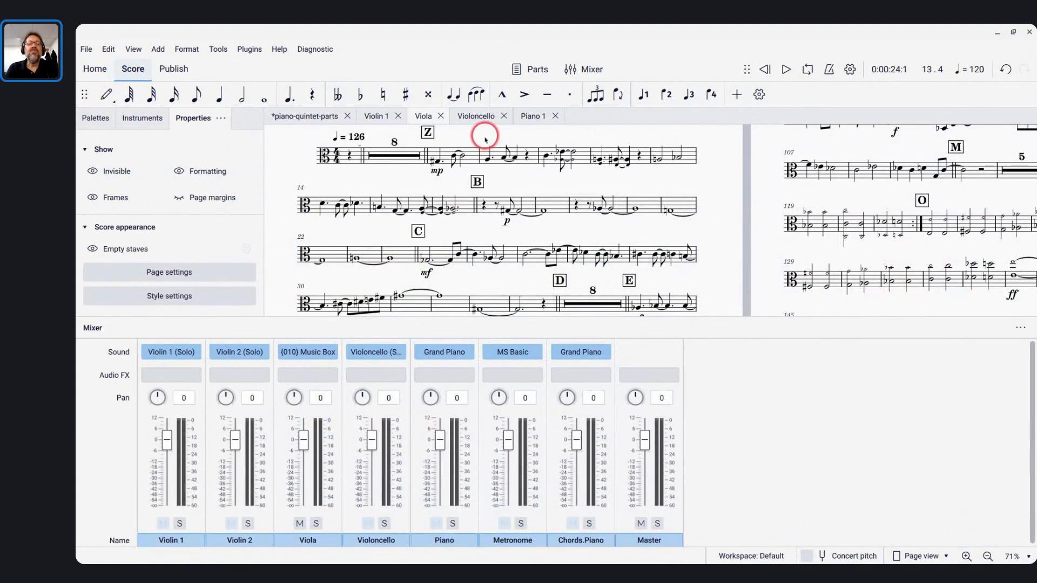
{"action": "left_click", "coordinate": [473, 154]}
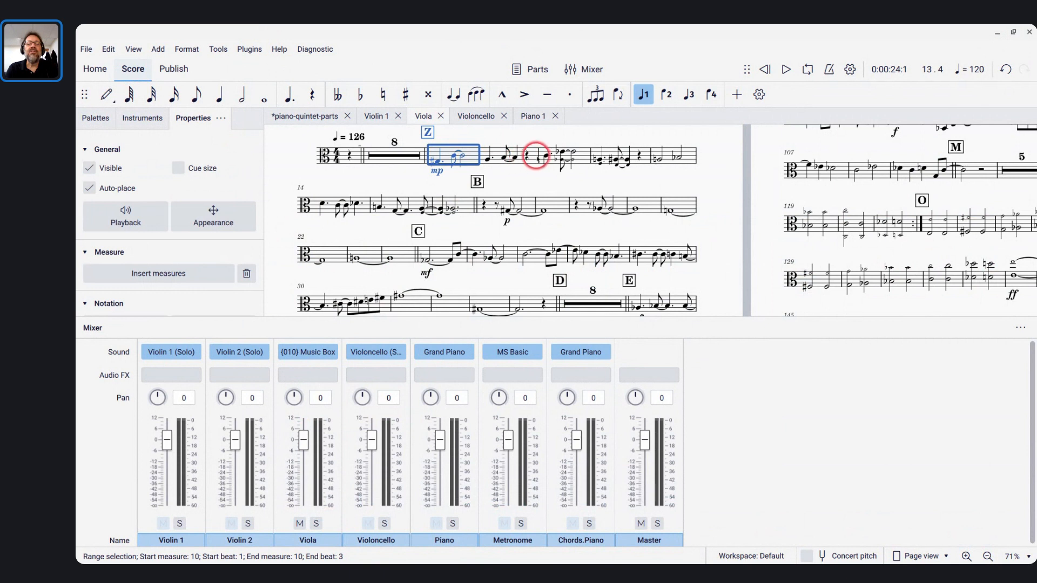
{"action": "left_click", "coordinate": [531, 157], "text": "shift"}
{"action": "scroll", "coordinate": [532, 156], "scroll_direction": "up", "scroll_amount": 2, "text": "ctrl"}
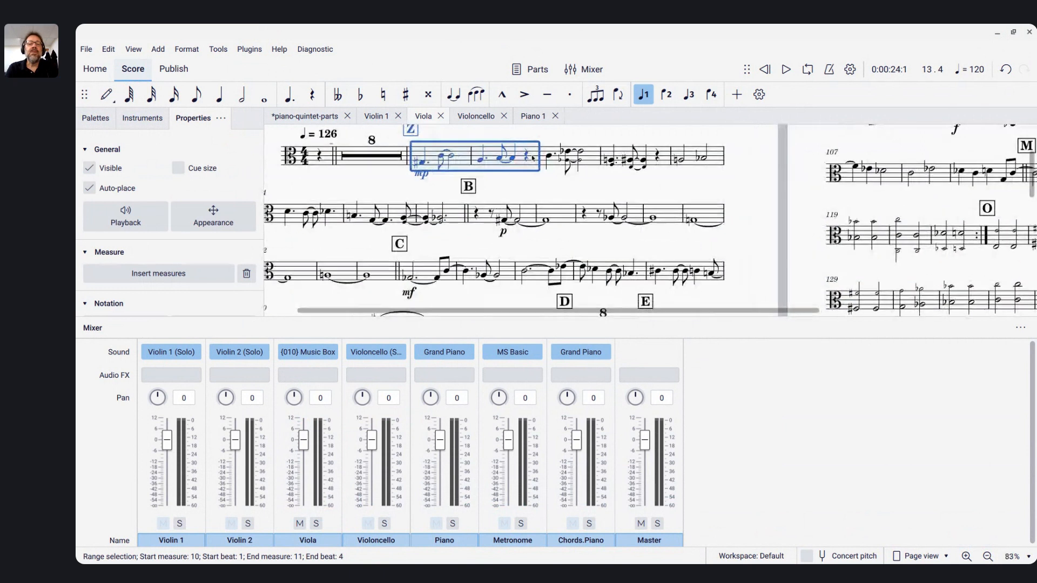
{"action": "scroll", "coordinate": [532, 162], "scroll_direction": "up", "scroll_amount": 1}
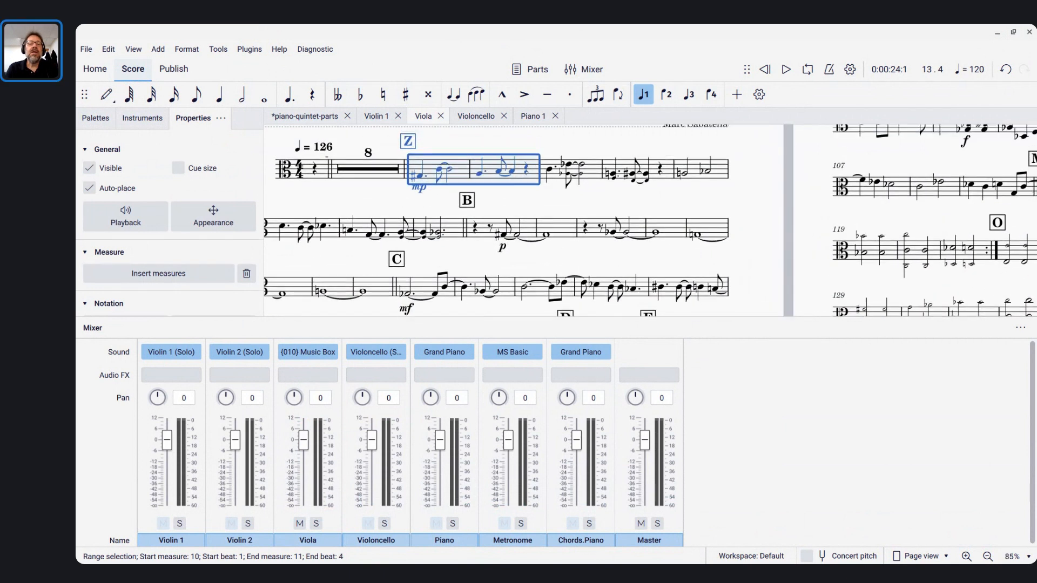
{"action": "left_click", "coordinate": [249, 47]}
{"action": "mouse_move", "coordinate": [273, 92]}
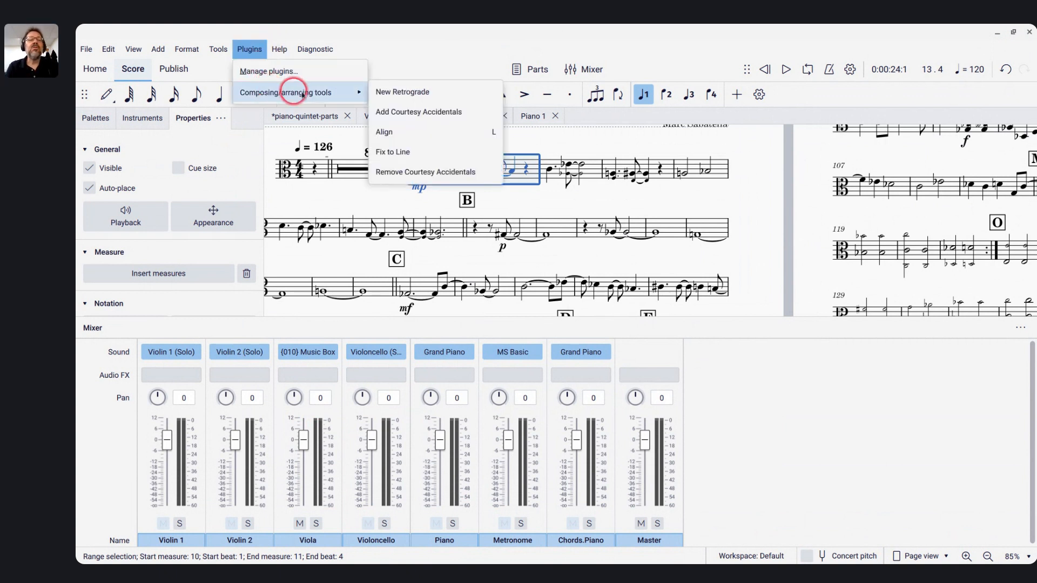
{"action": "left_click", "coordinate": [390, 99]}
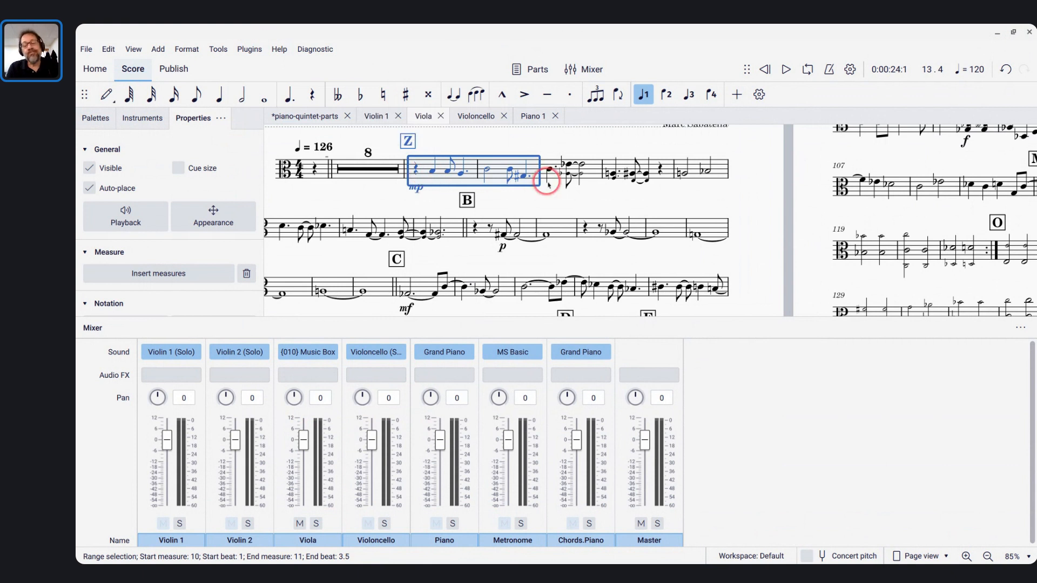
{"action": "scroll", "coordinate": [500, 172], "scroll_direction": "up", "scroll_amount": 6}
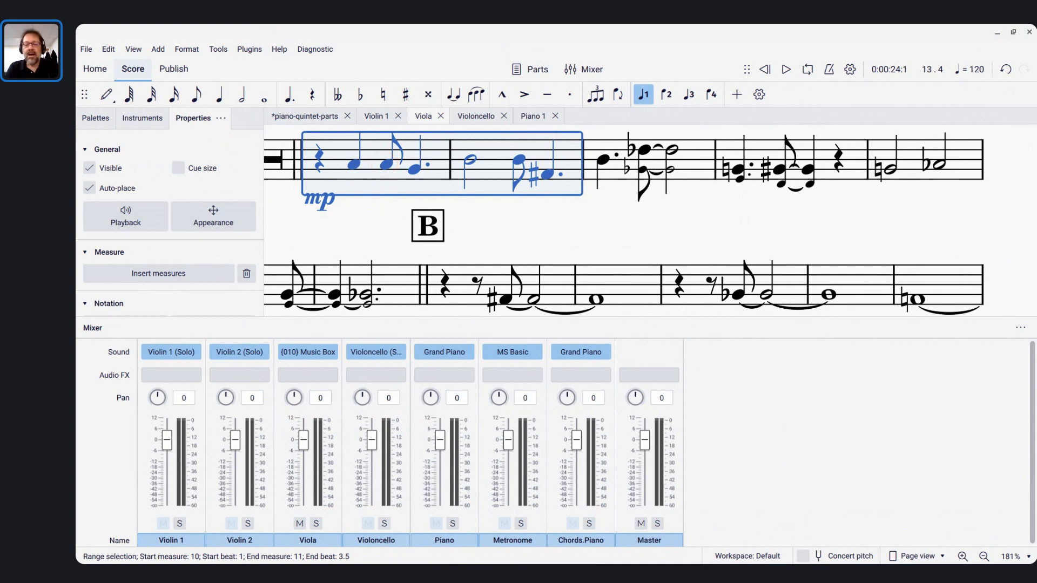
{"action": "left_click", "coordinate": [384, 222]}
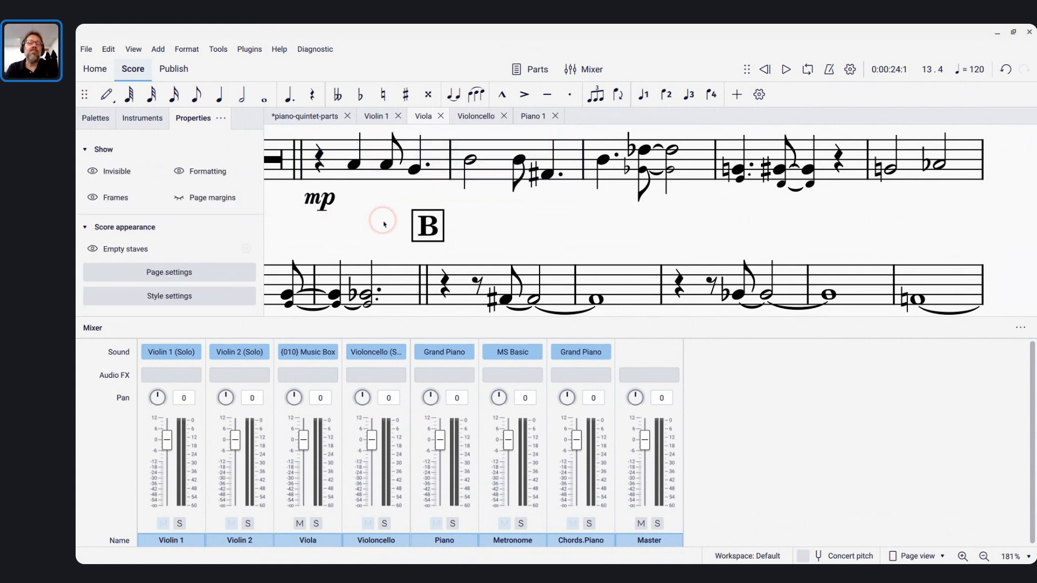
Bring back the Live Chat window, switch to the MuseScore Café theme music score and play it from the beginning
{"action": "key", "text": "alt+Tab"}
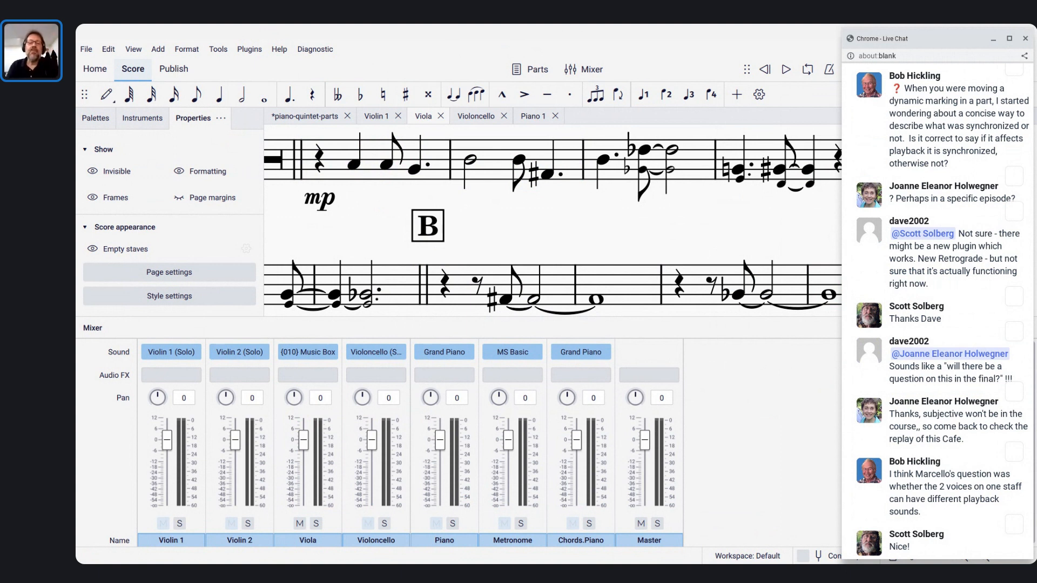
{"action": "key", "text": "alt+Tab"}
{"action": "key", "text": "alt+Tab"}
{"action": "key", "text": "alt+Tab"}
{"action": "key", "text": "alt+Tab"}
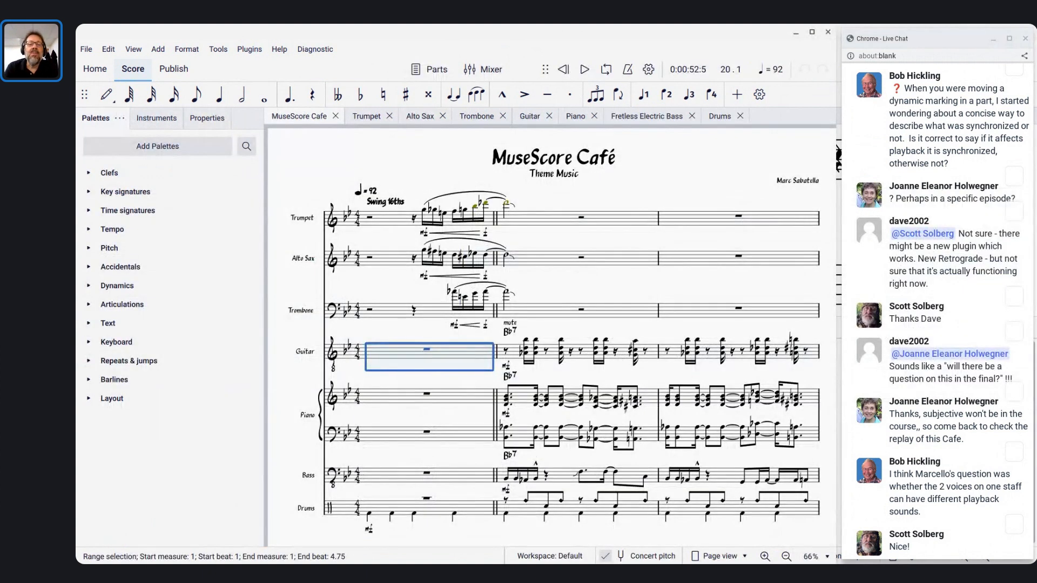
{"action": "key", "text": "ctrl+Home"}
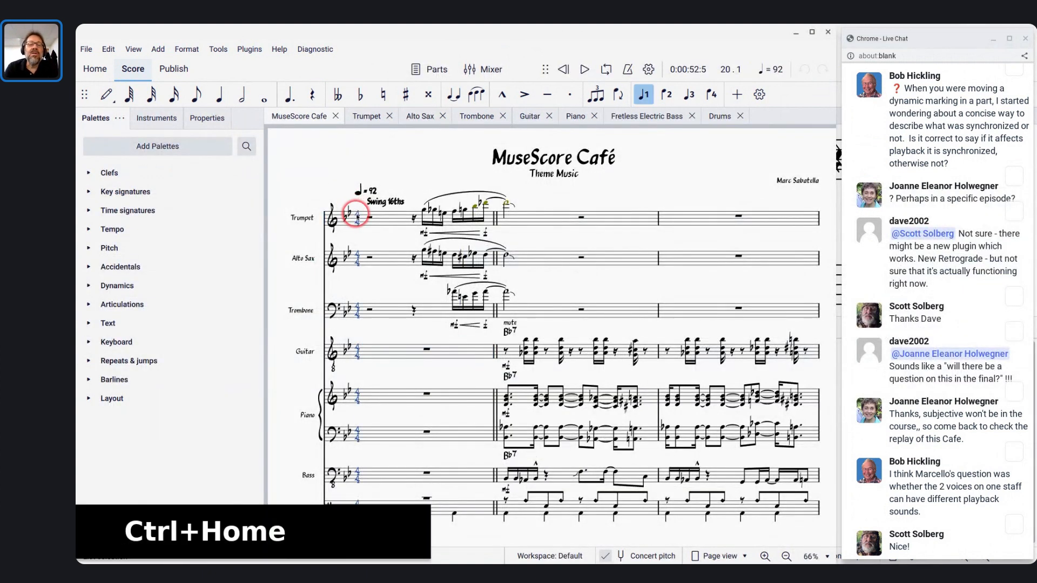
{"action": "key", "text": "space"}
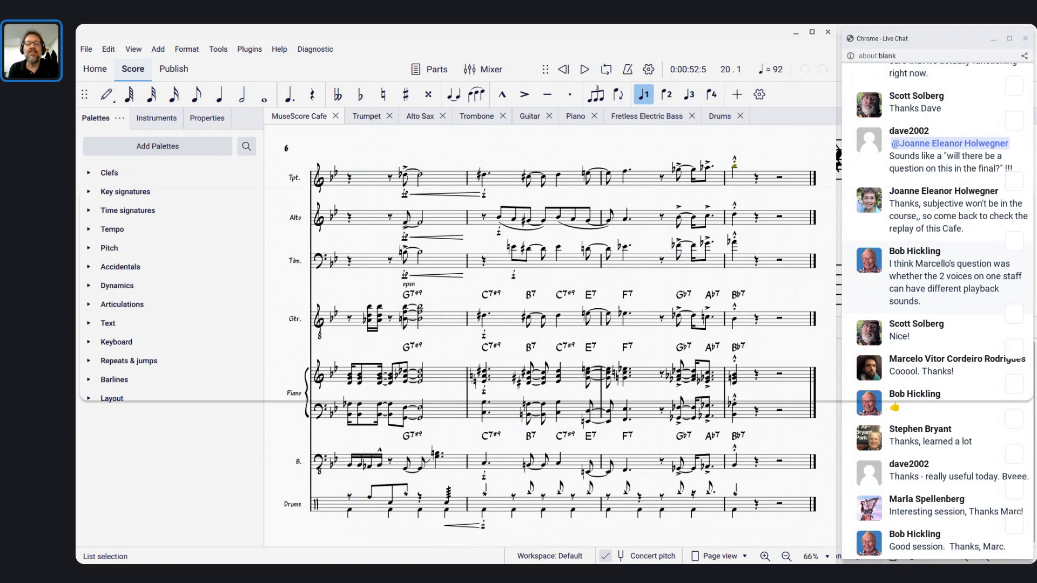
Switch to the browser's MuseScore Café live page and end the stream, confirming the request
{"action": "key", "text": "alt+Tab"}
{"action": "key", "text": "alt+Tab"}
{"action": "key", "text": "alt+Tab"}
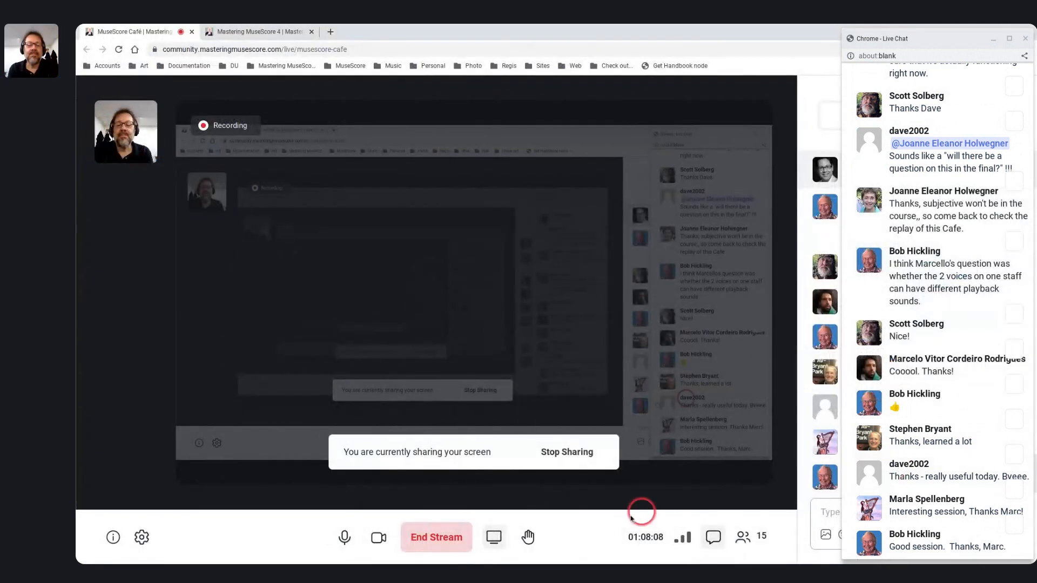
{"action": "left_click", "coordinate": [441, 548]}
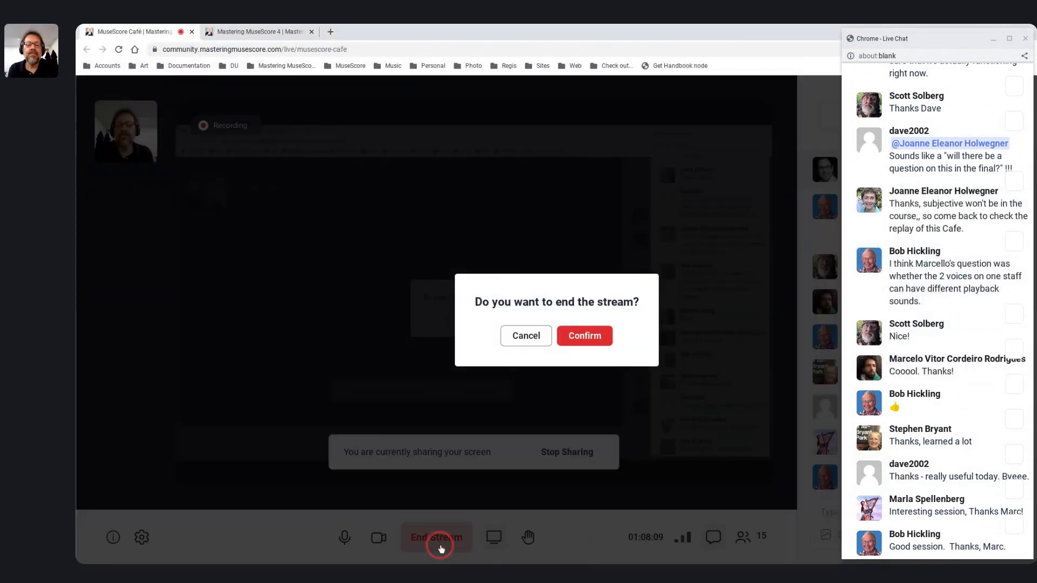
{"action": "left_click", "coordinate": [600, 339]}
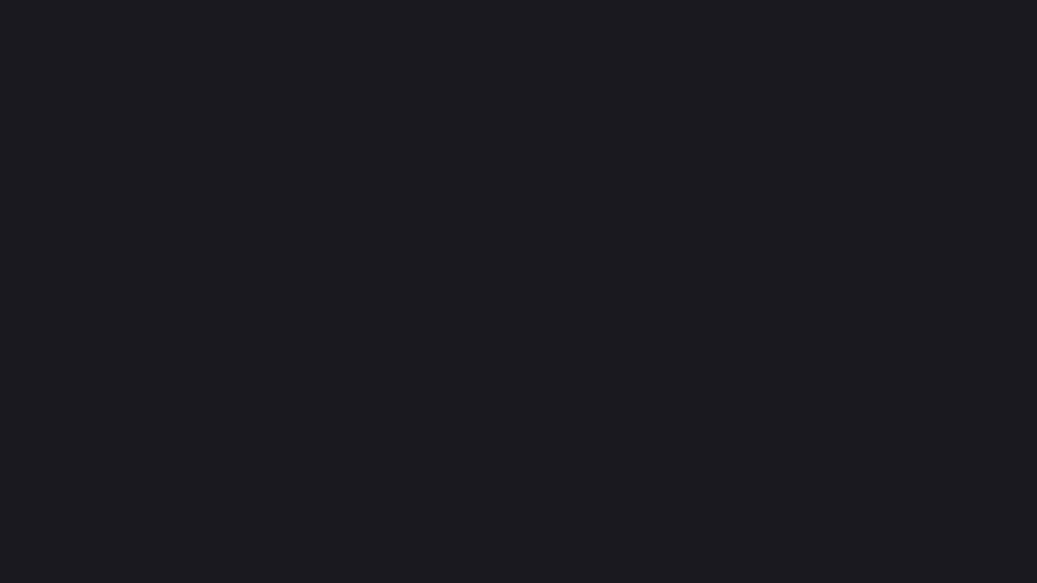